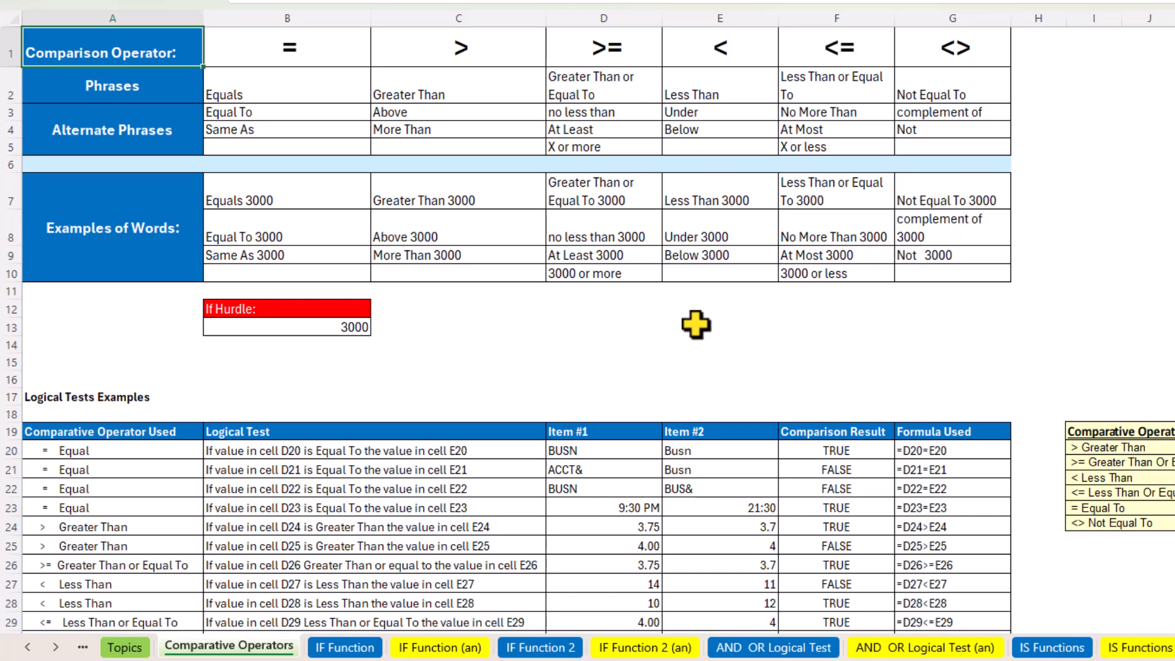
Step: Inspect the comparison formula behind the first result, cell F20, in the Logical Tests Examples table
scroll(241, 364, "down", 3)
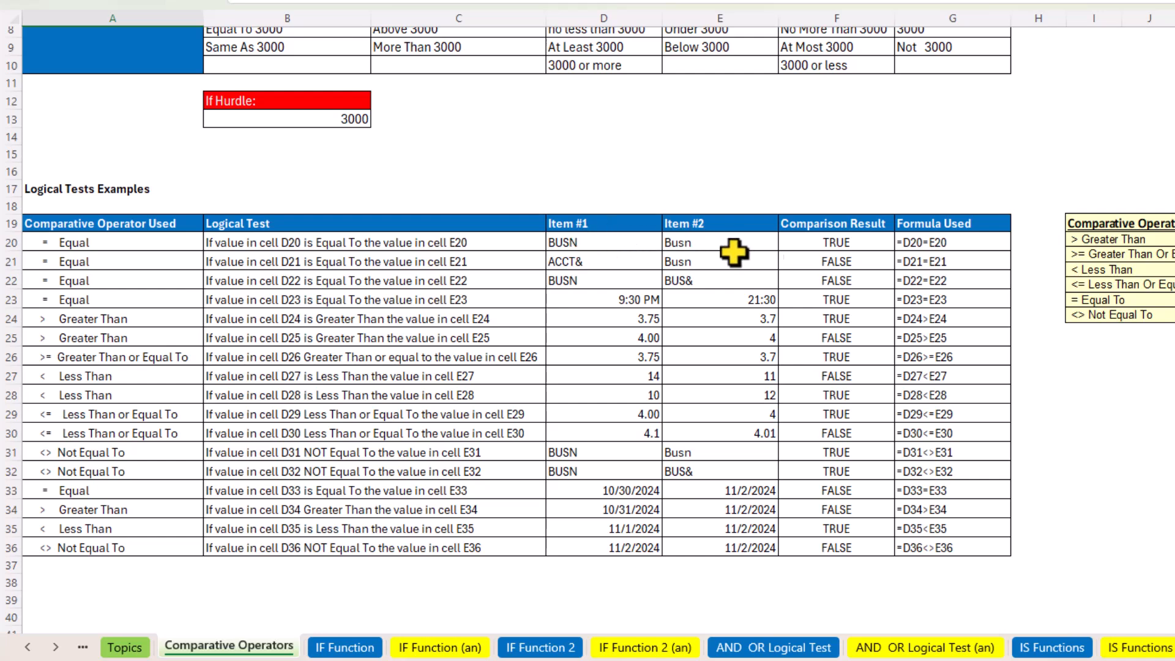
double_click(845, 242)
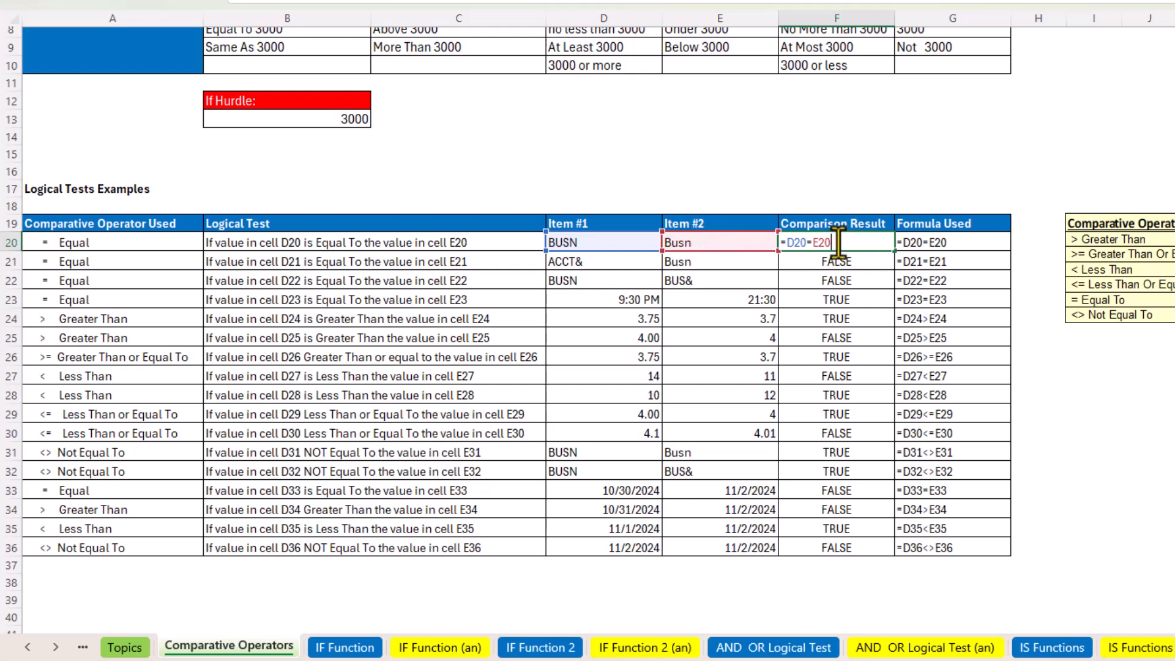
key("ctrl+Return")
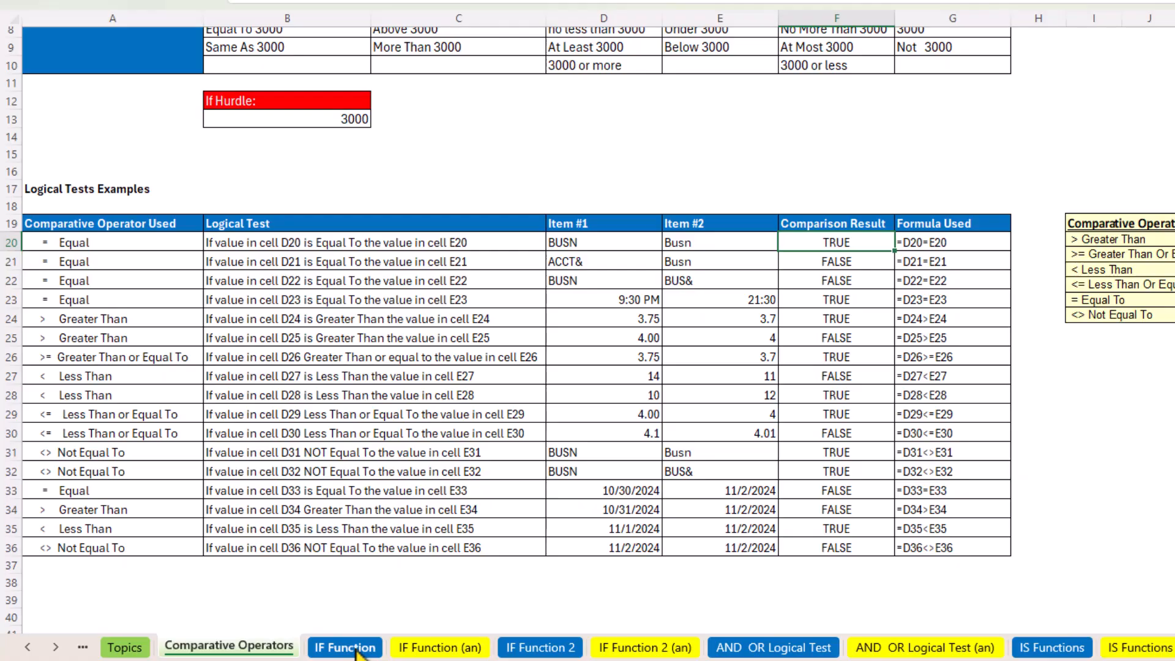
Step: Switch to the IF Function worksheet and go to the empty goal result cells in row 9
left_click(352, 648)
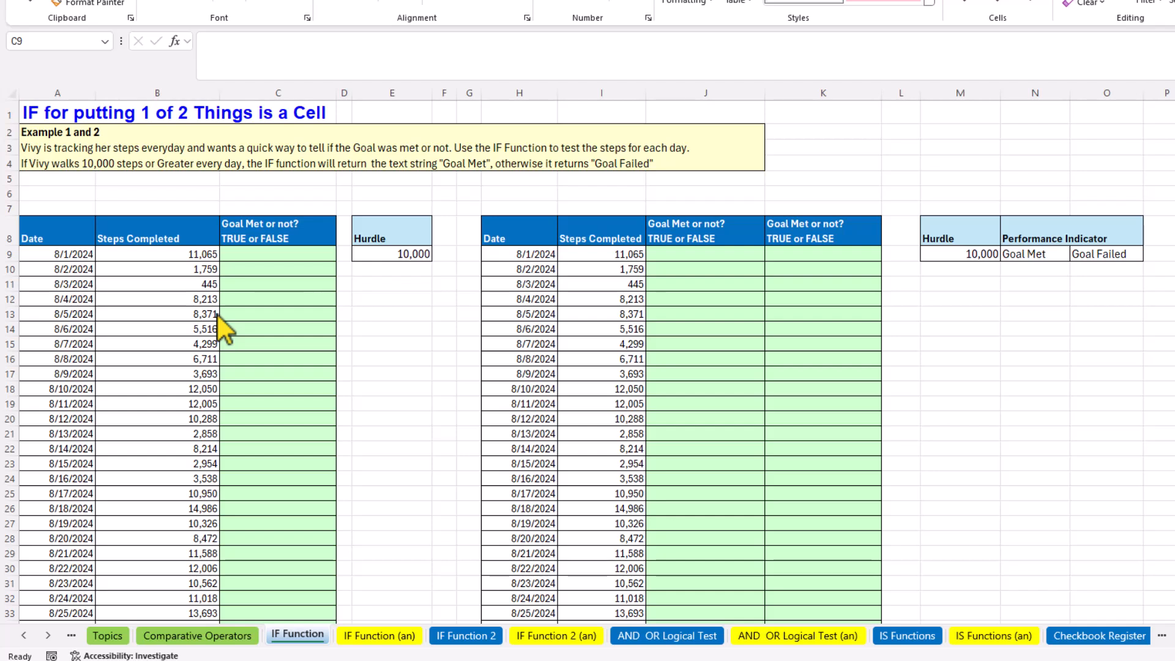
left_click(248, 256)
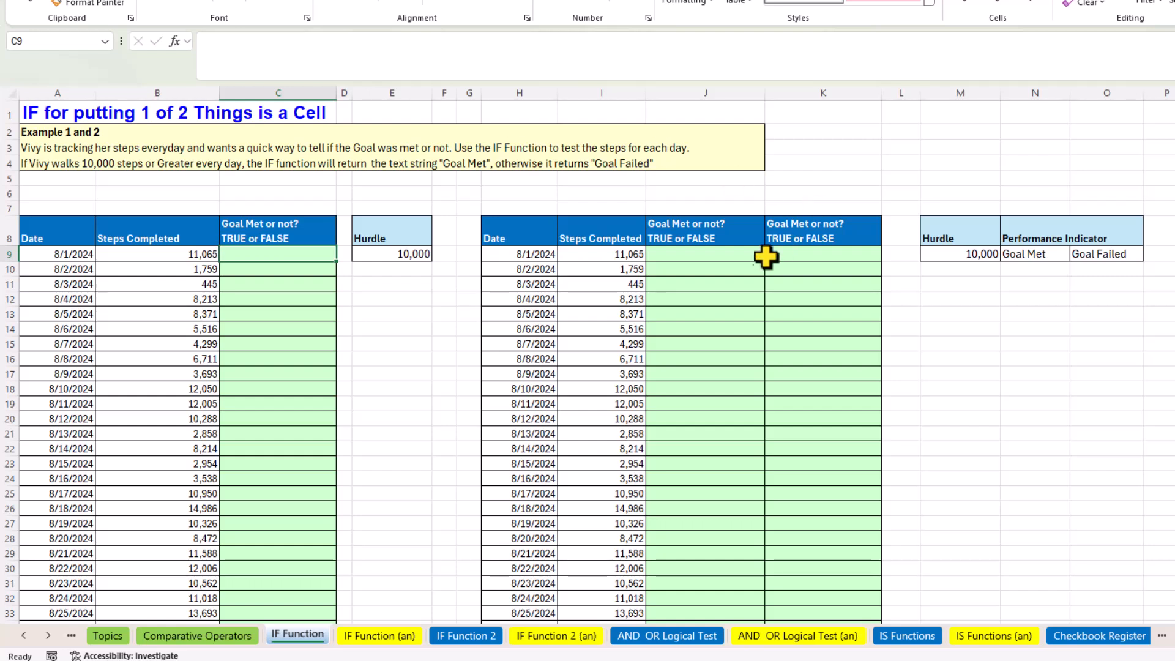
left_click(725, 252)
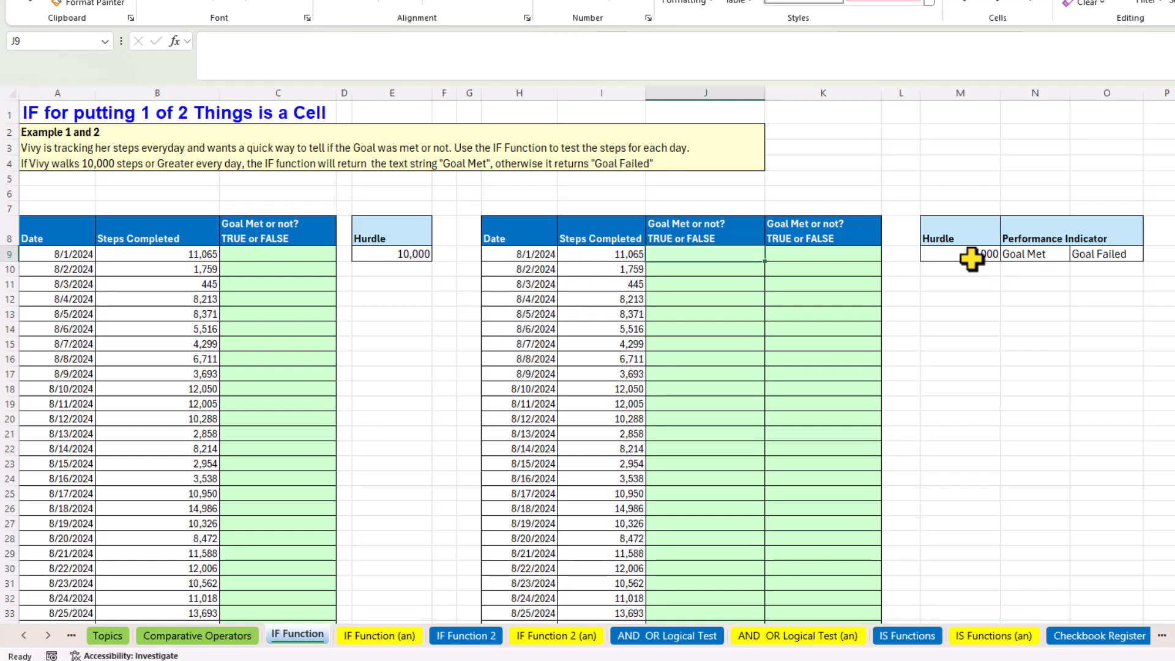
Step: Start an IF formula in C9 with the logical test B9>=$E$9, locking the hurdle cell as an absolute reference
left_click(278, 255)
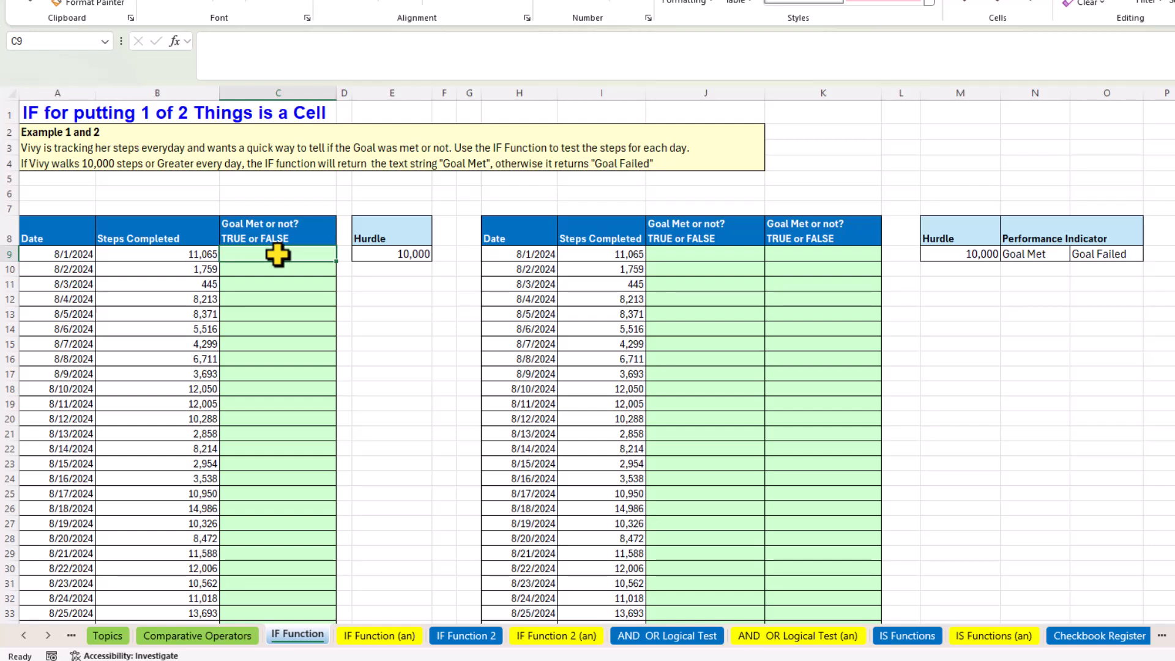
type("=if")
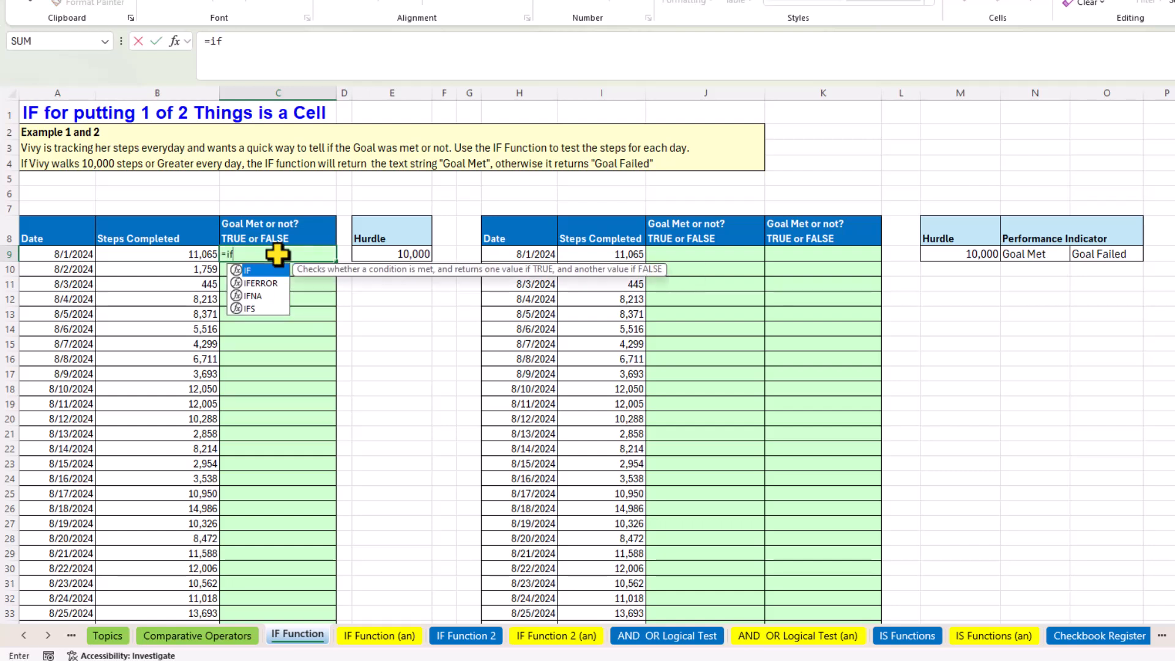
key("Tab")
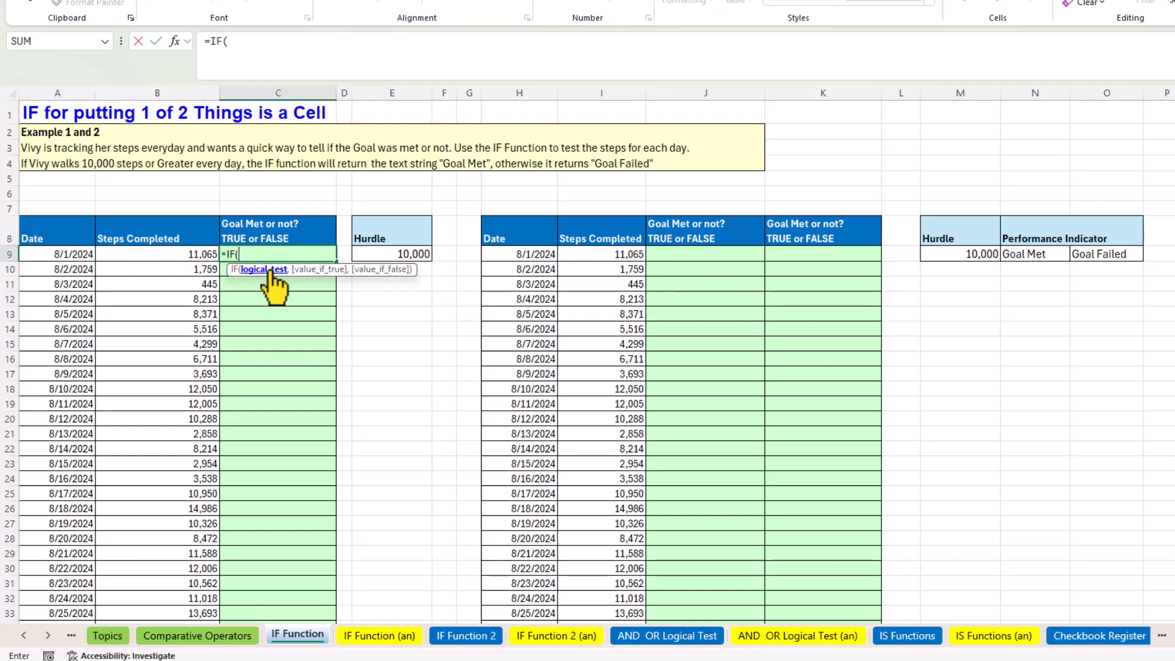
left_click(195, 253)
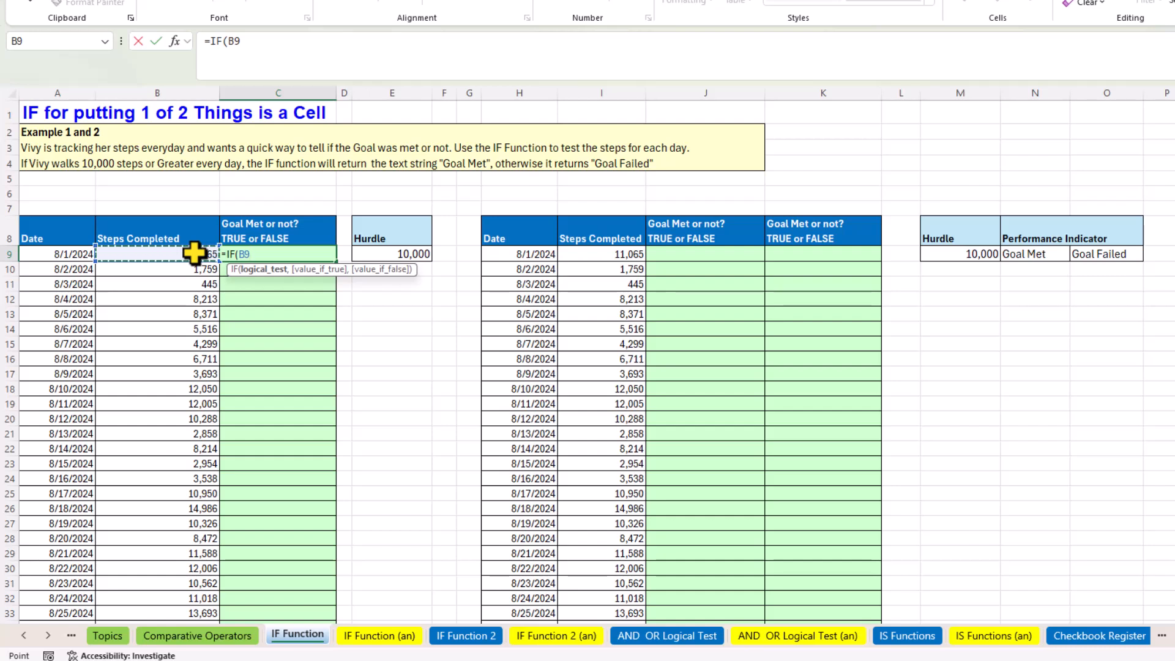
type(">=")
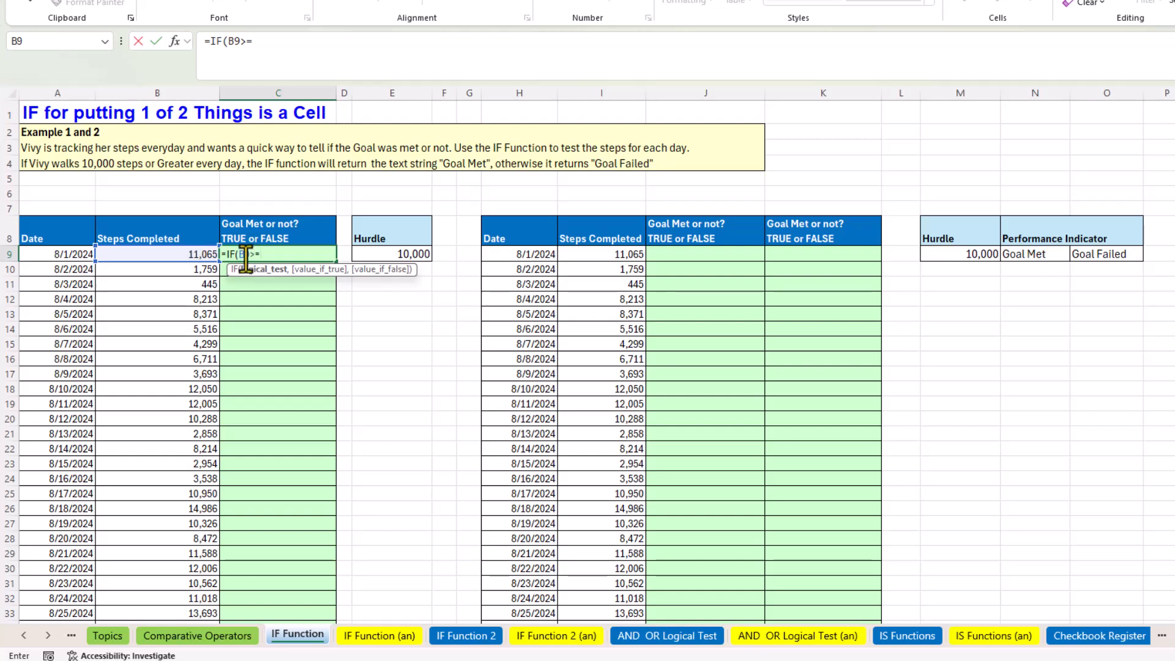
left_click(399, 252)
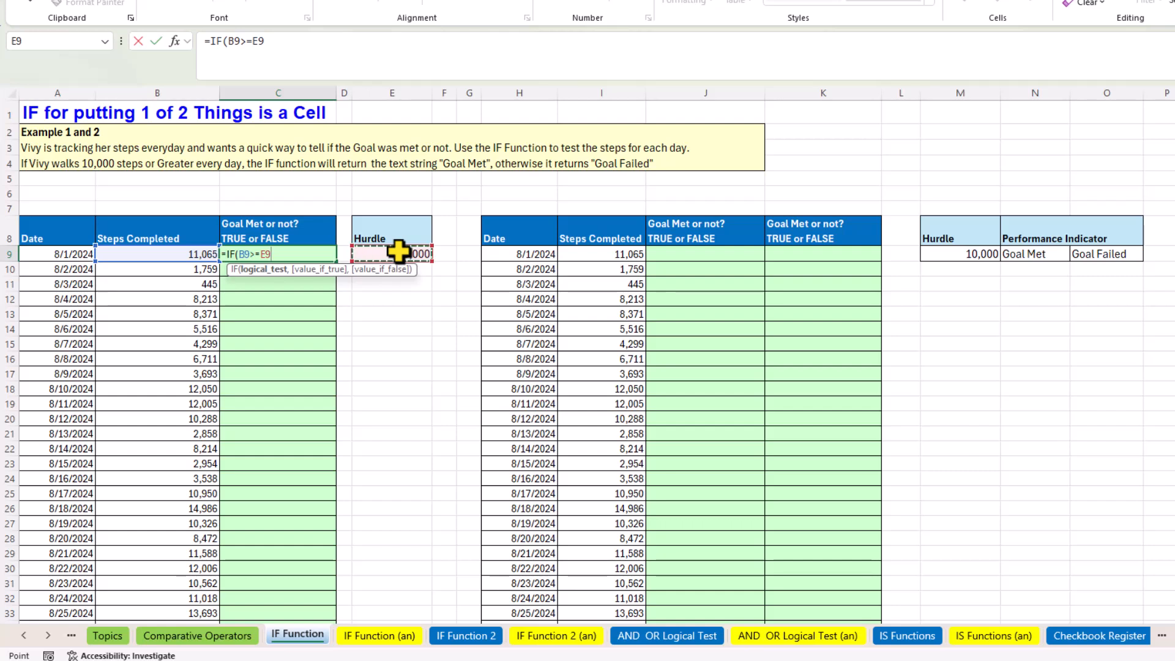
key("F4")
type(",")
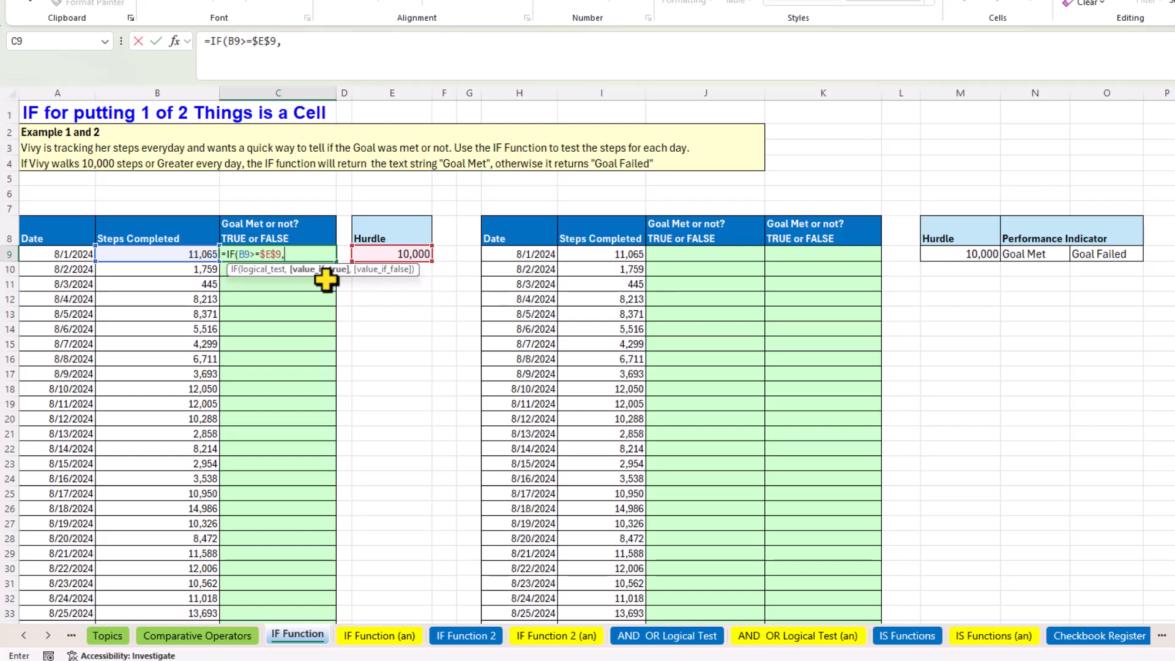
Step: Complete the C9 formula with "Goal Met" as the true value and "Goal Failed" as the false value, keeping C9 selected
type("\"Goe")
key("BackSpace")
type("al Met\"")
type(",")
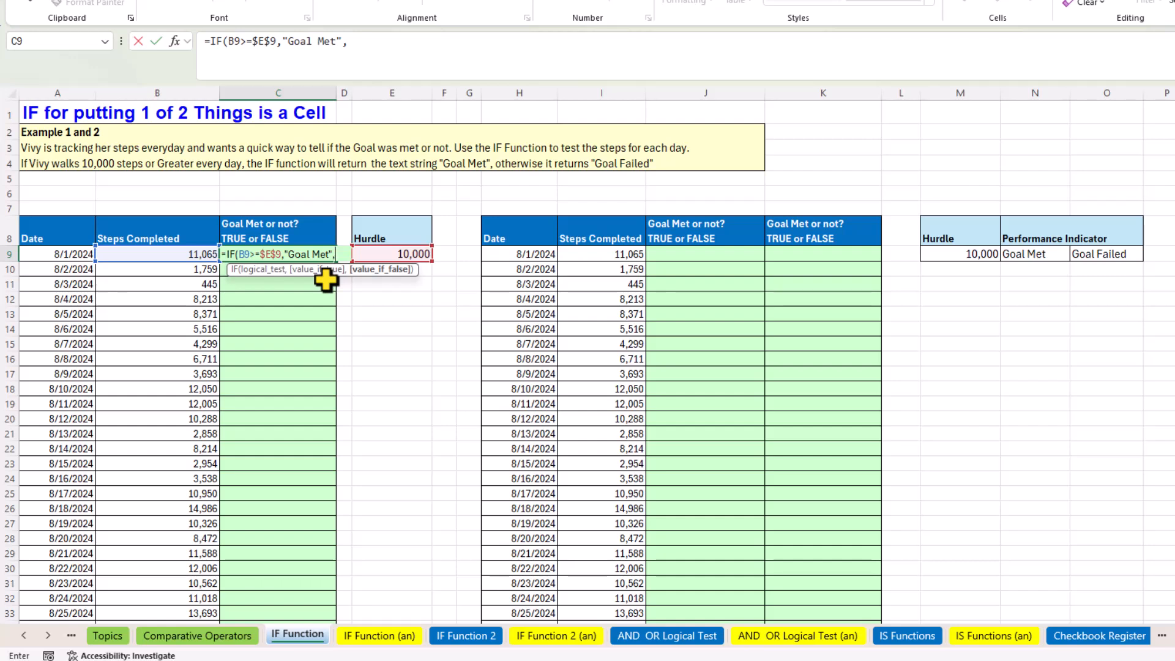
type("\"Goal Failed\"")
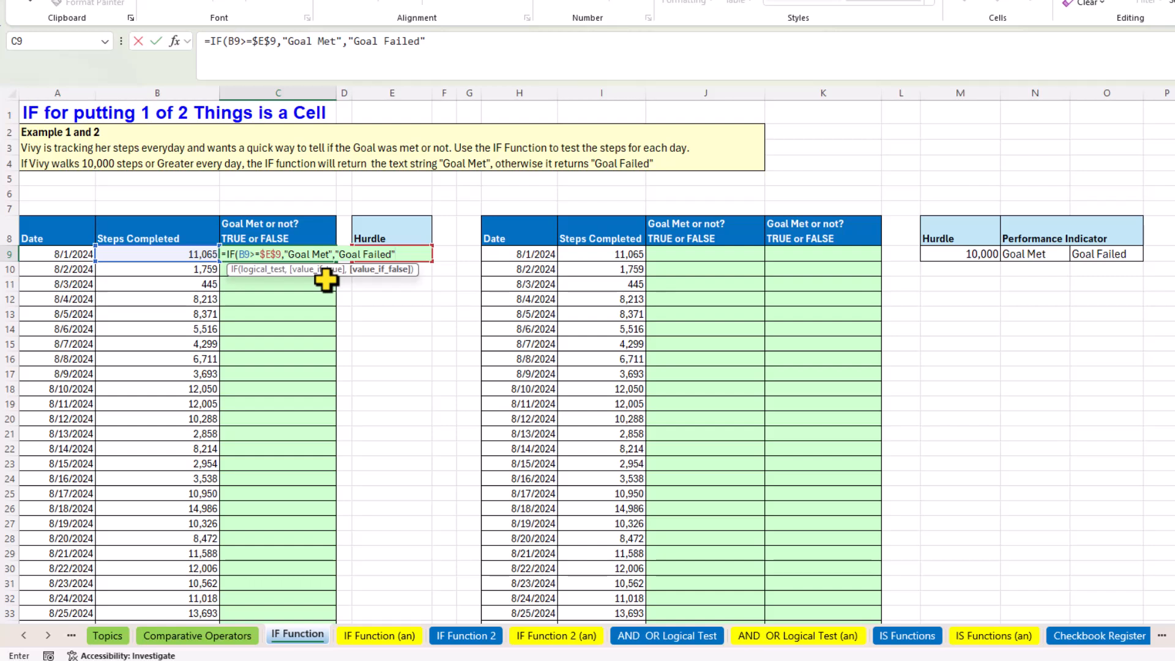
type(")")
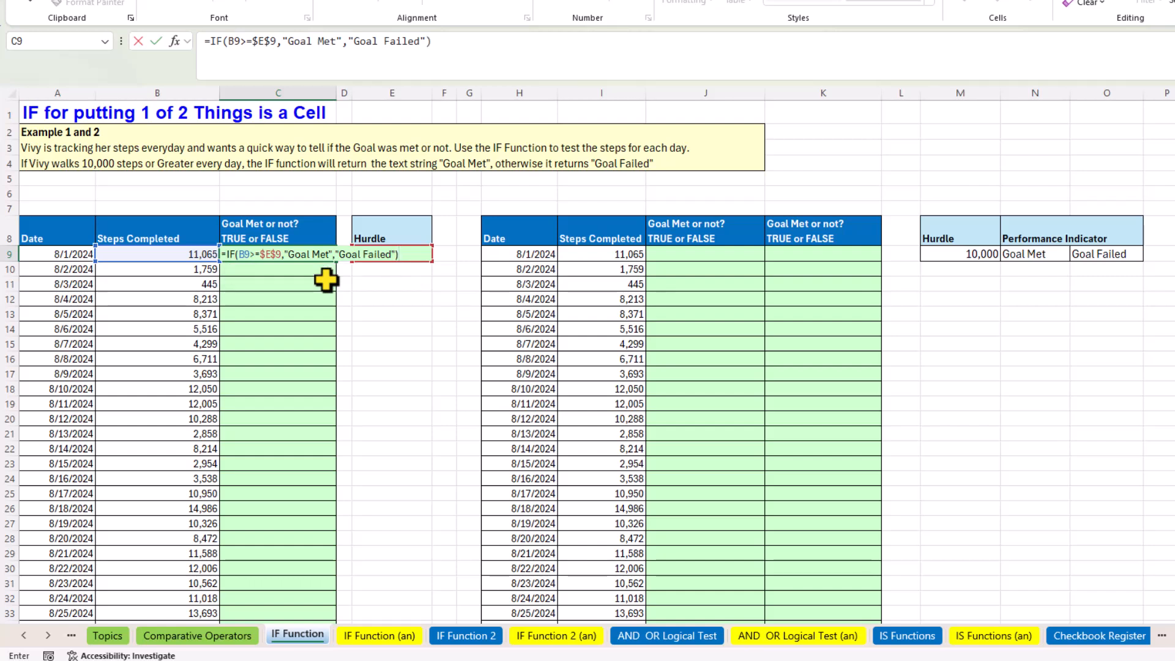
key("ctrl+Return")
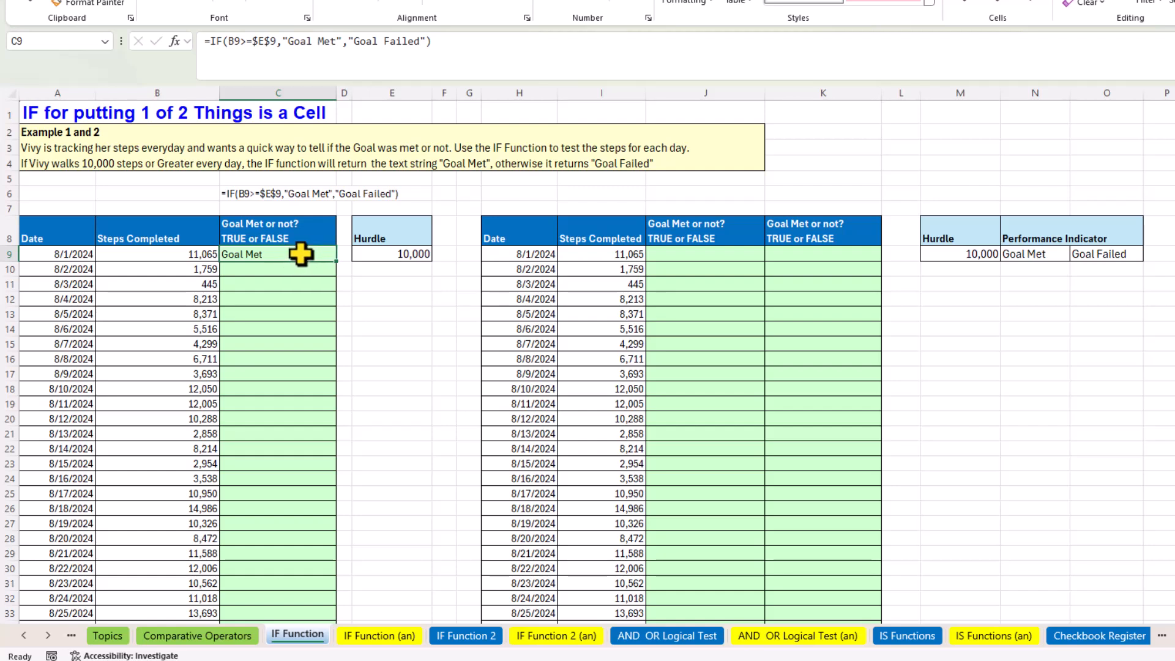
Step: Copy the C9 formula down the column through C39 and check the cell references in the last row
double_click(338, 263)
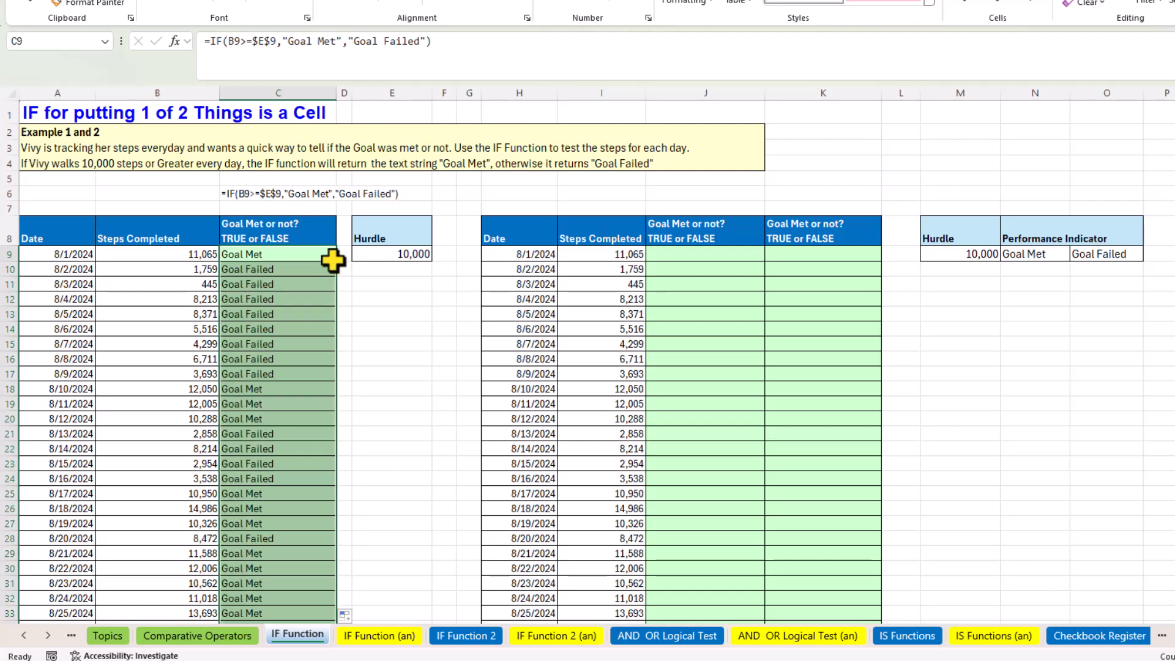
left_click(296, 251)
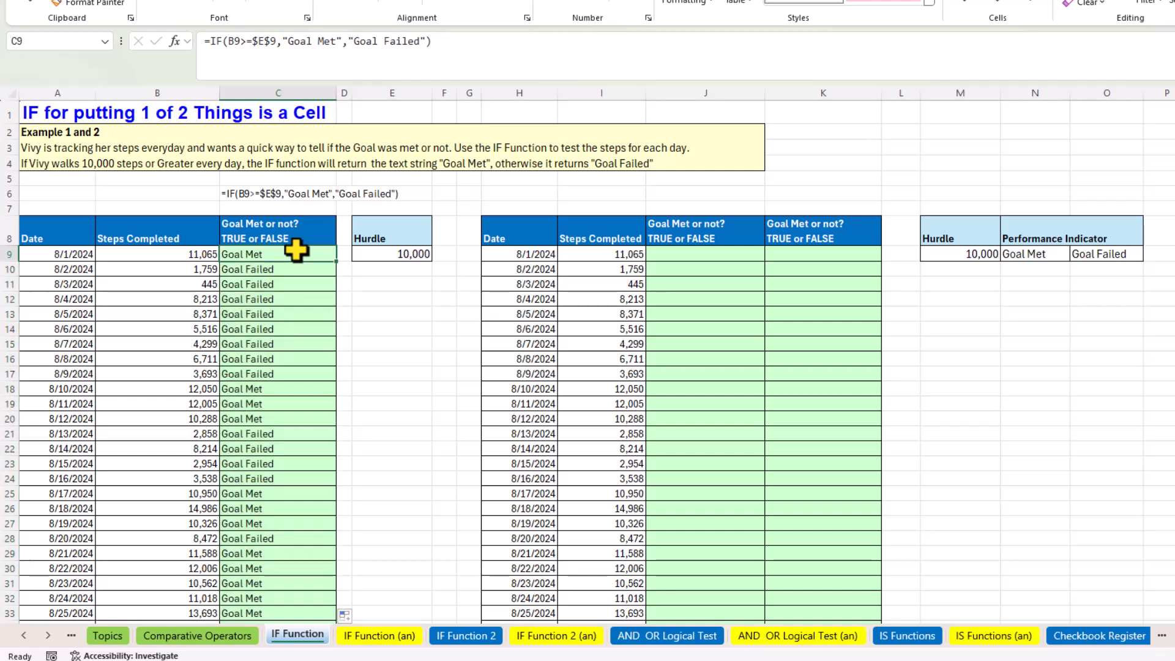
key("ctrl+Down")
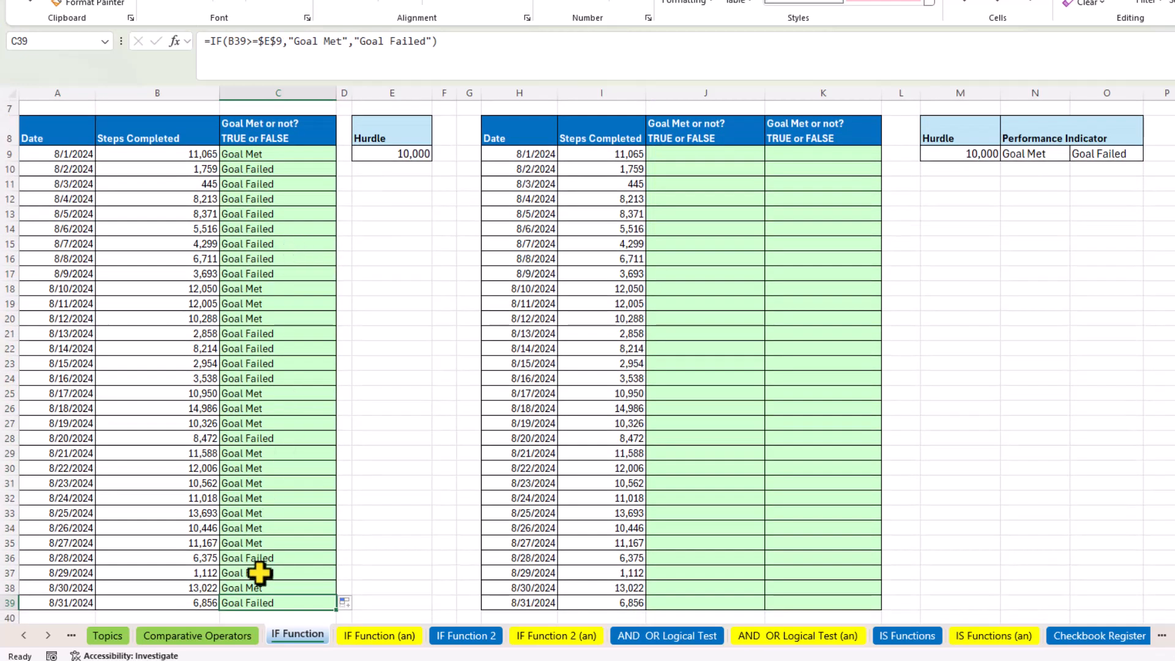
key("F2")
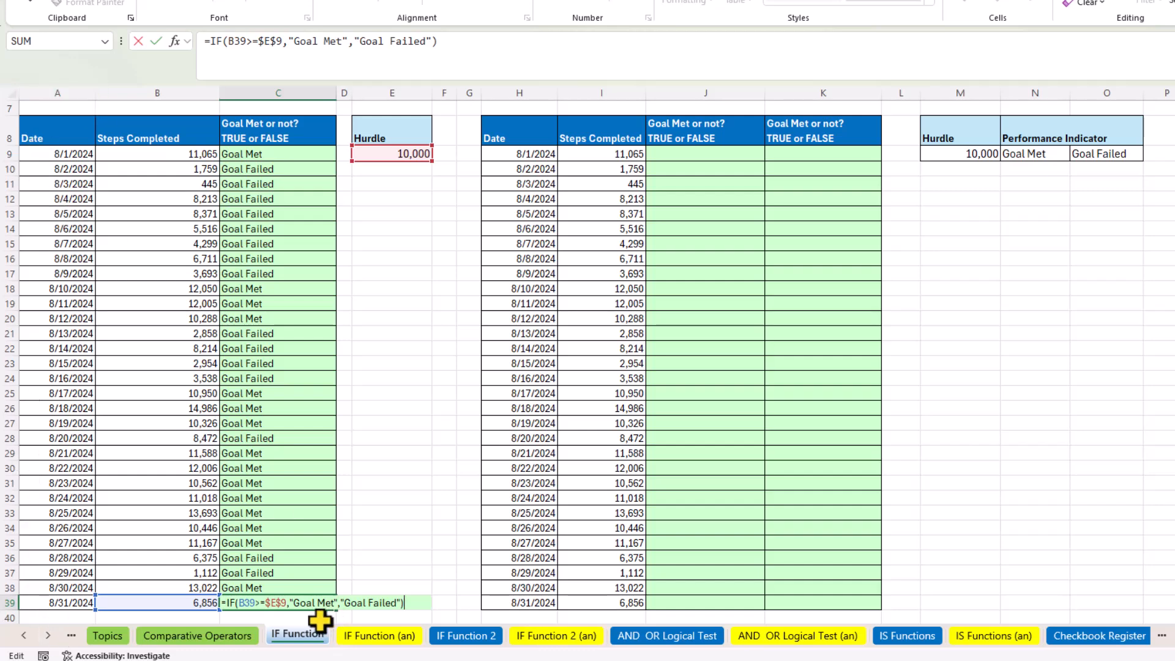
key("ctrl+Return")
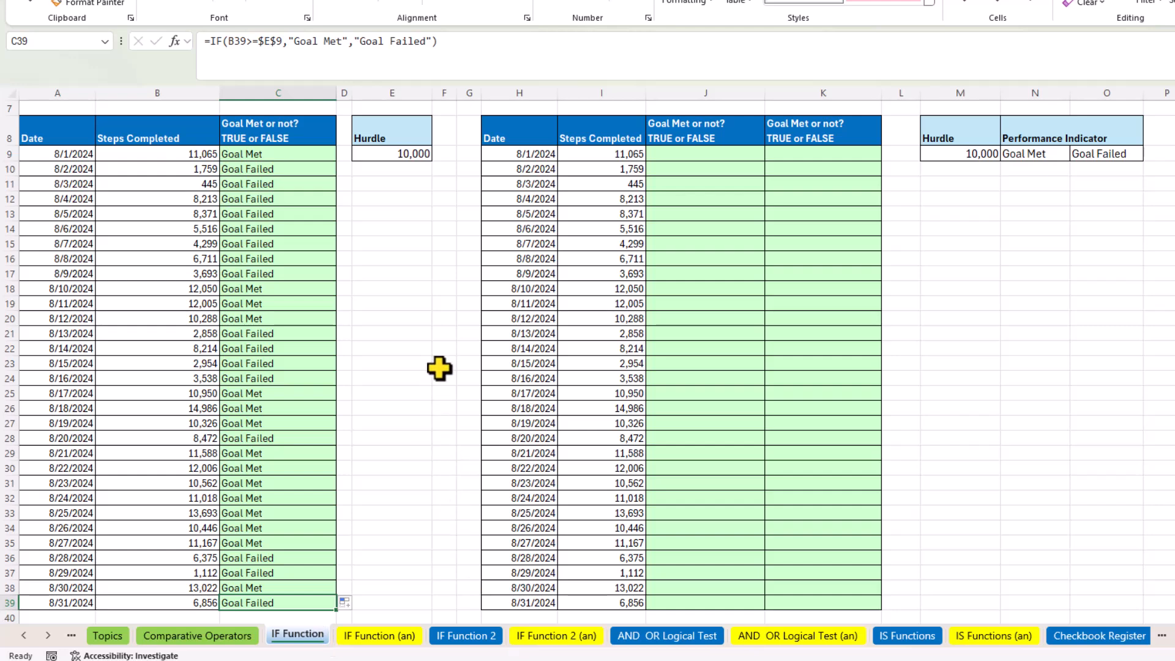
scroll(439, 368, "up", 2)
left_click(737, 254)
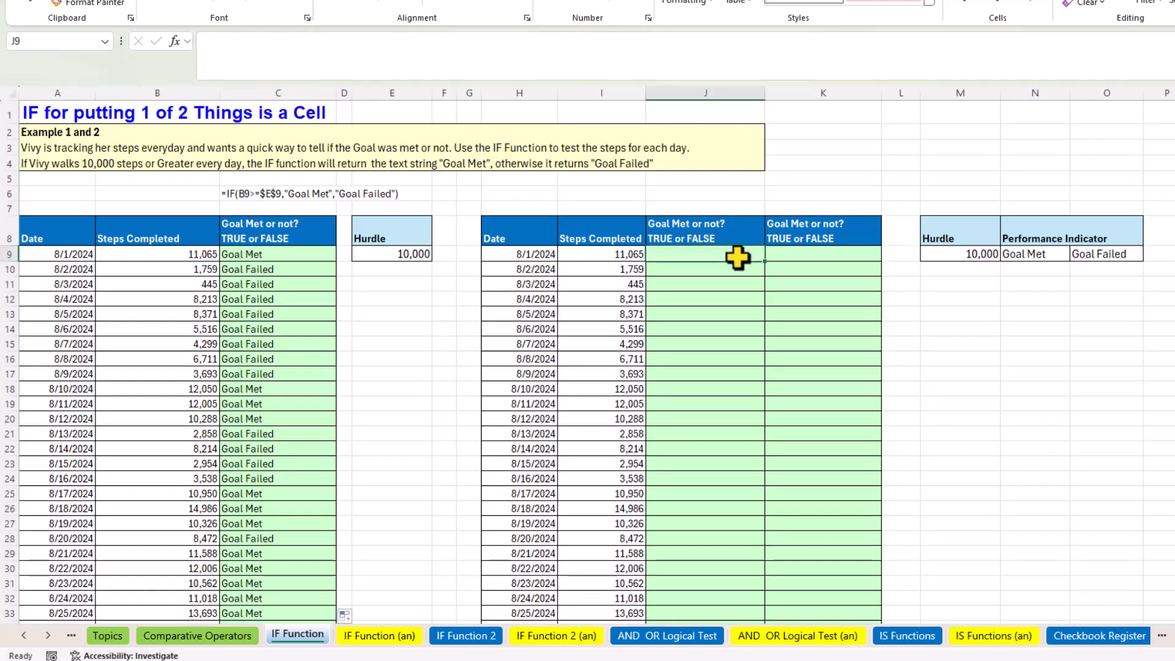
left_click(304, 258)
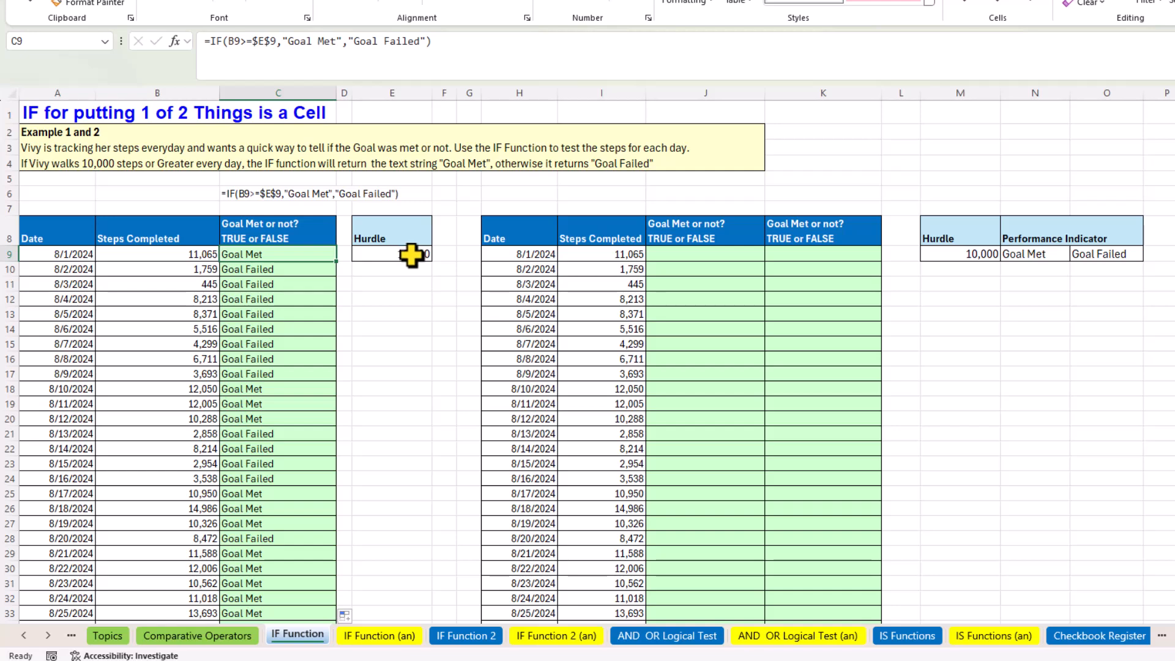
left_click(745, 254)
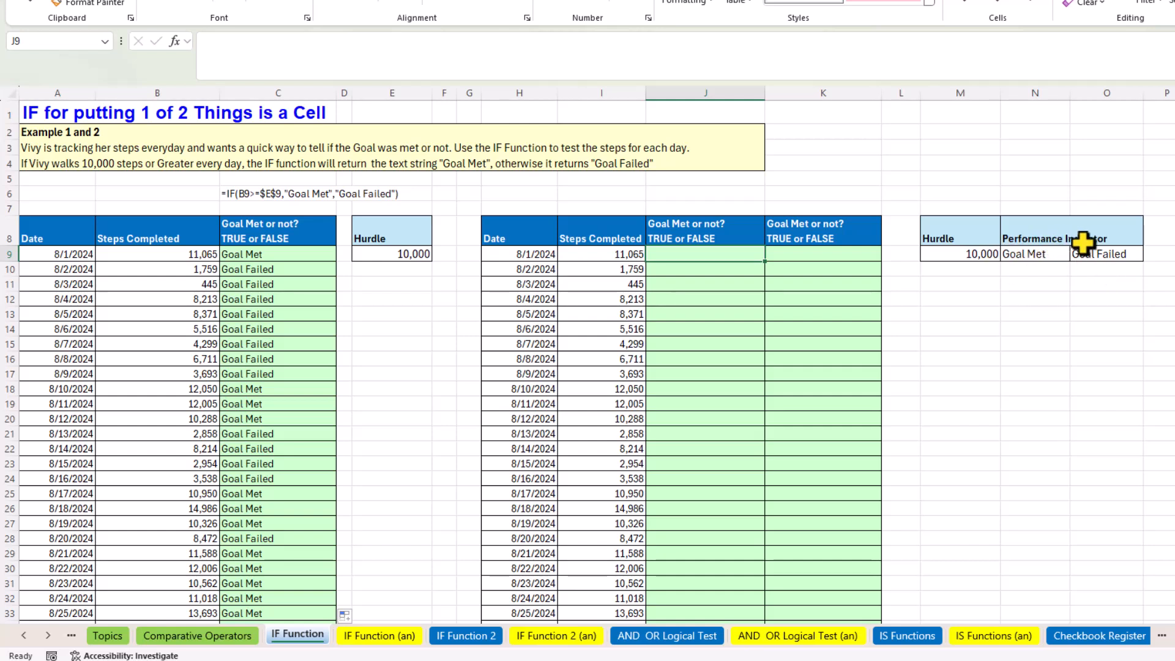
left_click(832, 252)
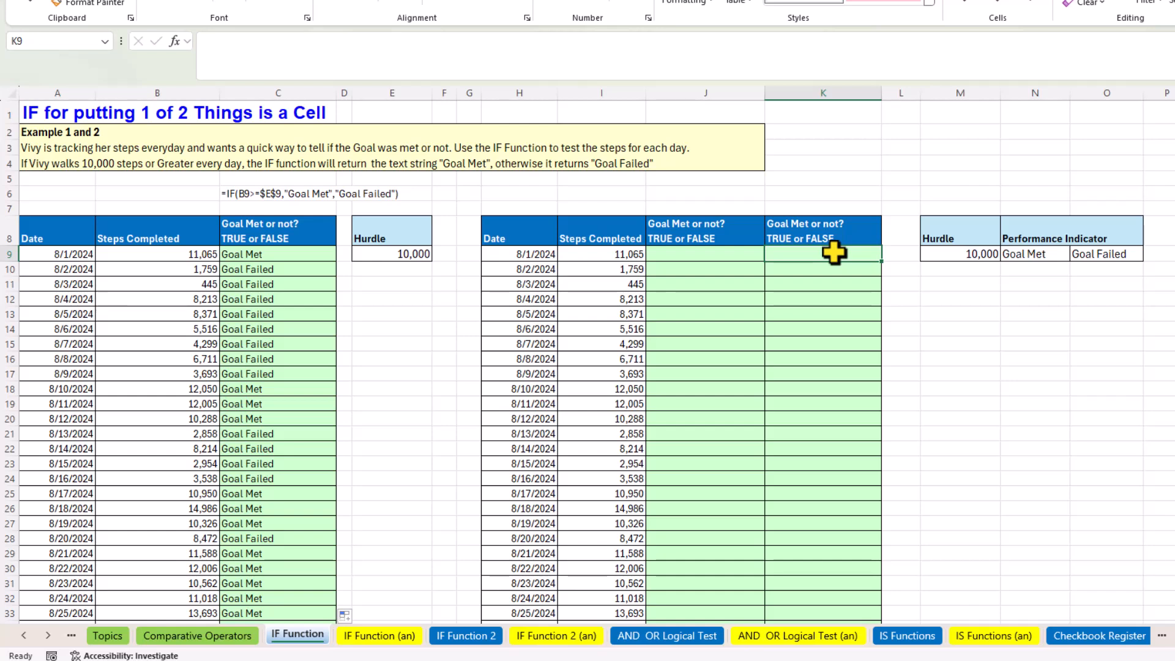
Step: Start an IF array formula in J9 with the logical test I9:I39>=M9, comparing all steps with the hurdle
left_click(702, 256)
type("=IF(")
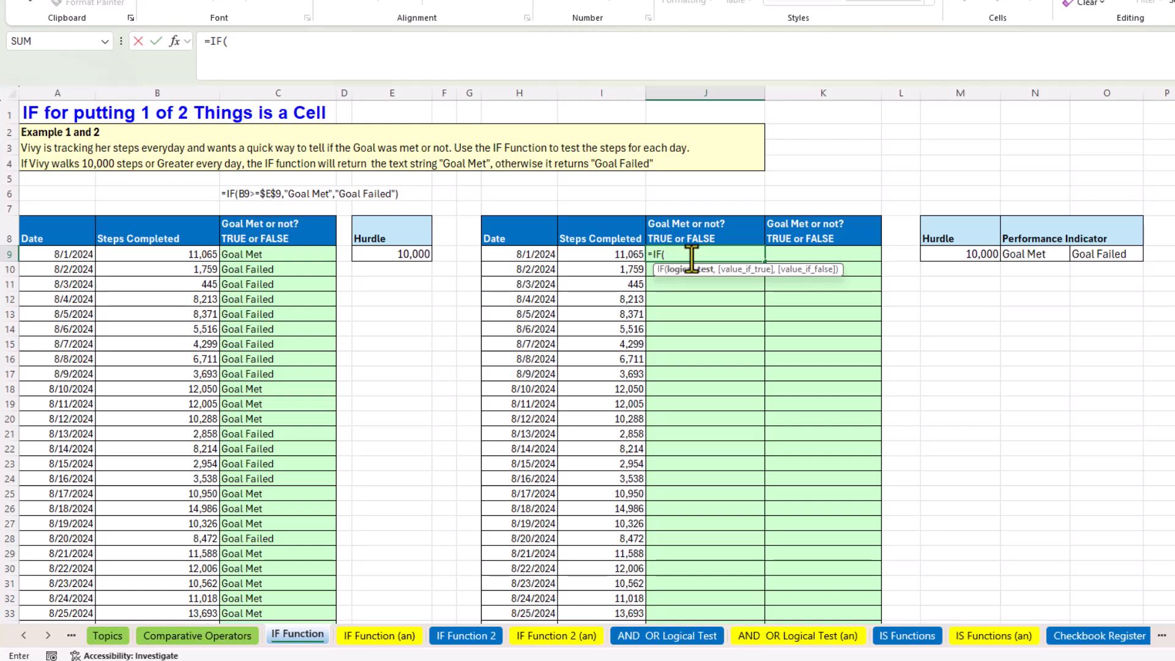
left_click(606, 253)
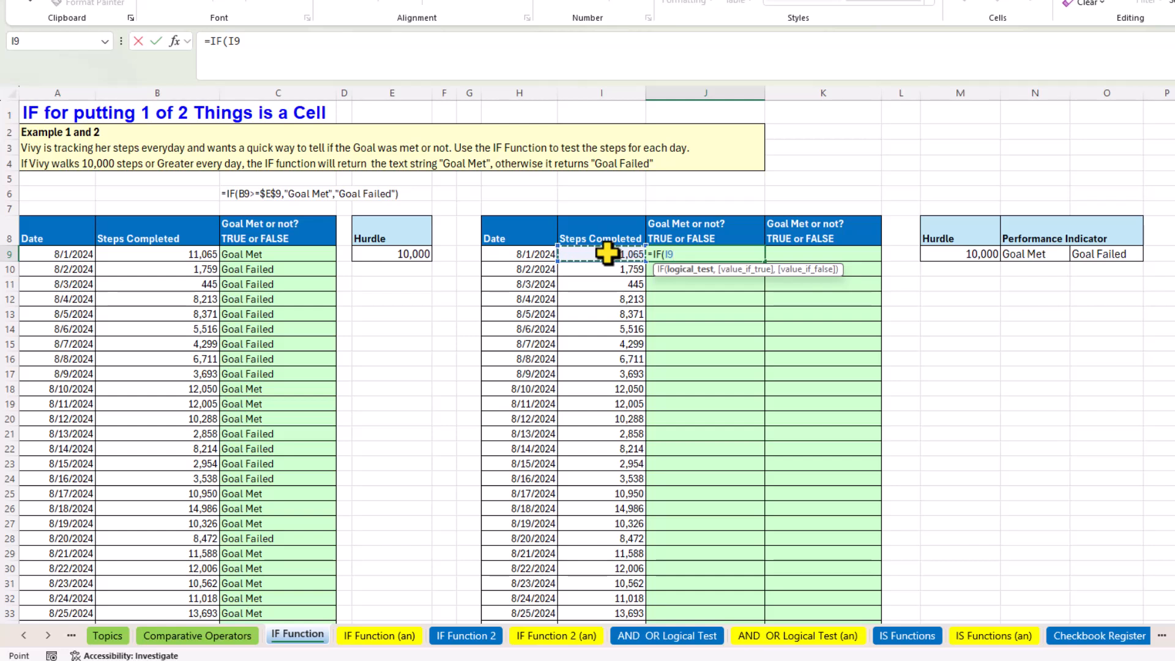
left_click_drag(606, 253, 606, 591)
type(">")
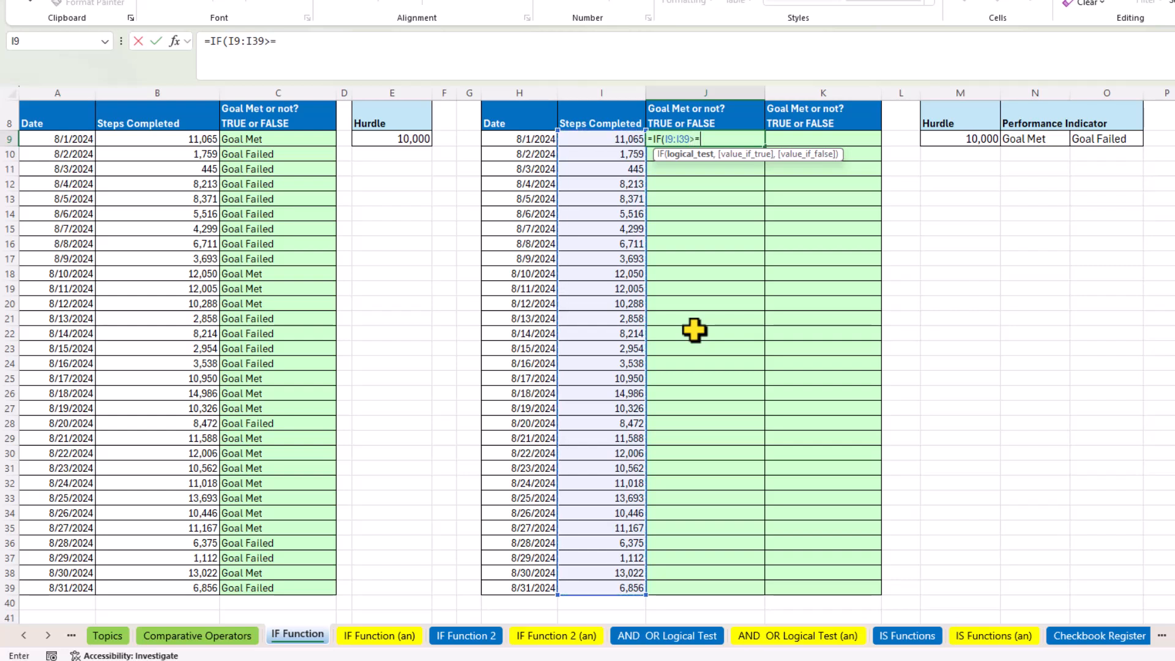
type("=")
left_click(960, 138)
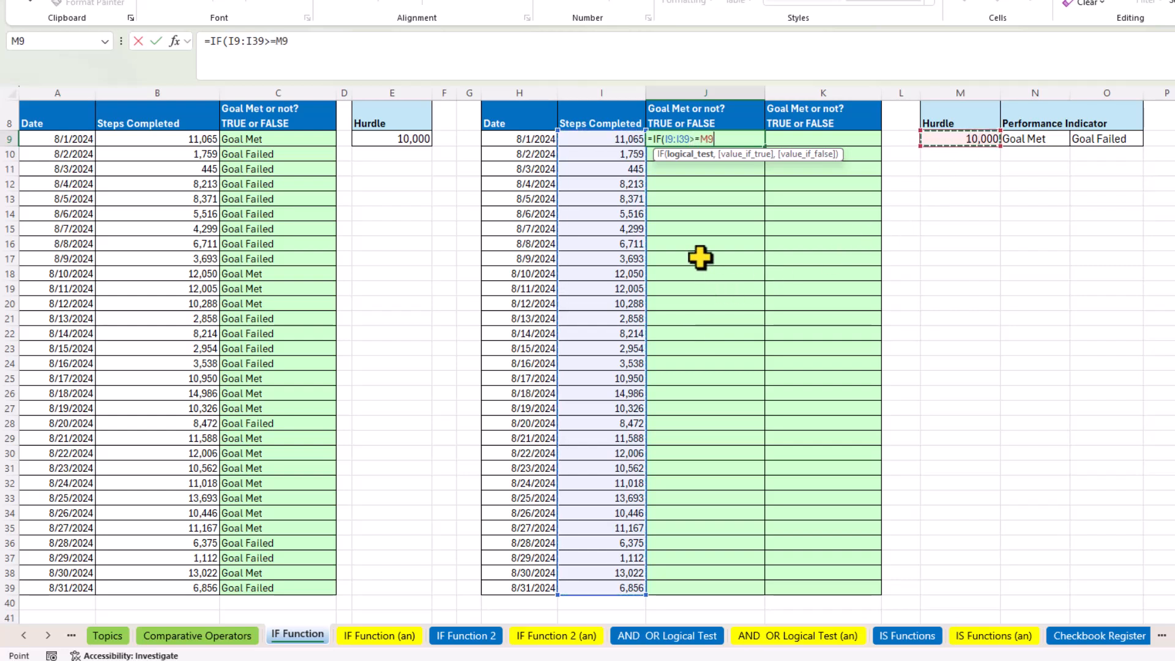
scroll(701, 255, "up", 3)
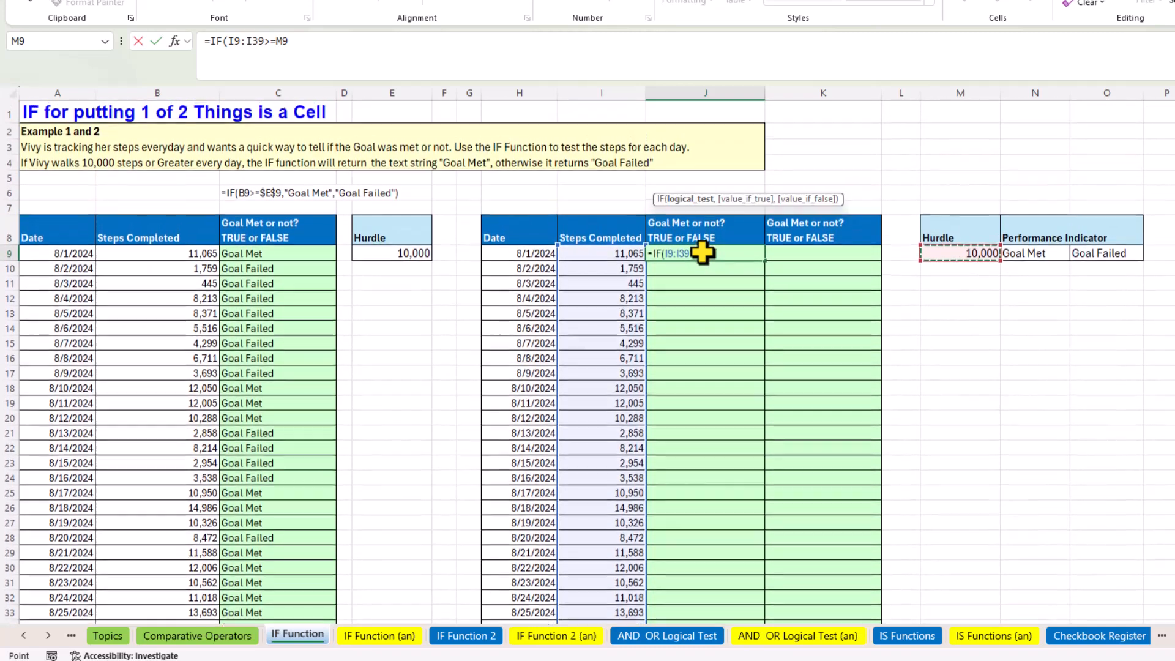
type(",")
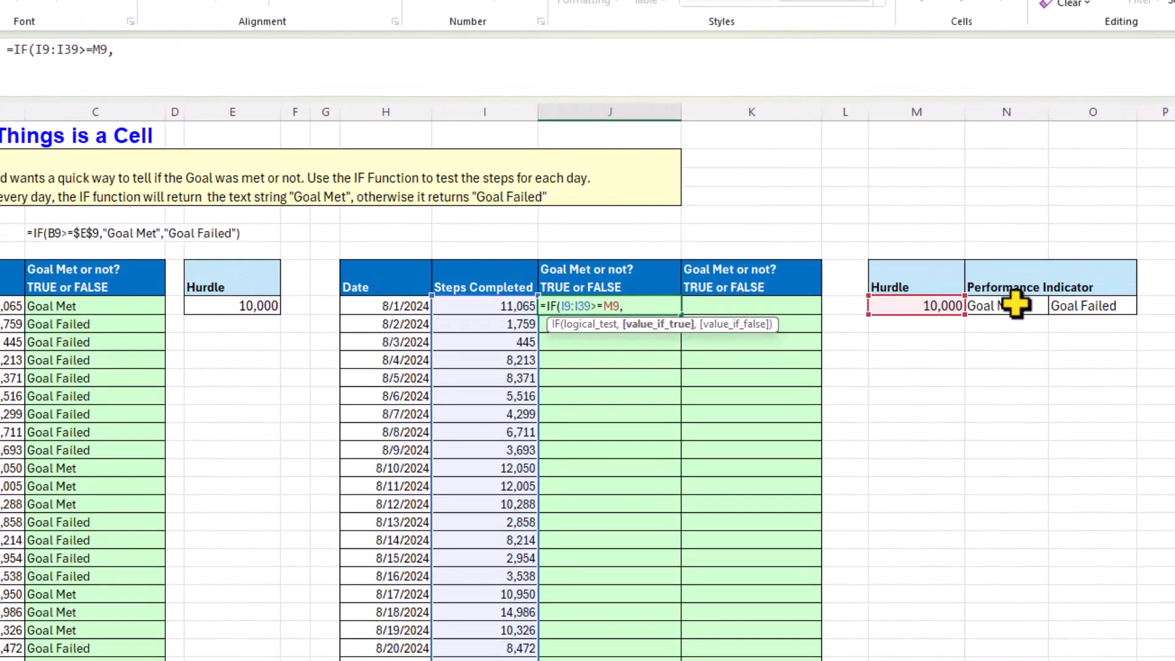
Step: Complete the J9 array formula with N9 as the true value and O9 as the false value, keeping J9 selected
left_click(1015, 304)
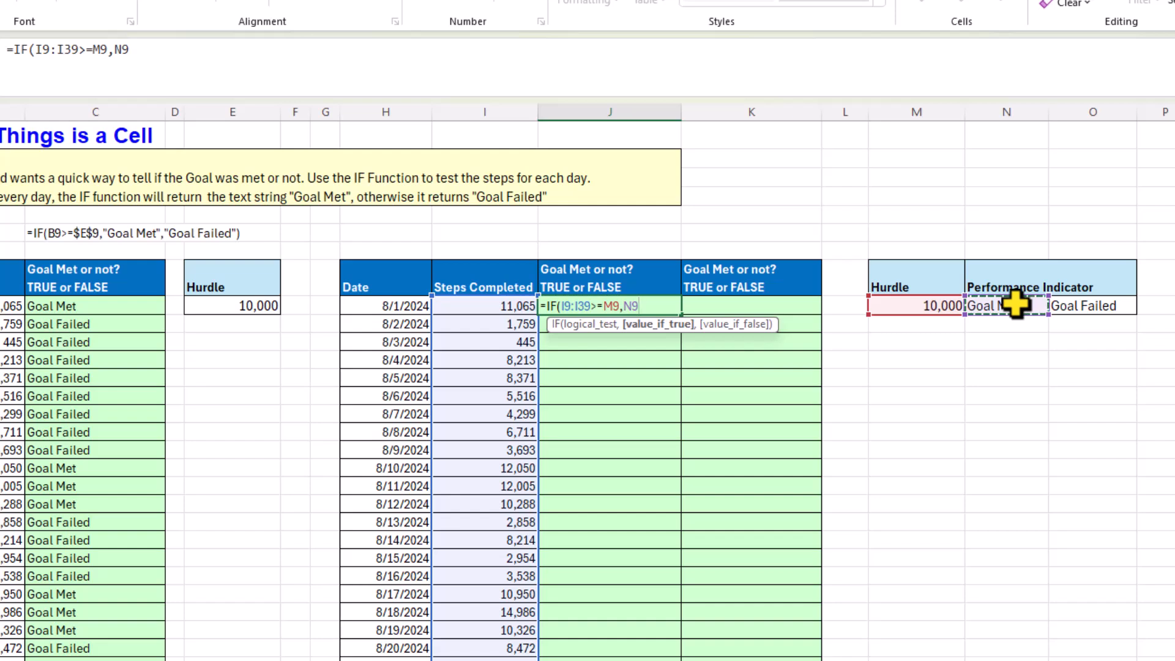
type(",")
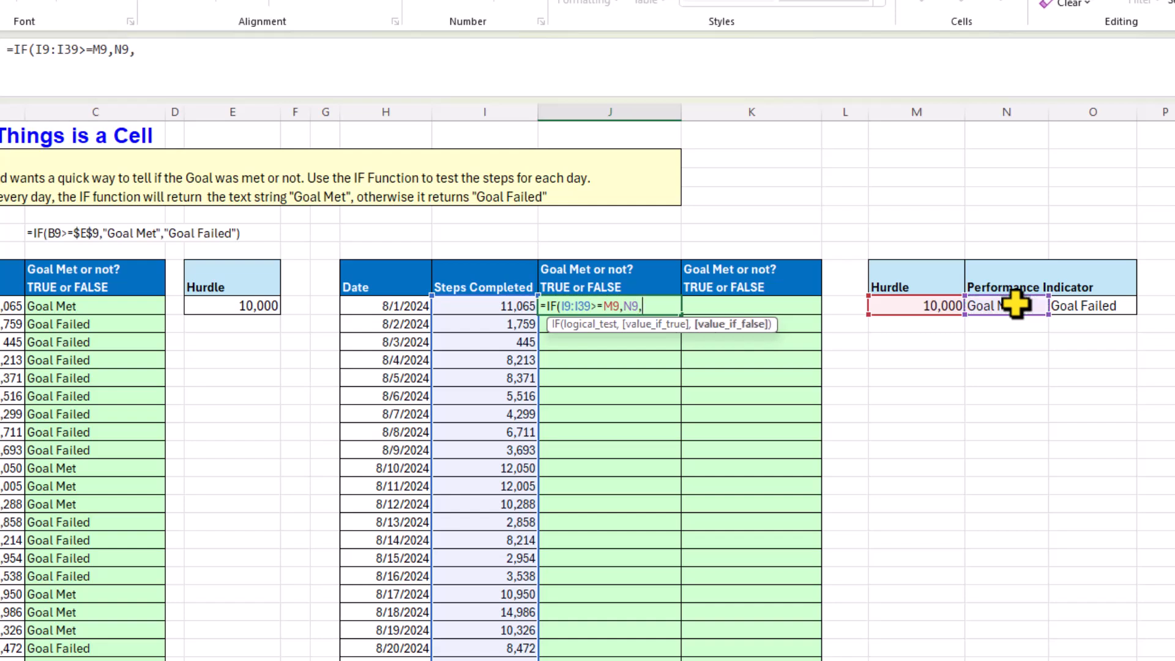
left_click(1105, 304)
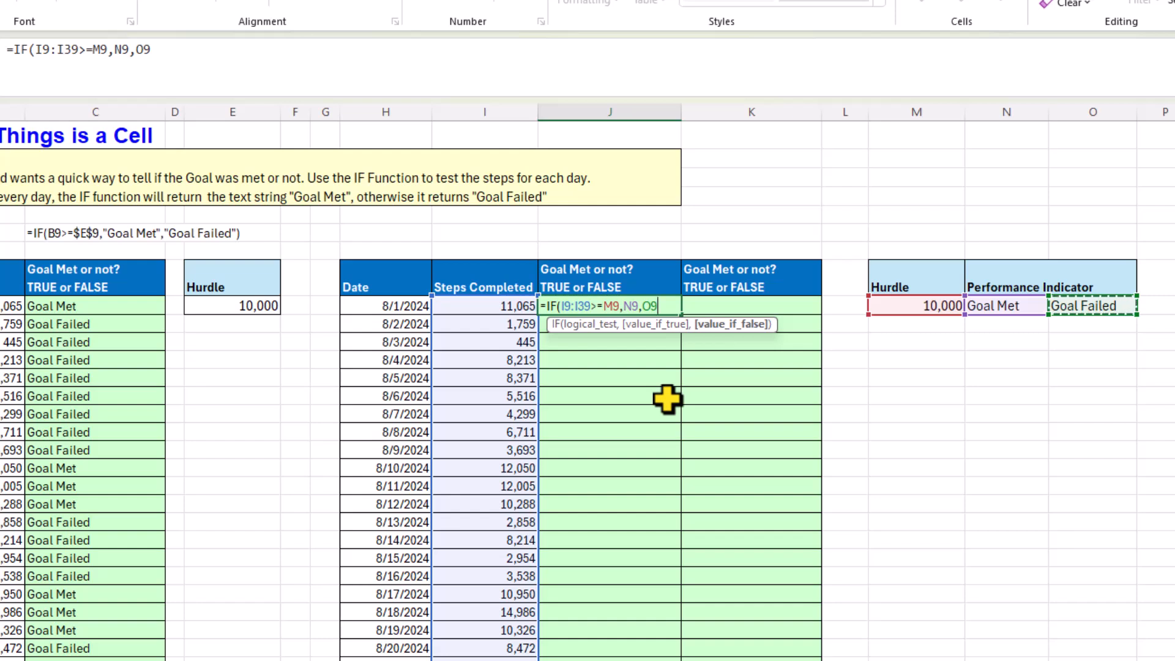
type(")")
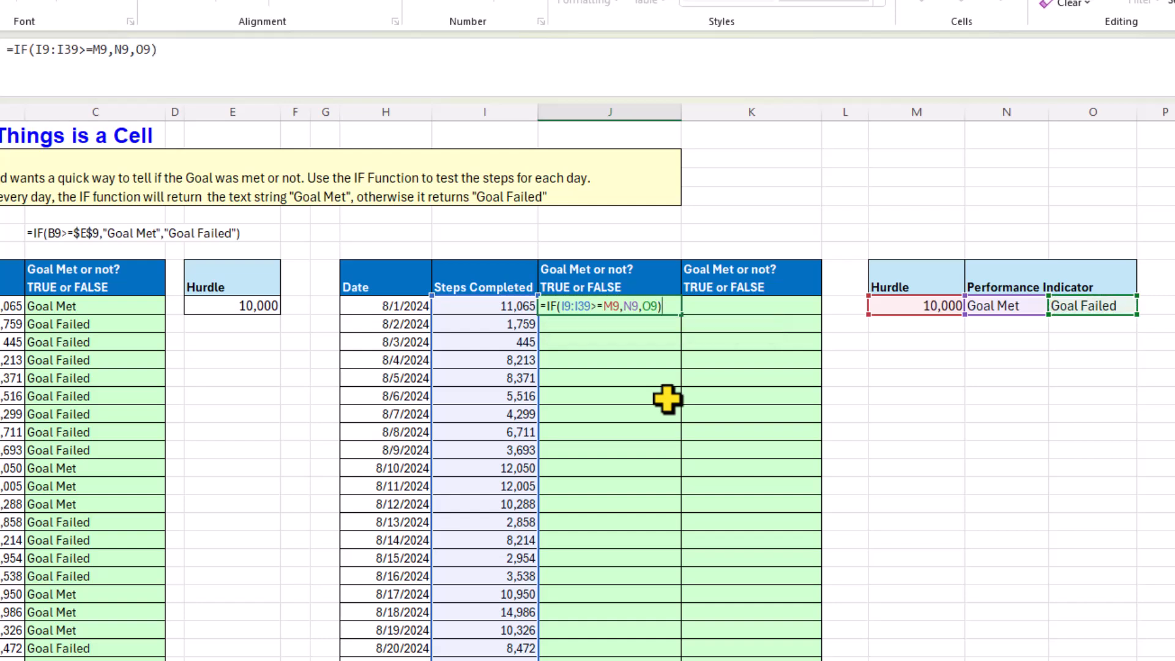
key("ctrl+Return")
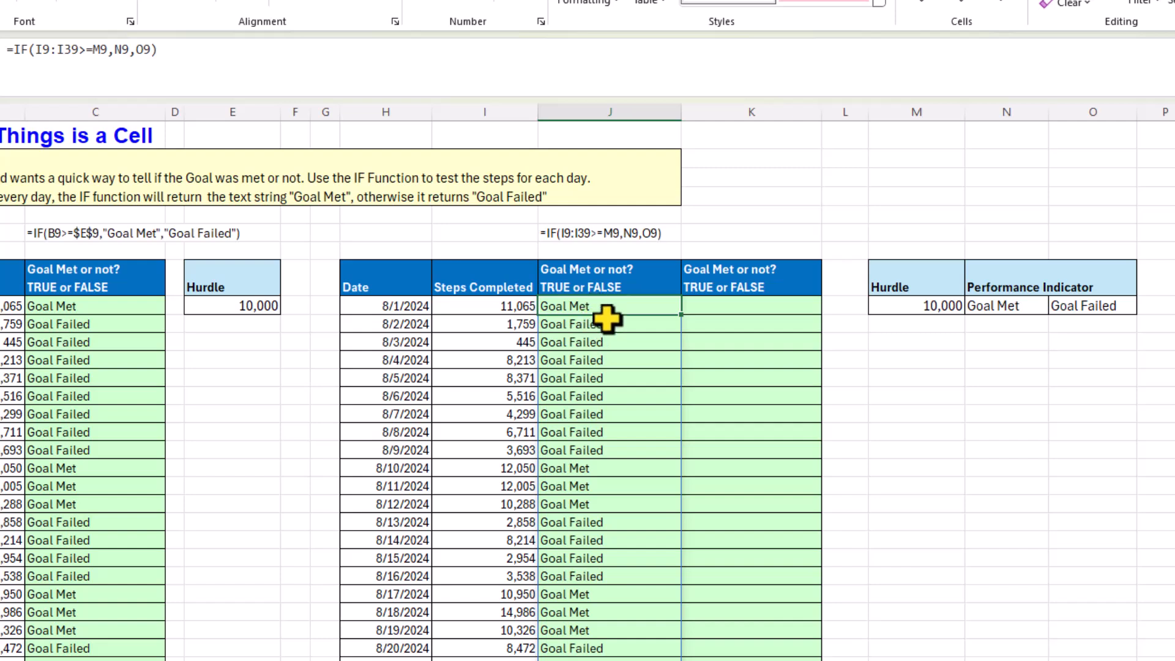
Step: Start an IF array formula in K9 with the logical test I9:I39>=M9
left_click(750, 307)
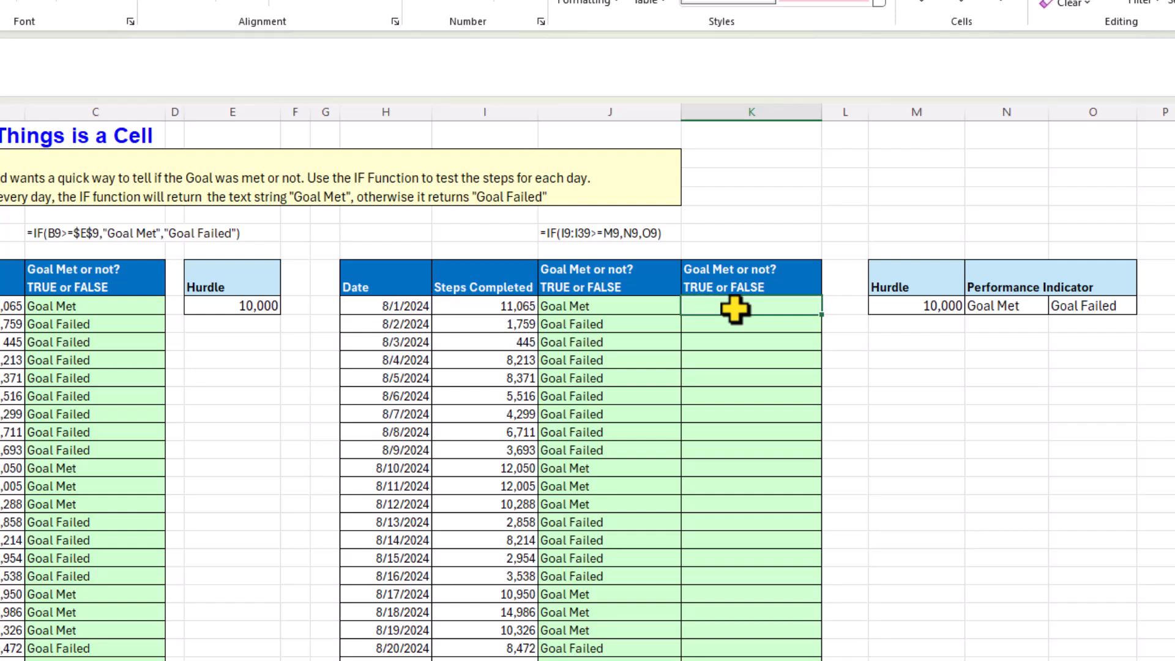
type("=IF(")
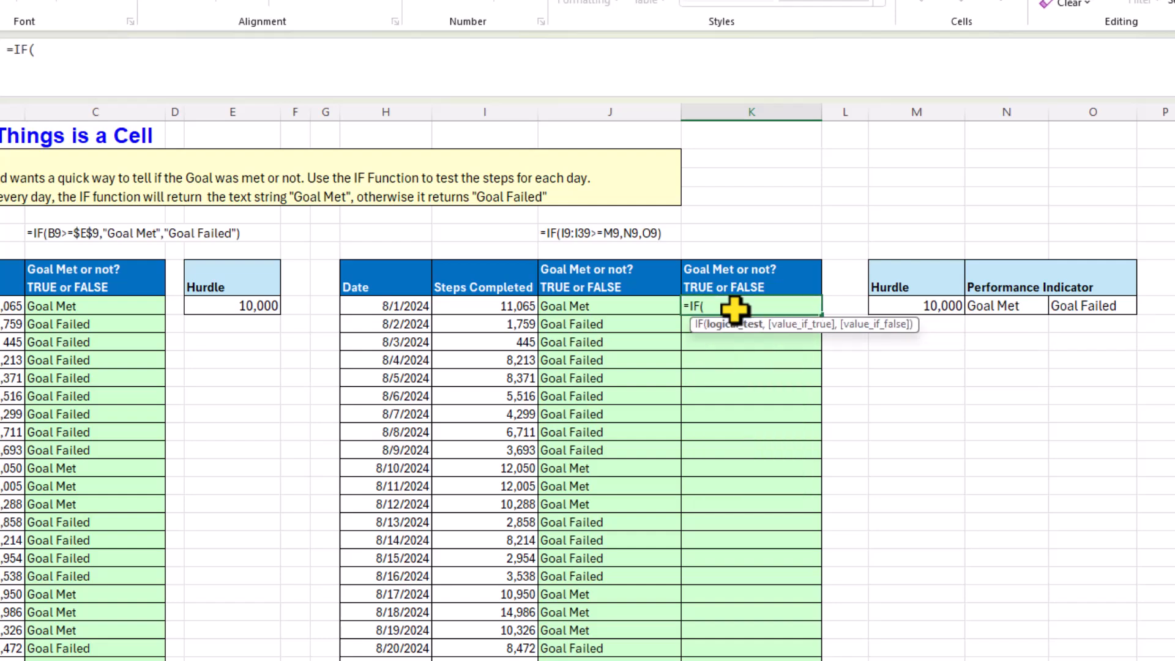
left_click(510, 304)
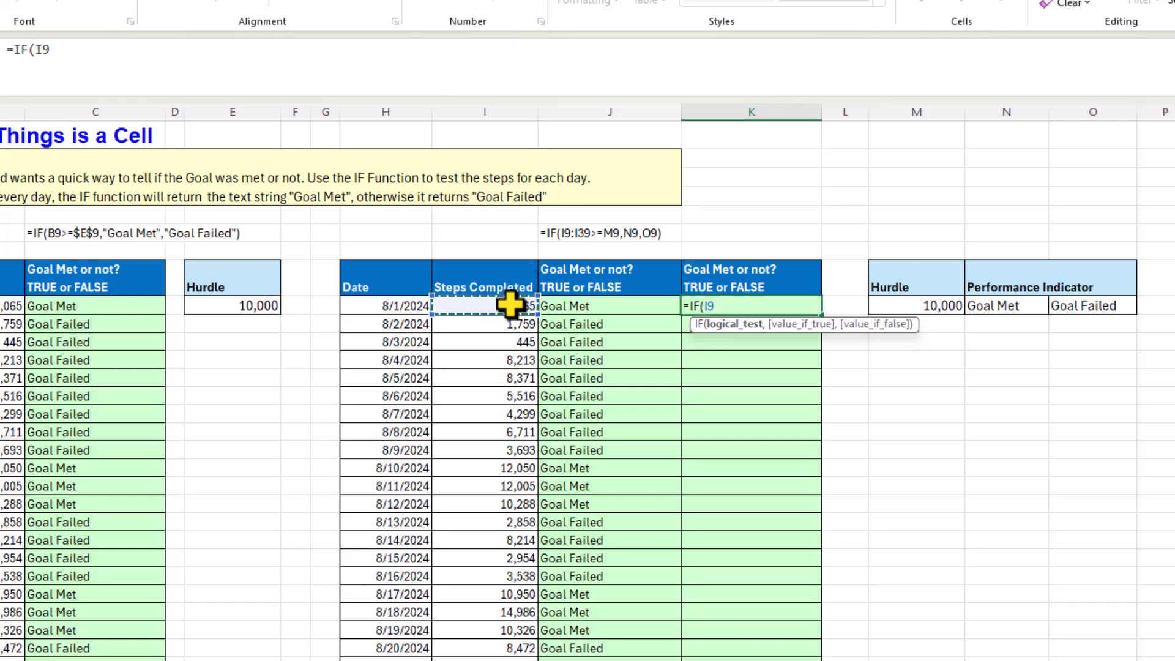
key("ctrl+shift+Down")
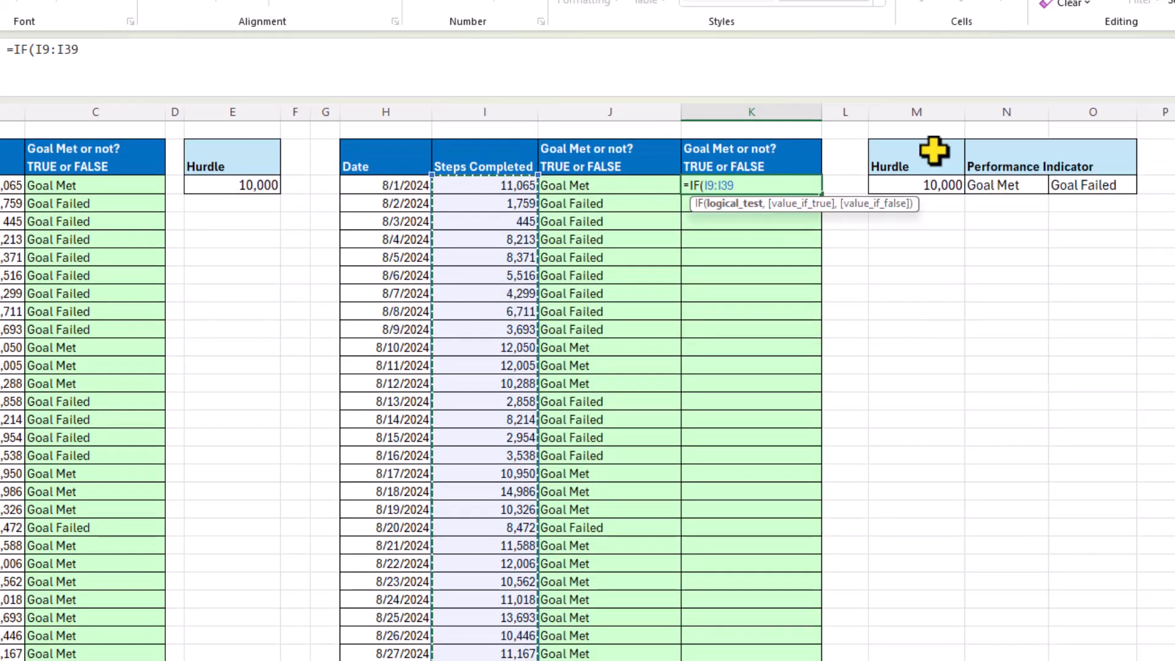
type(">")
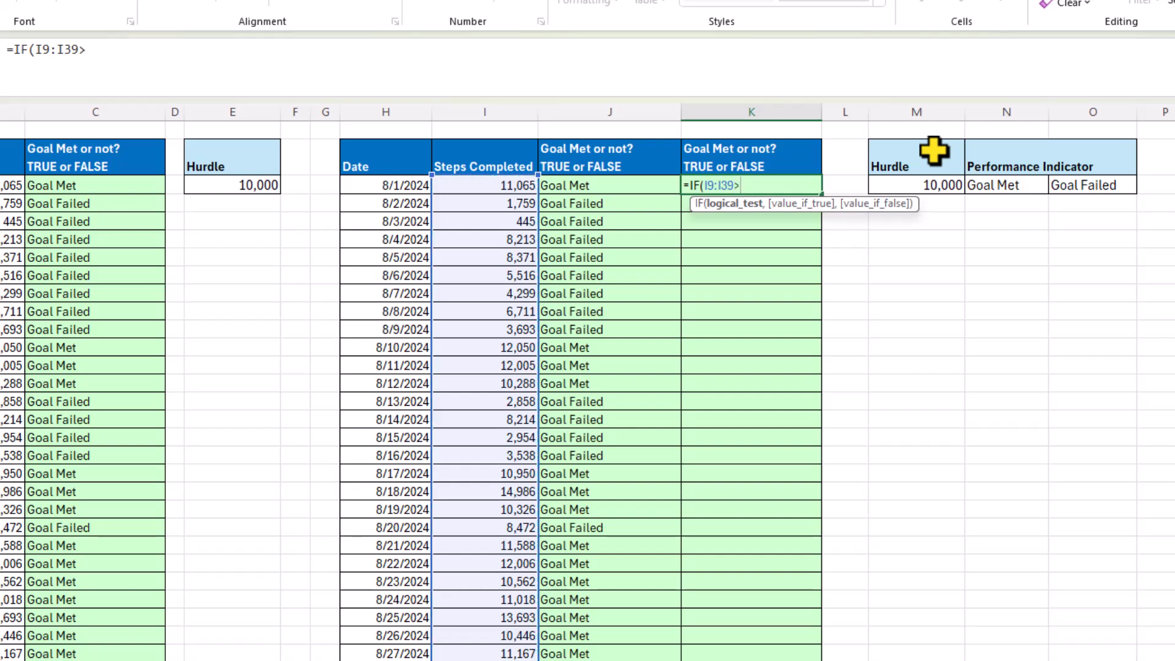
type("=")
left_click(926, 186)
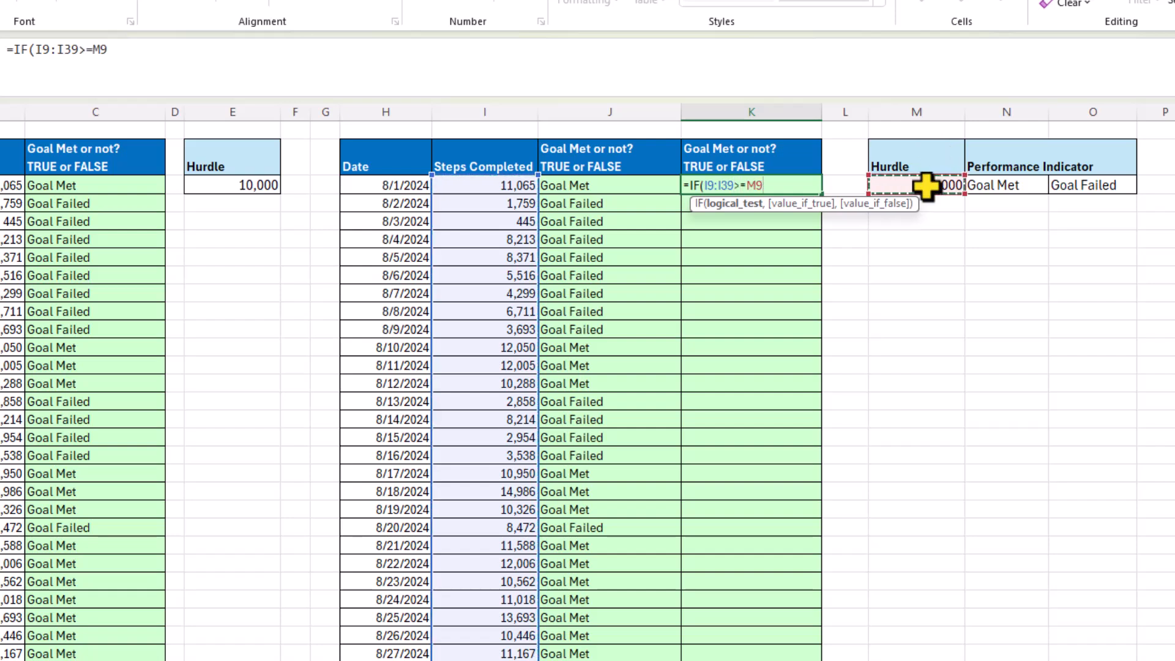
Step: Complete the K9 array formula with the typed text "Goal Met" as the true value and "Goal Failed" as the false value
type(",")
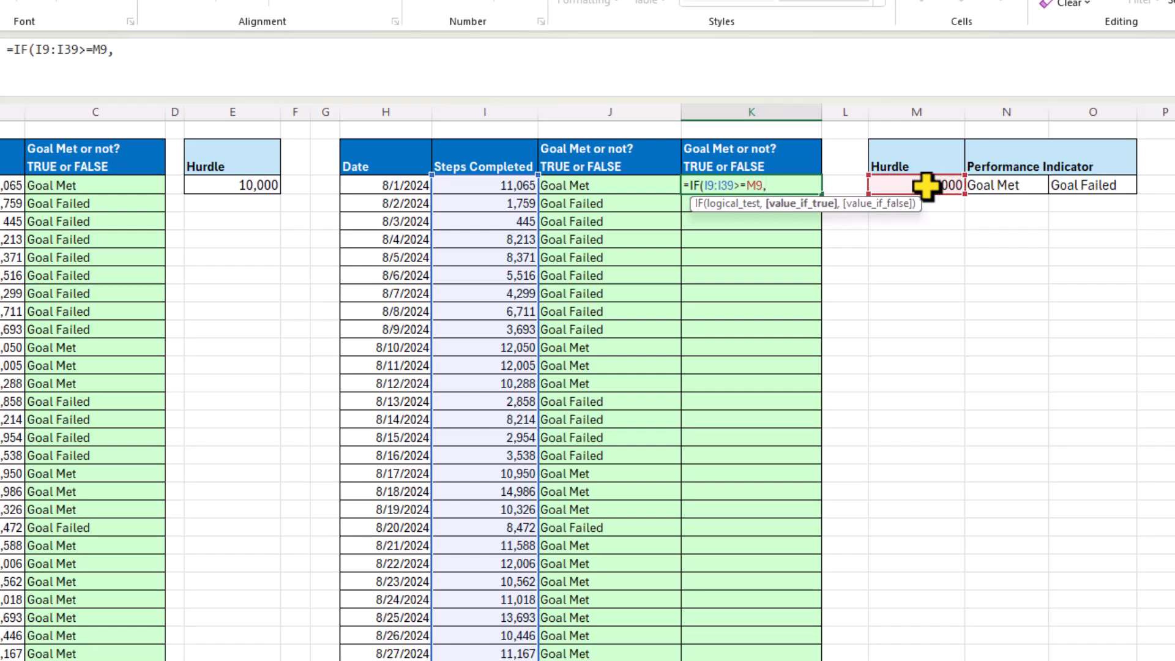
type("\"Goal Met\",")
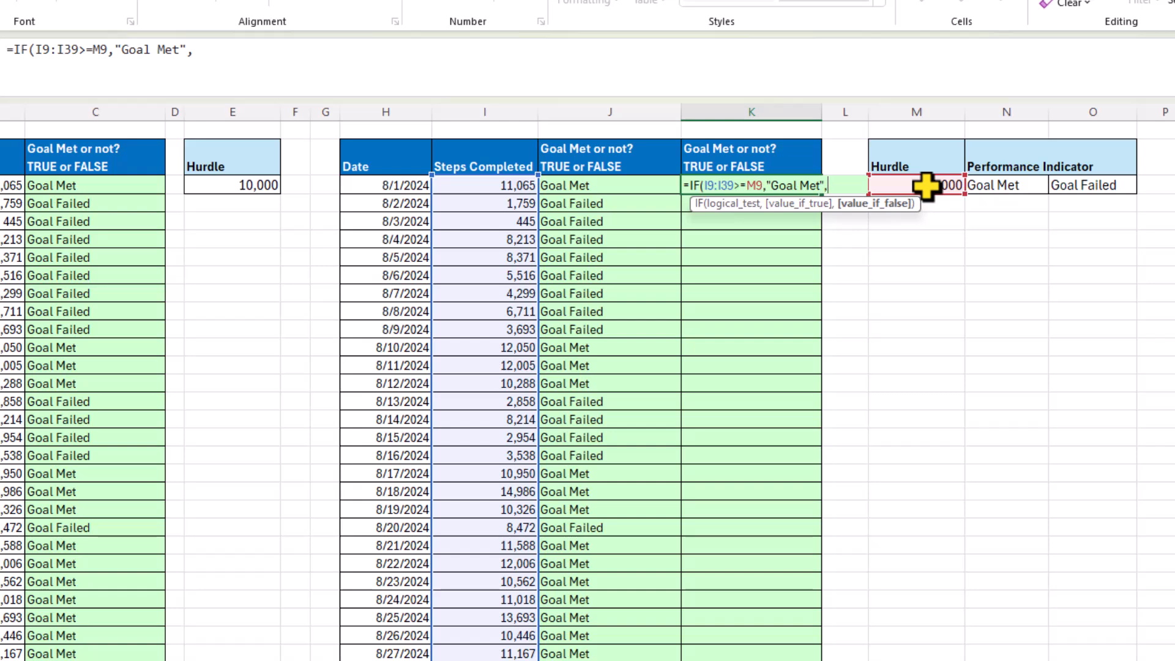
type("\"Goal Failed\"")
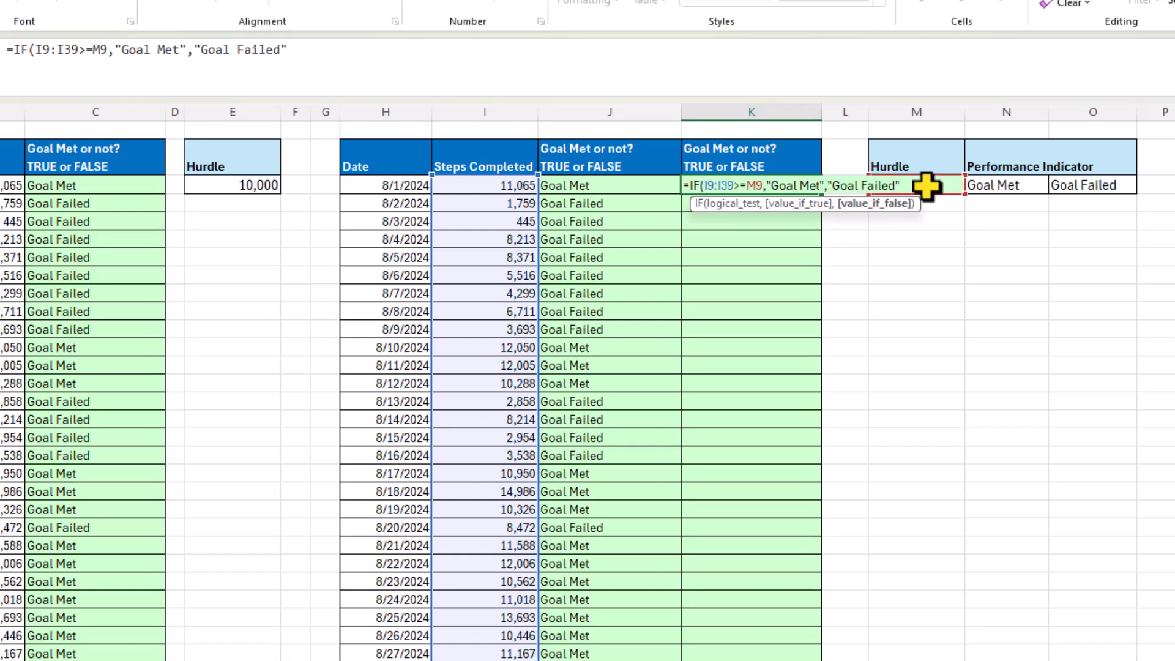
type(")")
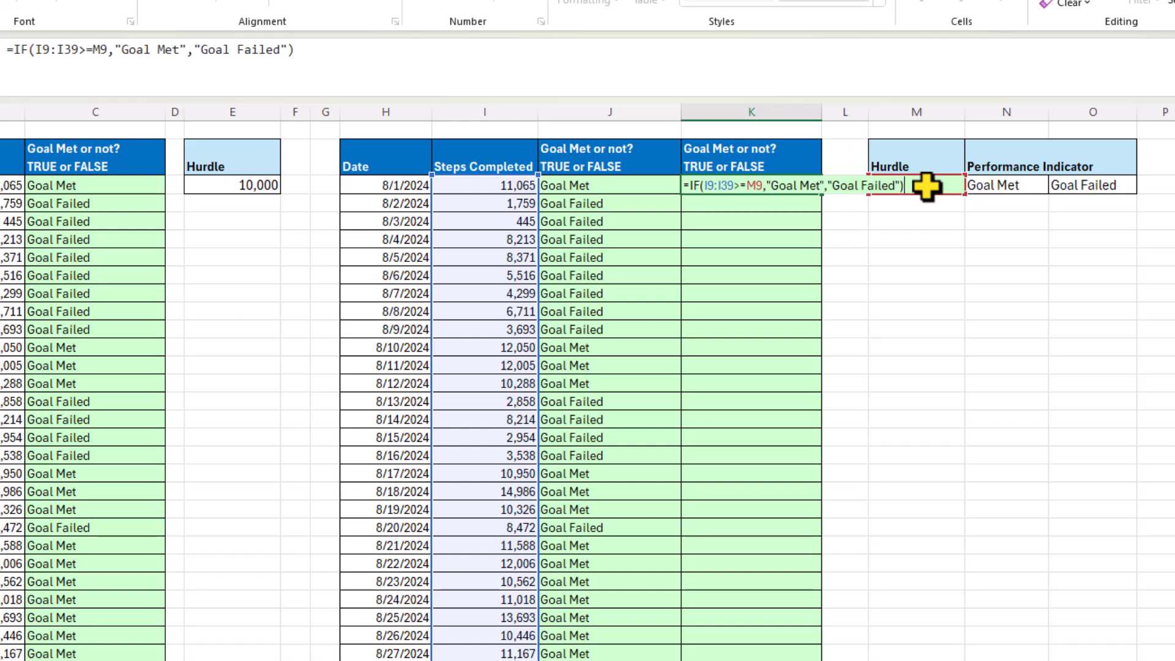
key("ctrl+Return")
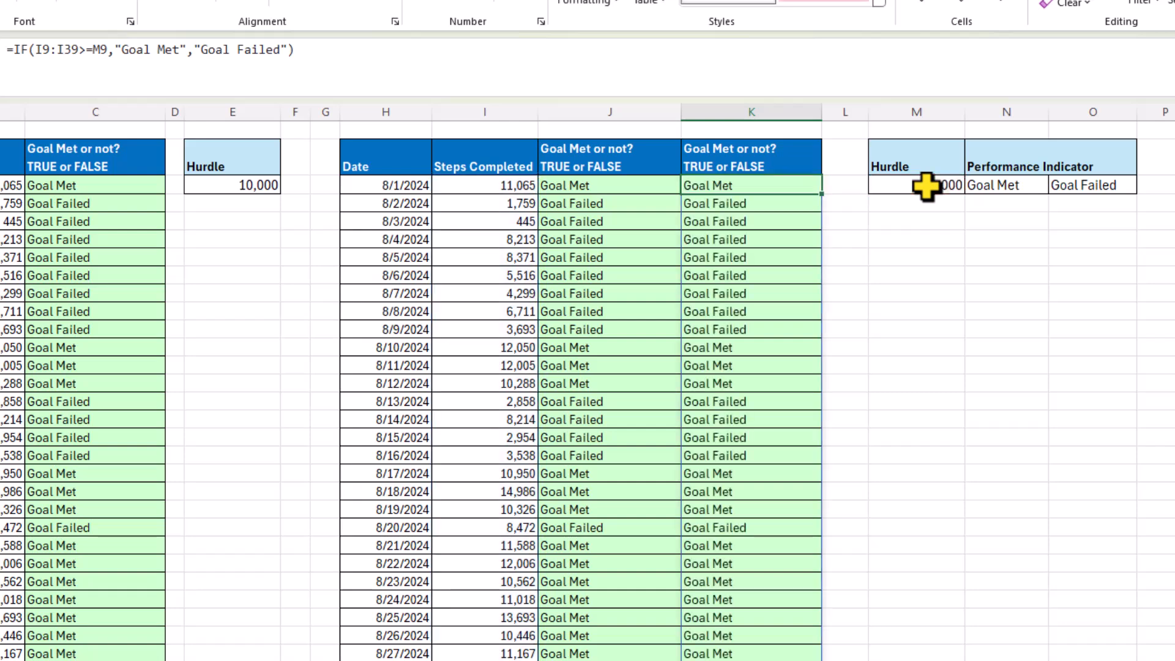
scroll(923, 188, "up", 2)
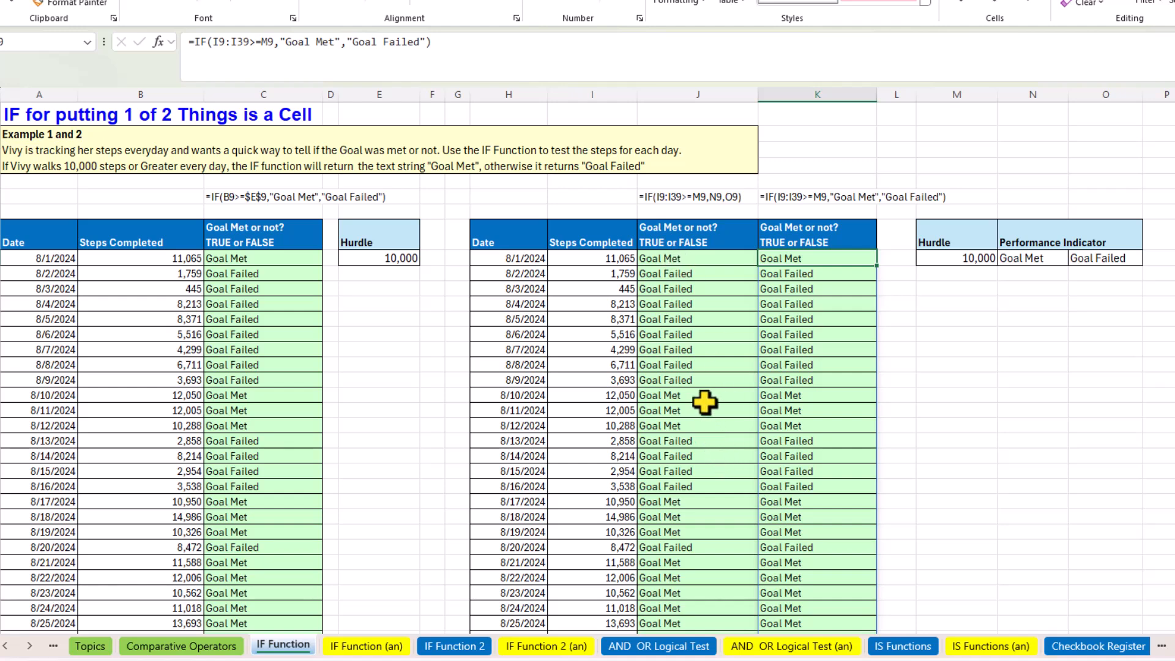
Step: On the IF Function 2 sheet, enter =D8:D14<=C8:C14 in E8 to test actual spending against the budget
left_click(451, 647)
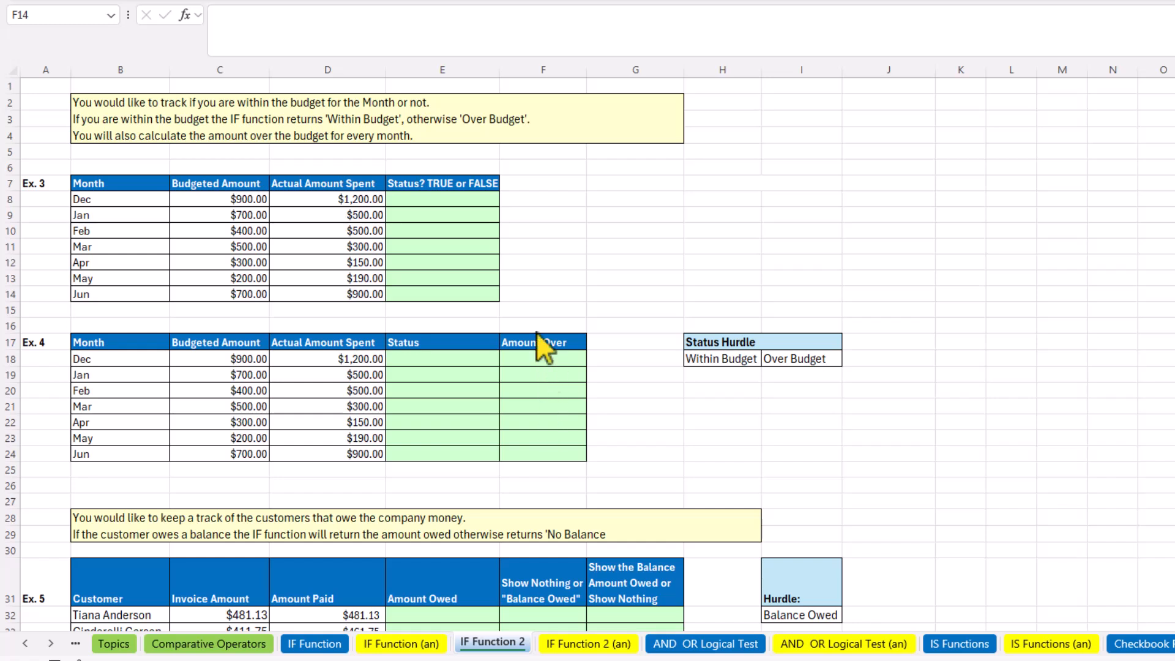
left_click(455, 198)
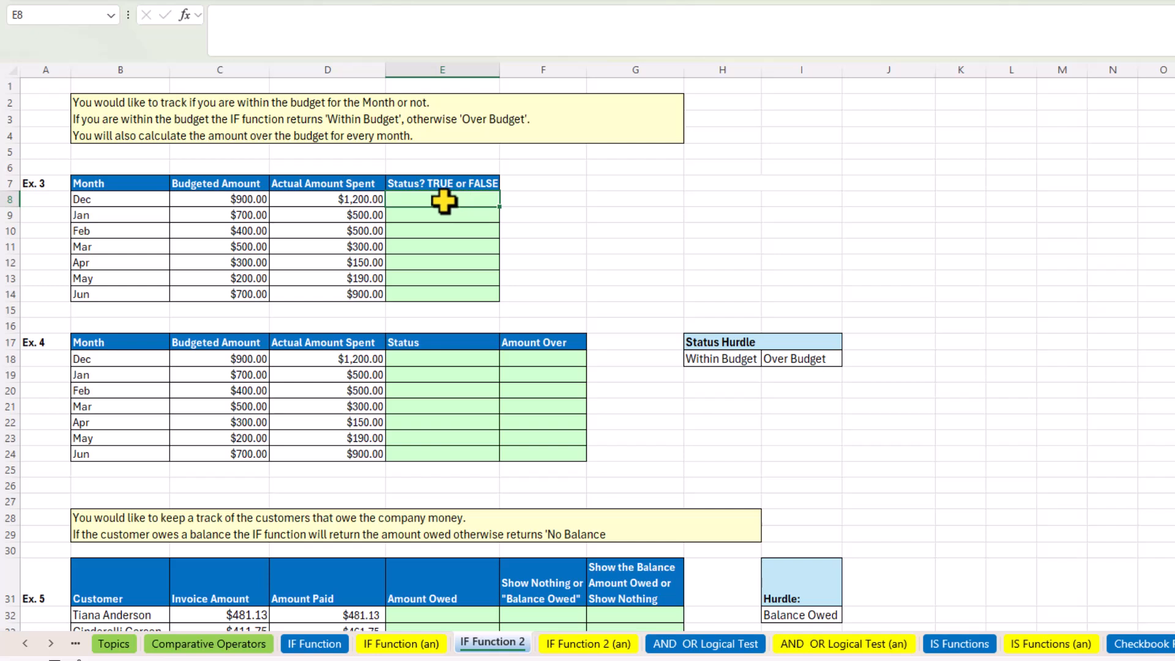
type("=")
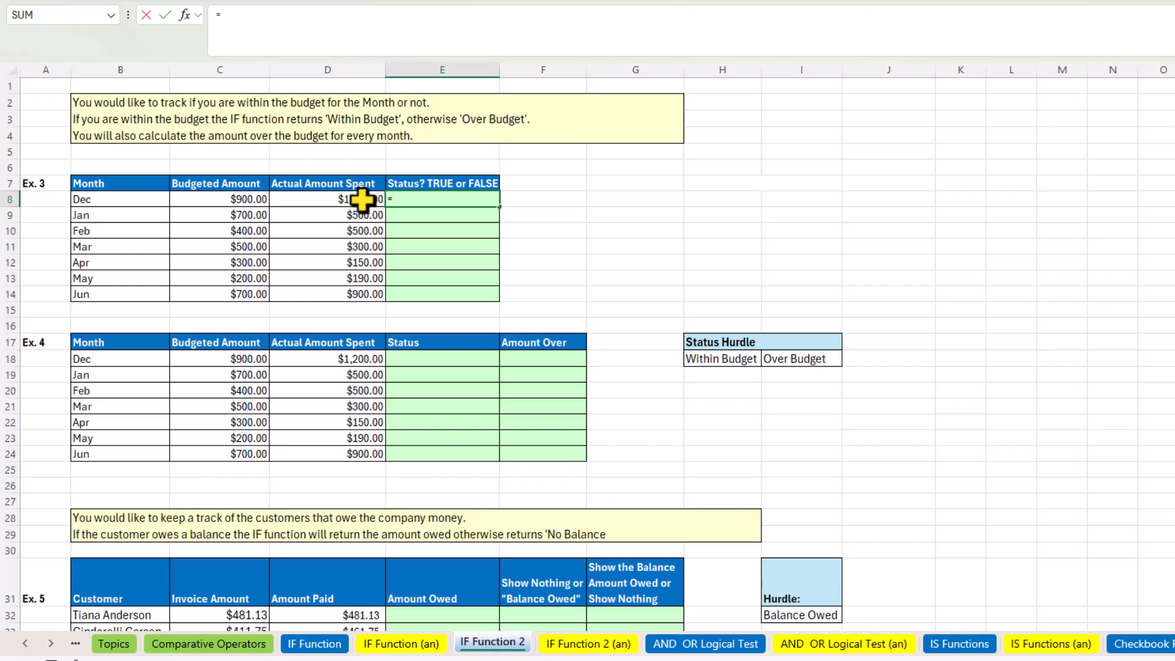
left_click_drag(362, 199, 360, 296)
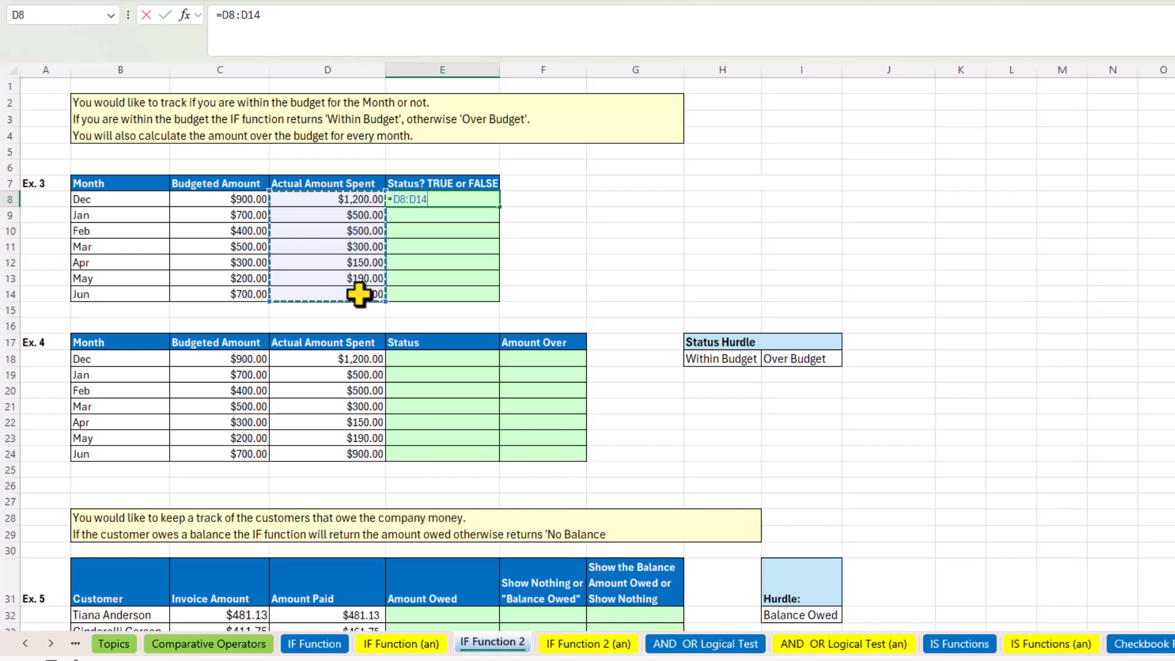
type("<")
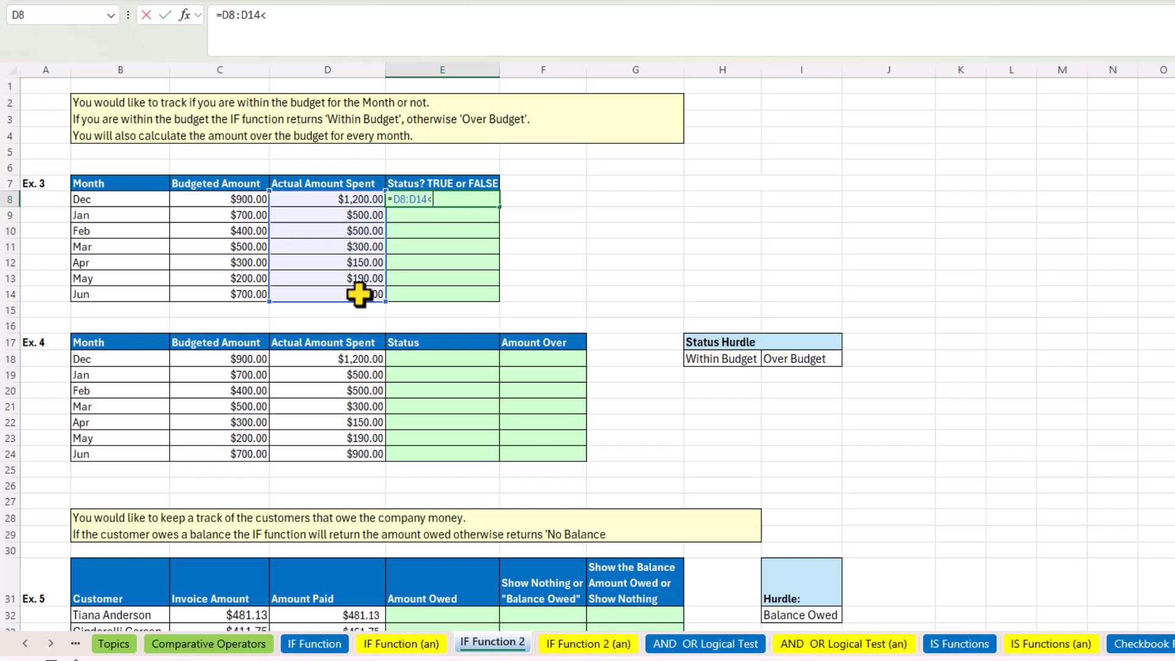
type("=")
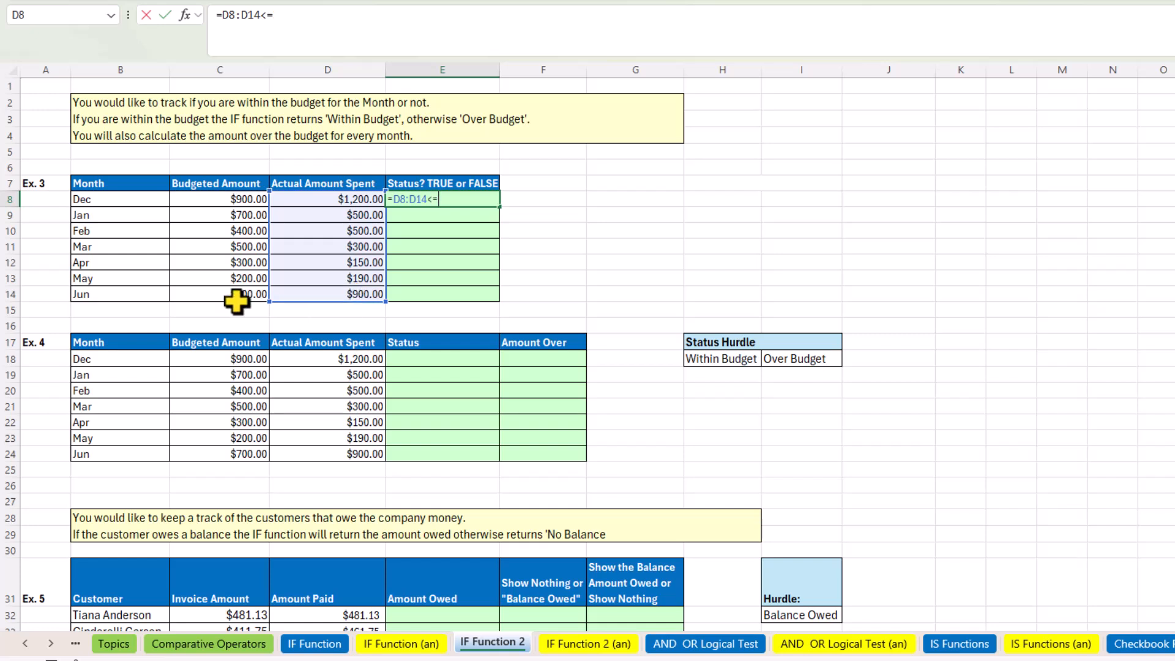
left_click(228, 198)
left_click_drag(228, 197, 220, 292)
key("Return")
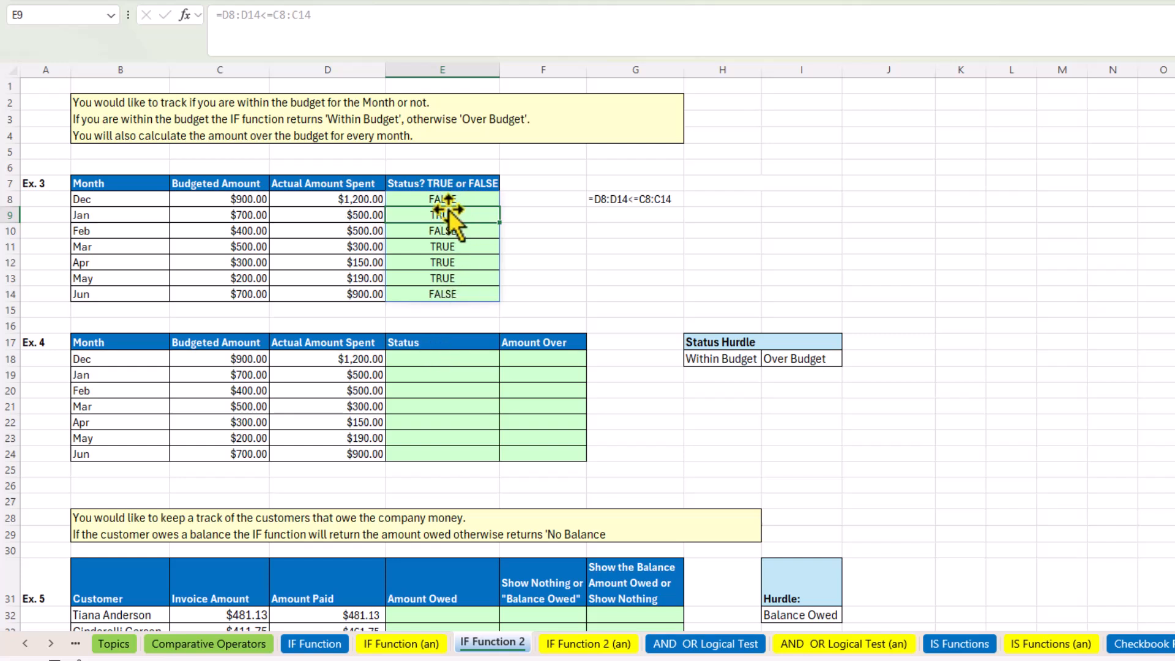
Step: Start an IF array formula in E18 with the logical test D18:D24<=C18:C24, comparing actual spending with the budget
left_click(442, 356)
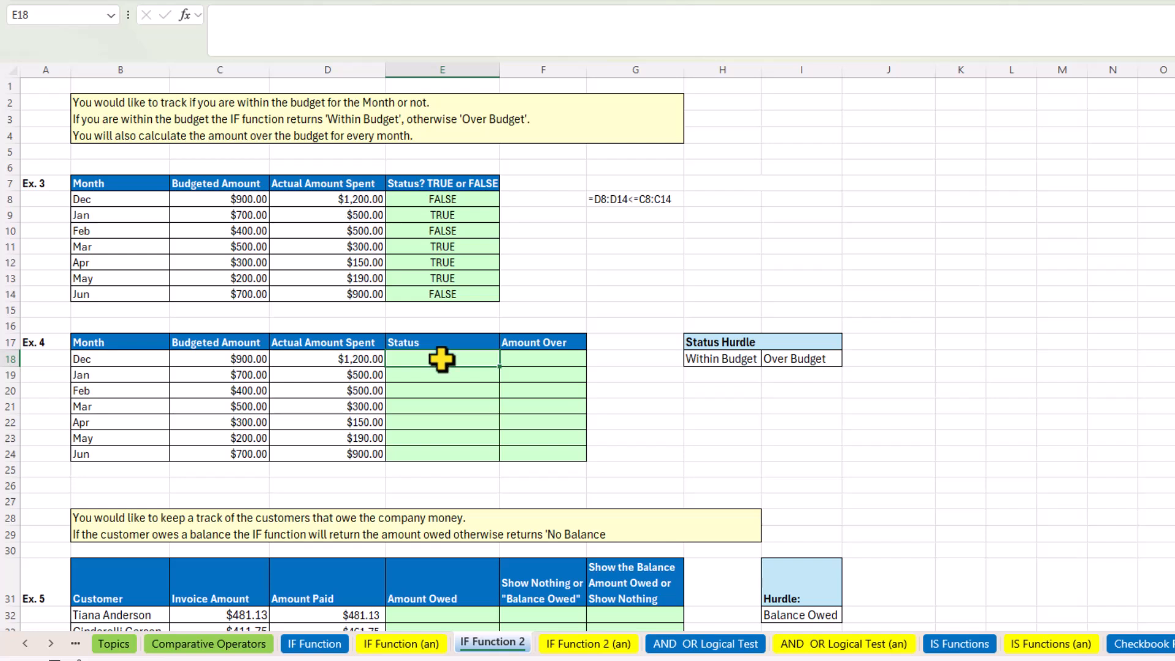
type("=IF(")
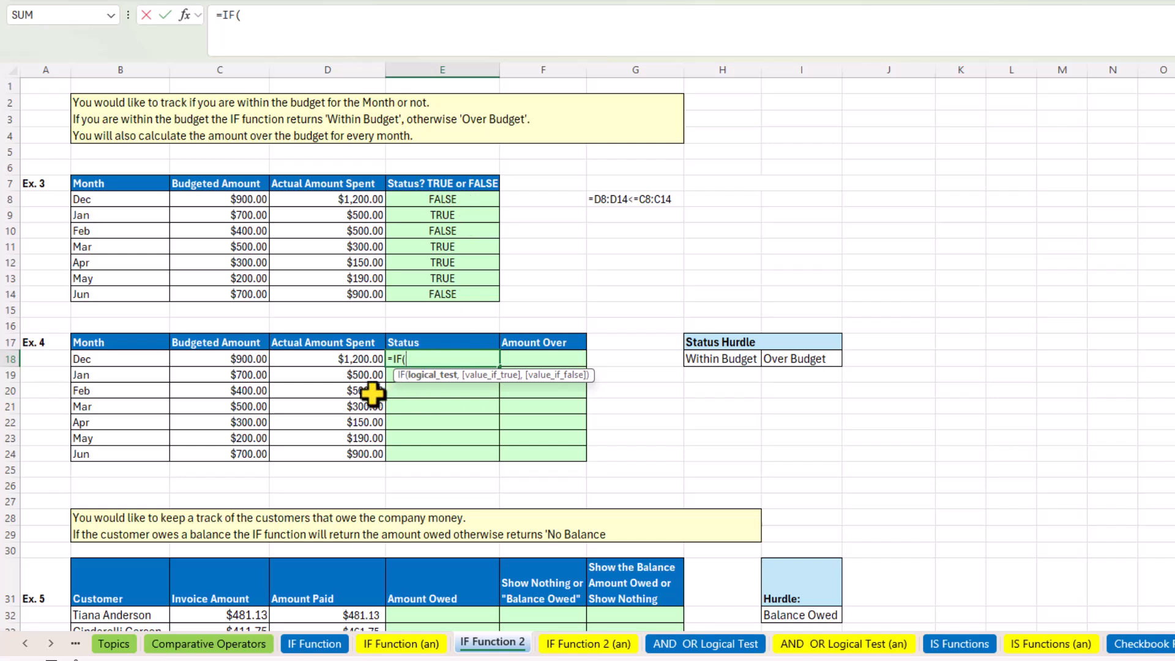
left_click_drag(343, 358, 331, 447)
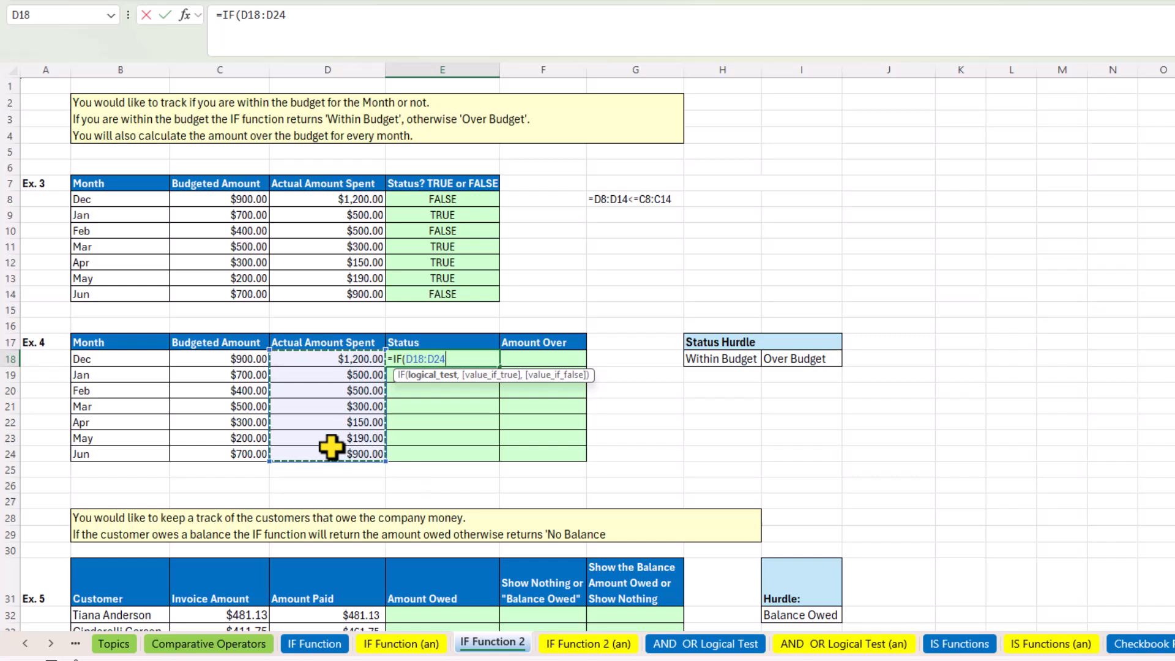
type("<")
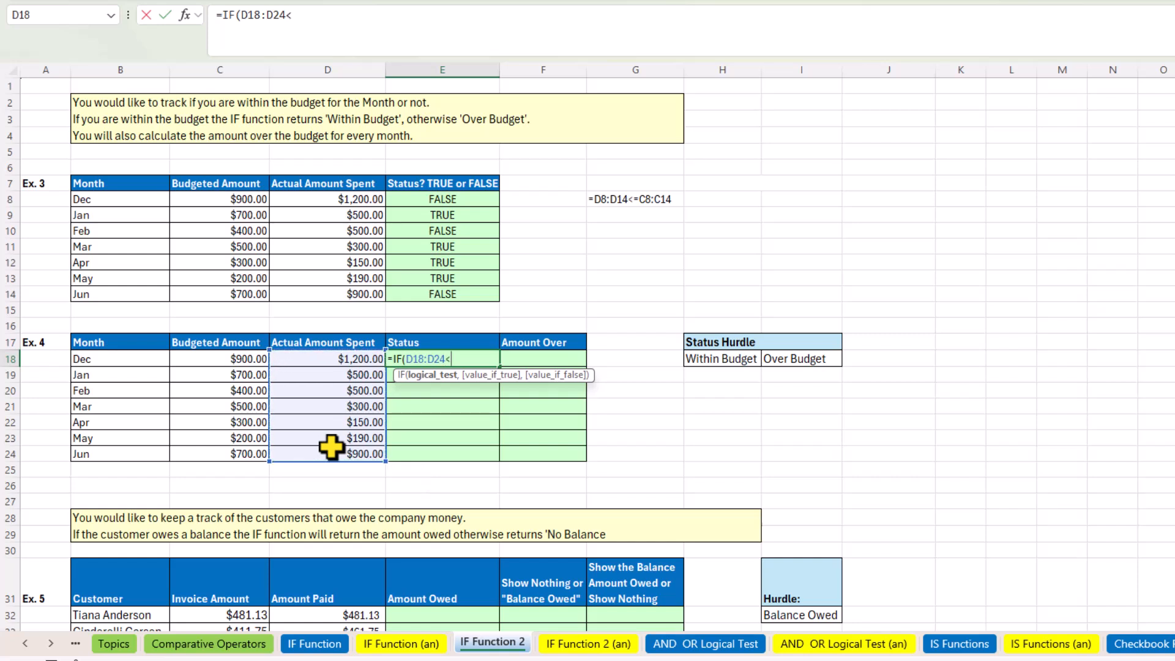
type("=")
left_click_drag(234, 361, 230, 447)
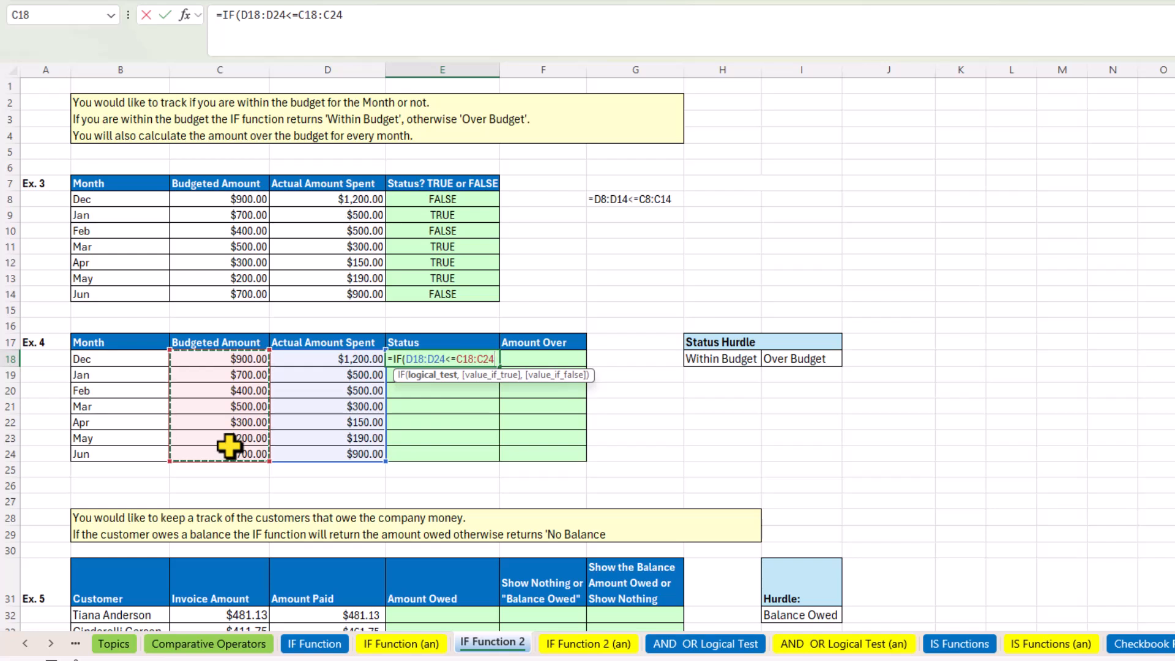
Step: Complete the E18 formula with H18 as the true value and I18 as the false value, keeping E18 selected
type(",")
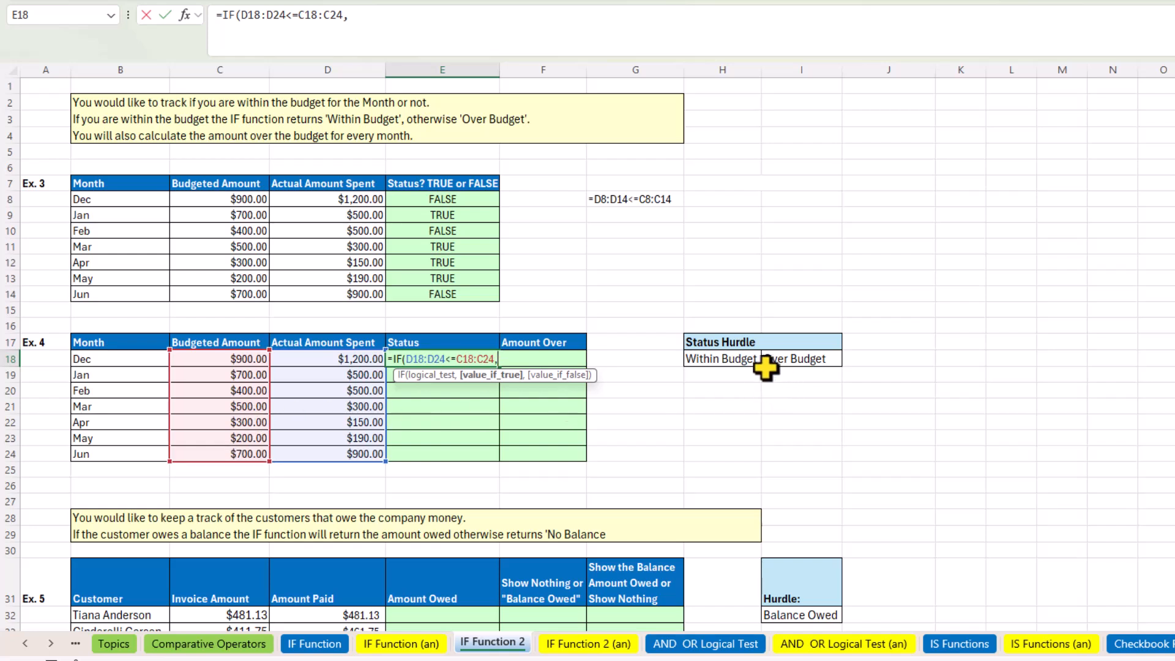
left_click(727, 359)
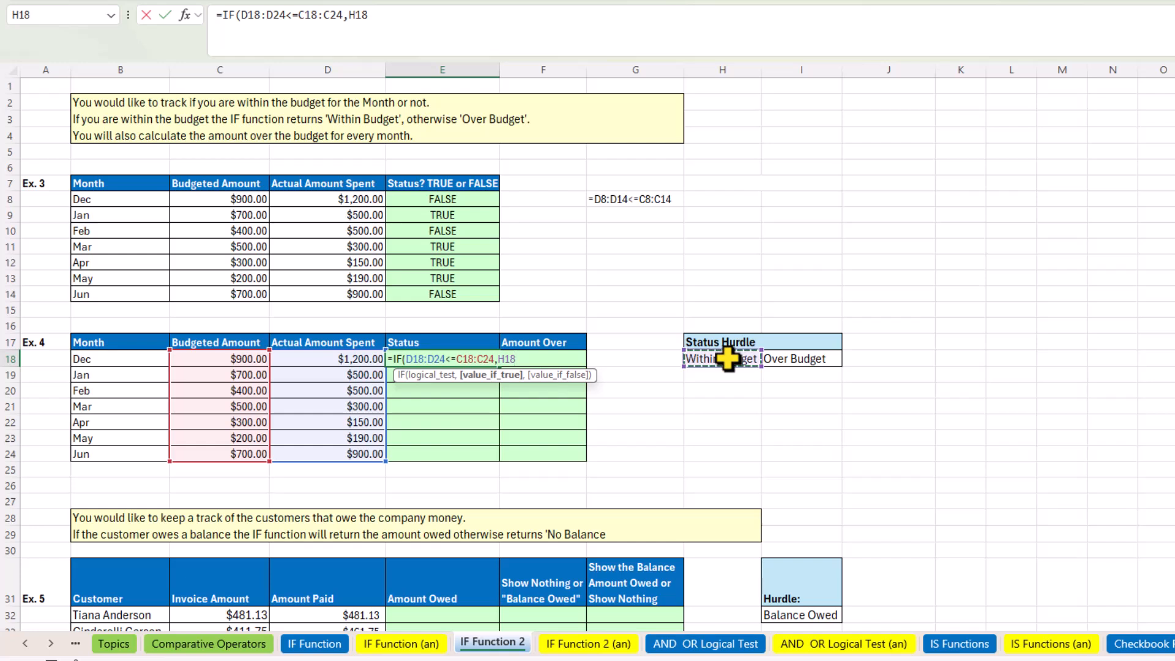
type(",")
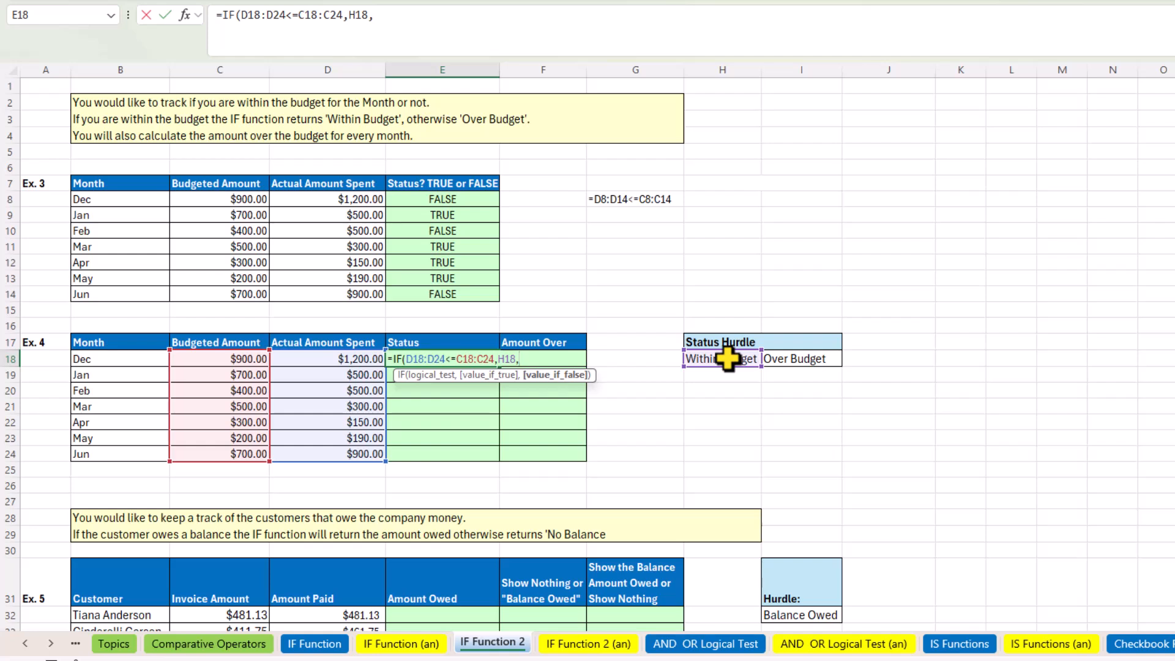
left_click(792, 359)
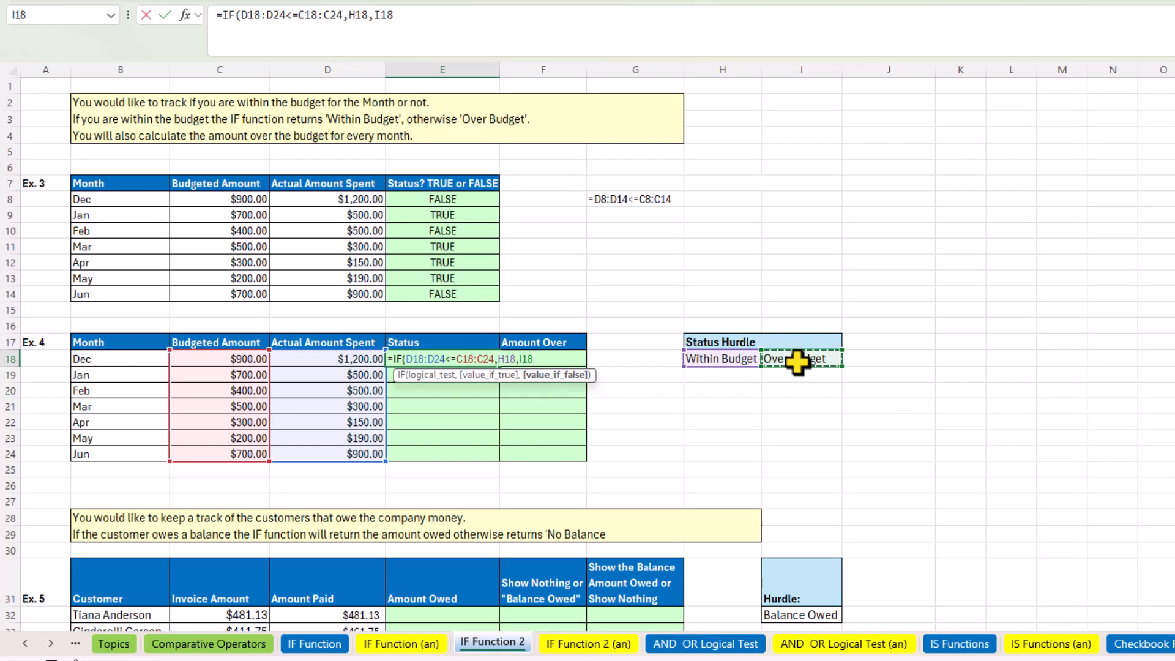
type(")")
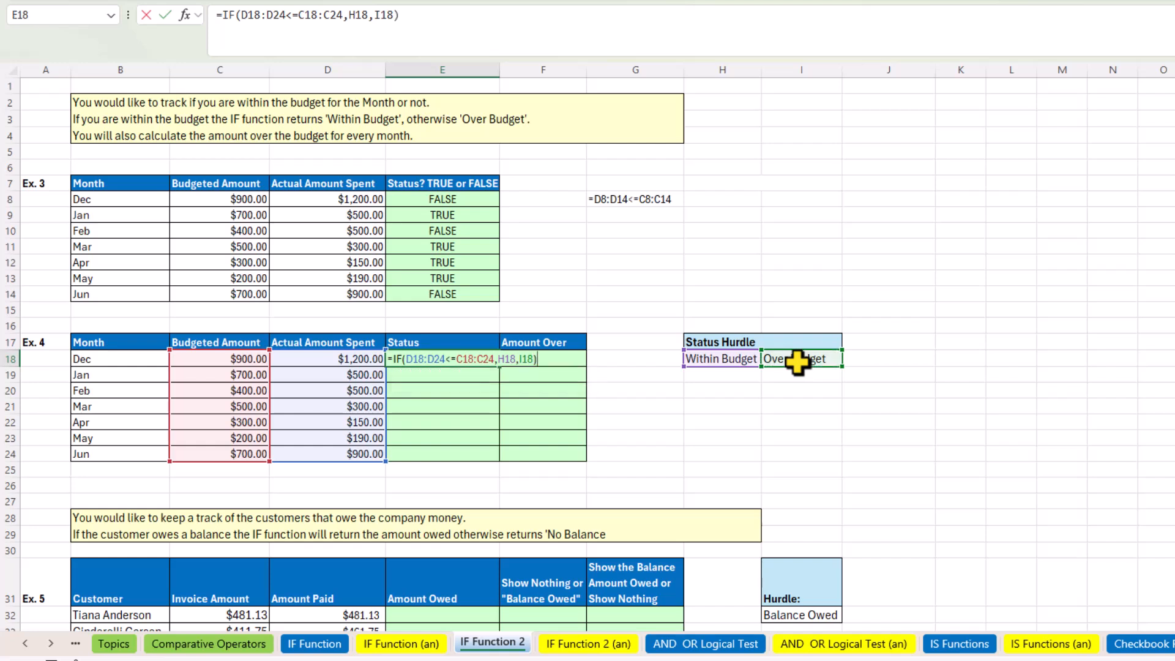
key("ctrl+Return")
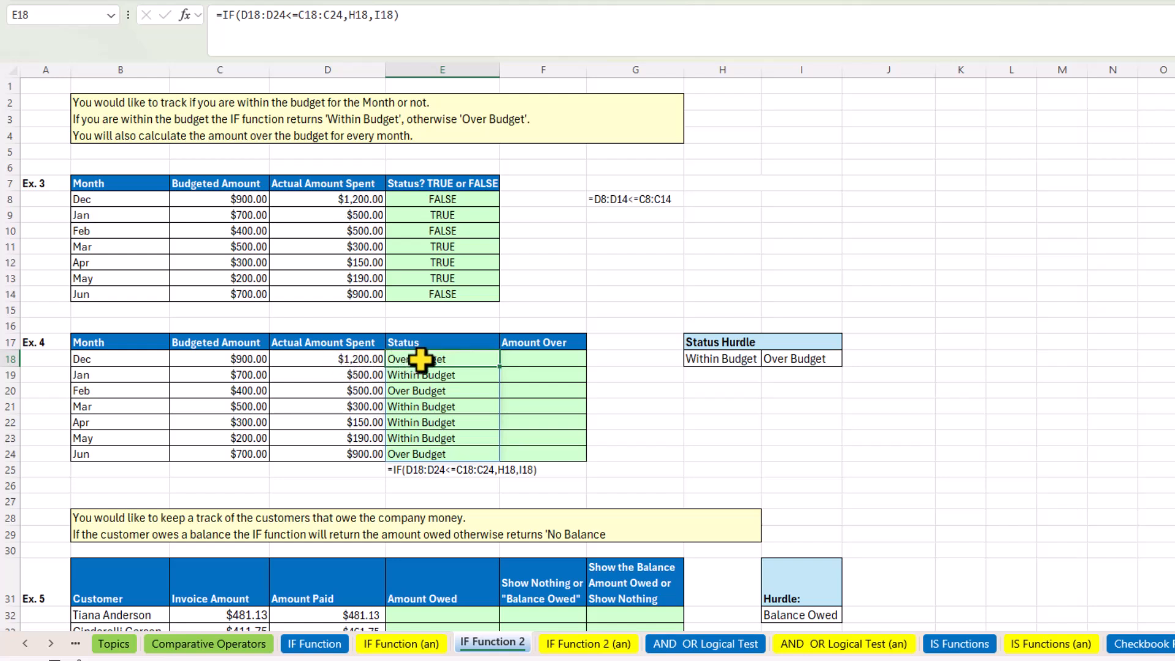
Step: Start an IF array formula in F18 with the logical test D18:D24<=C18:C24, comparing actual spending with the budgeted amounts
left_click(402, 377)
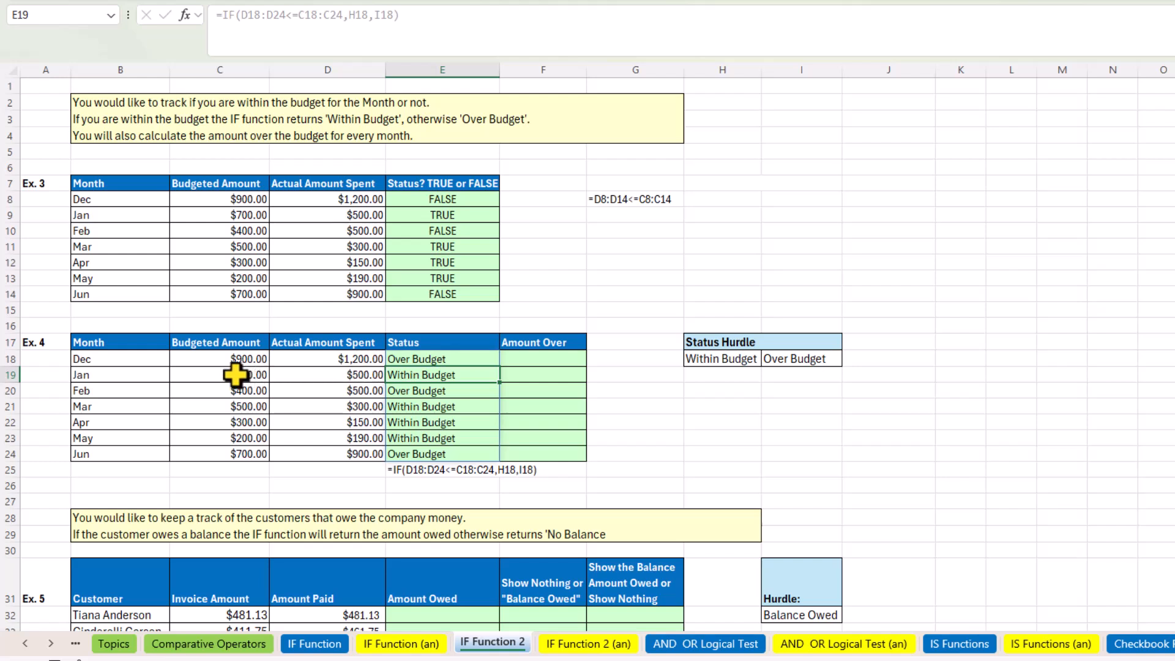
left_click(551, 358)
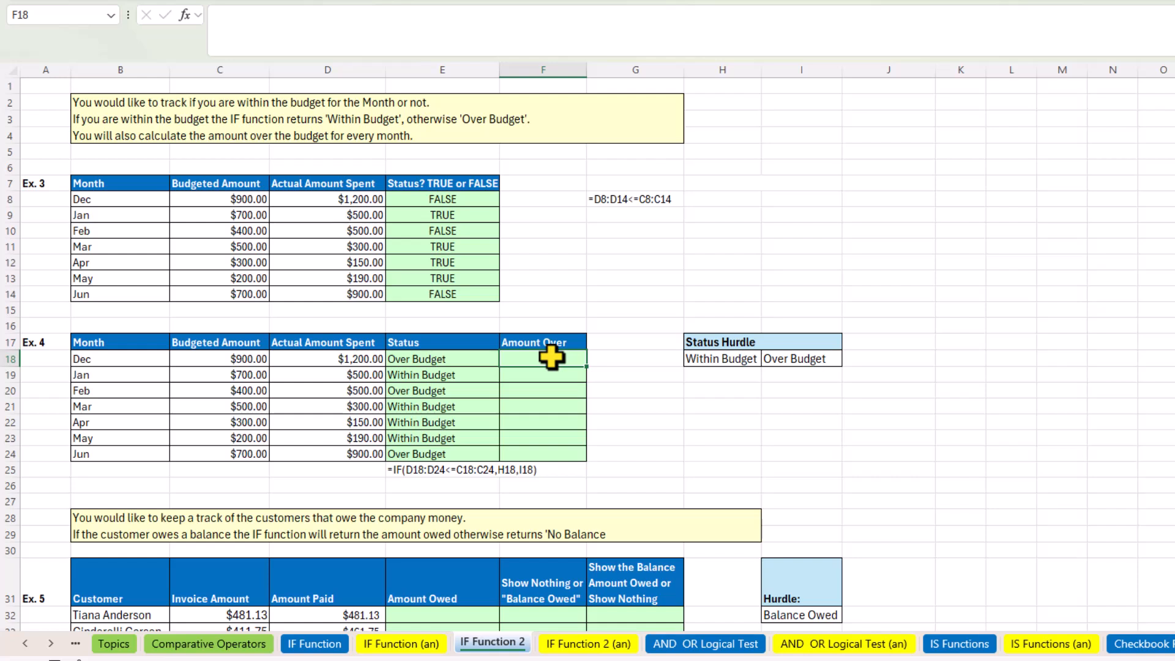
type("=IF(")
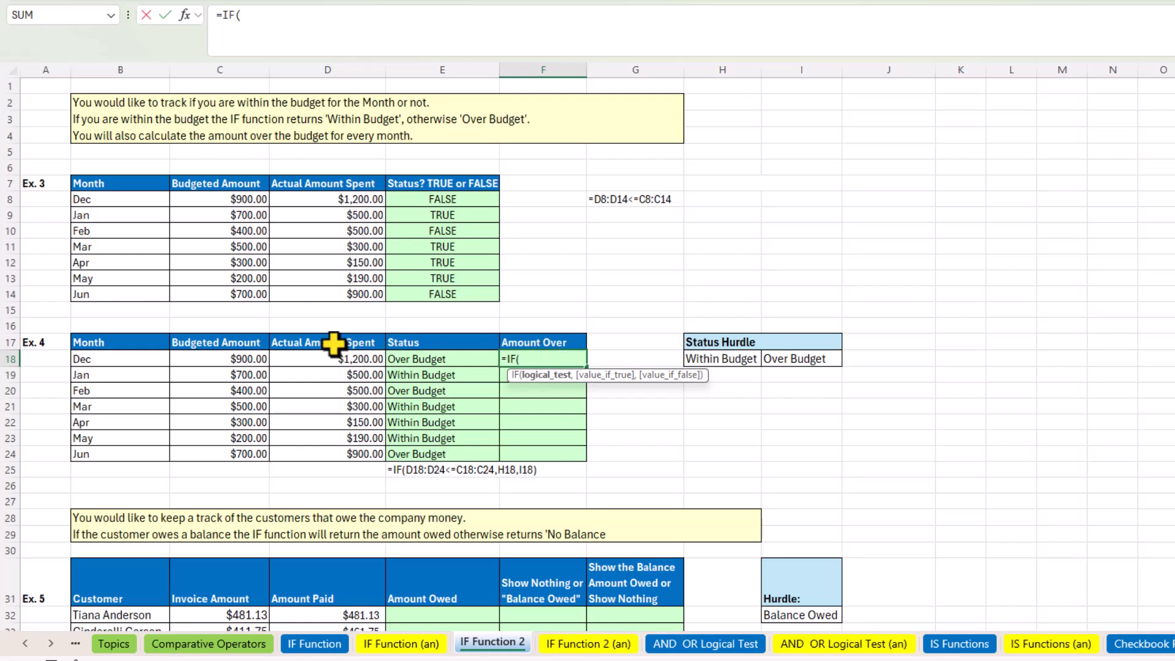
left_click_drag(335, 358, 338, 449)
type("<=")
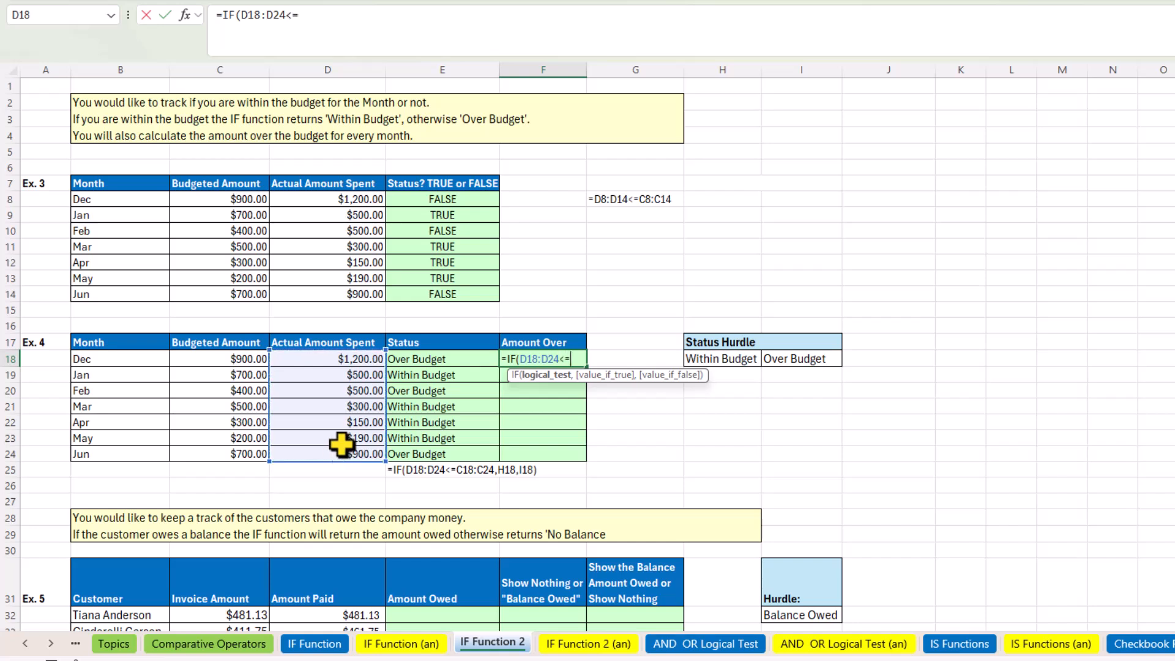
left_click_drag(233, 358, 226, 454)
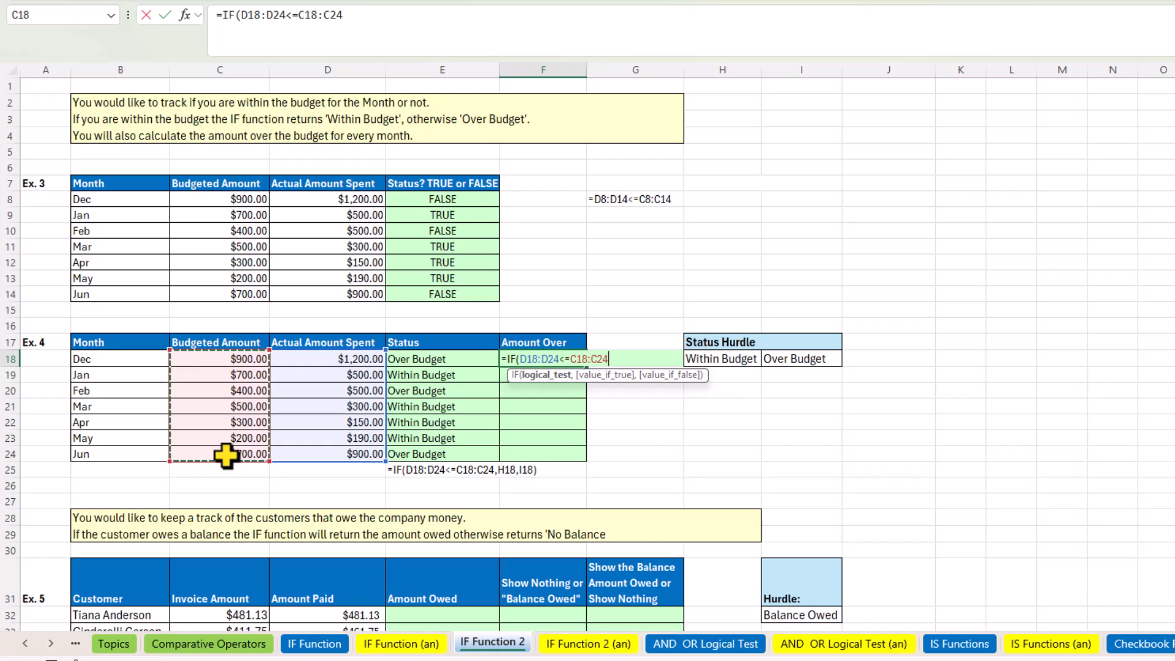
type(",")
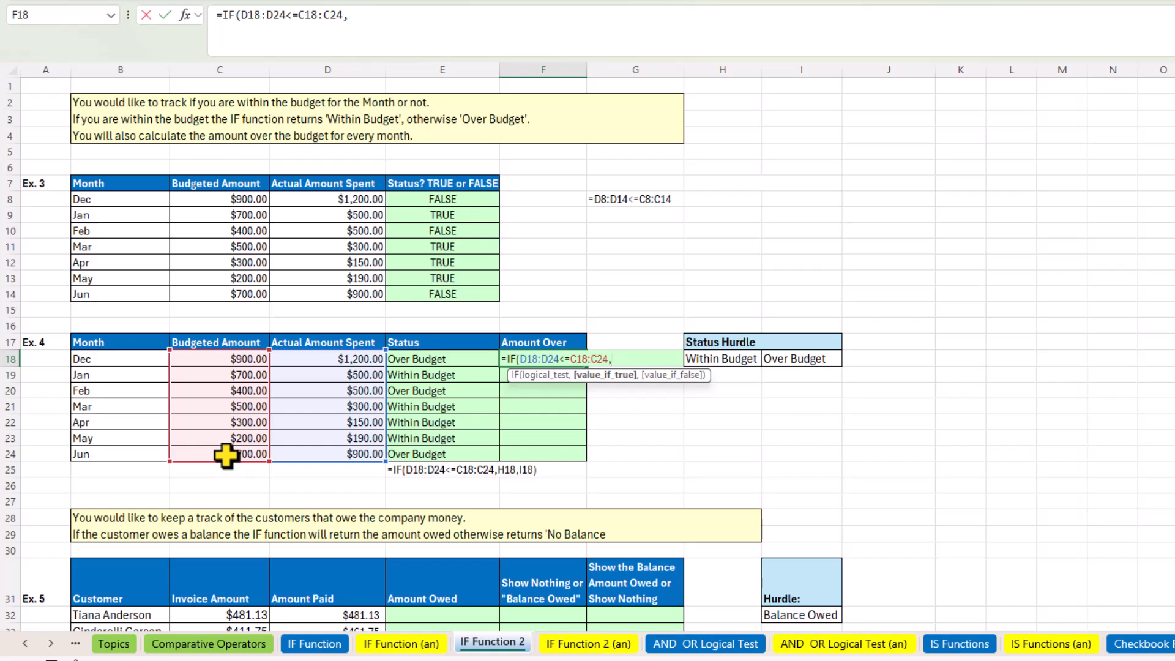
Step: Complete the F18 formula with 0 as the true value and D18:D24-C18:C24 as the false value
type("0")
type(",")
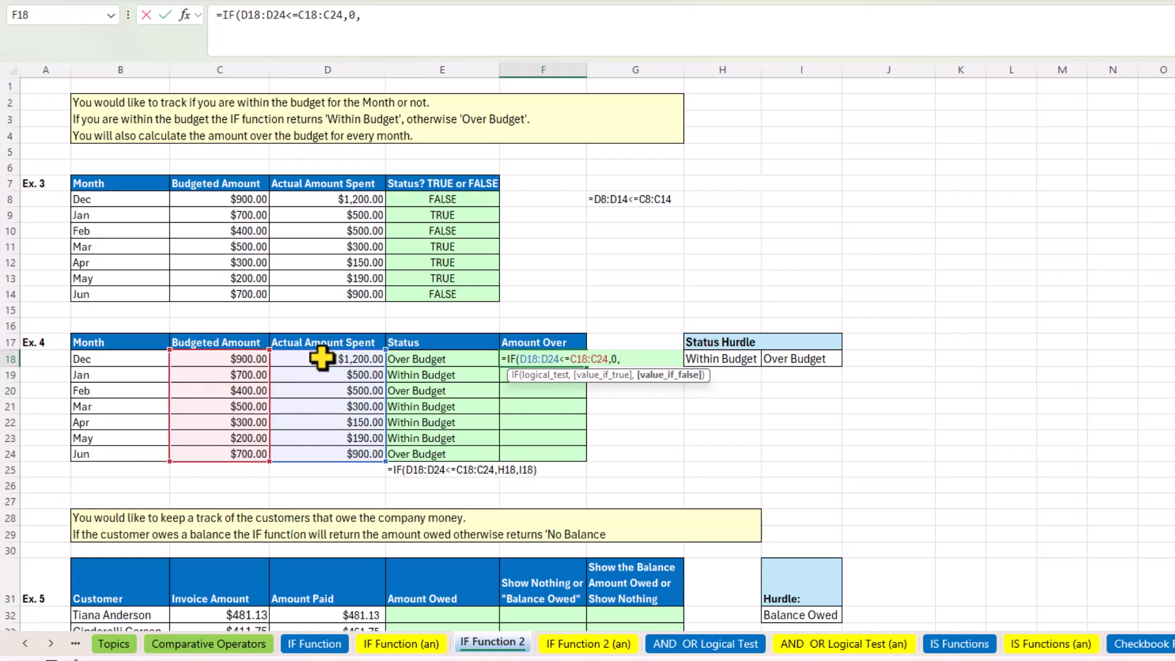
left_click_drag(321, 358, 334, 454)
type("-")
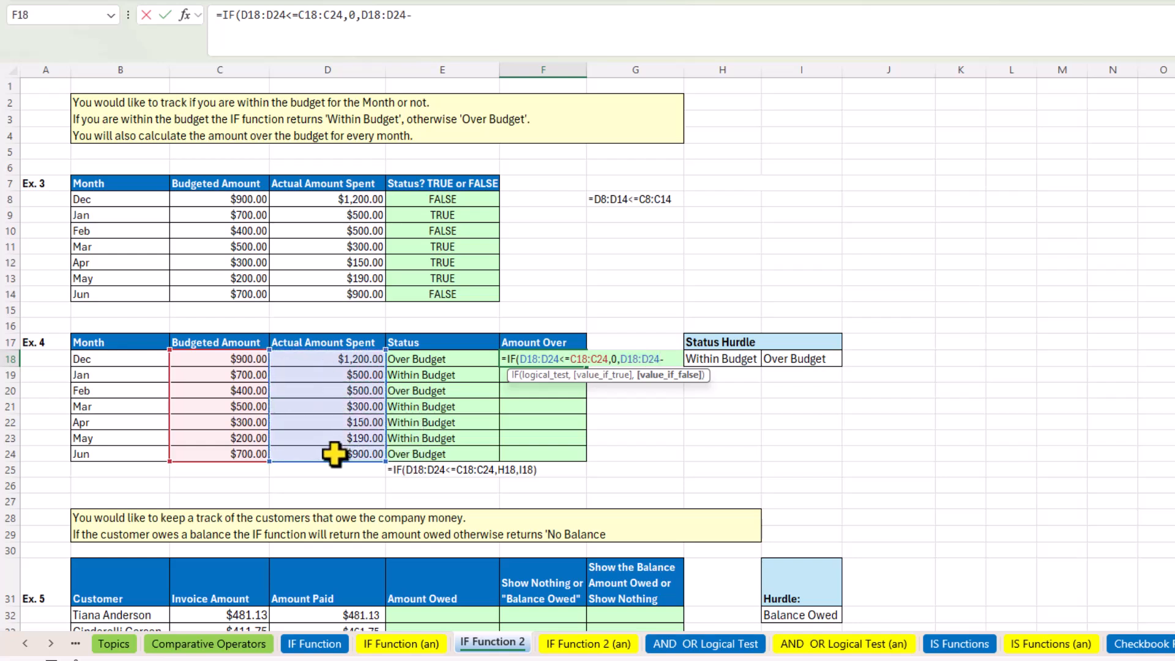
left_click_drag(240, 359, 256, 446)
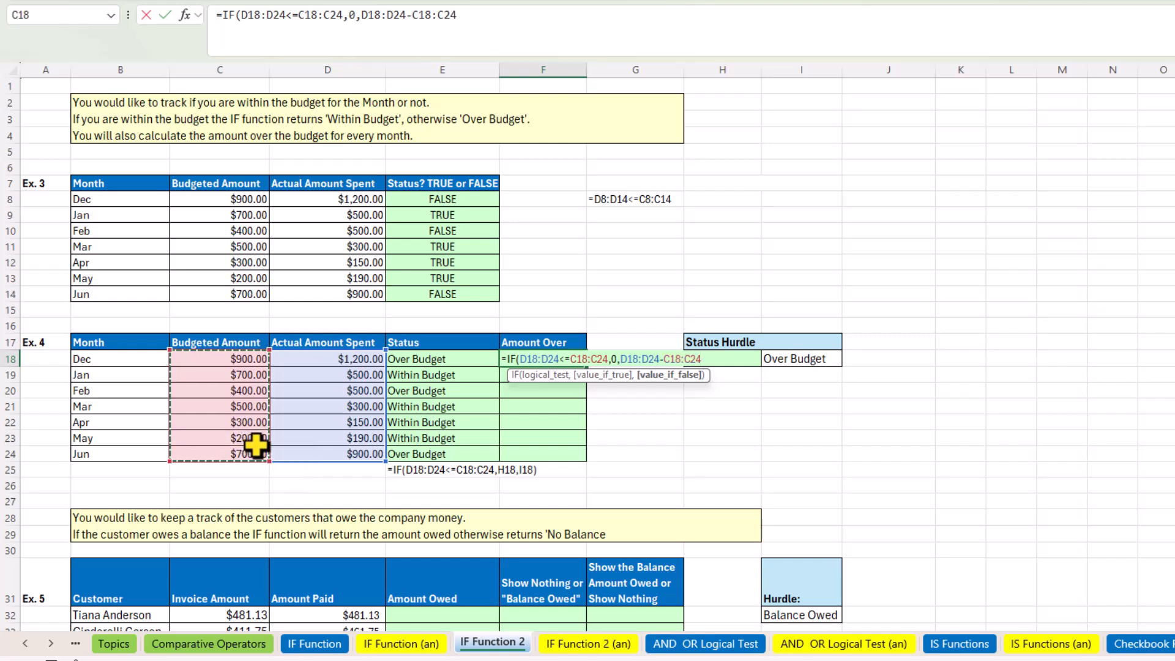
type(")")
key("Return")
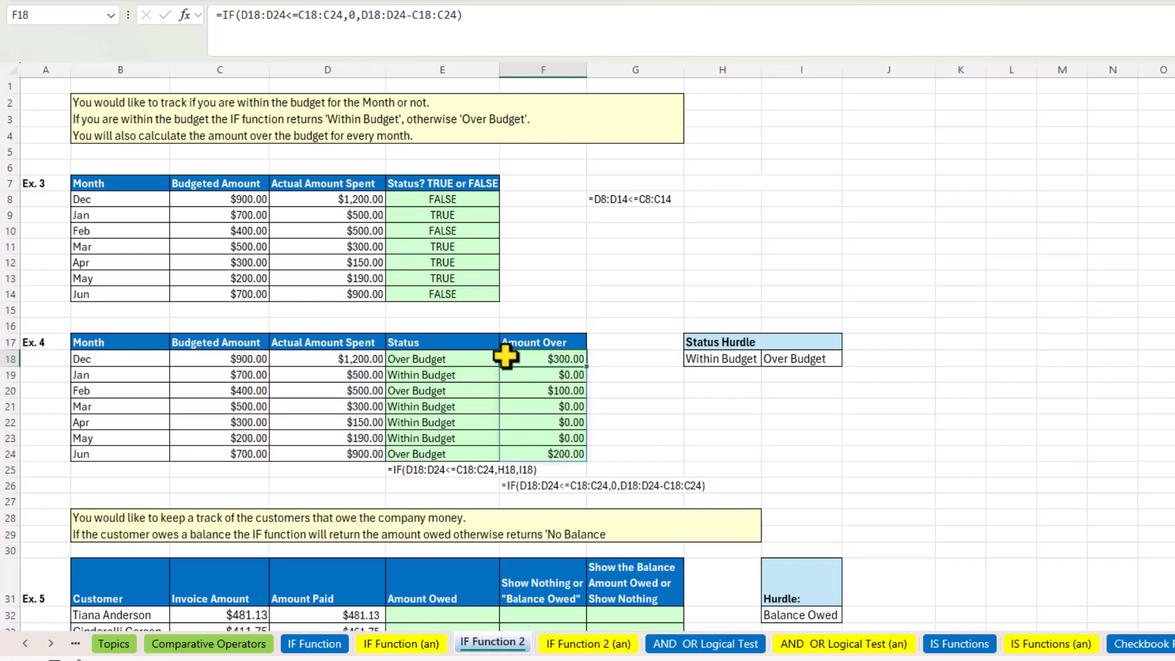
left_click(543, 359)
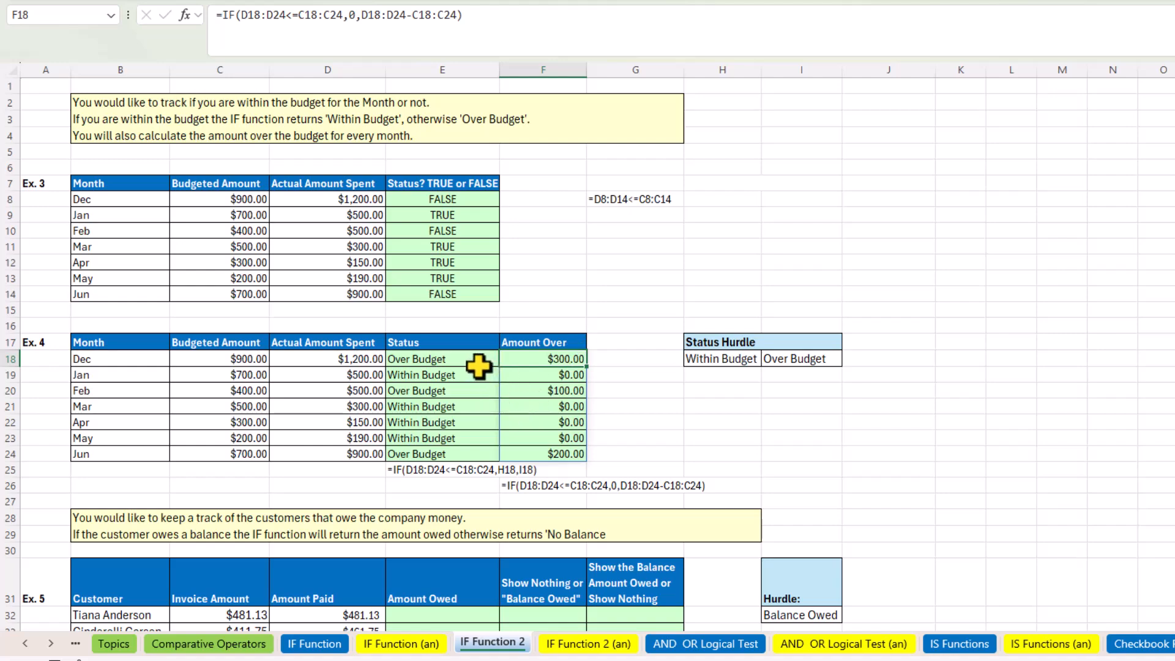
Step: In the Ex. 5 table, enter =C32:C42-D32:D42 in E32 to calculate each customer's amount owed
scroll(98, 205, "down", 7)
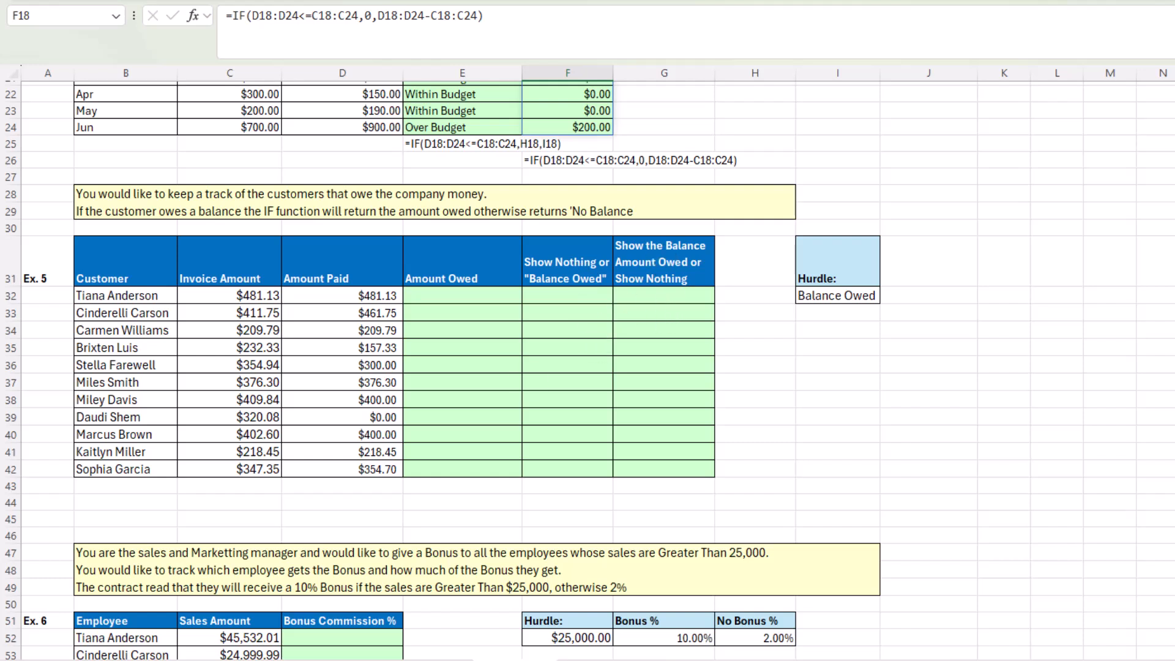
left_click(486, 297)
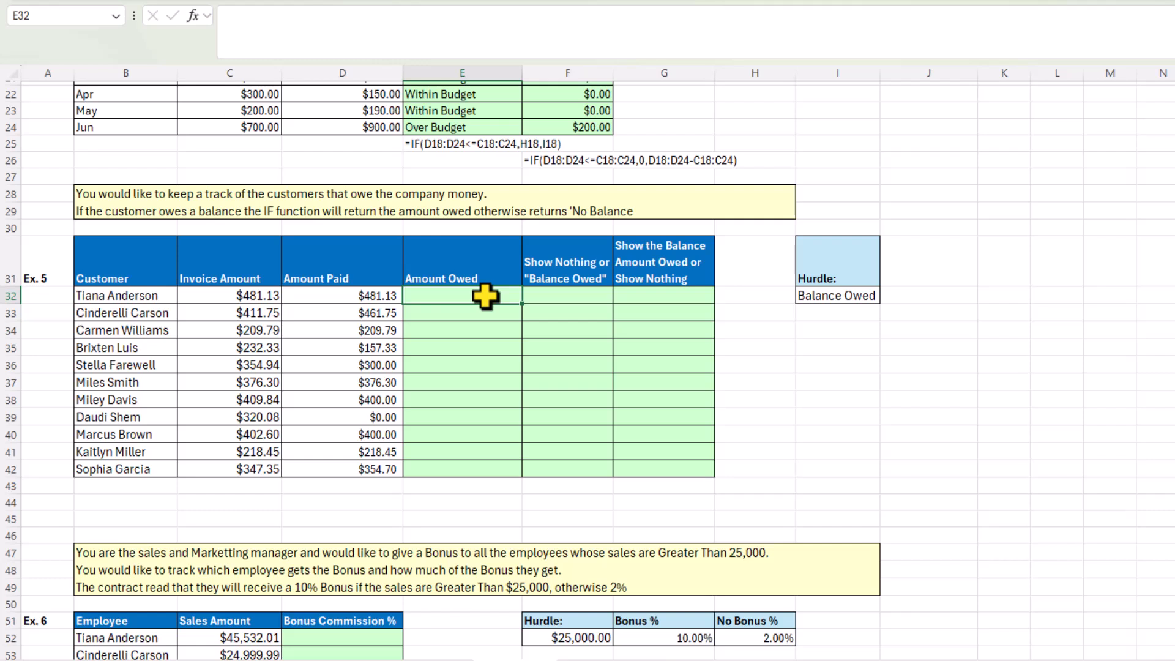
left_click(584, 296)
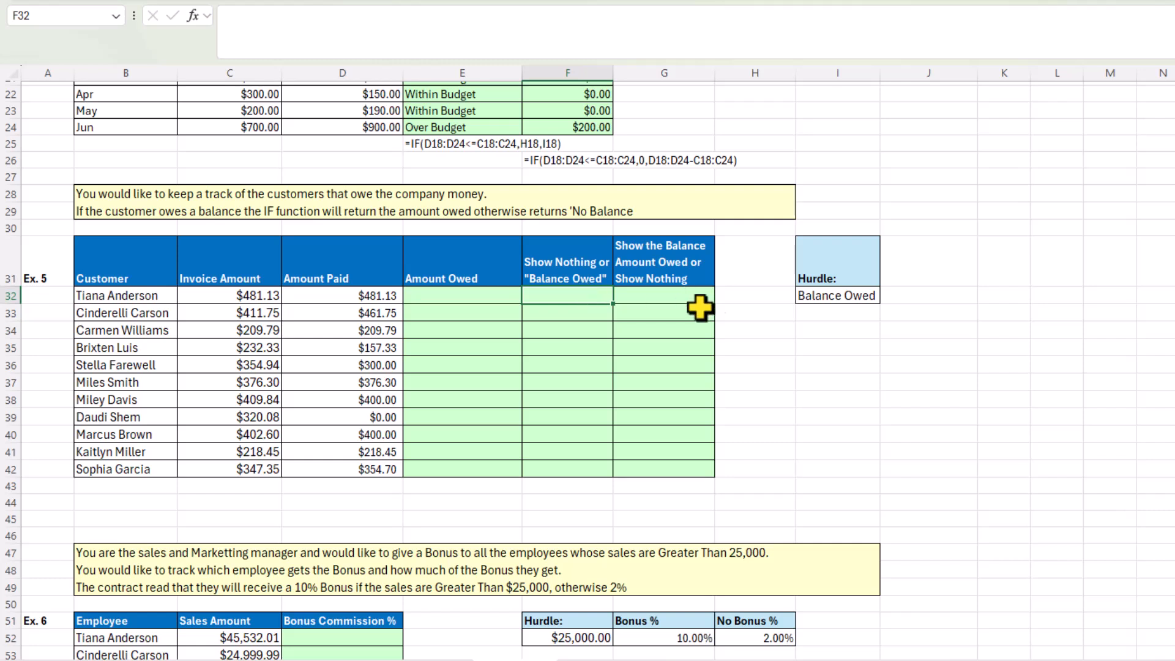
left_click(682, 298)
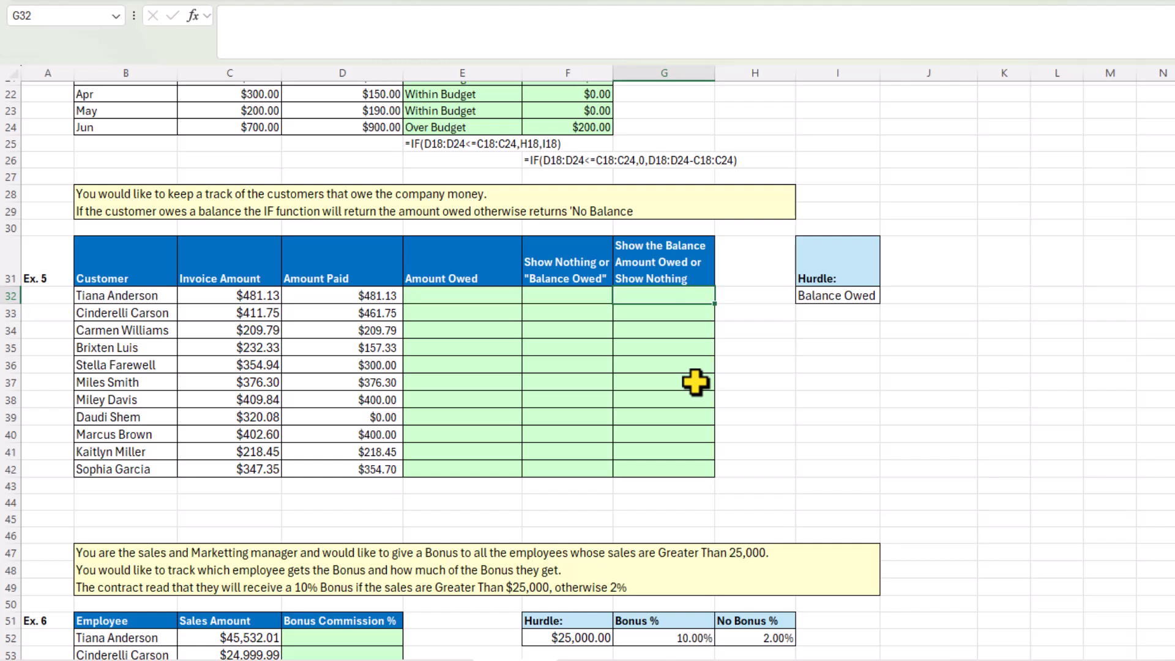
left_click(837, 298)
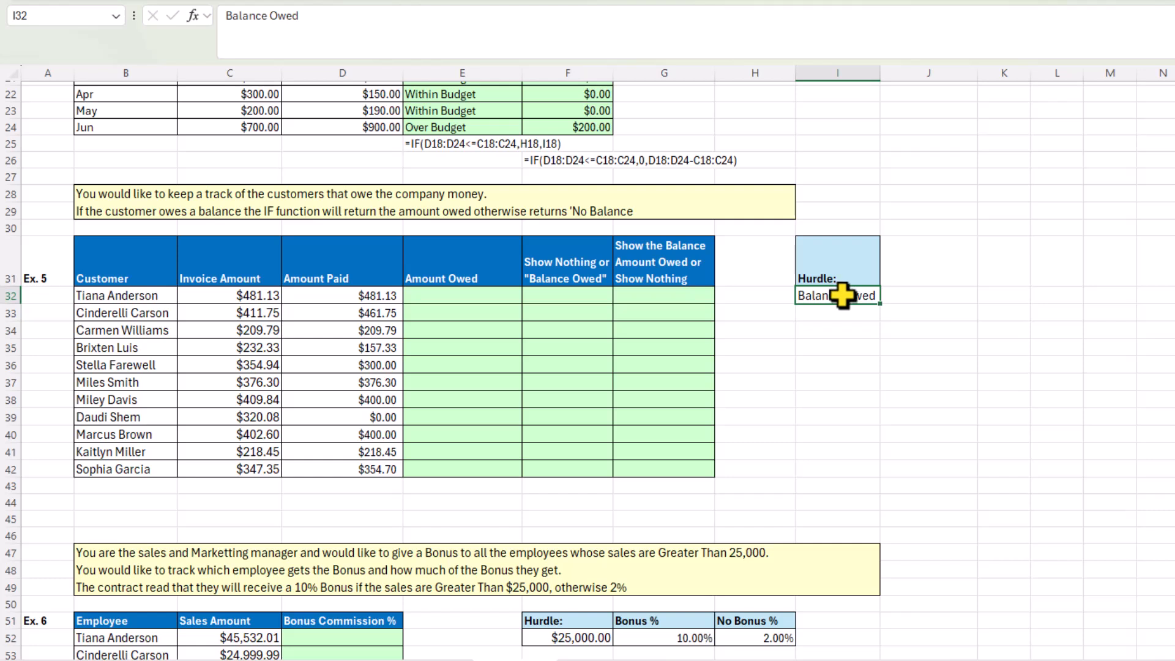
left_click(470, 297)
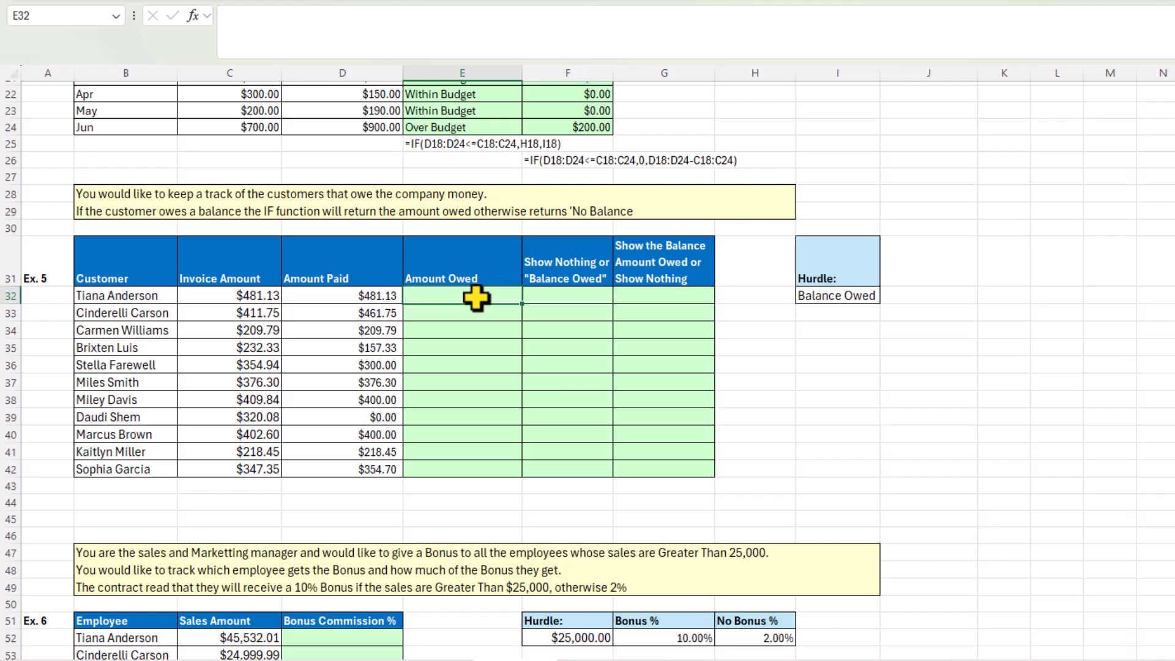
type("=")
left_click_drag(233, 298, 226, 460)
type("-")
left_click_drag(336, 296, 353, 463)
key("Return")
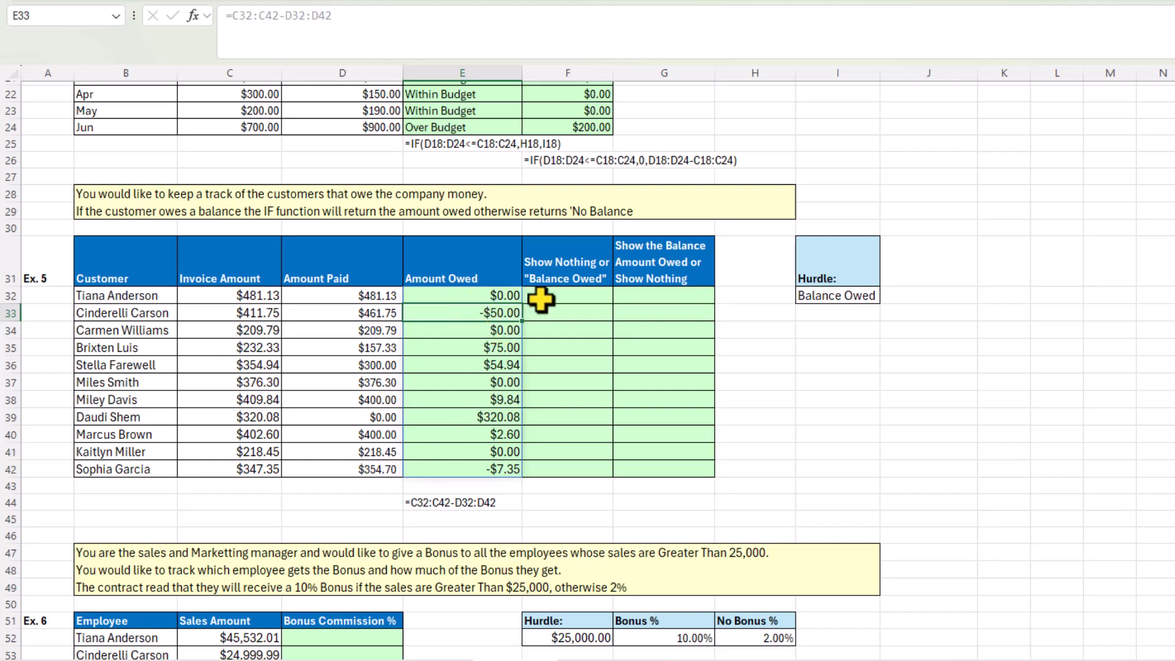
Step: Start an IF formula in F32 with the logical test E32#<=0 on the spilled Amount Owed range
left_click(568, 295)
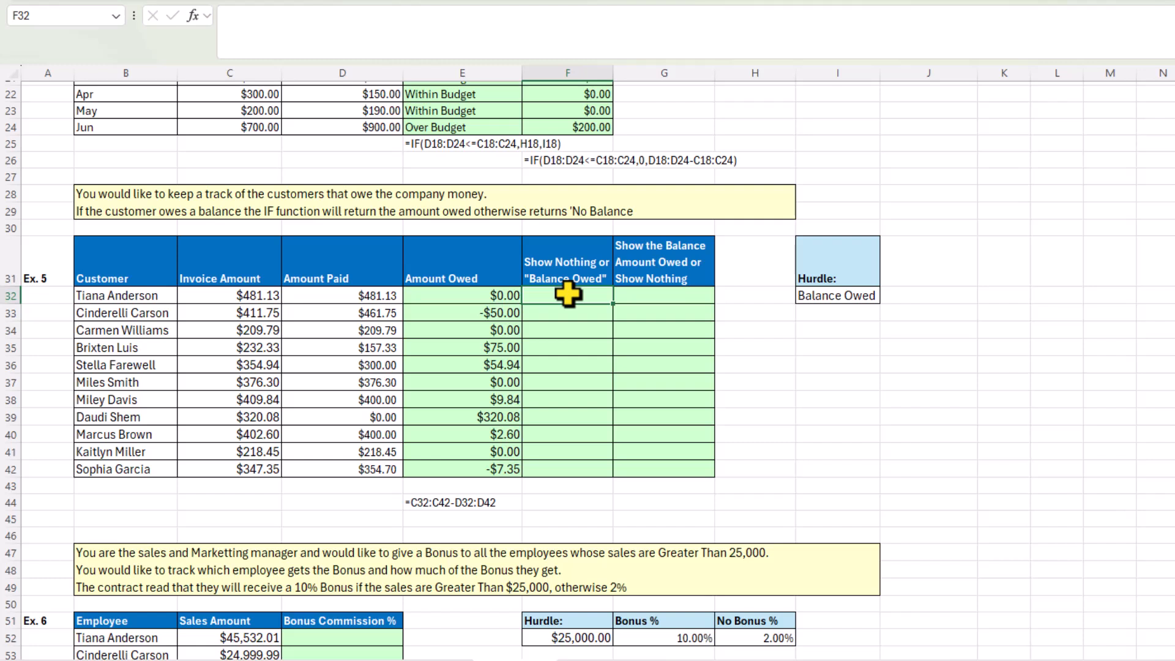
type("=IF(")
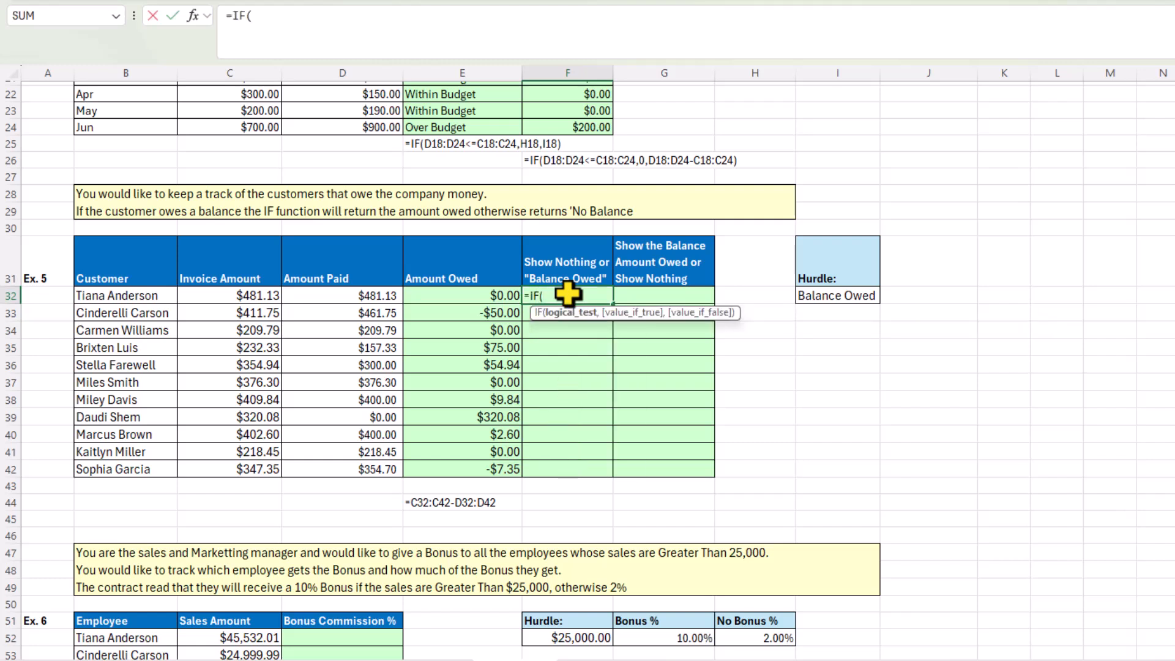
left_click_drag(493, 295, 484, 468)
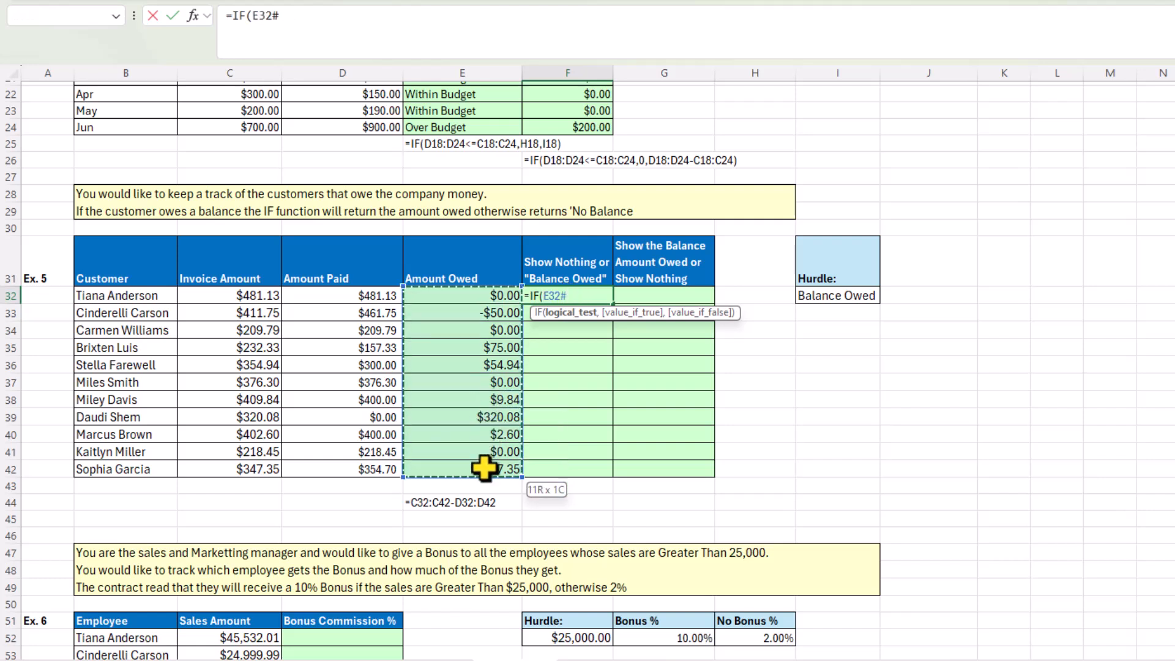
type("<")
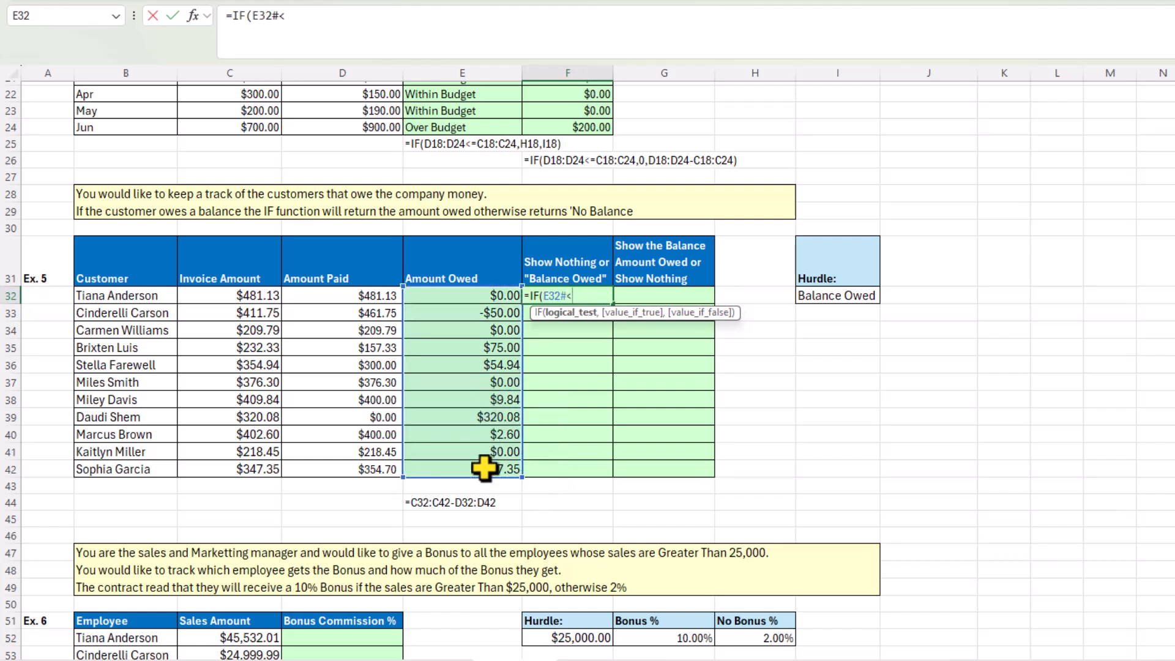
type("=0")
type(",")
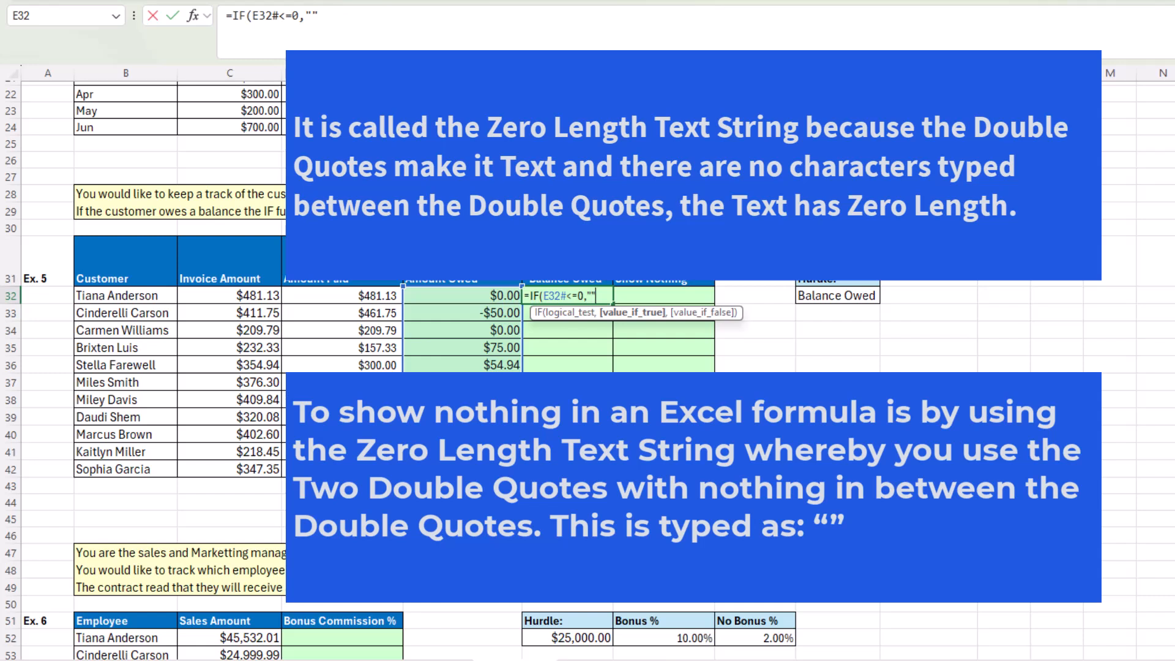
Step: Complete the F32 formula with an empty text string "" as the true value and I32 as the false value, then check the labelled rows
type(",")
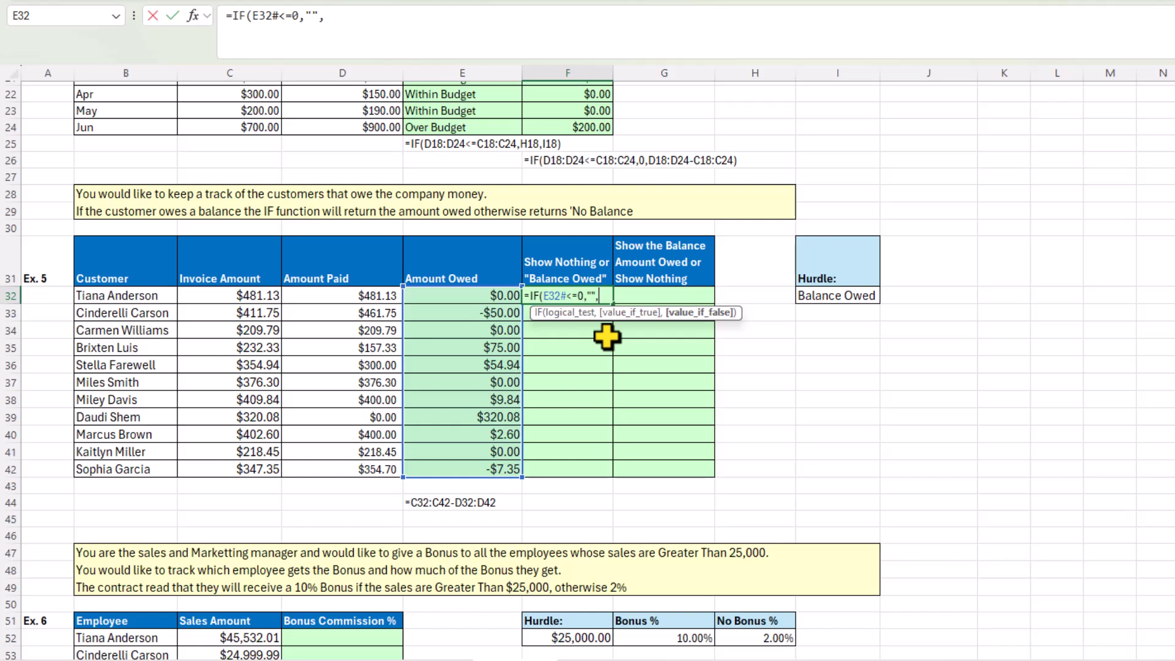
left_click(820, 293)
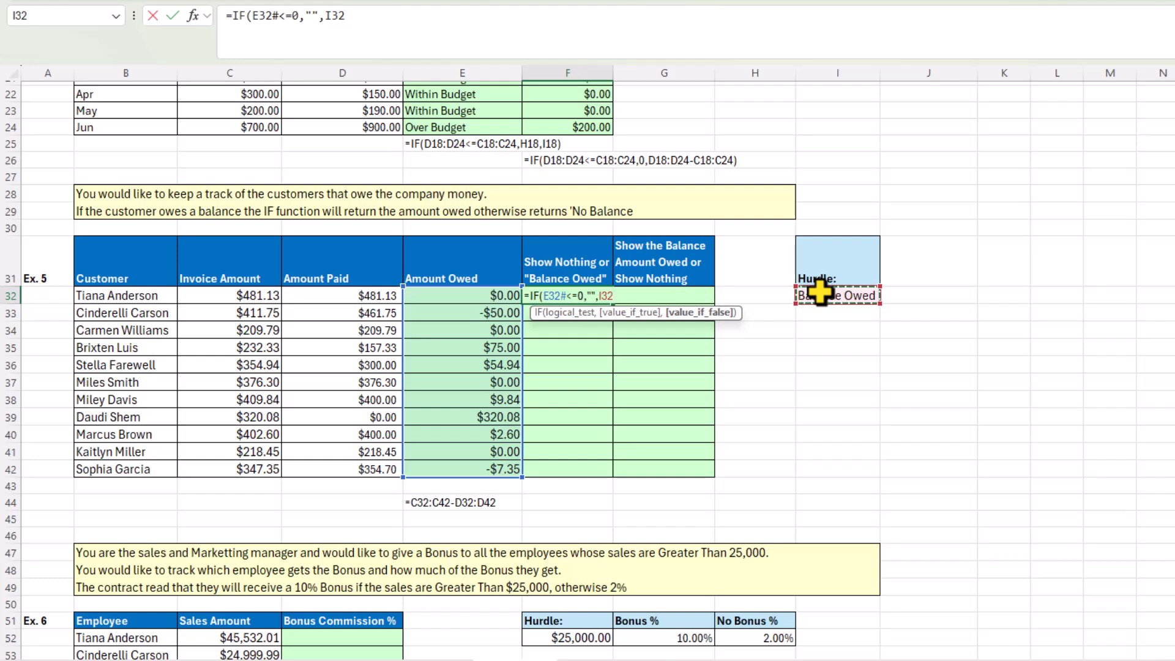
type(")")
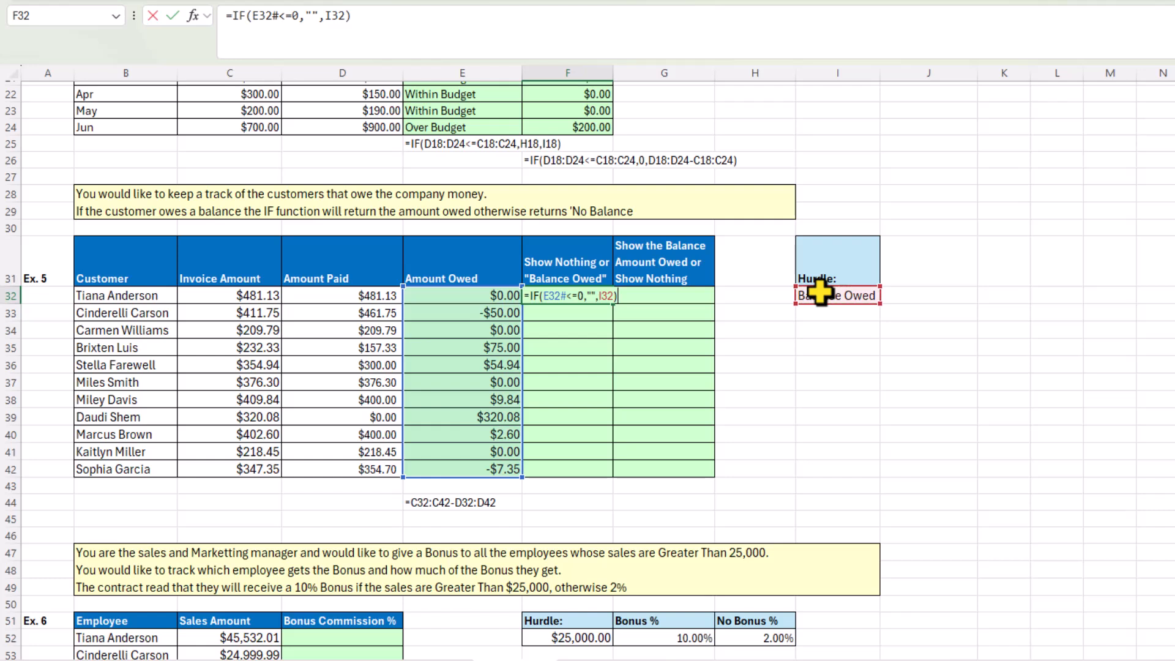
key("ctrl+Return")
left_click(563, 367)
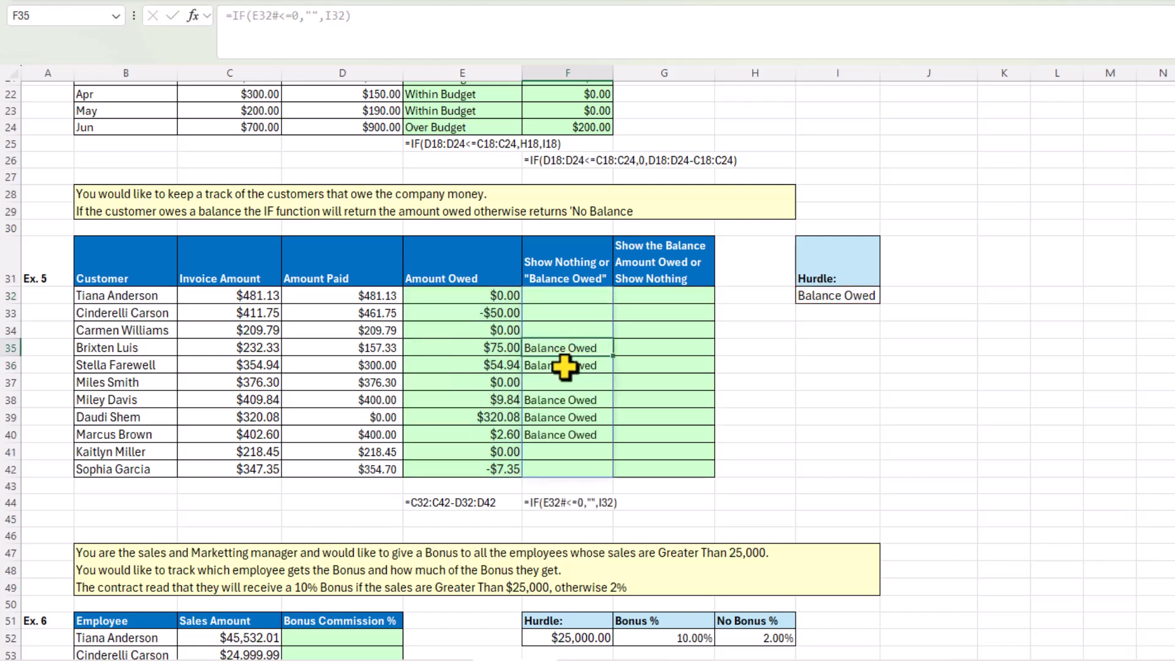
left_click(558, 403)
left_click(548, 417)
left_click(561, 435)
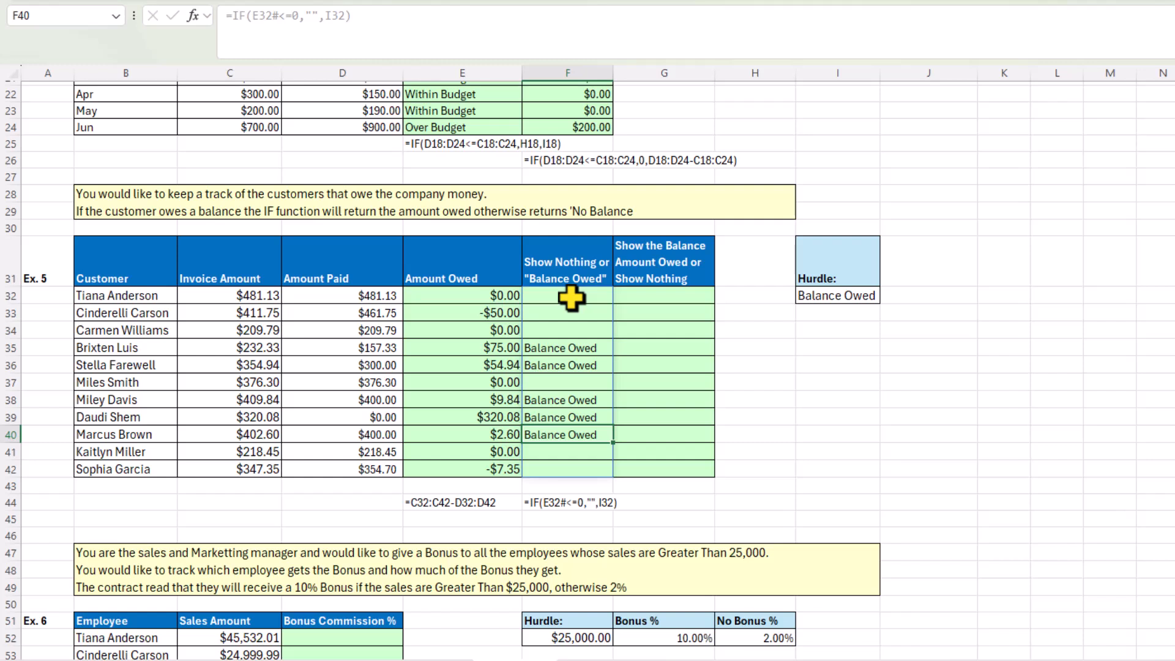
Step: In the Ex. 5 table, enter =IF(E32#<=0,"",E32#) in G32 to show each balance owed or nothing
left_click(661, 295)
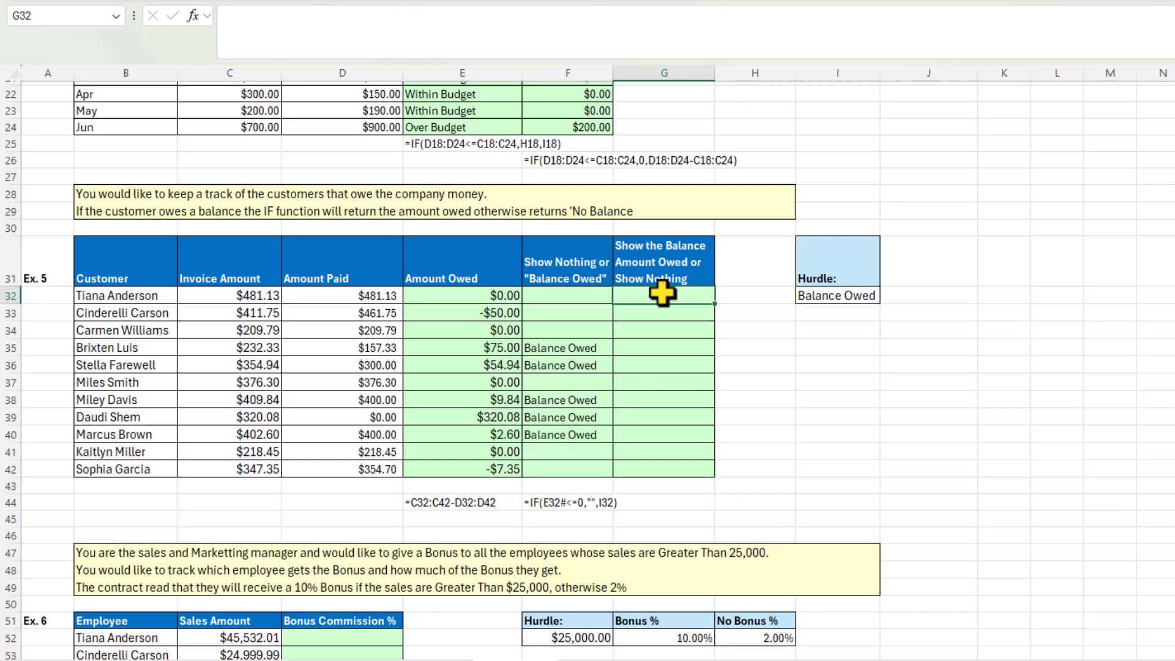
type("=IF(")
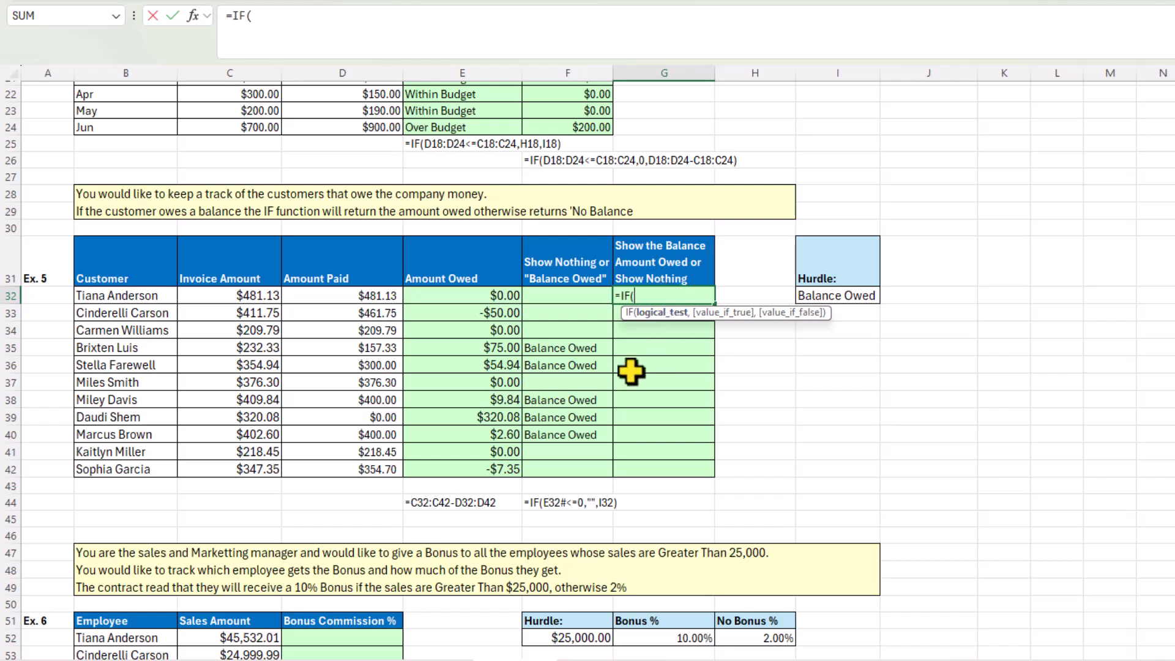
left_click_drag(465, 296, 474, 466)
type("<")
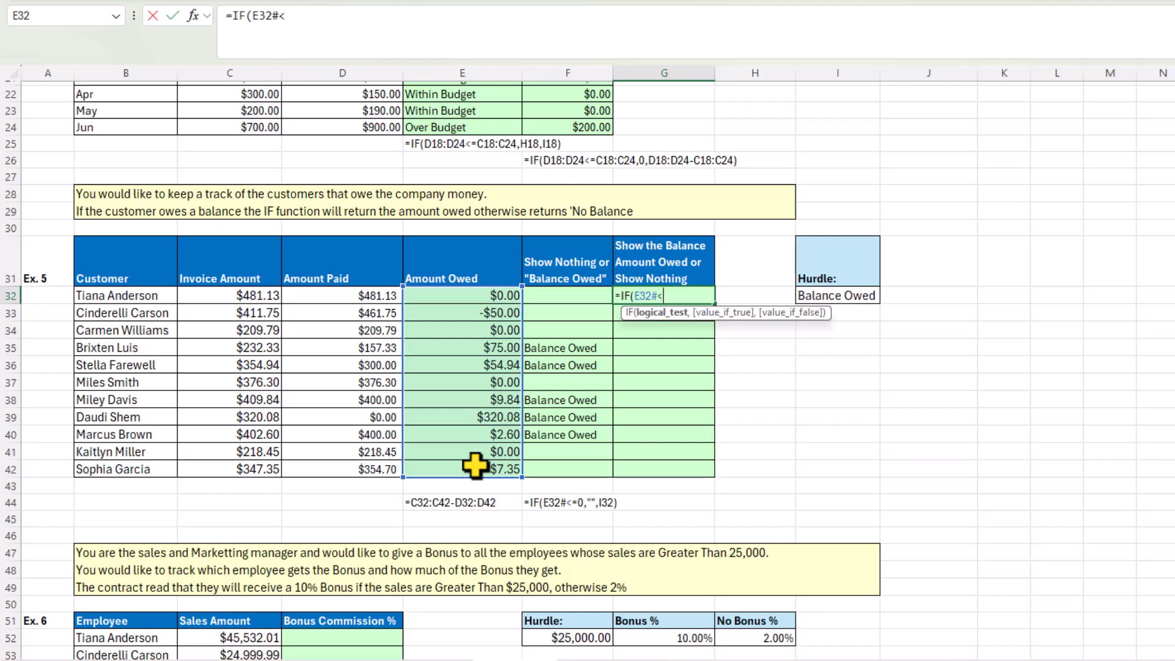
type("=0,")
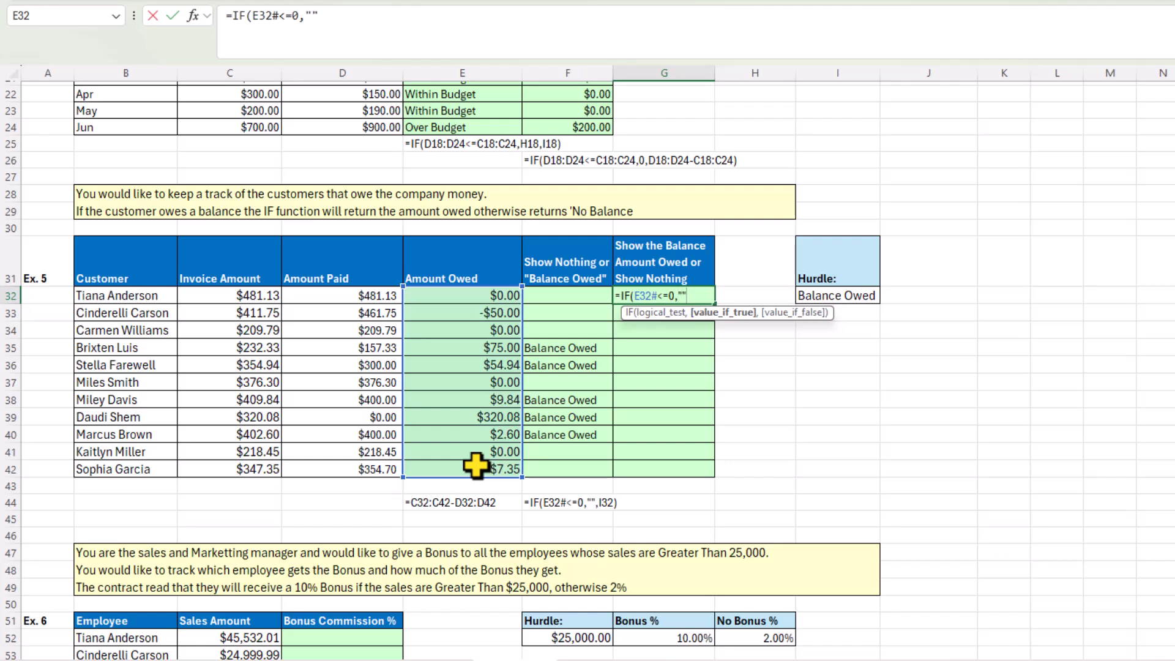
type(",")
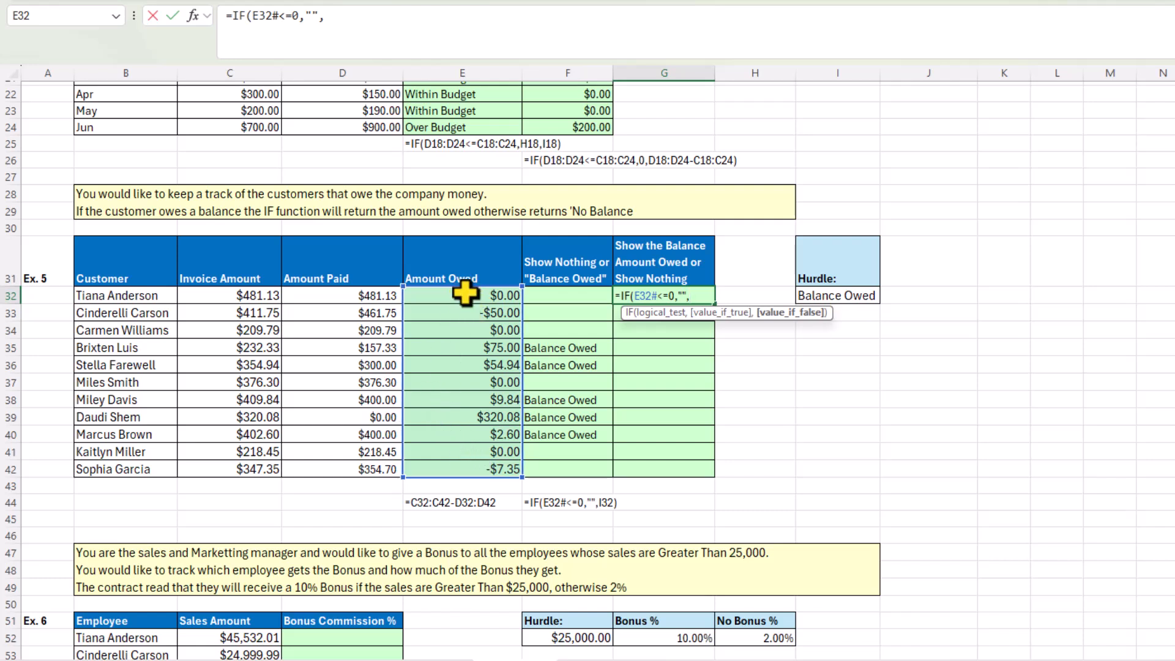
left_click_drag(465, 295, 470, 463)
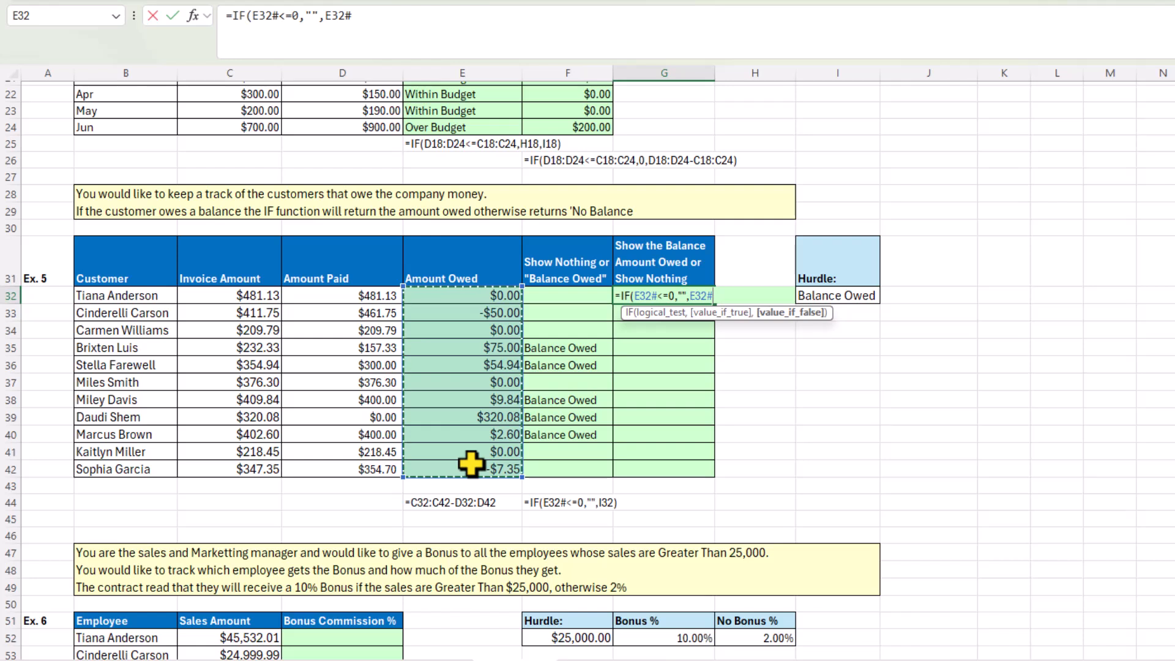
type(")")
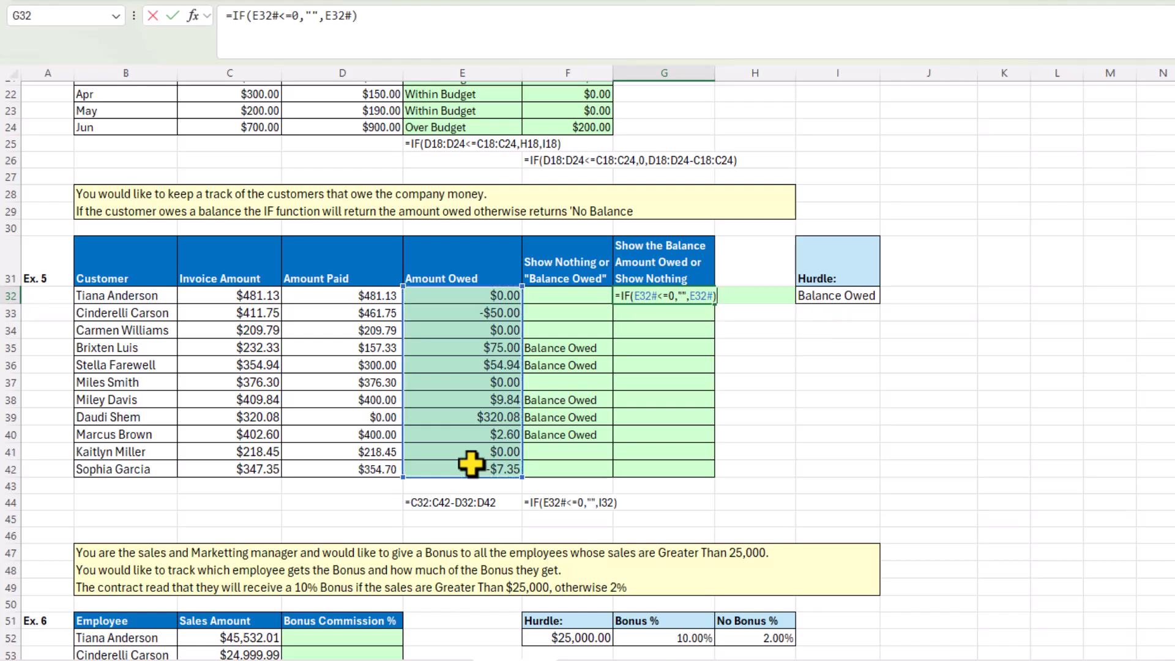
key("Return")
Step: Examine the spilled results in the Ex. 5 balance column G, checking both the rows with amounts and the blank rows
left_click(673, 349)
left_click(673, 367)
left_click(675, 400)
left_click(673, 415)
left_click(675, 434)
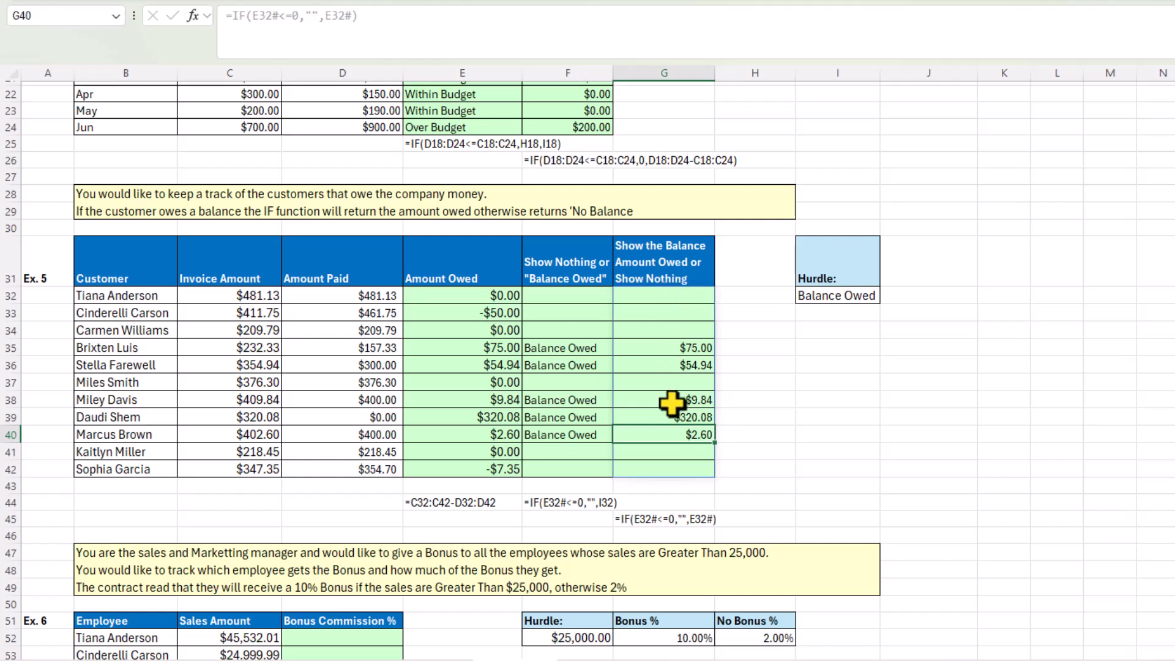
left_click(687, 309)
left_click(691, 330)
left_click(692, 382)
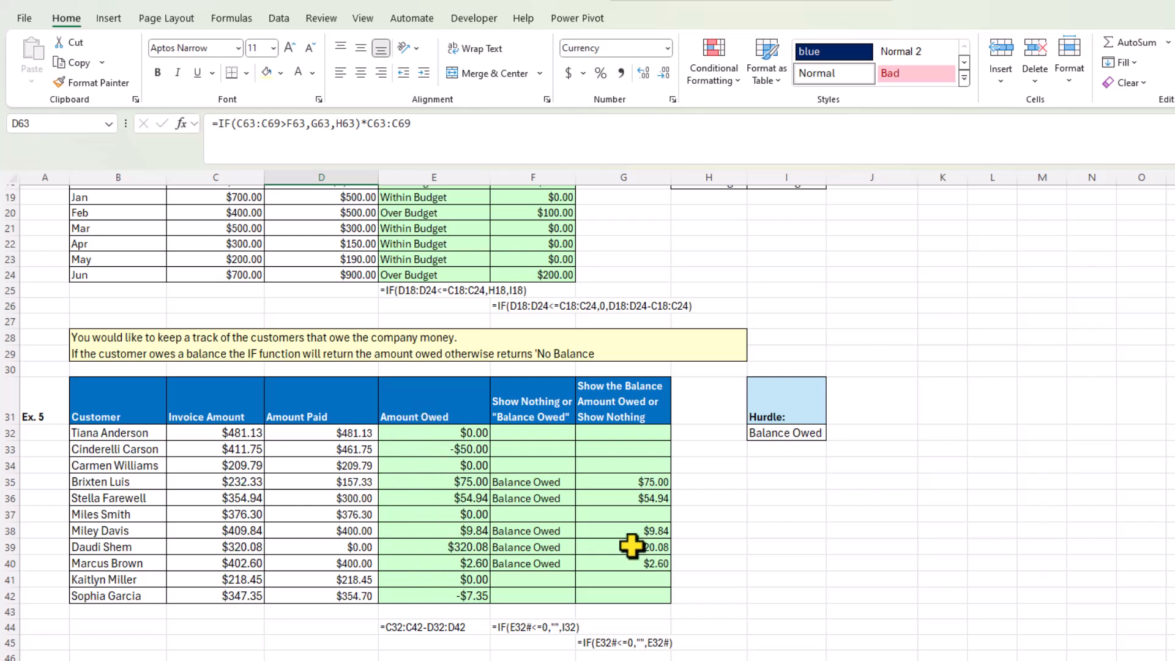
Step: Copy the formatting of G31:G42 to the range starting at K31 with Format Painter and widen column K
left_click_drag(628, 392, 627, 594)
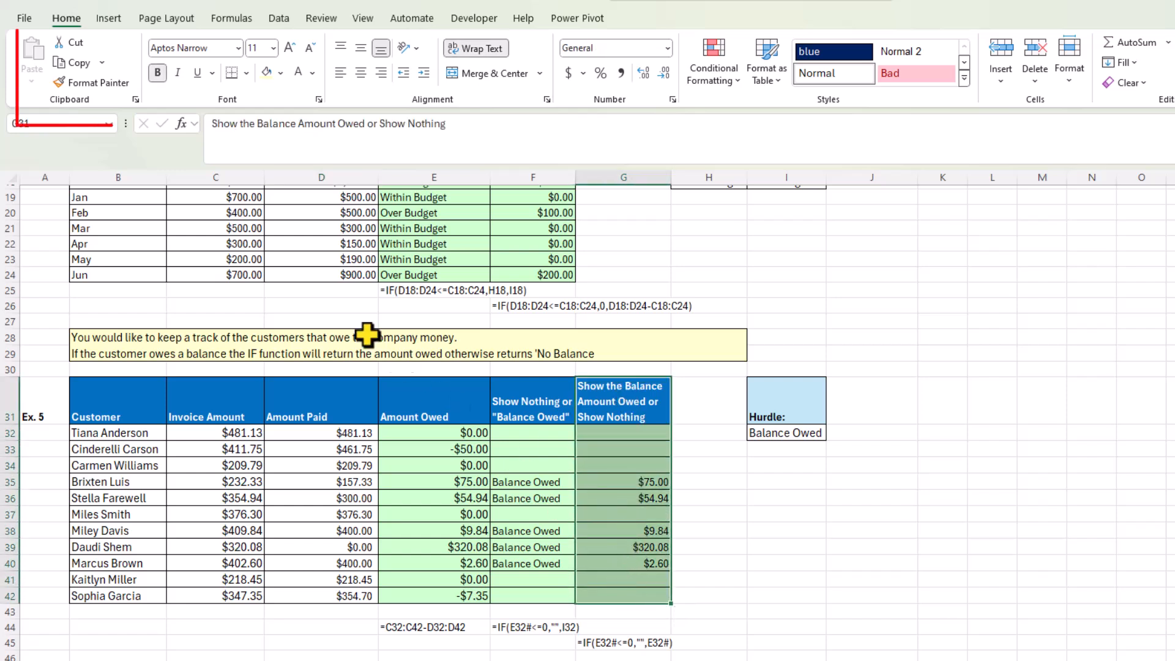
left_click(97, 83)
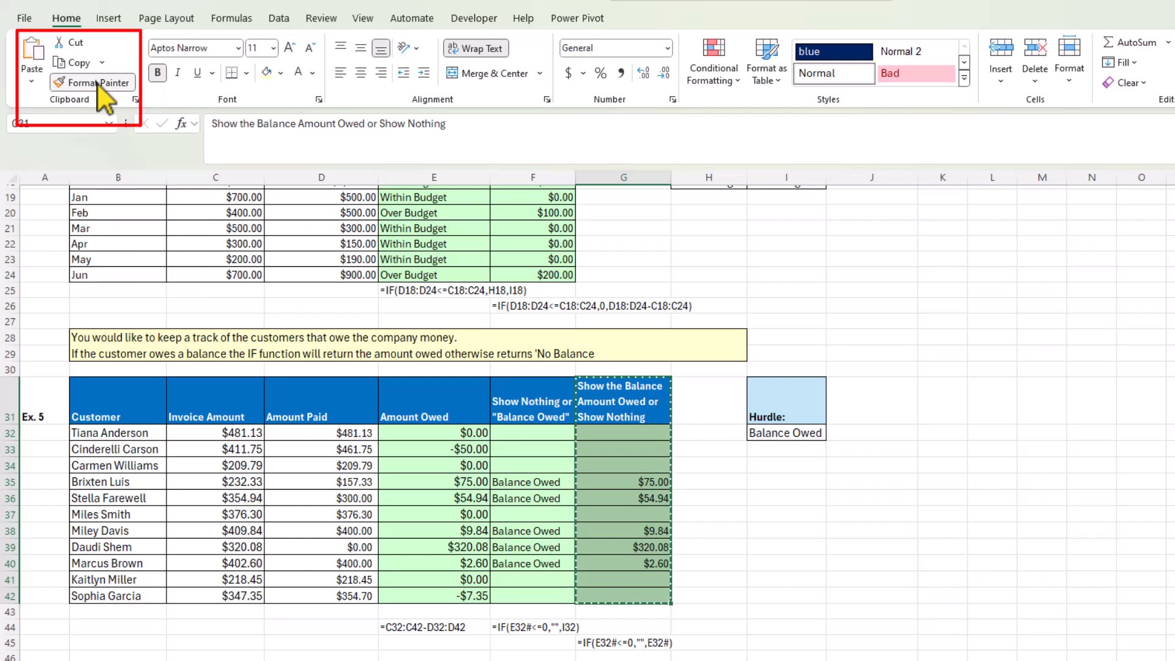
left_click(948, 406)
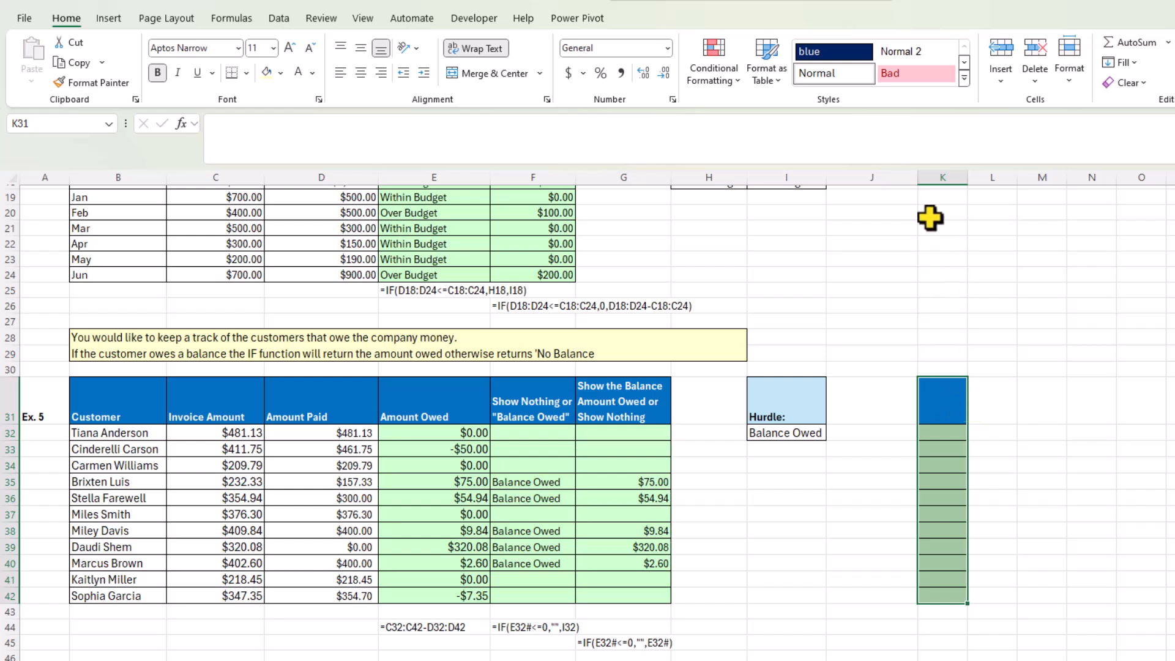
left_click_drag(968, 182, 1016, 186)
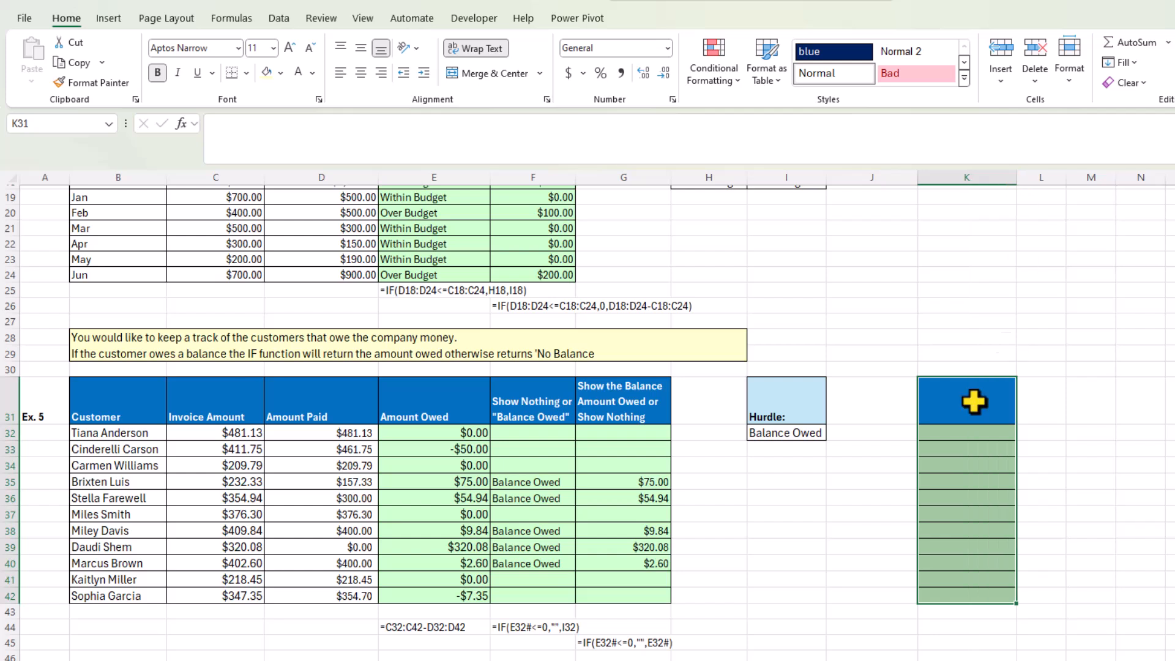
Step: Copy the header "Show the Balance Amount Owed or Show Nothing" from G31 into K31 and select K32
left_click(626, 399)
key("ctrl+c")
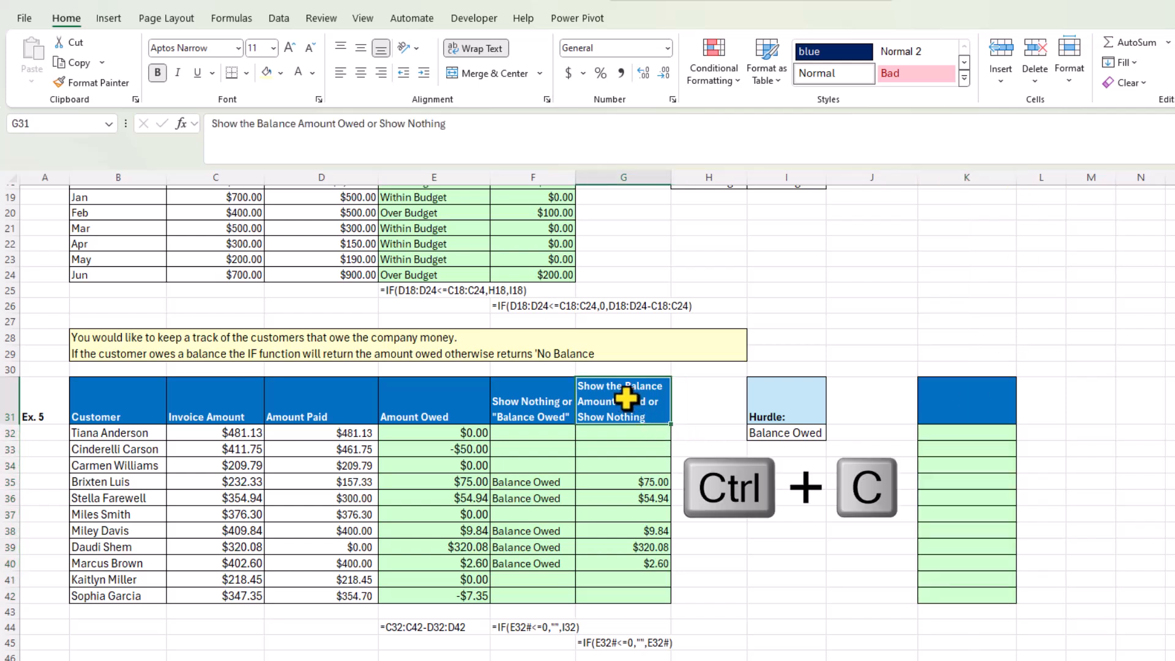
left_click(968, 404)
key("ctrl+v")
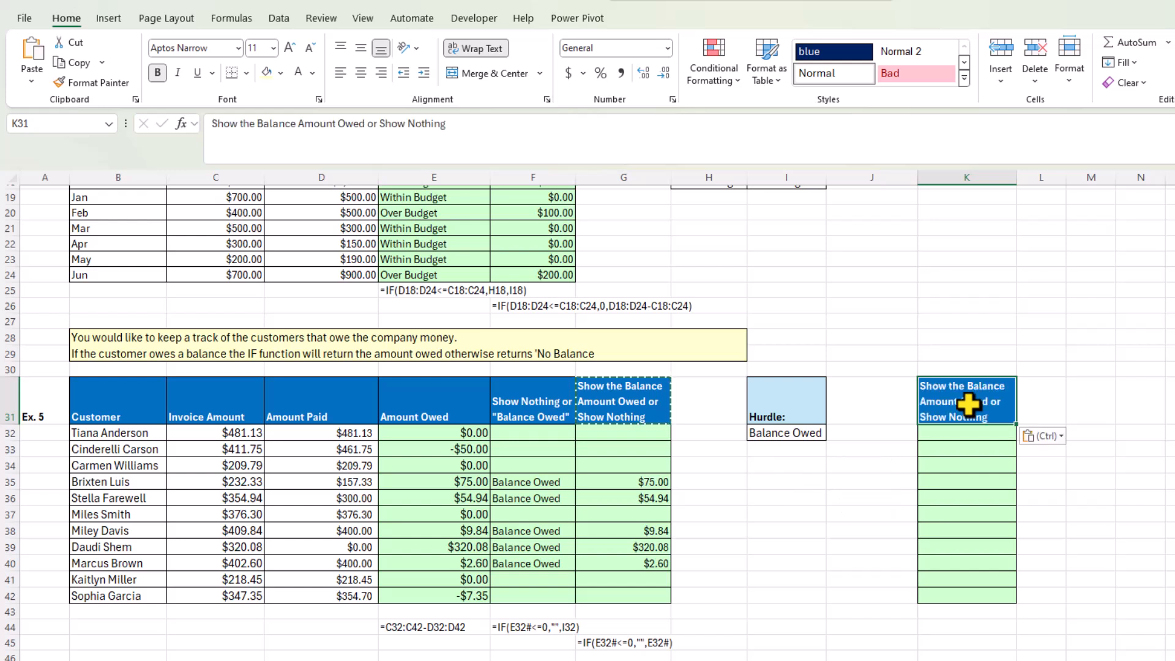
left_click(982, 435)
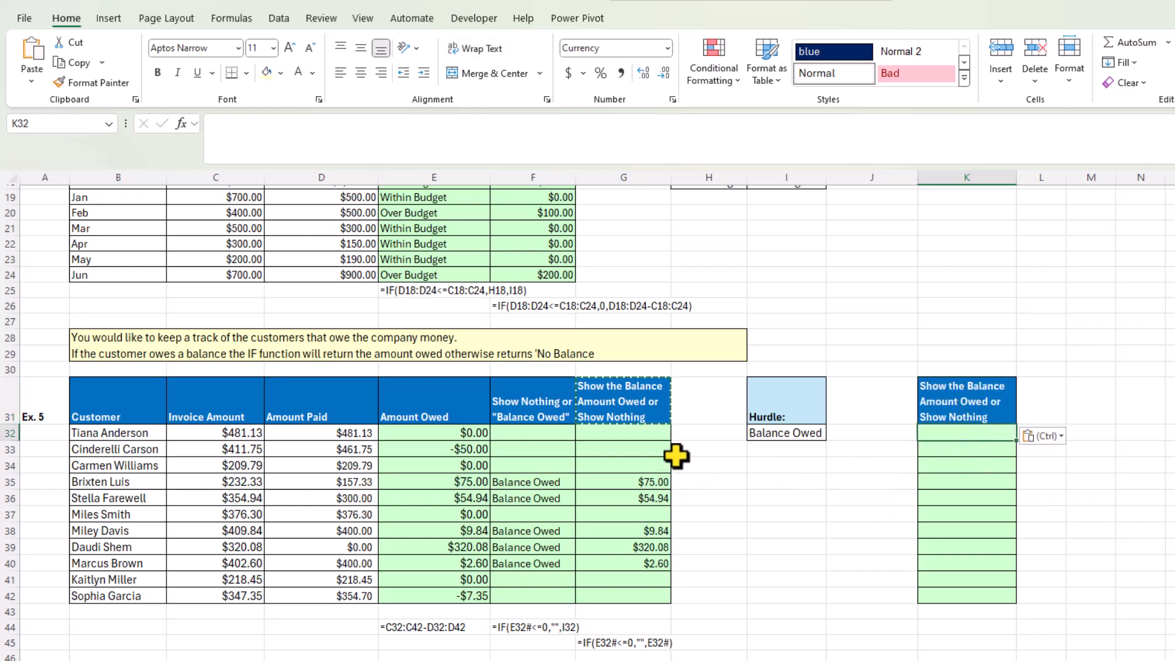
key("Escape")
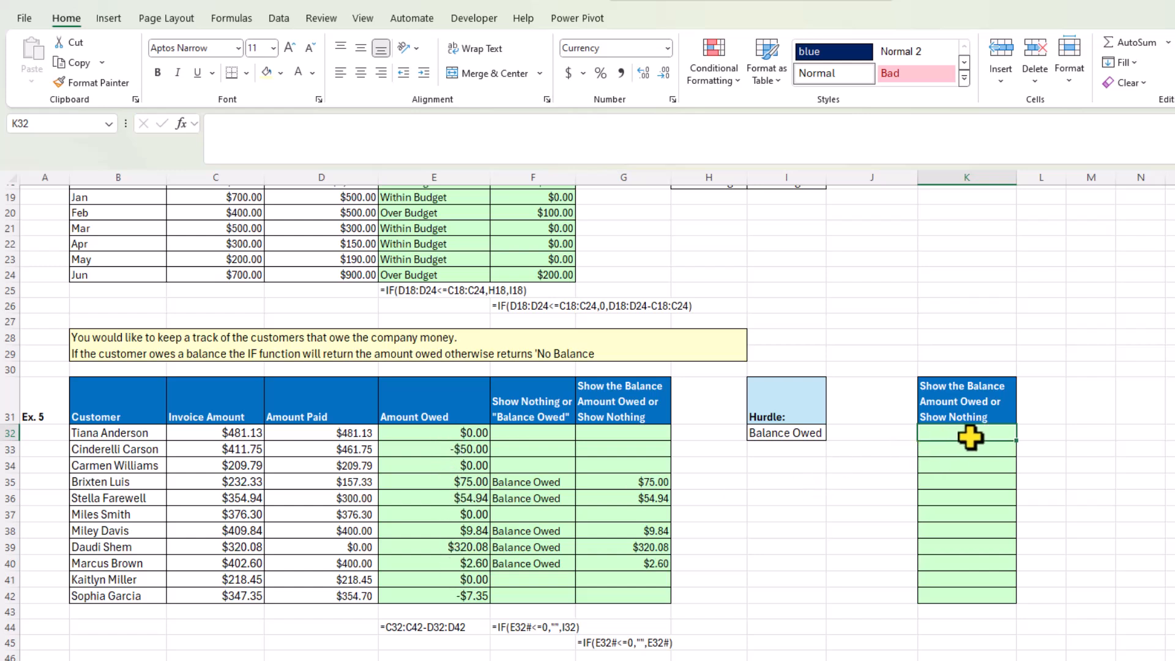
Step: Start an IF formula in K32 with the logical test C32:C42-D32:D42<=0 and an empty text string "" as the true value
type("=if")
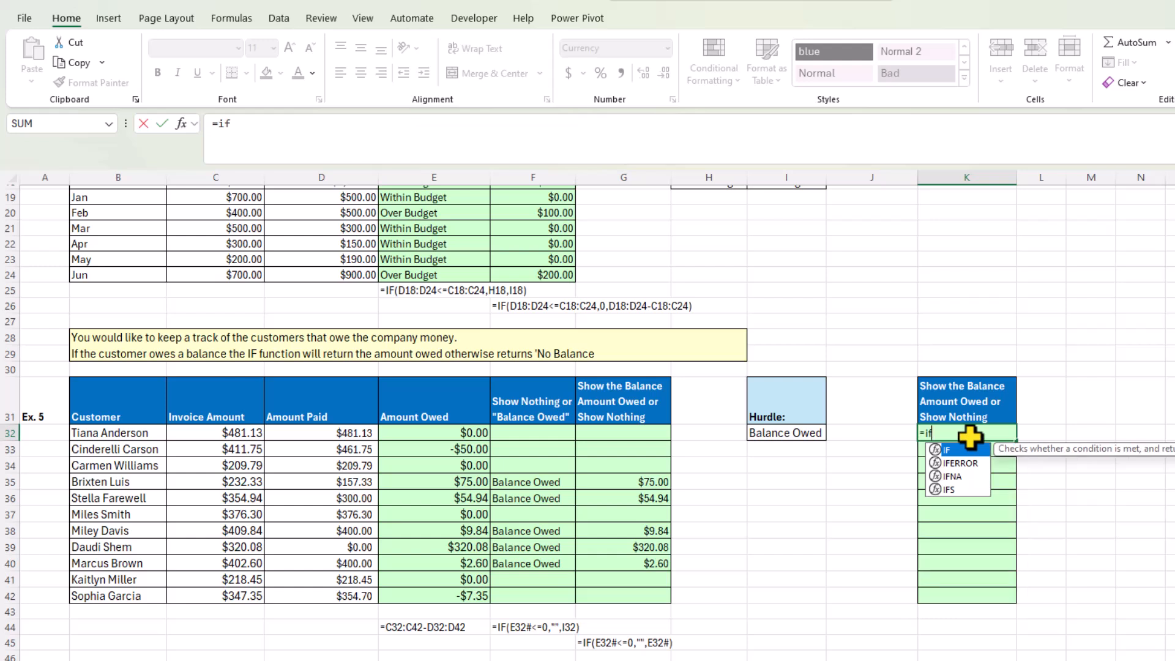
key("Tab")
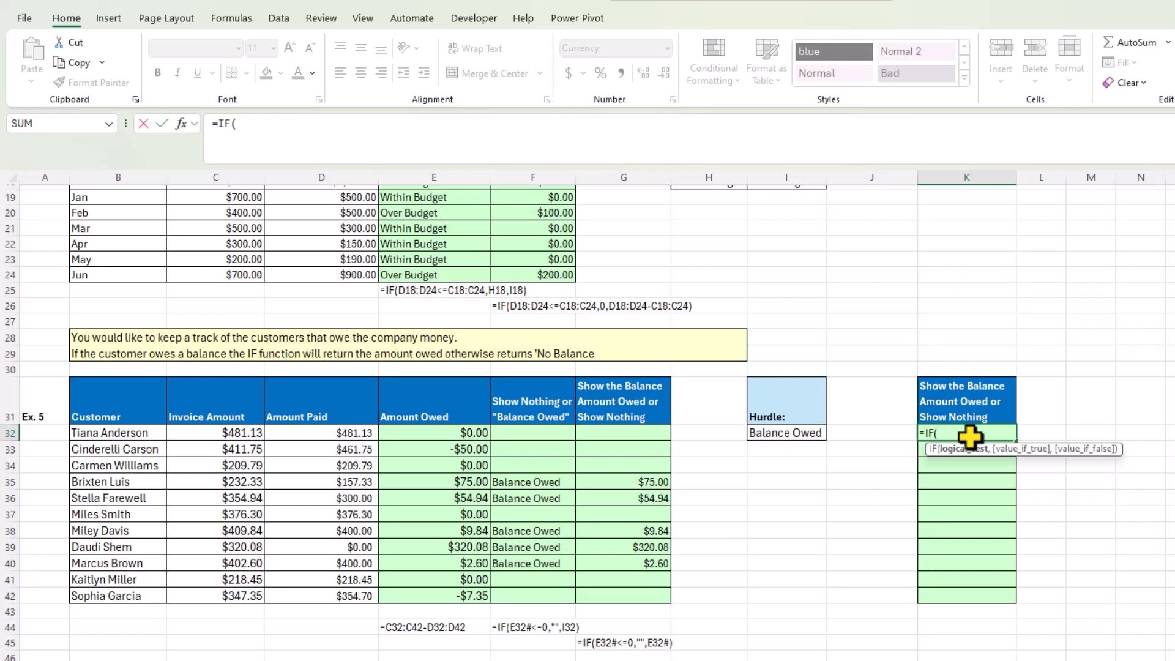
left_click_drag(236, 435, 230, 594)
type("-")
left_click_drag(335, 432, 329, 593)
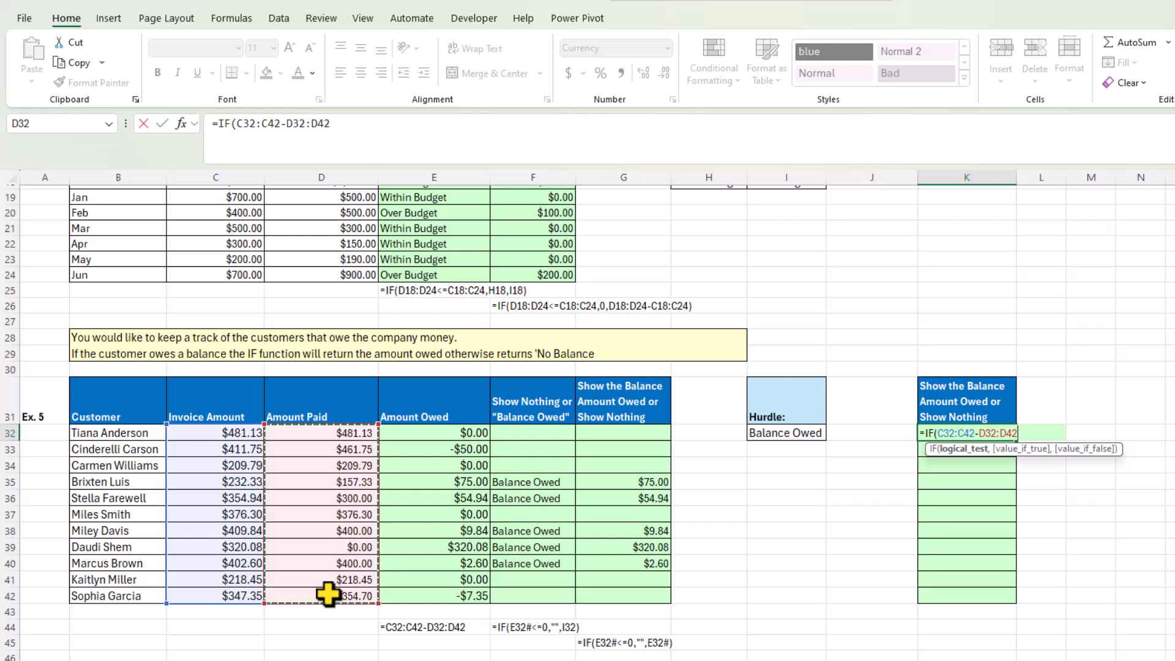
type("<=")
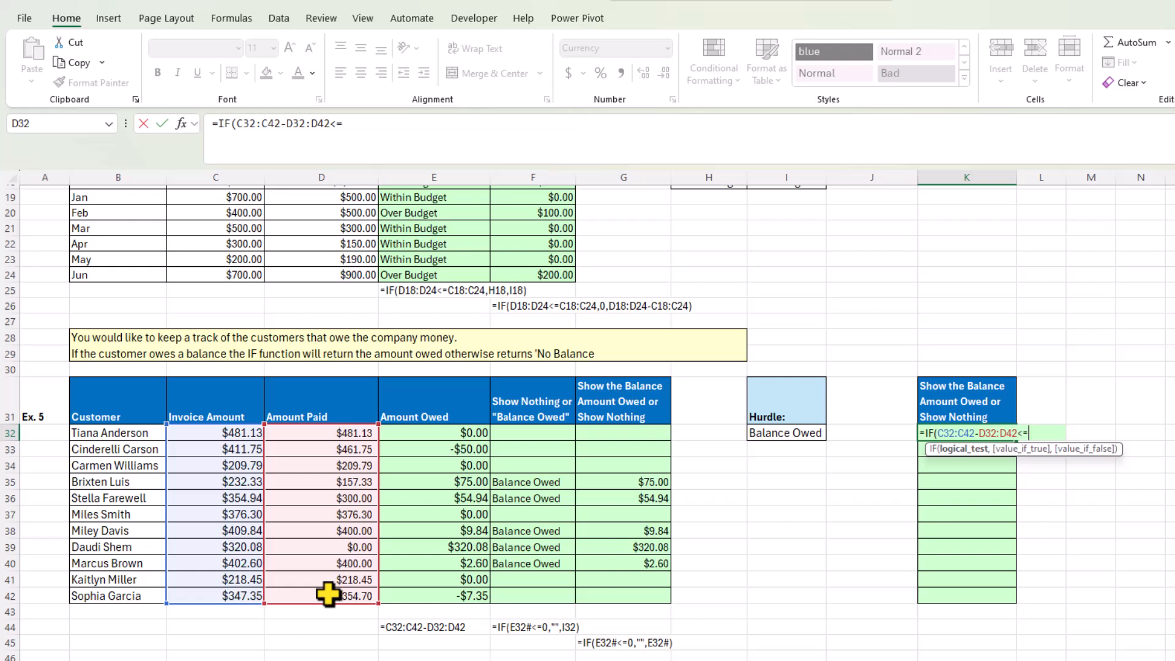
type("0,")
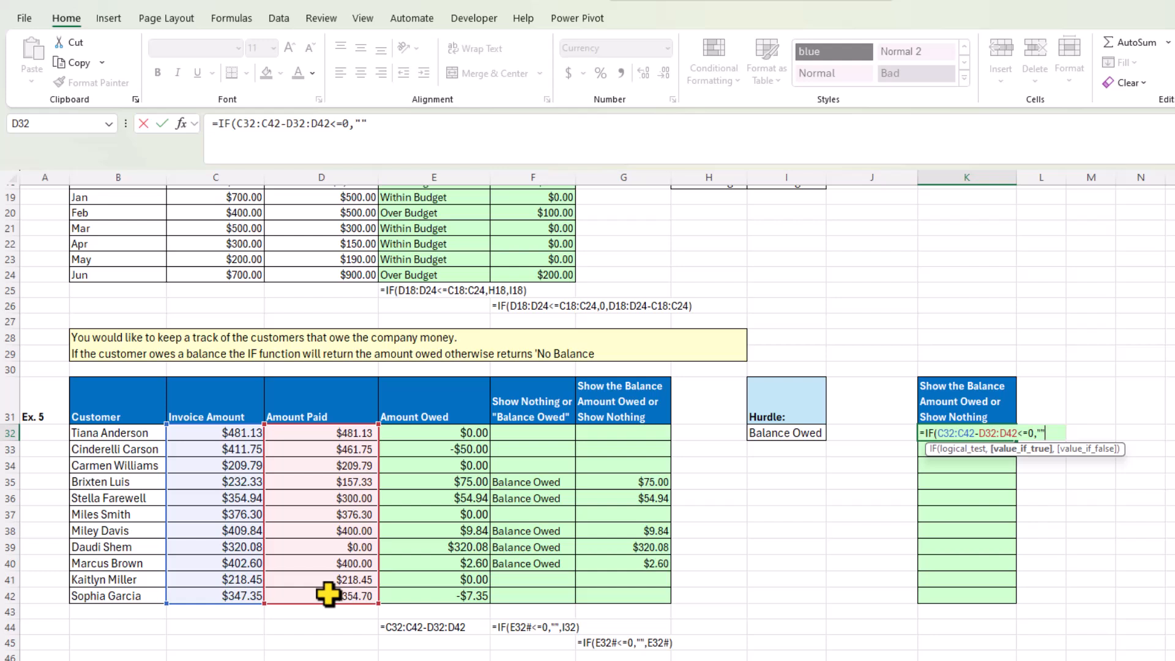
Step: Complete the K32 formula with C32:C42-D32:D42 as the false value and keep the cell selected
type(",")
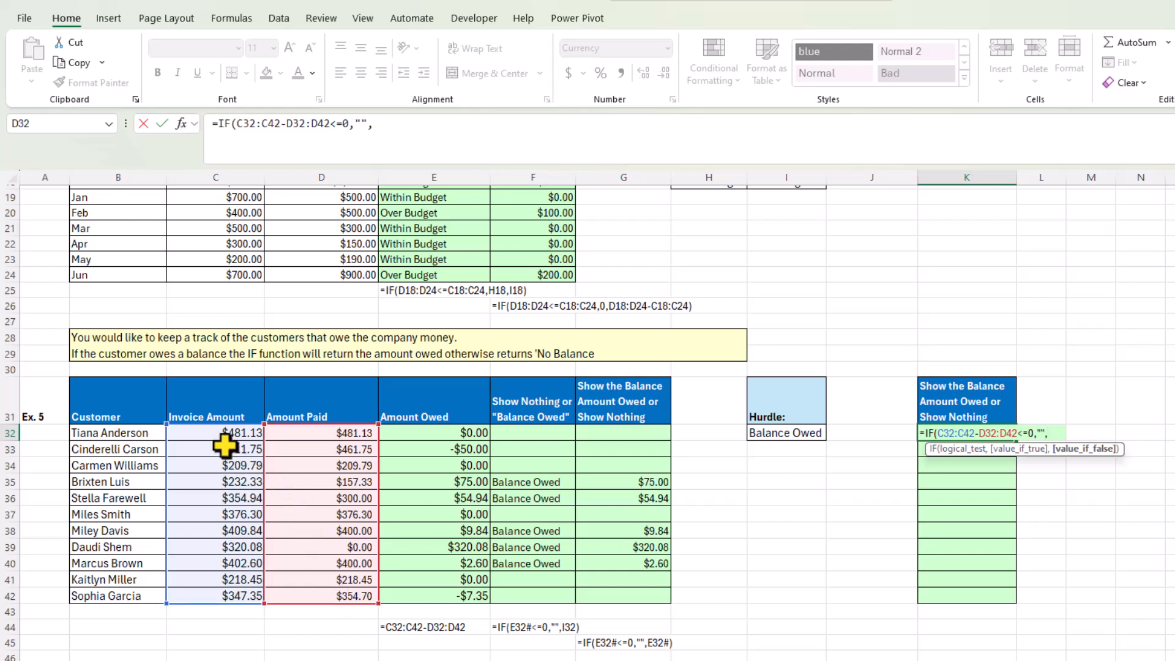
left_click_drag(212, 432, 206, 591)
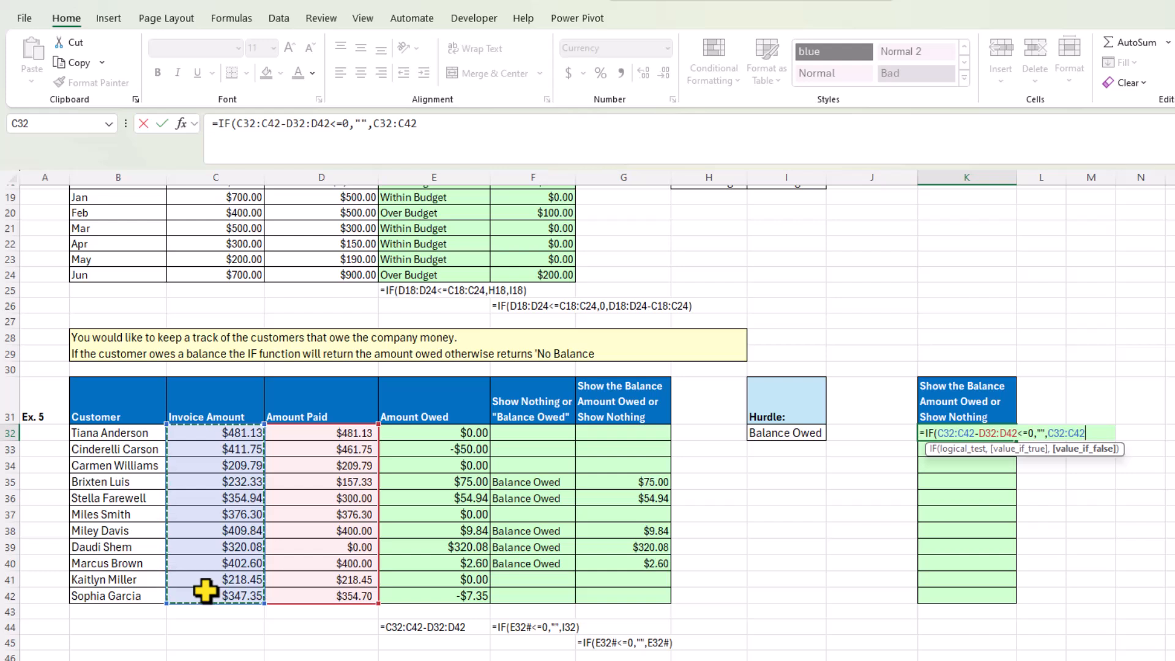
type("-")
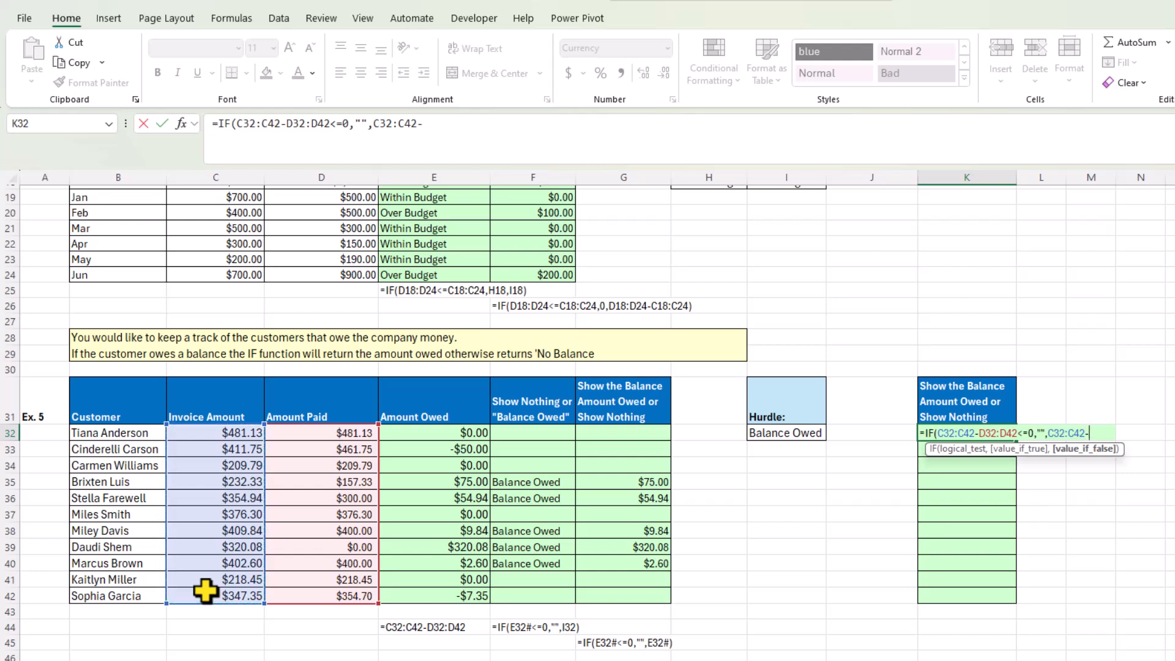
left_click_drag(350, 435, 349, 595)
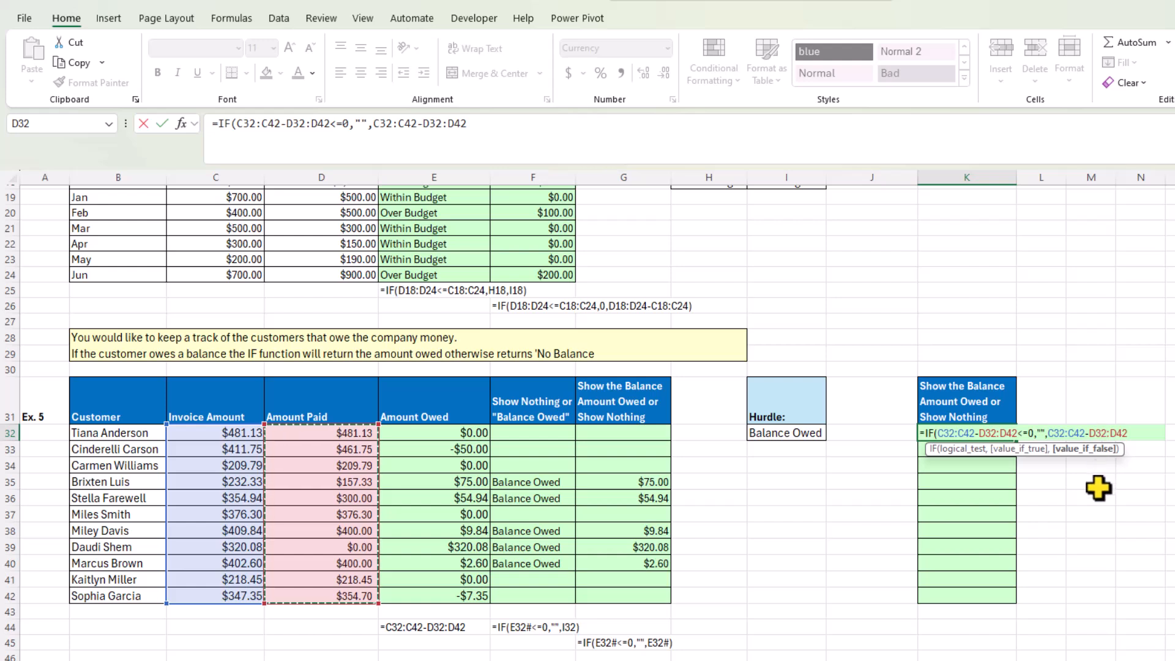
type(")")
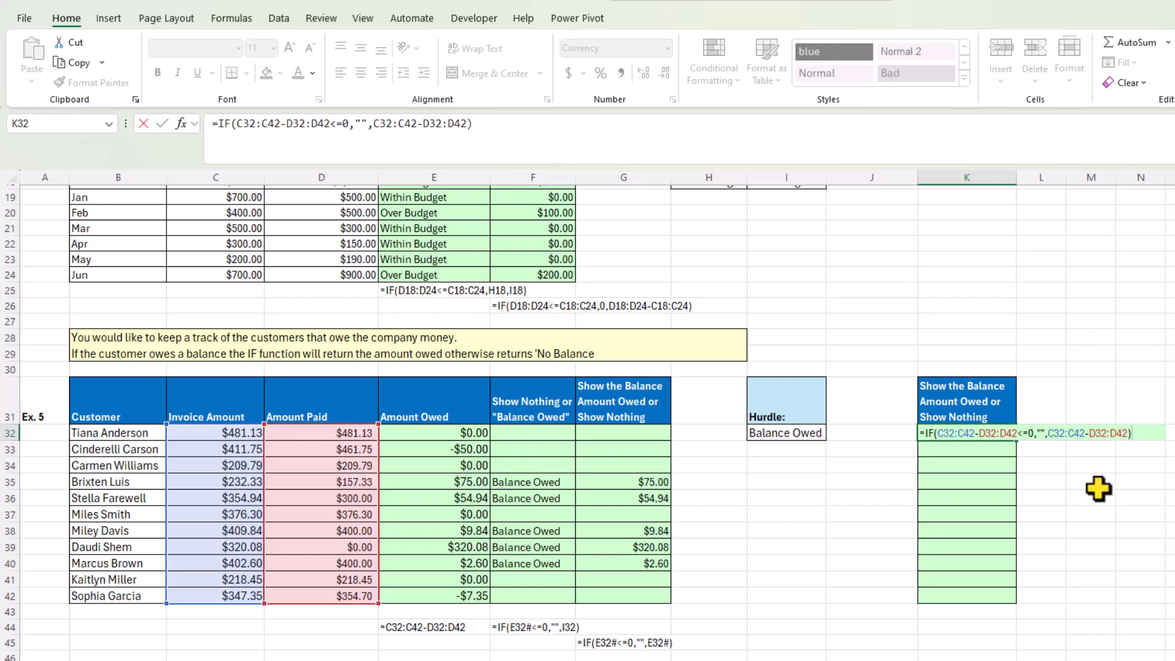
key("ctrl+Return")
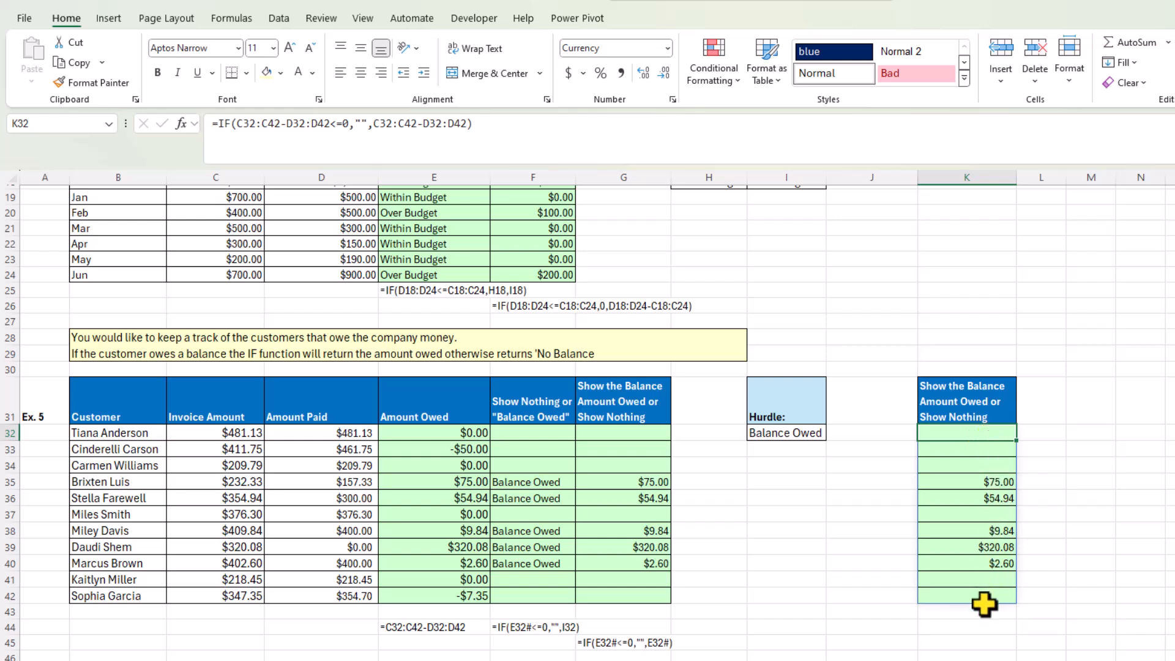
Step: Inspect what the logical test, true value and false value arguments of the K32 formula evaluate to, leaving the formula as it is
double_click(975, 431)
left_click(967, 449)
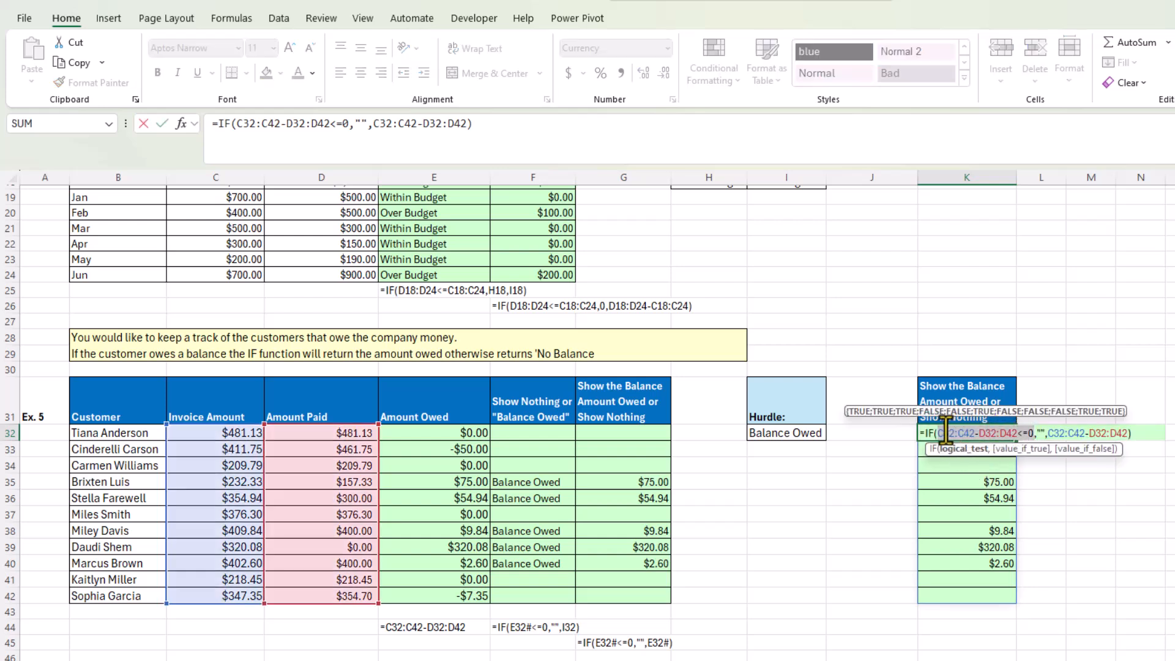
left_click(1021, 449)
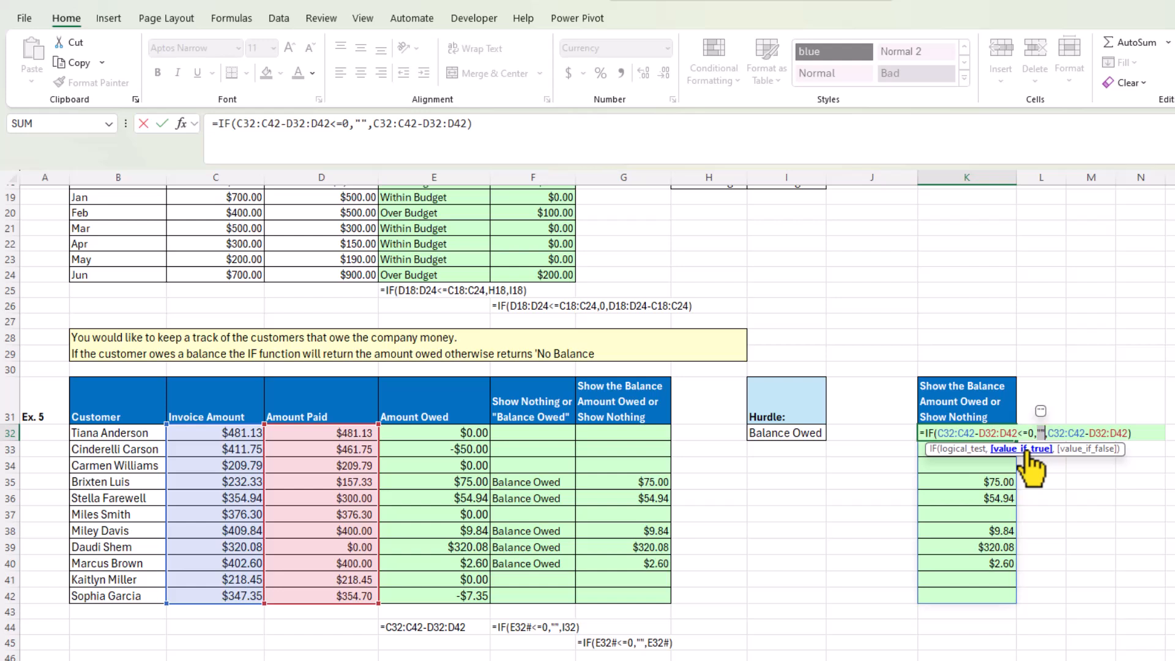
left_click(1101, 449)
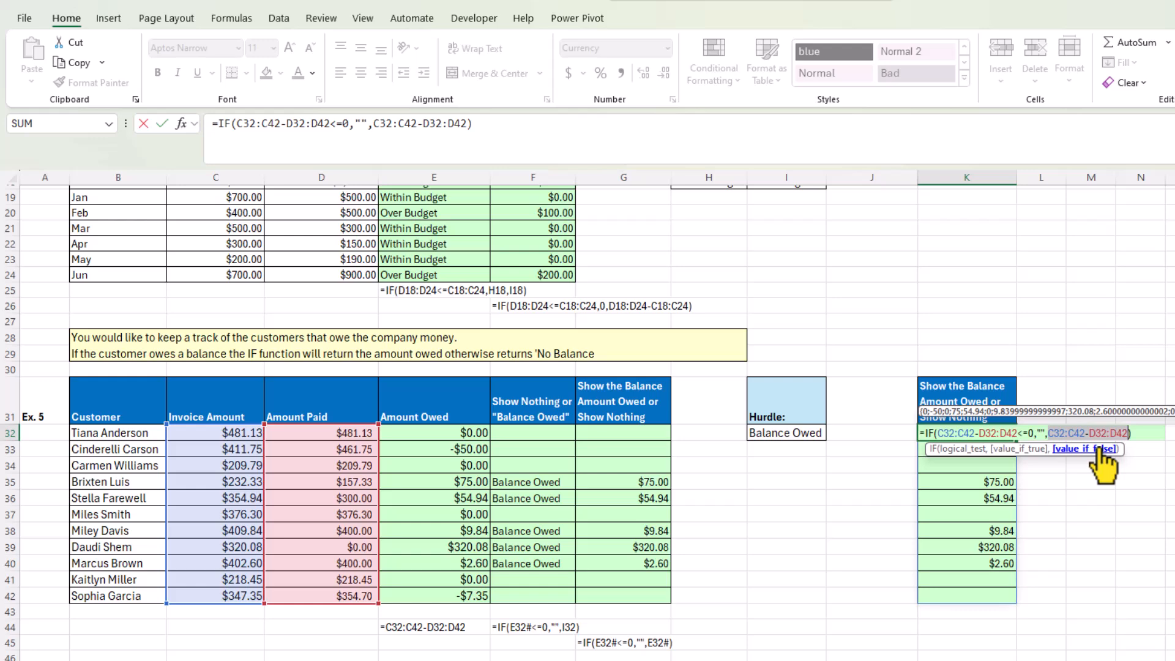
key("ctrl+Return")
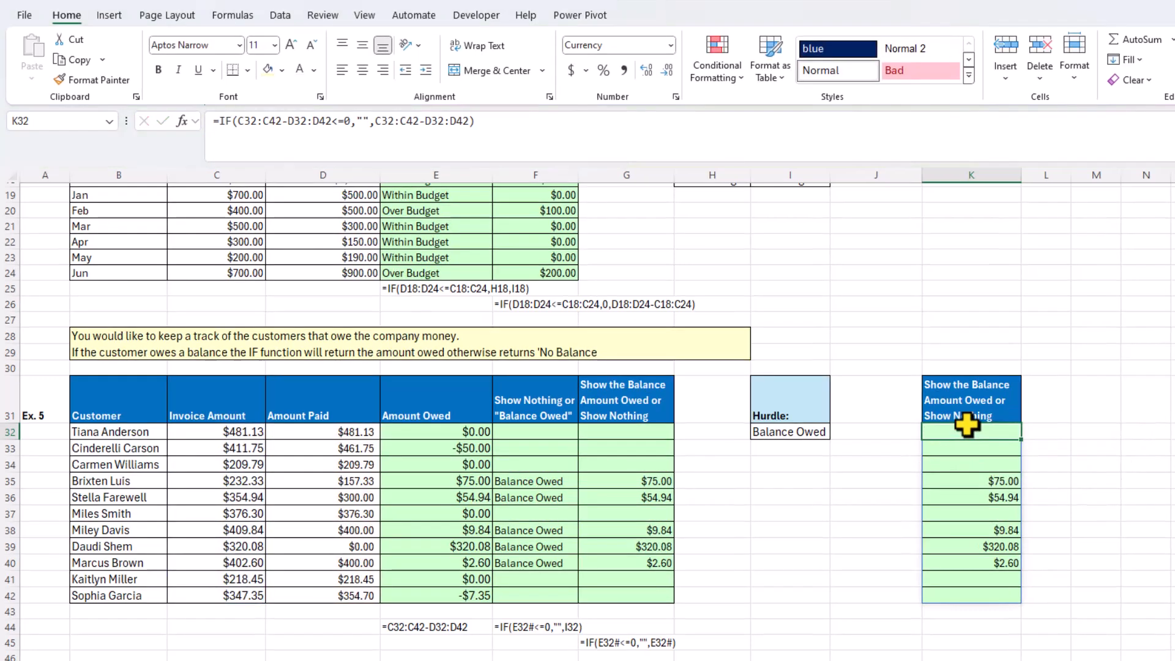
Step: Start an IF formula in D52 of the Bonus Commission % column with the logical test C52:C58>F52
scroll(966, 428, "down", 5)
scroll(968, 431, "down", 4)
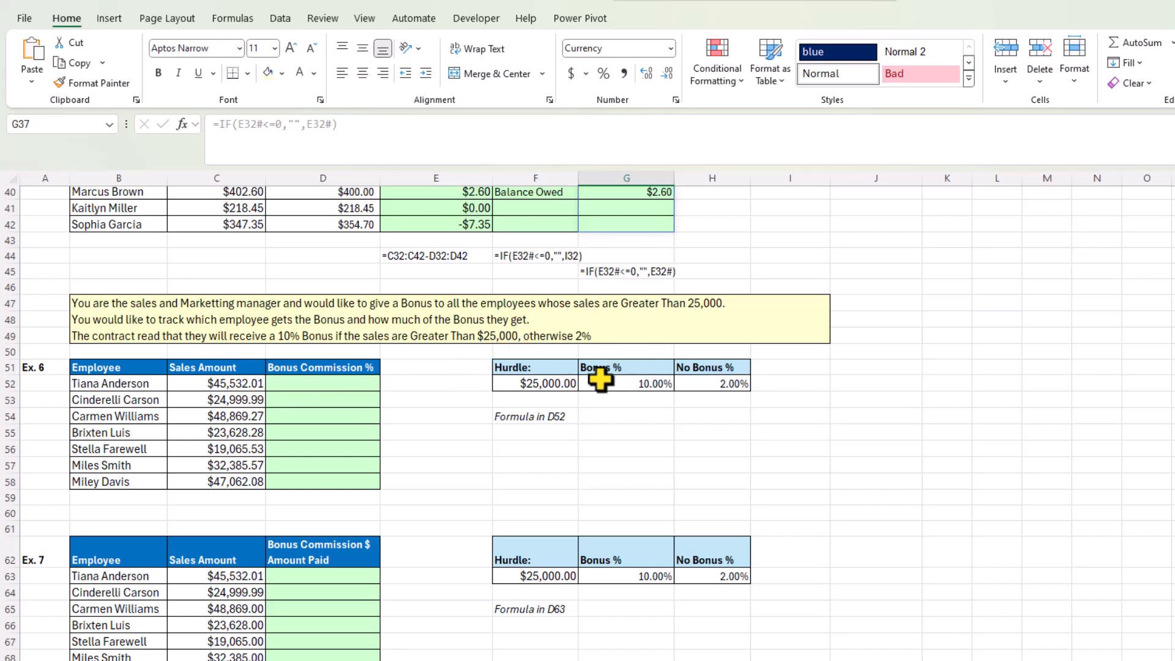
left_click(316, 384)
scroll(315, 384, "up", 1)
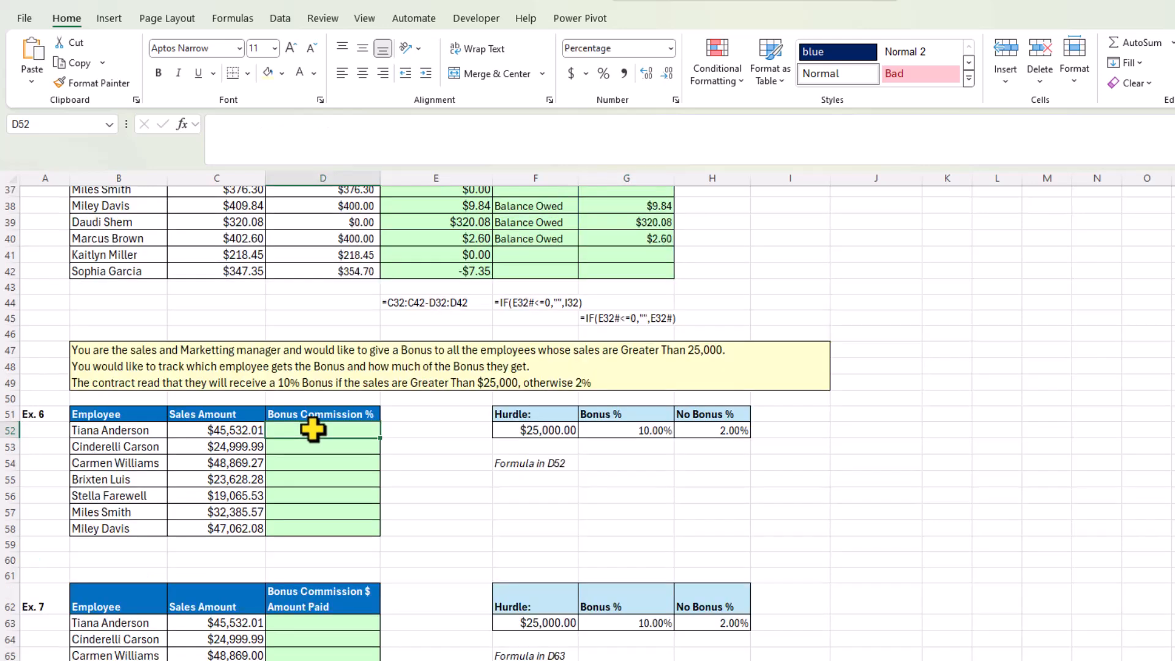
type("=if")
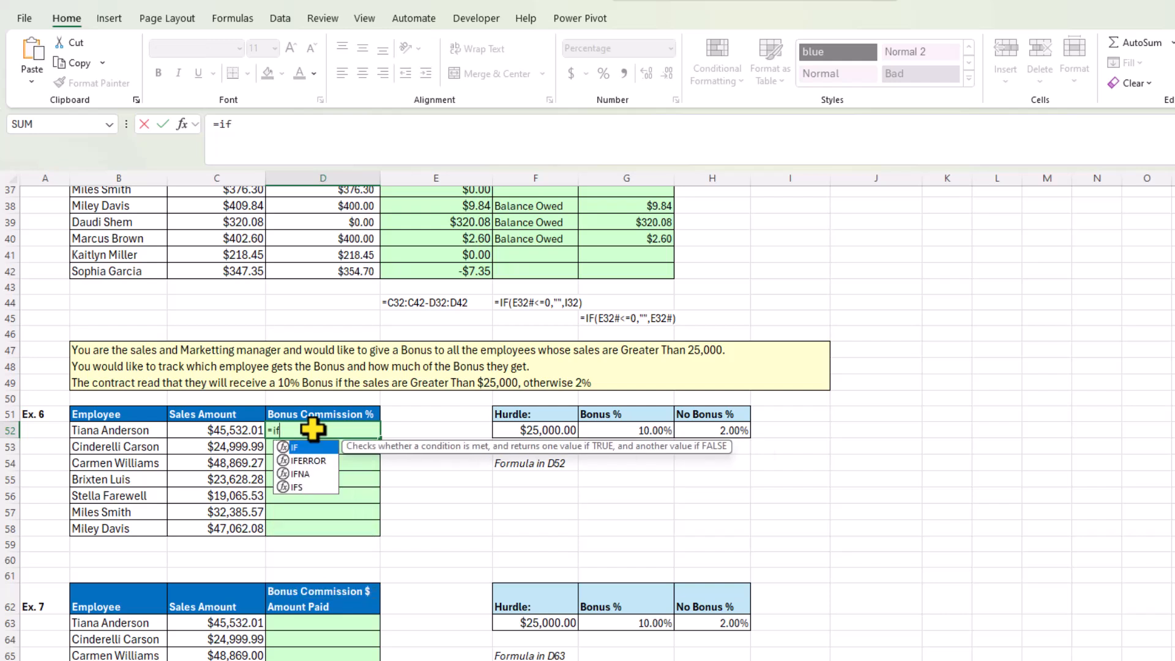
key("Tab")
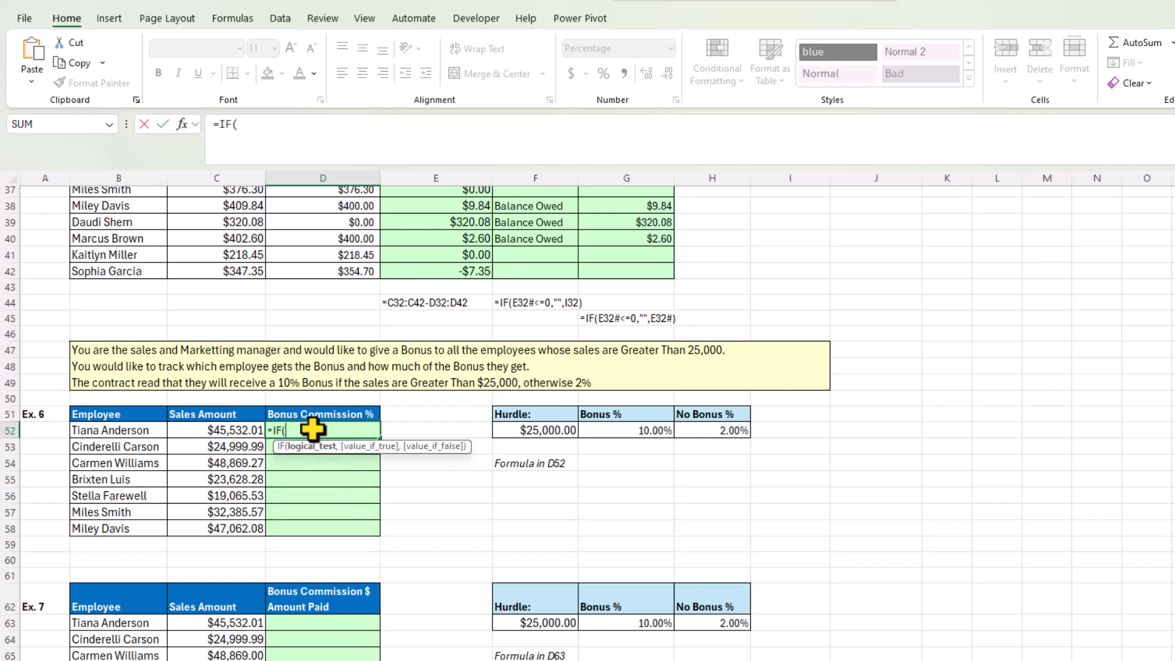
left_click_drag(231, 430, 232, 510)
left_click_drag(232, 526, 233, 527)
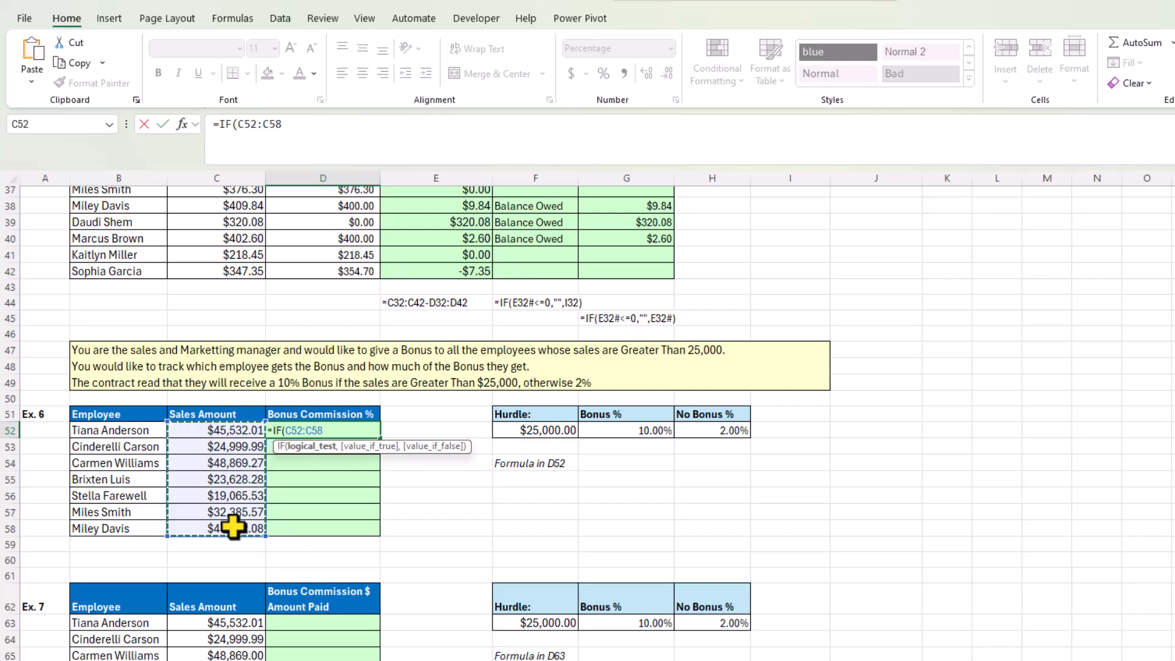
type(">")
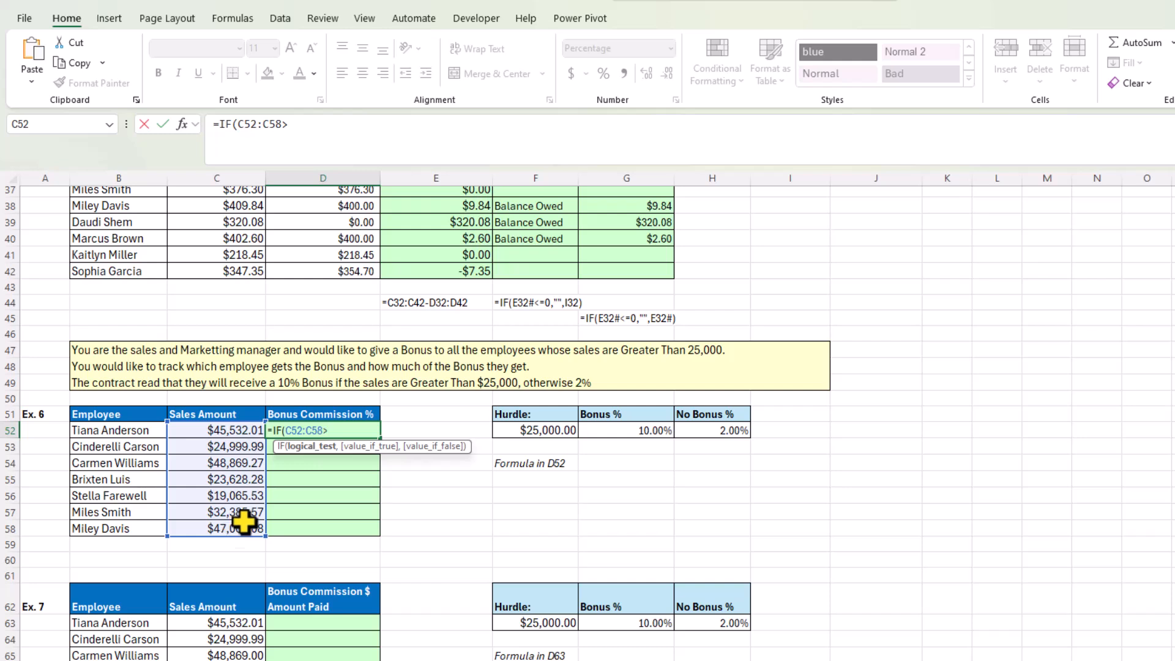
left_click(543, 428)
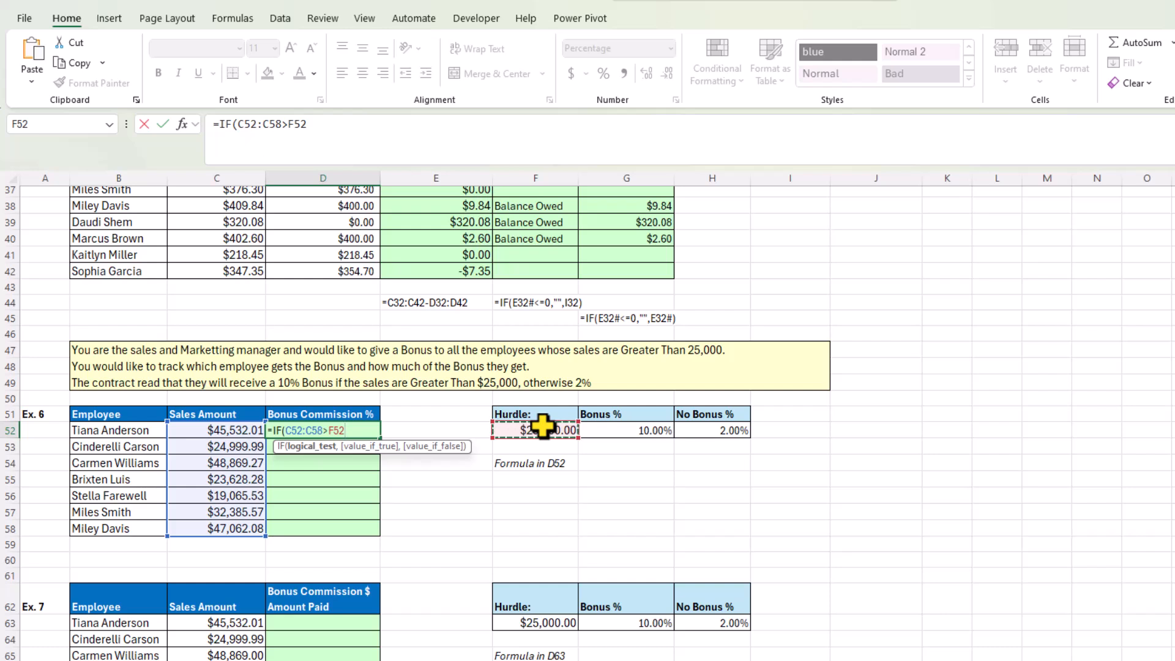
Step: Complete the D52 formula with G52 as the true value and H52 as the false value, keeping the cell selected
type(",")
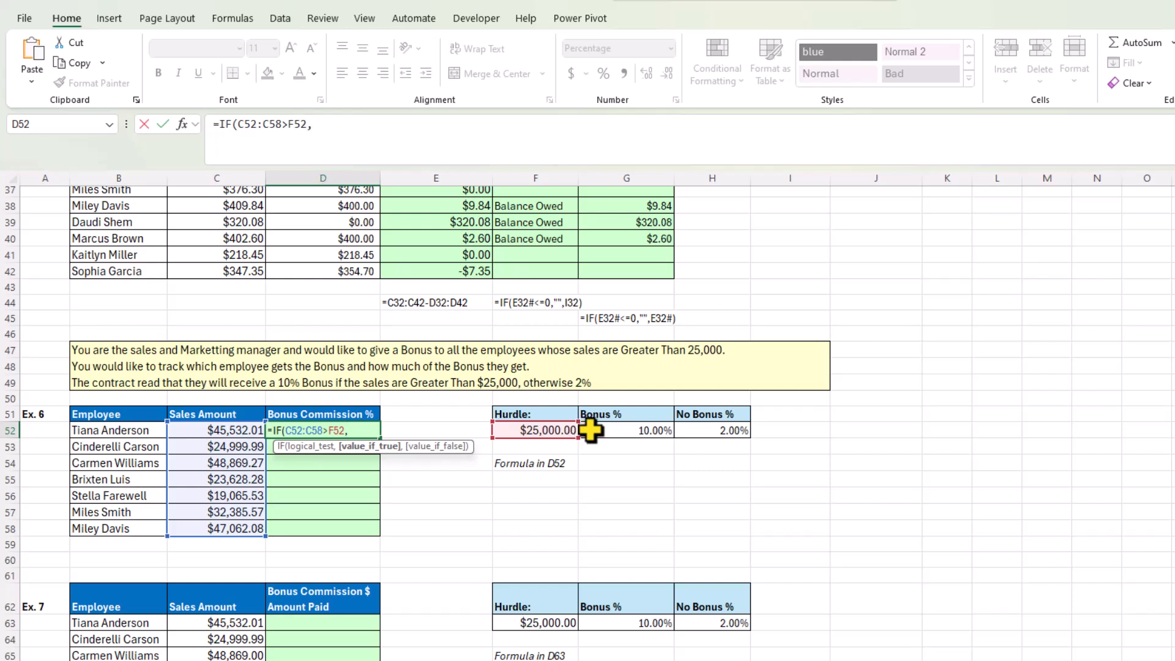
left_click(635, 430)
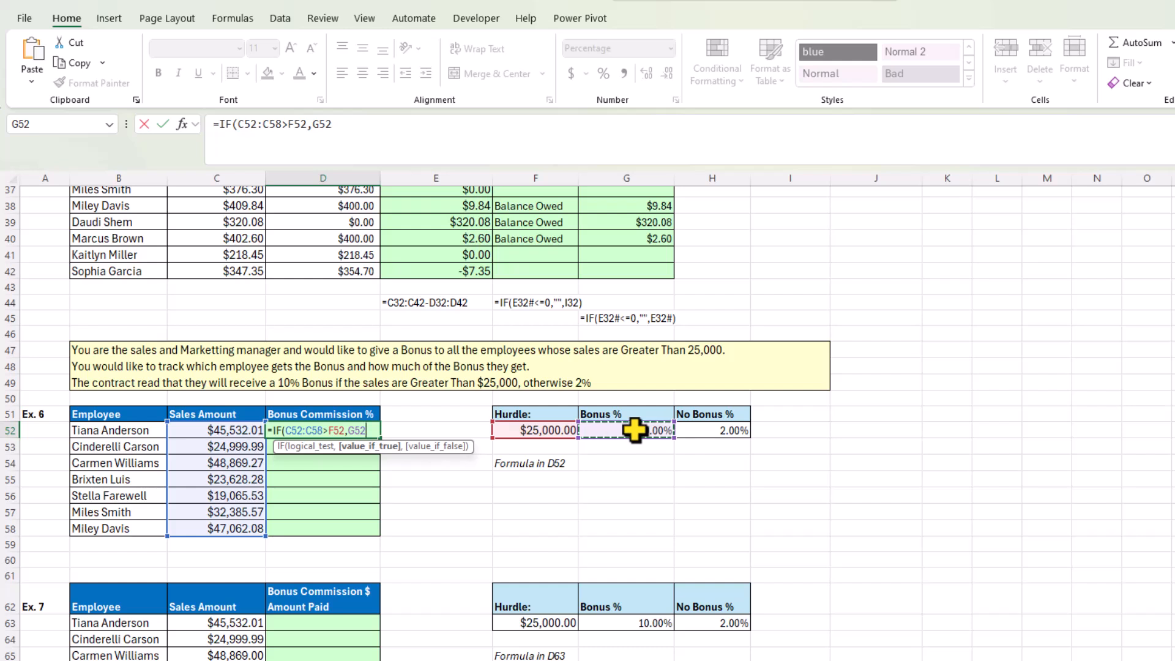
type(",")
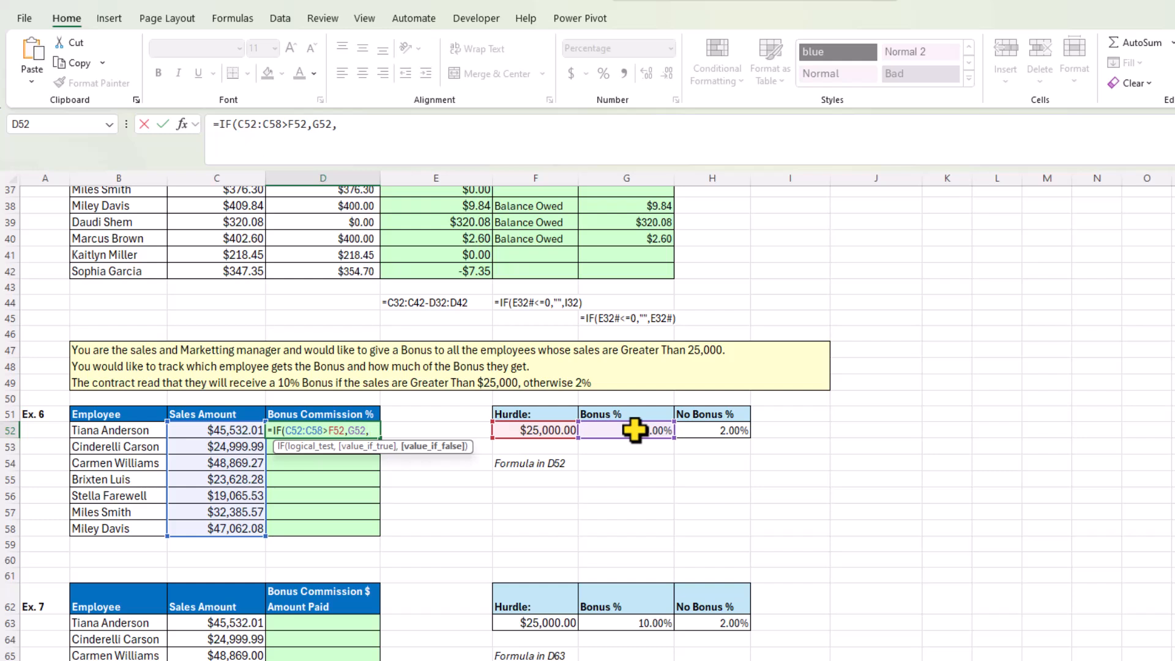
left_click(735, 428)
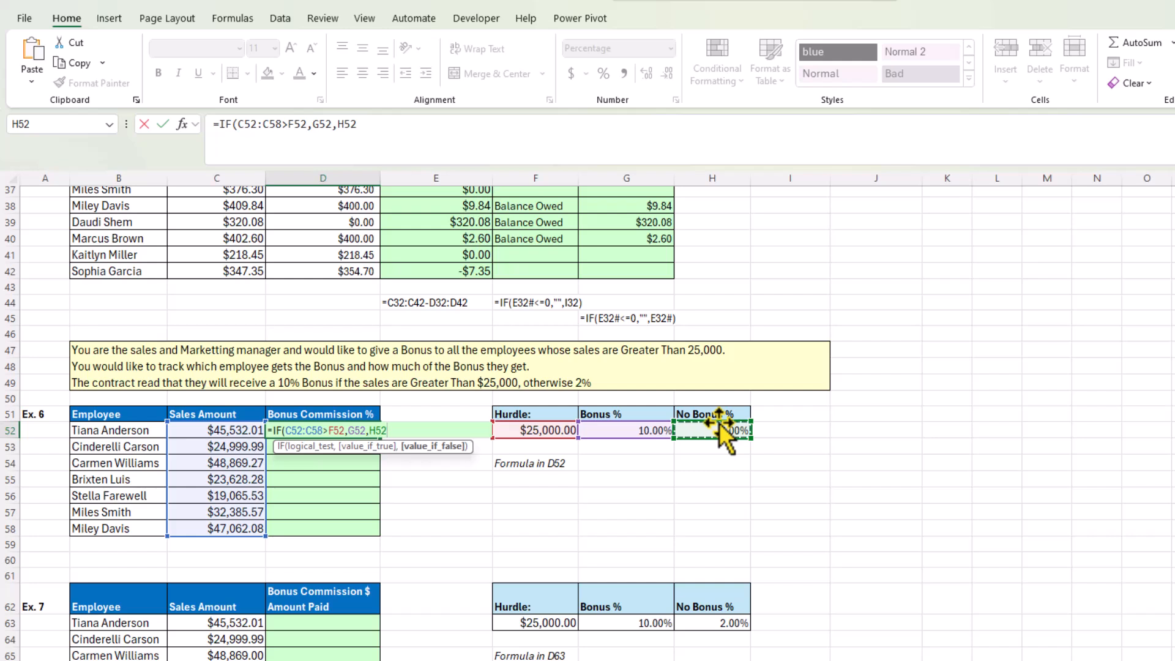
type(")")
key("ctrl+Return")
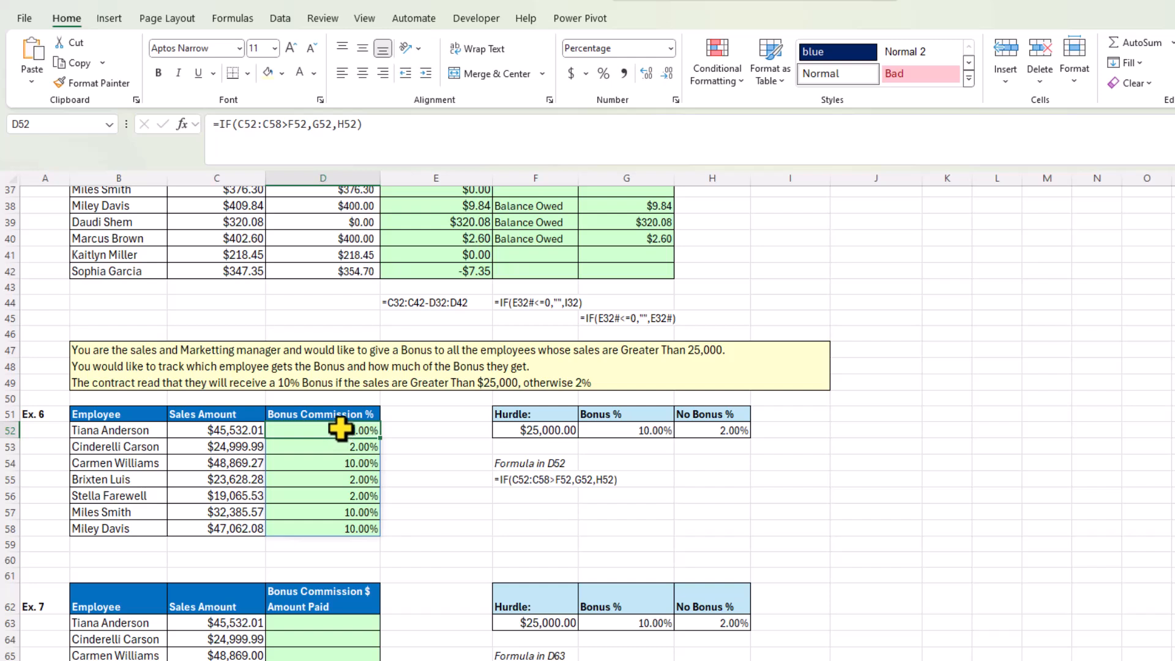
Step: Set the sales amount in C55 to 25000, exactly at the hurdle, to test the bonus formula
left_click(232, 479)
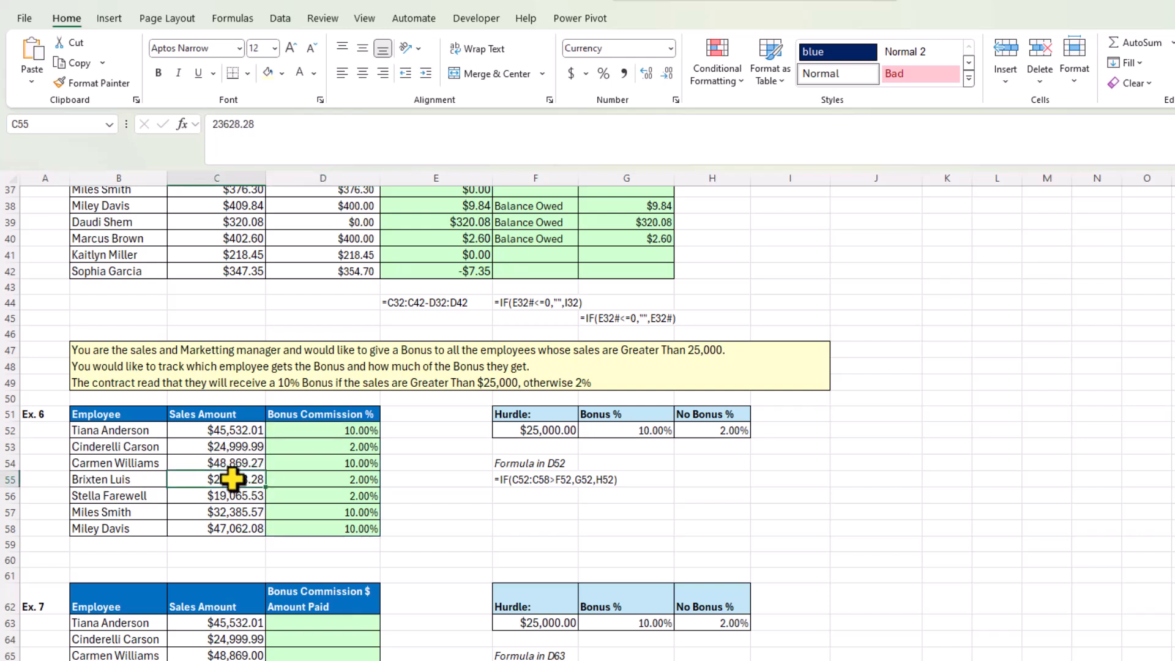
type("250000")
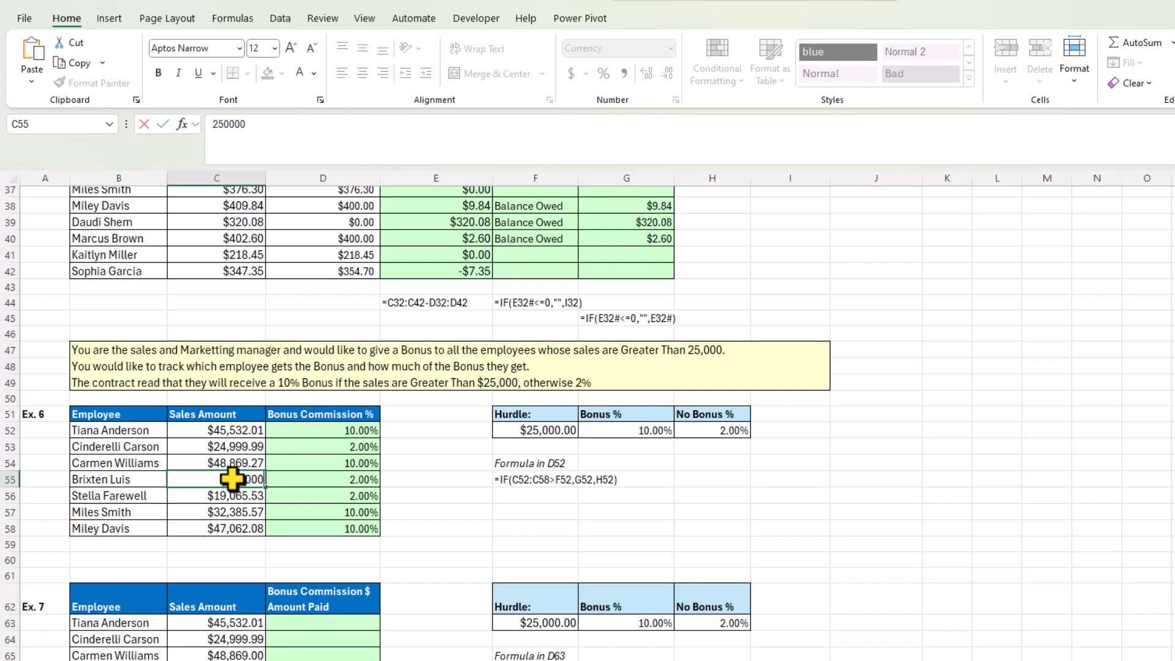
key("BackSpace")
key("ctrl+Return")
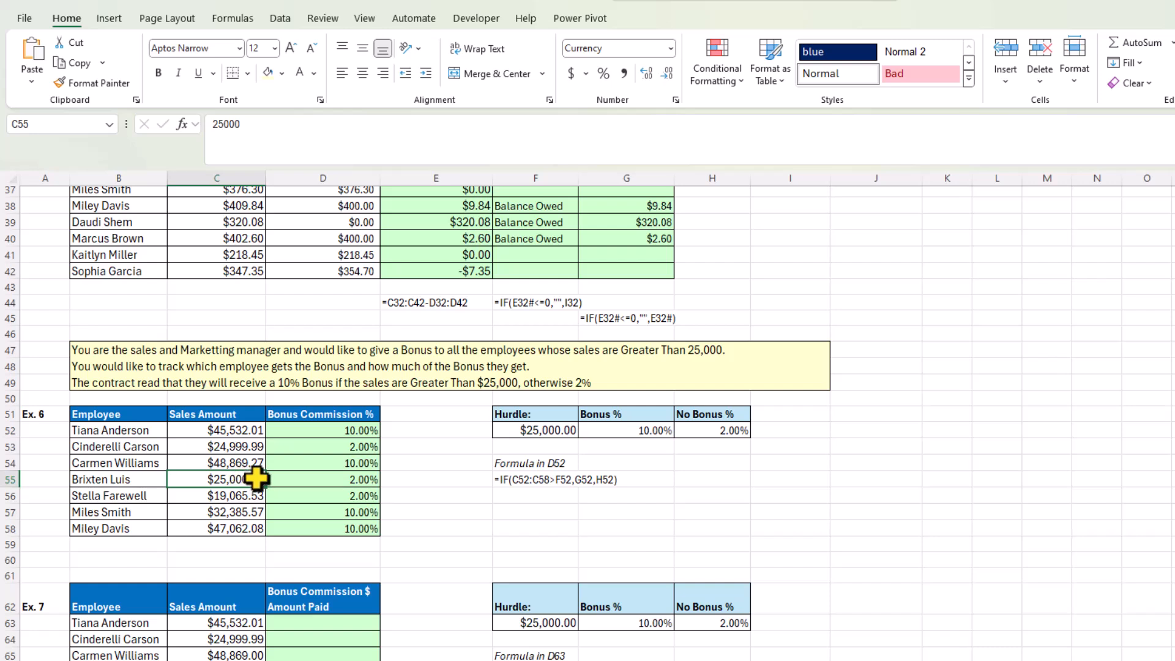
Step: Set the sales amount in C55 to 25000.01, just above the hurdle
type("2")
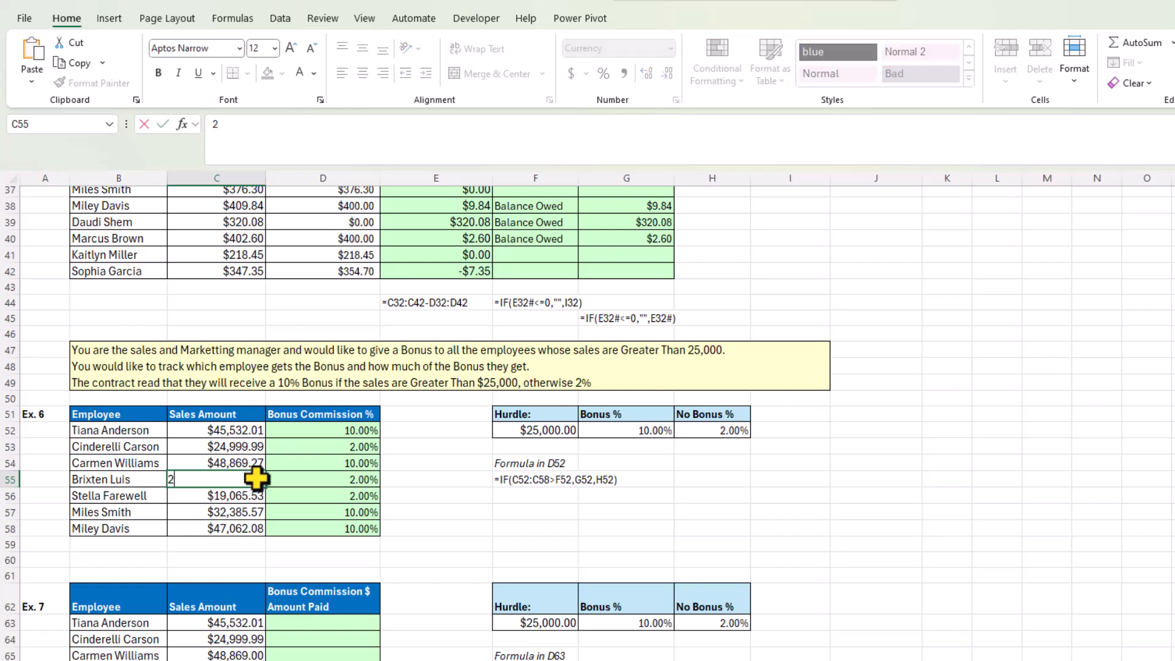
type("5000.01")
key("Return")
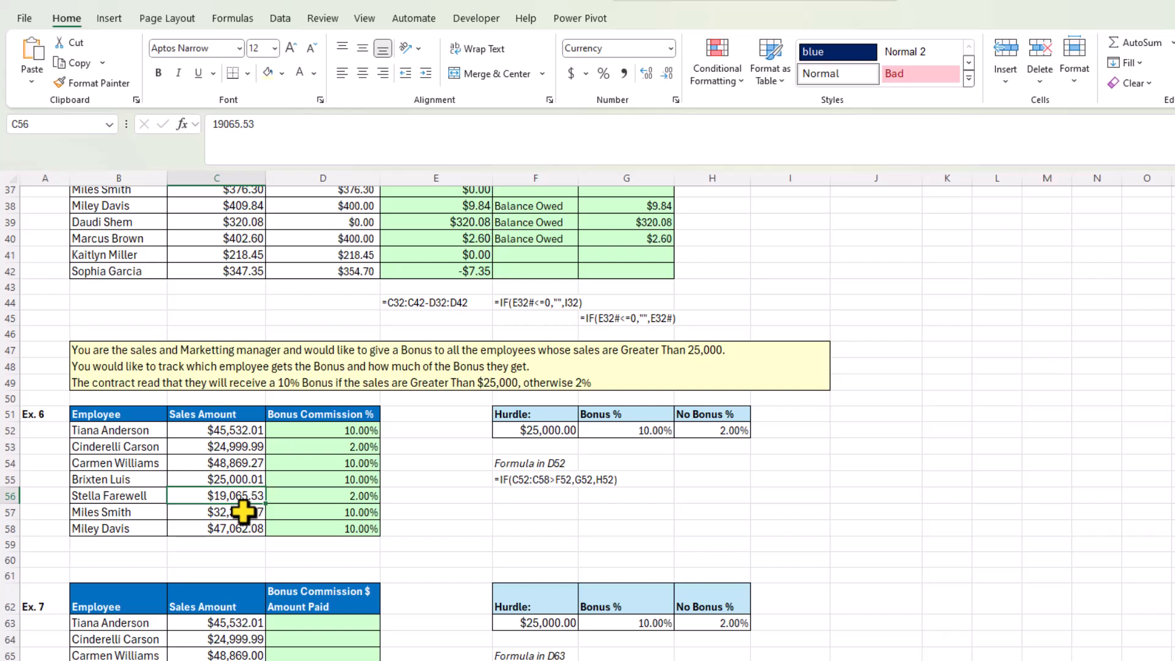
Step: Start an IF formula in D63 of the Bonus Commission $ Amount Paid column with the logical test C63:C69>F63
scroll(304, 622, "down", 2)
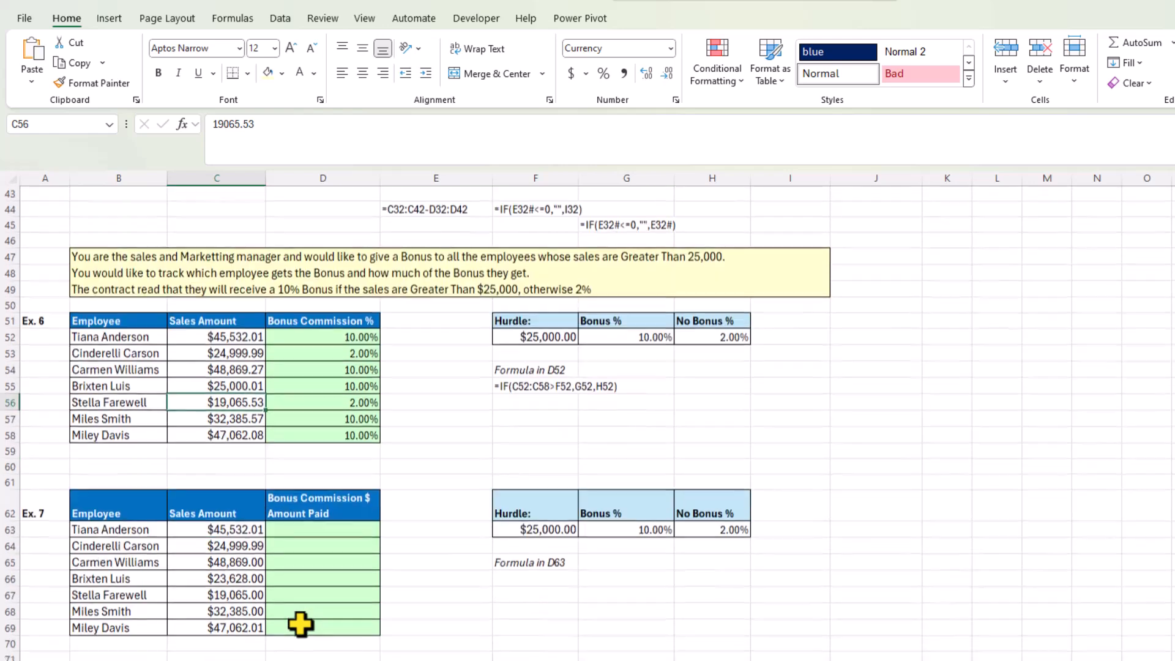
left_click(319, 530)
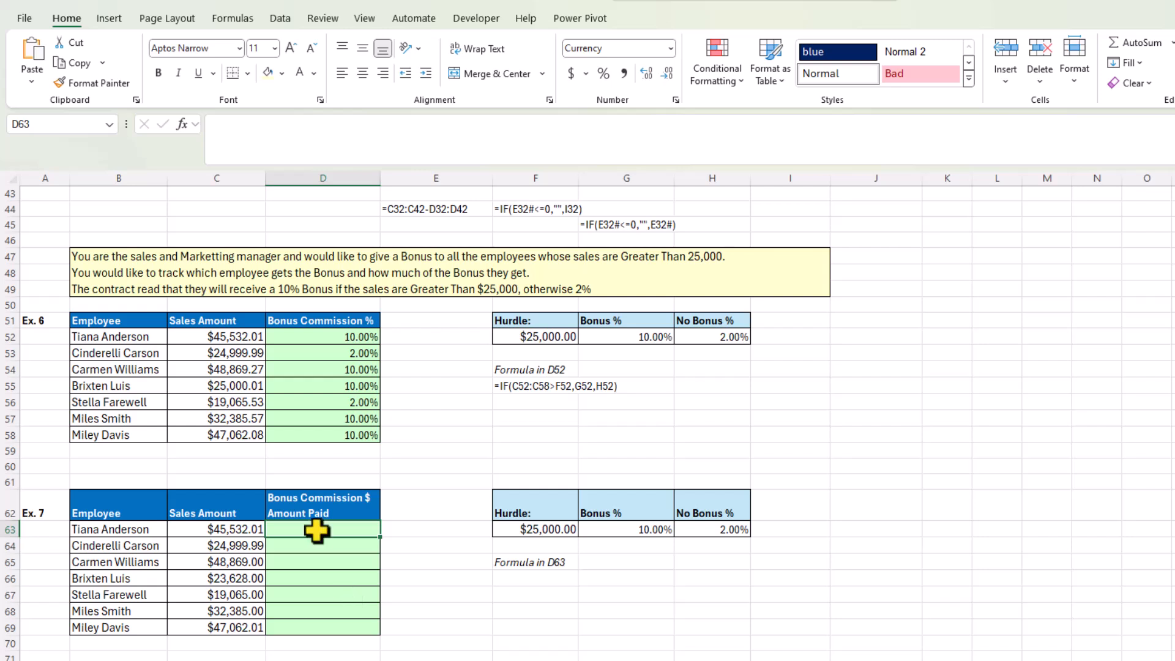
type("=IF(")
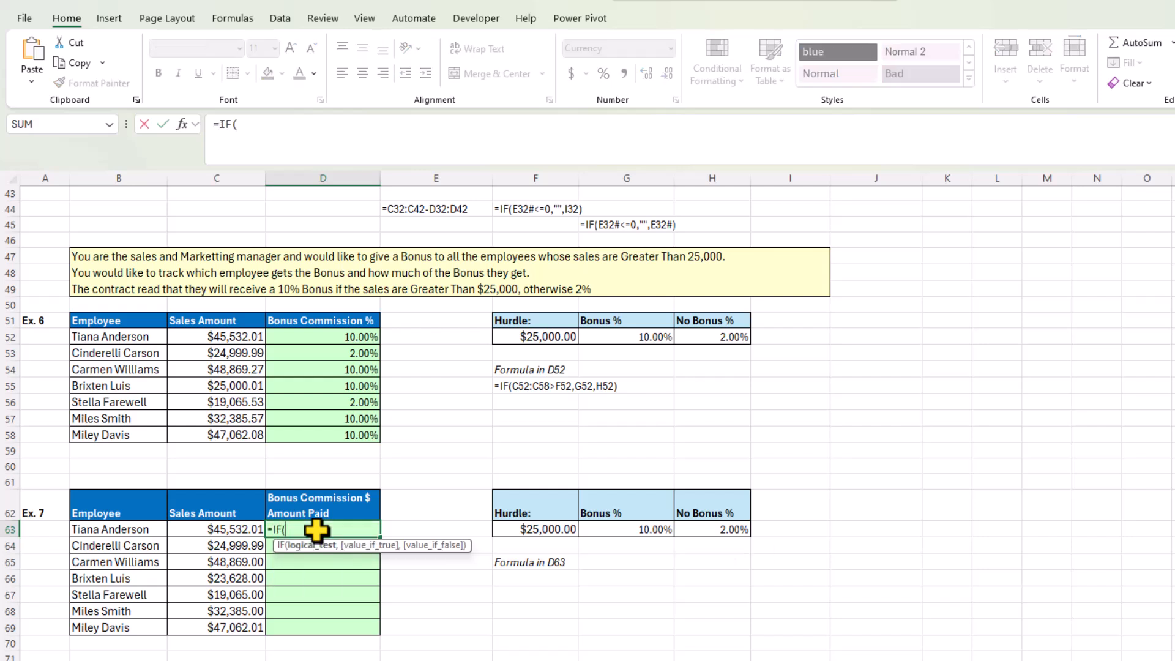
left_click_drag(231, 526, 230, 624)
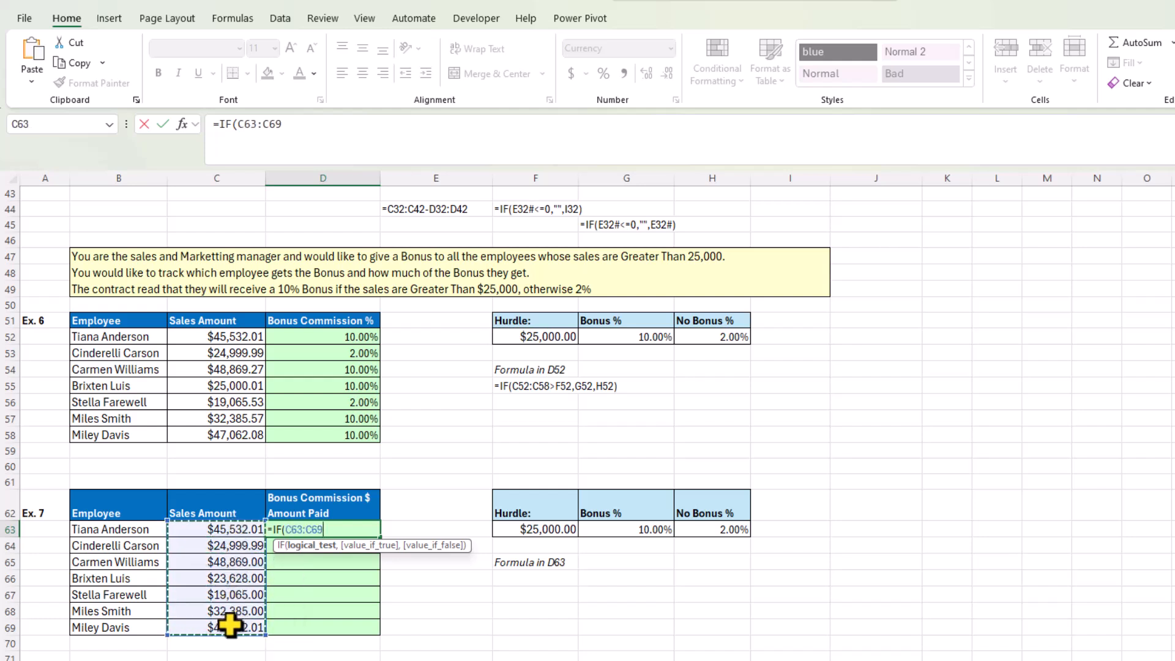
type(">")
left_click(520, 530)
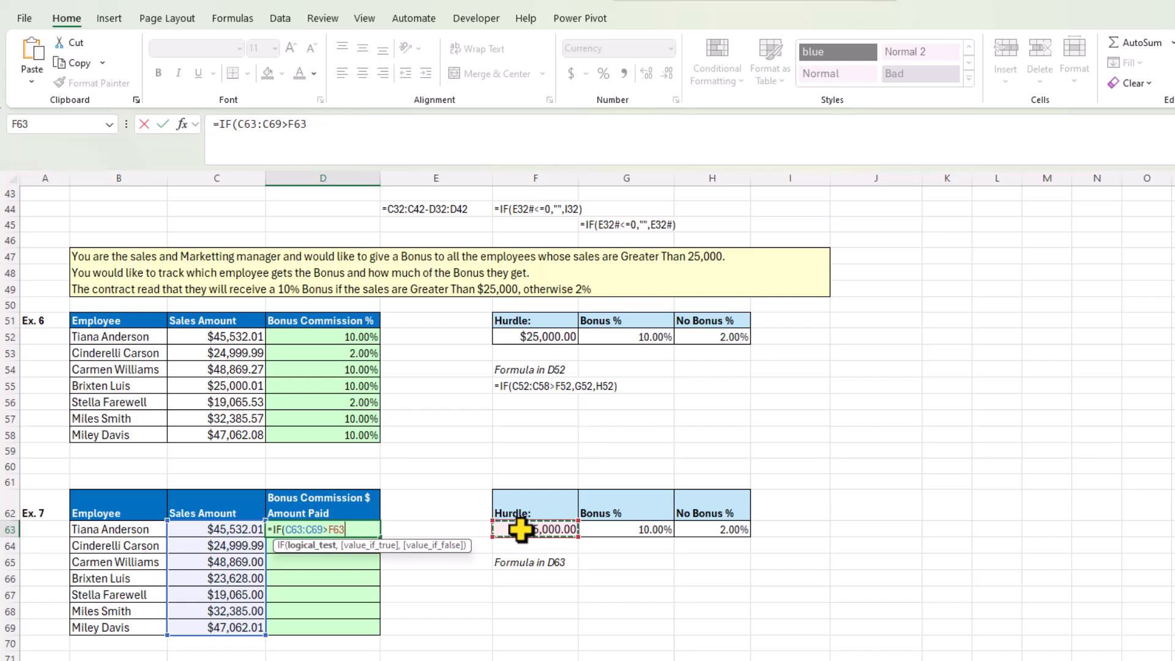
Step: Give the D63 IF function G63 as the true value and H63 as the false value, and close its parenthesis
type(",")
left_click(640, 529)
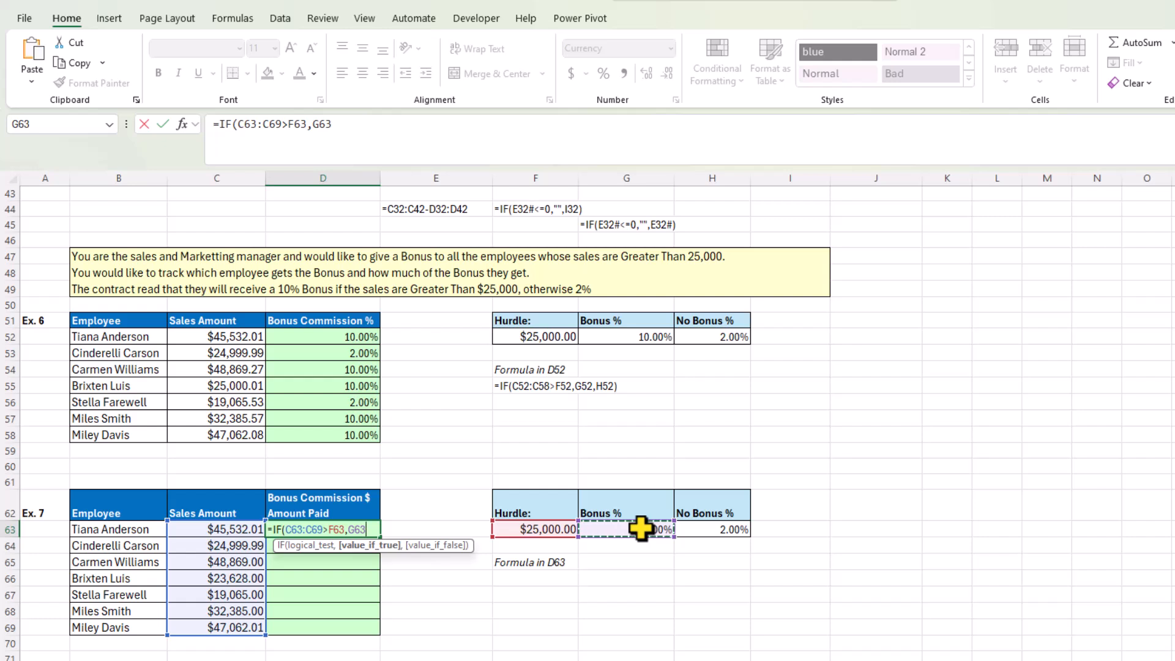
type(",")
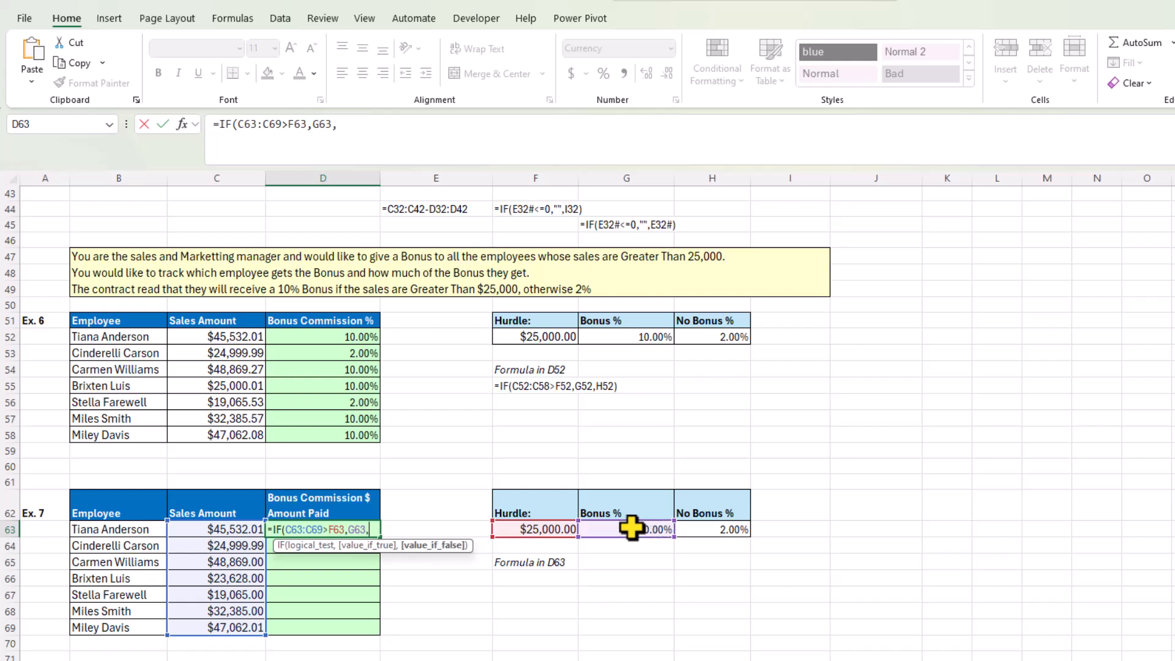
left_click(722, 529)
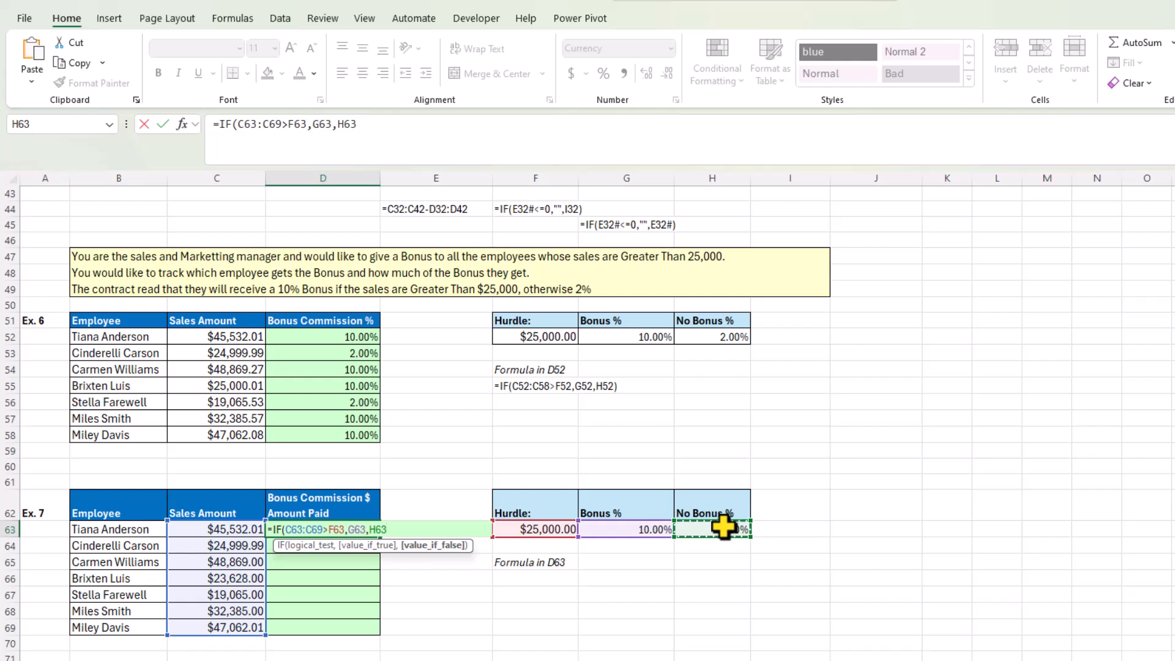
type(")")
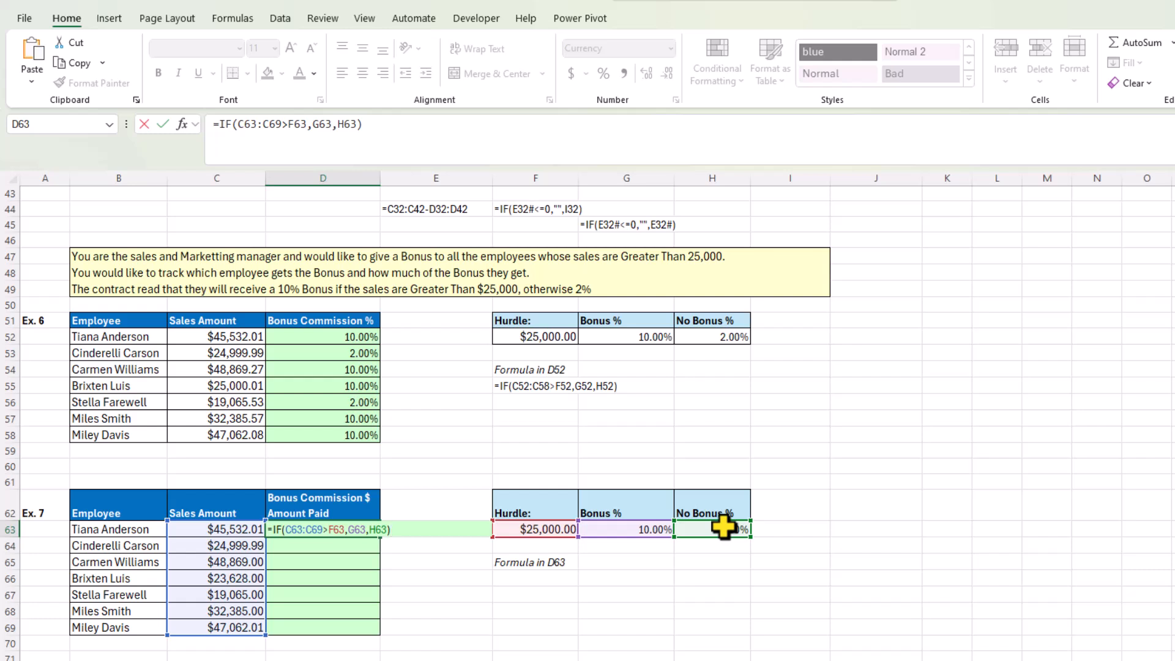
Step: Multiply the IF result in D63 by the sales amounts C63:C69 and enter the formula, keeping the cell selected
type("*")
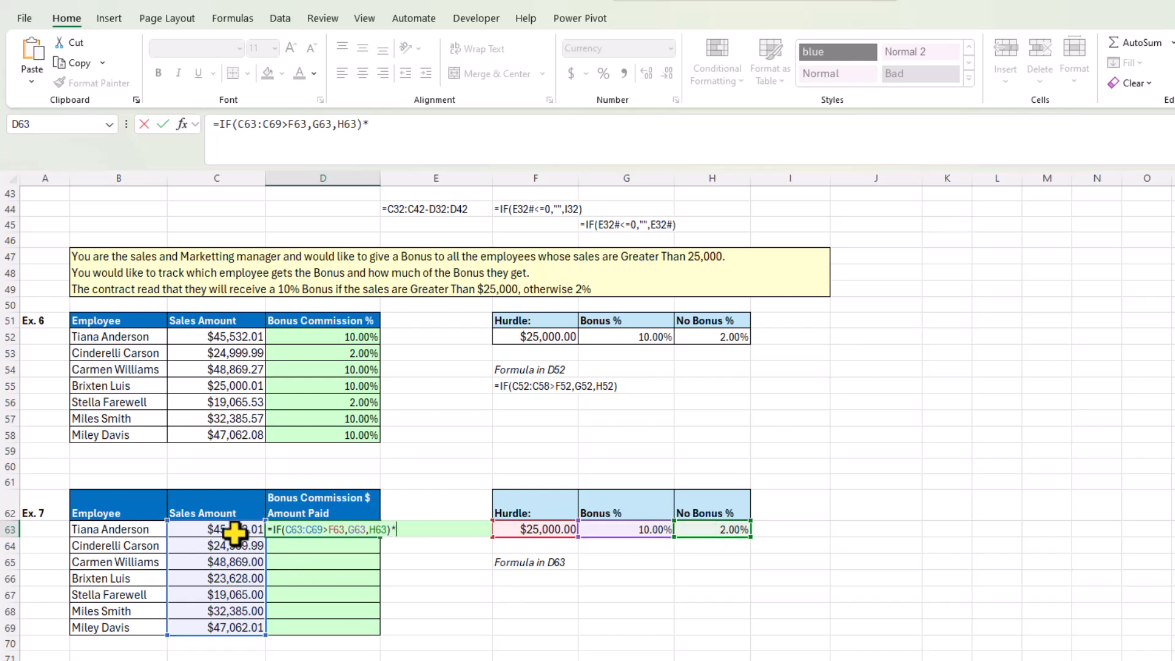
left_click_drag(227, 530, 225, 623)
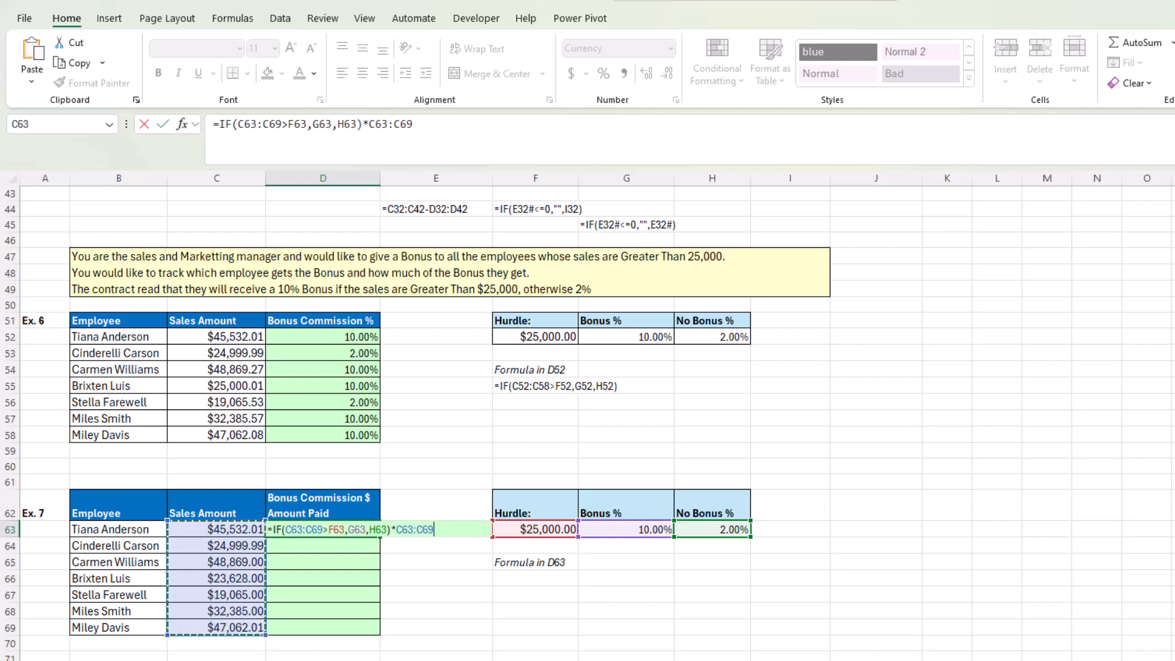
key("ctrl+Return")
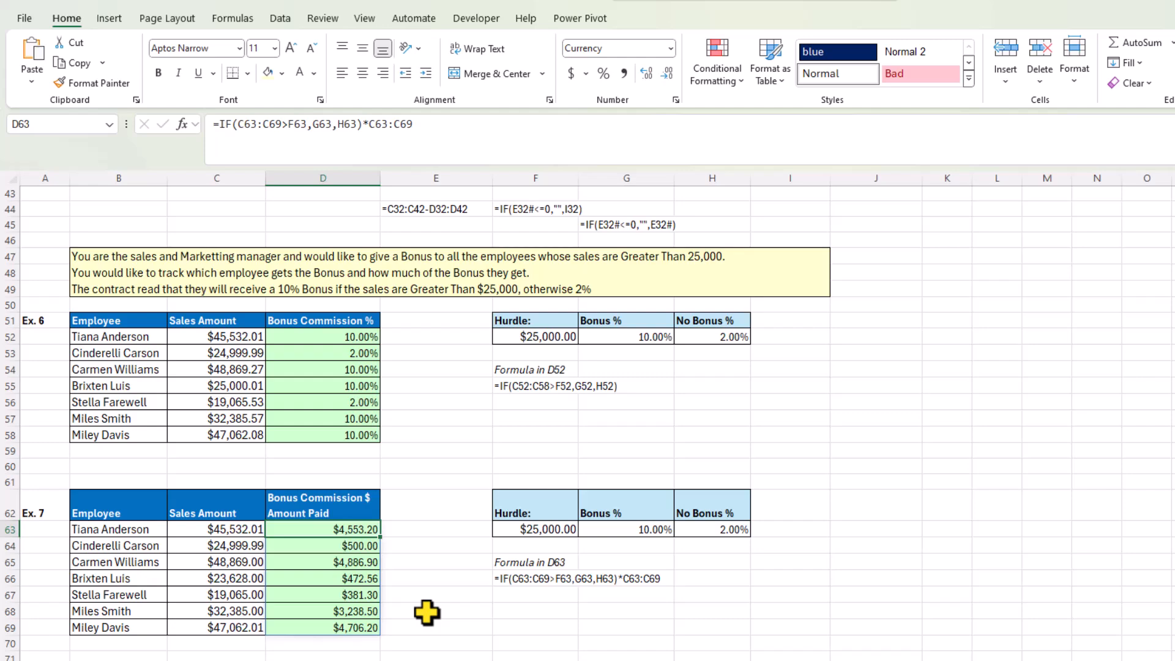
Step: Open the AND OR Logical Test sheet and start an AND formula in G10 of the Honors Roll Eligible? column
scroll(427, 611, "up", 14)
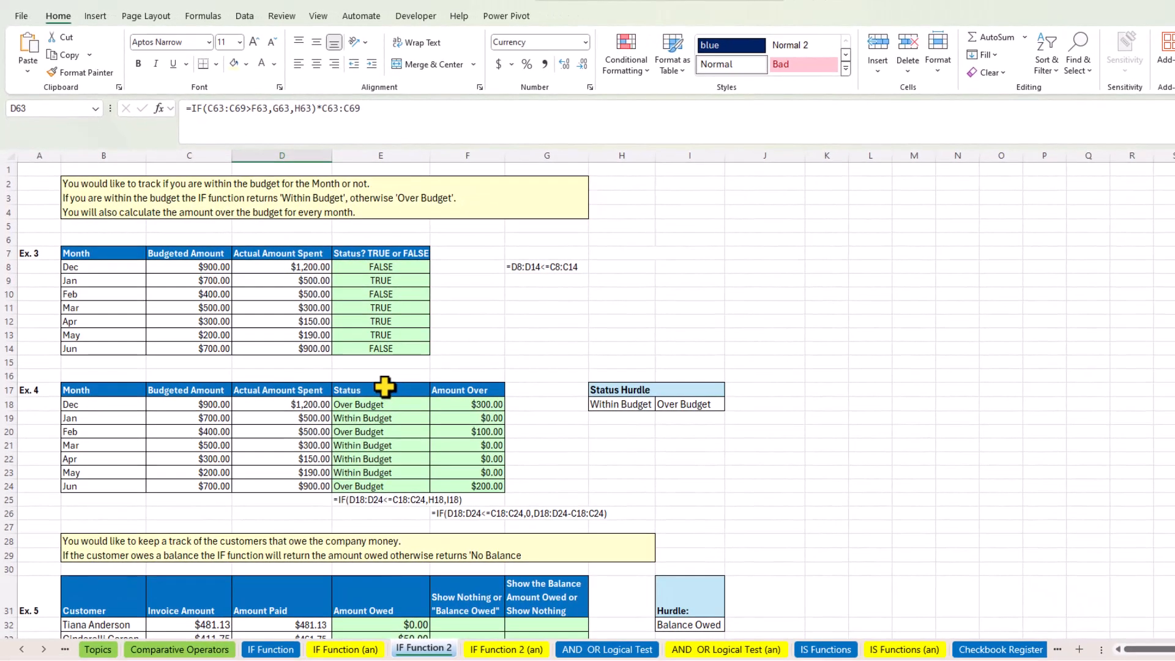
left_click(599, 652)
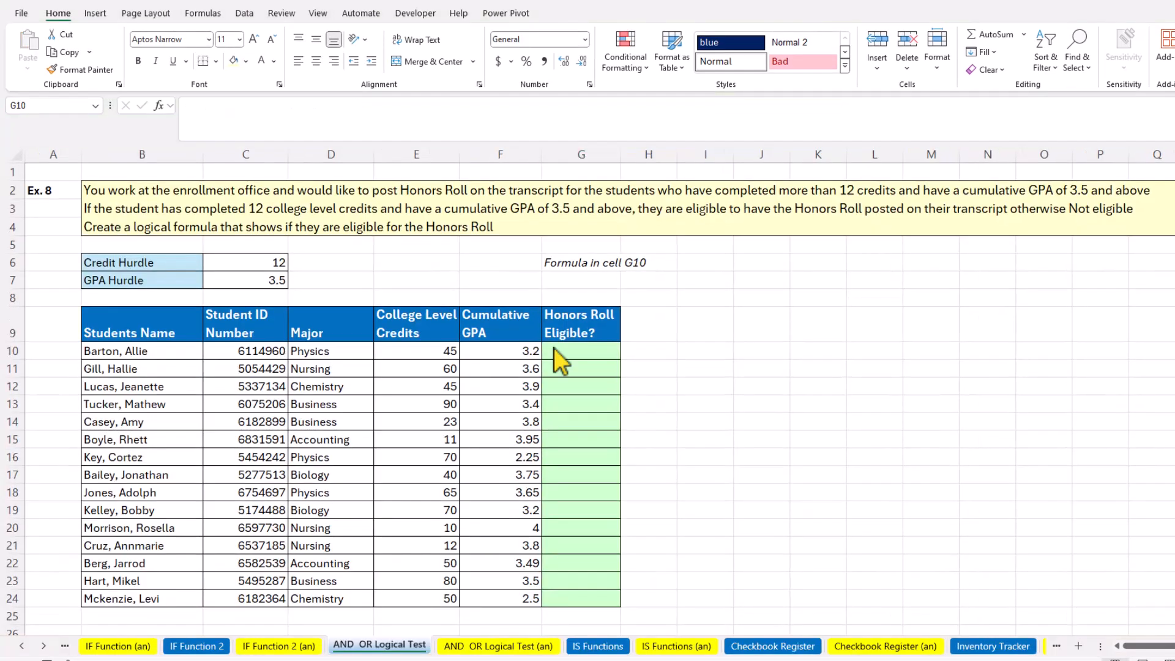
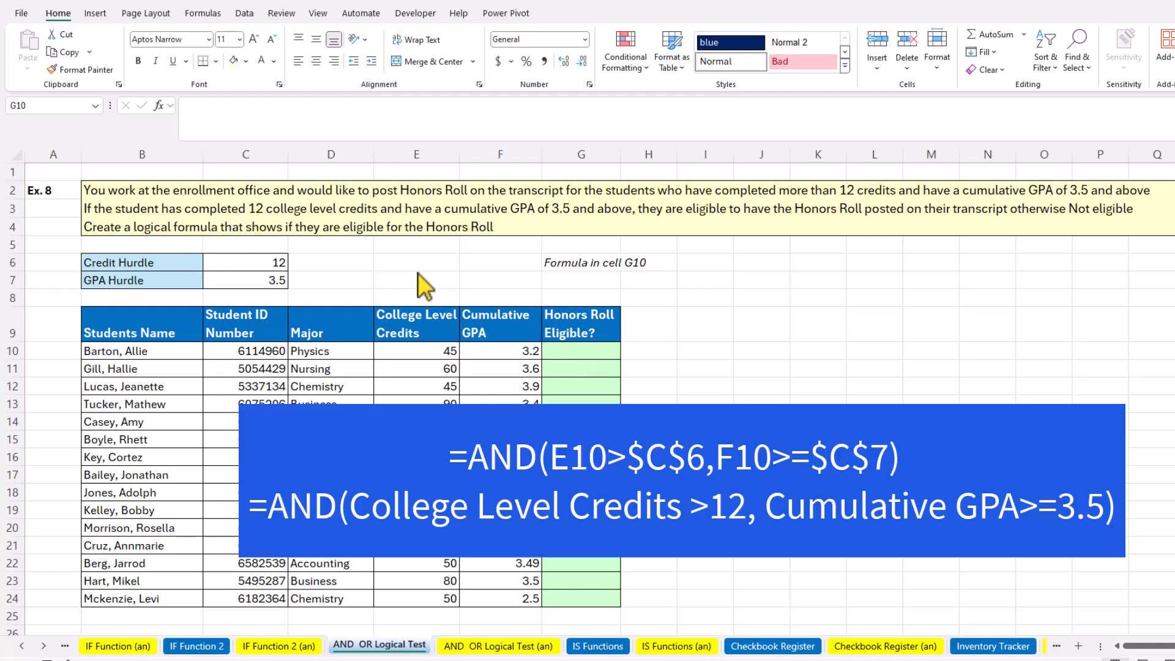
left_click(588, 350)
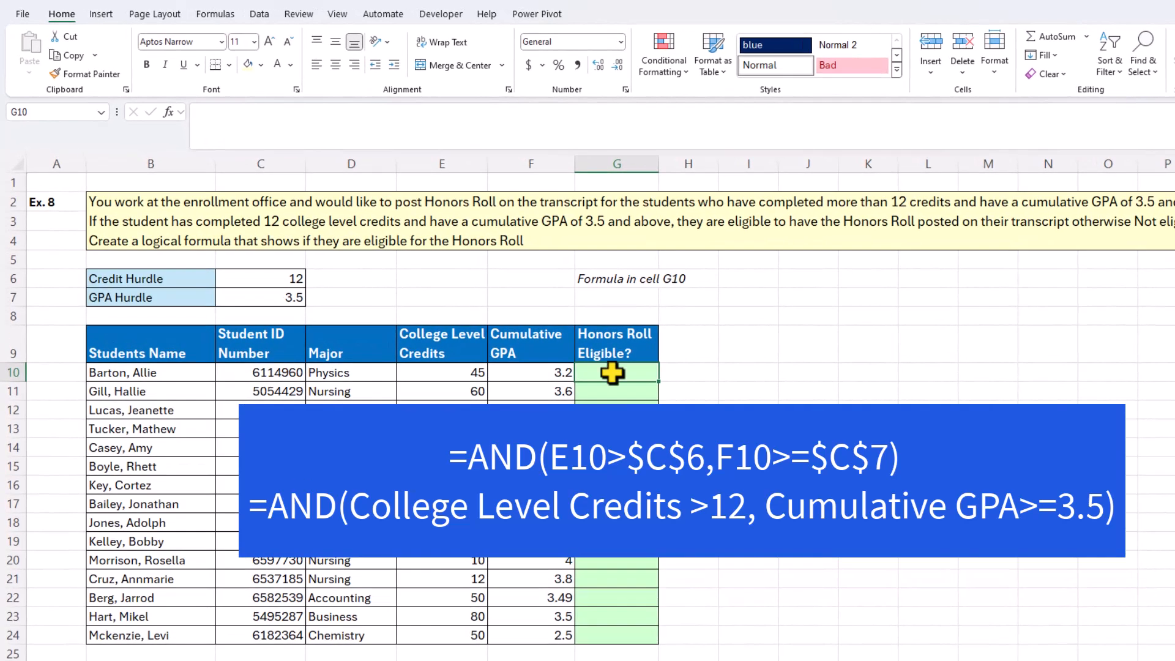
type("=and")
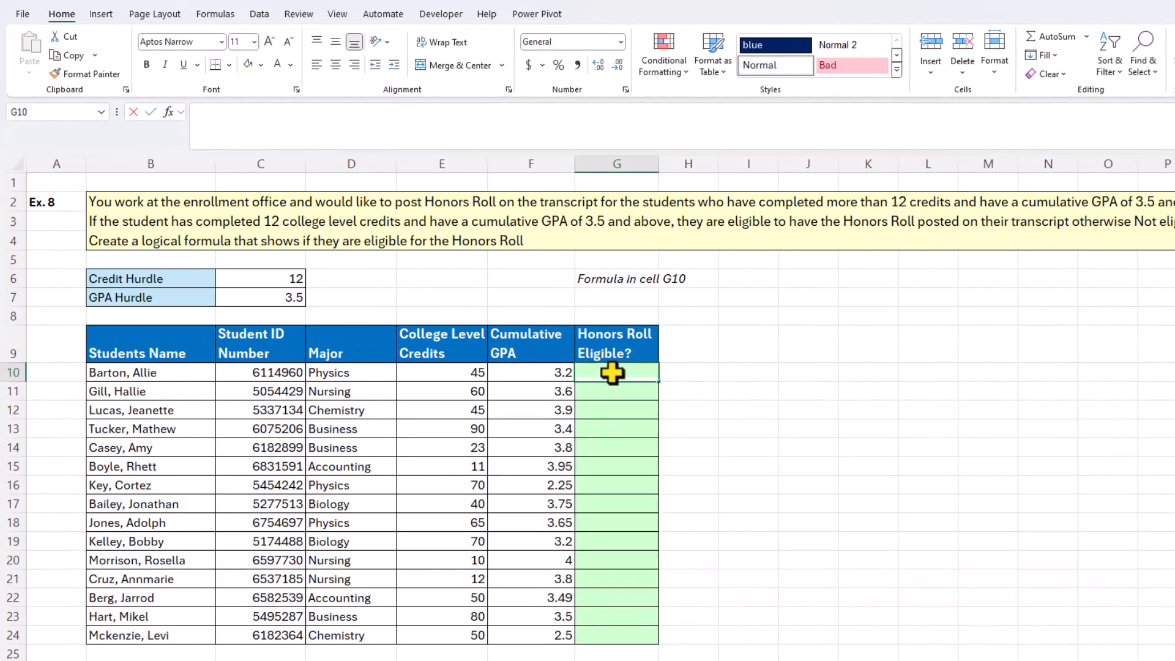
key("BackSpace")
key("BackSpace")
key("BackSpace")
type("AND")
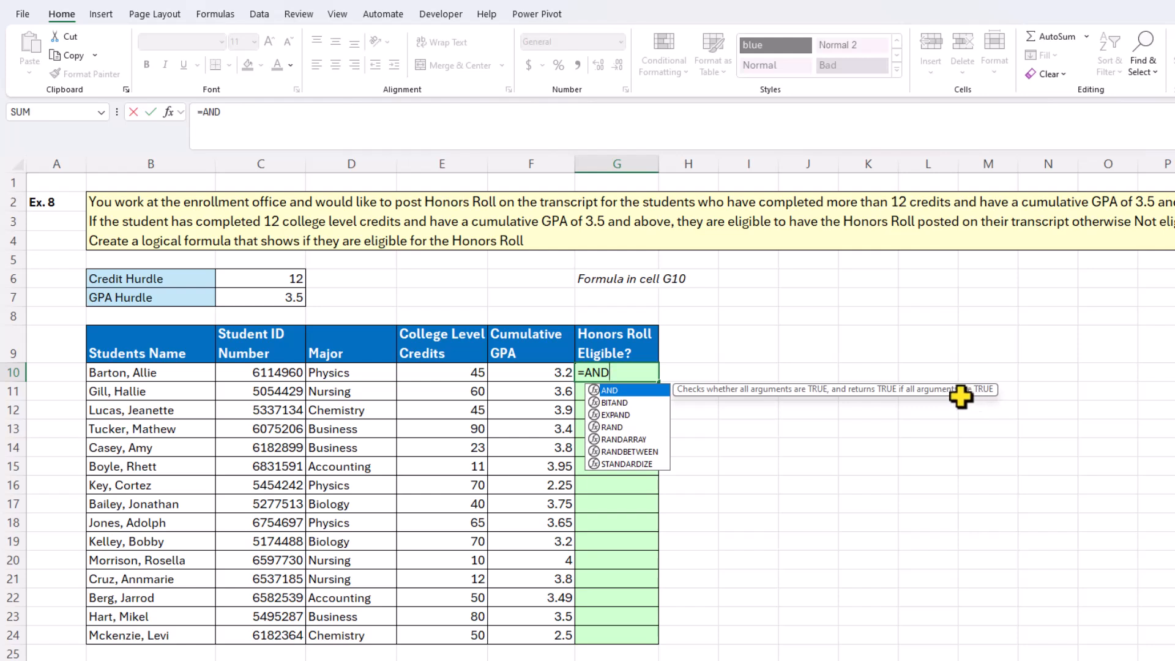
type("(")
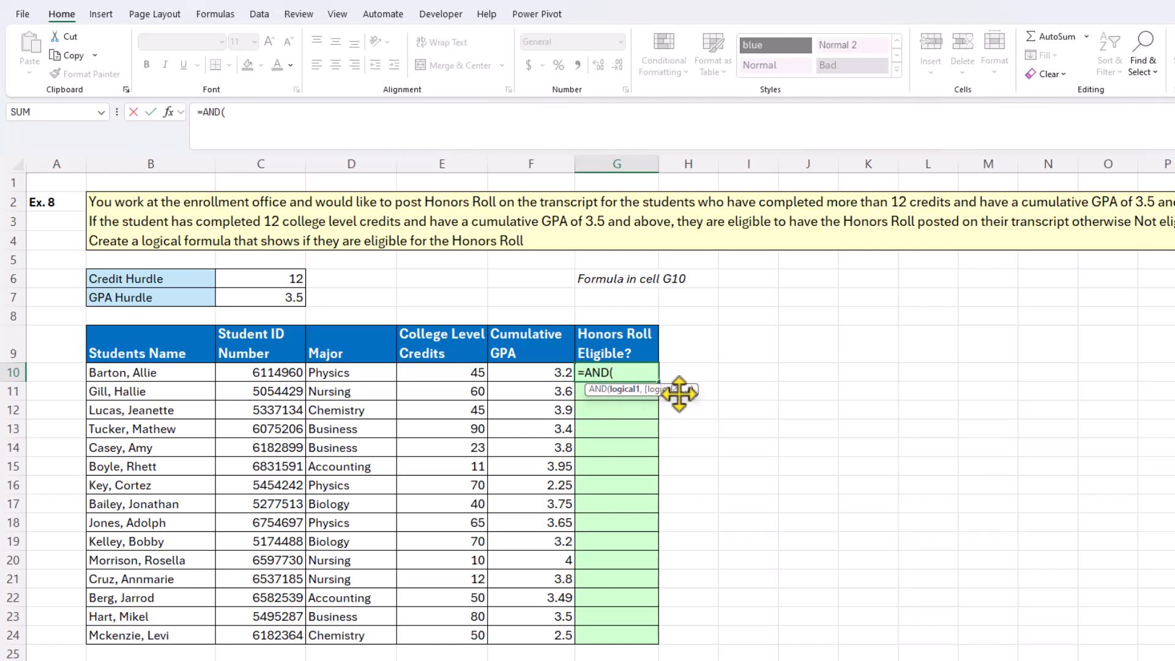
Step: Give the AND function in G10 the first logical test E10>$C$6, with the Credit Hurdle reference absolute
left_click(457, 373)
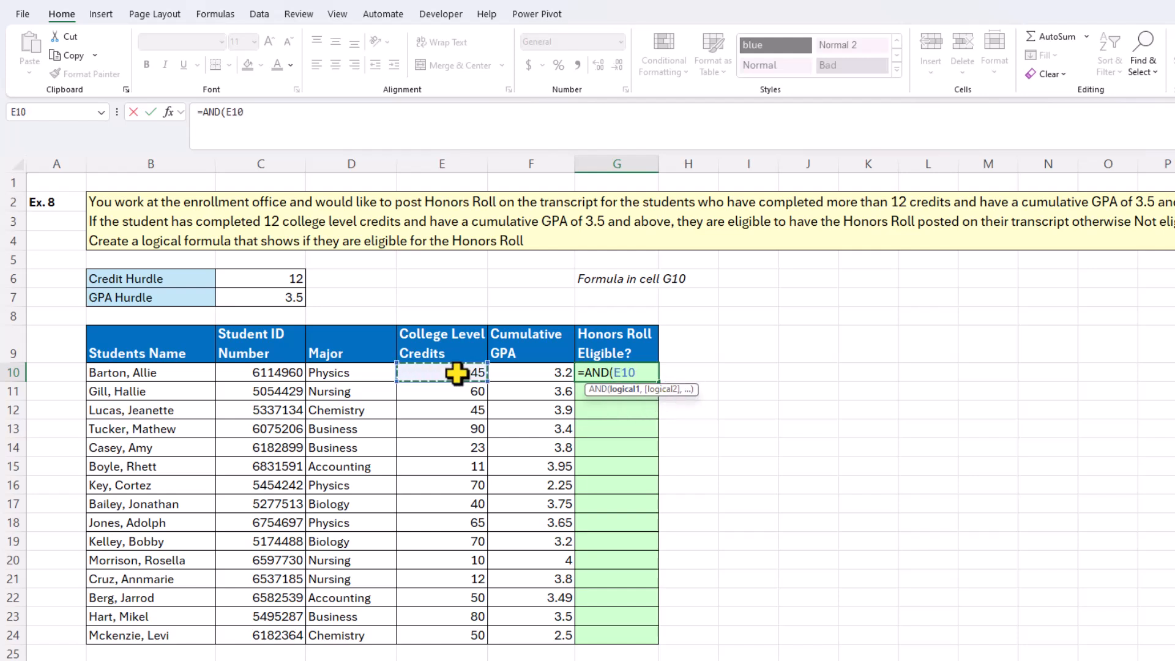
type(">")
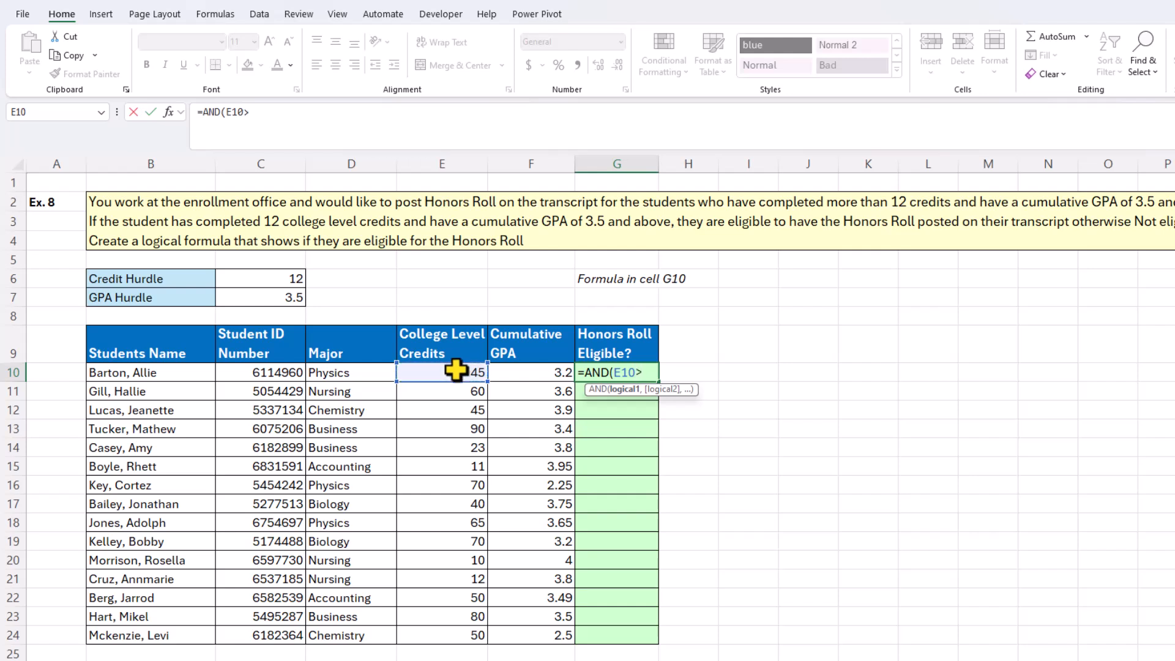
left_click(283, 280)
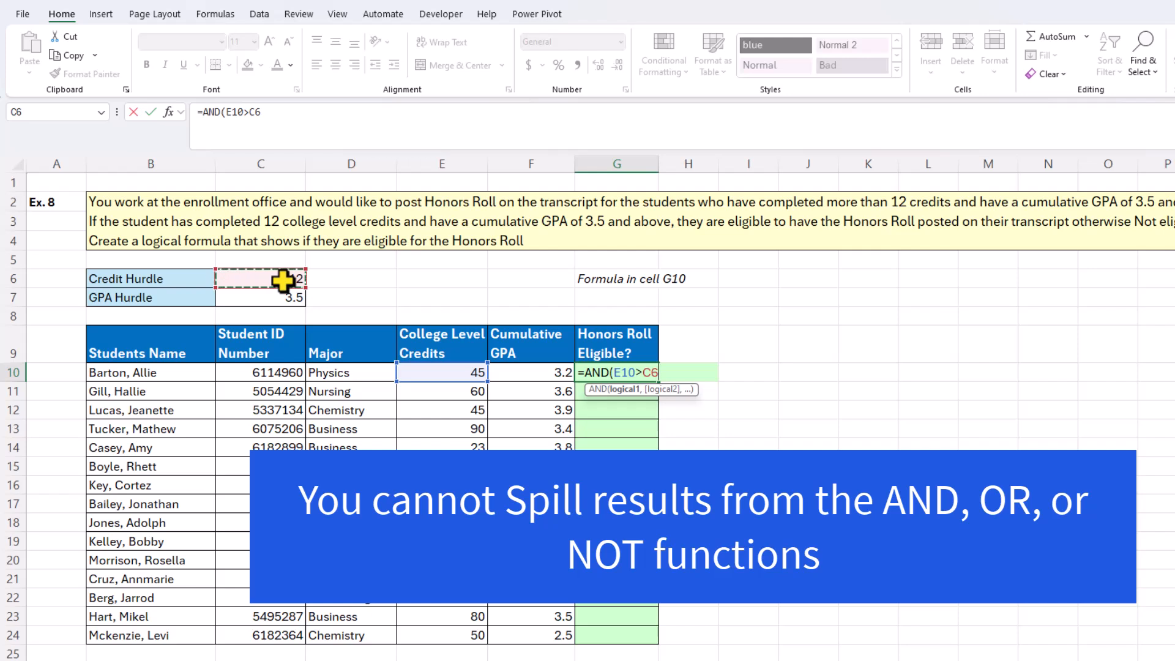
key("F4")
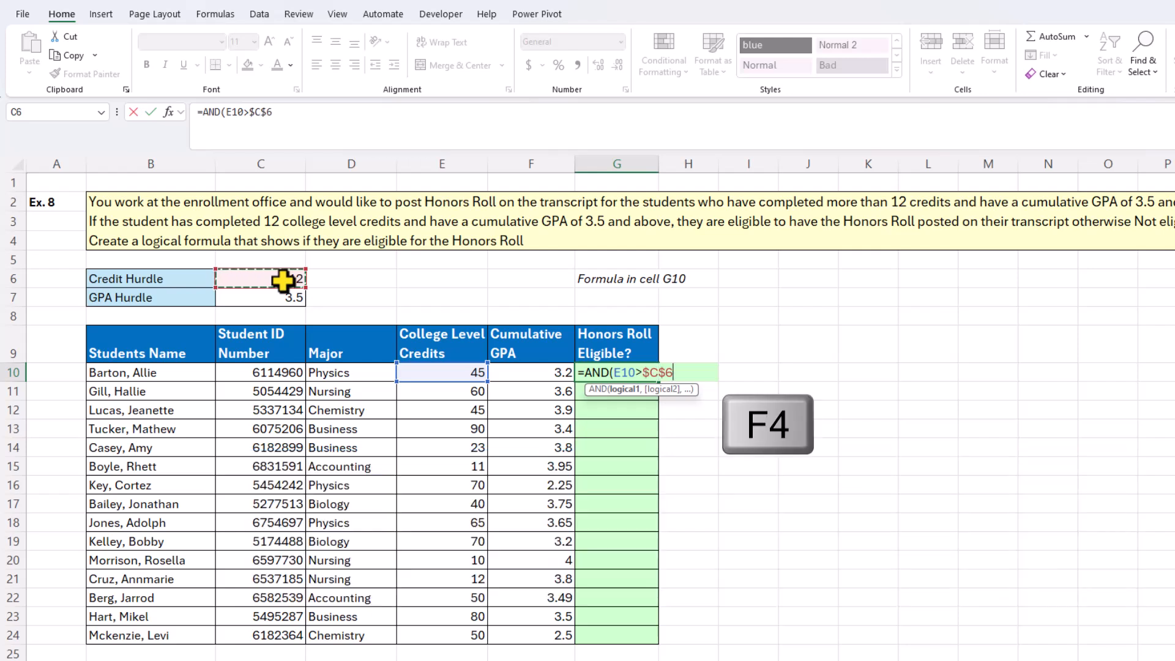
type(",")
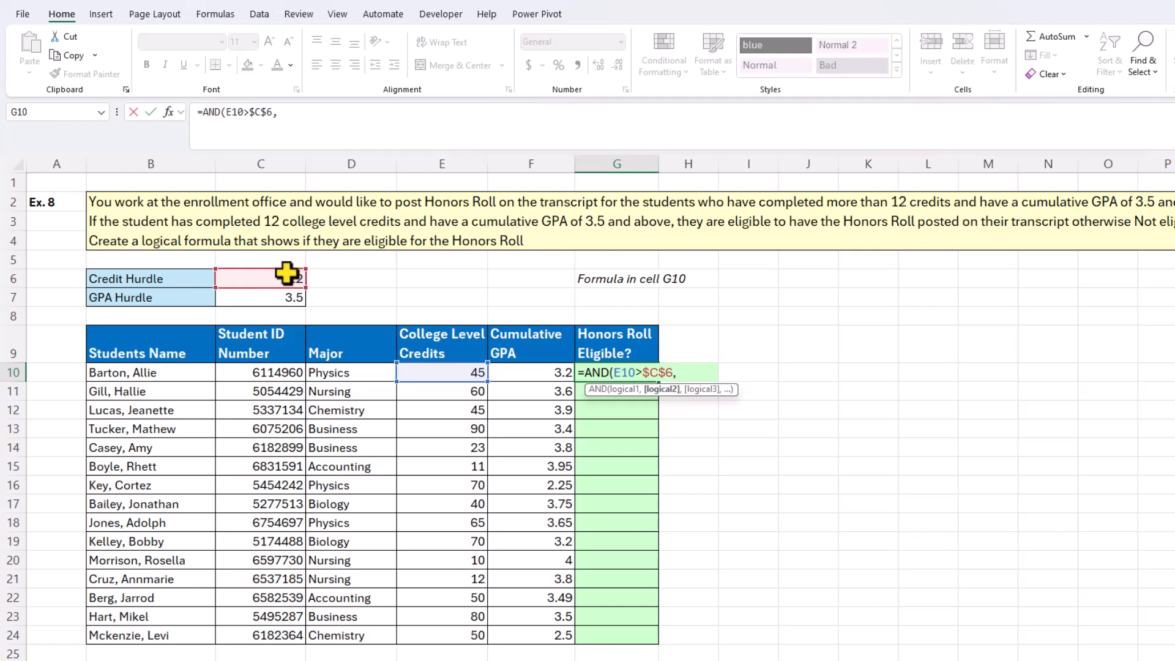
Step: Add F10>=$C$7 as the second logical test in G10, enter the formula and fill it down to G24
left_click(543, 373)
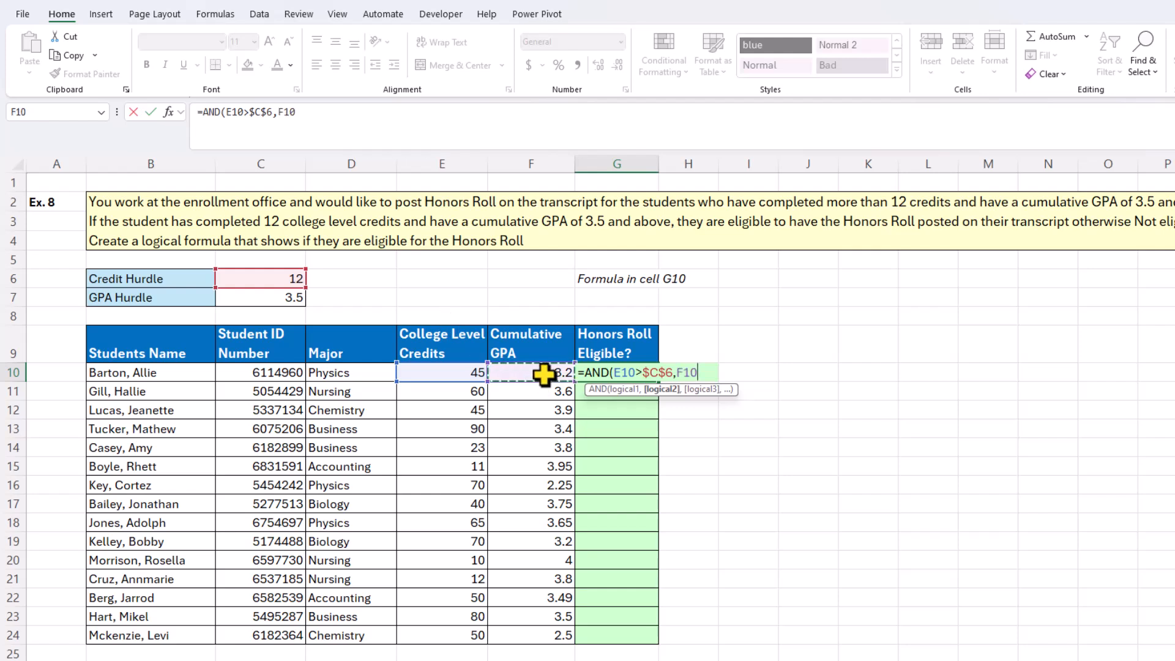
type(">=")
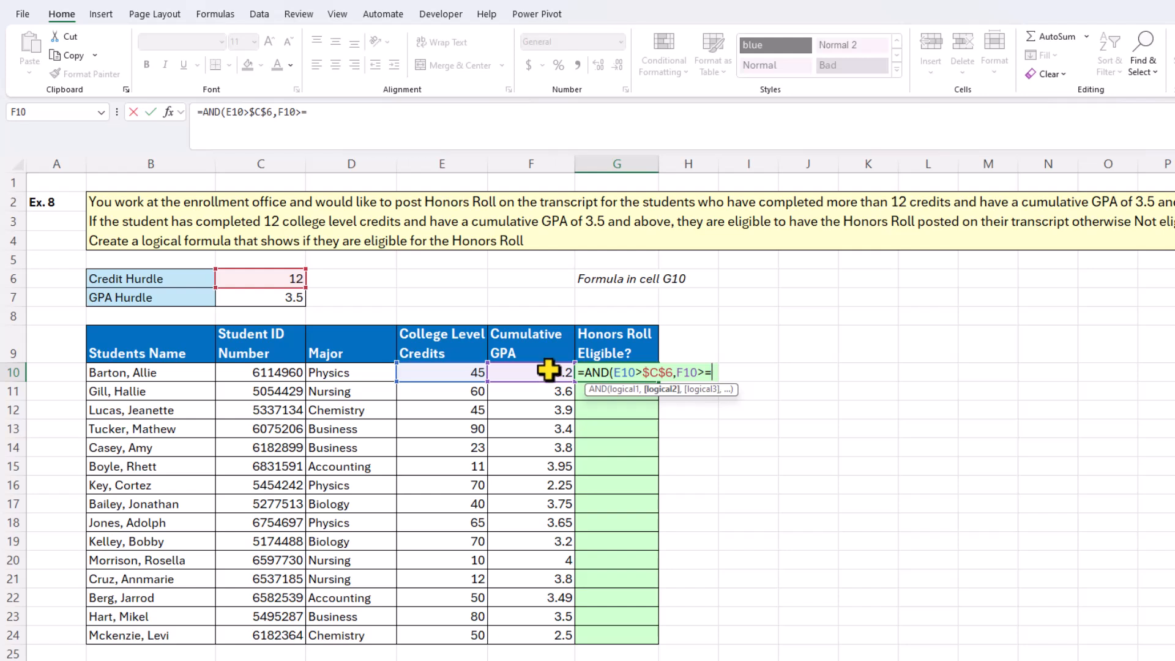
left_click(256, 299)
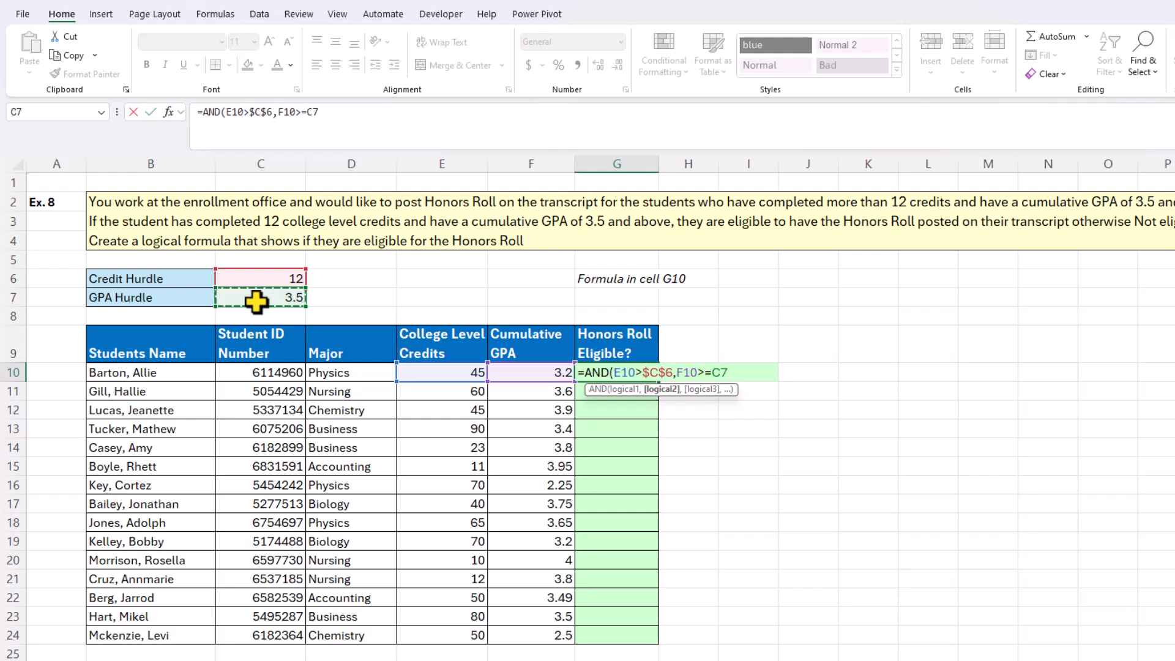
key("F4")
type(")")
key("ctrl+Return")
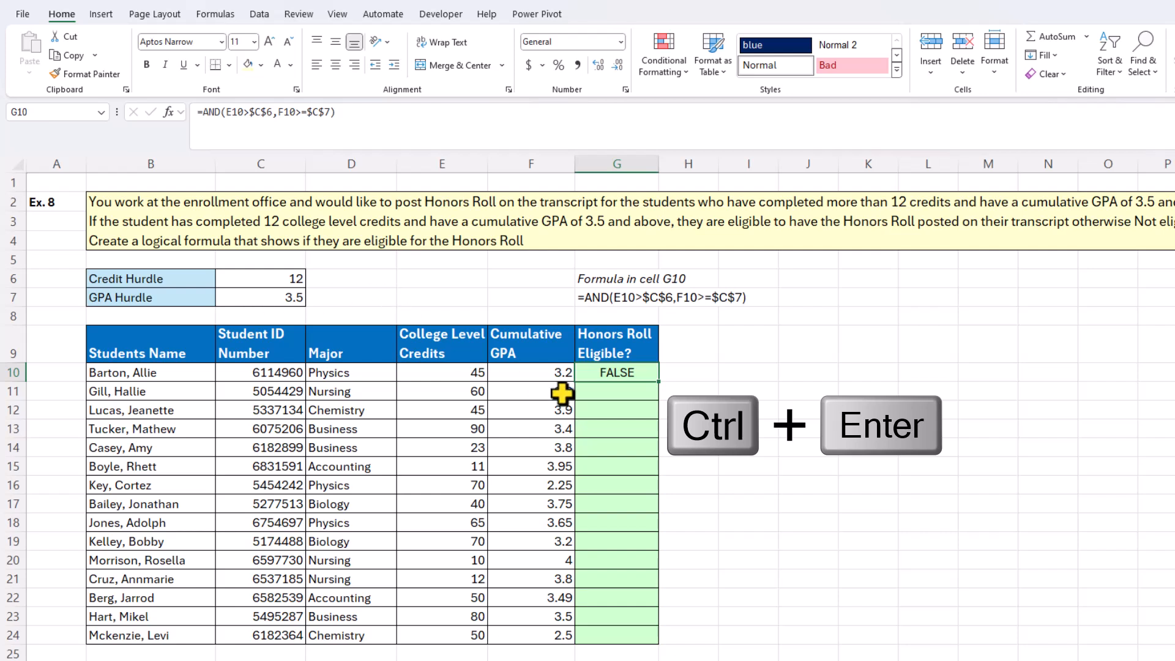
double_click(661, 385)
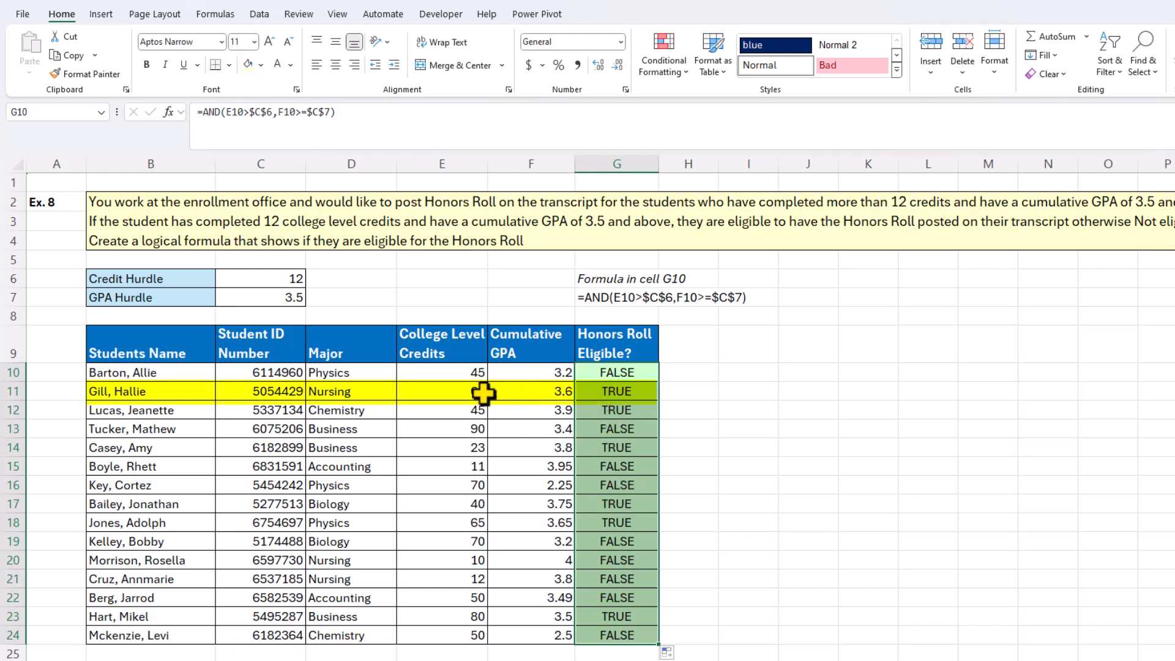
Step: Check the credits, GPA and eligibility results in rows 11 and 16, and review the formula in G10
left_click_drag(451, 392, 569, 396)
left_click(618, 393)
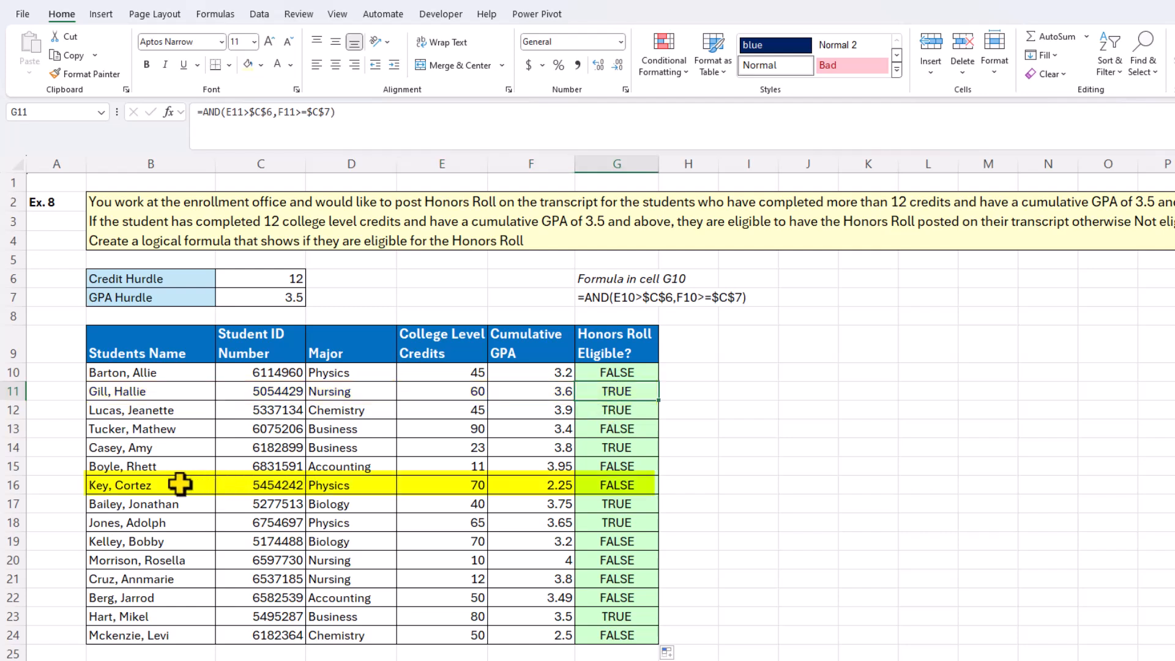
left_click_drag(113, 485, 615, 491)
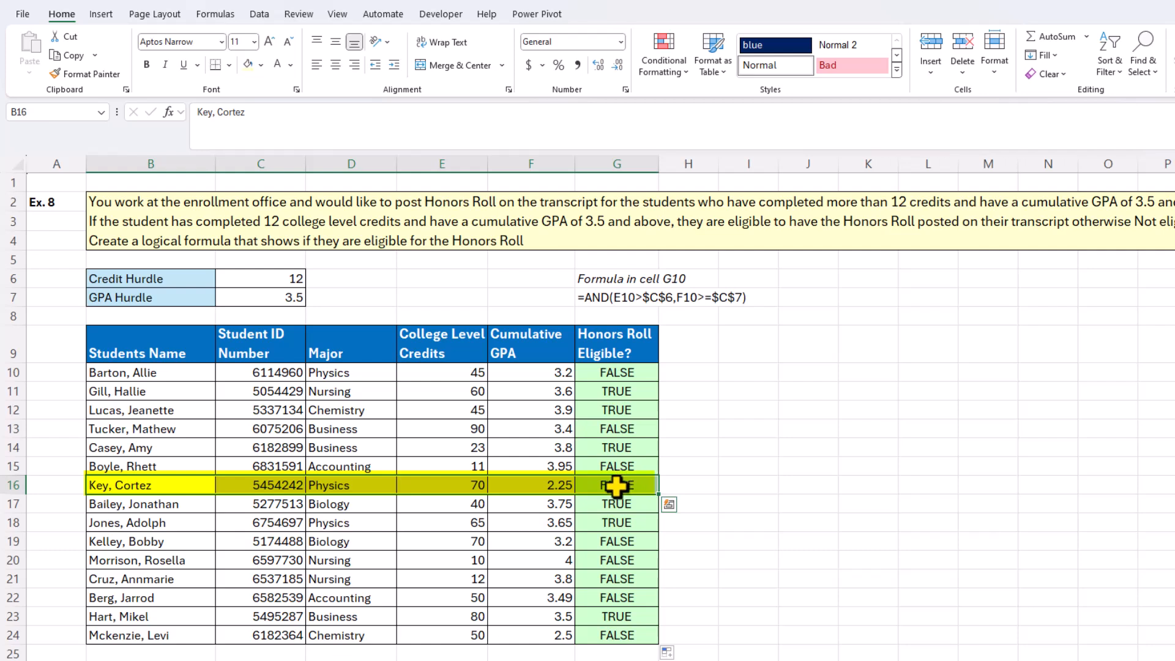
left_click(618, 373)
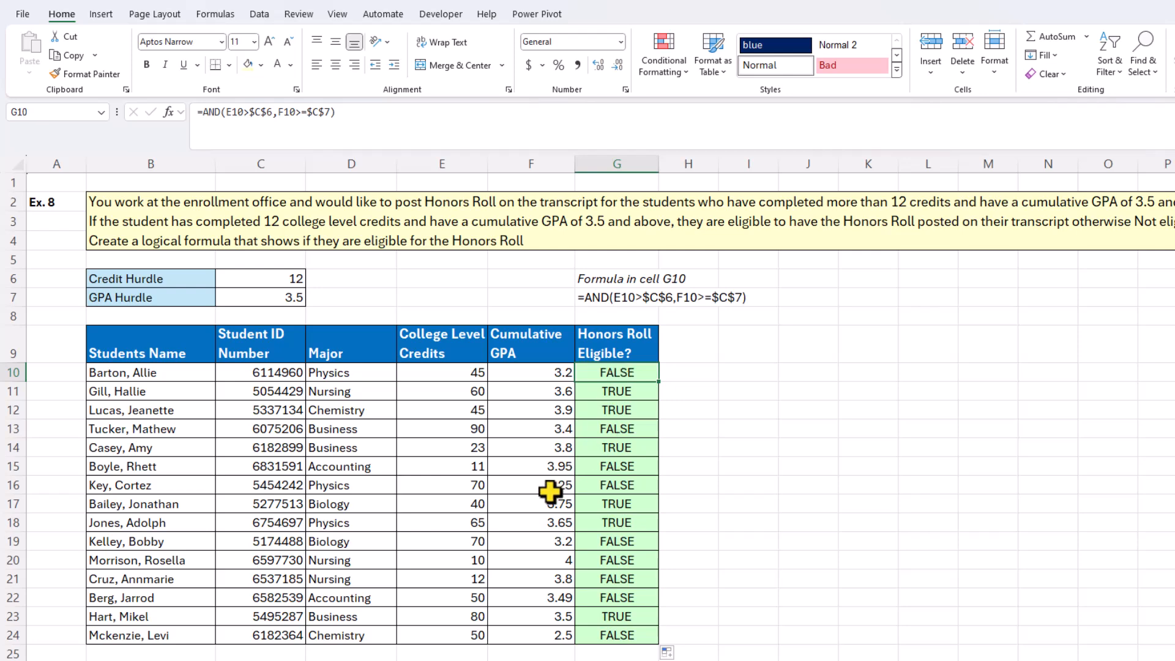
Step: Edit the Ex. 9 instruction in B29 to begin with "Create an OR logical formula"
scroll(523, 497, "down", 4)
scroll(524, 495, "down", 5)
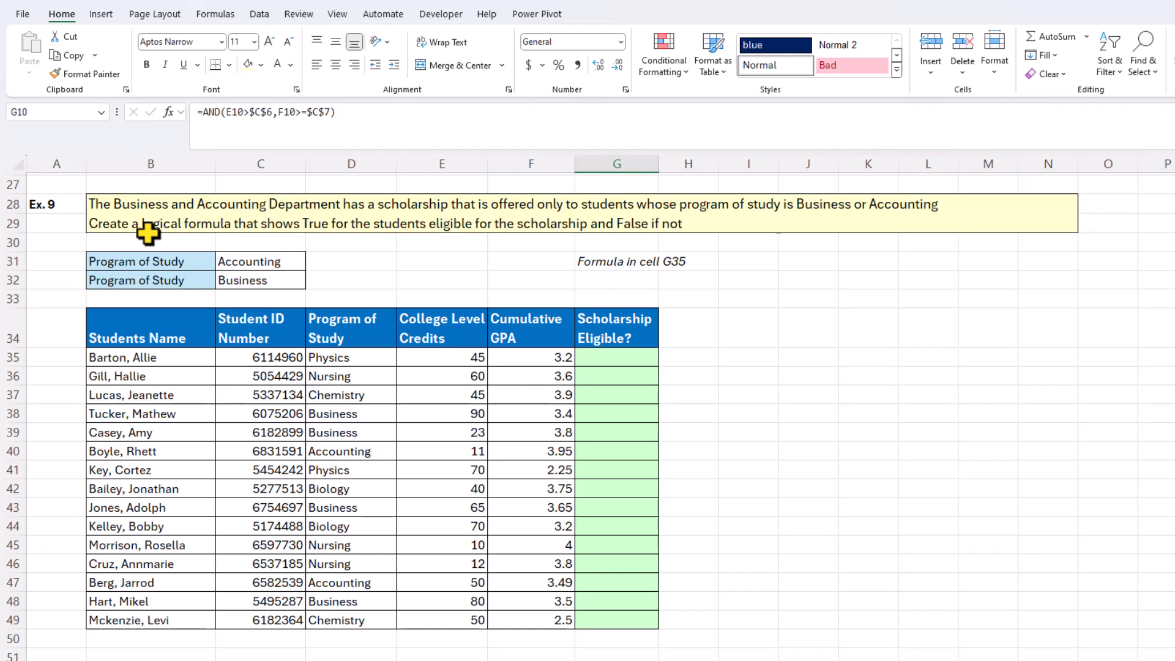
left_click(111, 228)
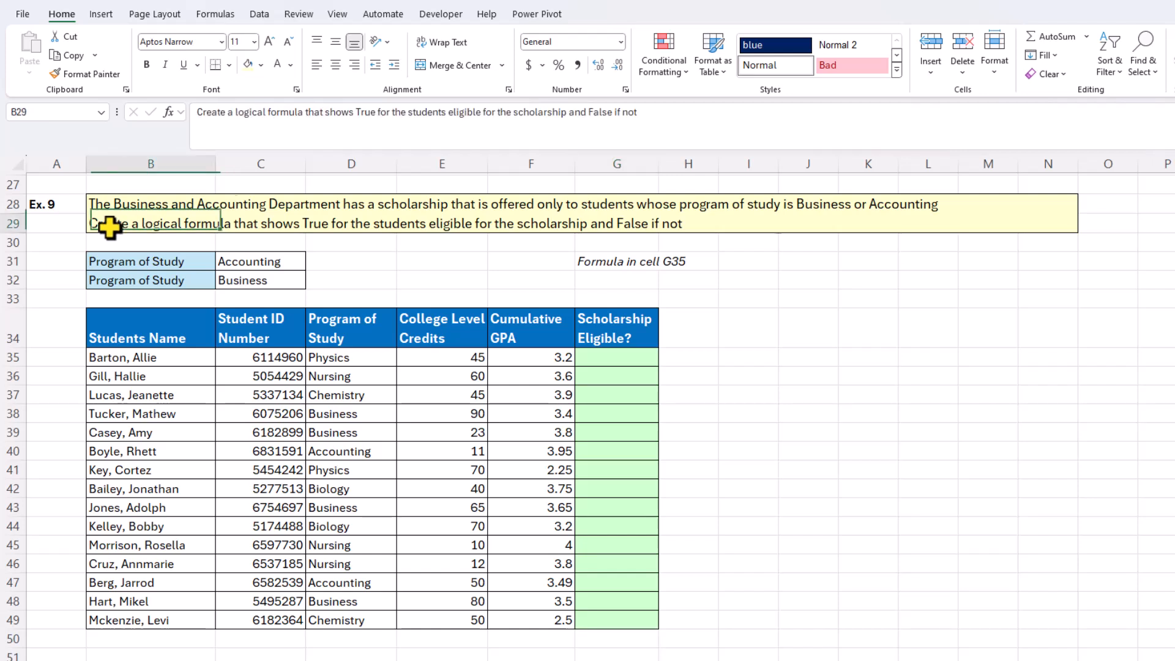
left_click(233, 113)
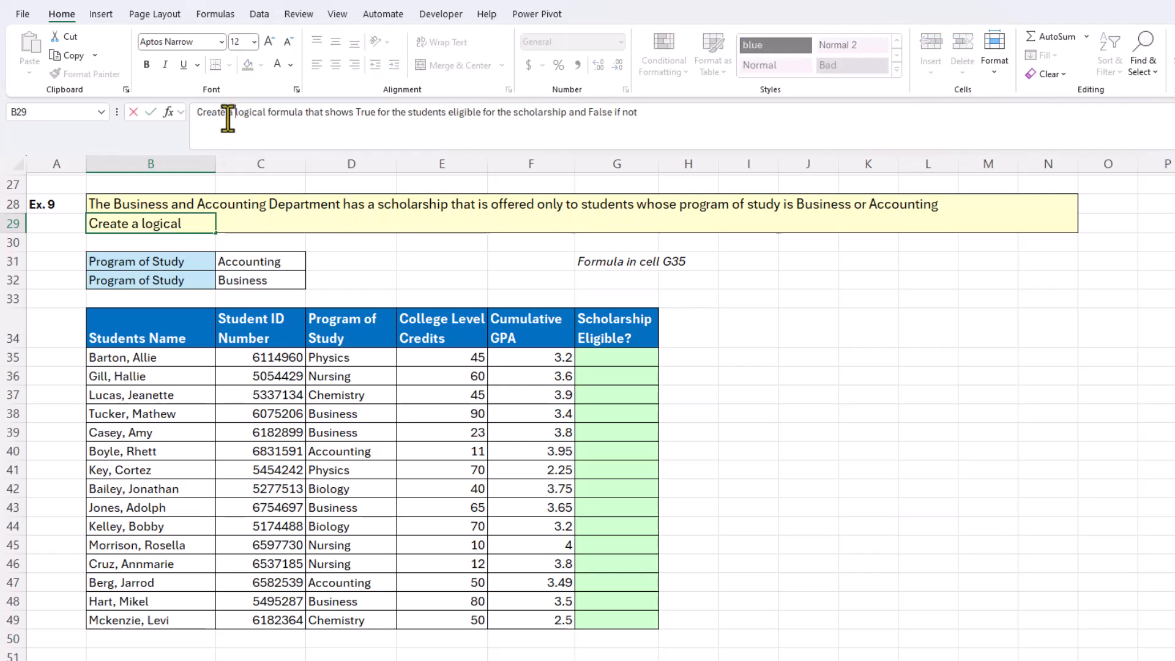
type("n OR")
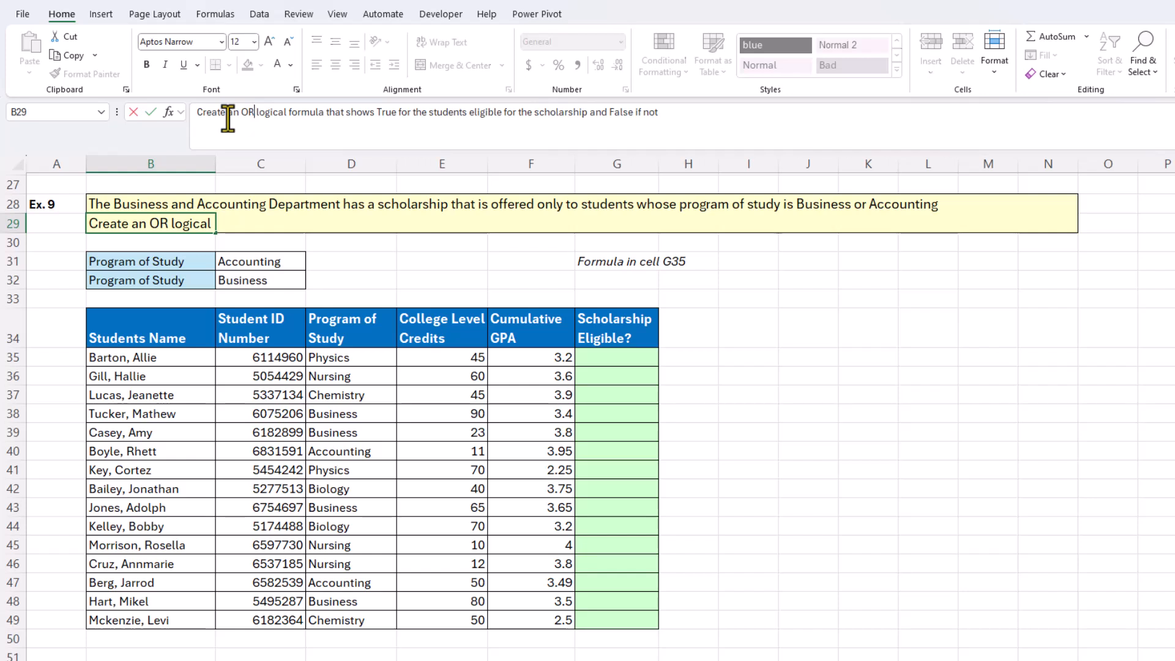
key("ctrl+Return")
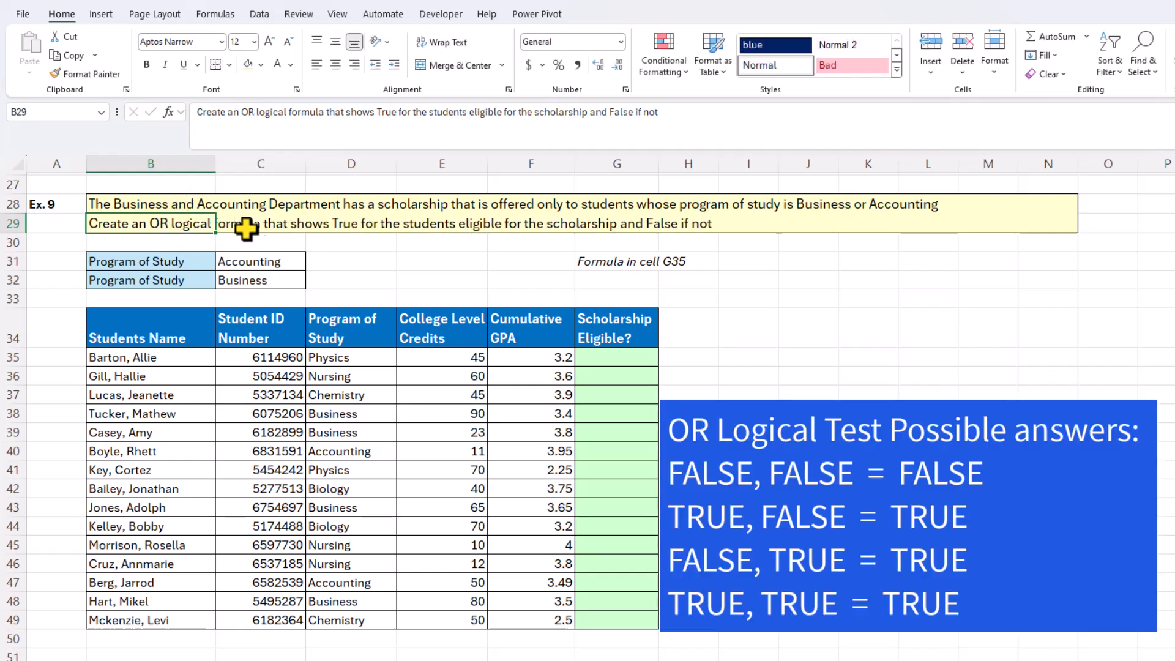
left_click(354, 267)
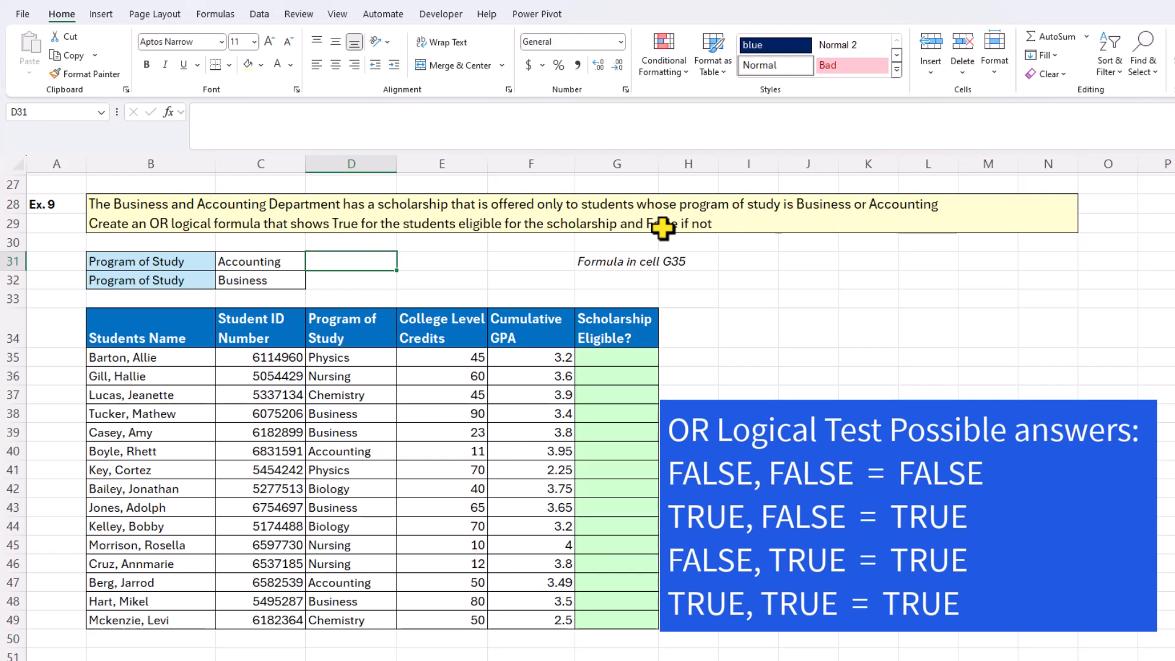
Step: Start an OR formula in G35 of the Scholarship Eligible? column with the first logical test D35=$C$31
left_click(615, 356)
type("=")
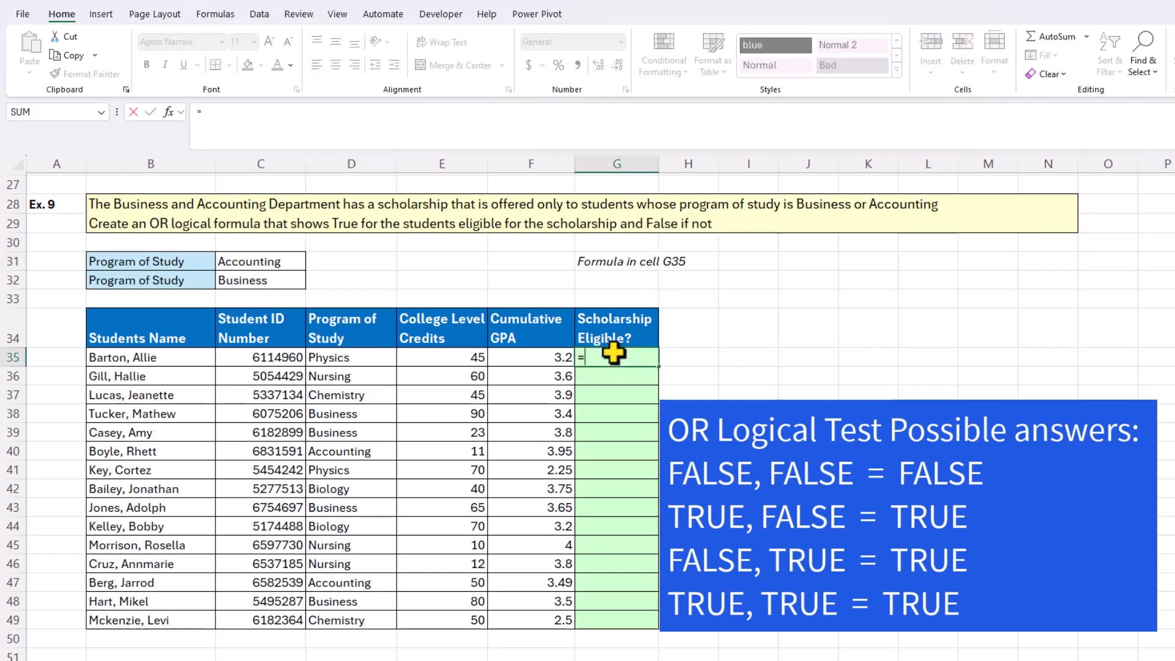
type("or")
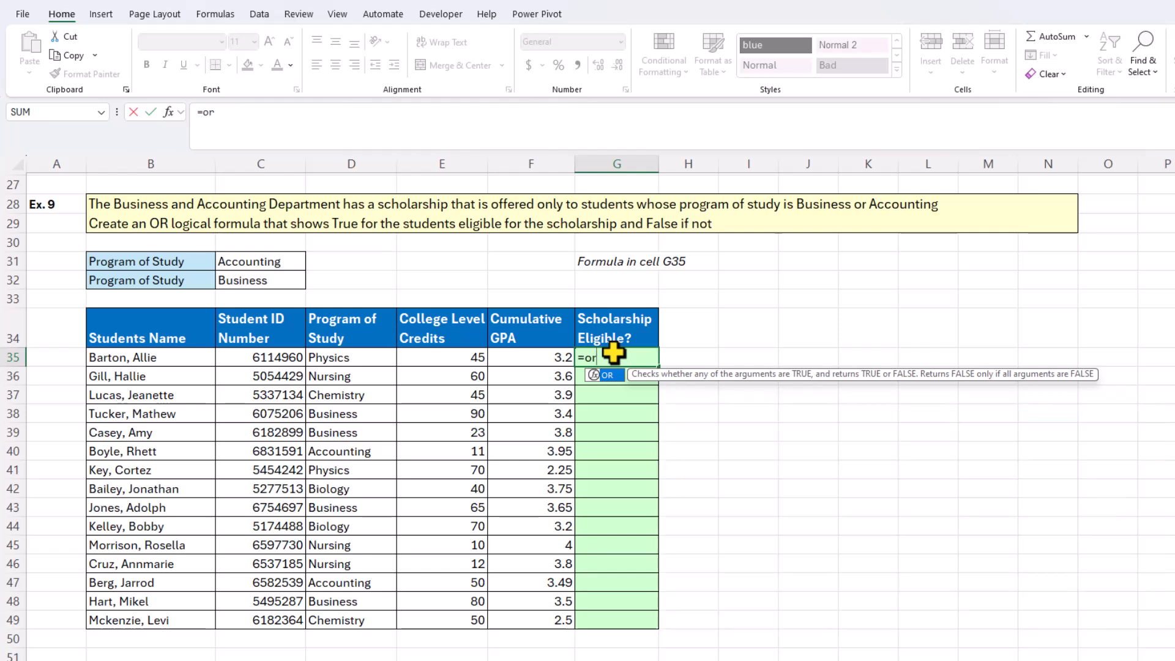
key("Tab")
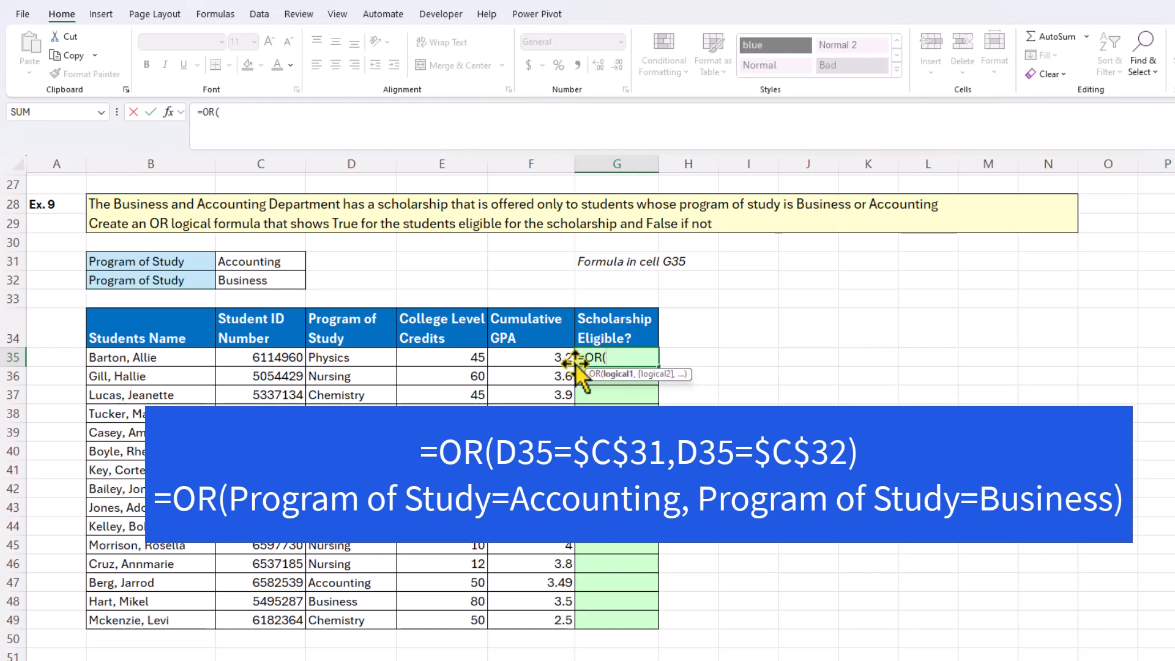
left_click(345, 361)
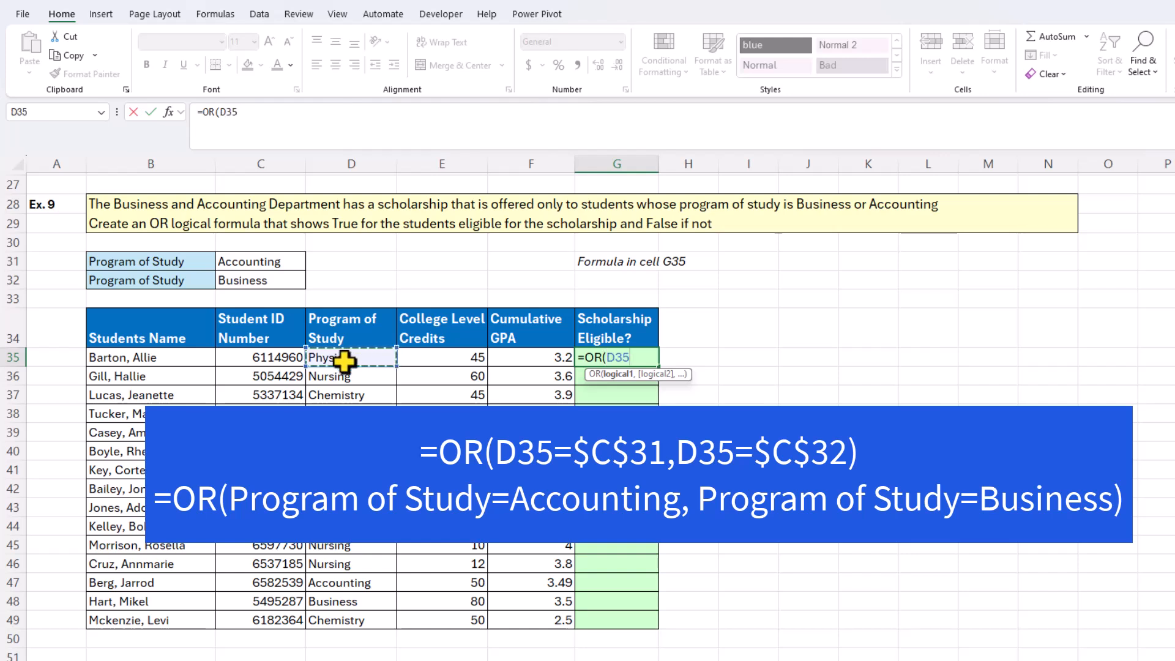
type("=")
left_click(243, 260)
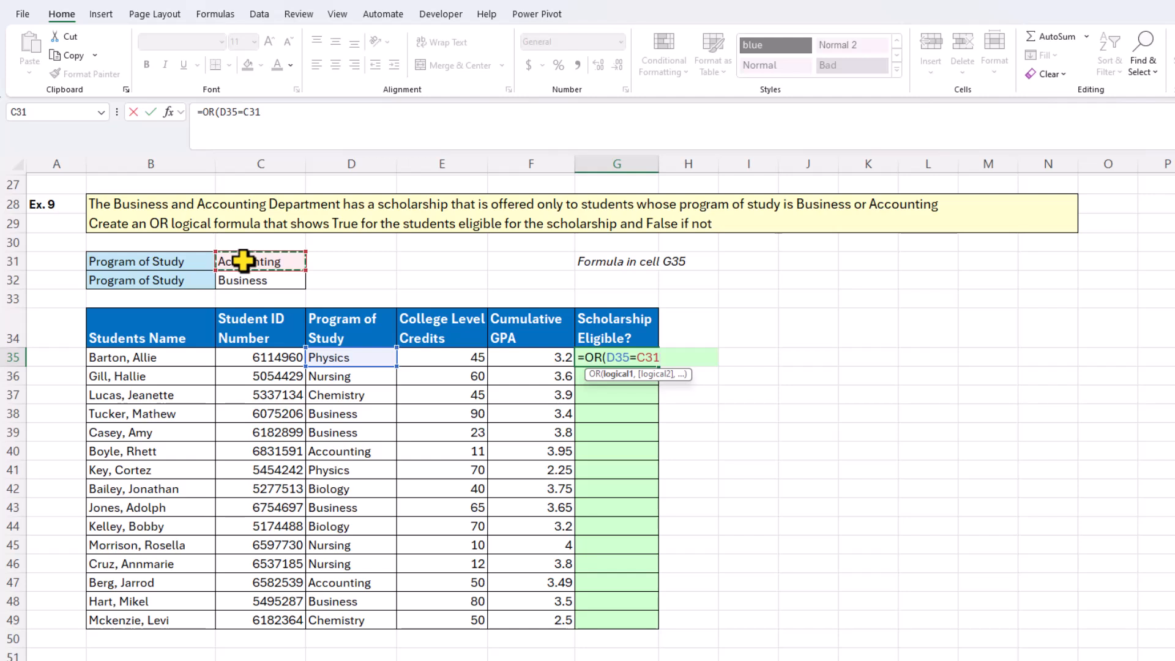
key("F4")
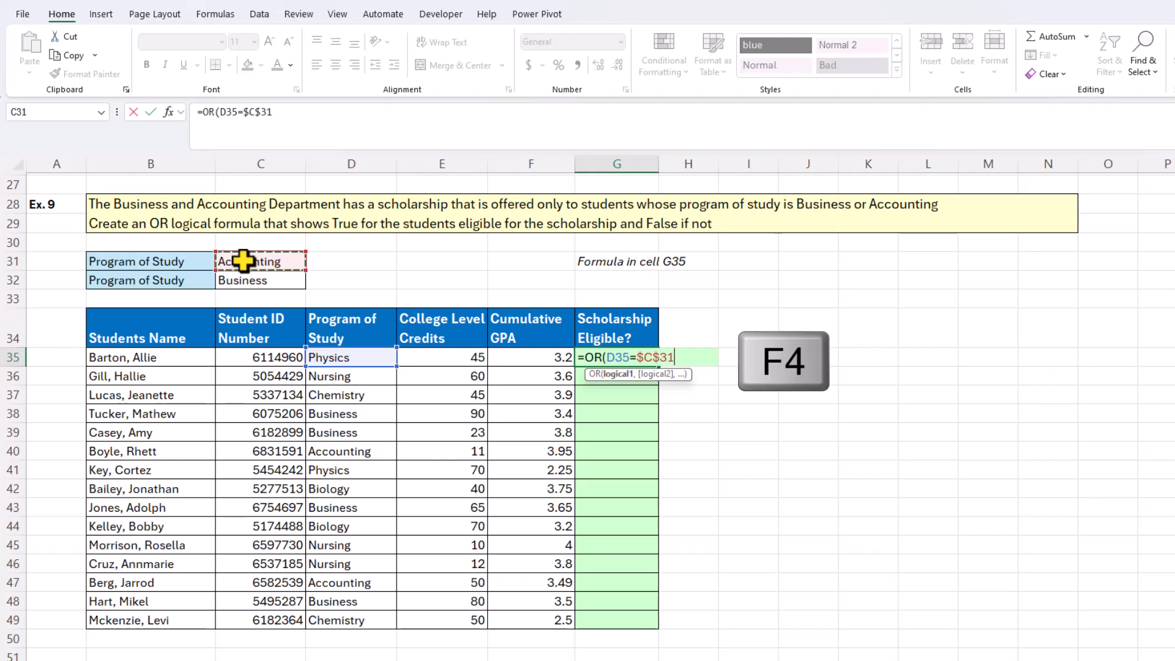
type(",")
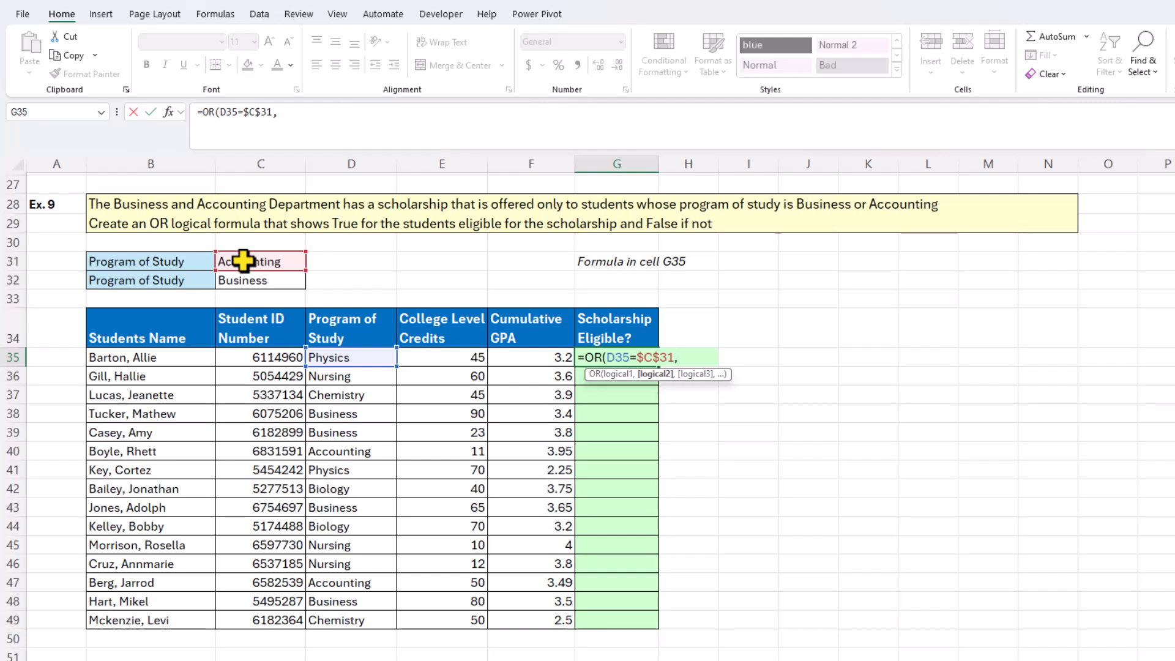
Step: Complete the OR formula in G35 with the second logical test D35=$C$32, enter it and fill it down to G49
type("=")
left_click(263, 278)
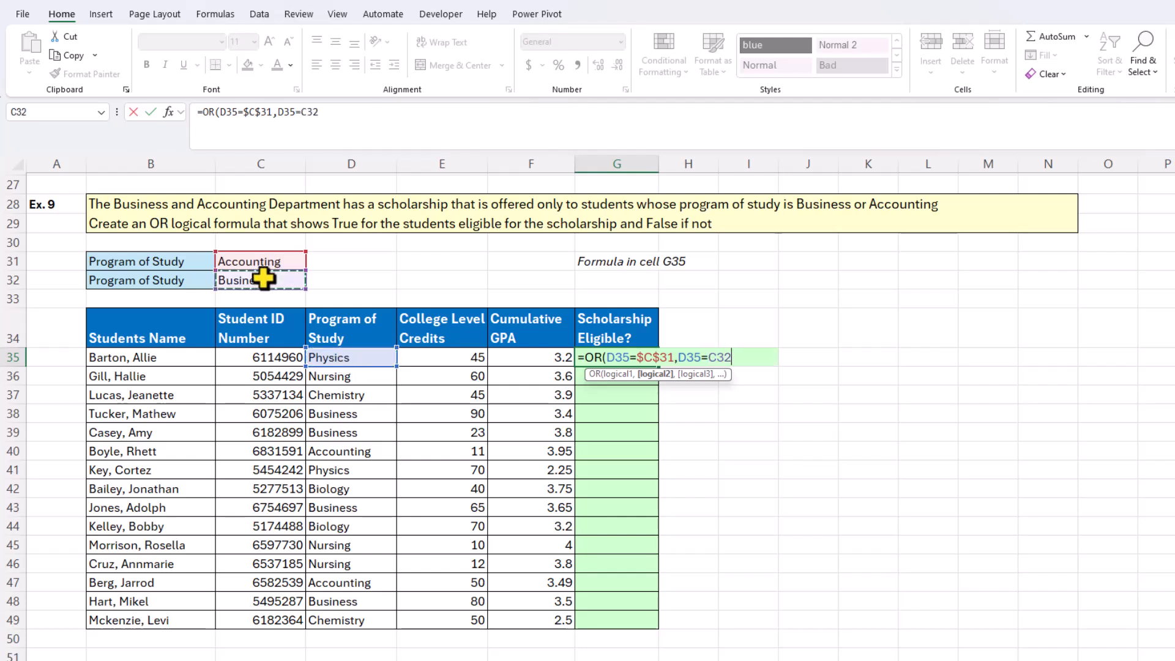
key("F4")
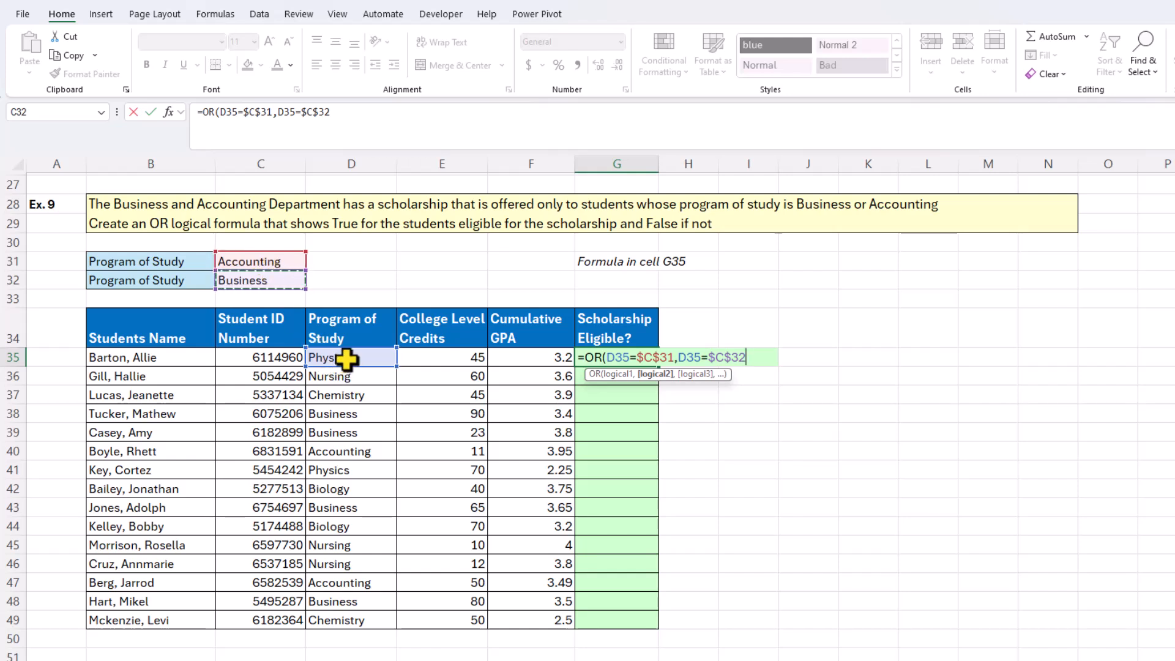
type(")")
key("ctrl+Return")
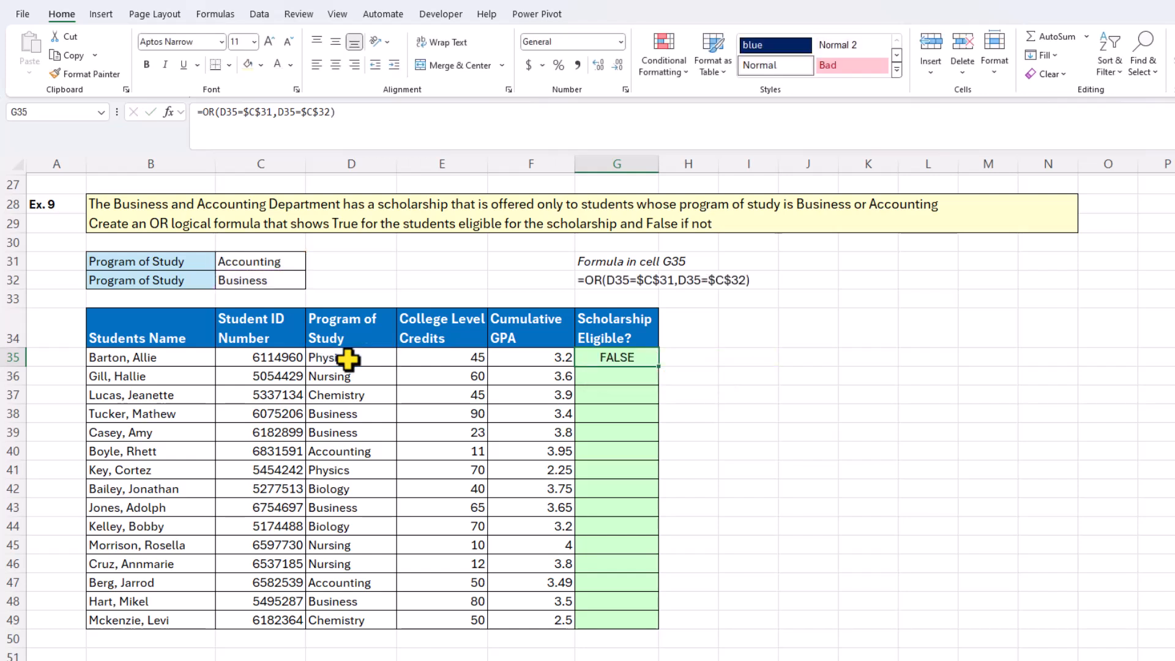
double_click(659, 367)
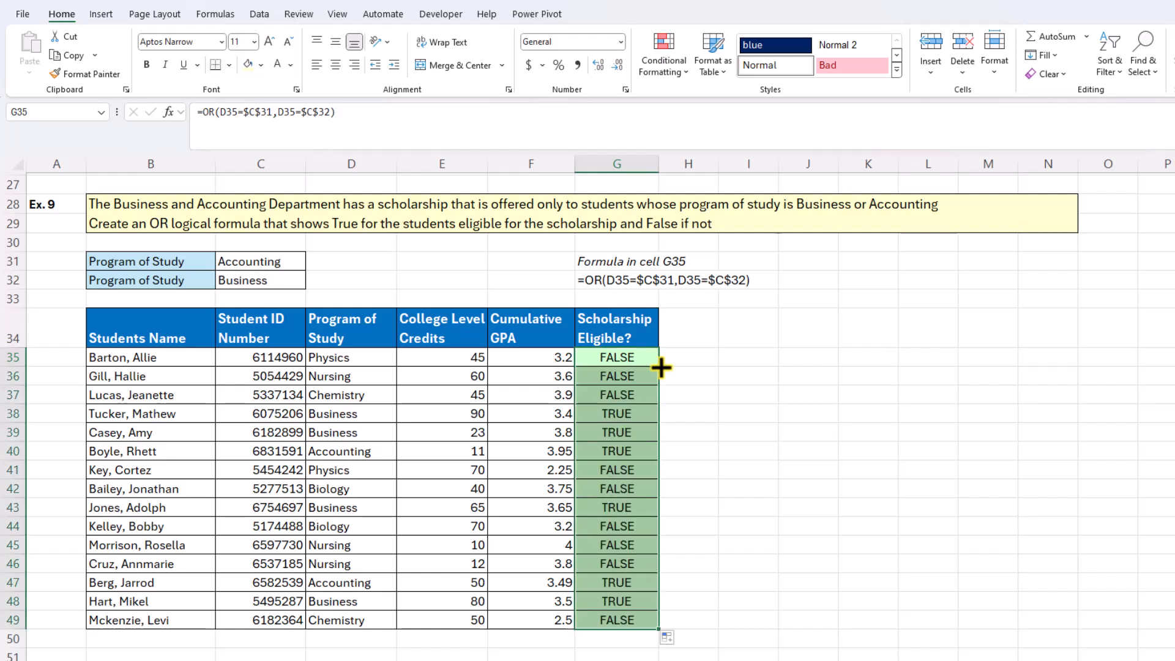
Step: Check the program of study and eligibility results in rows 38, 40 and 42, and review the formula in G35
left_click(324, 415)
left_click_drag(416, 422, 621, 418)
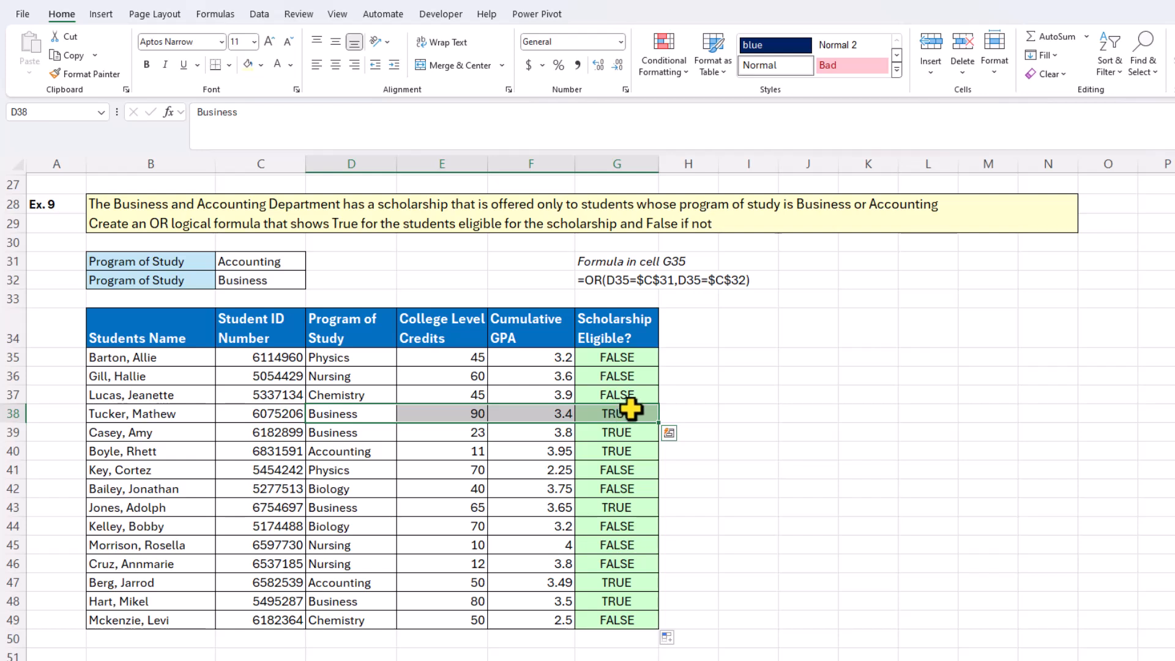
left_click(627, 415)
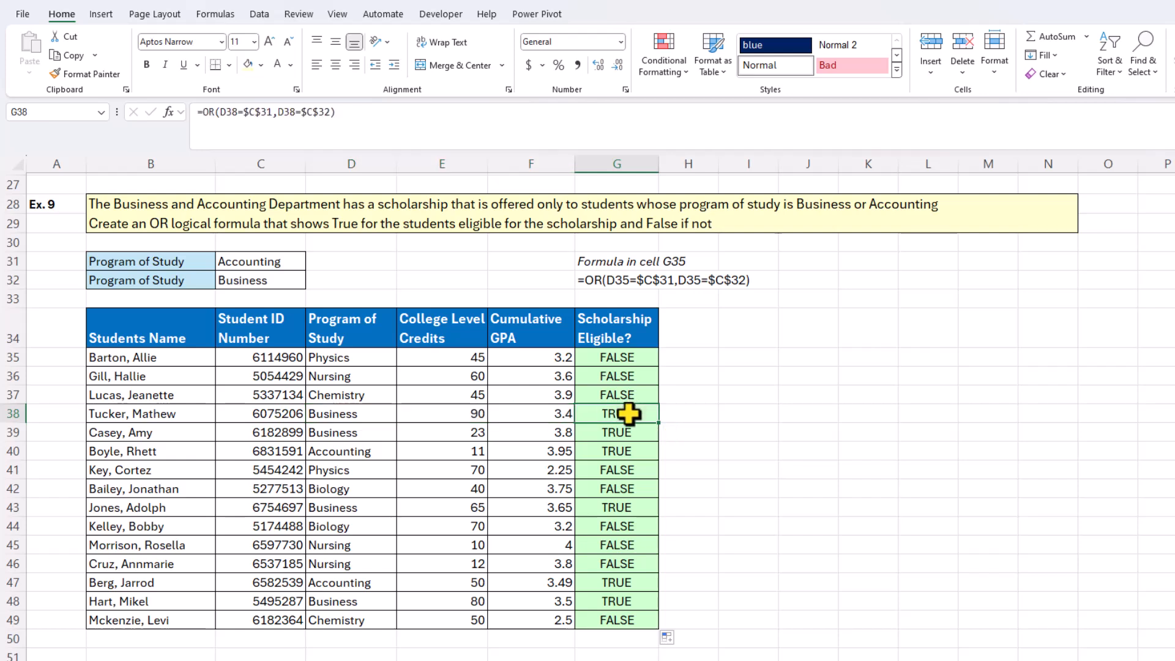
left_click(362, 450)
left_click_drag(362, 450, 596, 452)
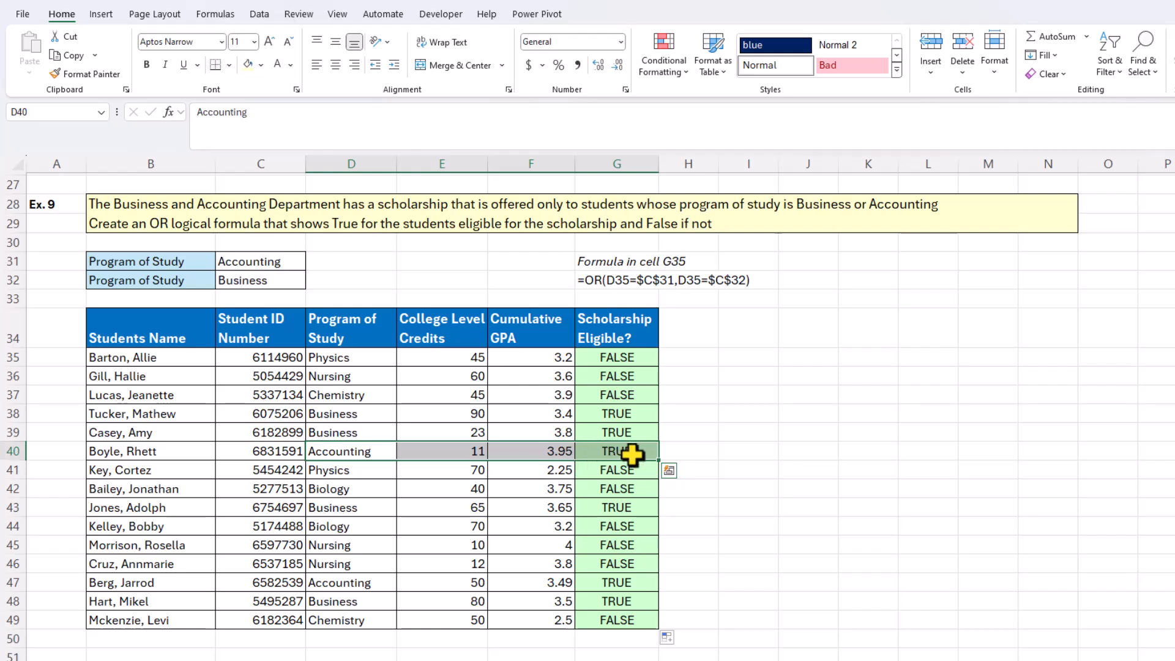
left_click(335, 490)
left_click_drag(334, 490, 587, 488)
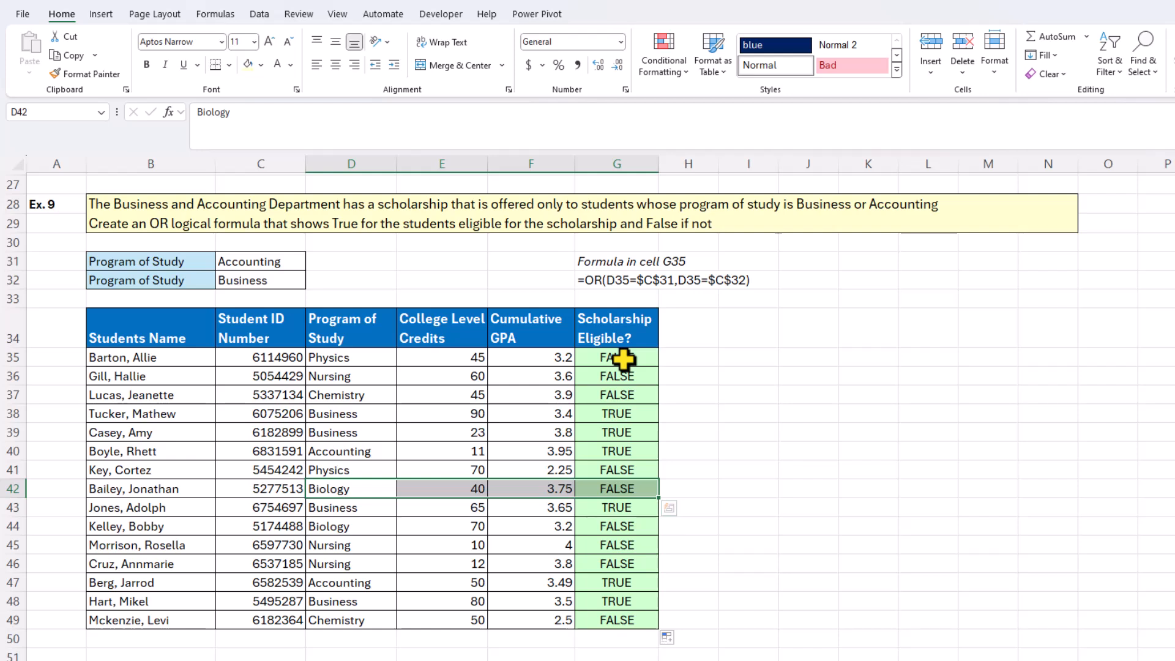
left_click(623, 360)
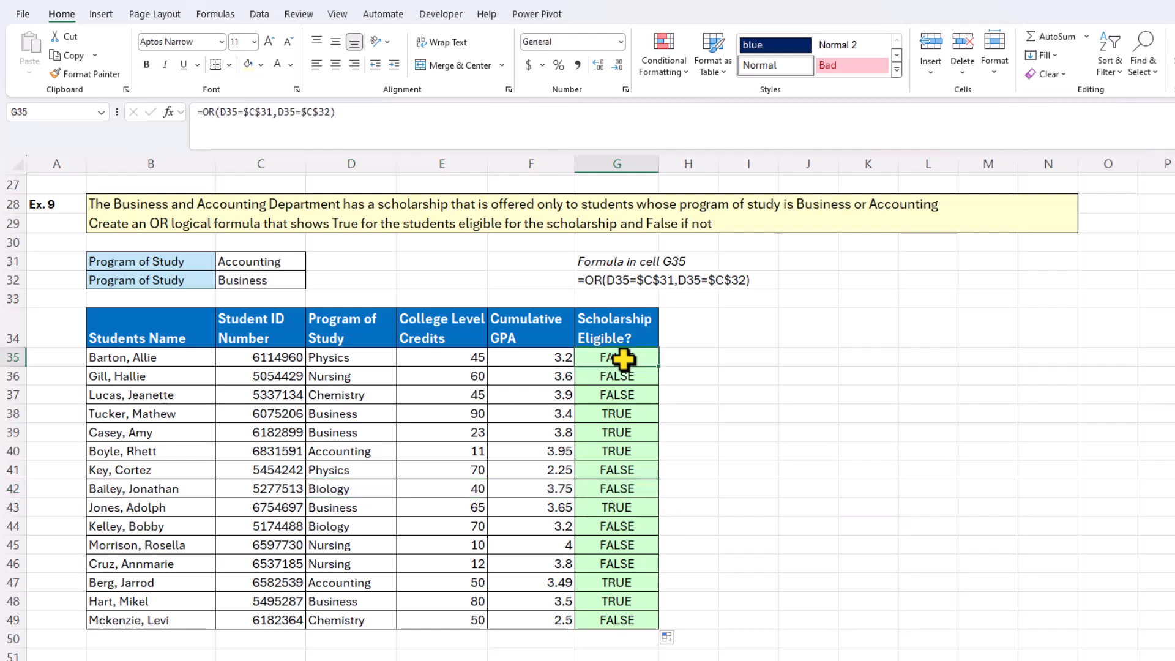
double_click(623, 360)
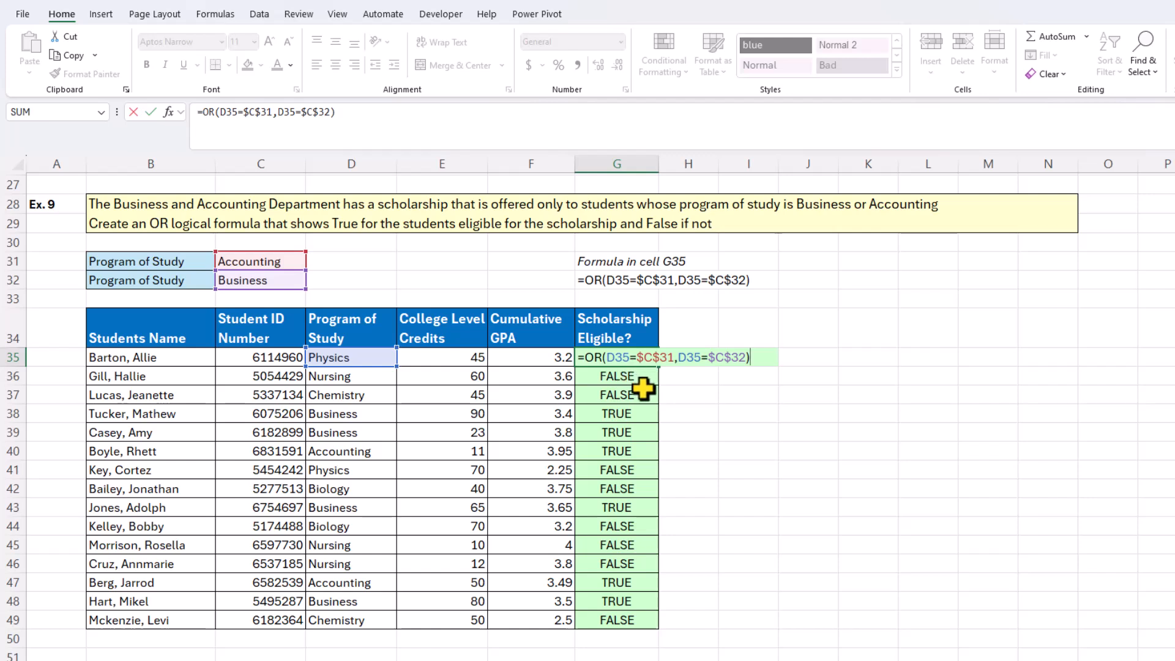
left_click(603, 357)
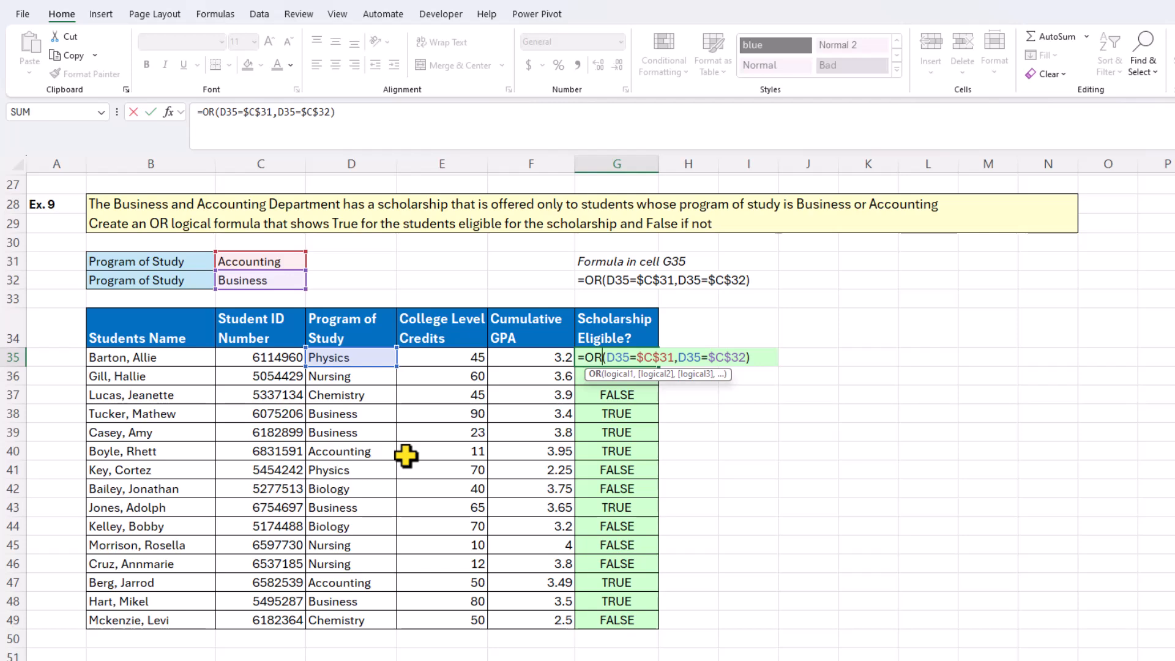
key("ctrl+Return")
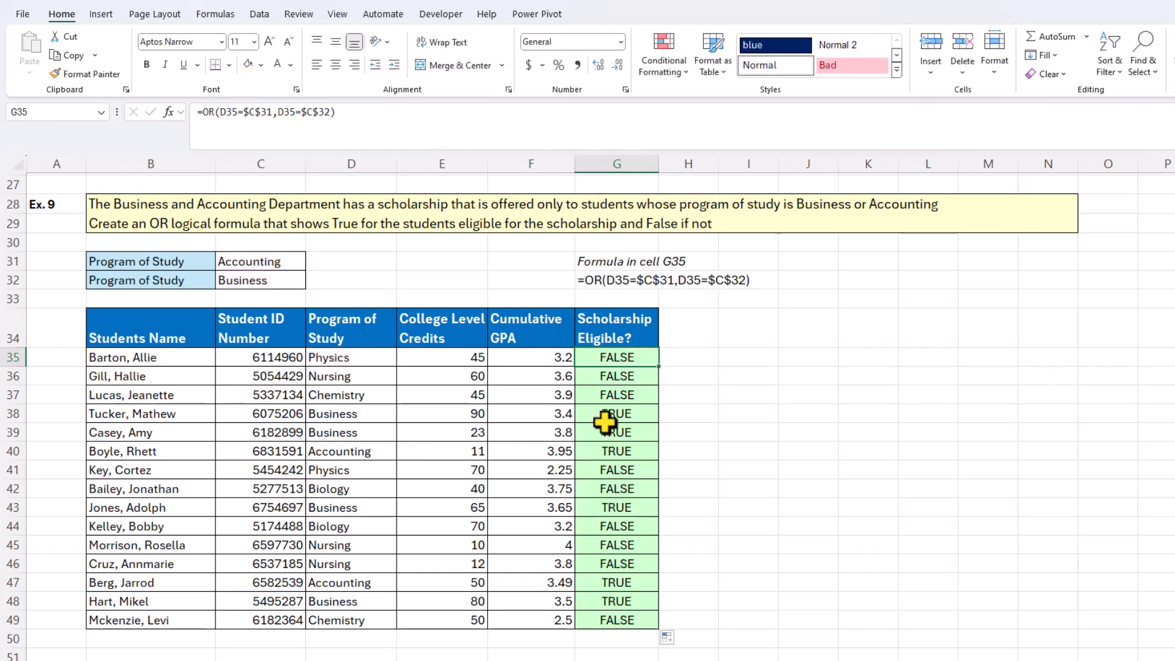
Step: Edit the Ex. 8 instruction in B4 to begin with "Create an AND logical formula"
scroll(630, 398, "up", 9)
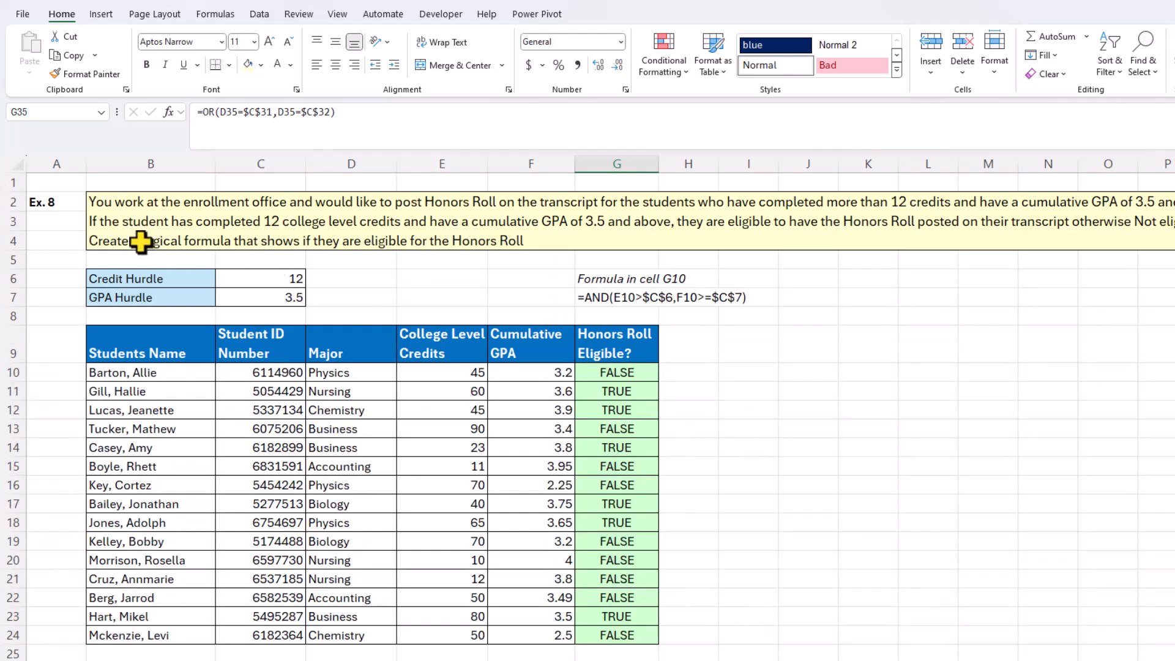
double_click(140, 242)
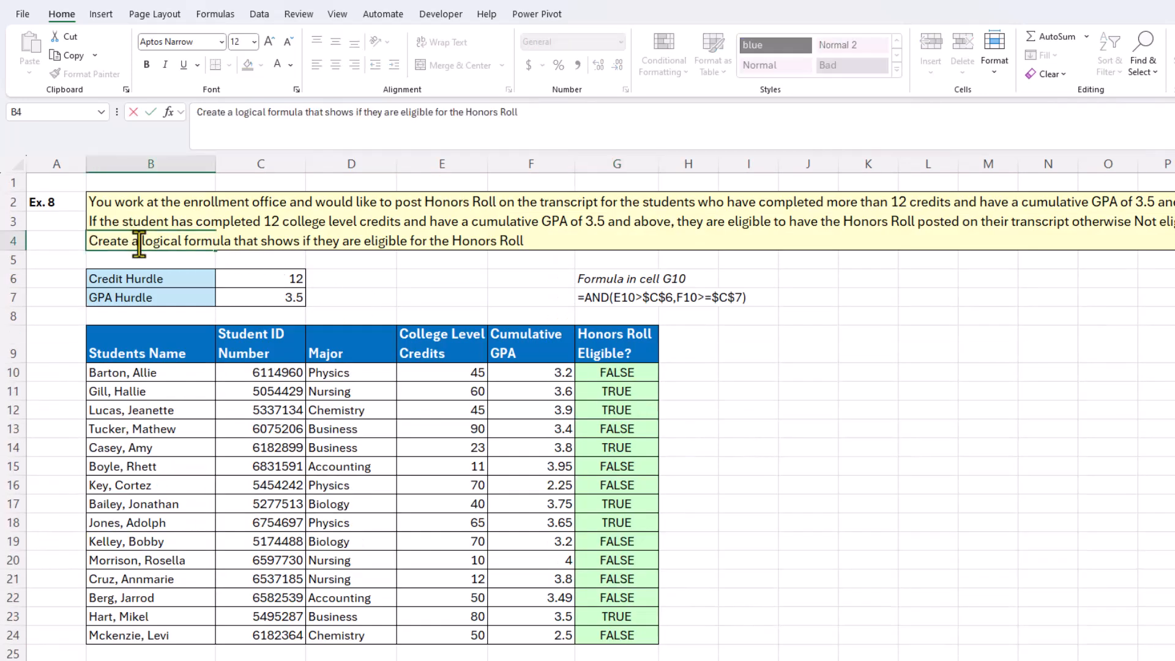
type("n AND")
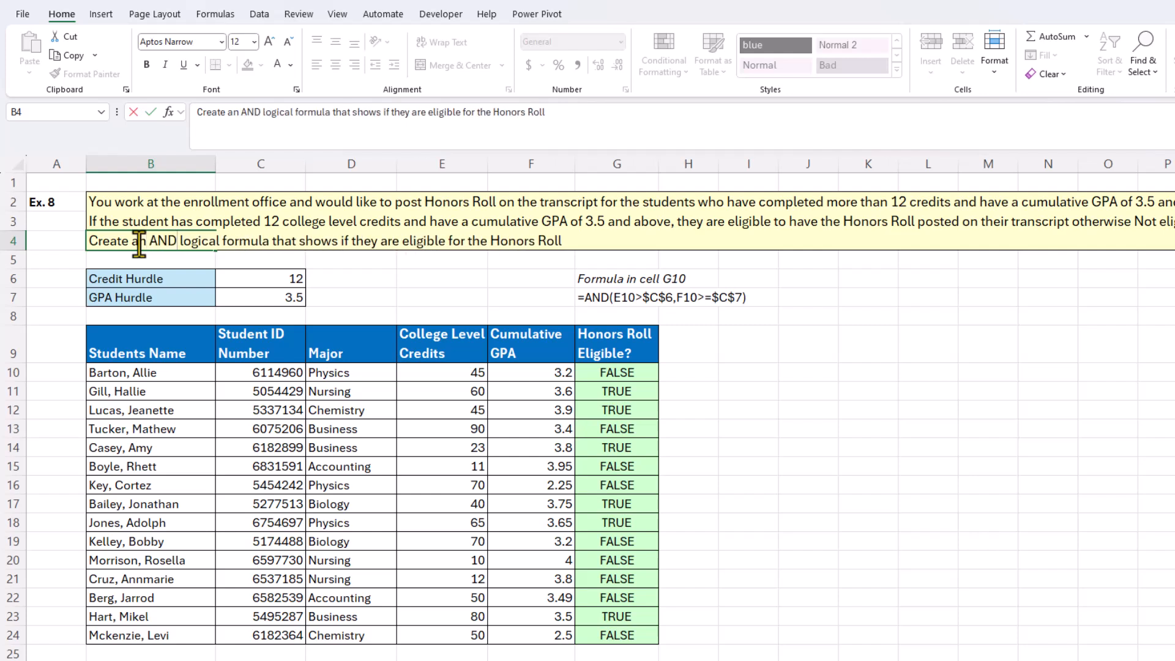
key("Return")
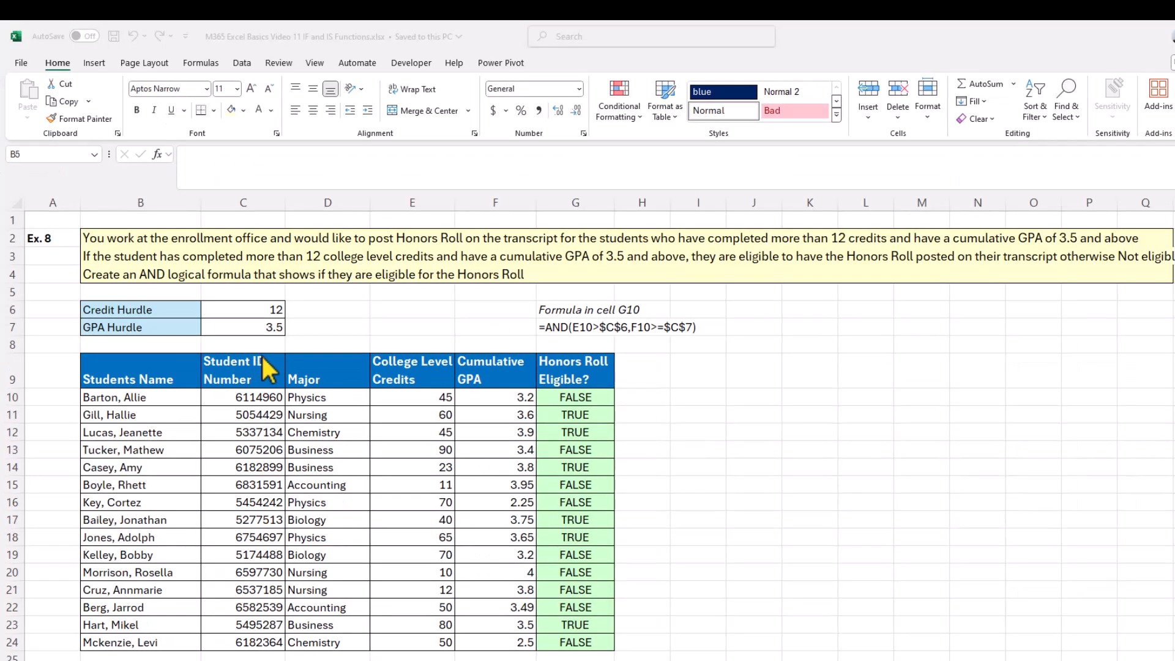
Step: Start an AND formula in G62 of the Ex. 10 Scholarship Eligible? column with the first logical test F62>=$C$57
scroll(265, 367, "down", 11)
scroll(263, 361, "down", 6)
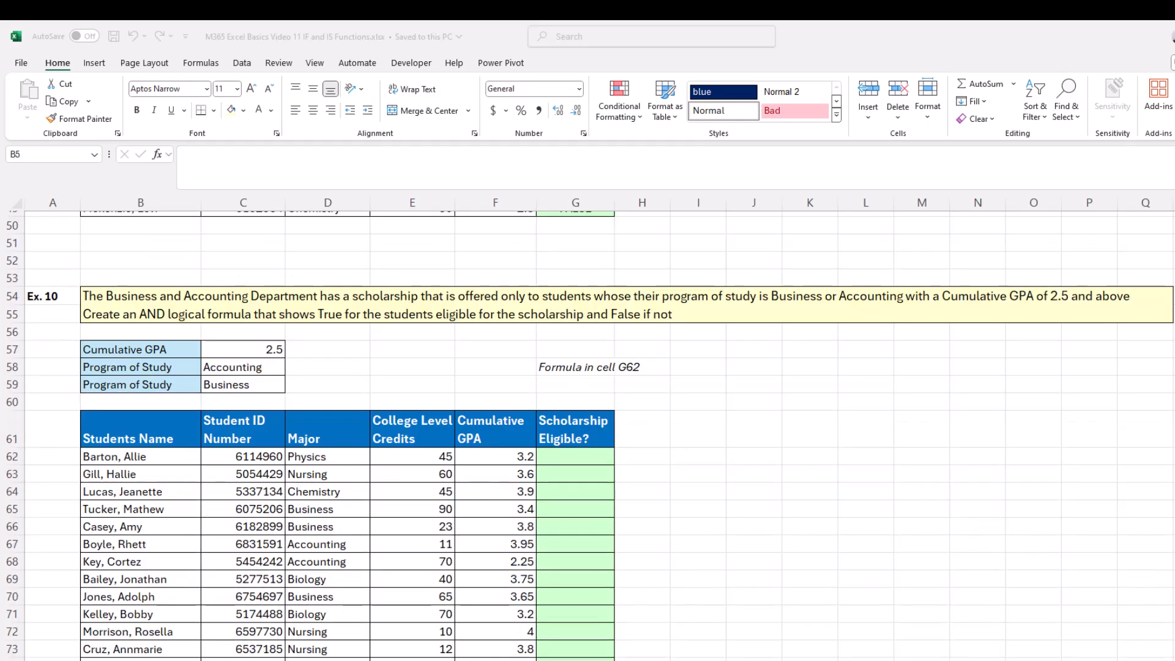
scroll(72, 276, "down", 1)
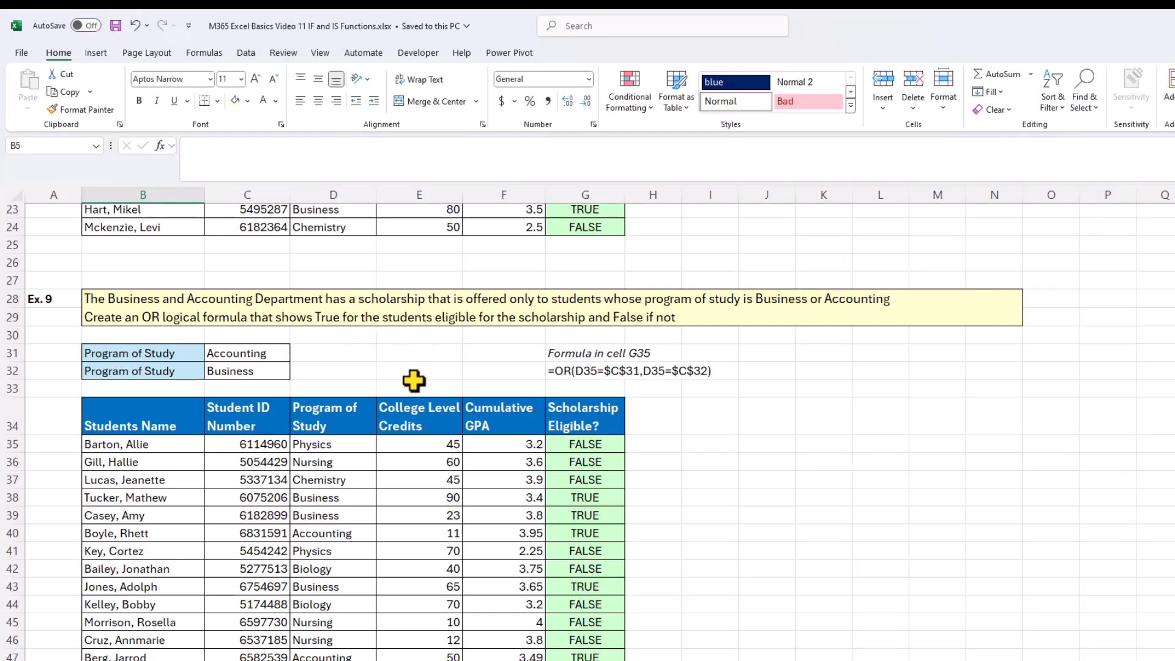
scroll(411, 383, "down", 4)
scroll(416, 381, "down", 6)
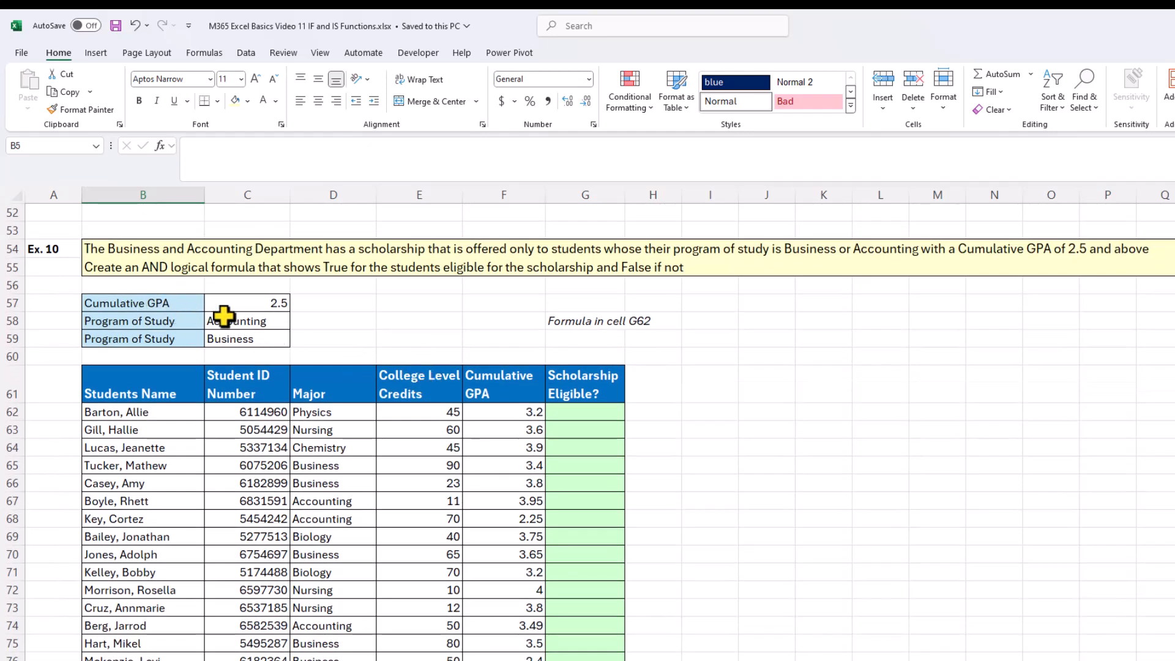
left_click(572, 414)
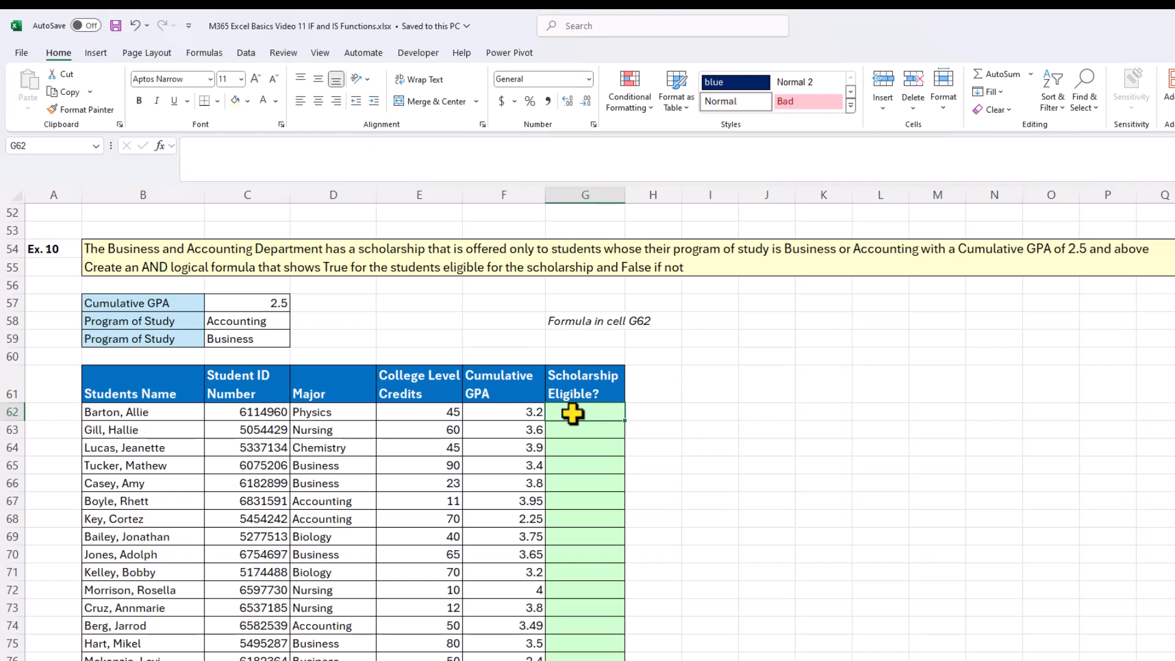
type("=and")
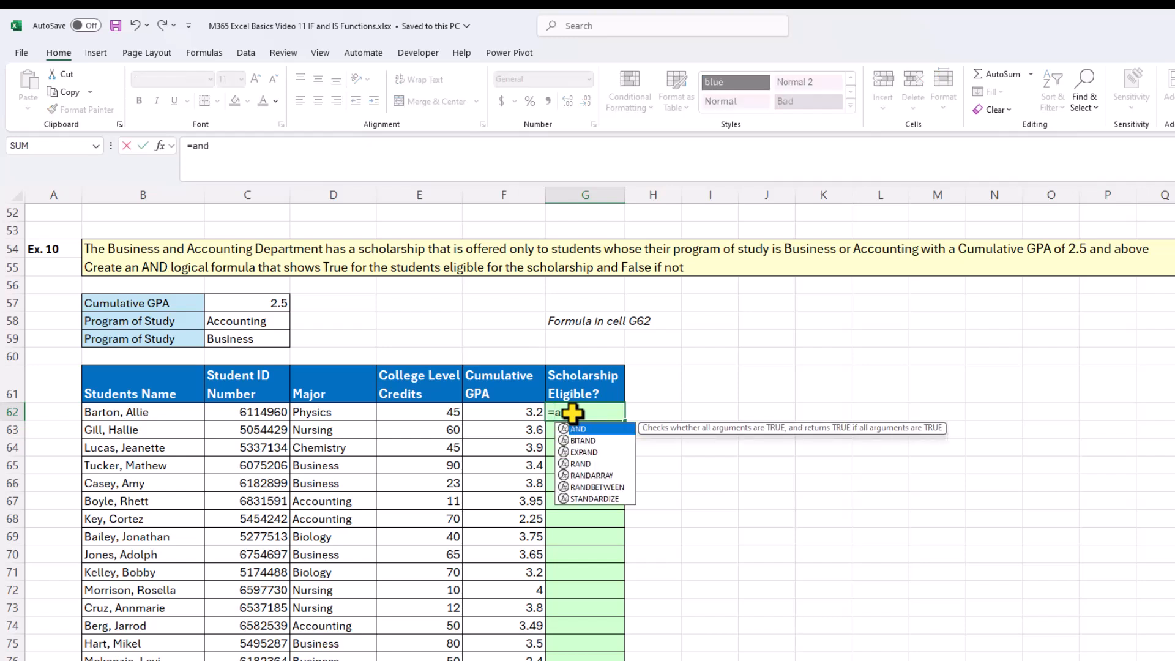
key("Tab")
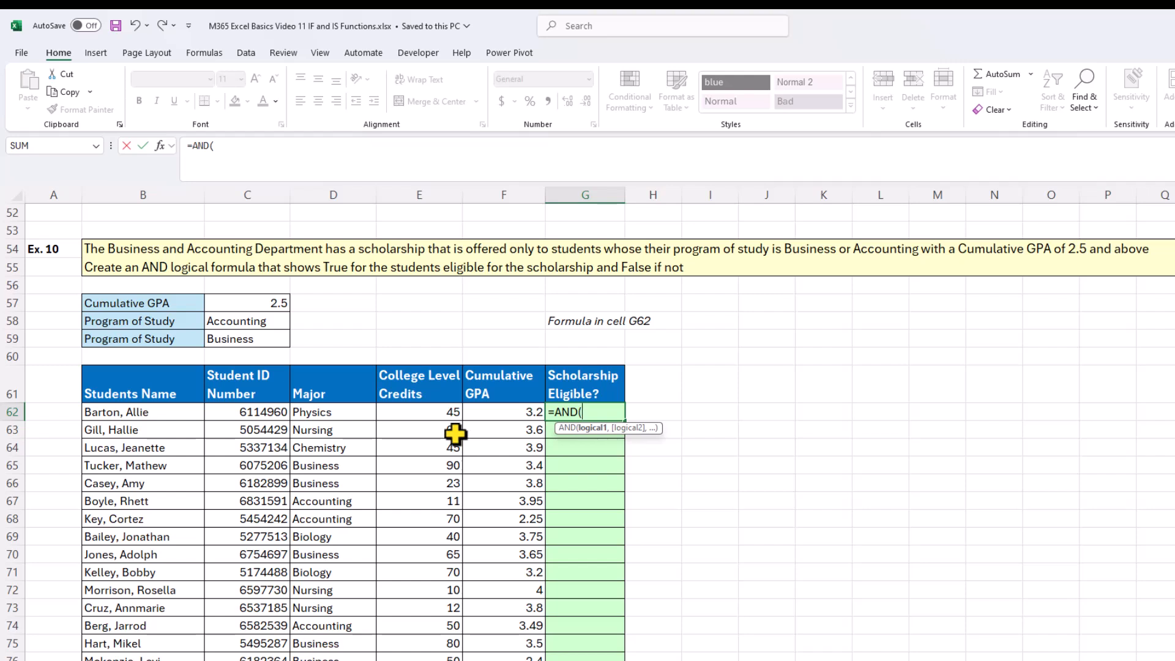
left_click(505, 412)
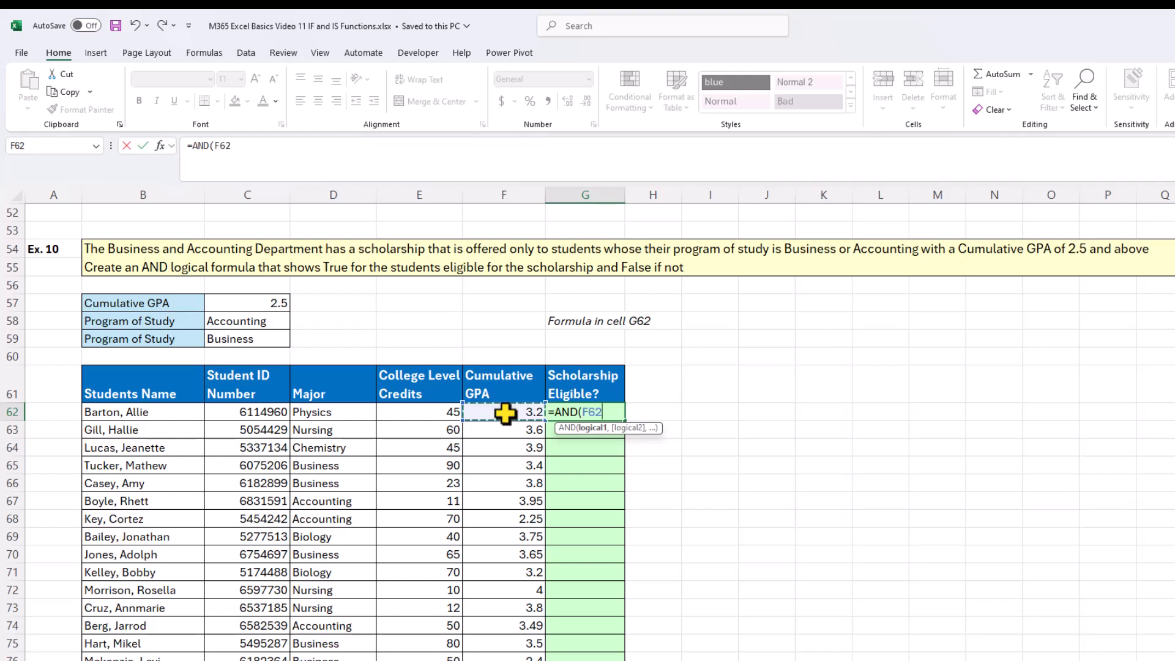
type(">=")
left_click(270, 301)
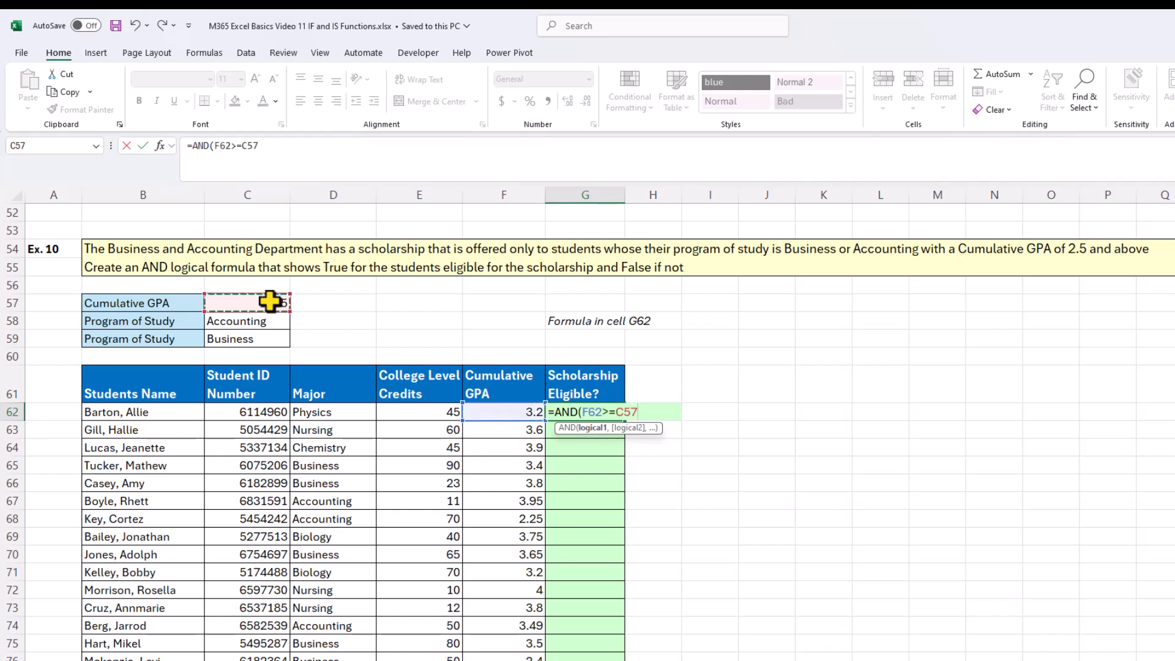
key("F4")
type(",")
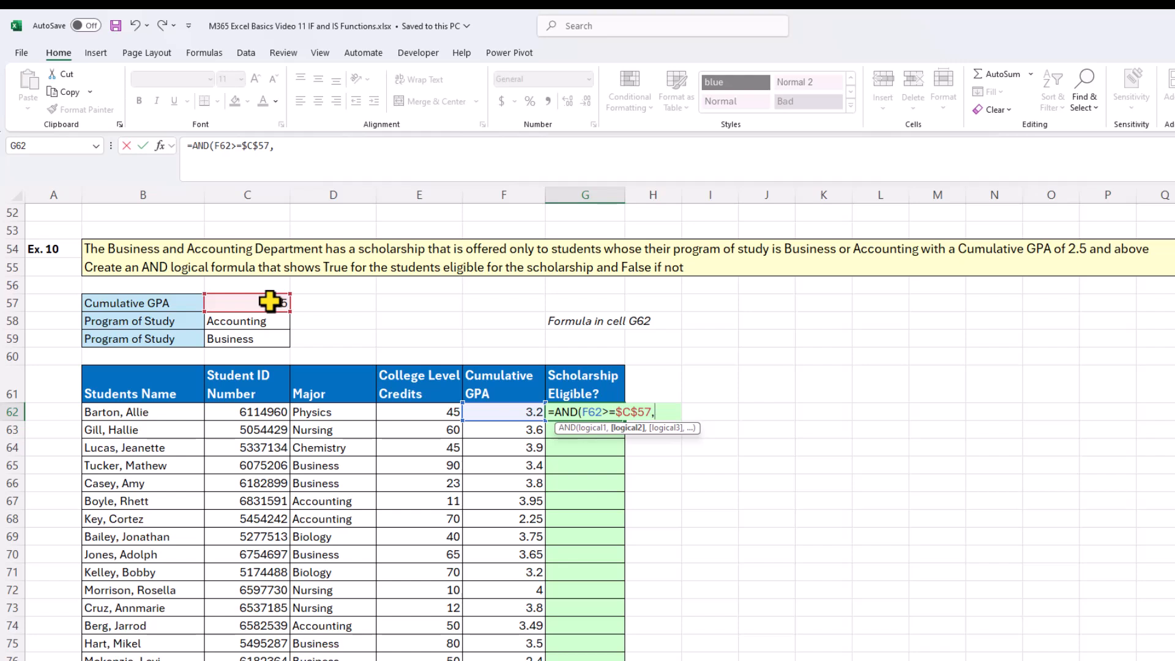
Step: Nest an OR function as the second logical test in G62, with D62=$C$58 as its first condition
type("OR")
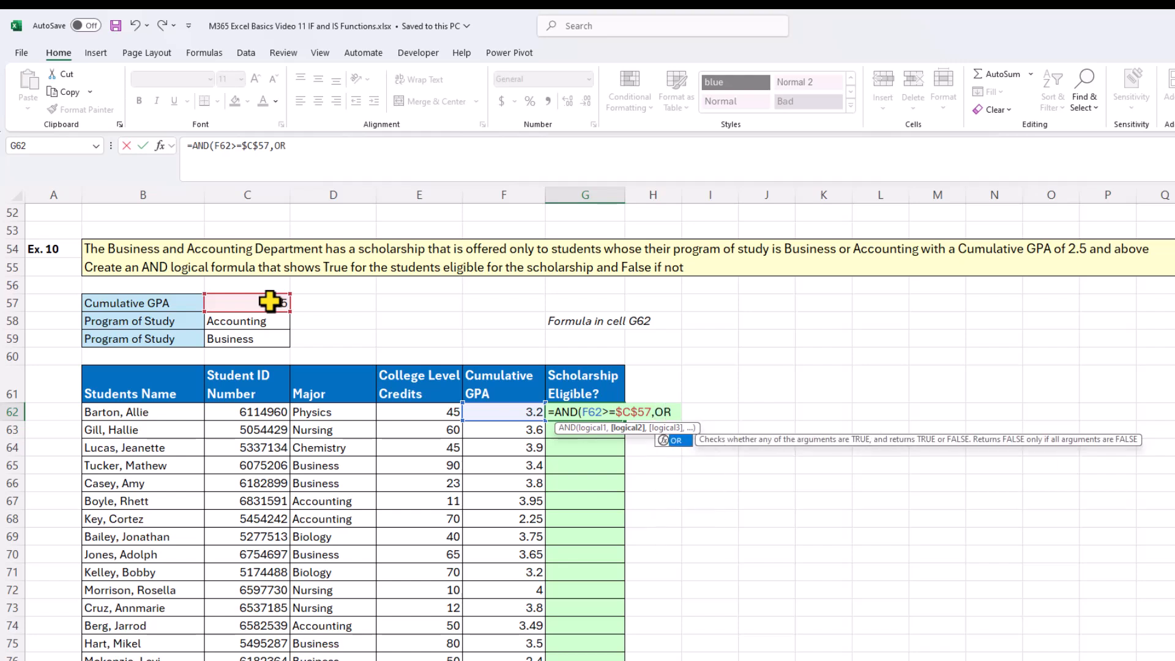
type("(")
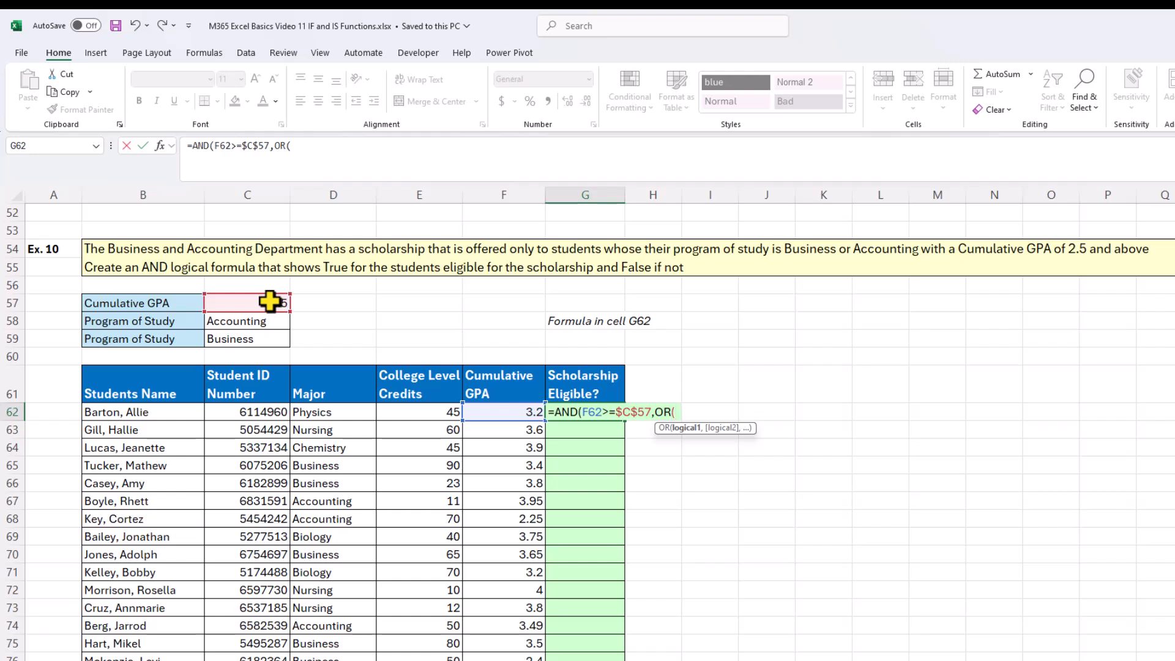
left_click(320, 413)
type("=")
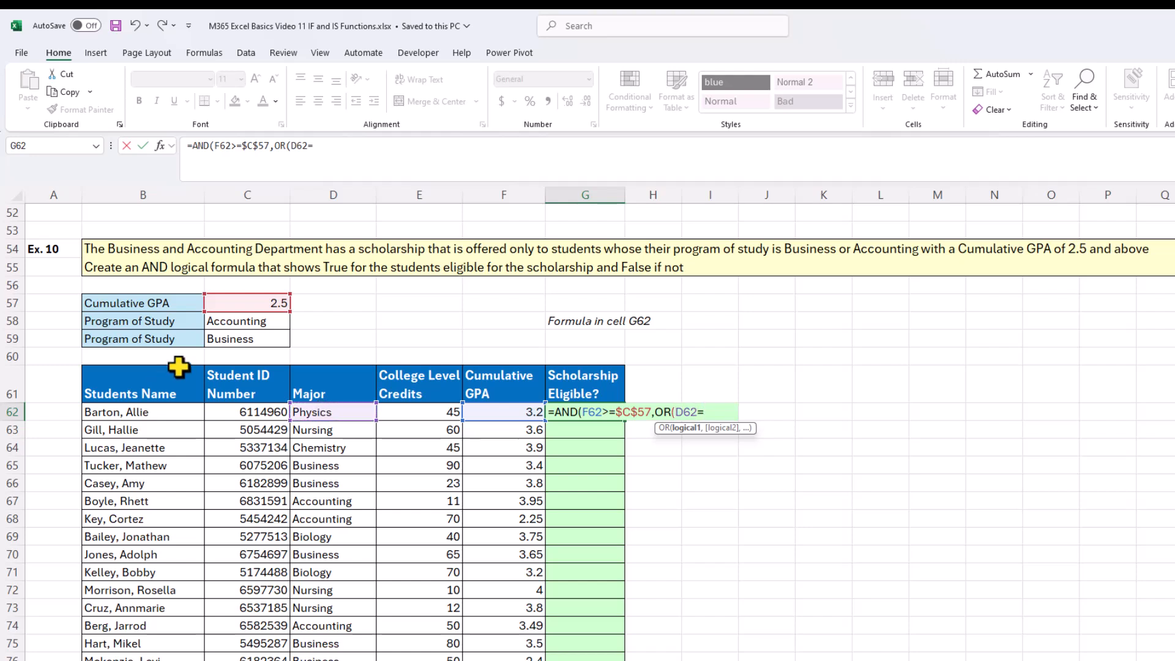
left_click(254, 323)
key("F4")
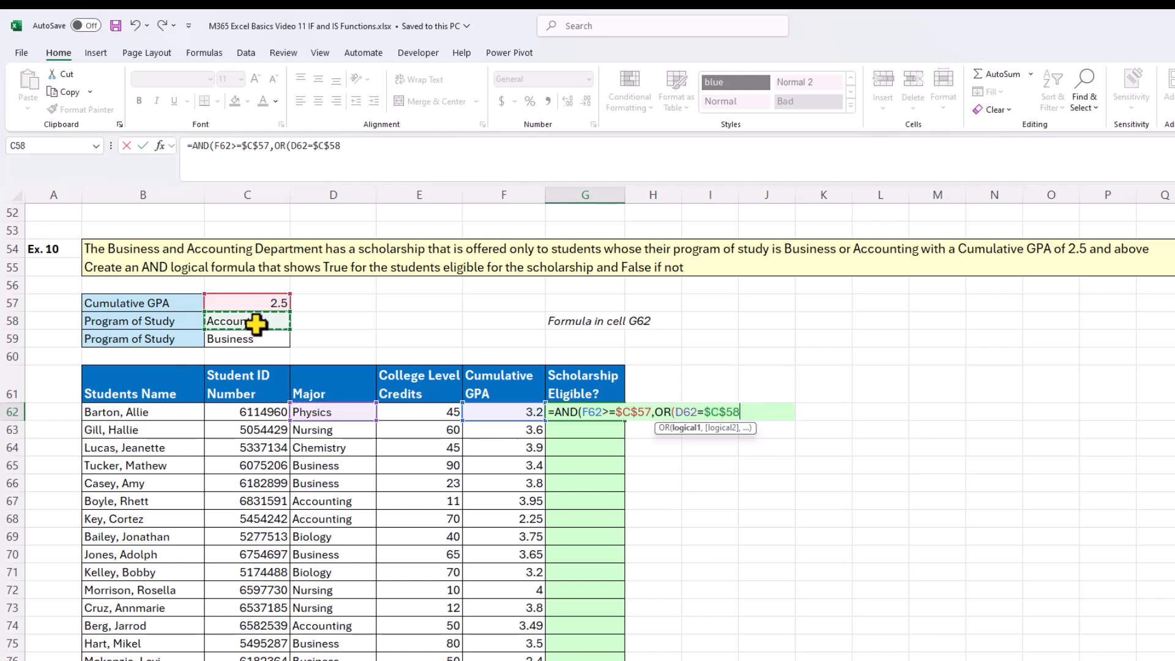
type(",")
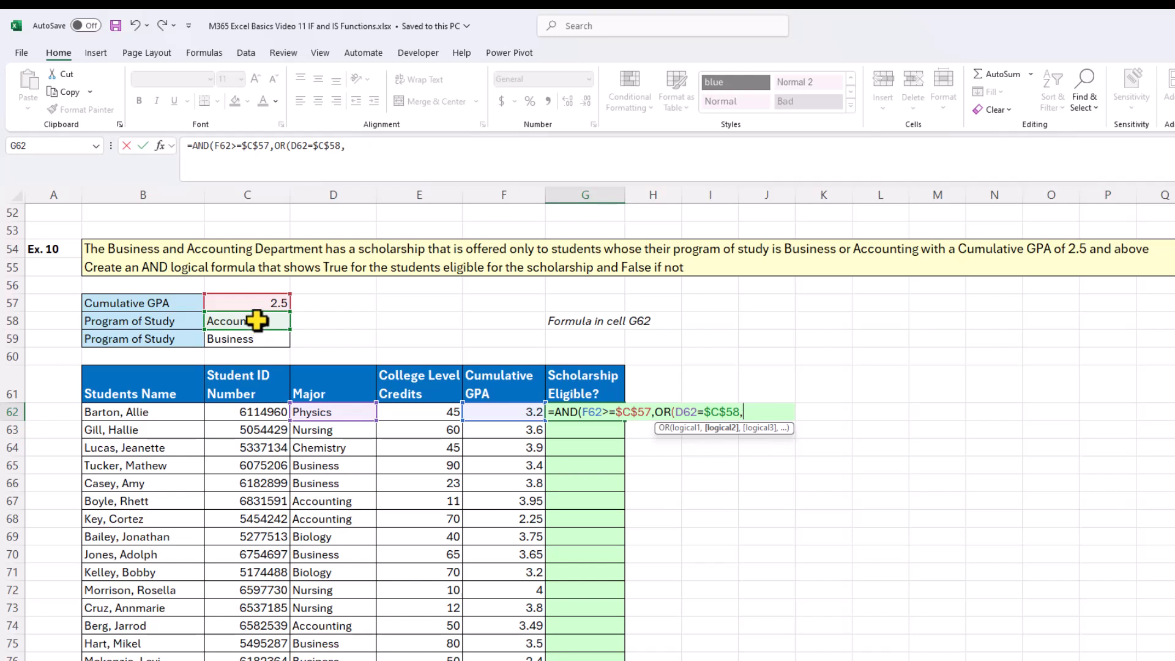
Step: Add D62=$C$59 as the nested OR's second condition, enter the formula and fill it down the Scholarship Eligible? column
left_click(328, 413)
type("=")
left_click(248, 340)
key("F4")
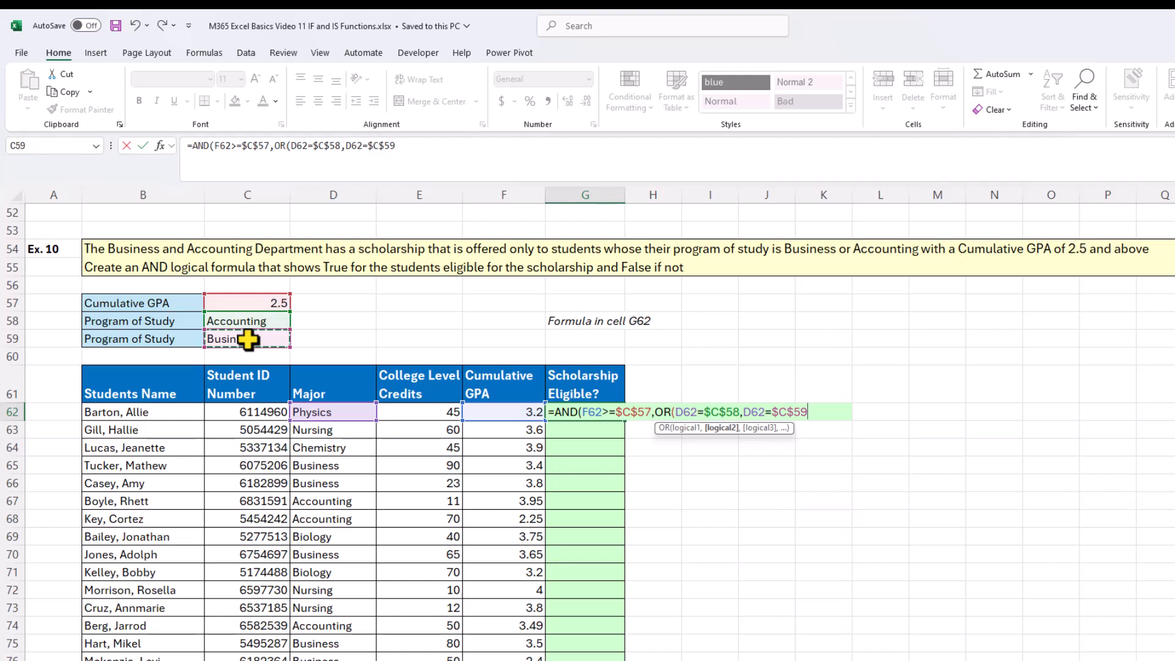
type(")")
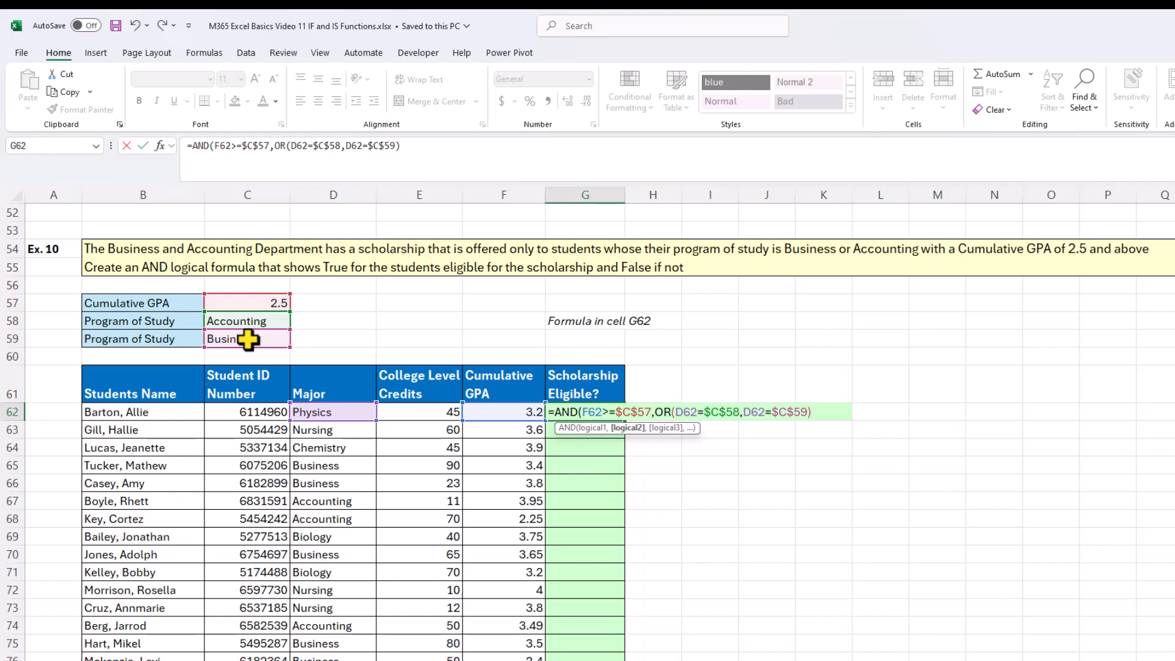
type(")")
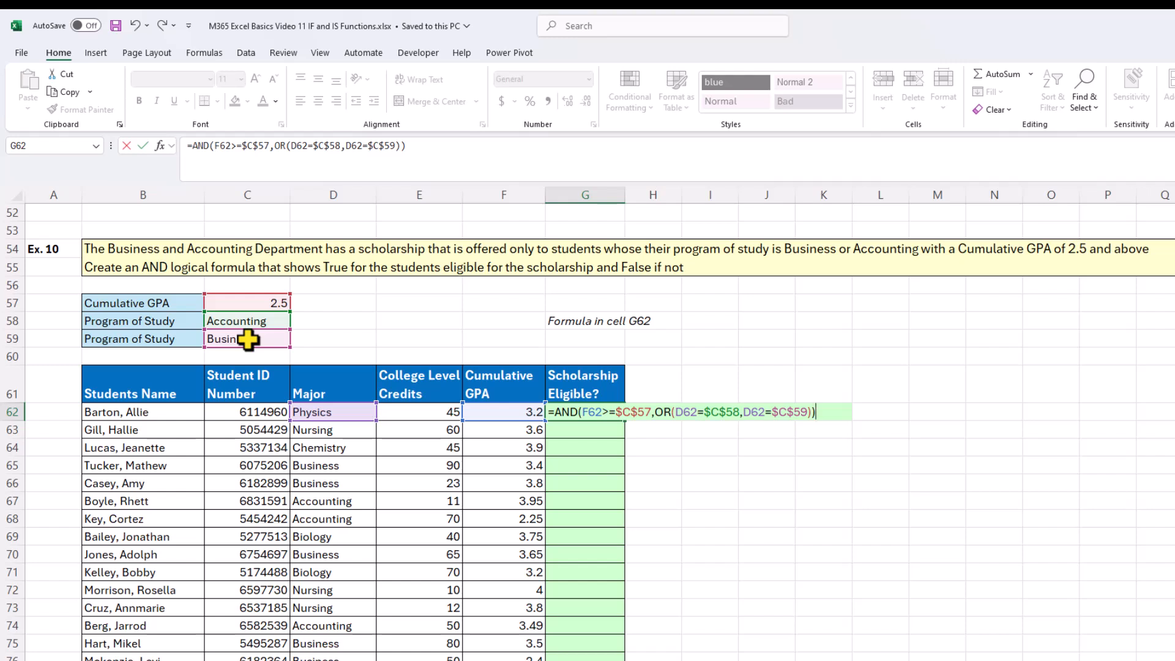
key("ctrl+Return")
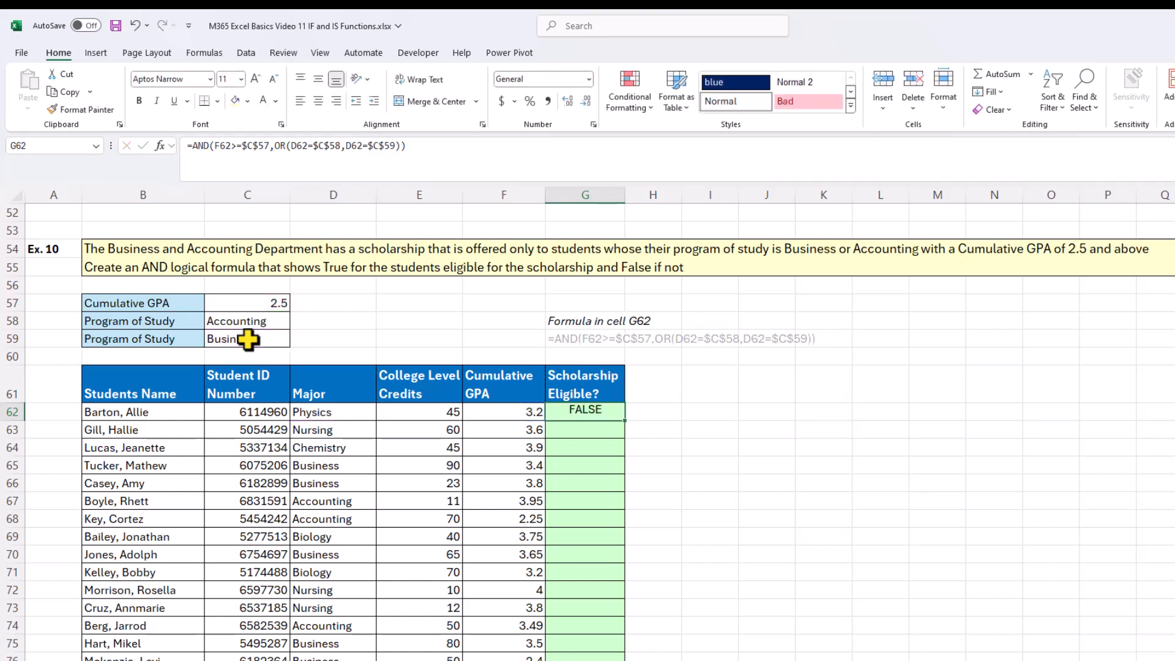
double_click(626, 424)
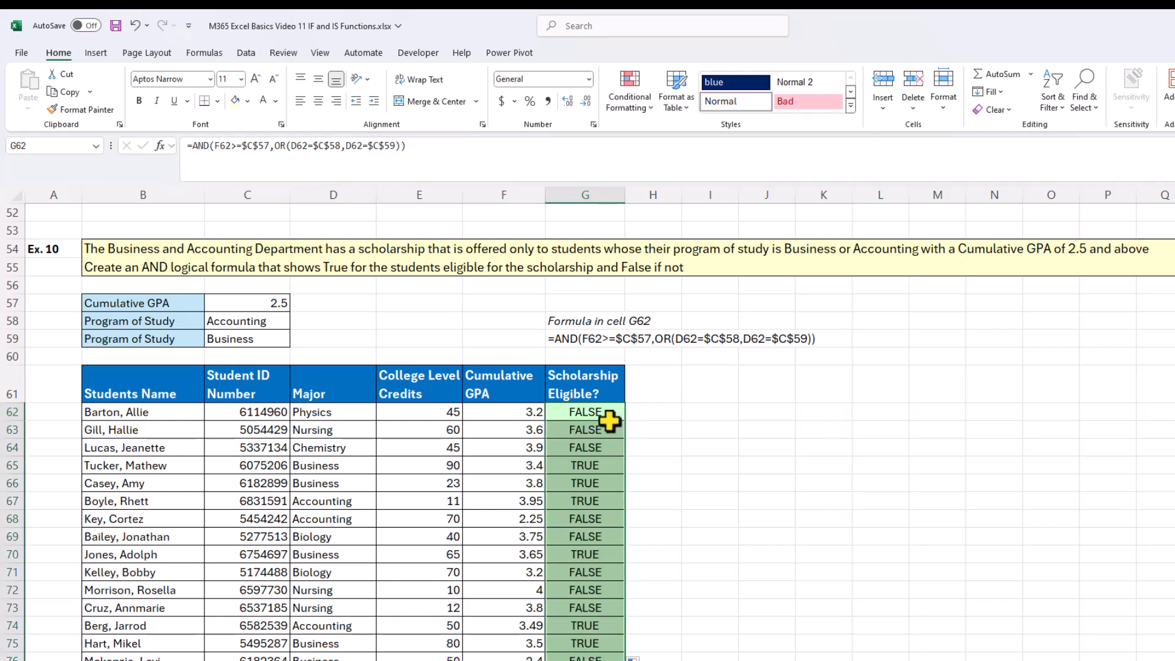
Step: Check the Scholarship Eligible? results in rows 63, 65 and 76 against each student's major and cumulative GPA
left_click(594, 430)
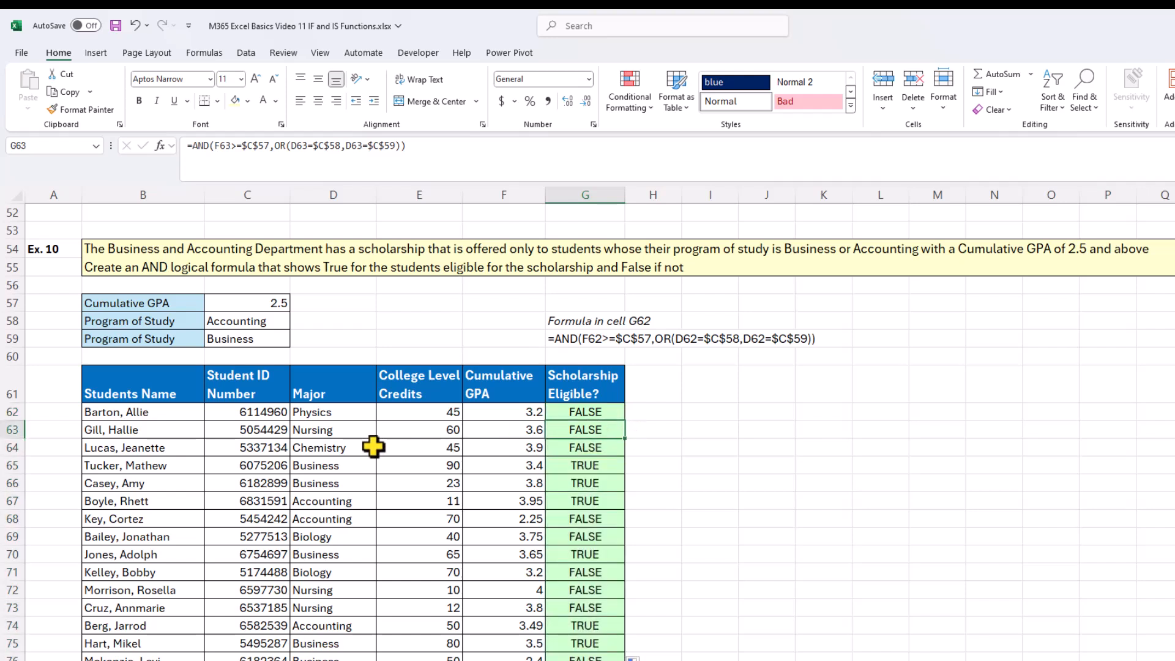
left_click_drag(328, 430, 573, 434)
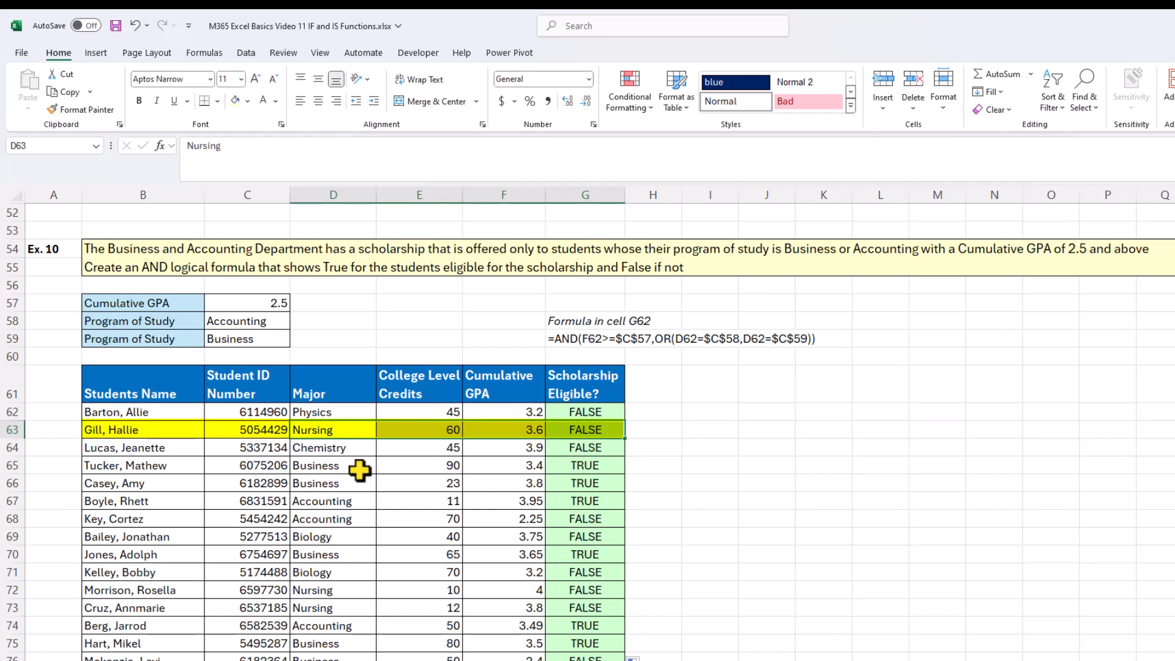
left_click_drag(336, 464, 560, 467)
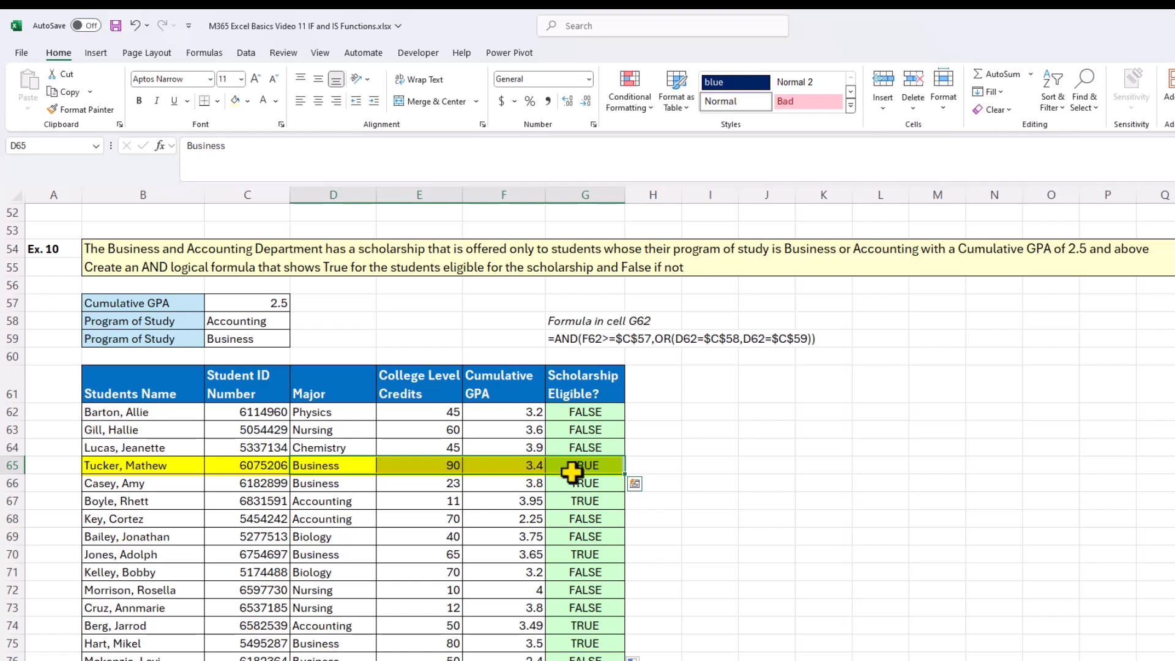
left_click_drag(428, 659, 550, 644)
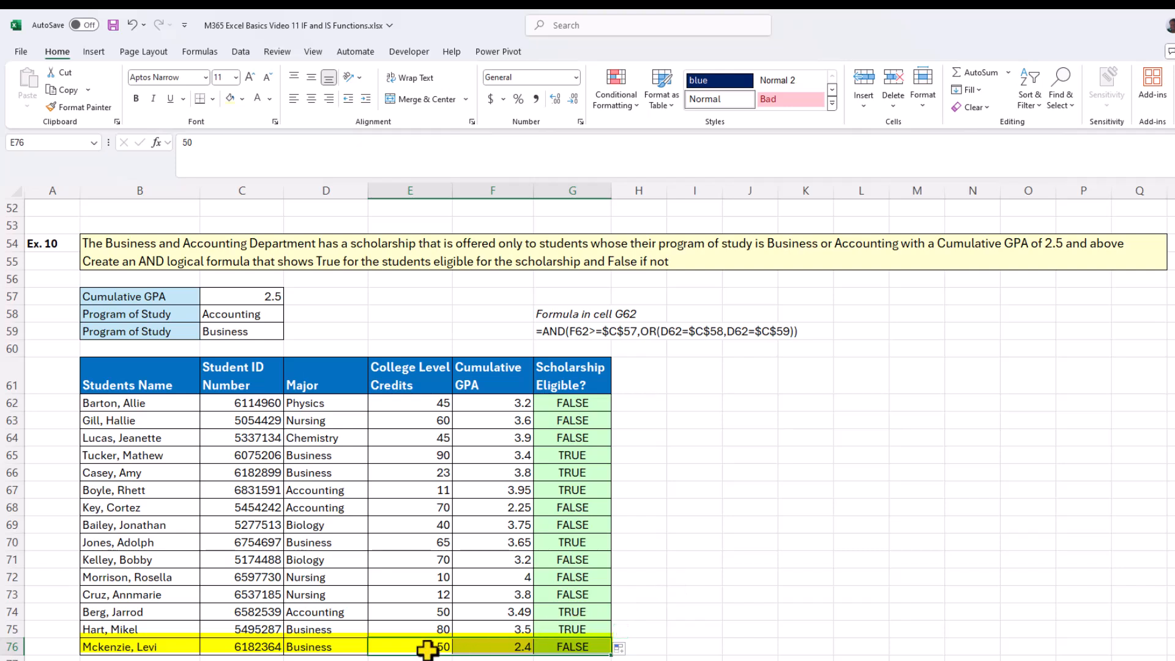
left_click_drag(321, 647, 540, 645)
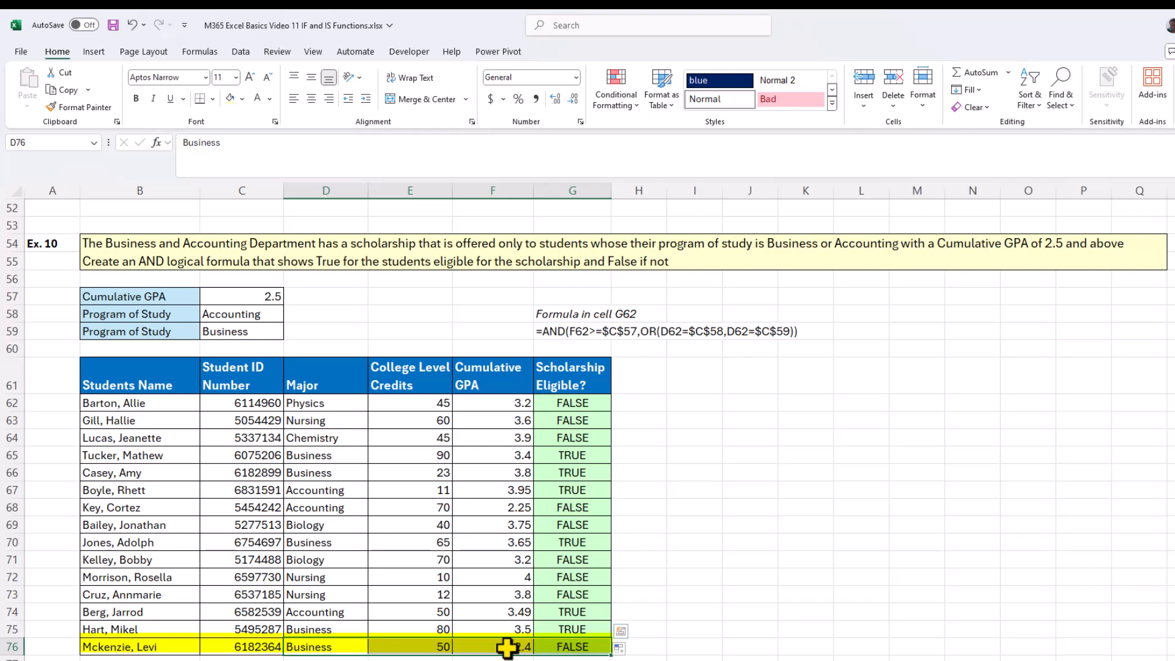
left_click_drag(421, 644, 562, 639)
left_click_drag(328, 645, 603, 642)
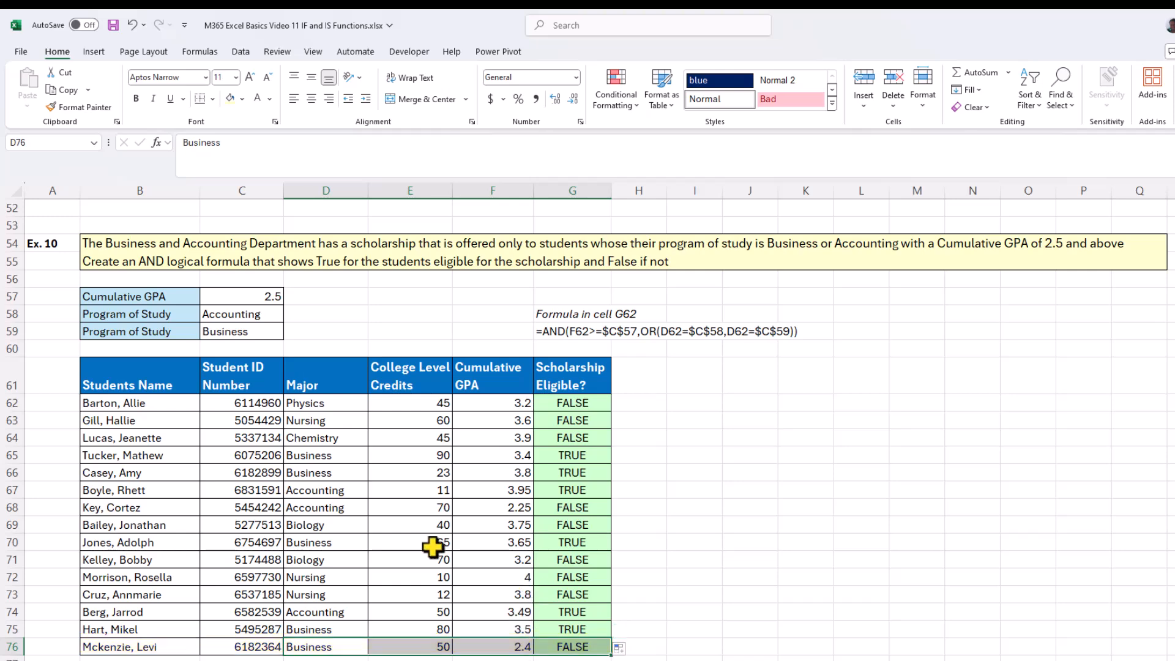
Step: Start an AND formula in G89 of the Ex. 11 Graduation Eligible? column with the first logical test F89>=$C$85
scroll(422, 541, "down", 5)
scroll(415, 535, "down", 3)
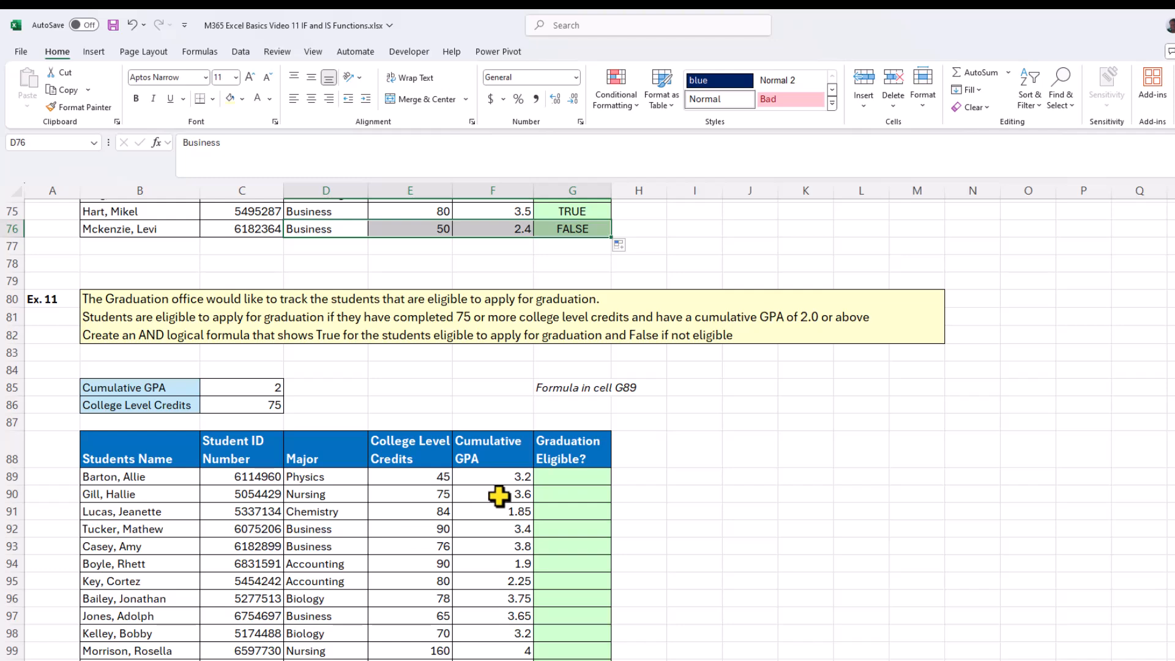
scroll(498, 497, "down", 1)
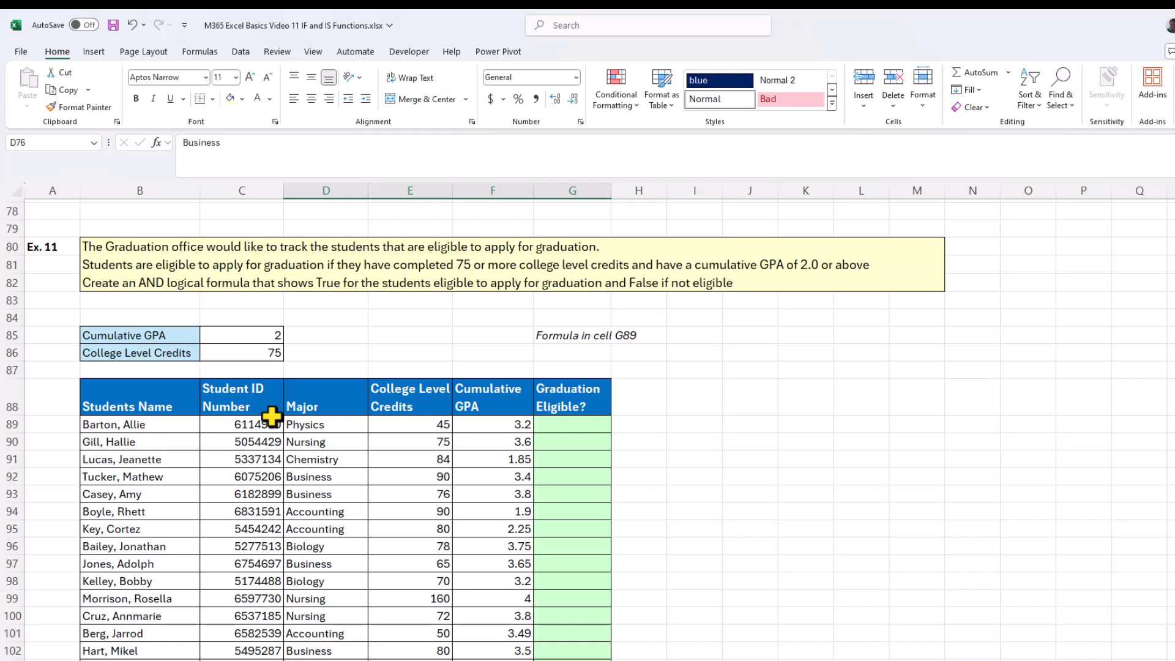
left_click(563, 427)
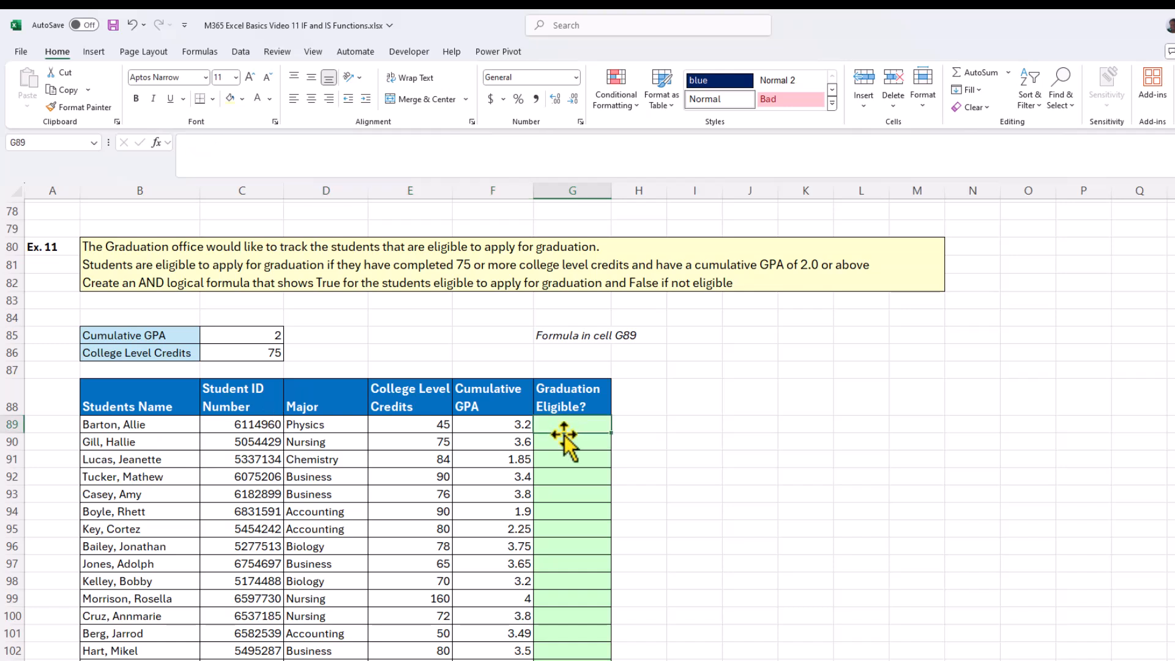
type("=and")
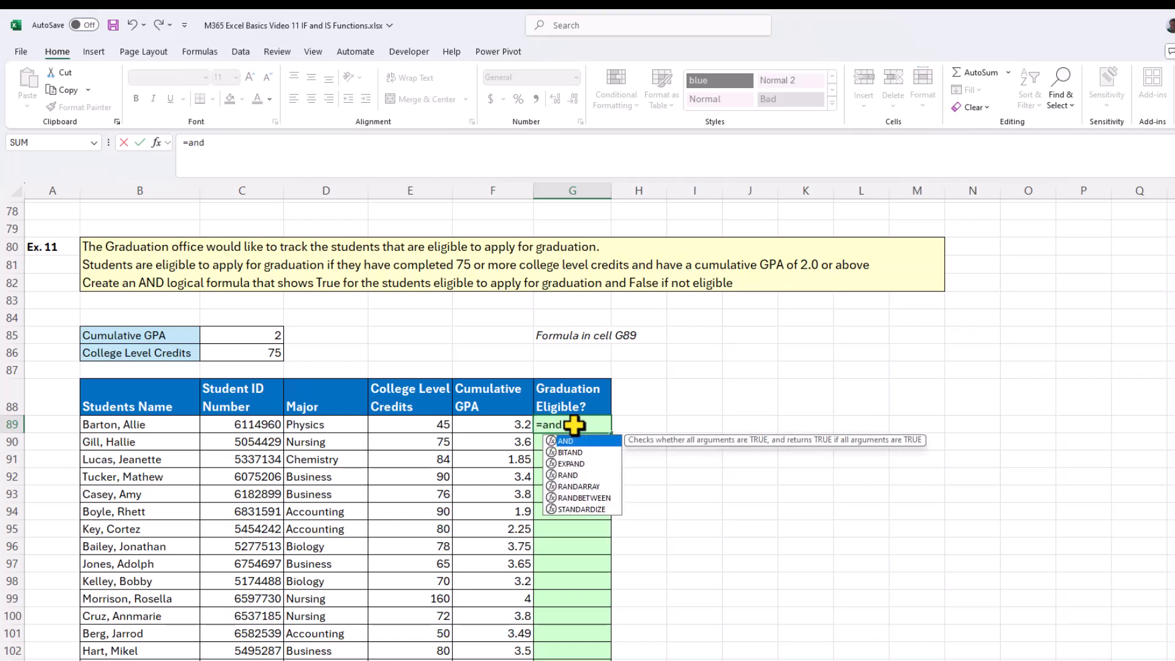
key("Tab")
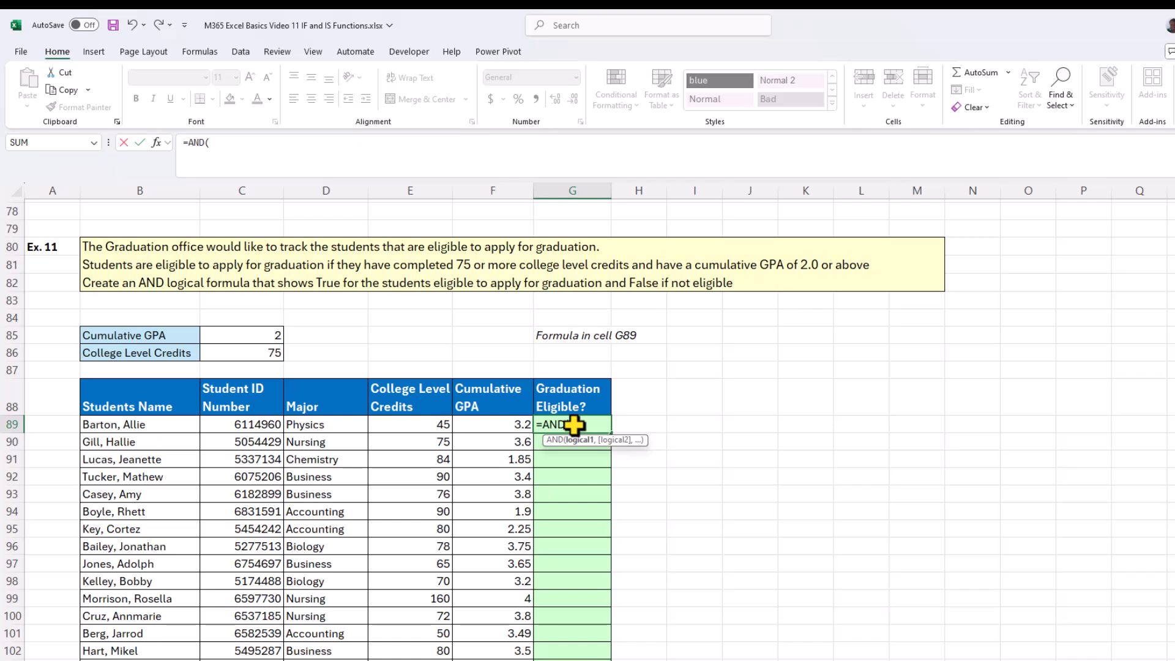
left_click(496, 428)
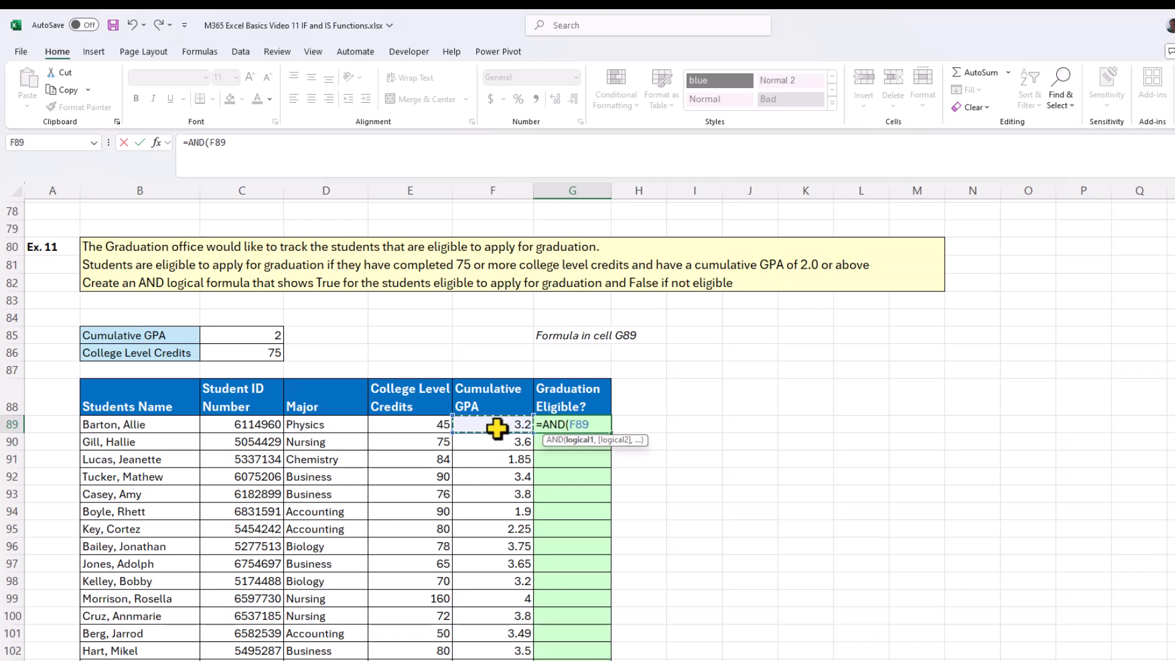
type(">=")
left_click(260, 335)
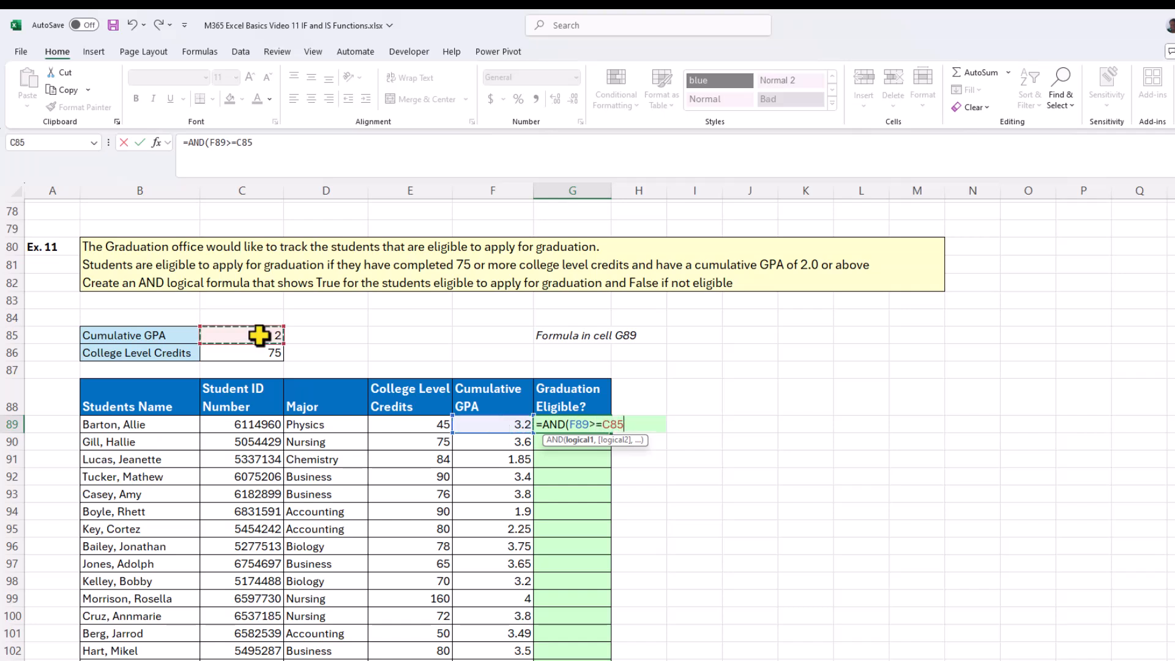
key("F4")
type(",")
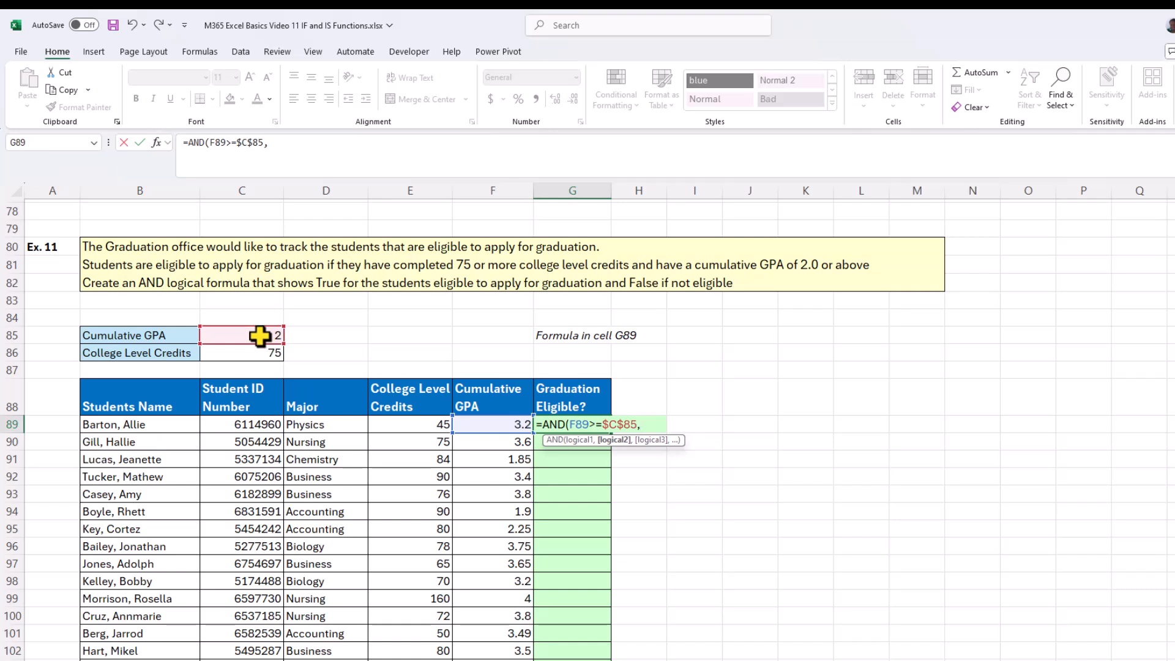
Step: Add E89>=$C$86 as the second logical test in G89, enter the formula and fill it down the Graduation Eligible? column
left_click(407, 424)
type(">")
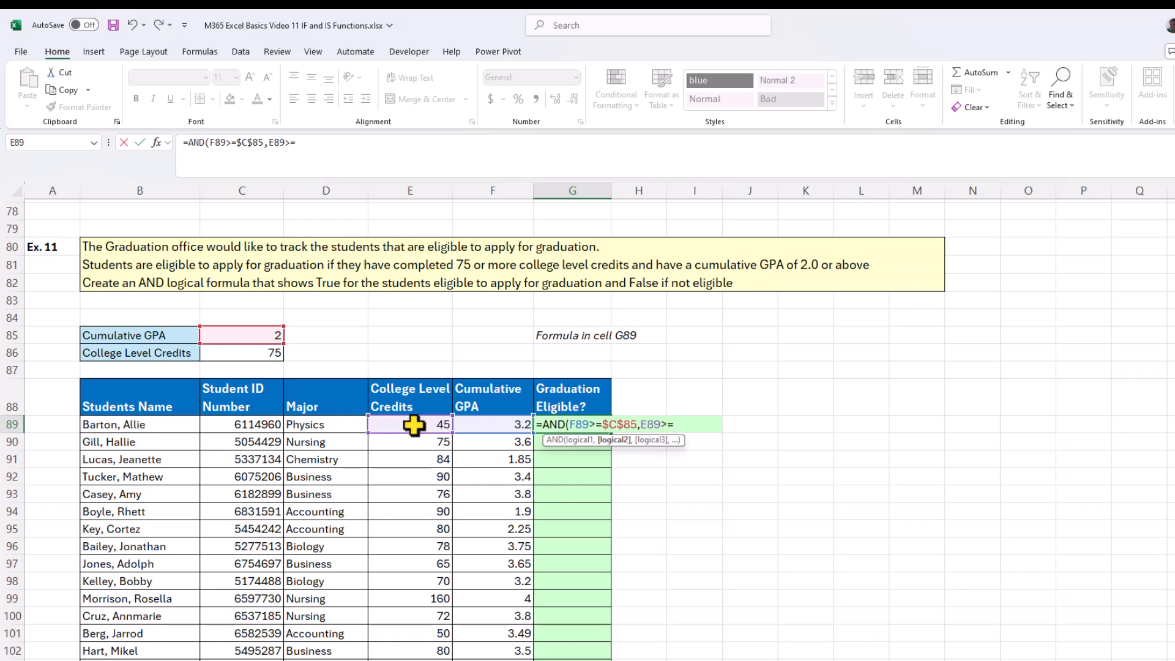
type("=")
left_click(254, 353)
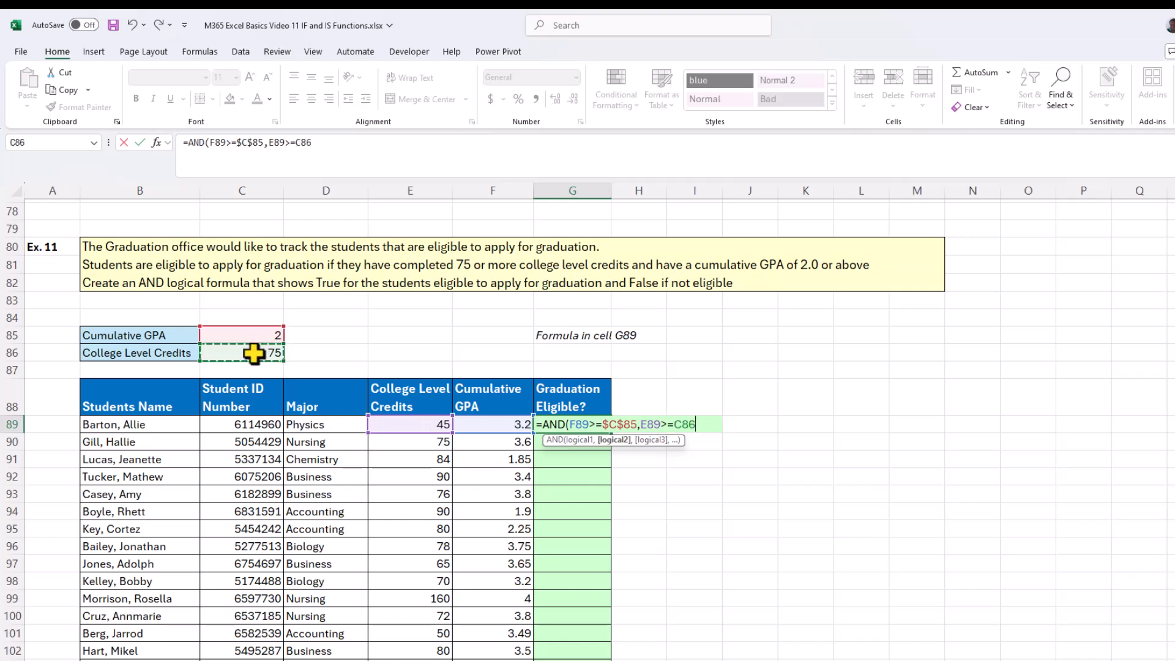
key("F4")
type(")")
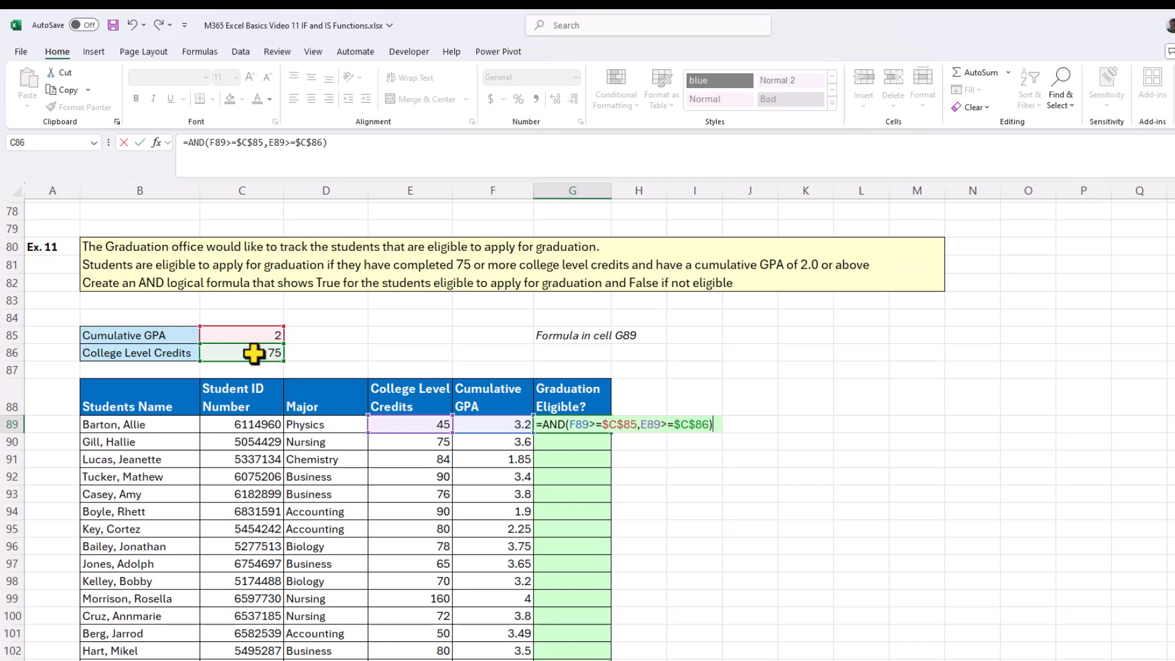
key("ctrl+Return")
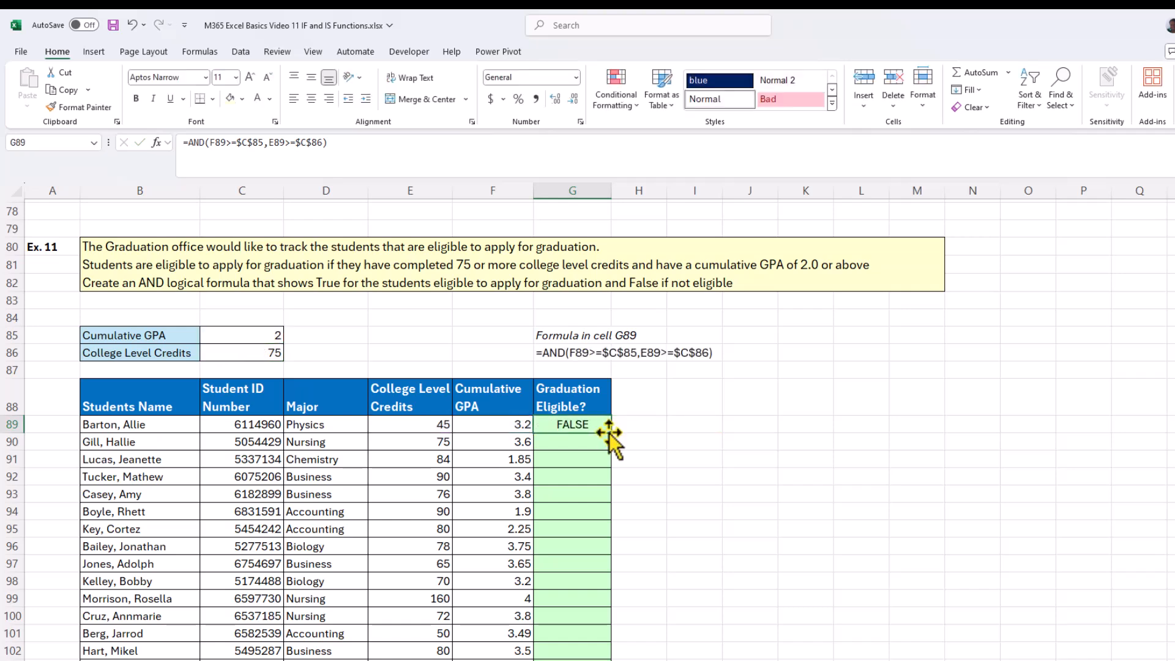
double_click(611, 433)
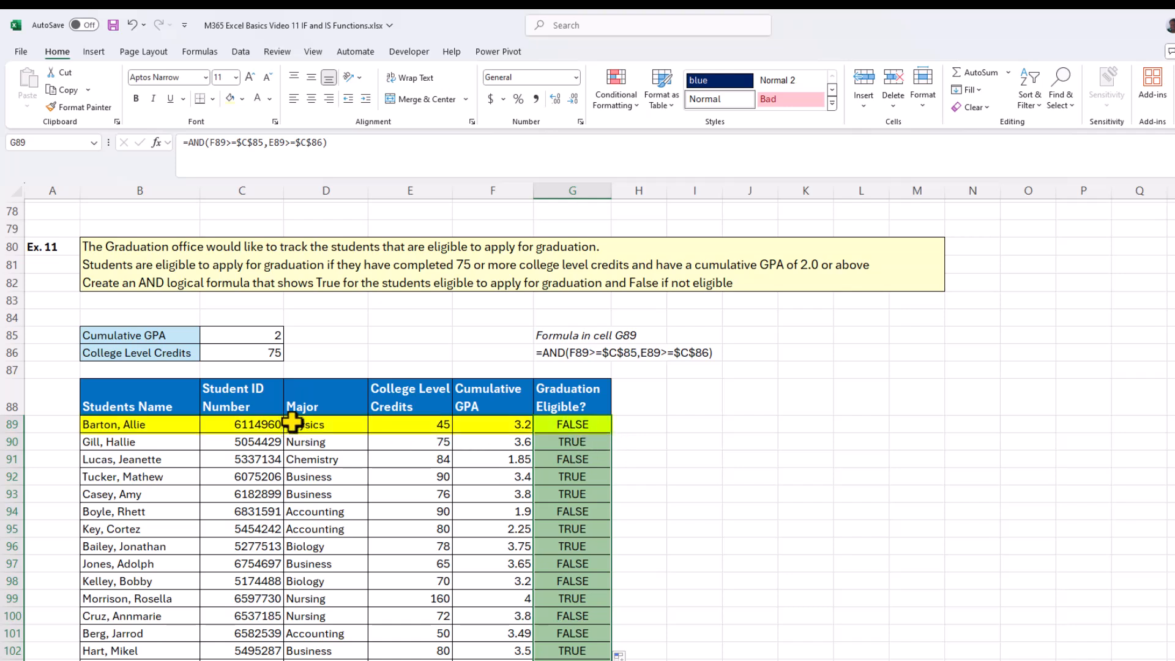
Step: Check the Graduation Eligible? results in rows 89, 90 and 94 against the credit and cumulative GPA requirements
left_click_drag(300, 427, 572, 428)
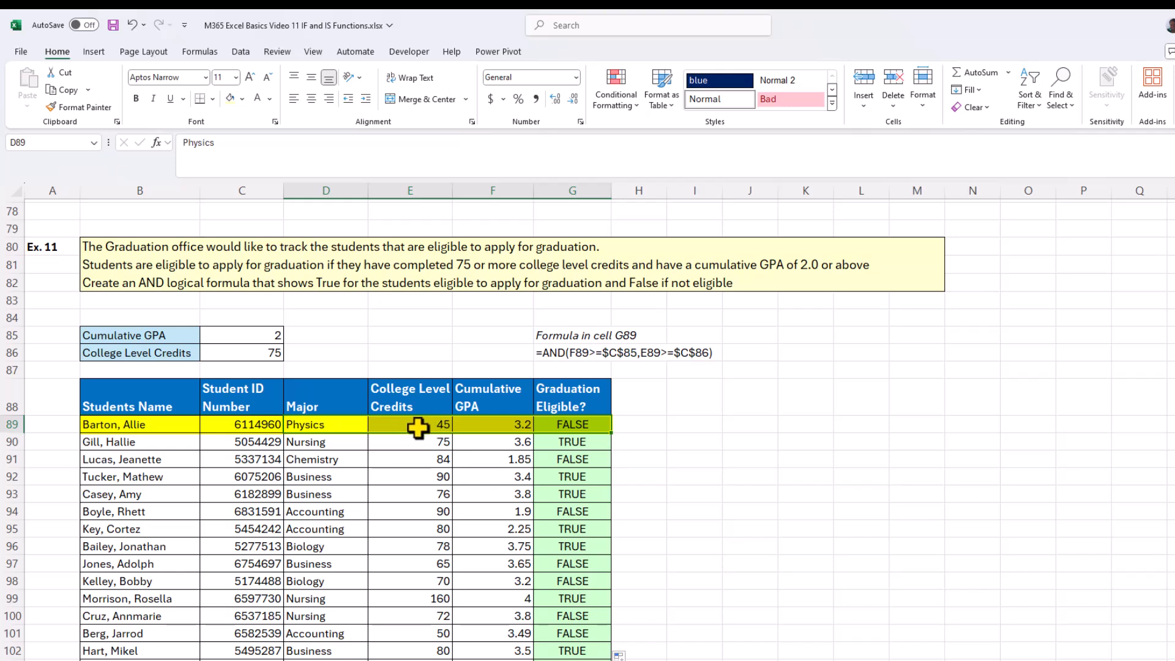
left_click_drag(418, 443, 543, 445)
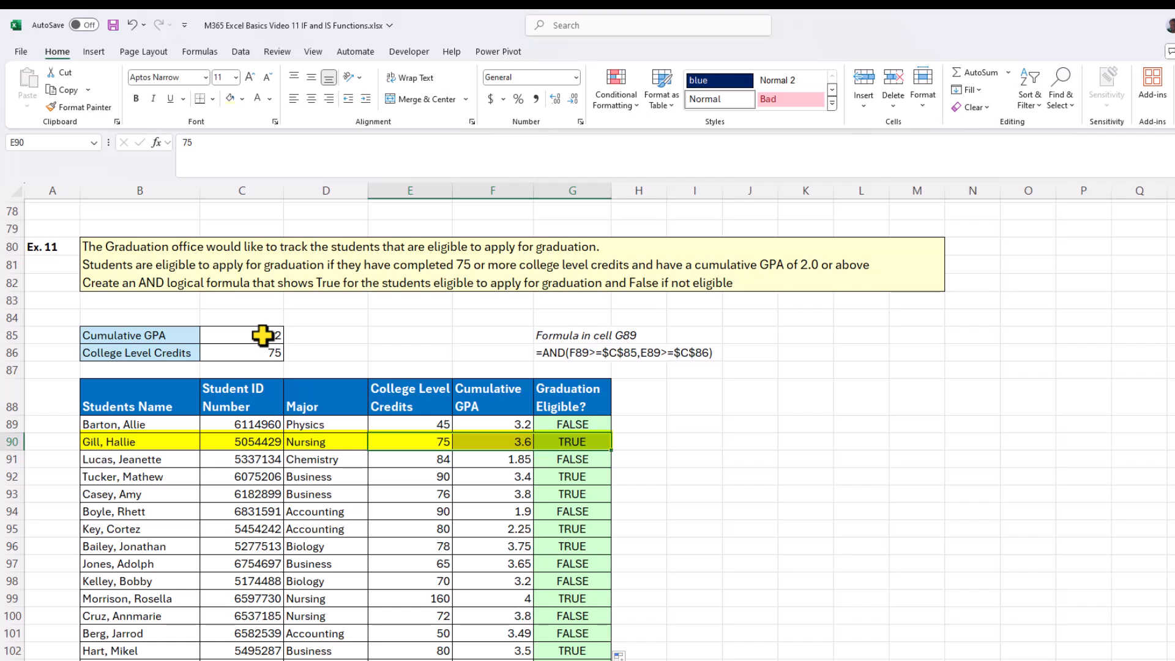
left_click(421, 441)
left_click_drag(421, 441, 549, 445)
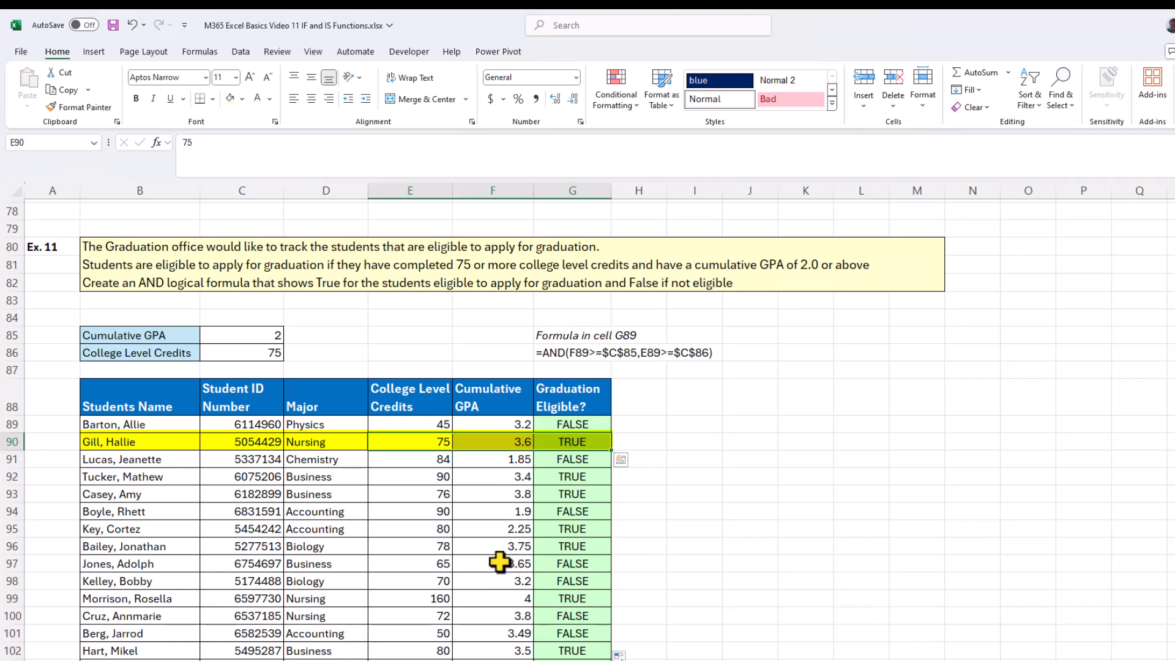
left_click(420, 511)
left_click_drag(421, 511, 562, 516)
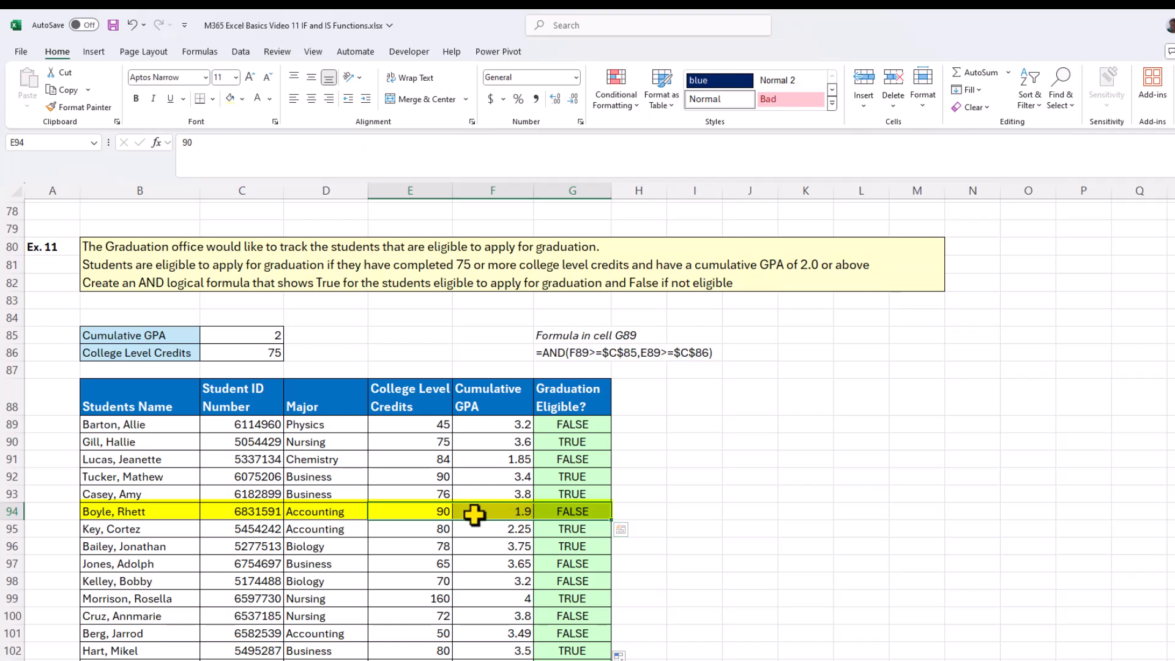
left_click_drag(415, 511, 556, 512)
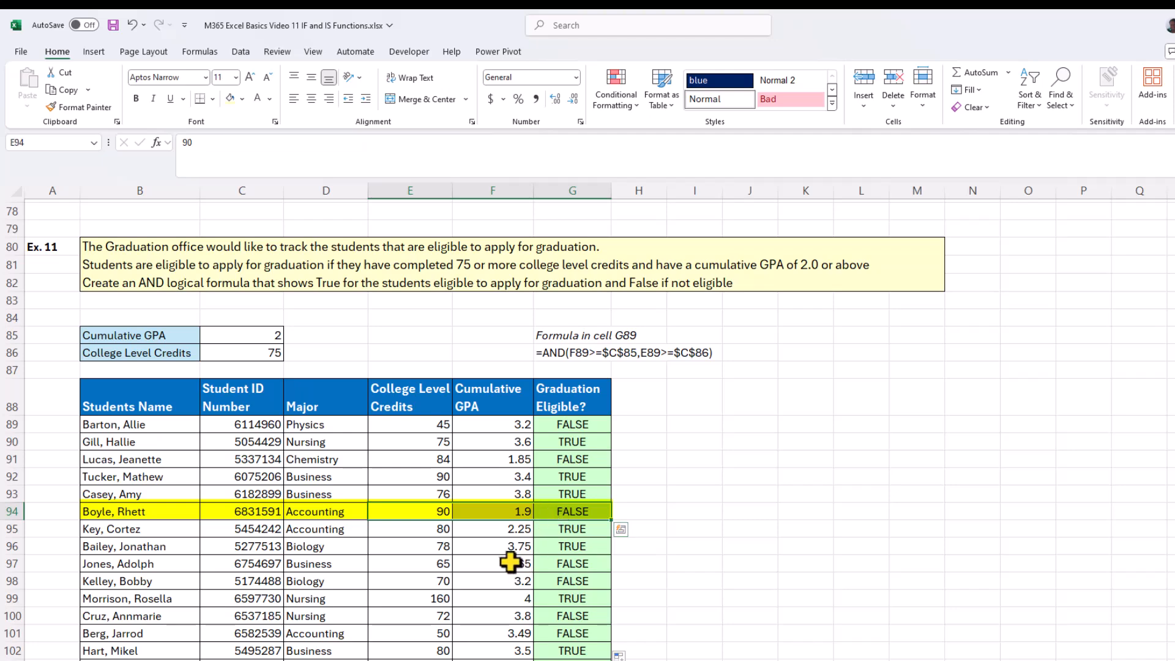
Step: Edit the Ex. 10 instruction in B55 to begin with "Create an AND logical and OR Logical formula"
scroll(503, 498, "down", 1)
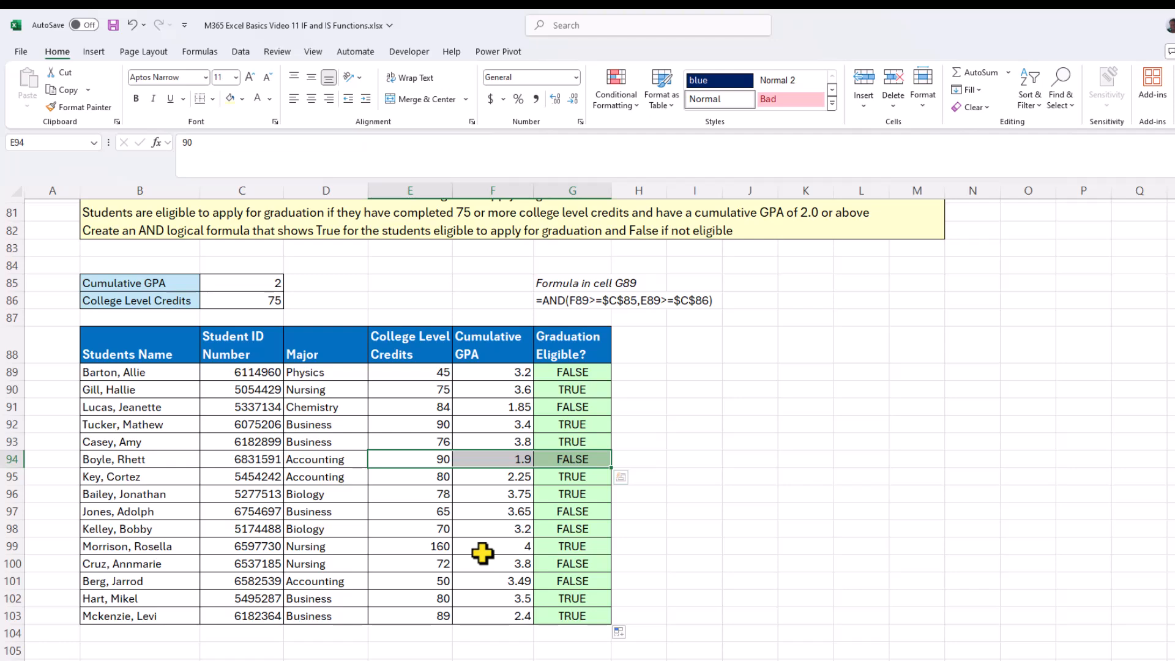
scroll(482, 550, "up", 10)
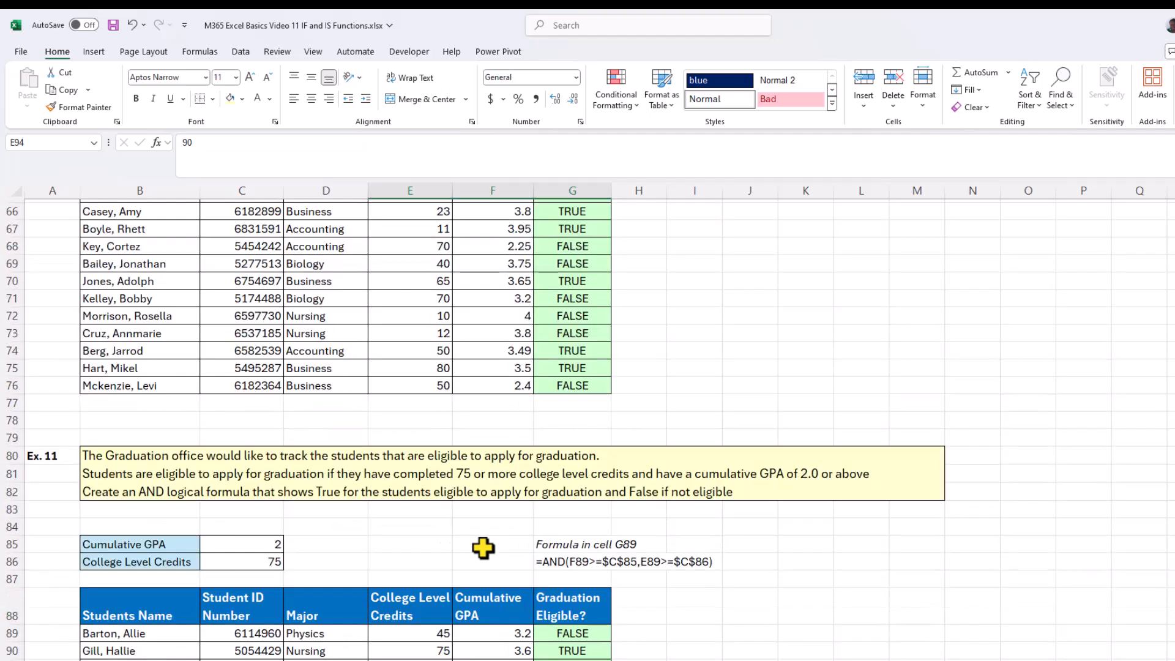
scroll(482, 549, "up", 1)
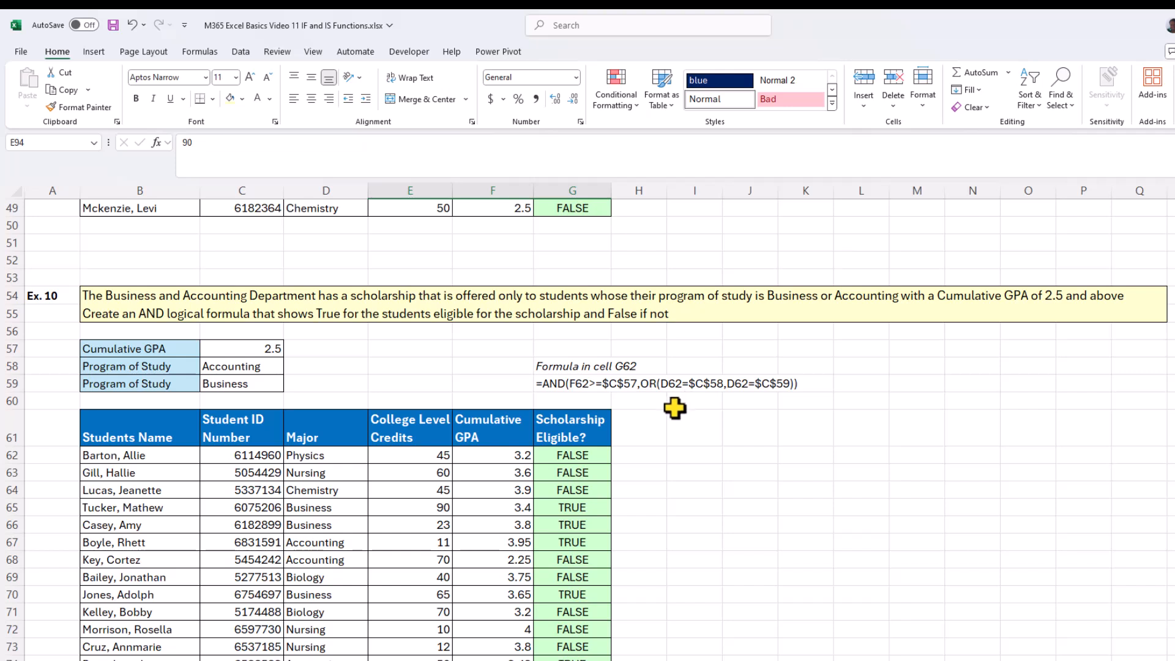
double_click(167, 315)
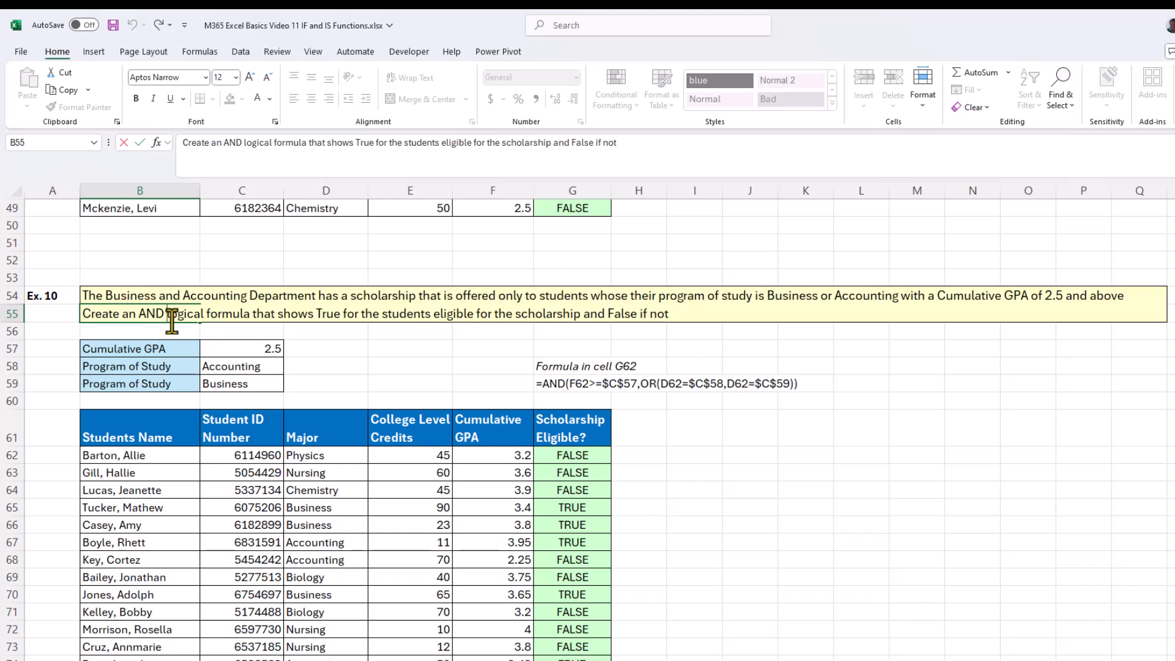
left_click(204, 315)
type("and O")
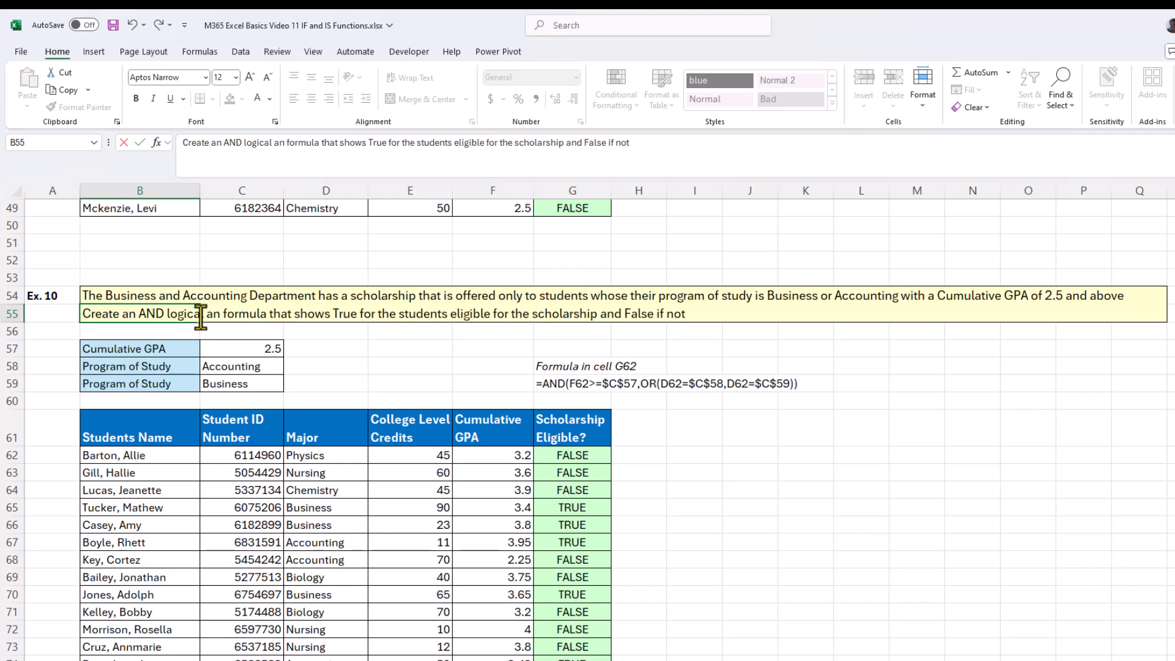
type("R Lo")
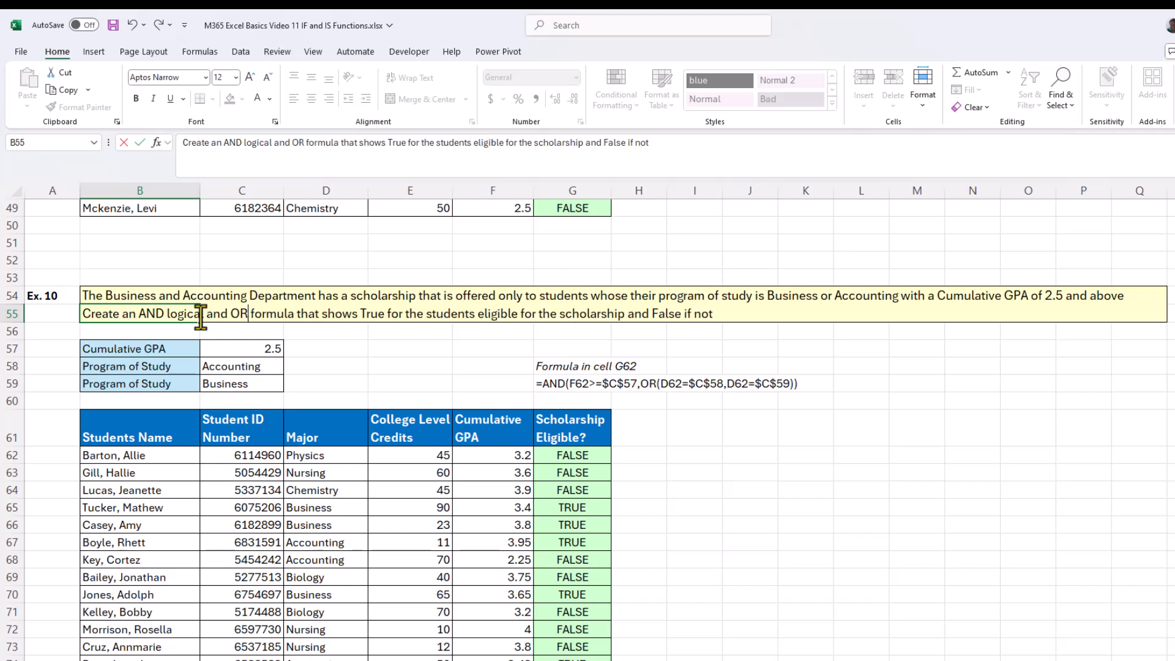
type("gical")
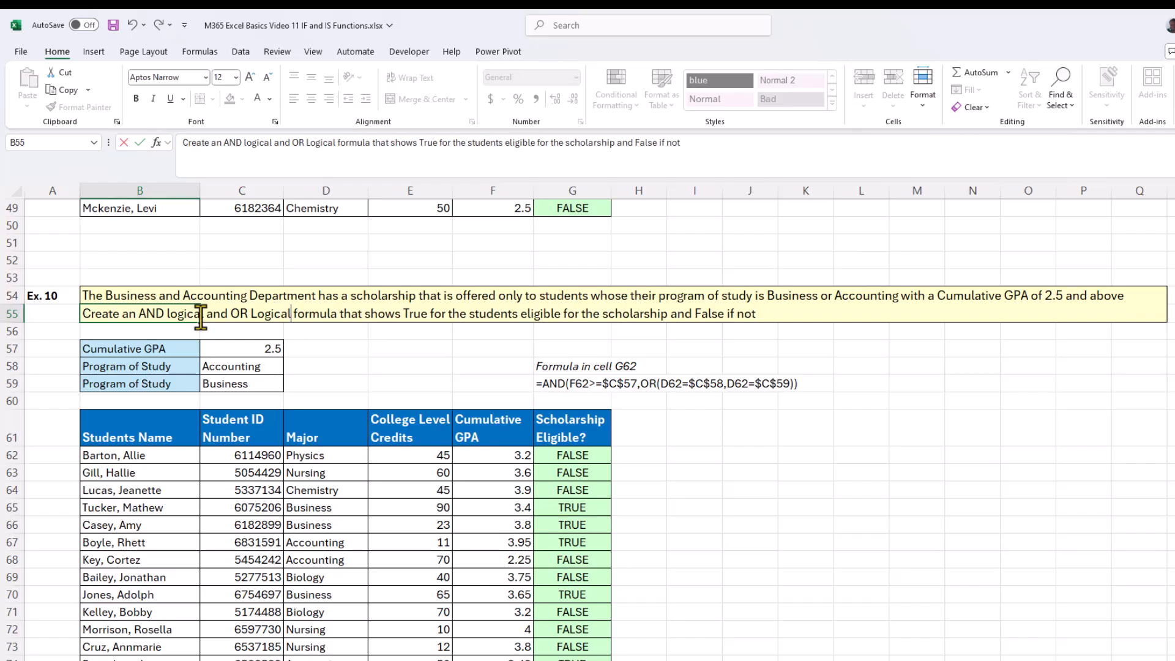
left_click(565, 456)
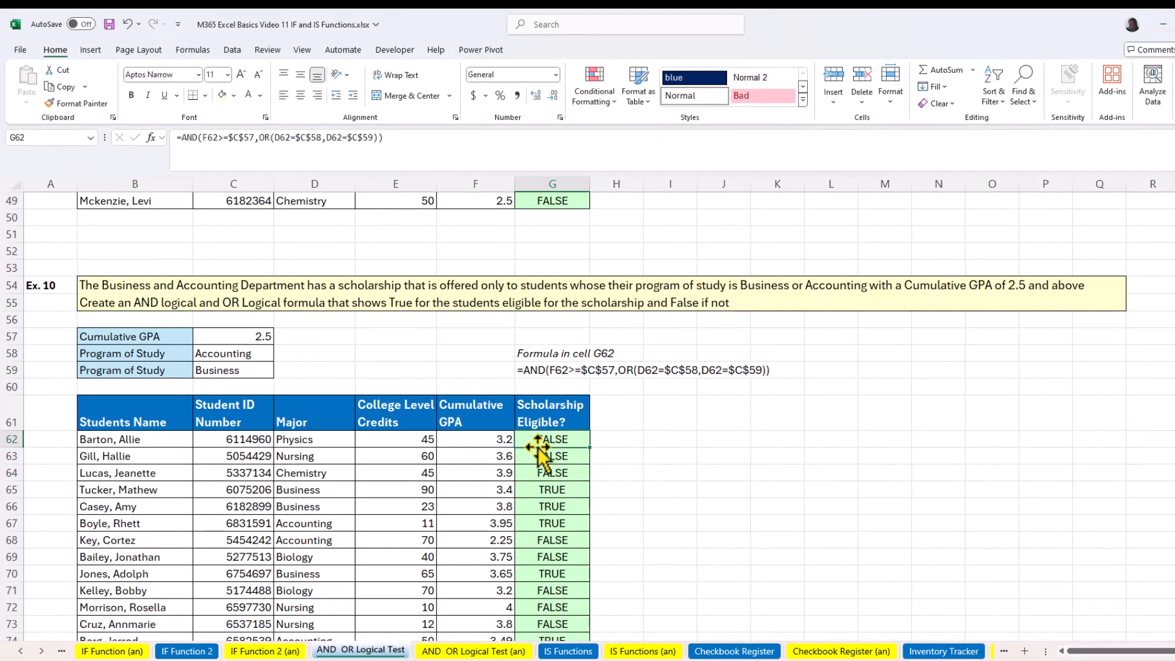
scroll(546, 441, "down", 11)
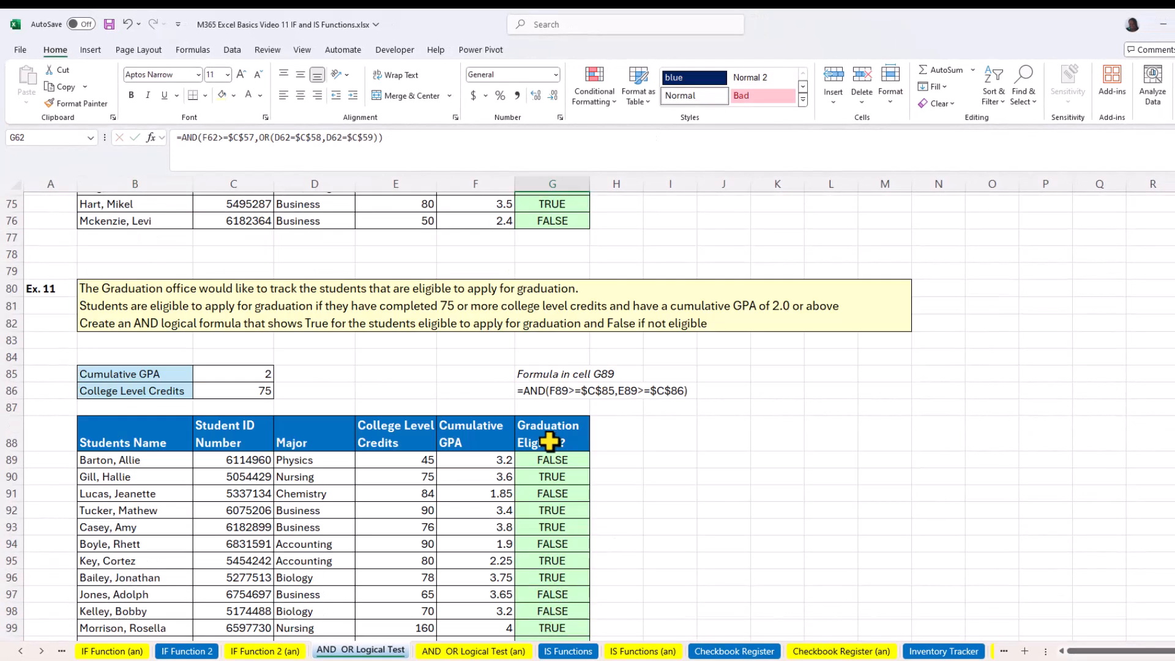
scroll(549, 440, "down", 2)
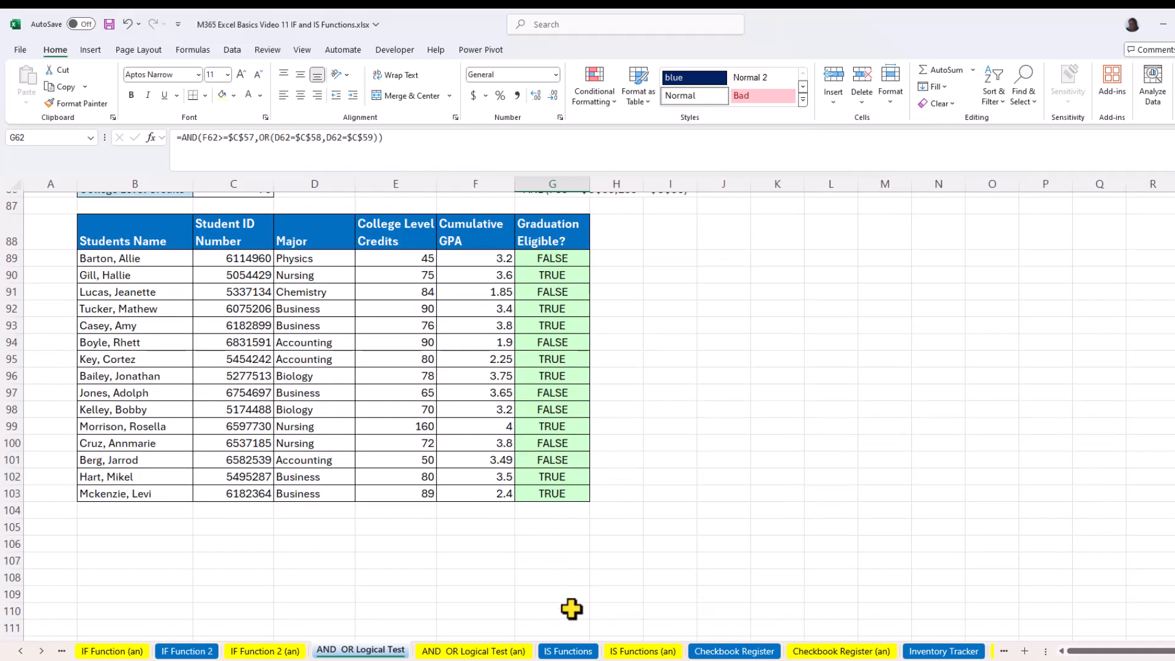
Step: Switch to the IS Functions sheet and inspect the formula in cell D2 under the Ex 12 label
left_click(569, 651)
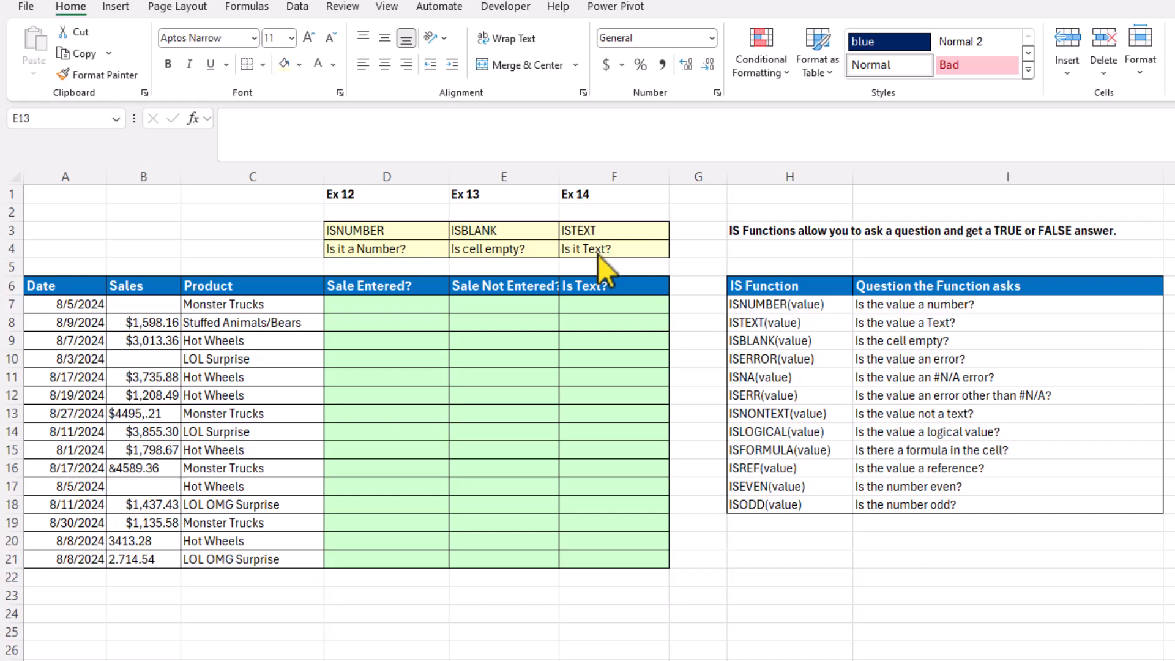
left_click(376, 260)
left_click(388, 212)
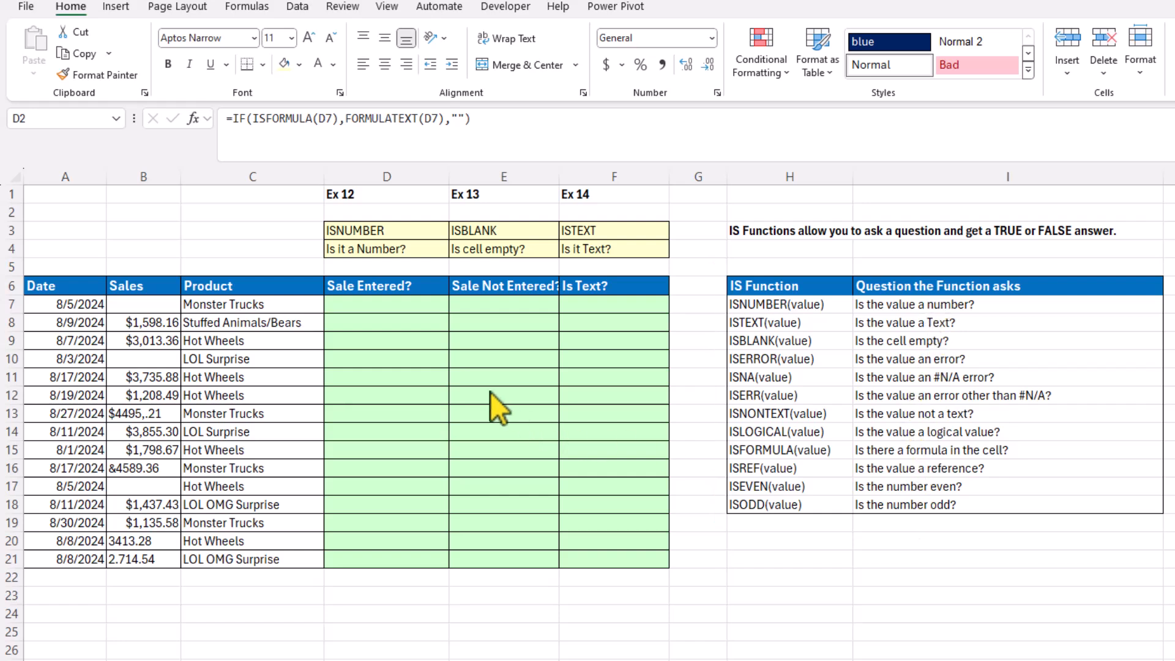
Step: Enter =ISNUMBER(B7:B21) in cell D7 to fill the Sale Entered? column for all Sales values
left_click(381, 304)
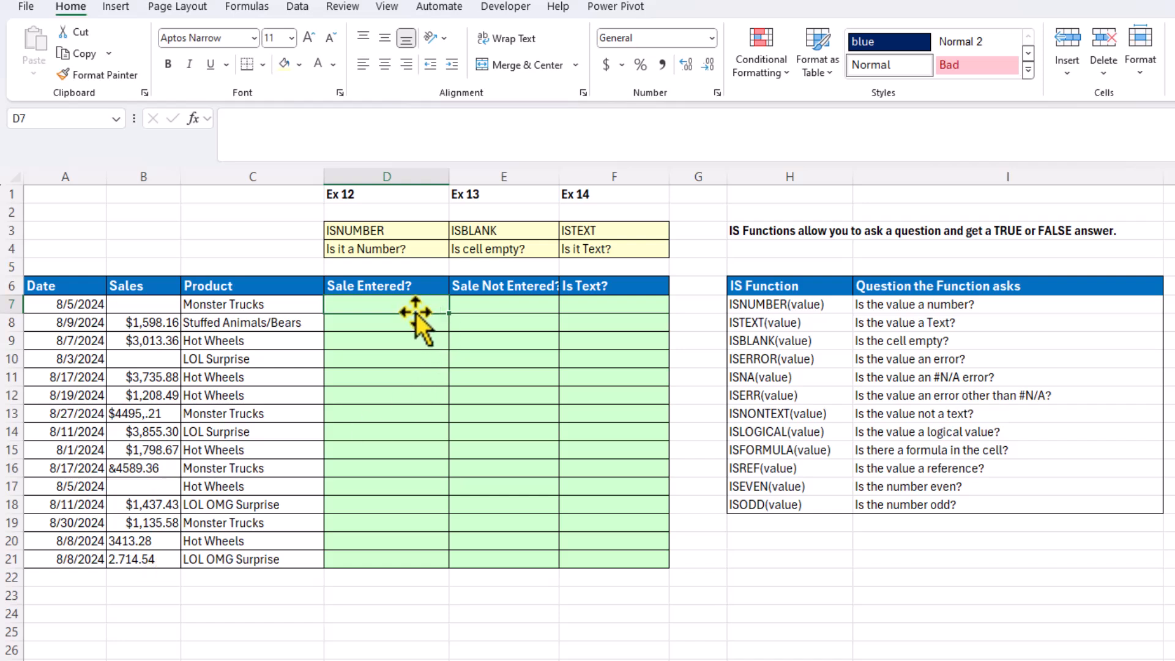
type("=")
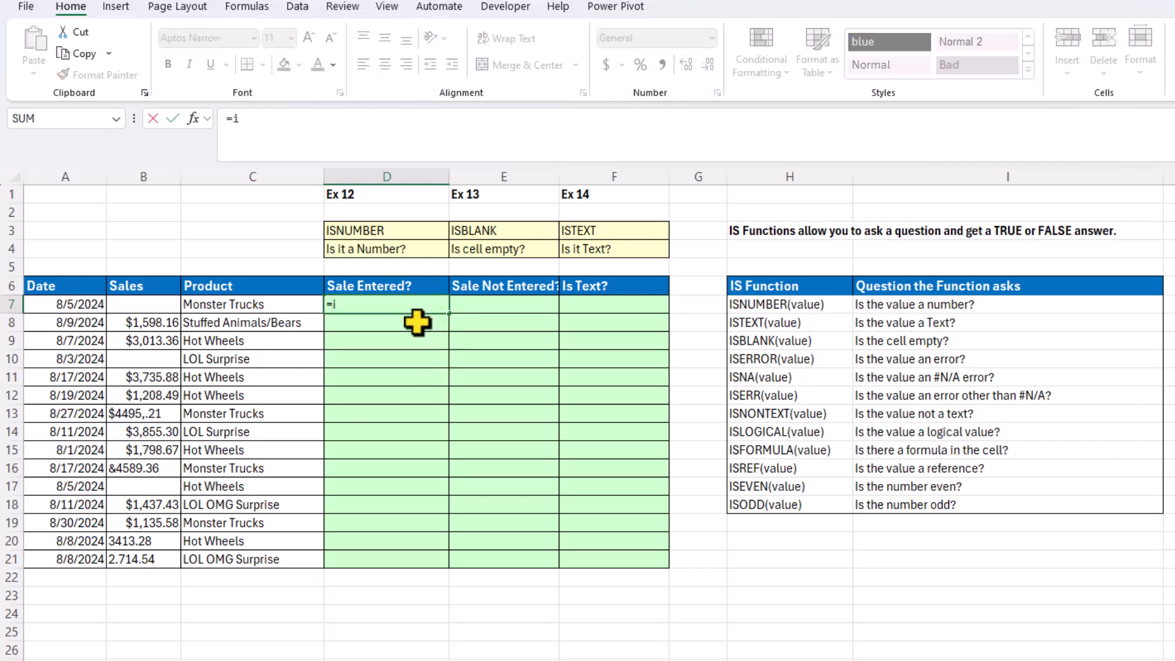
type("isn")
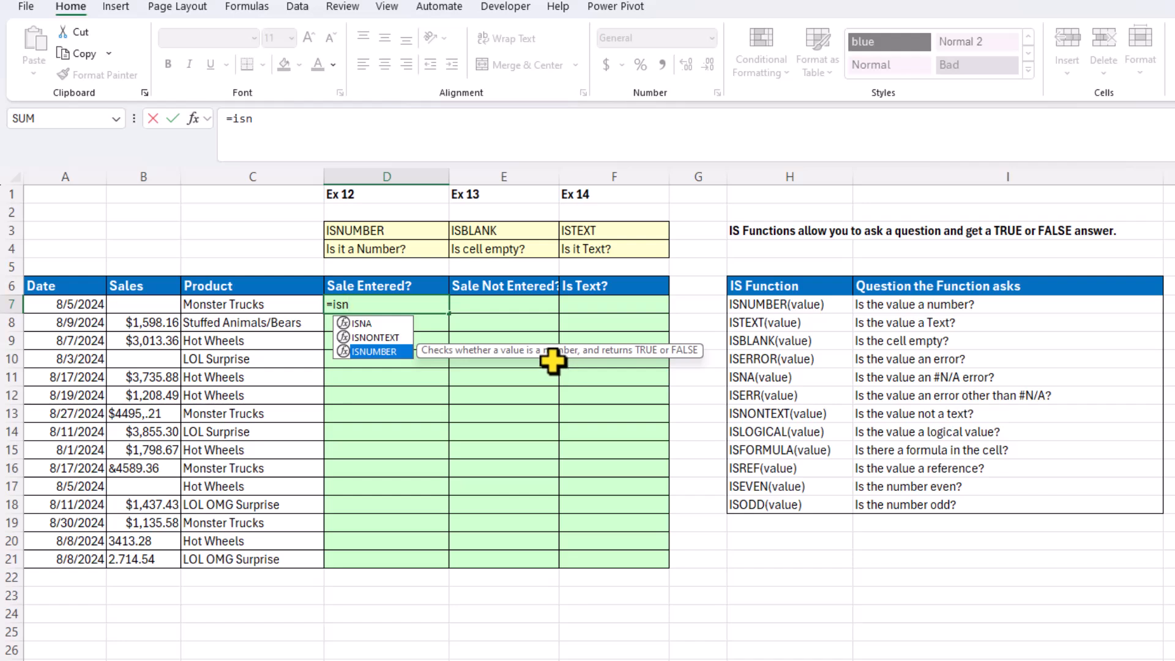
key("Tab")
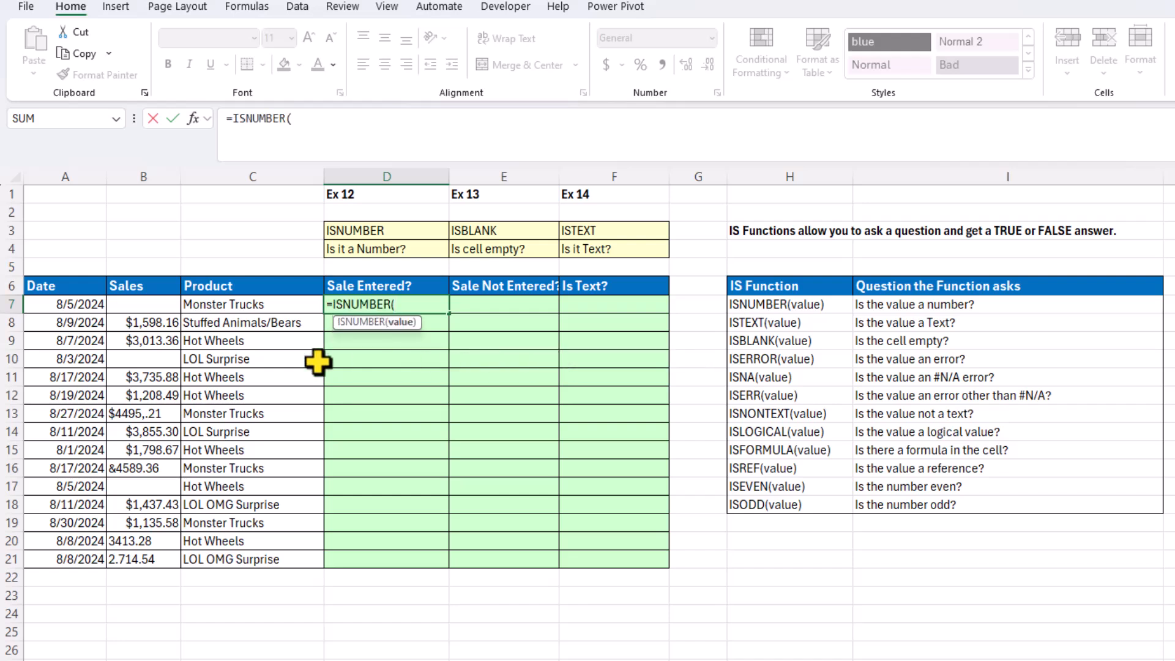
left_click(150, 306)
left_click_drag(150, 305, 150, 554)
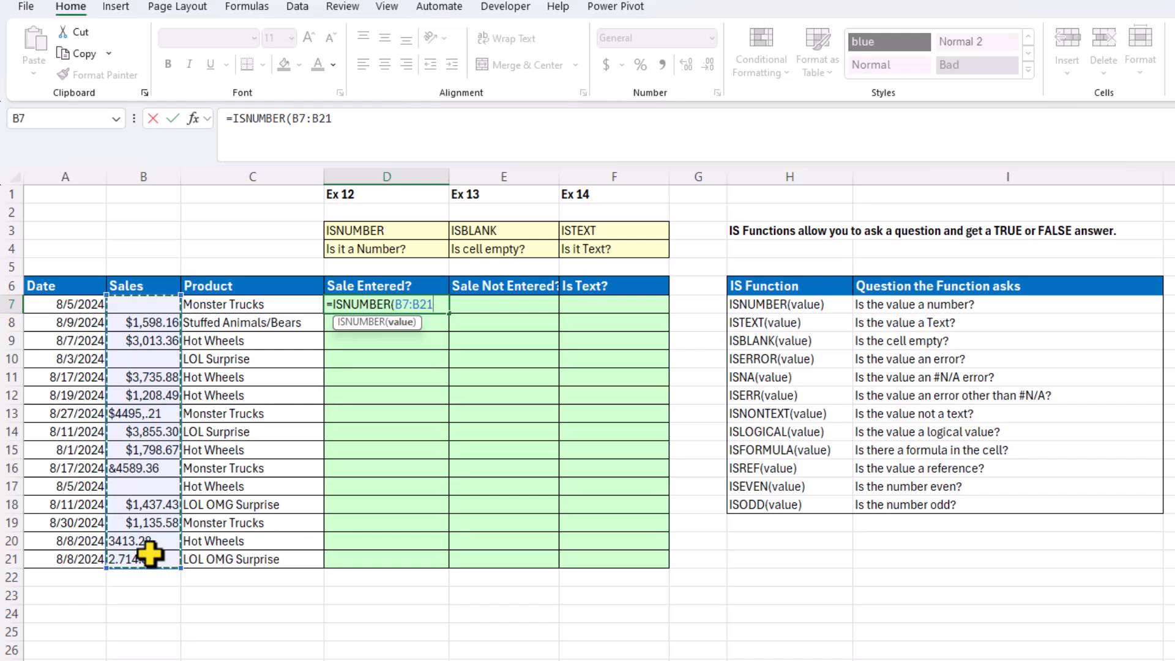
type(")")
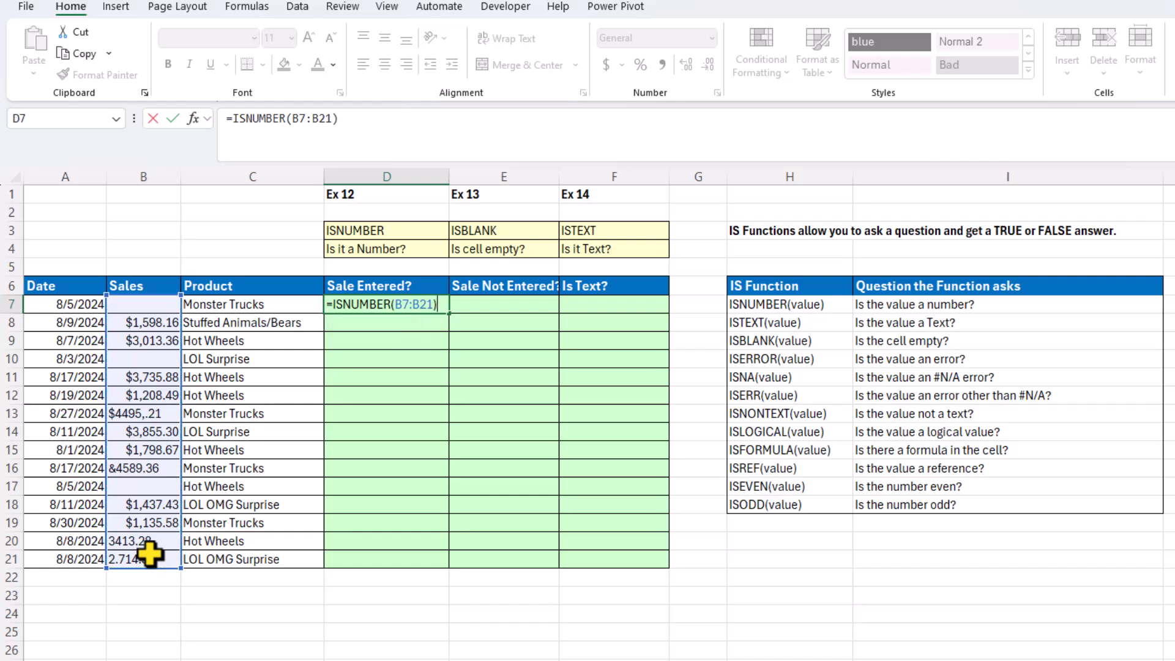
key("ctrl+Return")
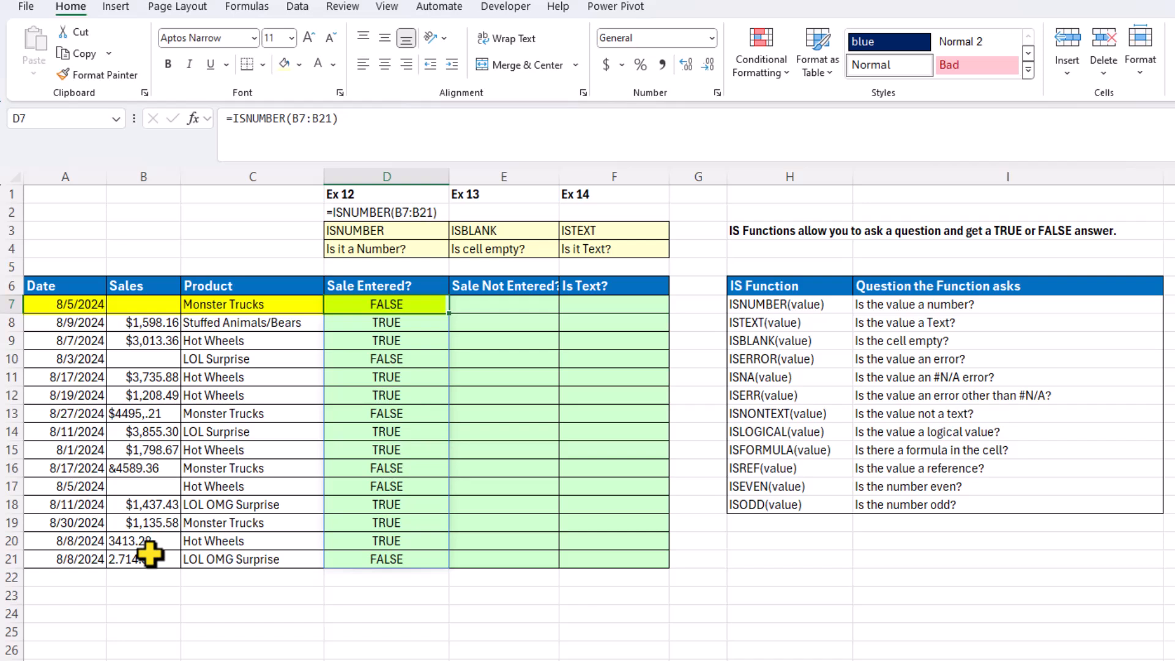
Step: Compare the Sales entries in rows 7, 8 and 16 with their Sale Entered? results
left_click(148, 306)
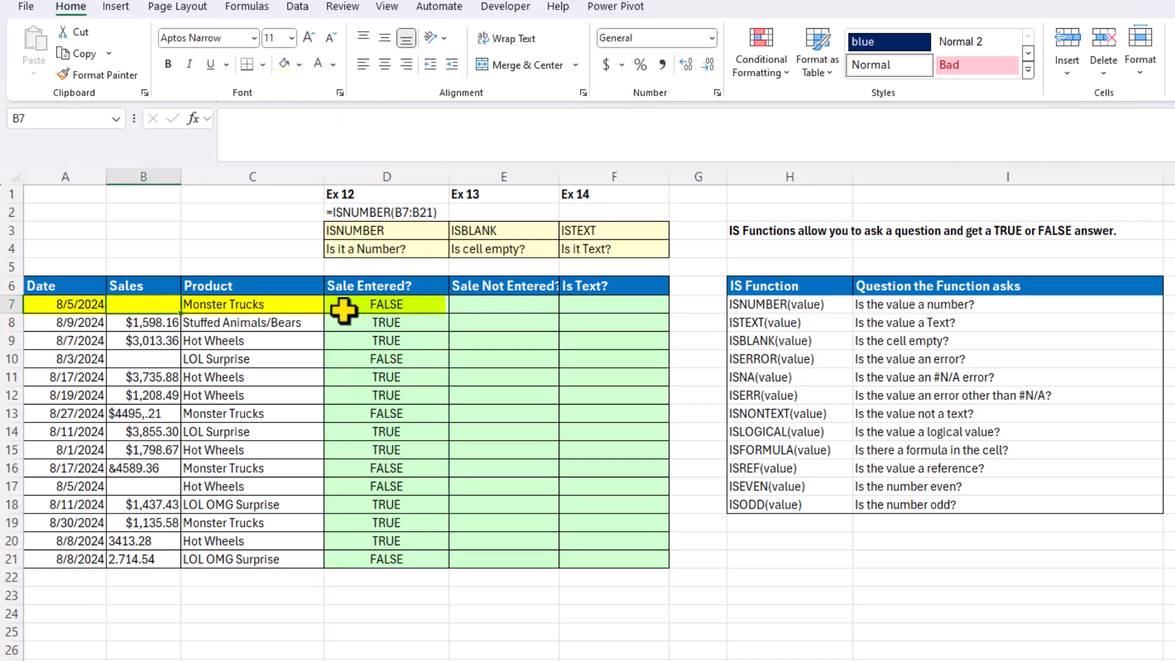
left_click(389, 307)
left_click(153, 321)
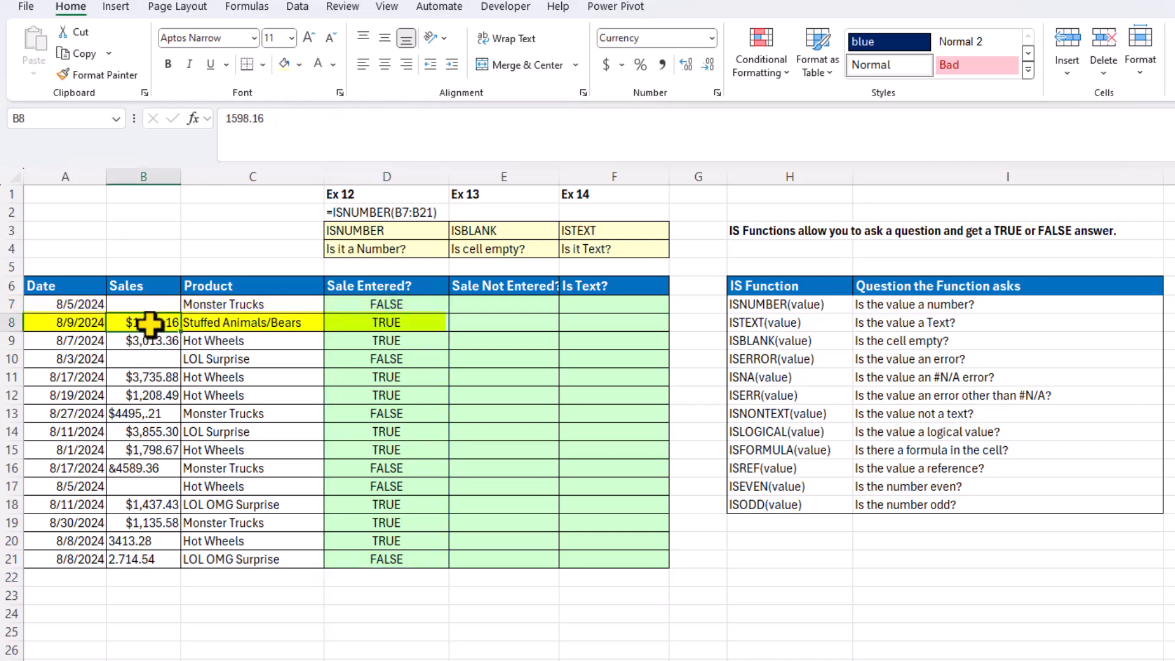
left_click(382, 323)
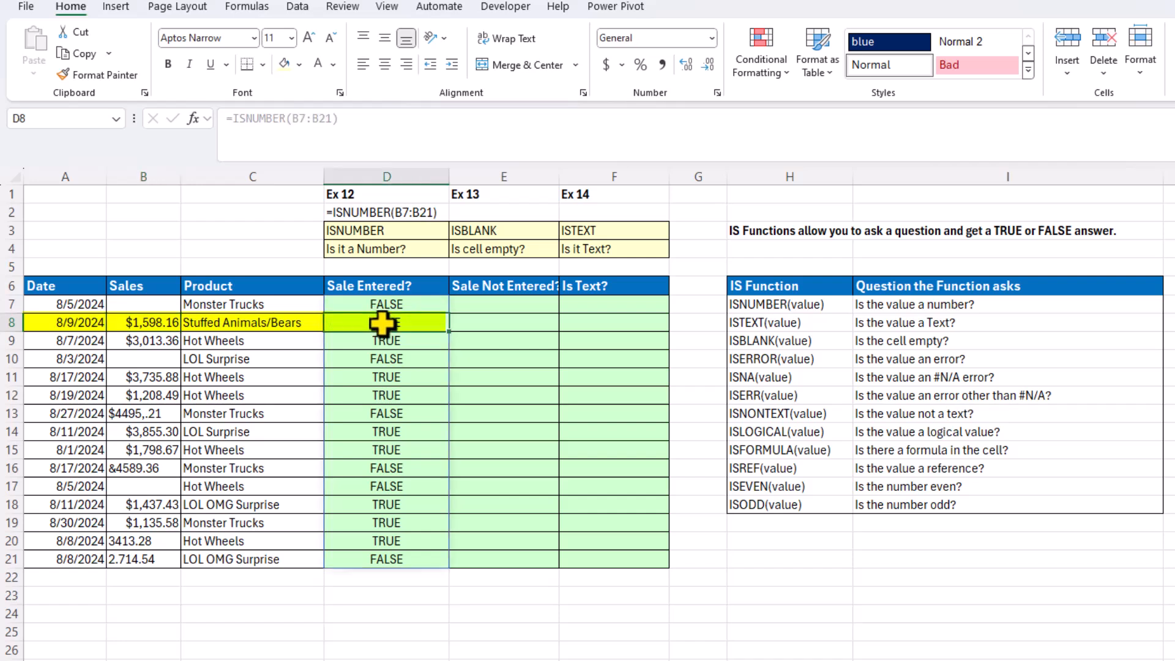
left_click(139, 469)
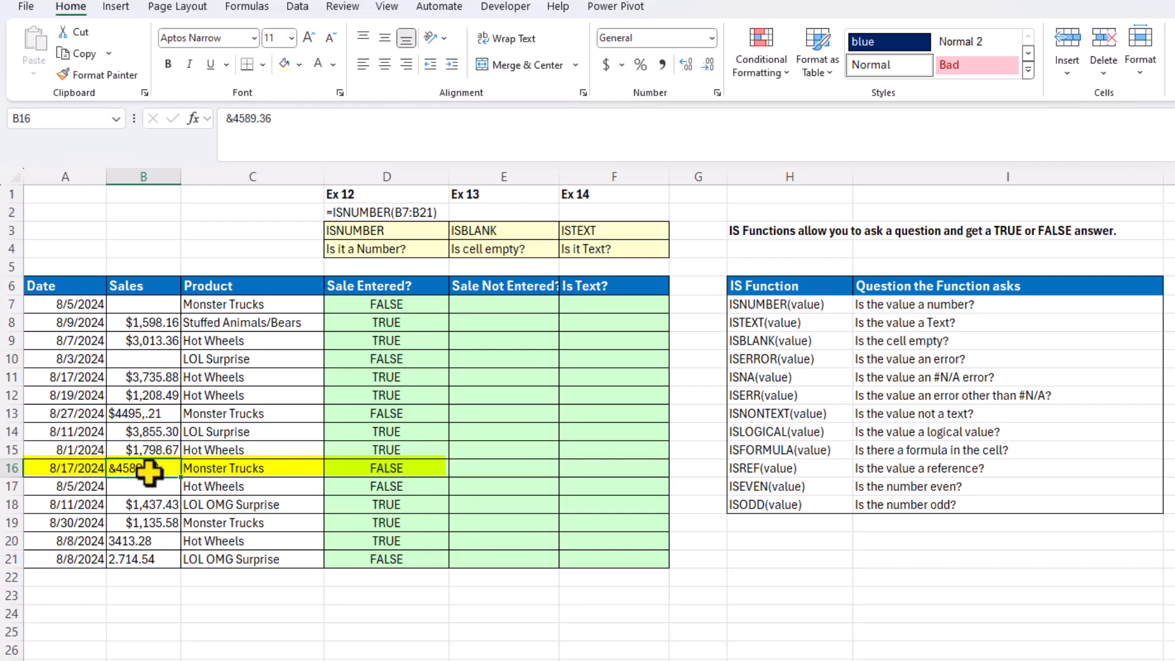
left_click_drag(134, 469, 380, 470)
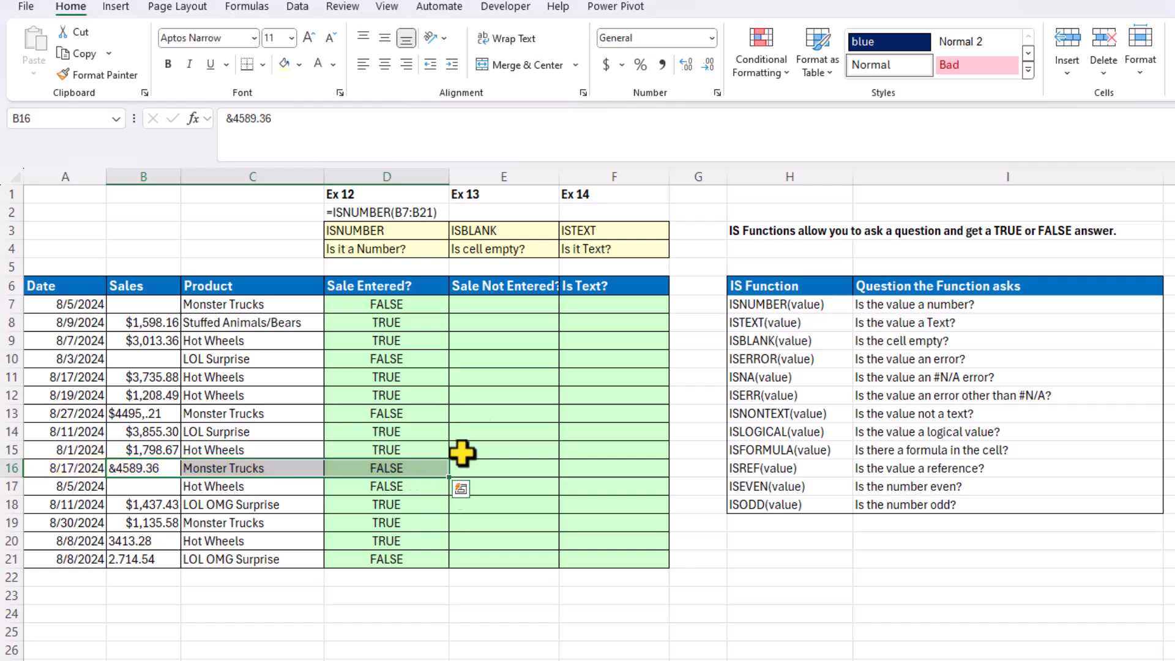
Step: Enter =ISBLANK(B7:B21) in cell E7 to fill the Sale Not Entered? column
left_click(500, 304)
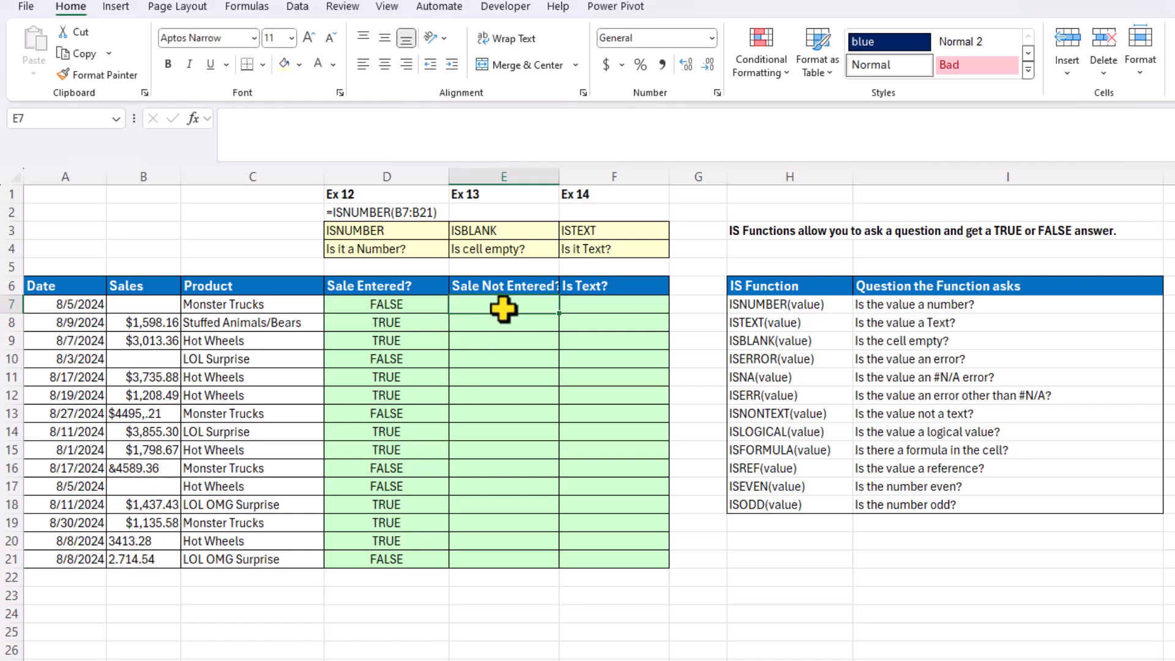
type("=")
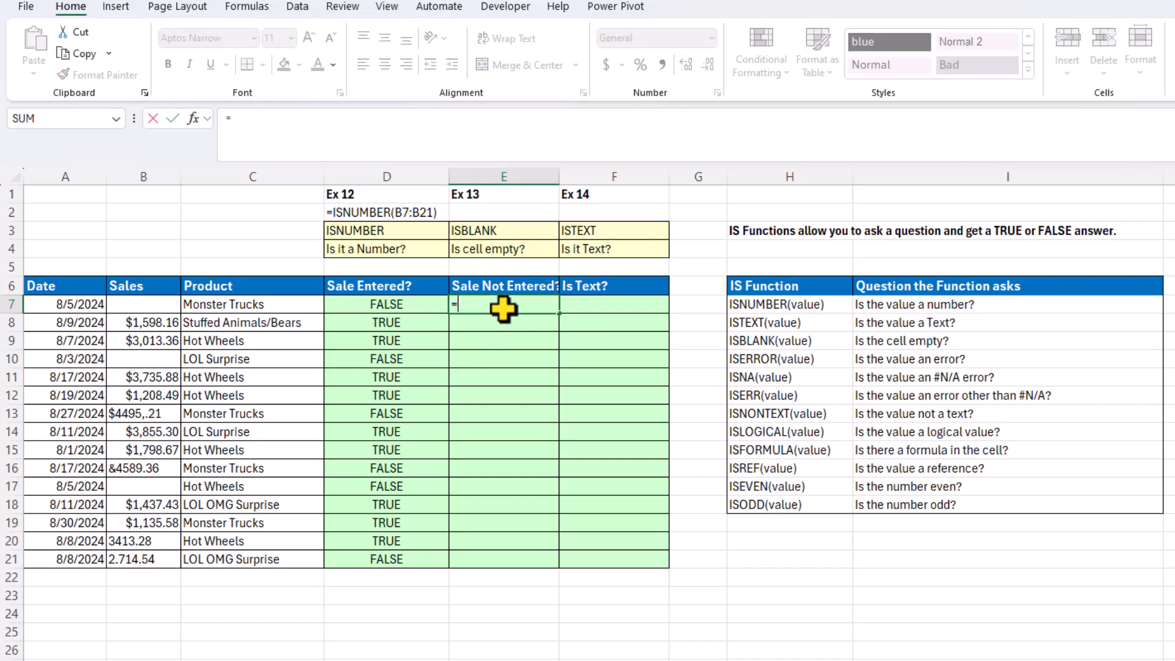
type("is")
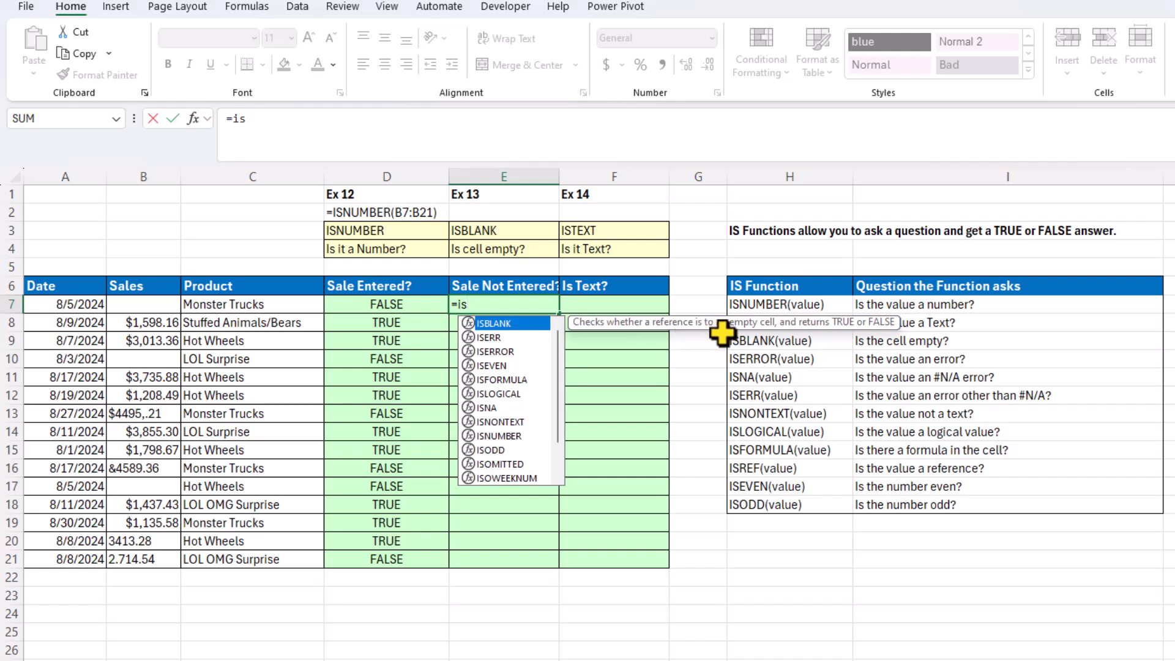
double_click(493, 323)
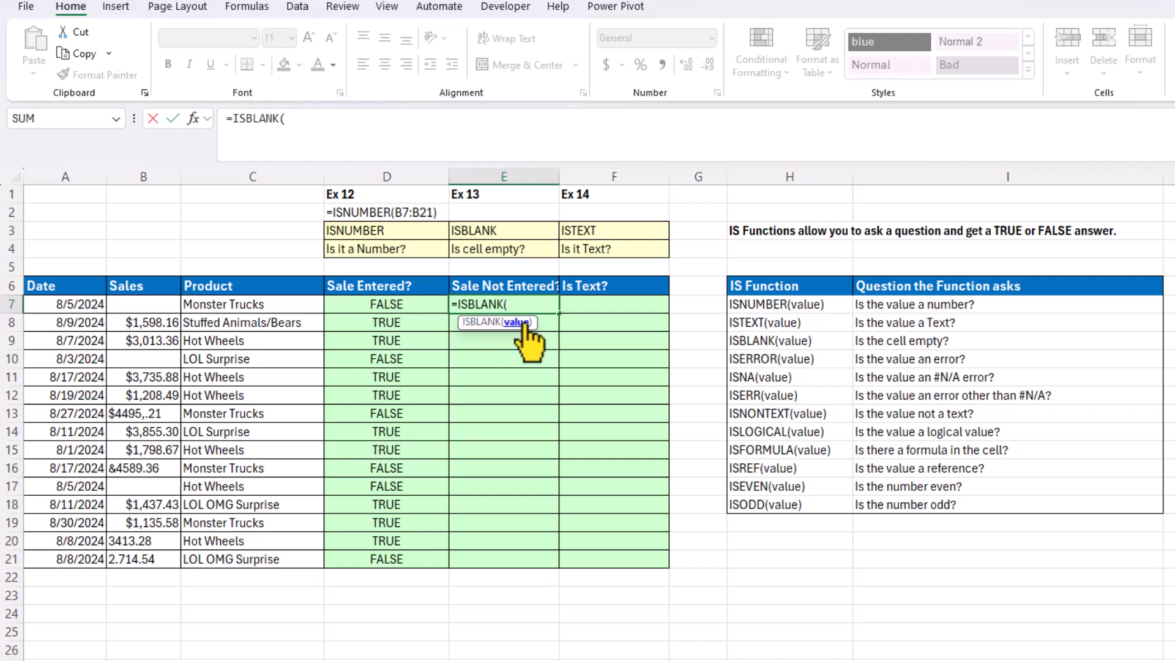
left_click_drag(147, 304, 149, 551)
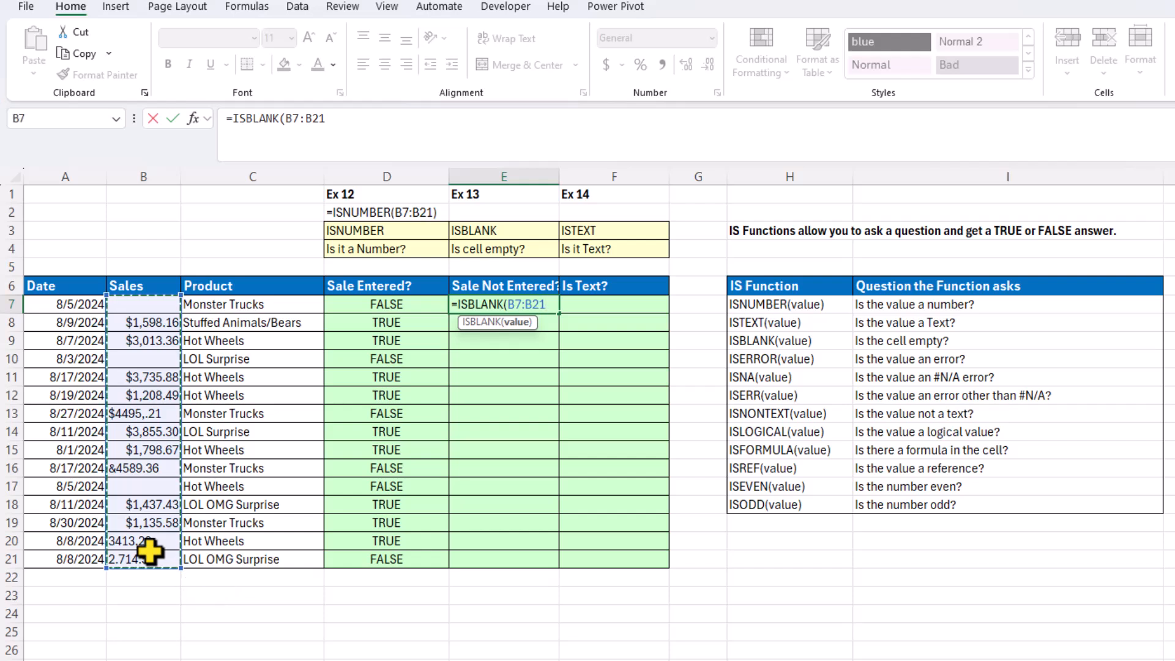
type(")")
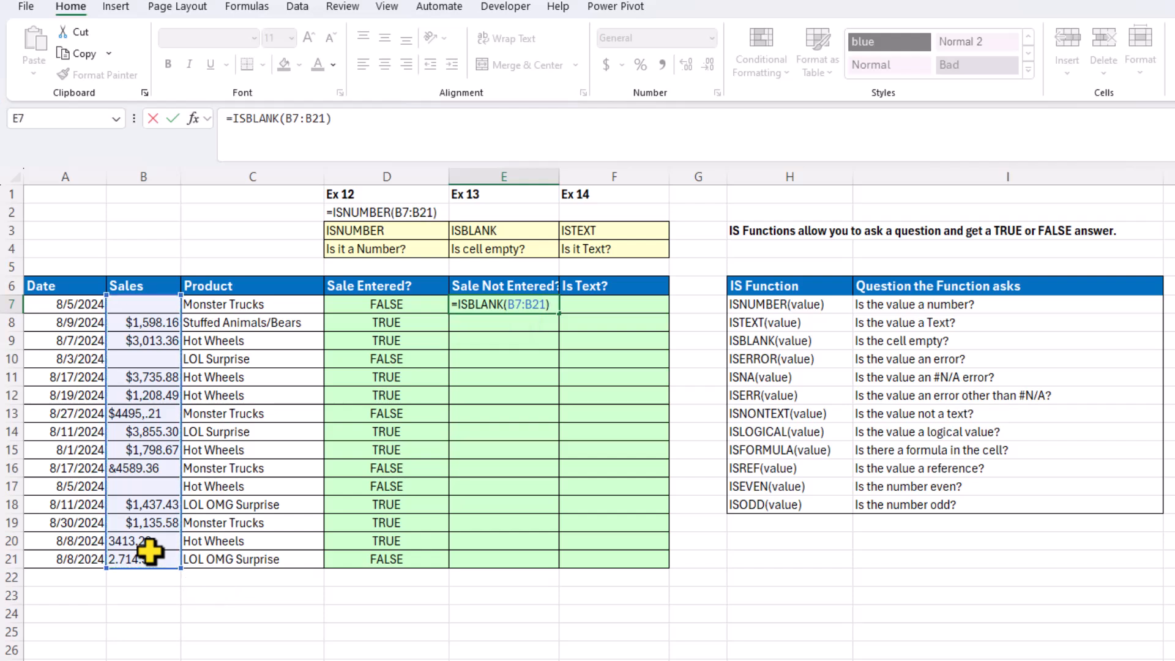
key("ctrl+Return")
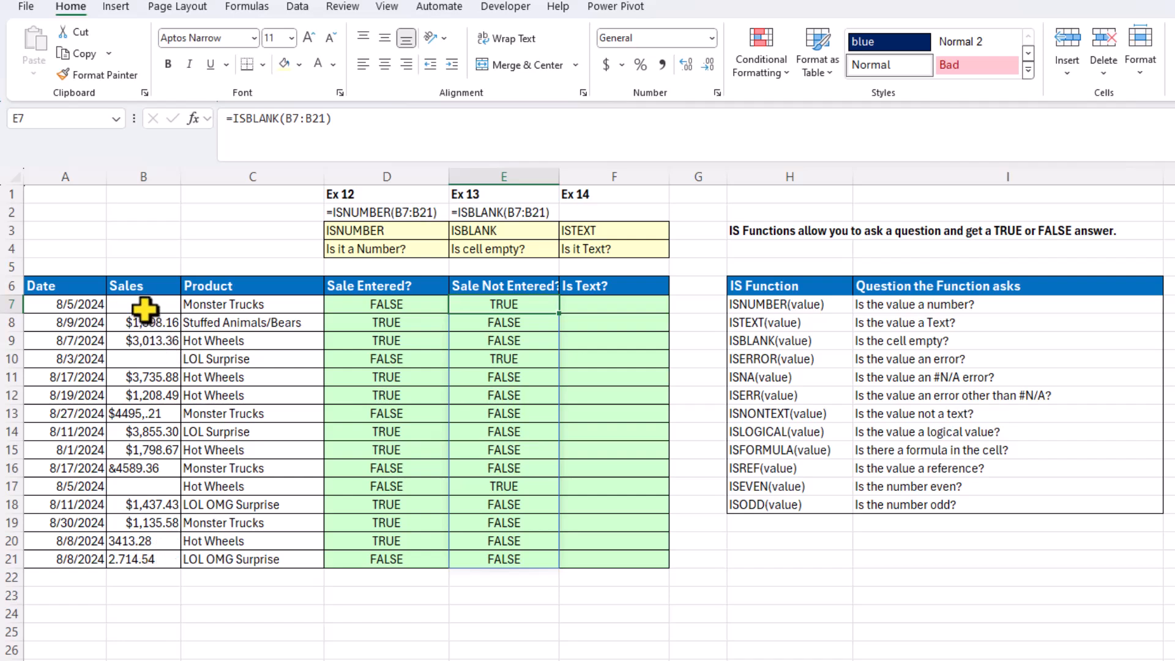
Step: Check the empty Sales cells B7 and B10 against their Sale Not Entered? results
left_click(144, 308)
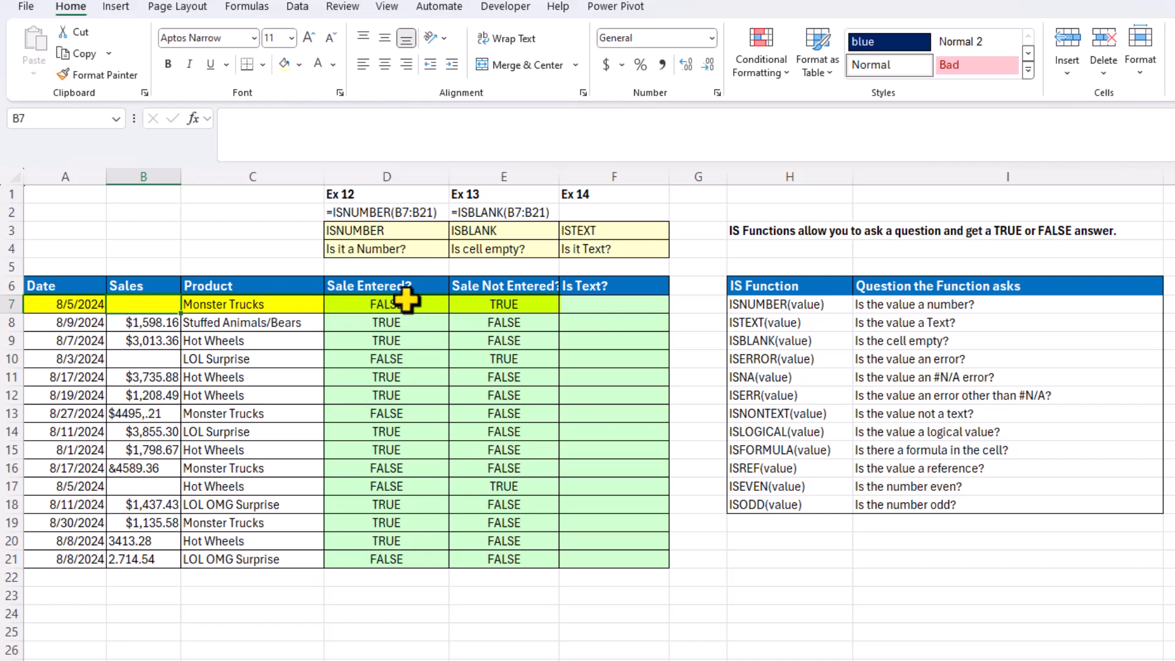
left_click(508, 309)
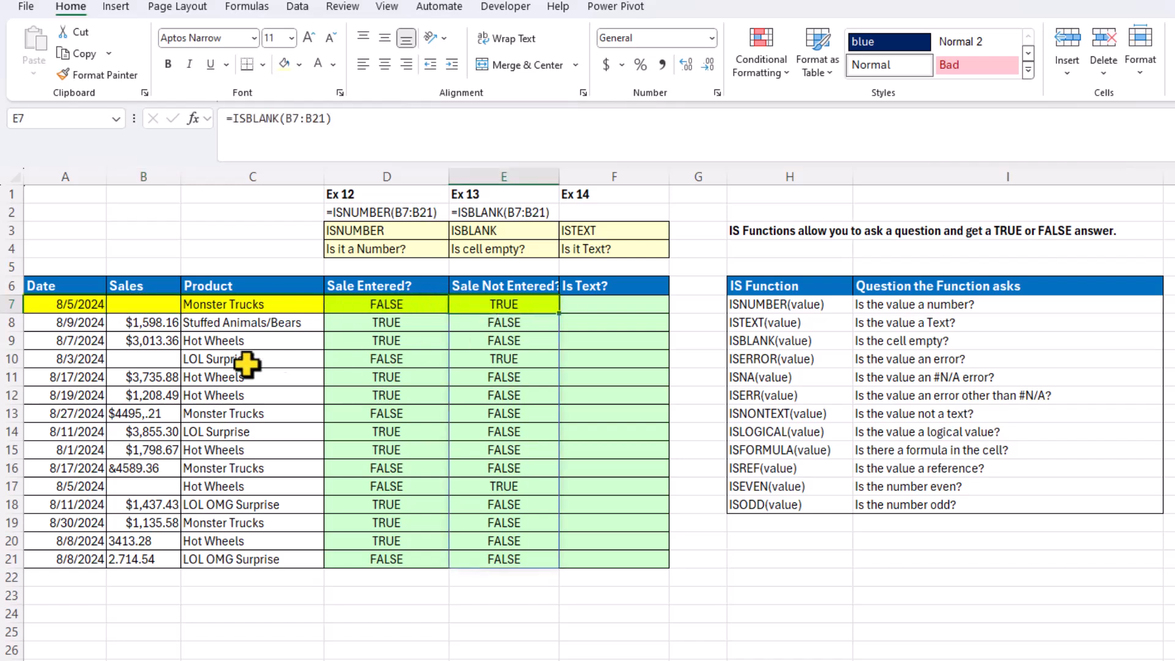
left_click(132, 360)
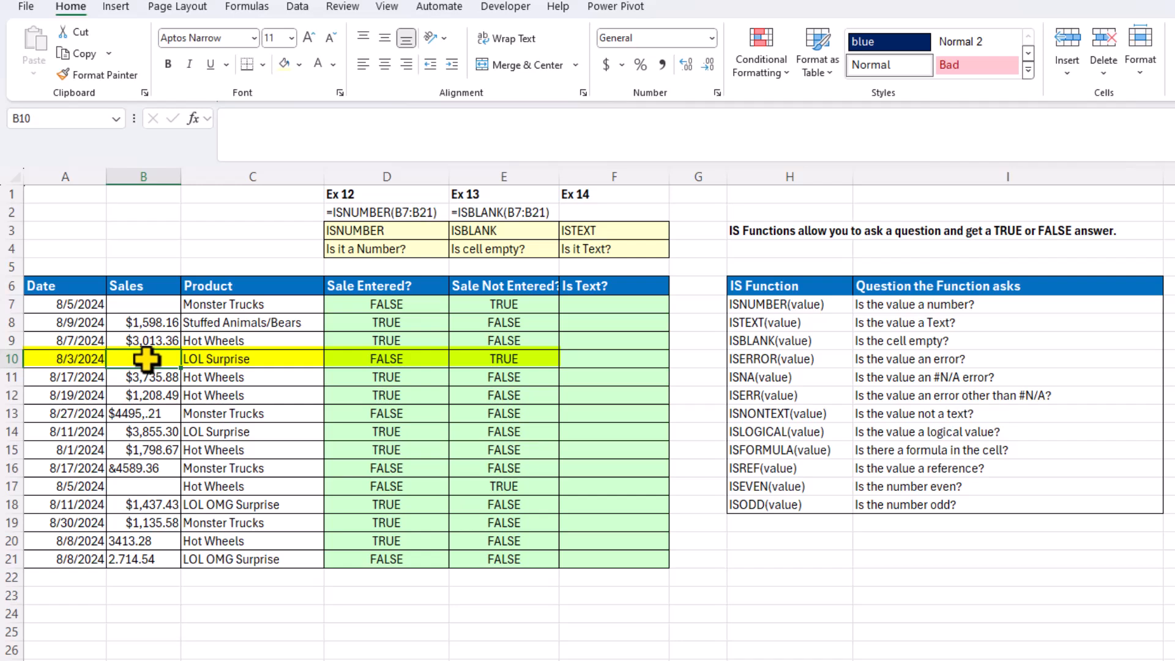
left_click(511, 358)
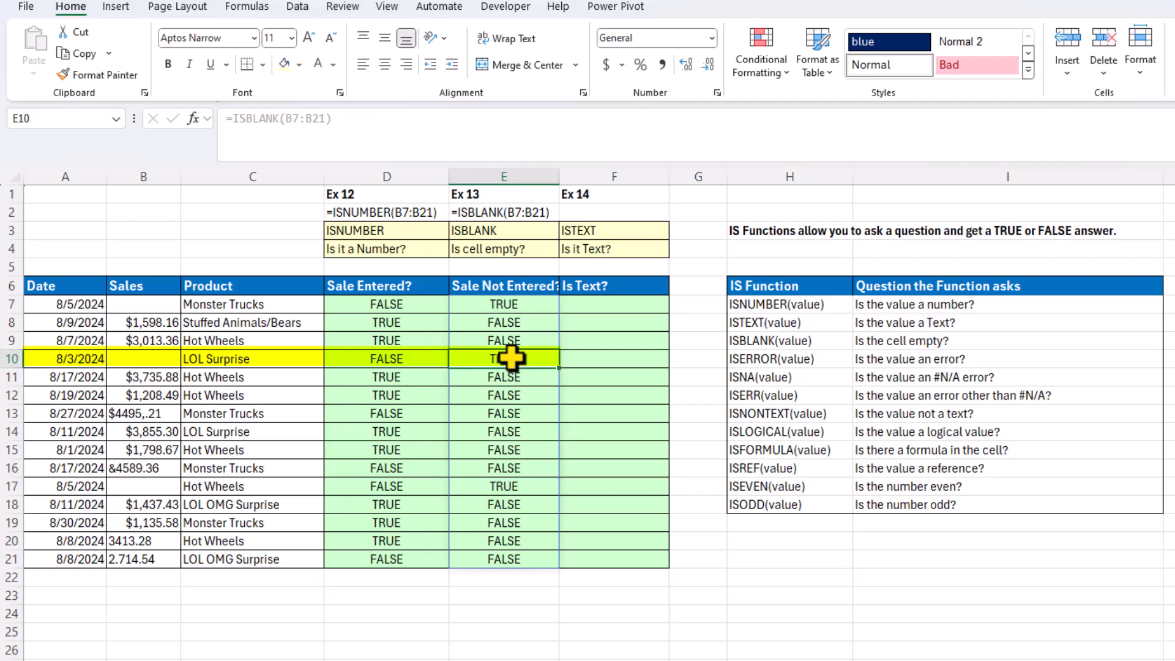
Step: Enter =ISTEXT(B7:B21) in cell F7 to fill the Is Text? column for all Sales values
left_click(597, 301)
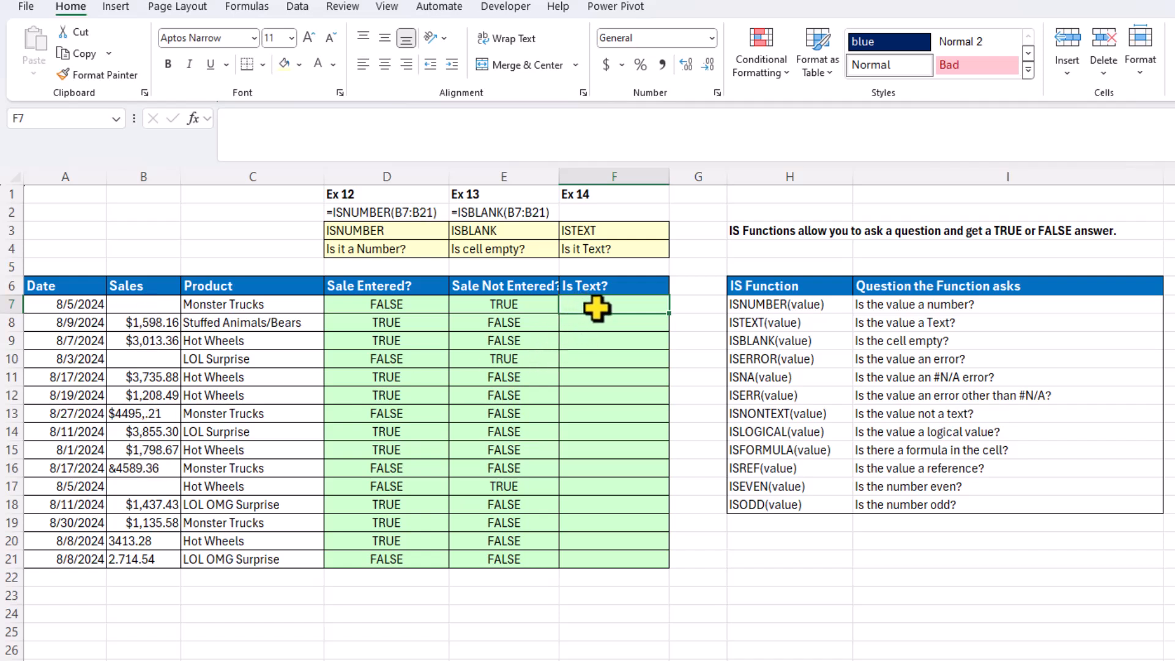
type("=ist")
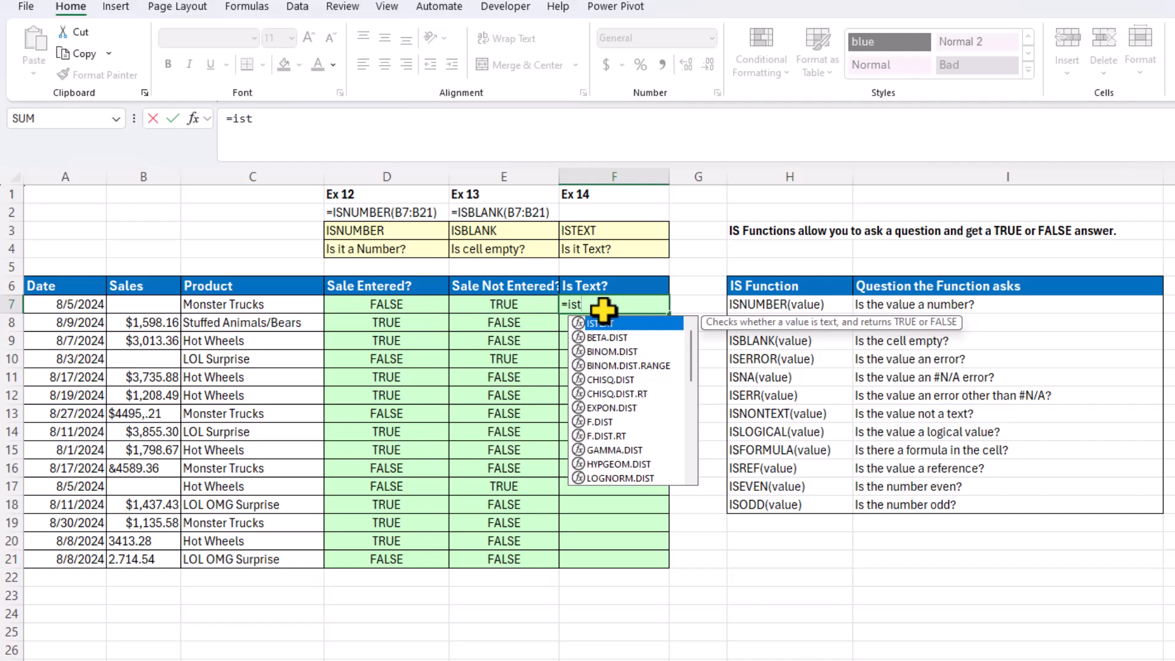
key("Tab")
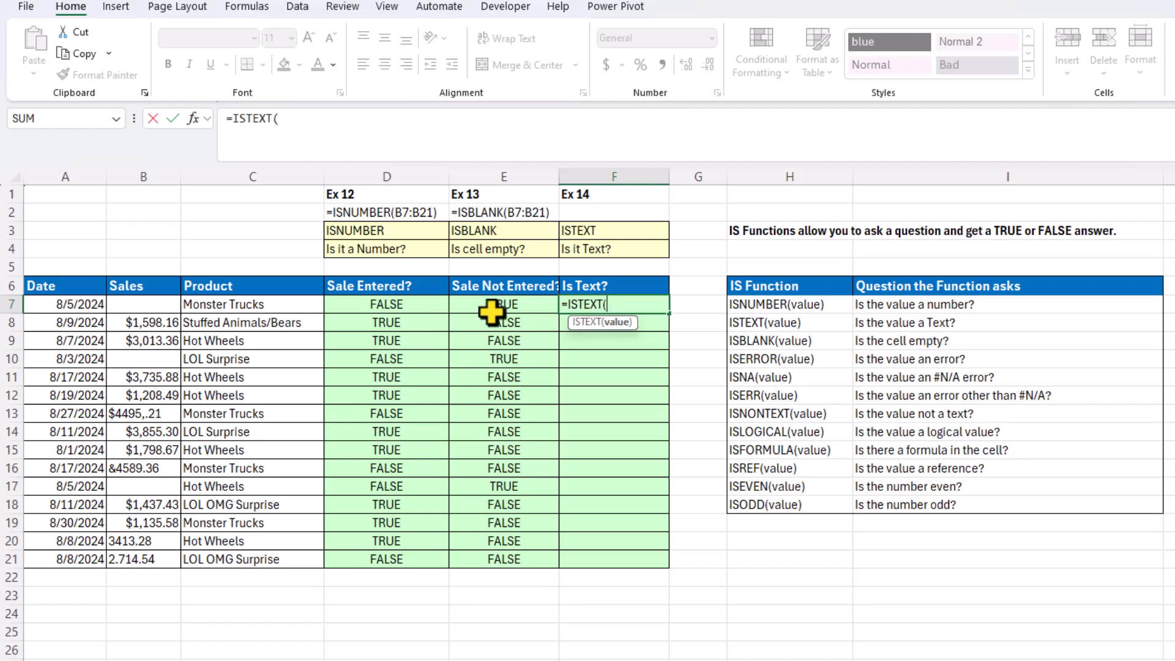
left_click(150, 306)
left_click_drag(150, 305, 162, 554)
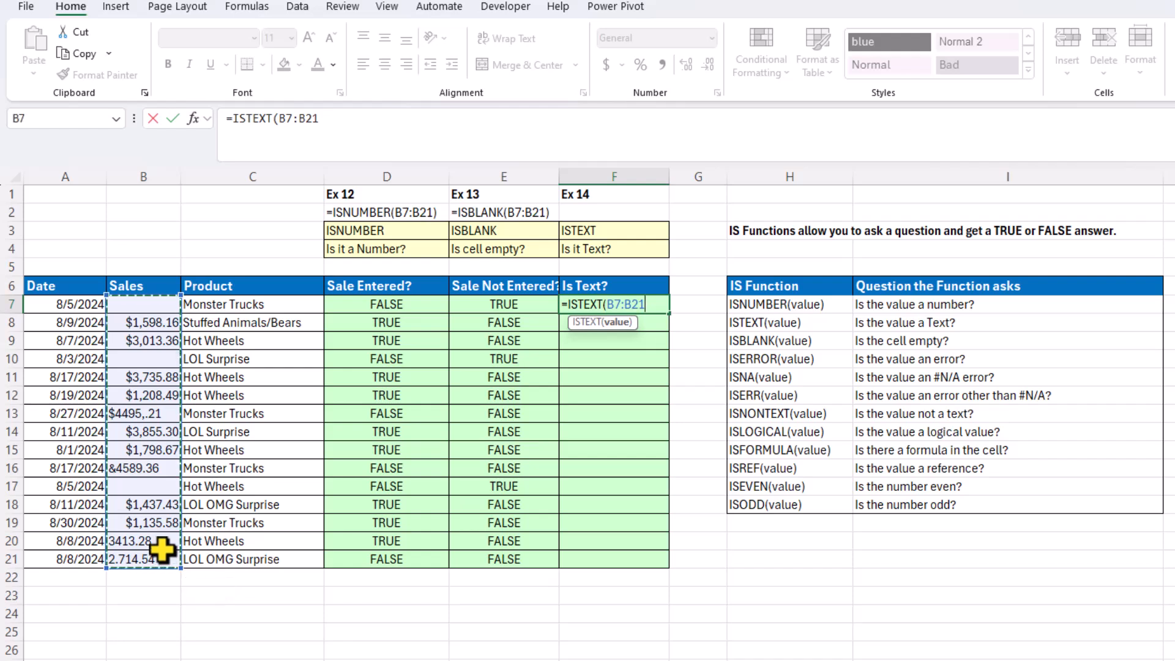
type(")")
key("ctrl+Return")
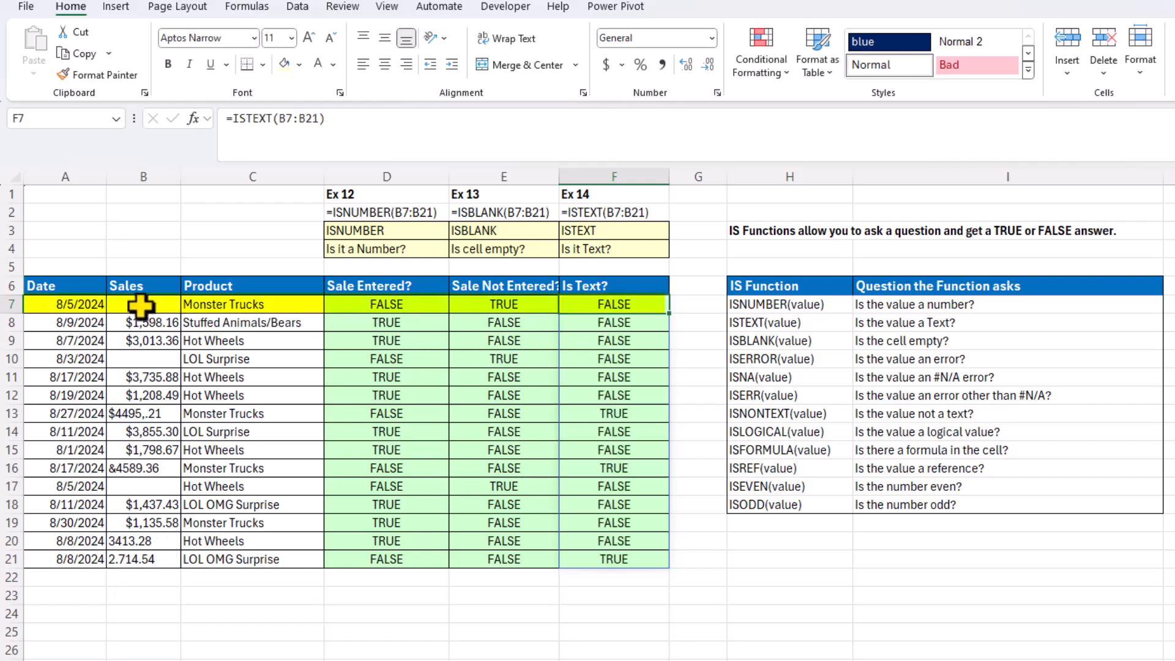
Step: Review the Sales entries in rows 7, 13, 16 and 21 against their Is Text? results
left_click(141, 305)
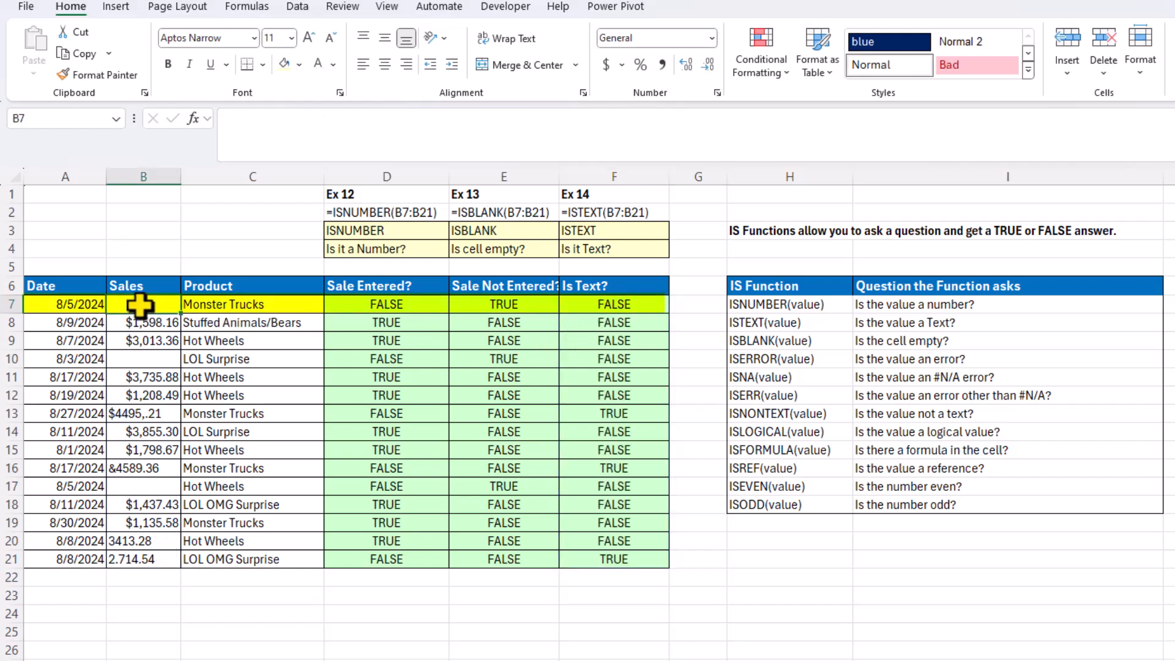
left_click(629, 306)
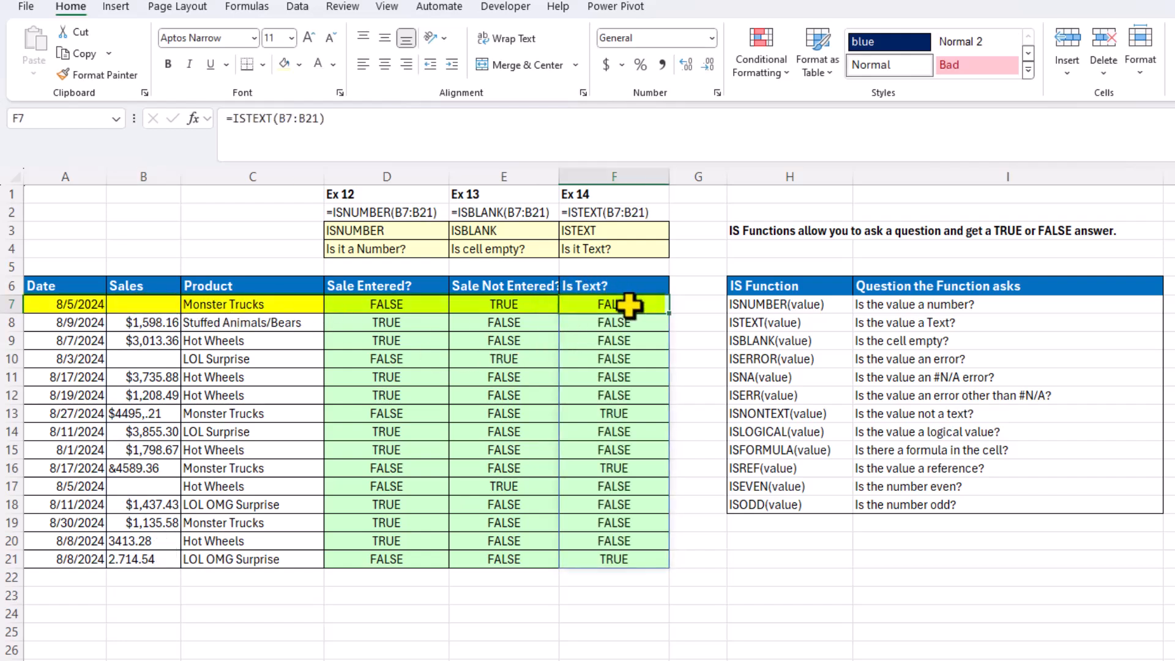
left_click(125, 412)
left_click_drag(179, 415, 621, 416)
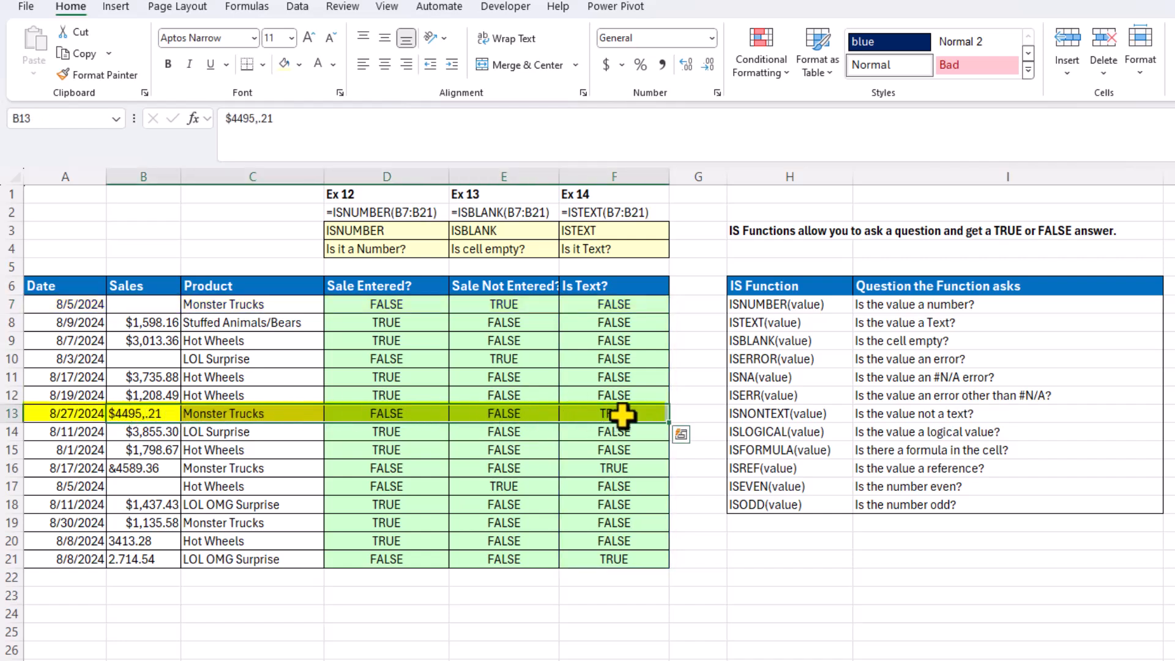
left_click(125, 468)
left_click_drag(190, 470, 607, 474)
left_click(128, 561)
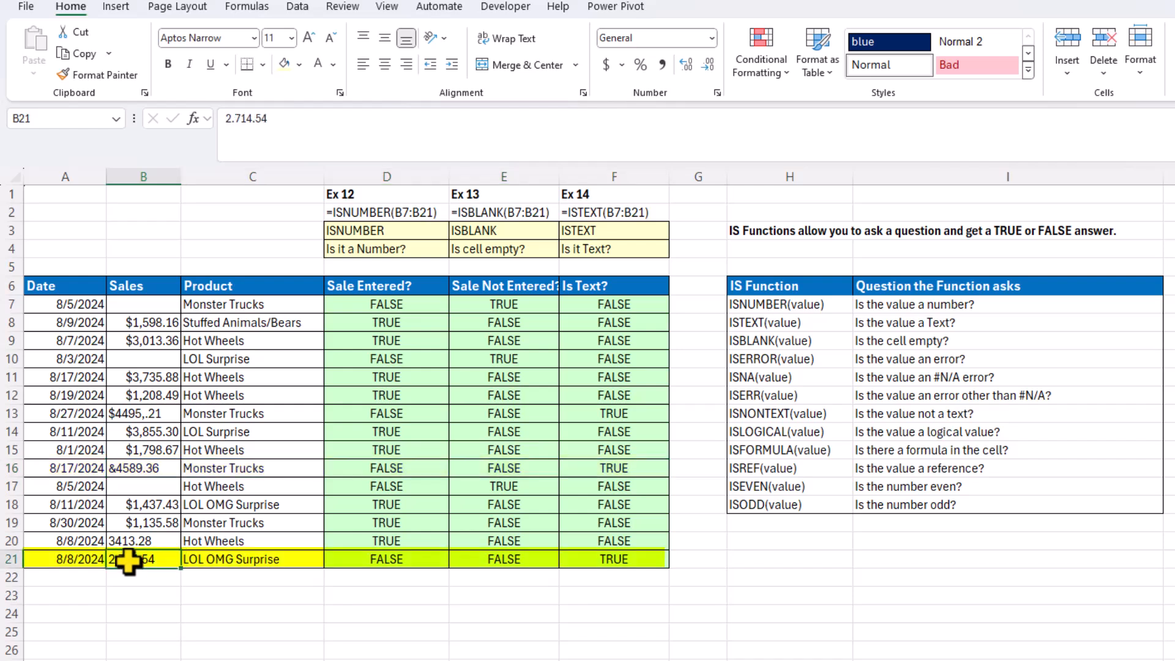
left_click_drag(128, 561, 611, 567)
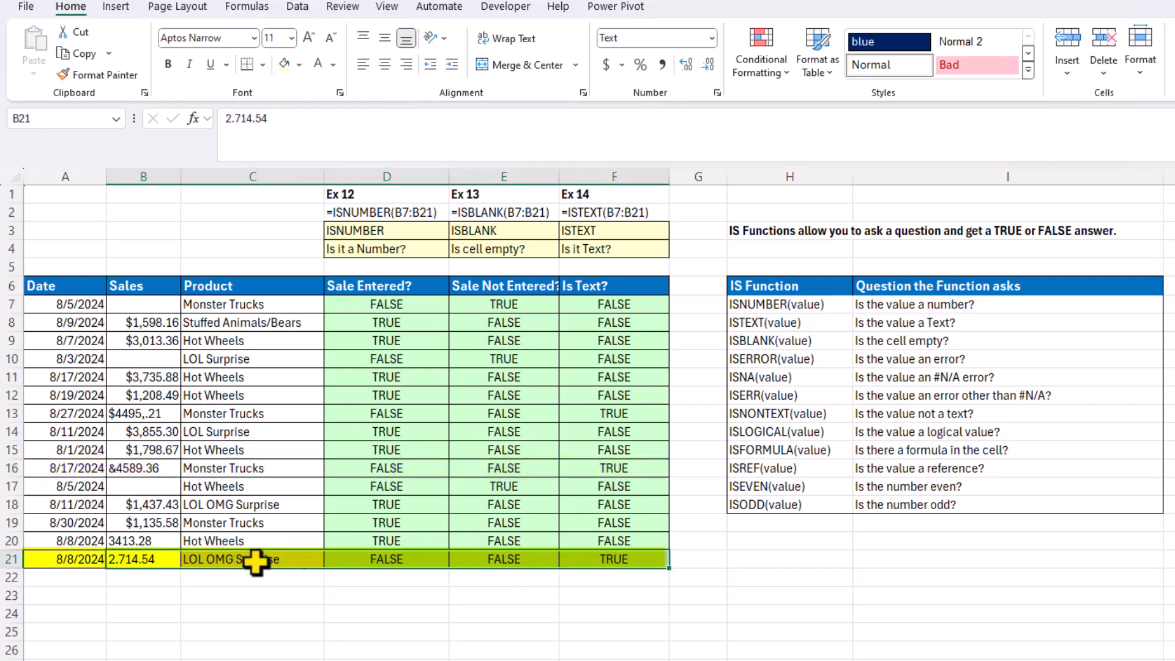
Step: Check the Sales entry in row 20 against its number, blank and text test results
left_click(116, 541)
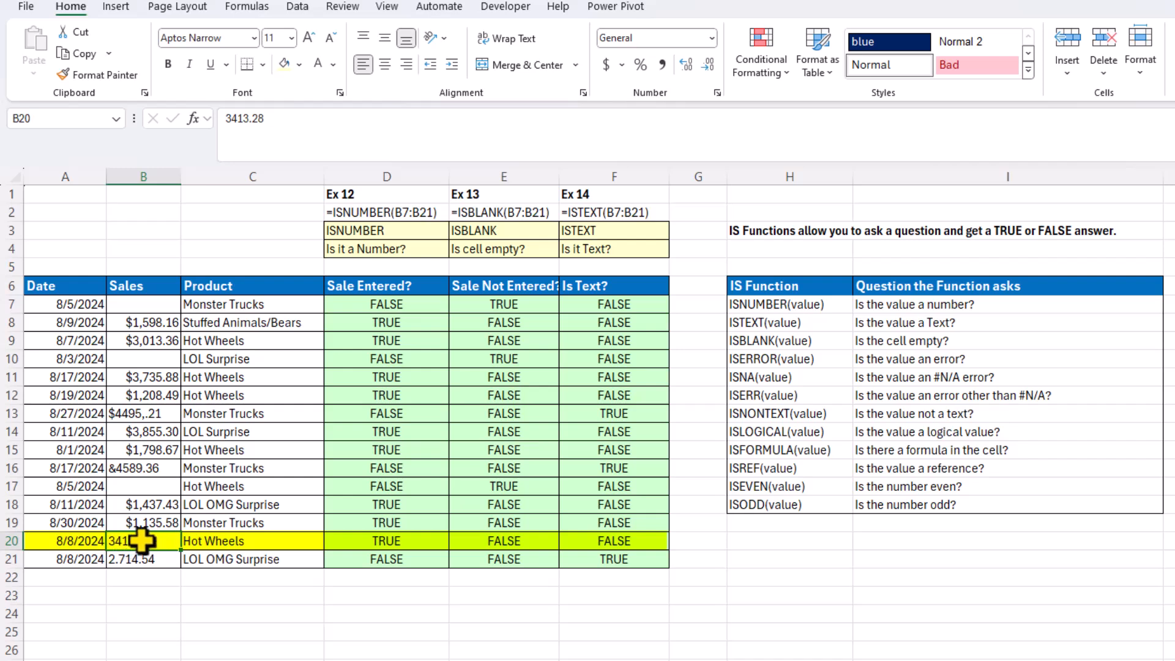
left_click_drag(138, 539, 602, 545)
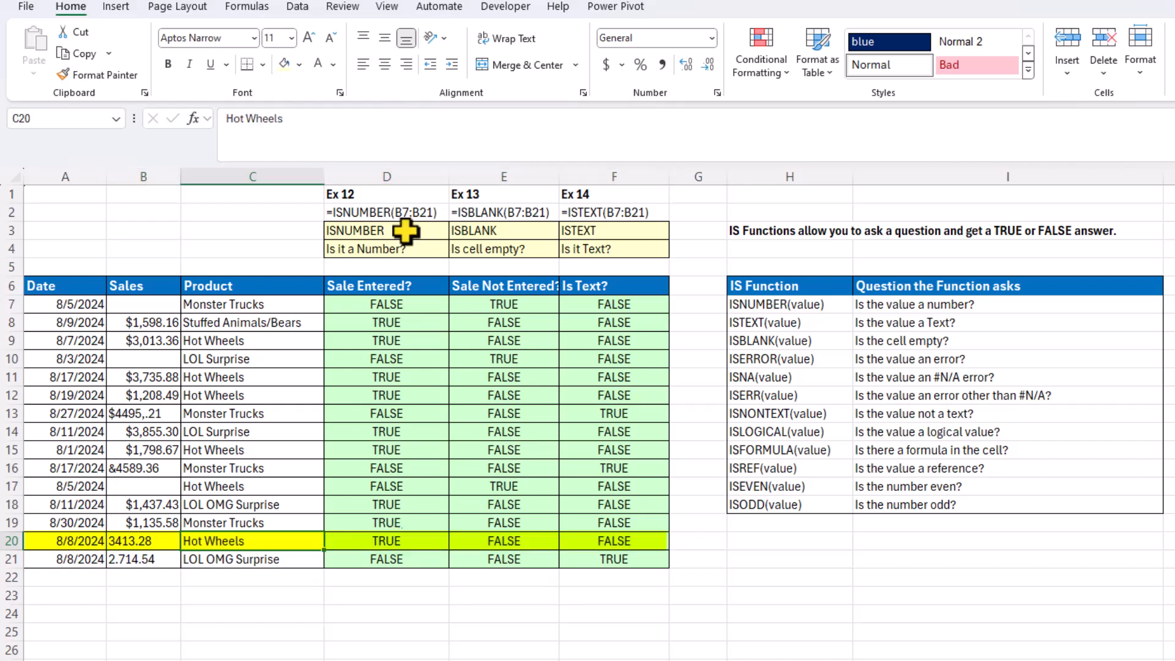
Step: Clear cell D2 and start an IF formula there with ISFORMULA(D7) as the logical test
left_click(380, 214)
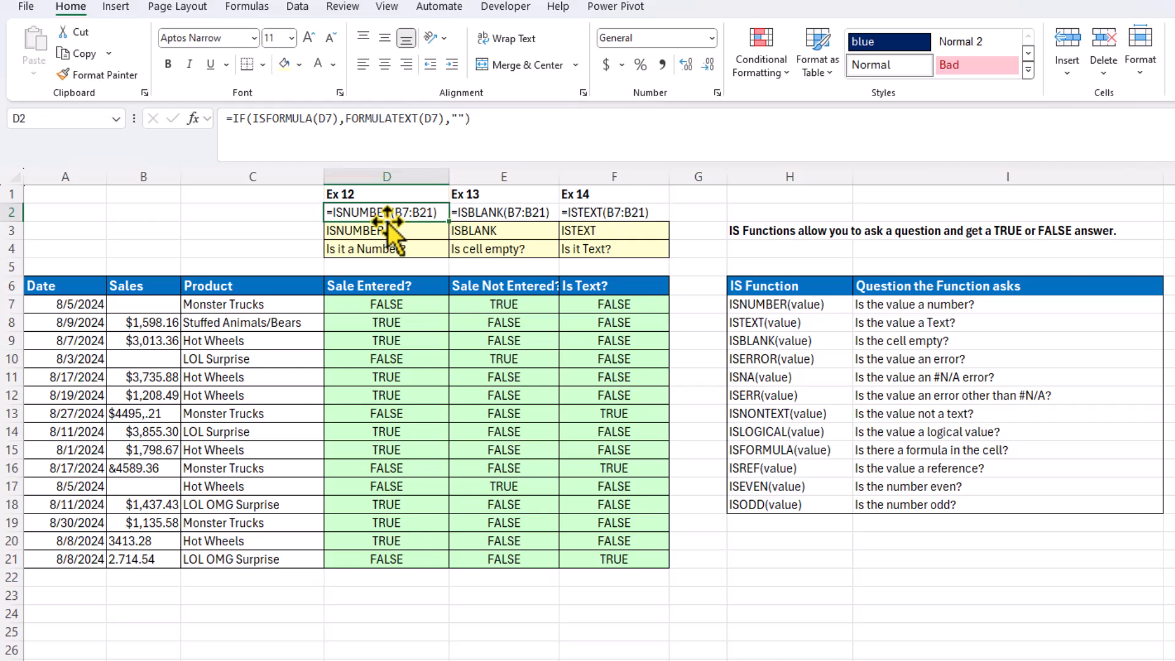
key("Delete")
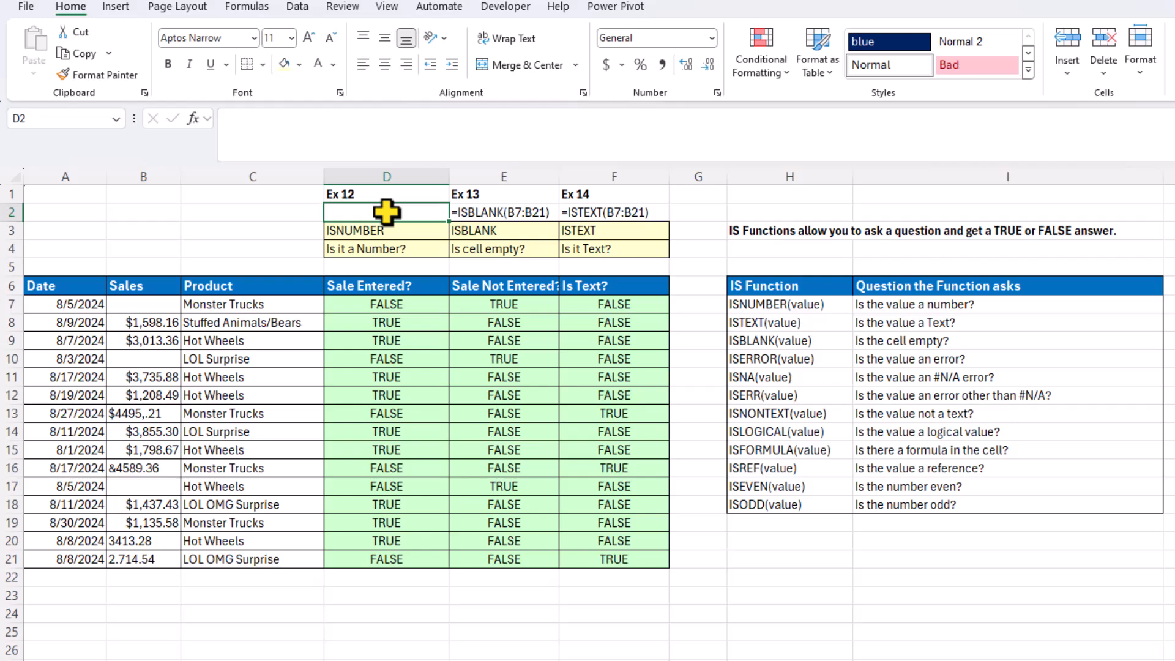
type("=if")
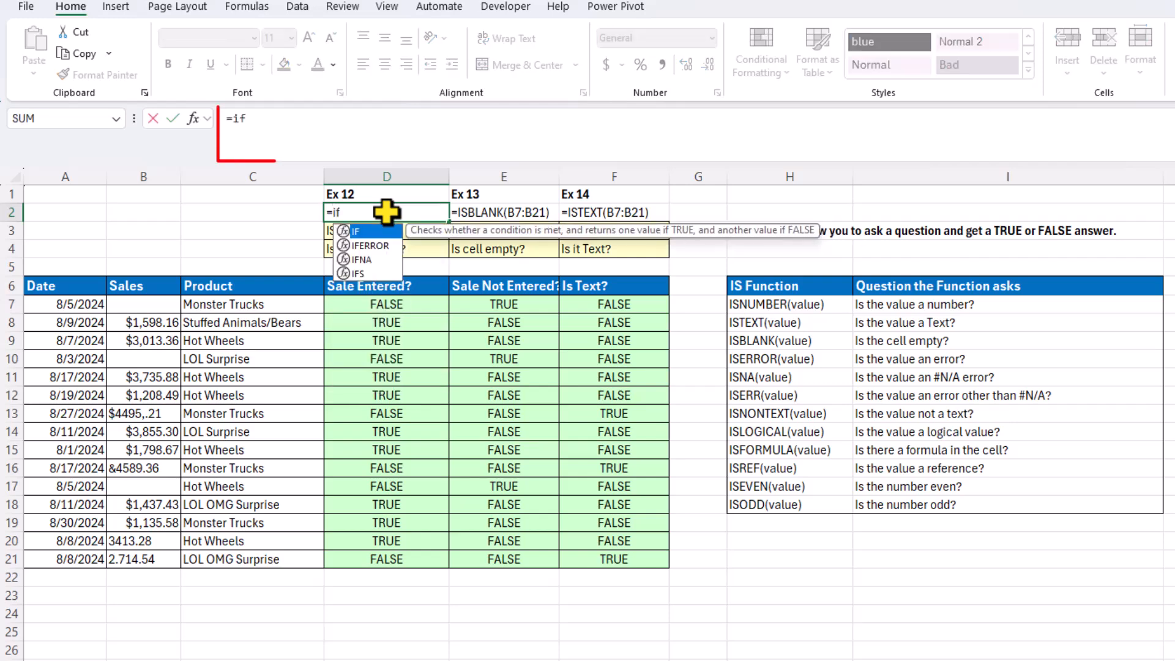
key("Tab")
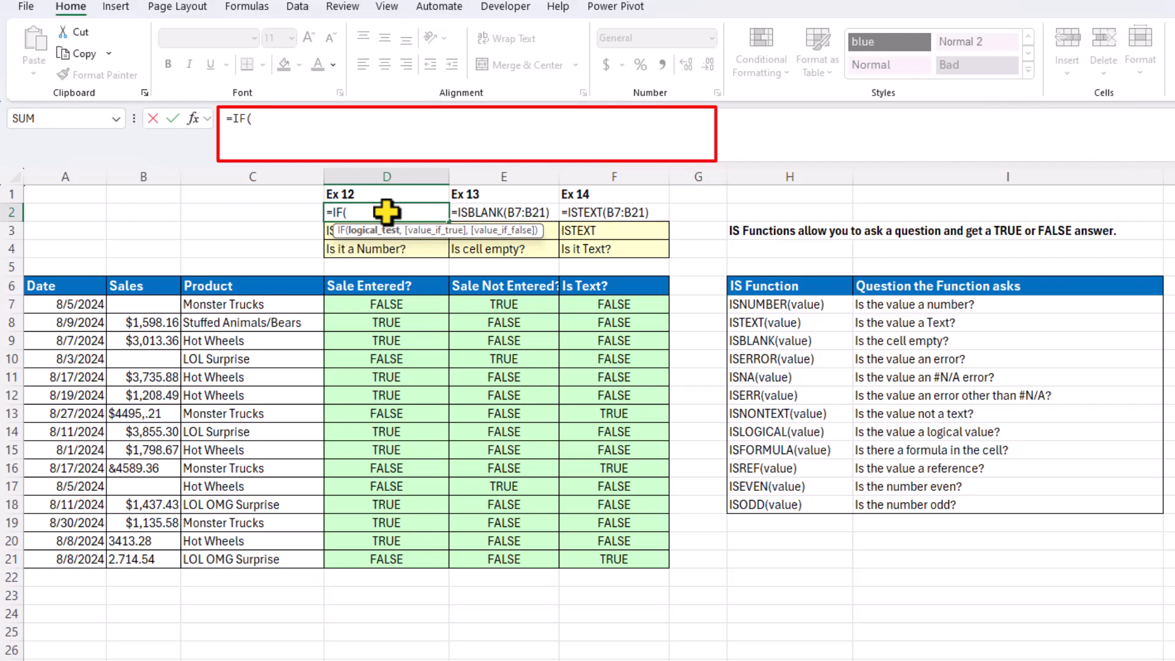
type("isf")
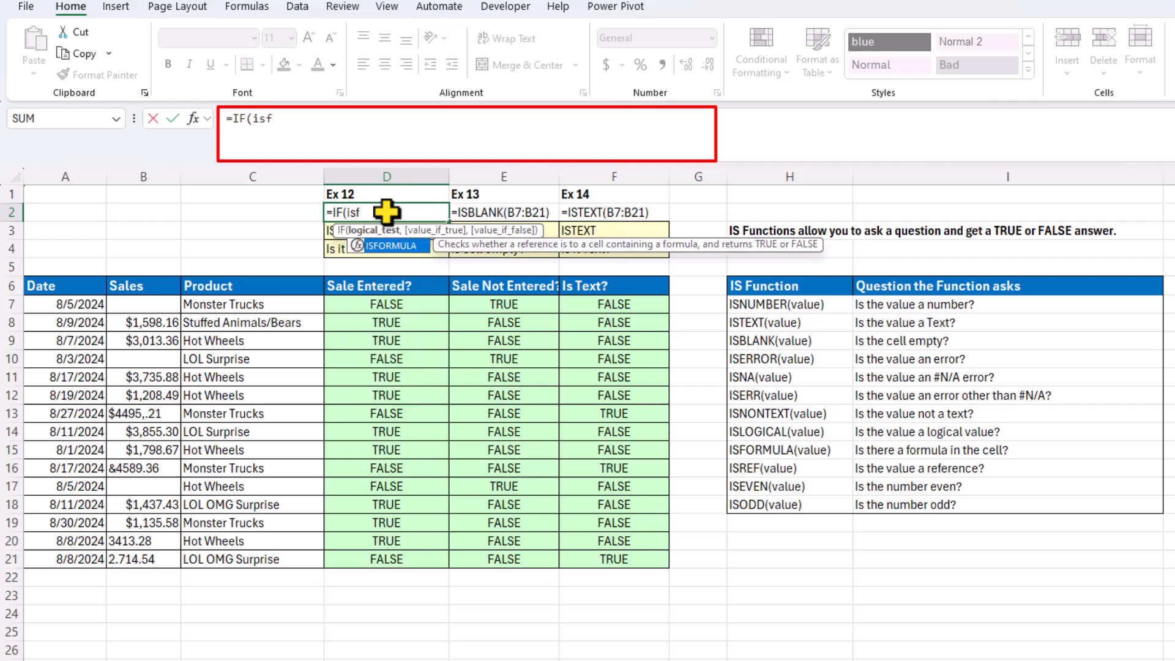
key("Tab")
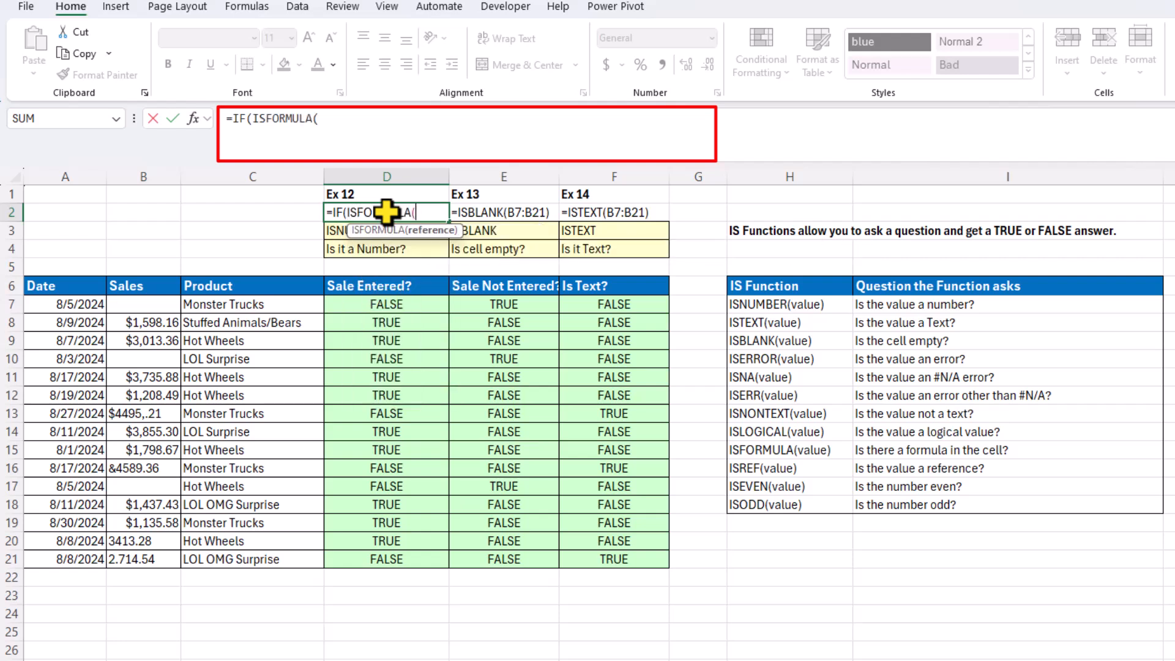
left_click(408, 304)
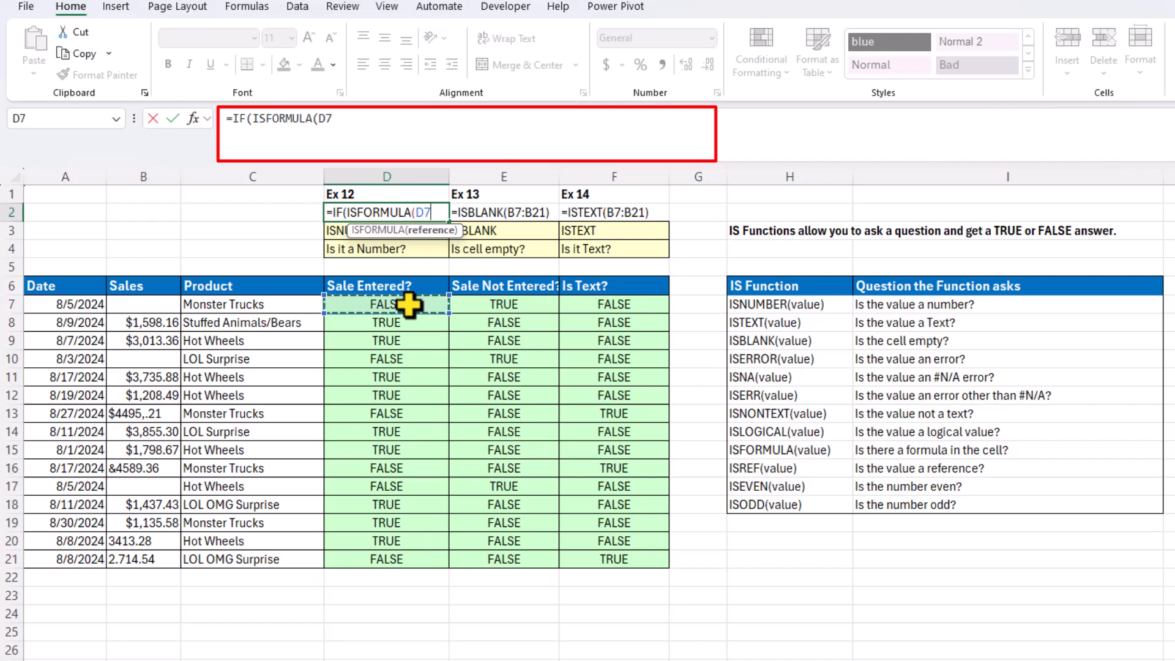
type(")")
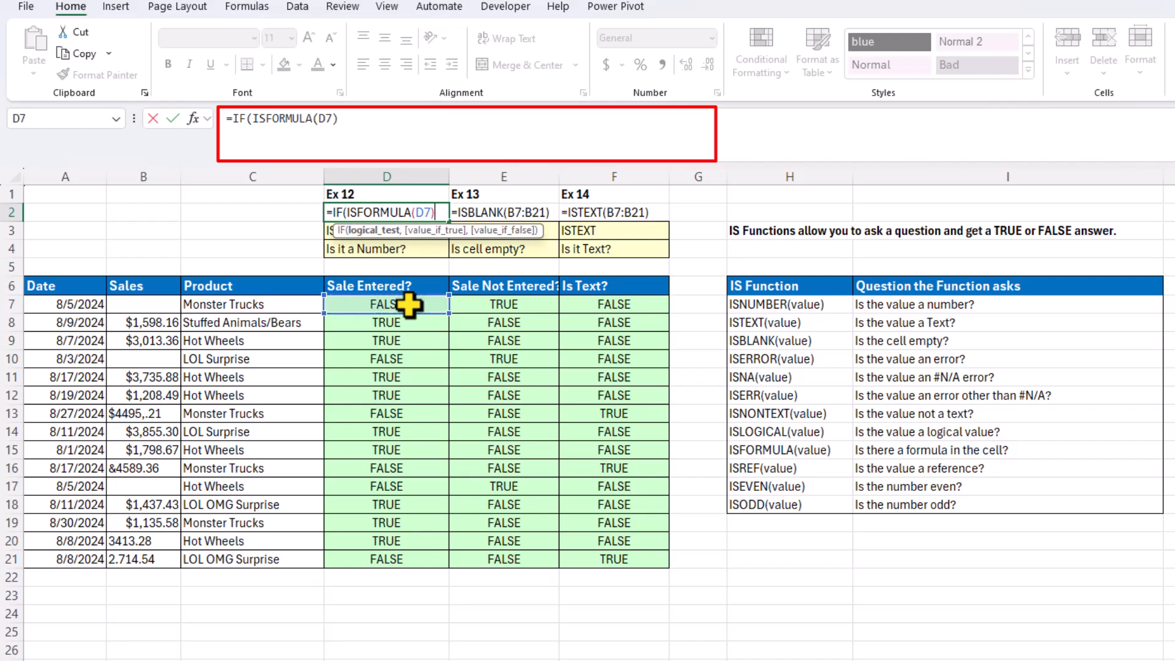
type(",")
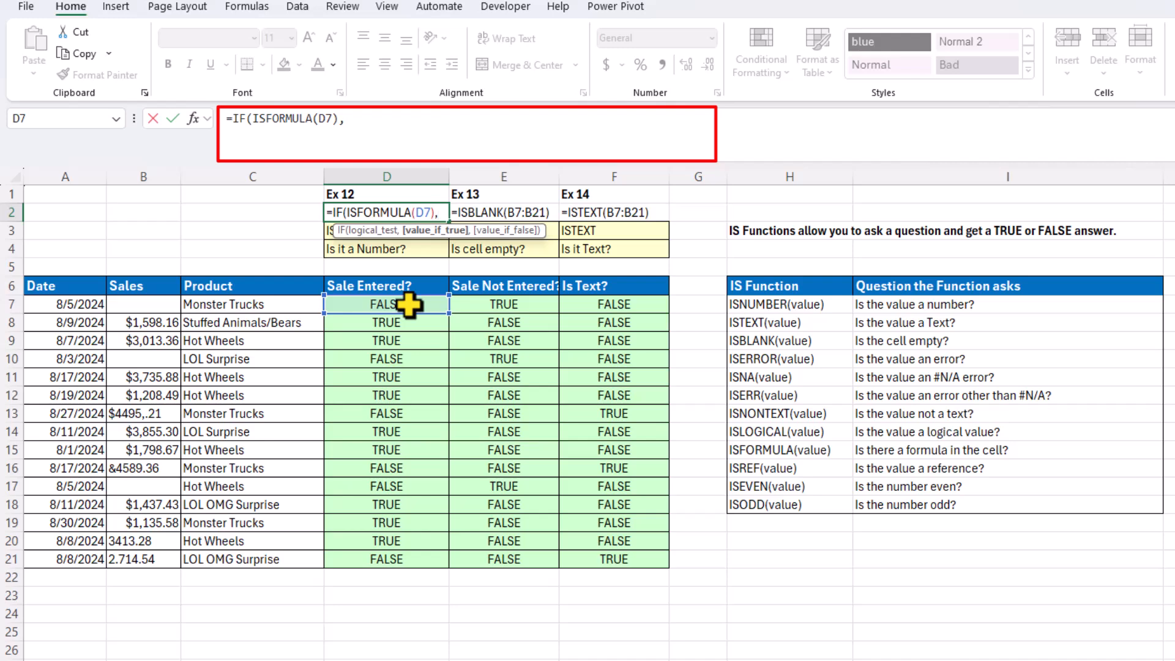
Step: Complete the D2 formula with FORMULATEXT(D7) as the value if true and "" as the value if false
type("form")
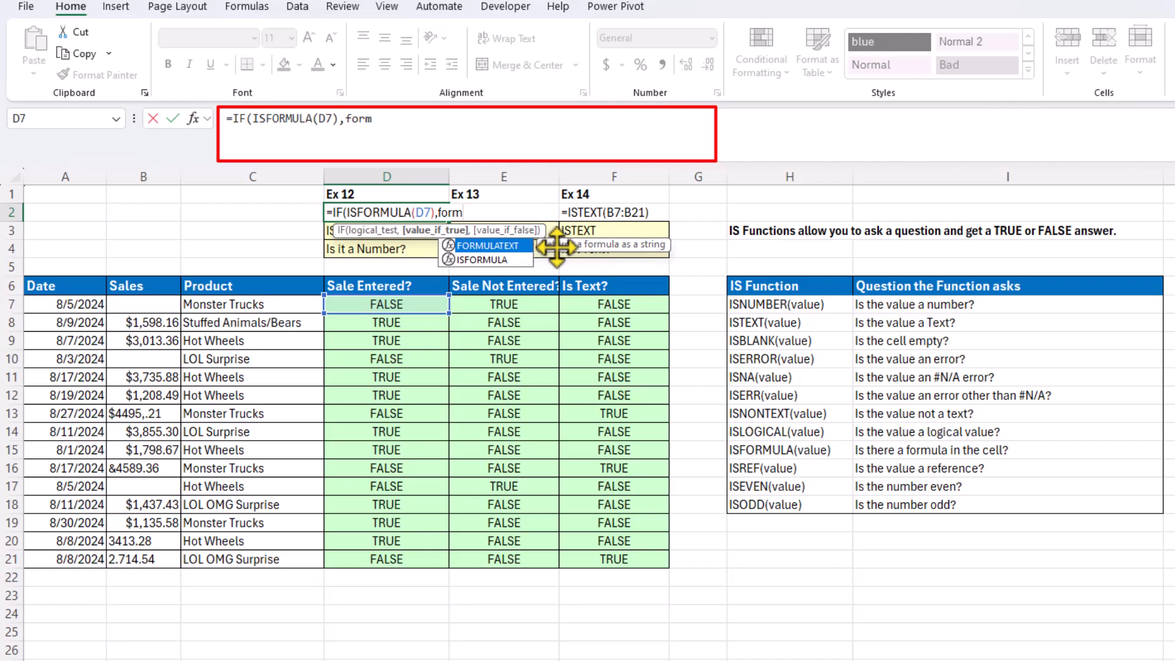
key("Tab")
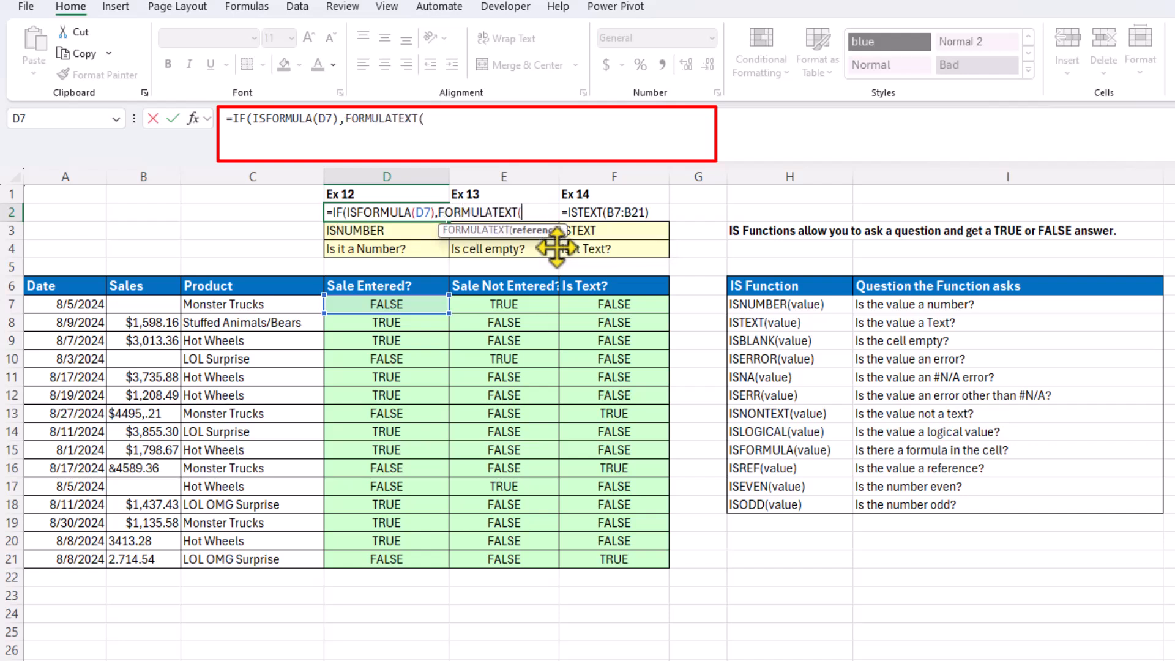
left_click(396, 304)
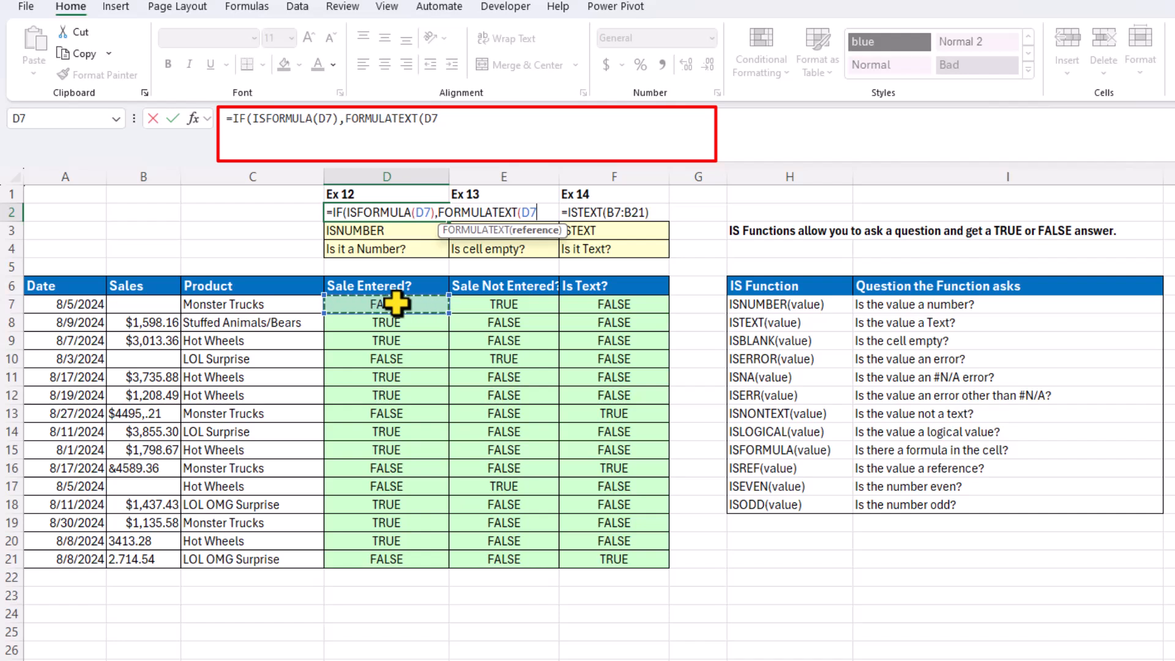
type(")")
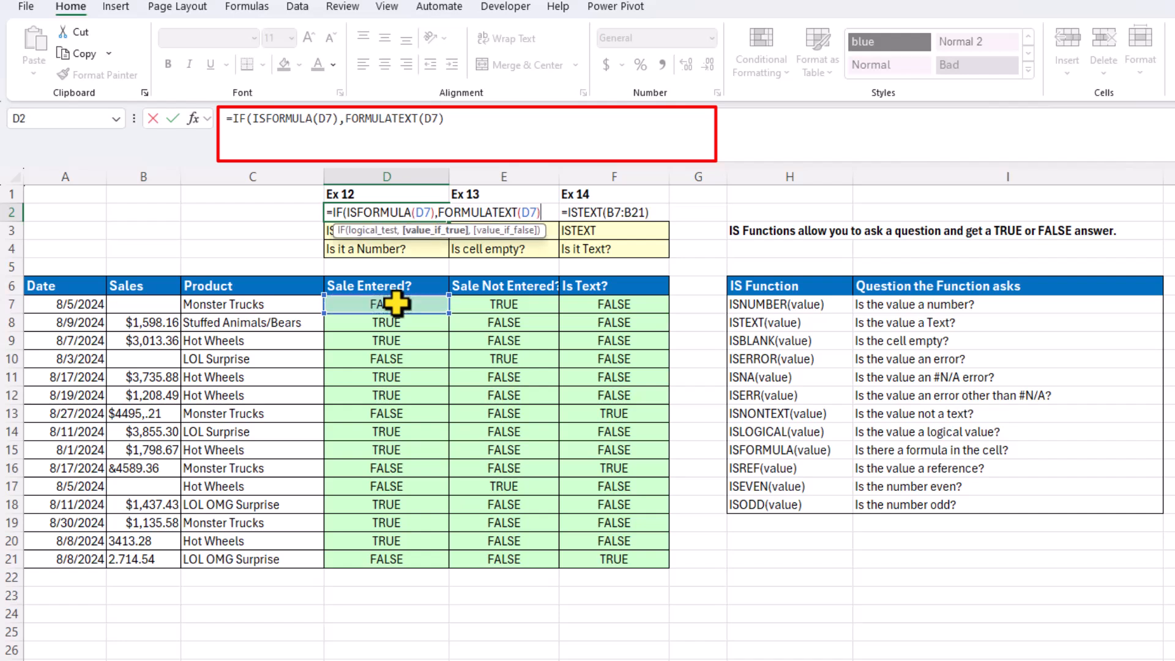
type(",")
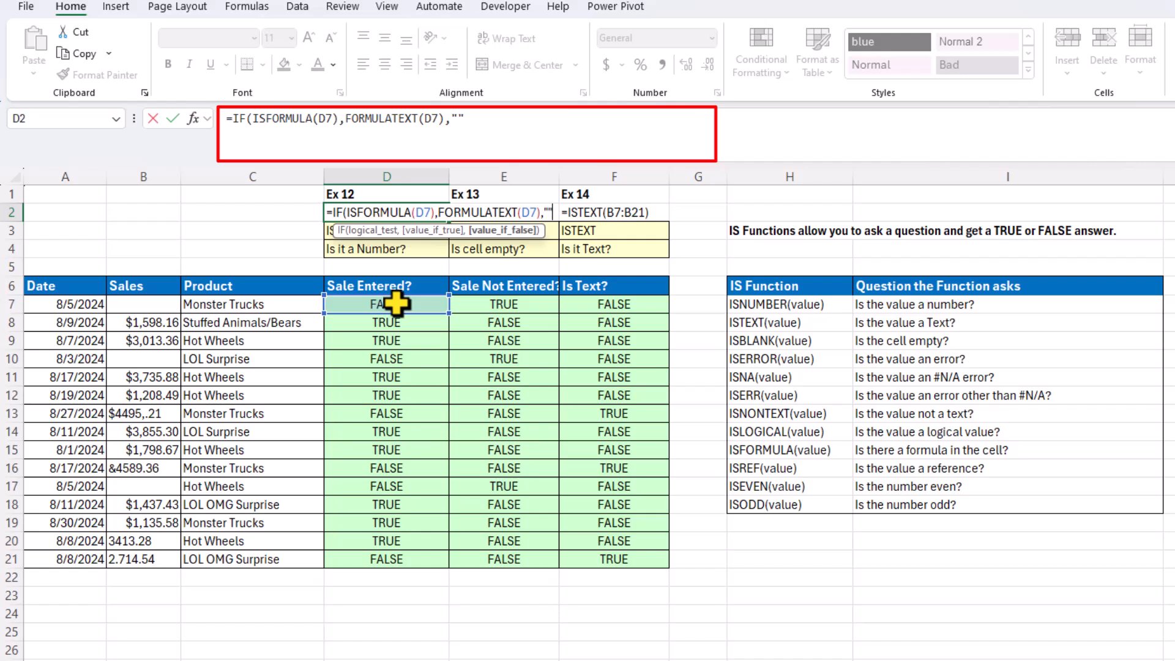
type(")")
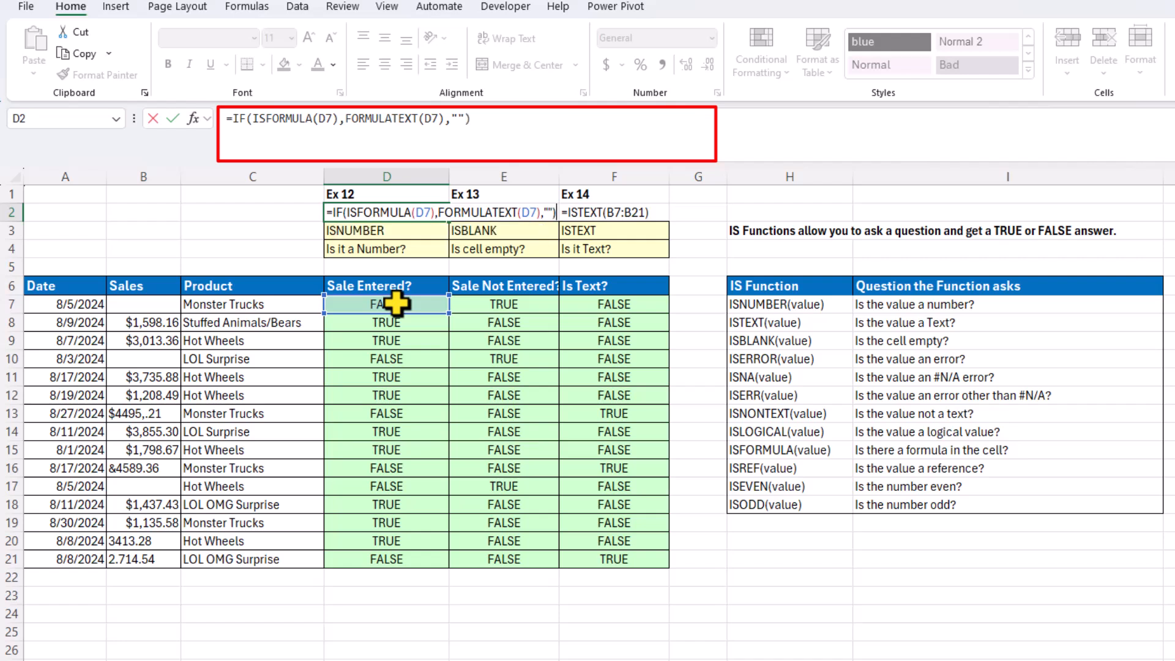
key("ctrl+Return")
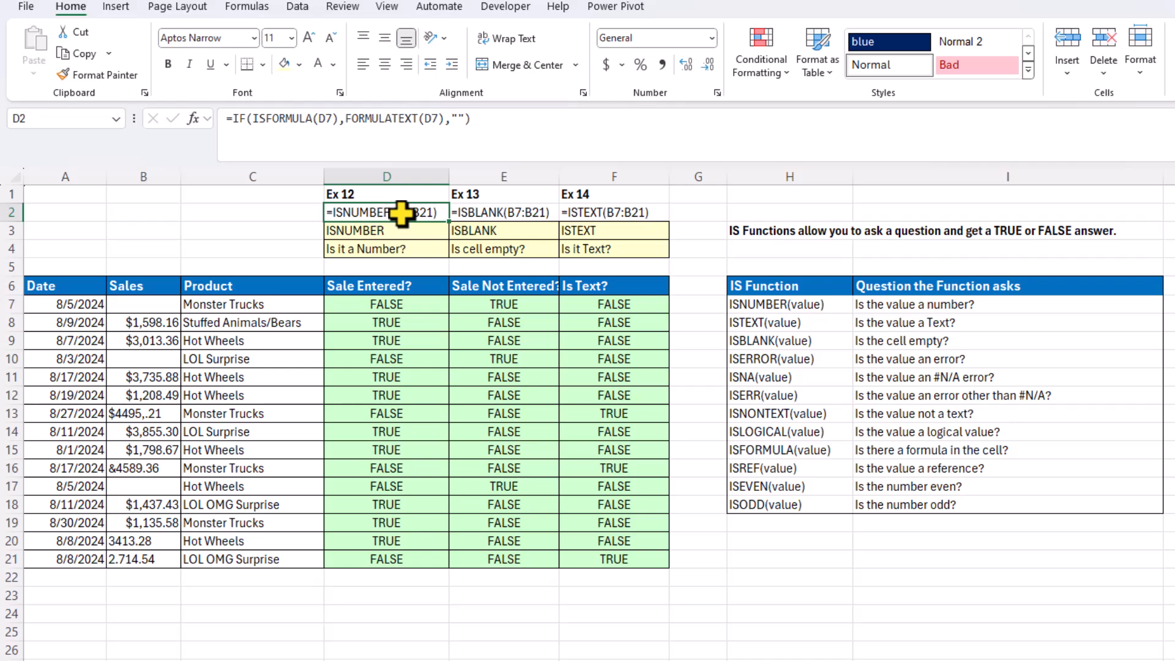
Step: Inspect the formula-display formulas in E2 and F2 and the ISNUMBER formula in D7
left_click(482, 214)
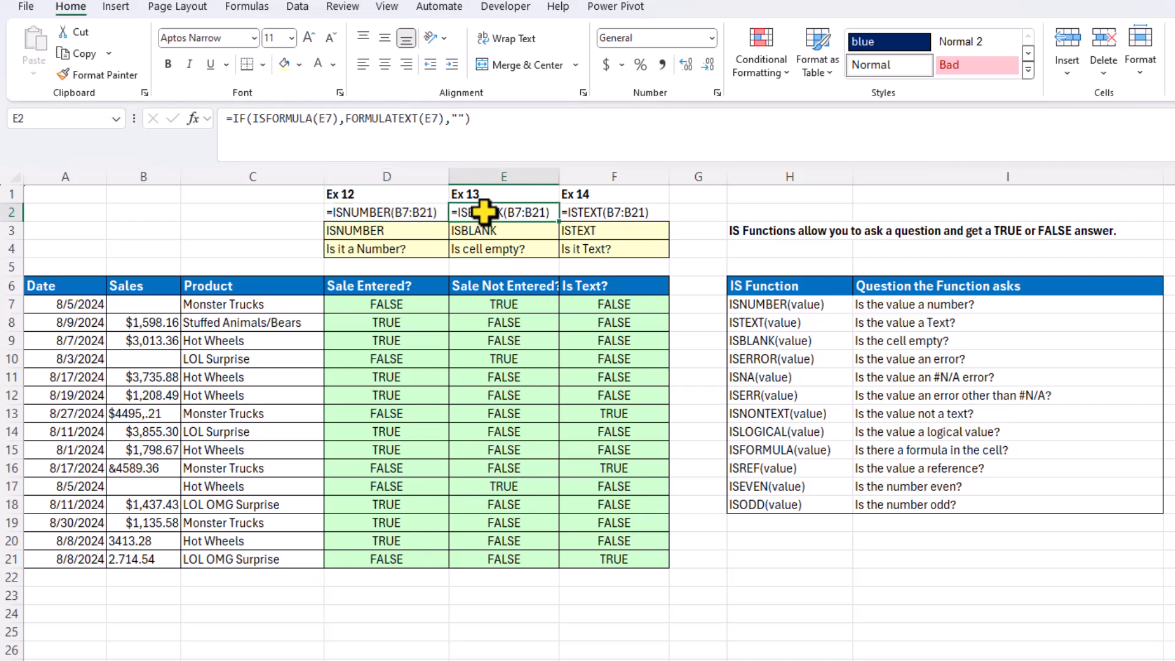
left_click(602, 215)
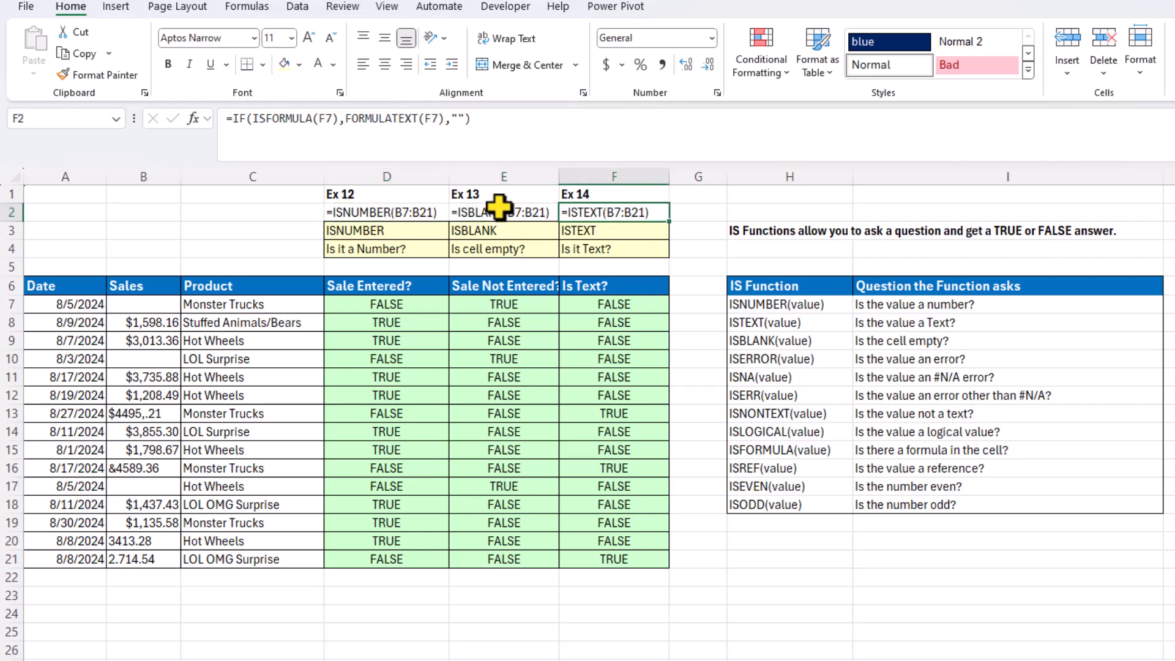
left_click(386, 306)
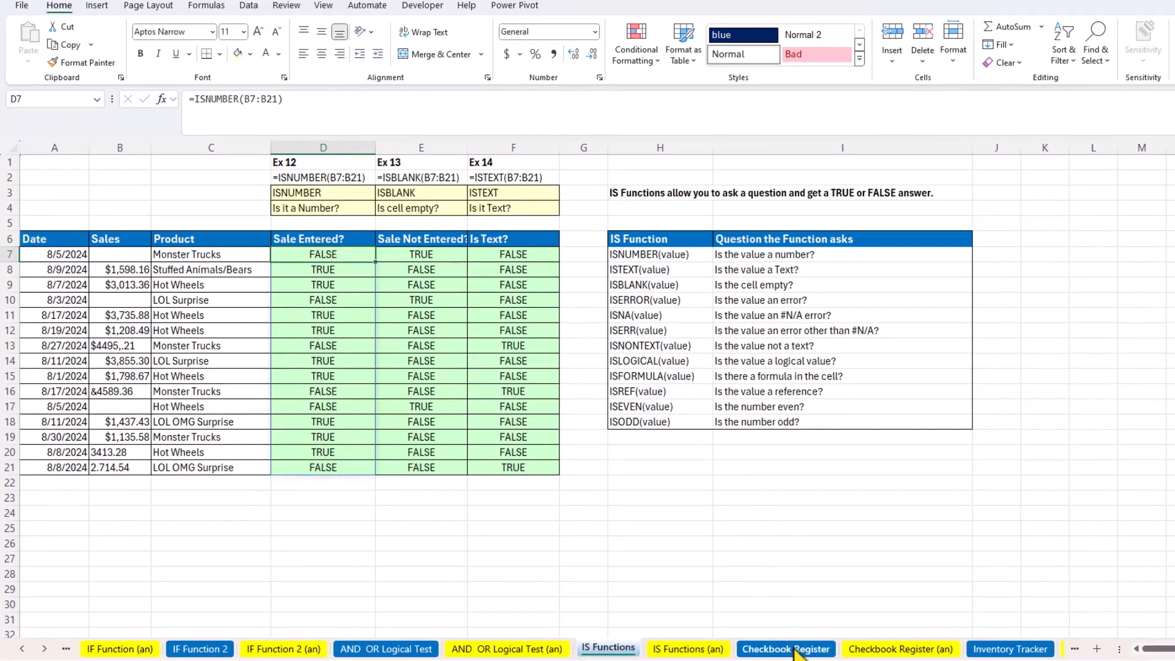
Step: On the Checkbook Register sheet, start the Balance formula in G9 as an IF with ISNUMBER(C9) as the logical test
left_click(798, 649)
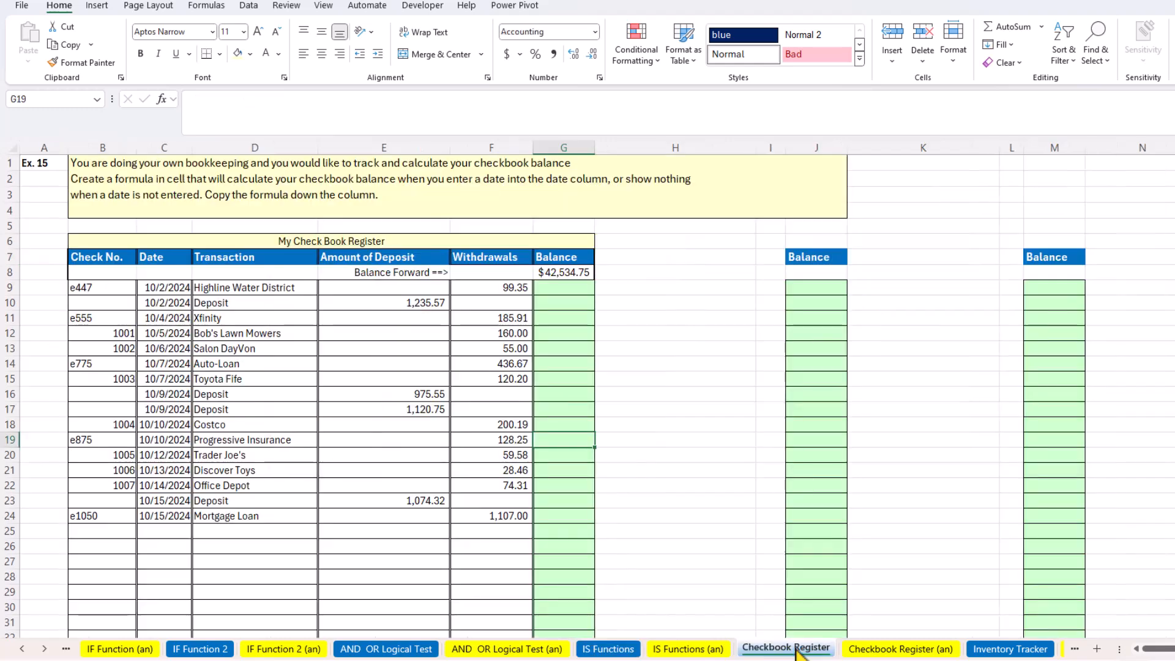
left_click(555, 284)
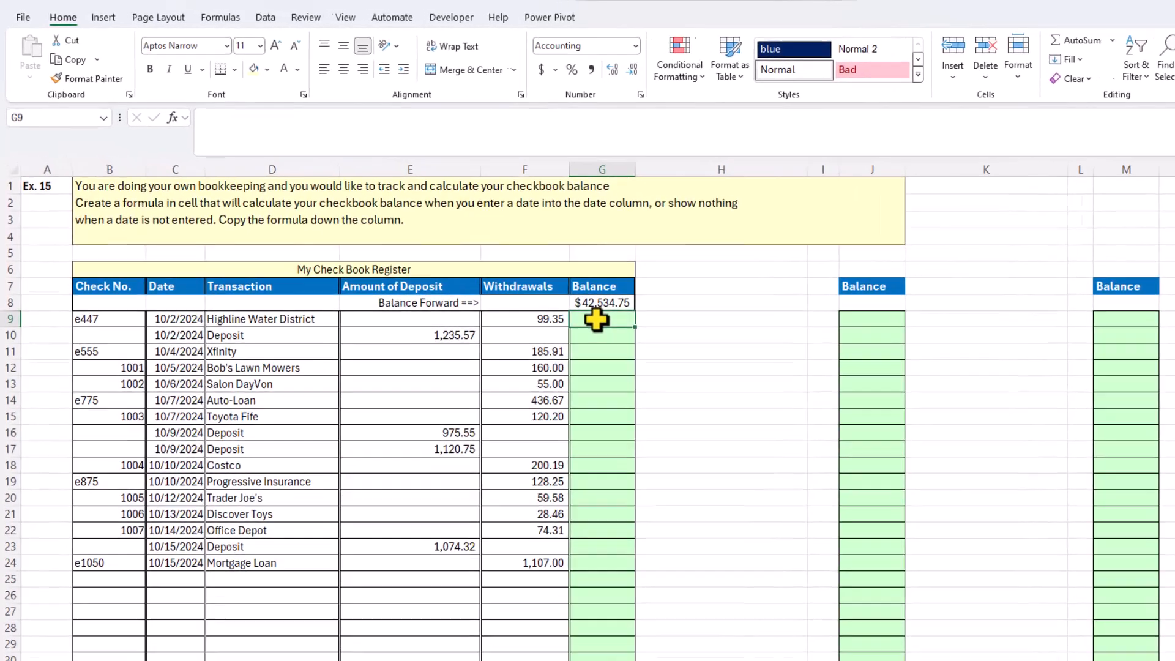
type("=if")
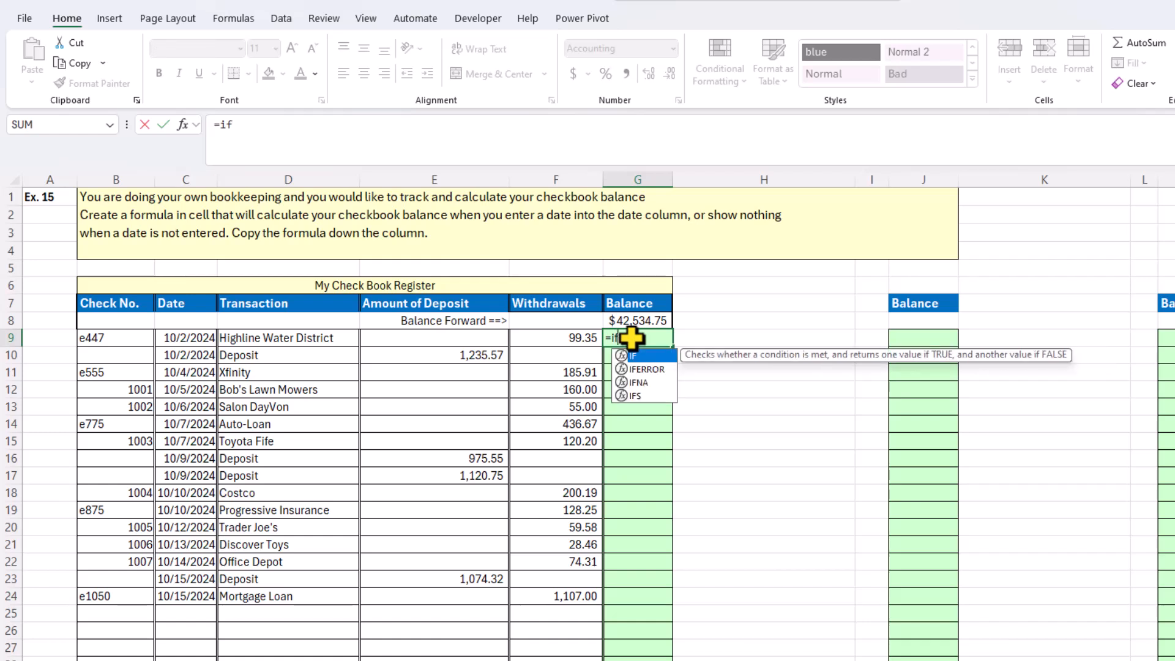
key("Tab")
type("isn")
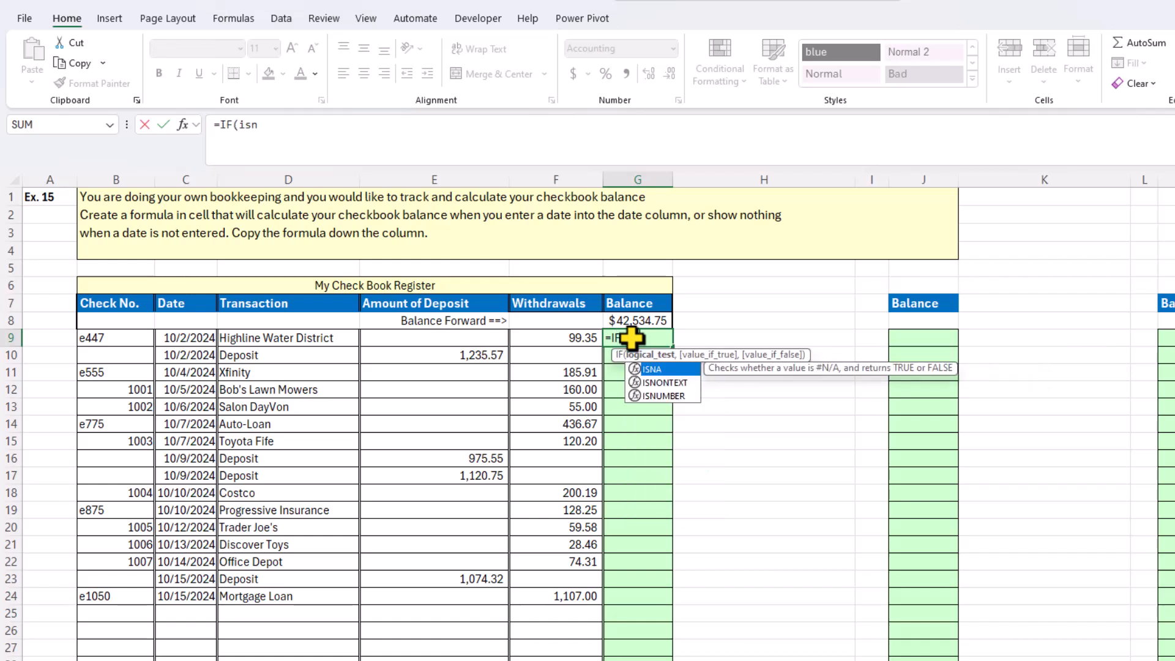
key("Down")
key("Down")
key("Tab")
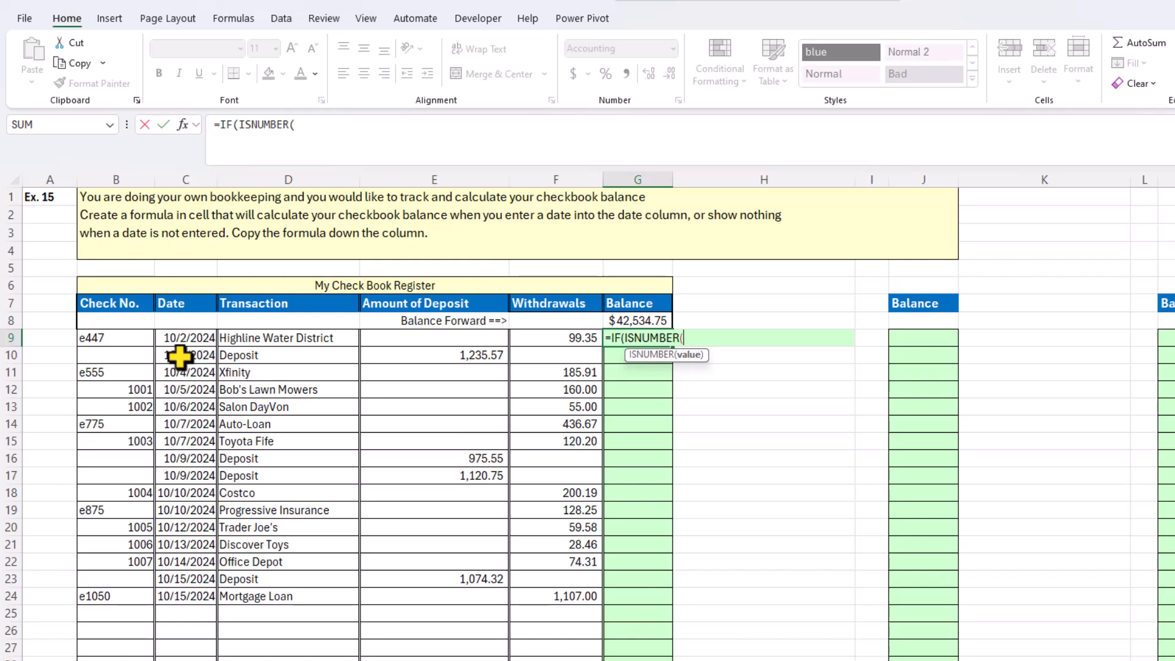
left_click(183, 338)
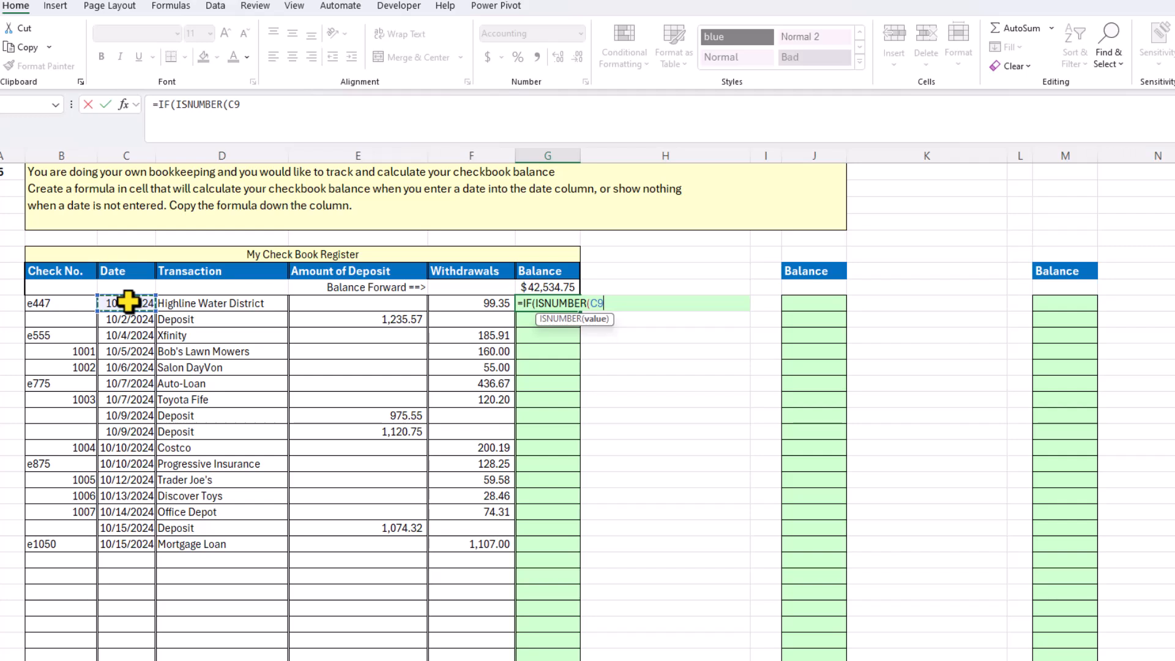
type(")")
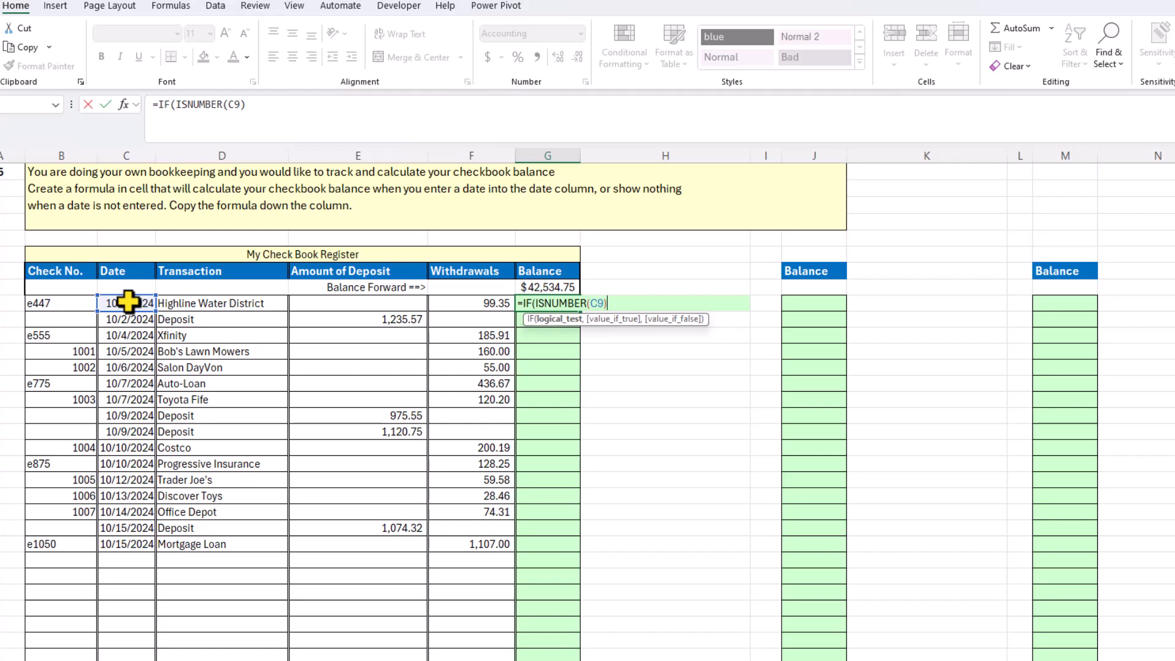
type(",")
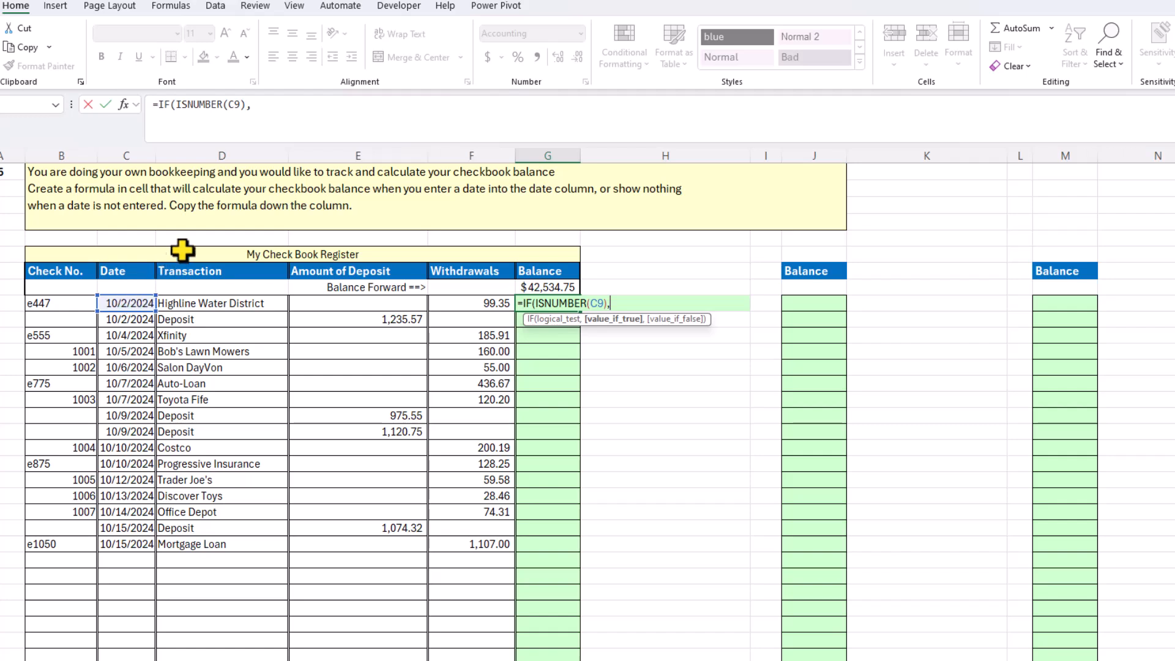
Step: Complete the G9 Balance formula with G8+E9-F9 as the value if true and "" as the value if false
left_click(539, 288)
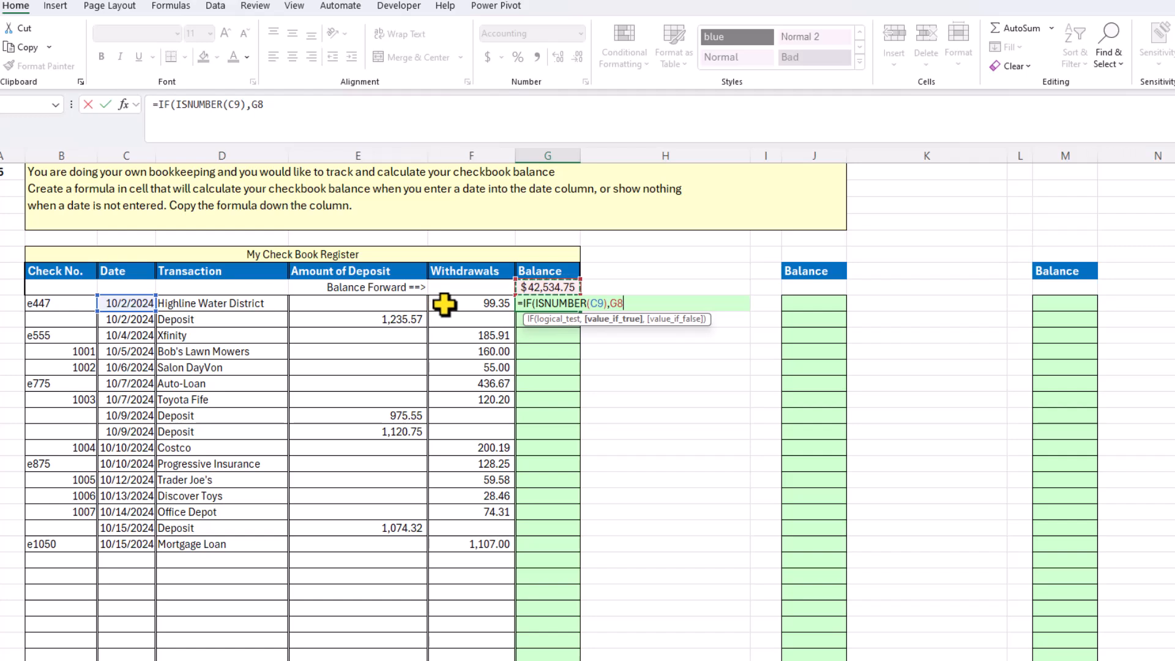
type("+")
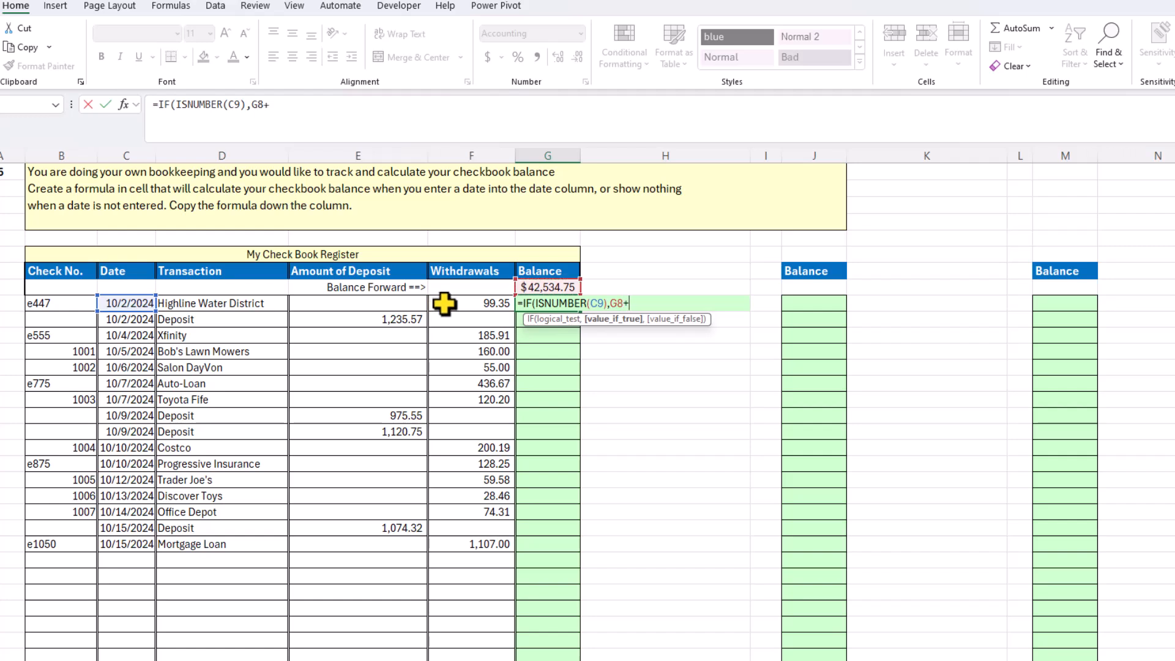
left_click(402, 304)
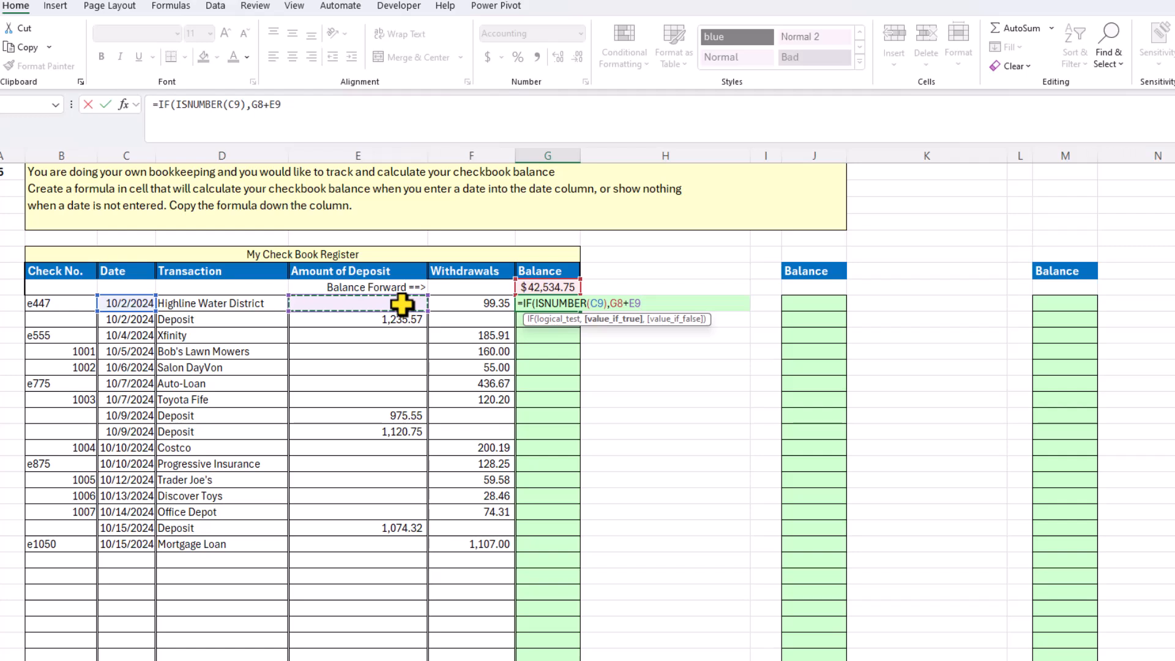
type("-")
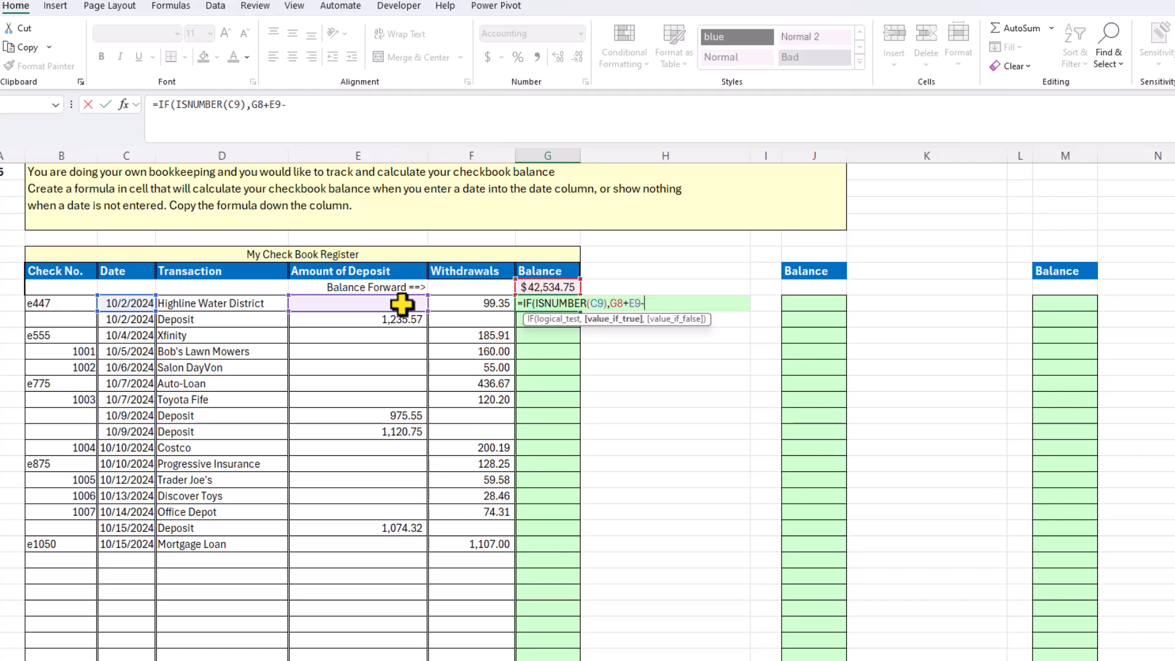
left_click(460, 303)
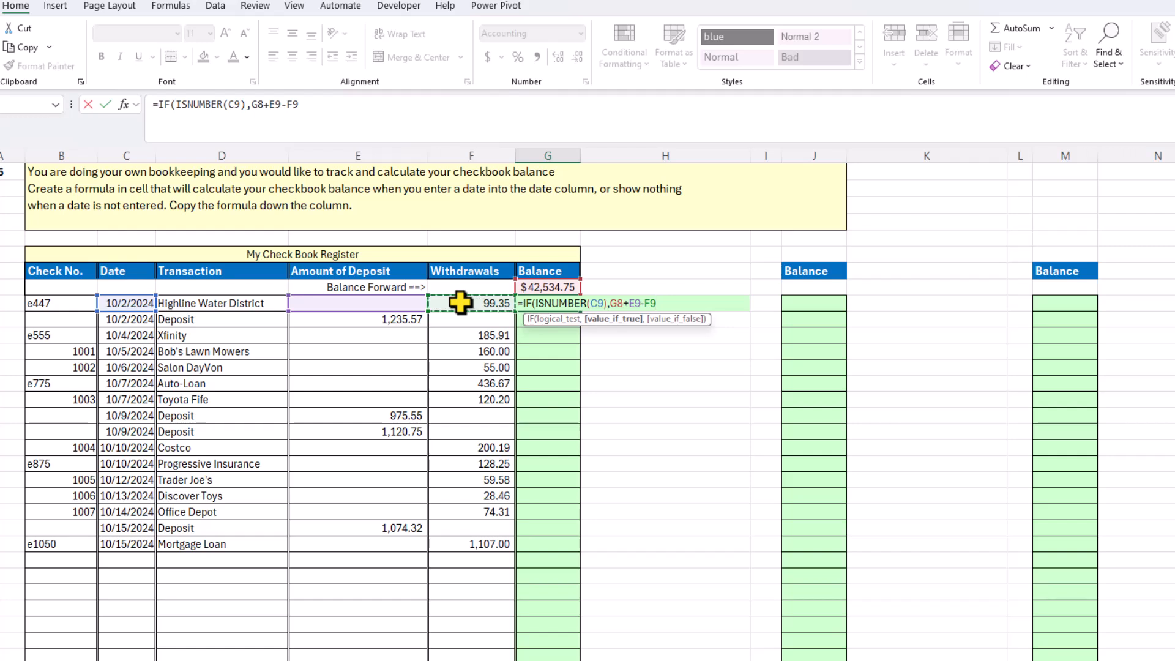
type(",")
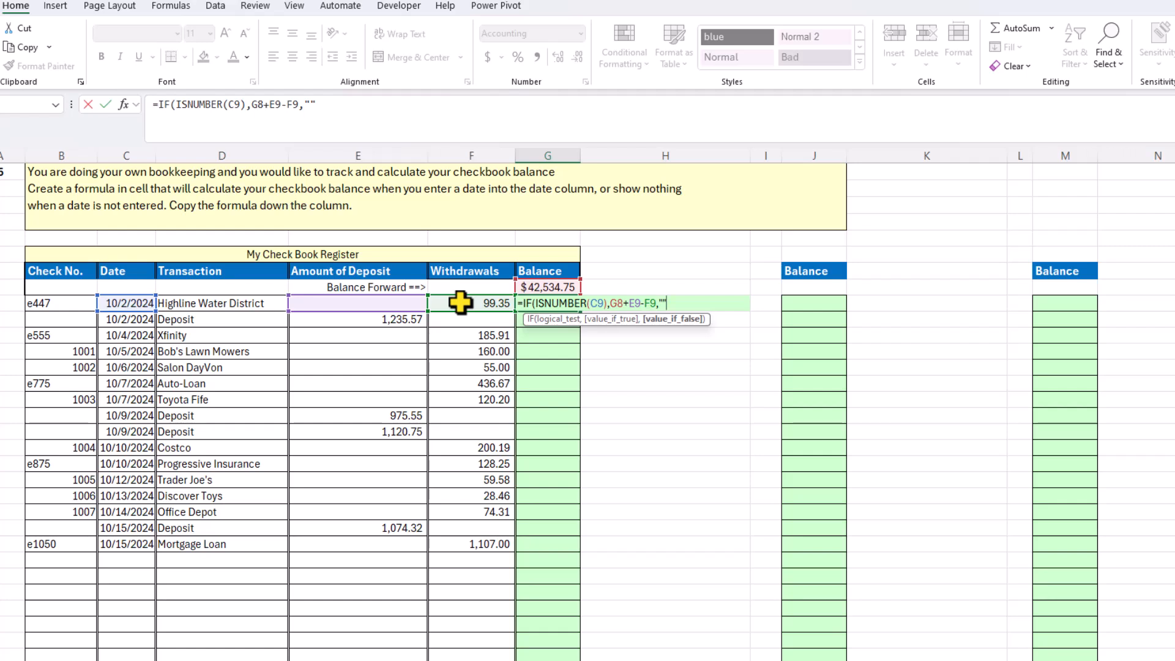
type(")")
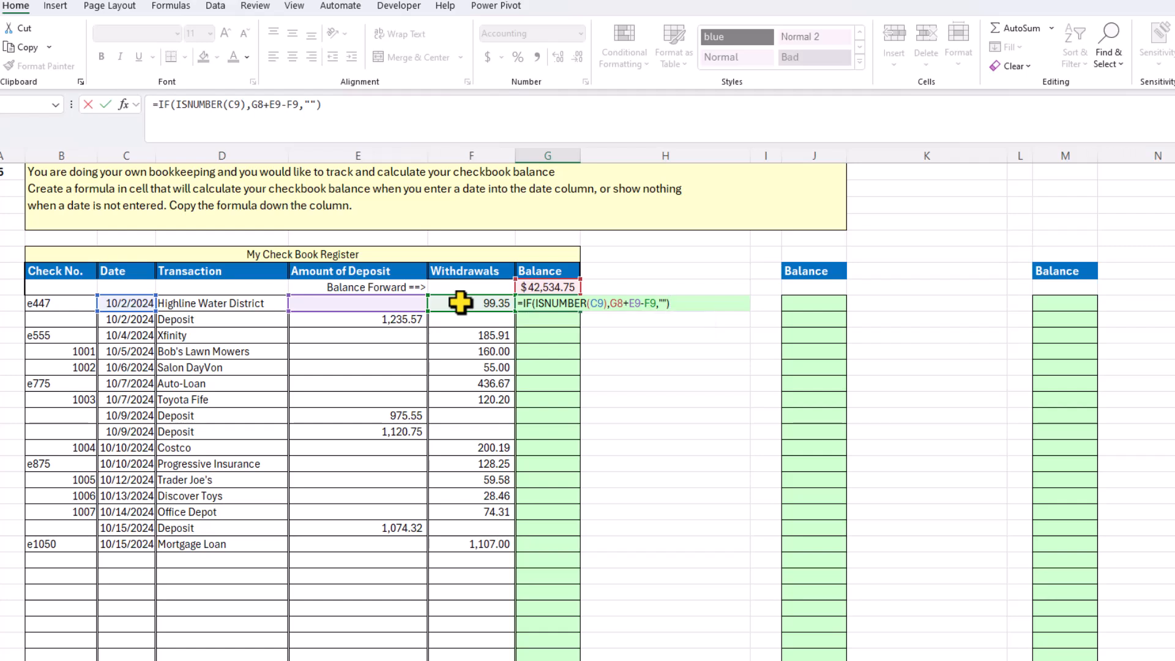
key("ctrl+Return")
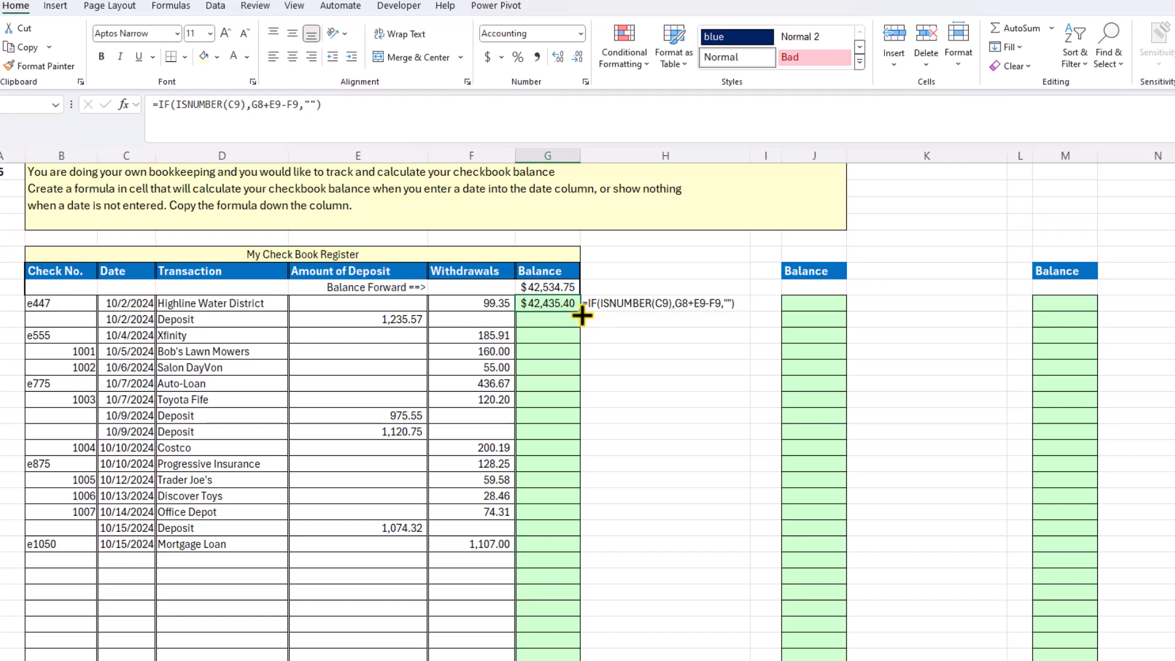
Step: Copy the G9 formula down to the end of the register's Balance column and inspect its references in G25
left_click_drag(582, 315, 573, 646)
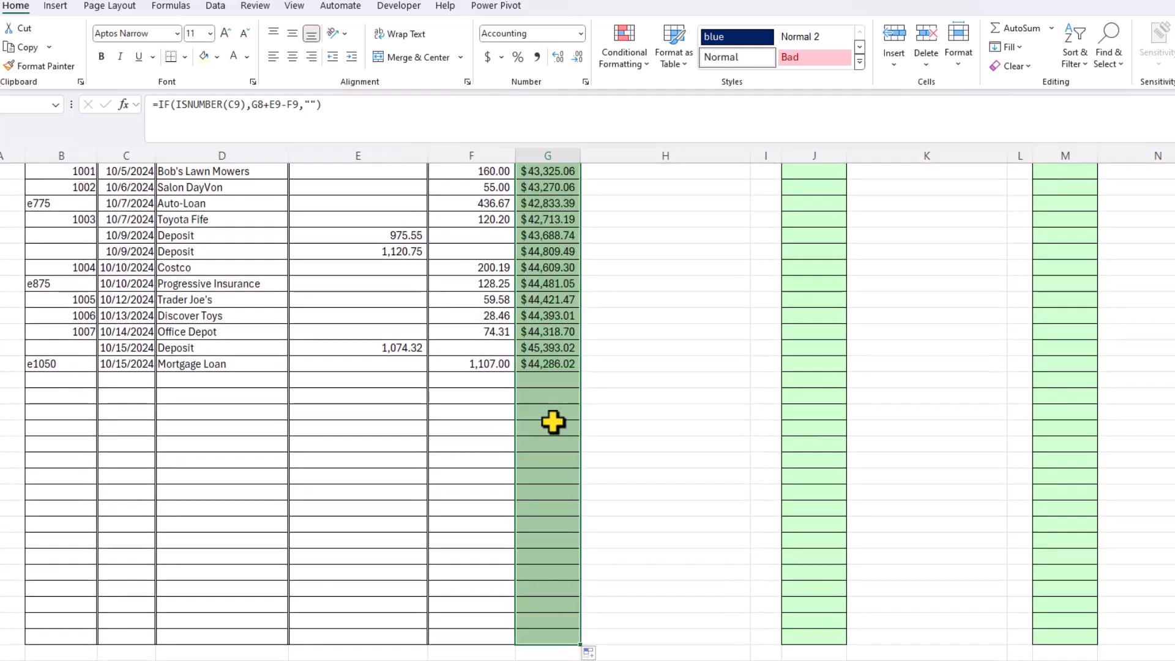
left_click(551, 379)
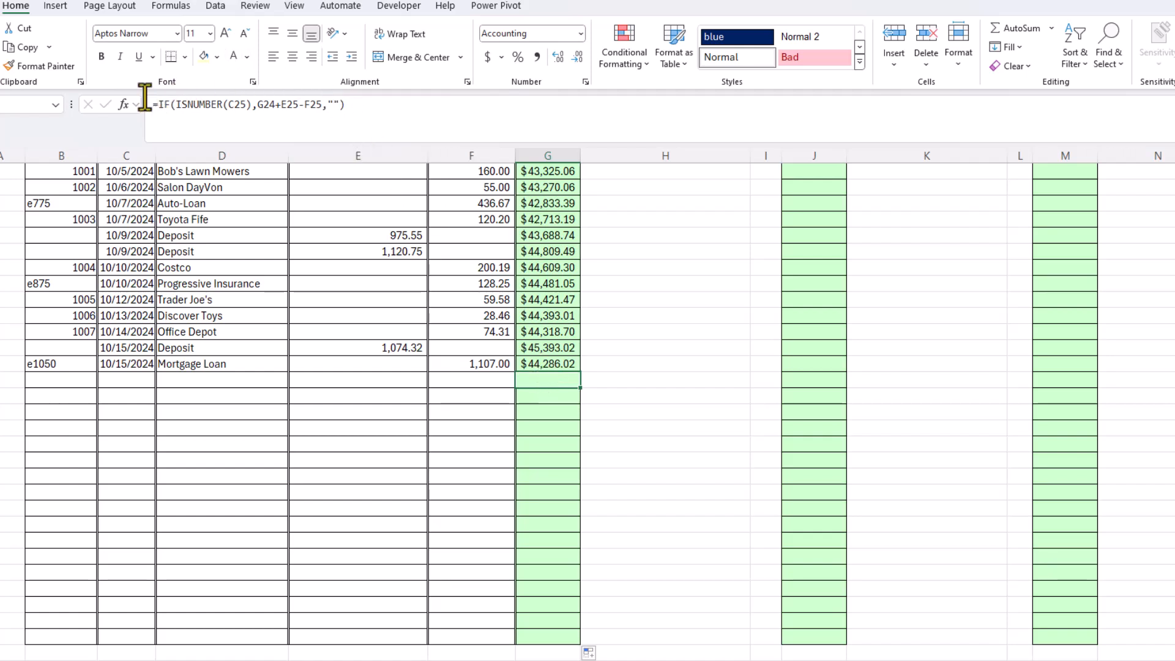
double_click(548, 382)
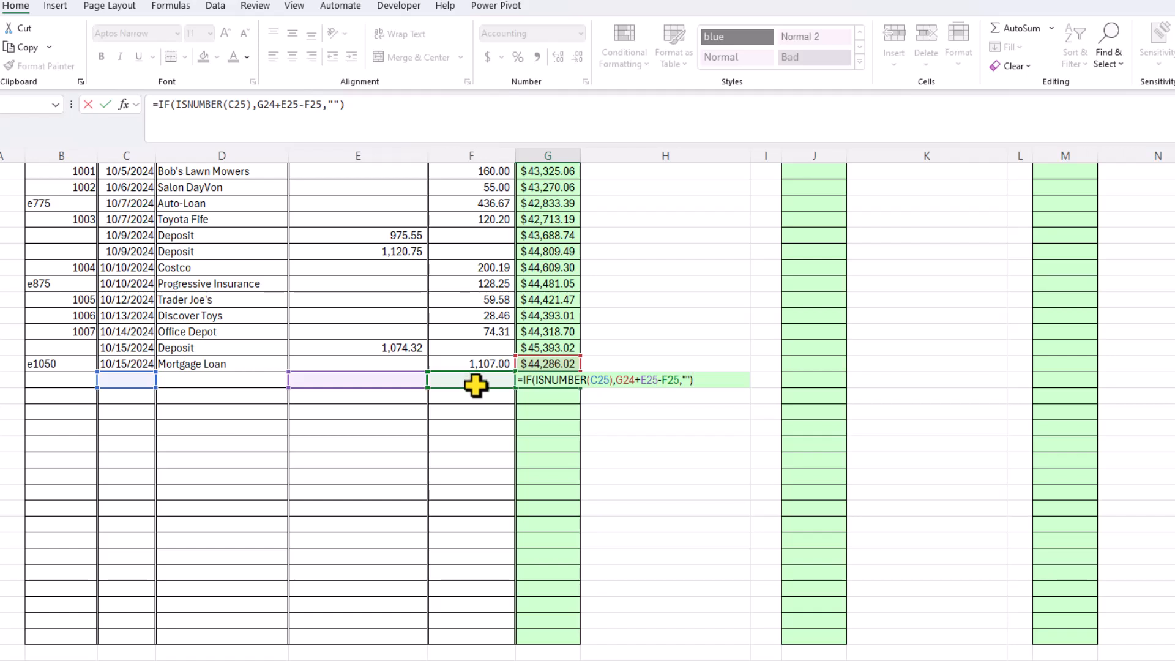
key("ctrl+Return")
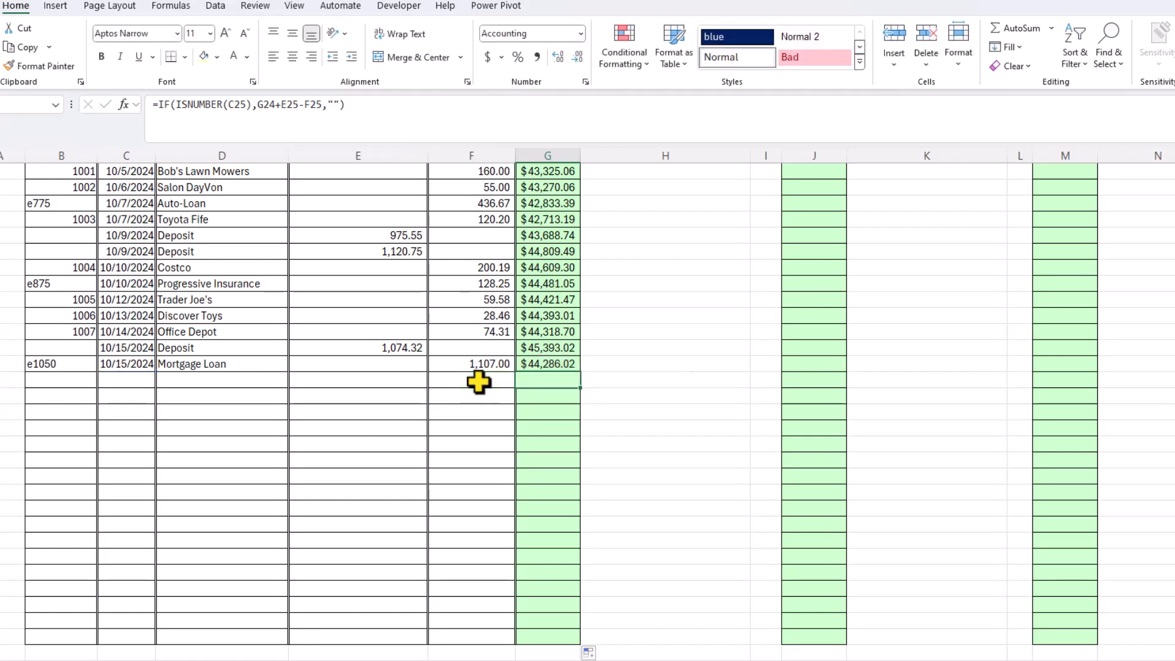
Step: Test the balance with a new entry below the Mortgage Loan row, dated 11/2/2024 with a deposit of 4000
left_click(132, 380)
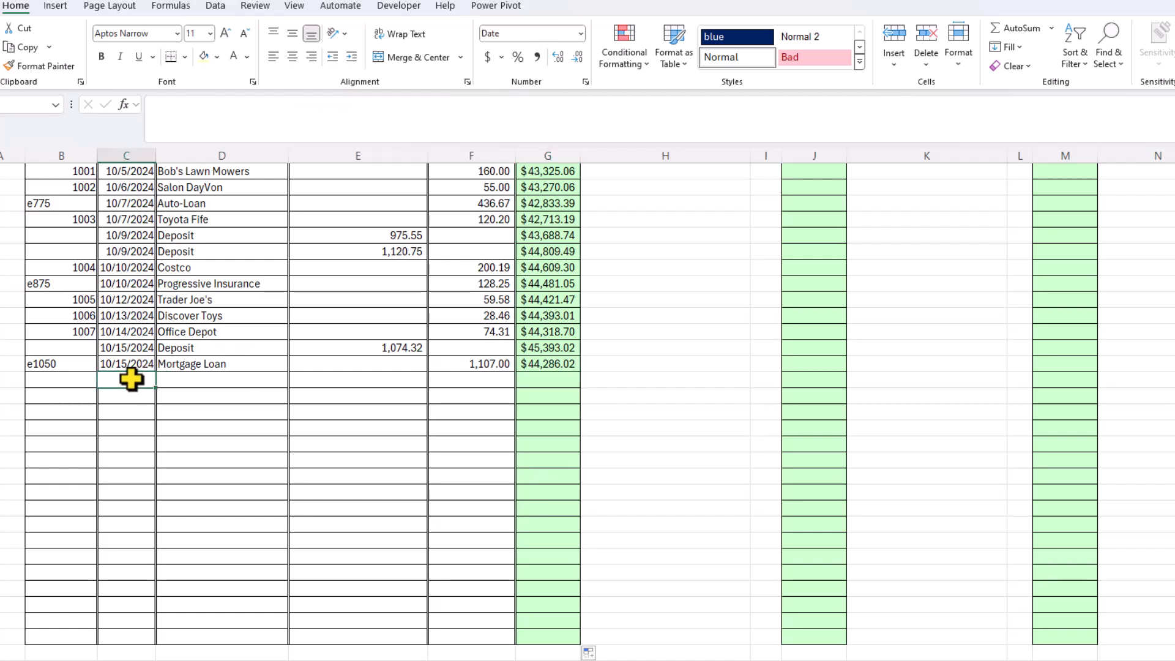
type("11/2/2")
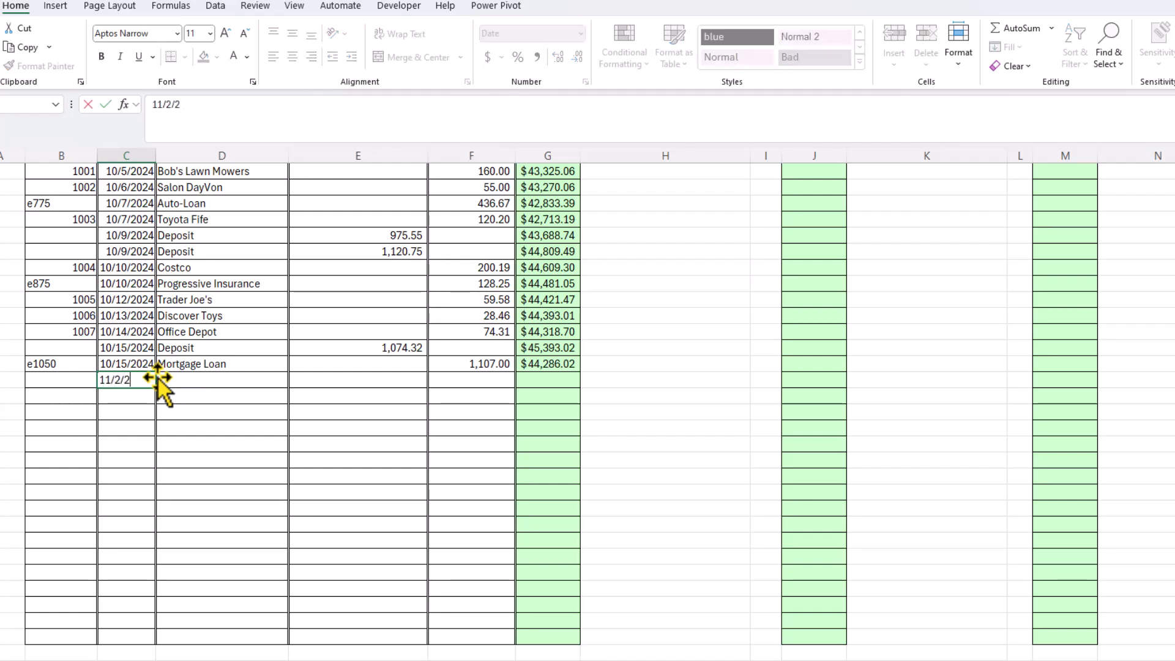
type("024")
key("Tab")
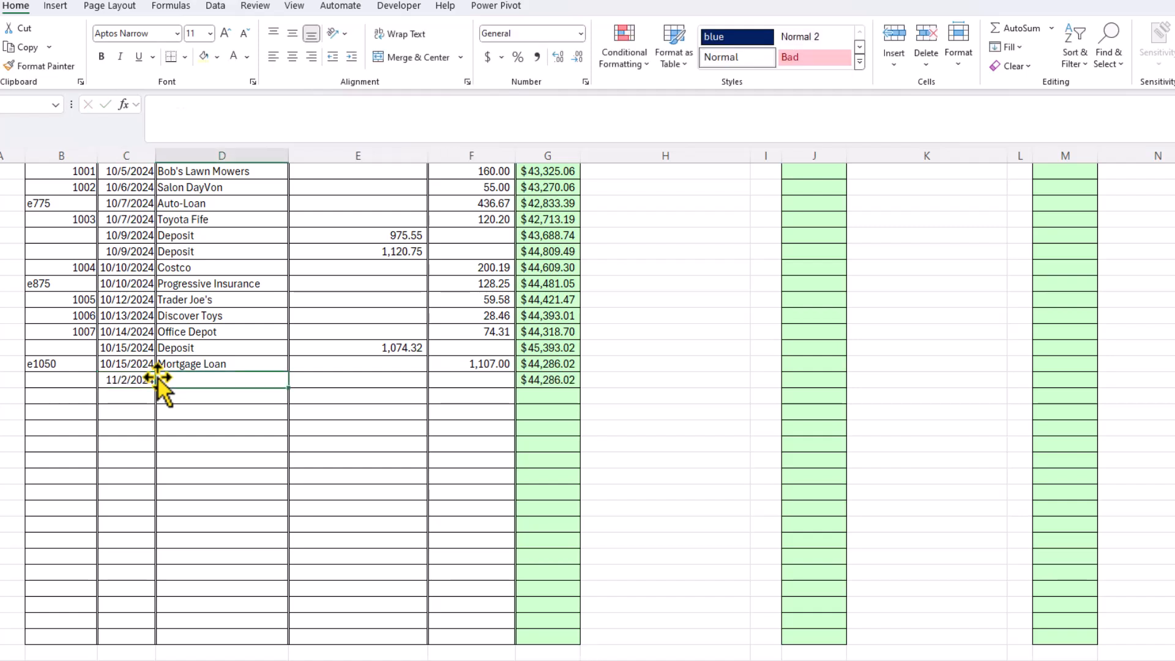
left_click(545, 379)
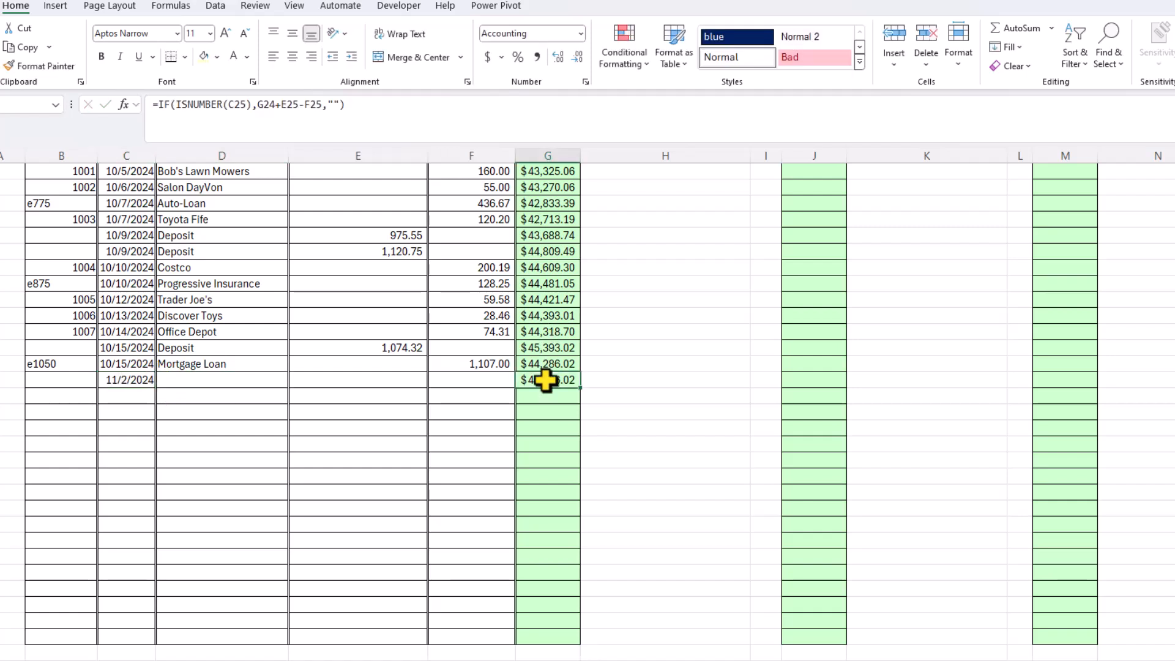
left_click(399, 382)
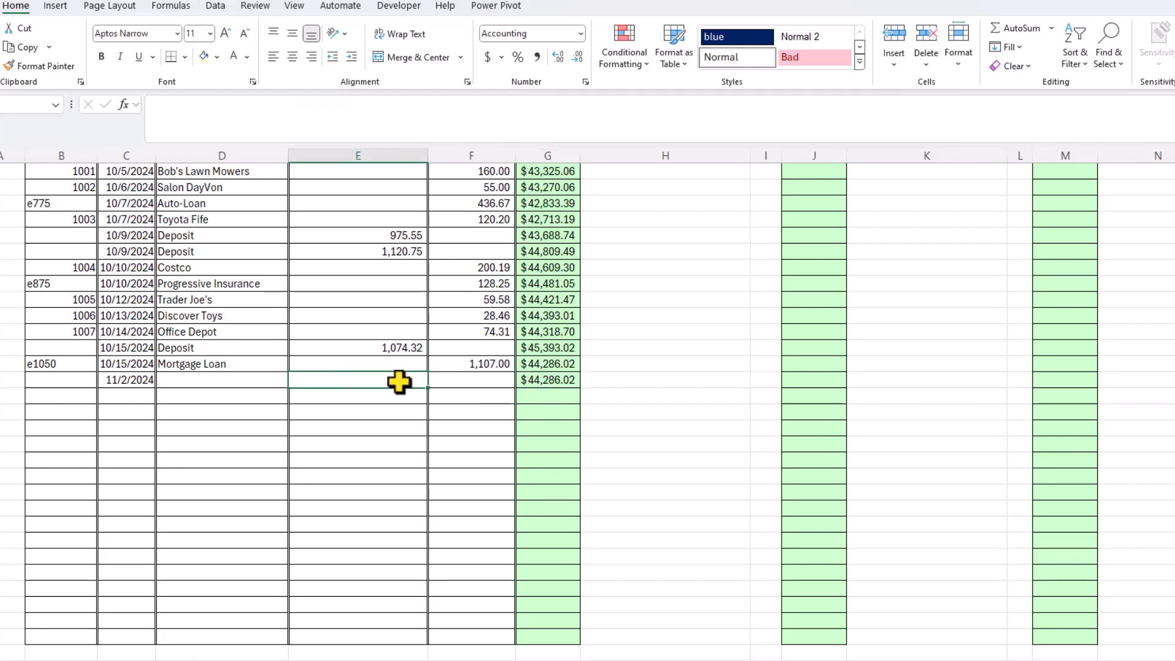
type("4000")
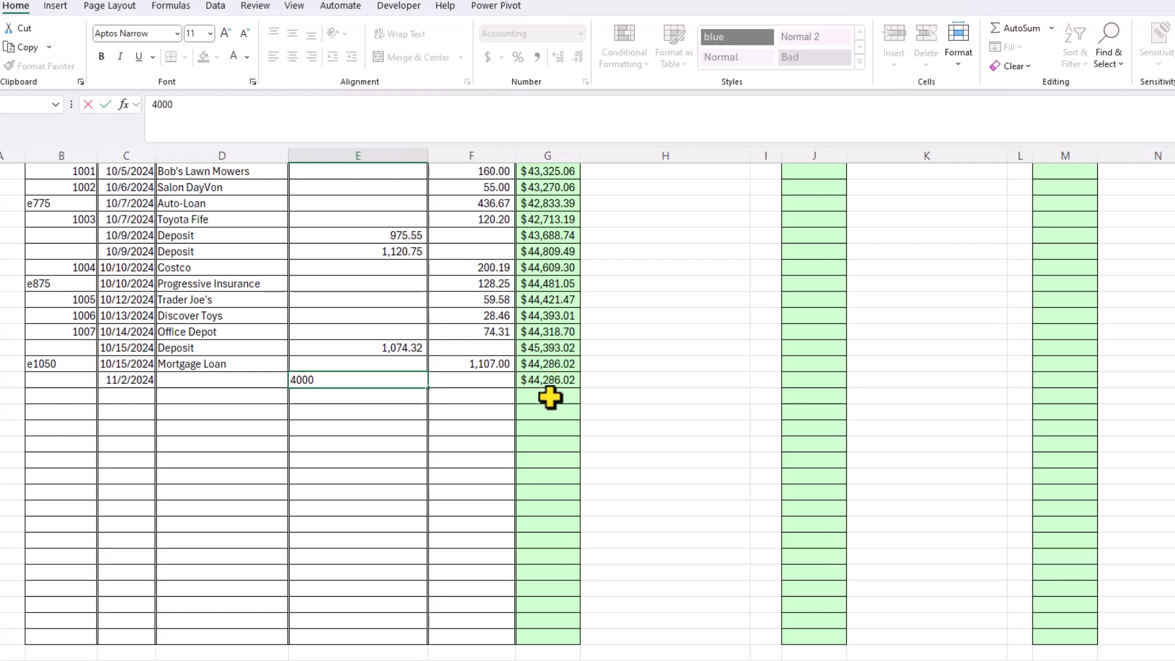
key("Return")
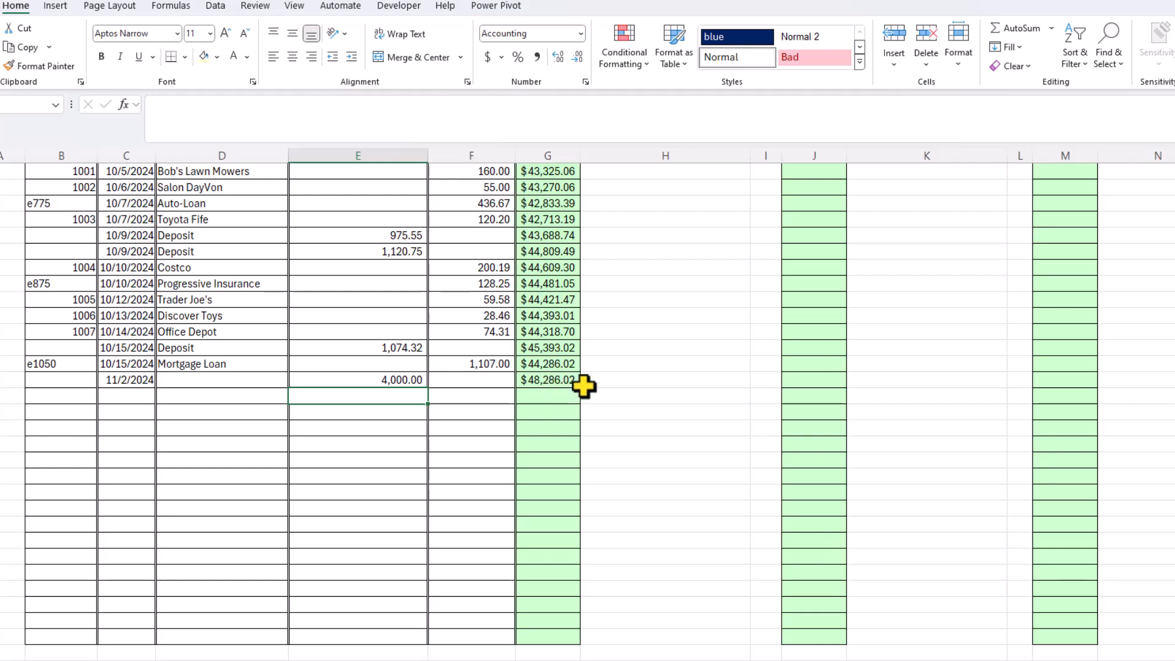
Step: Start an alternative Balance formula in J9 as an IF with ISBLANK(C9) as the logical test and "" as the value if true
scroll(533, 374, "up", 2)
scroll(534, 374, "up", 2)
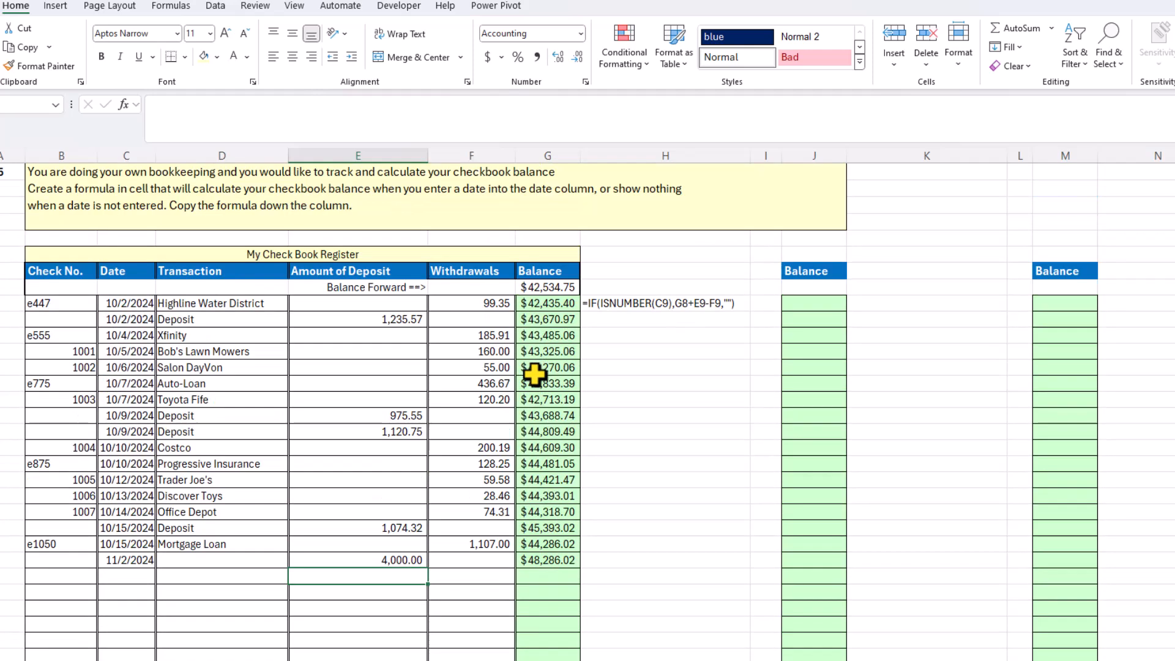
left_click(827, 304)
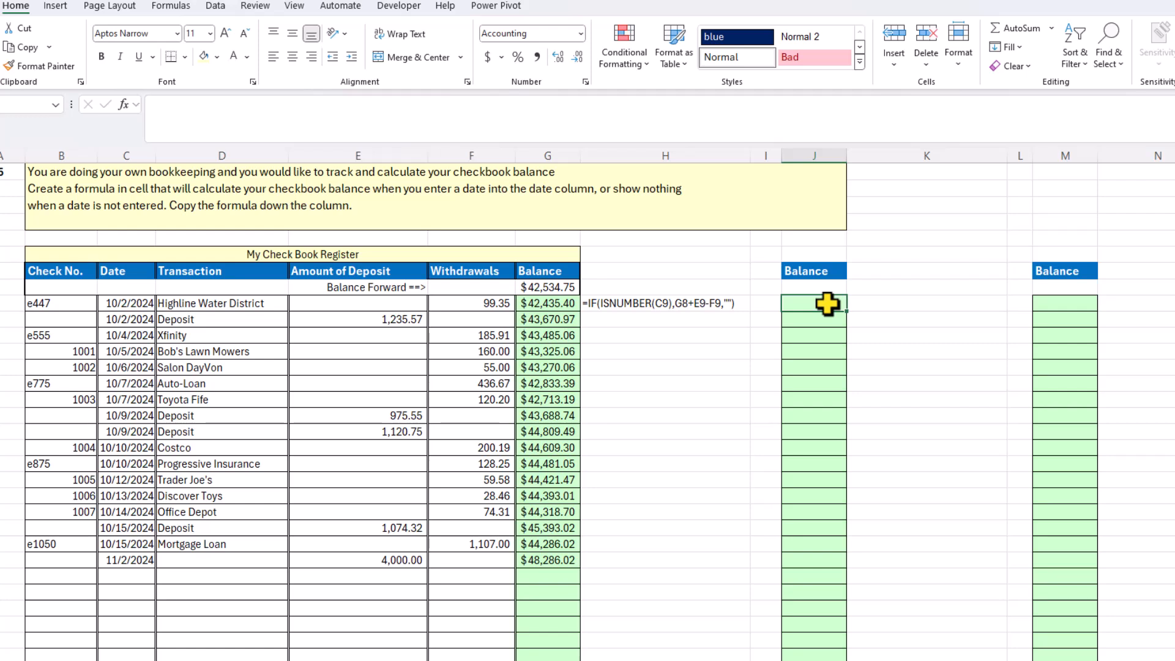
type("=if")
key("Tab")
type("isb")
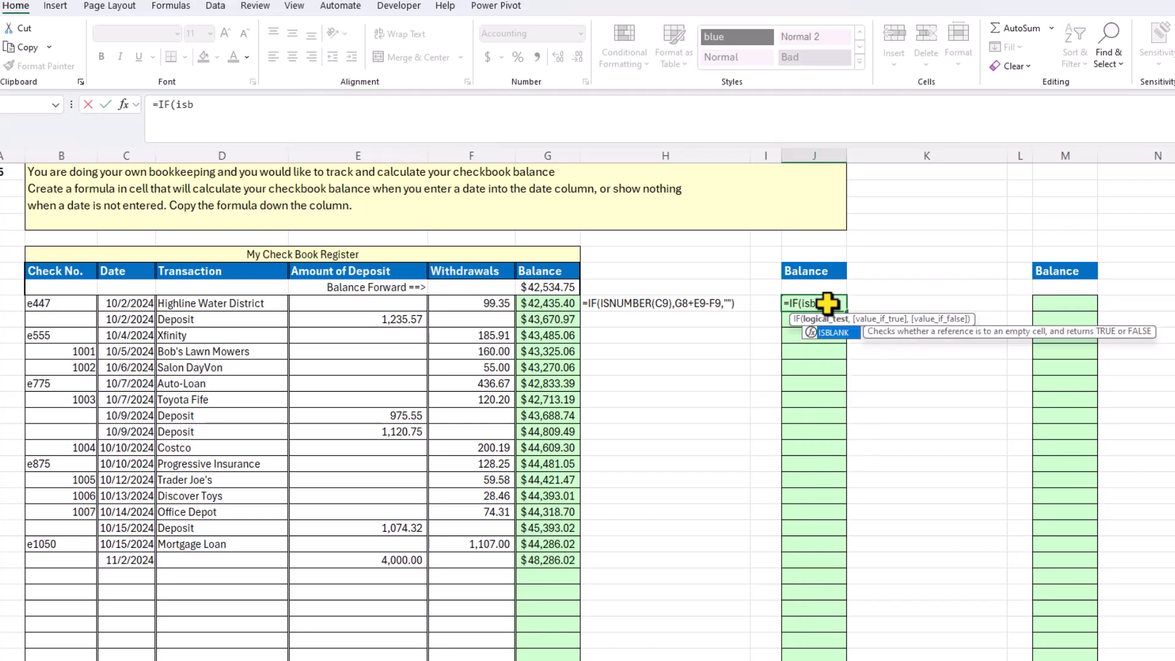
key("Tab")
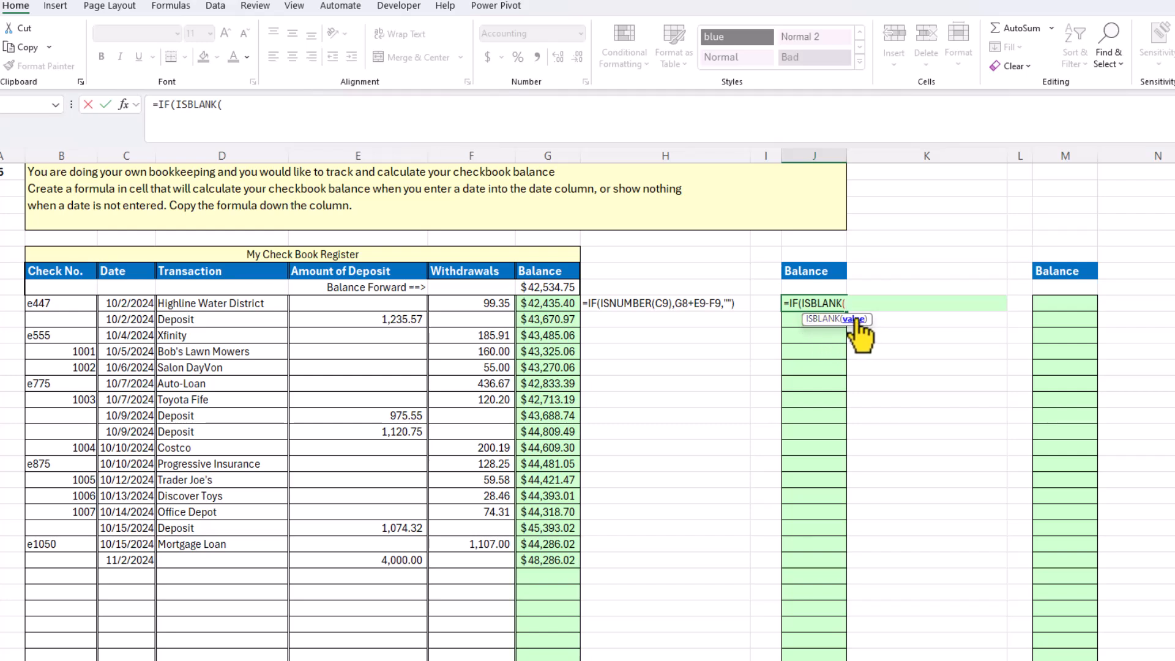
left_click(124, 303)
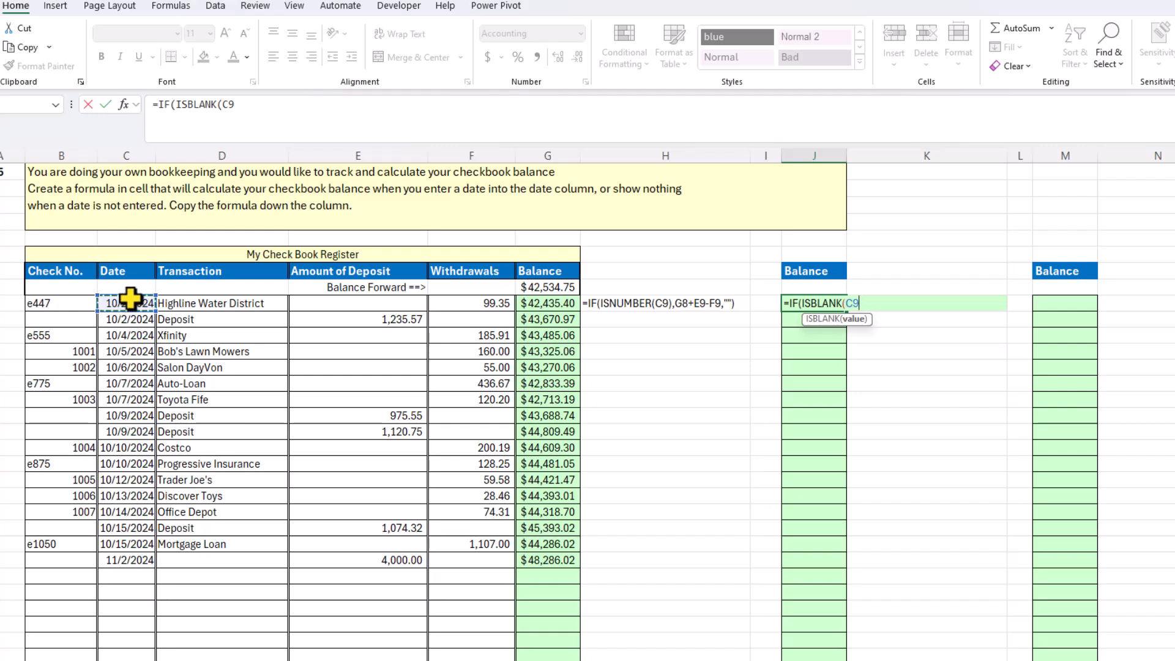
type(")")
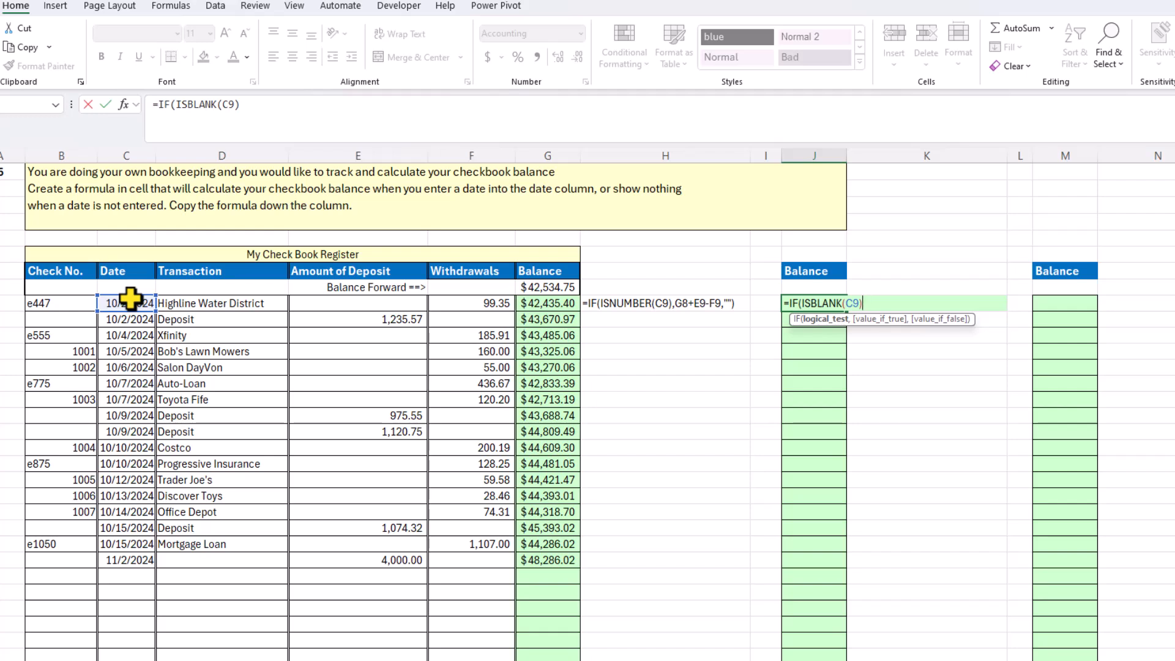
type(",")
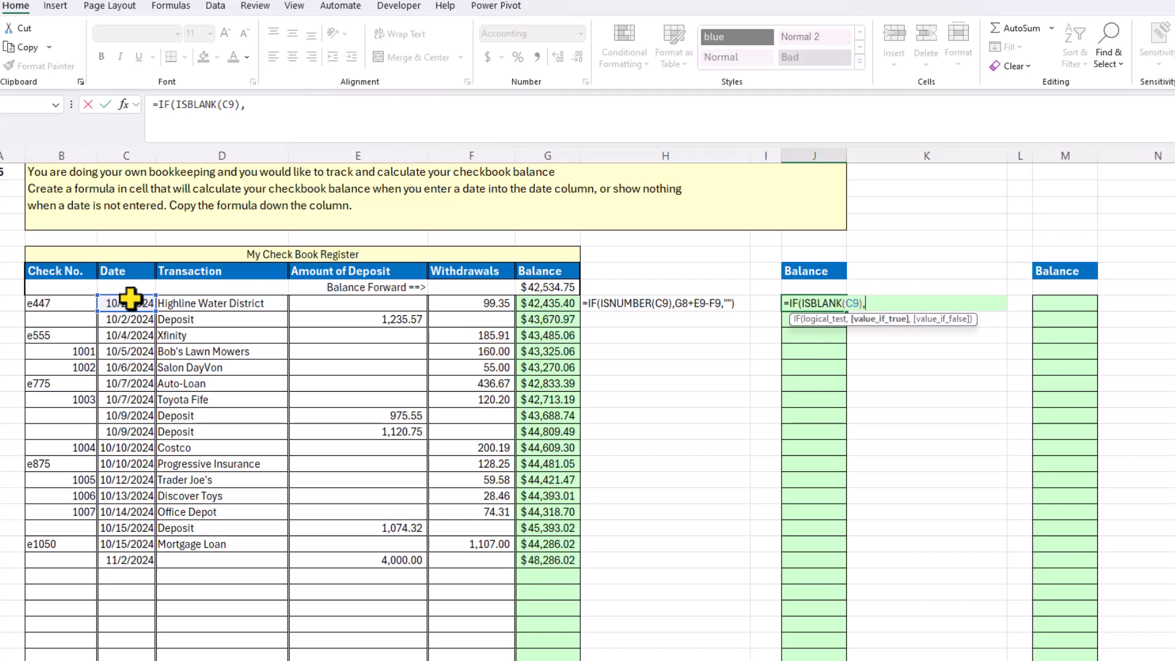
type("\"\",")
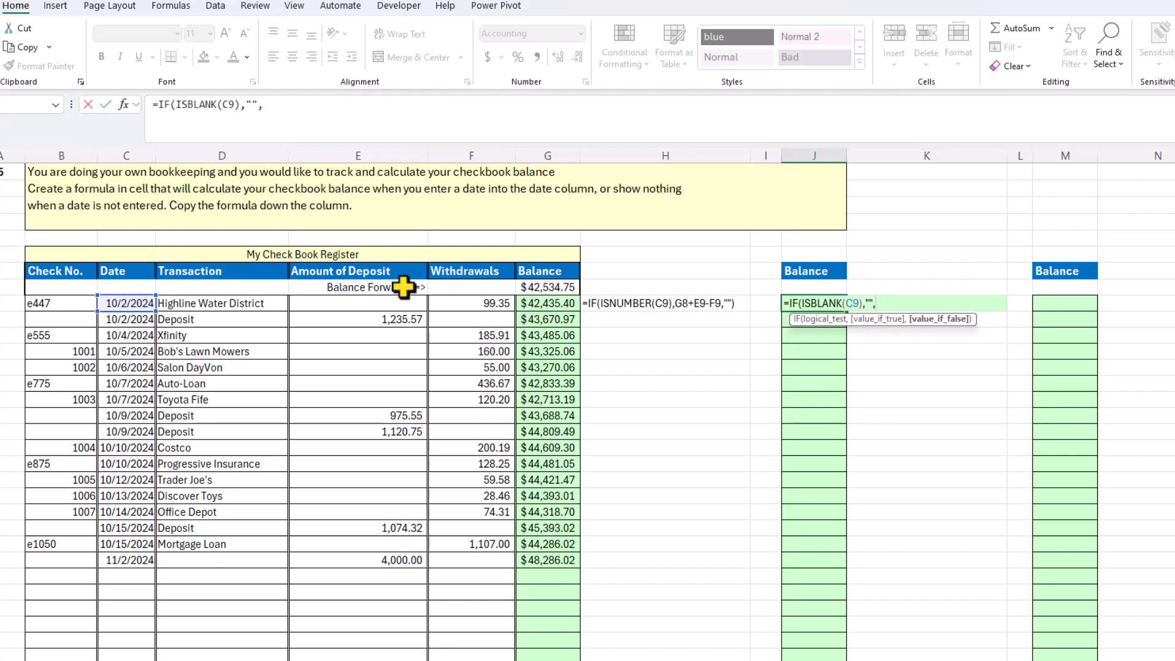
Step: Complete the J9 formula with G8+E9-F9 as the value if false and copy it down that Balance column
left_click(546, 285)
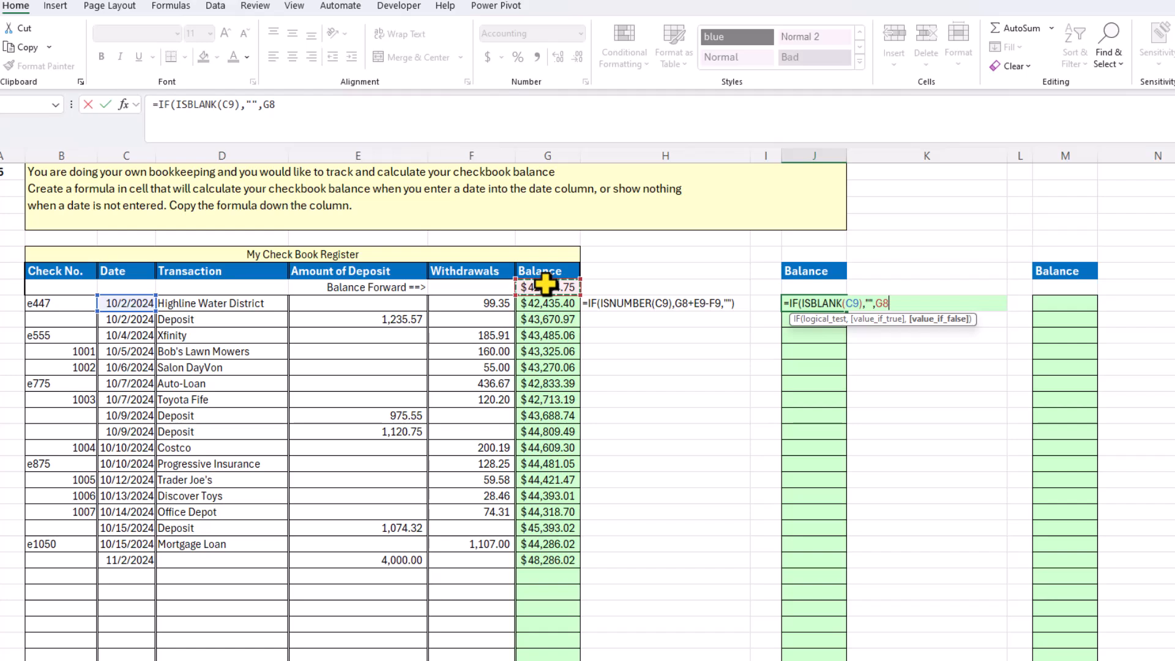
type("+")
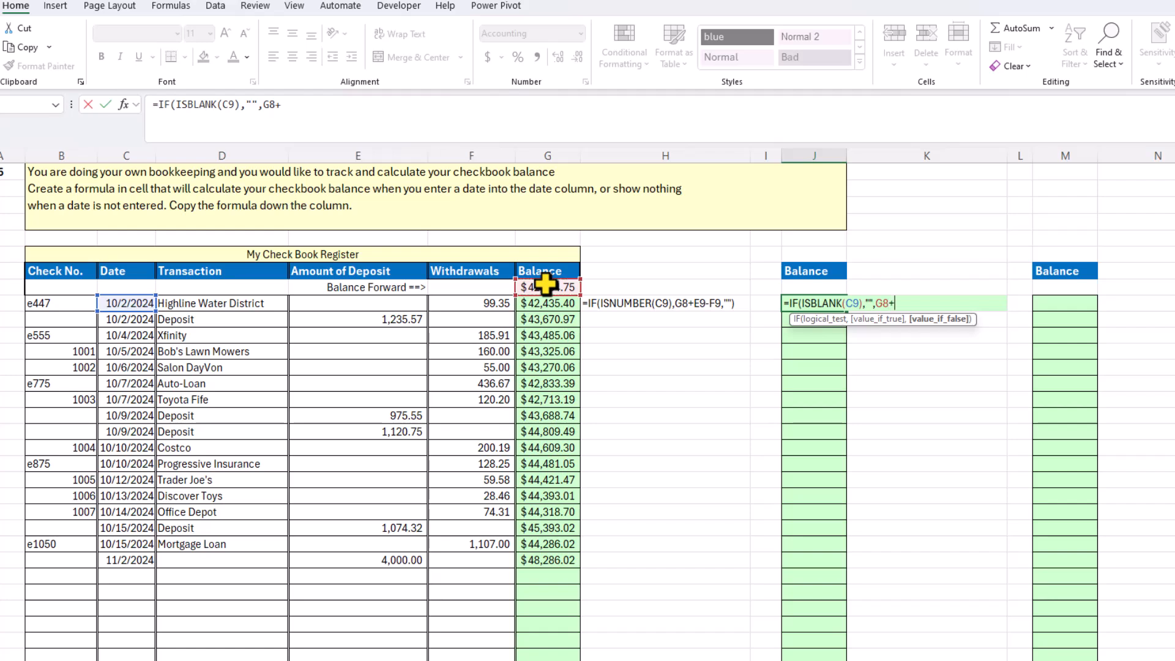
left_click(404, 301)
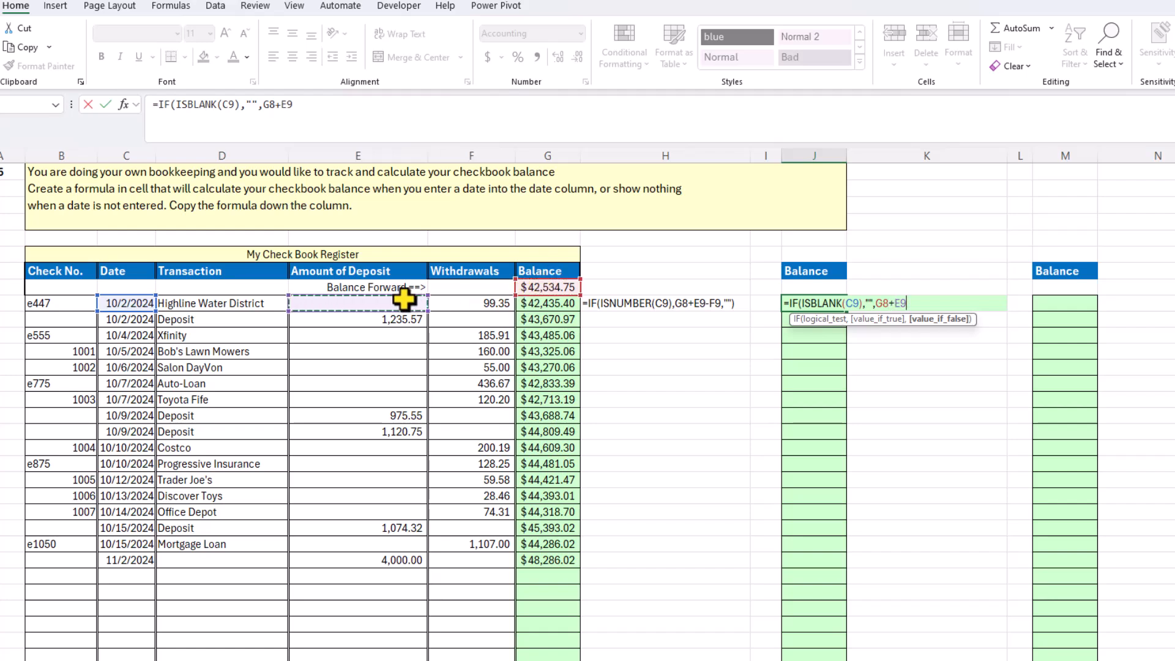
type("-")
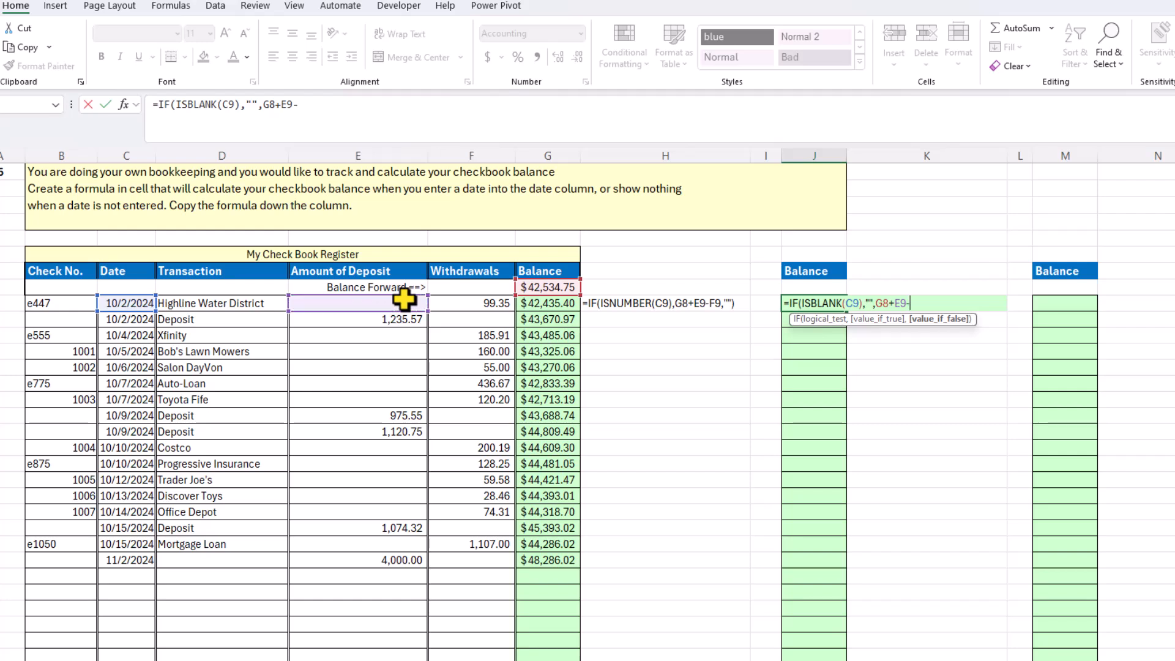
left_click(473, 303)
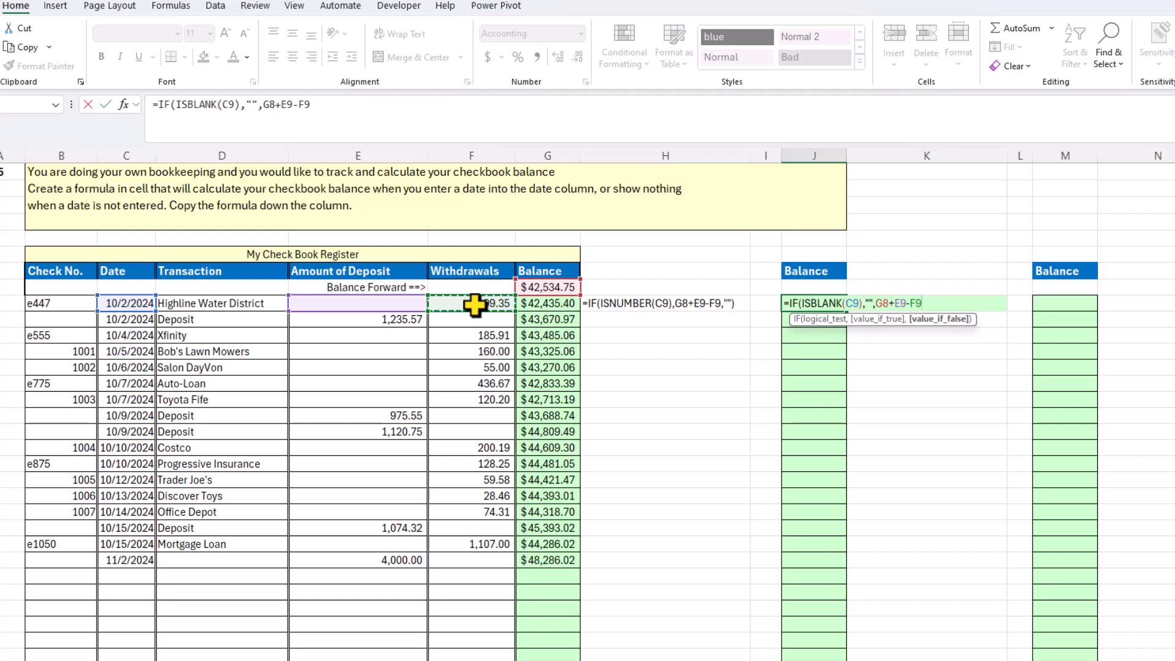
type(")")
key("ctrl+Return")
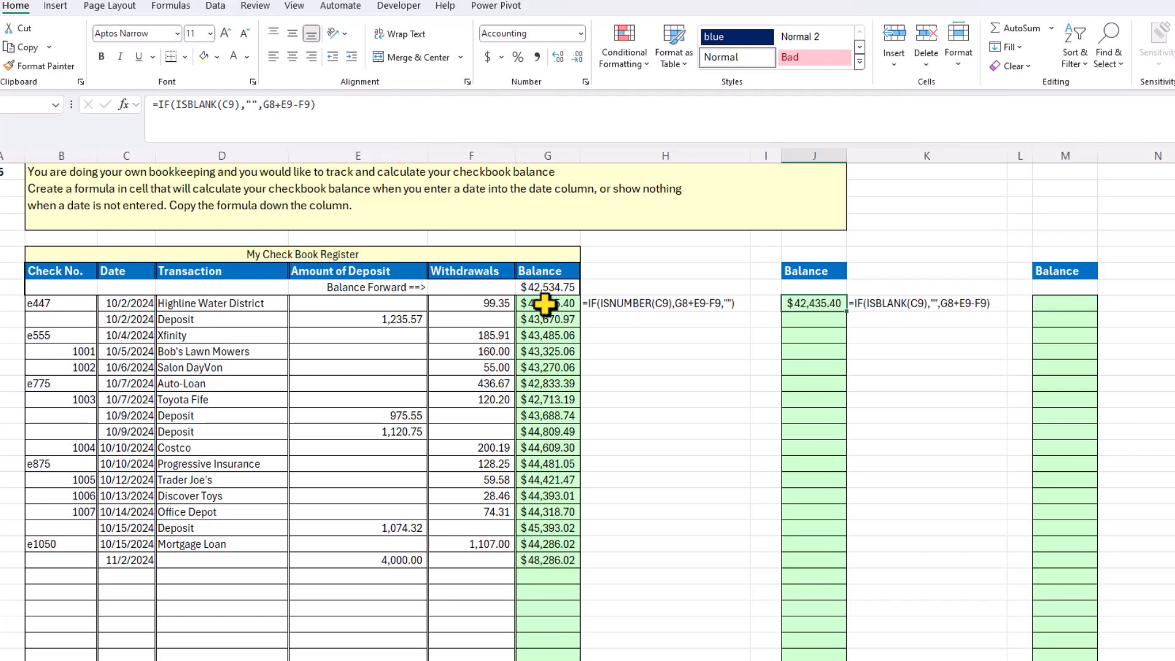
left_click_drag(849, 313, 836, 654)
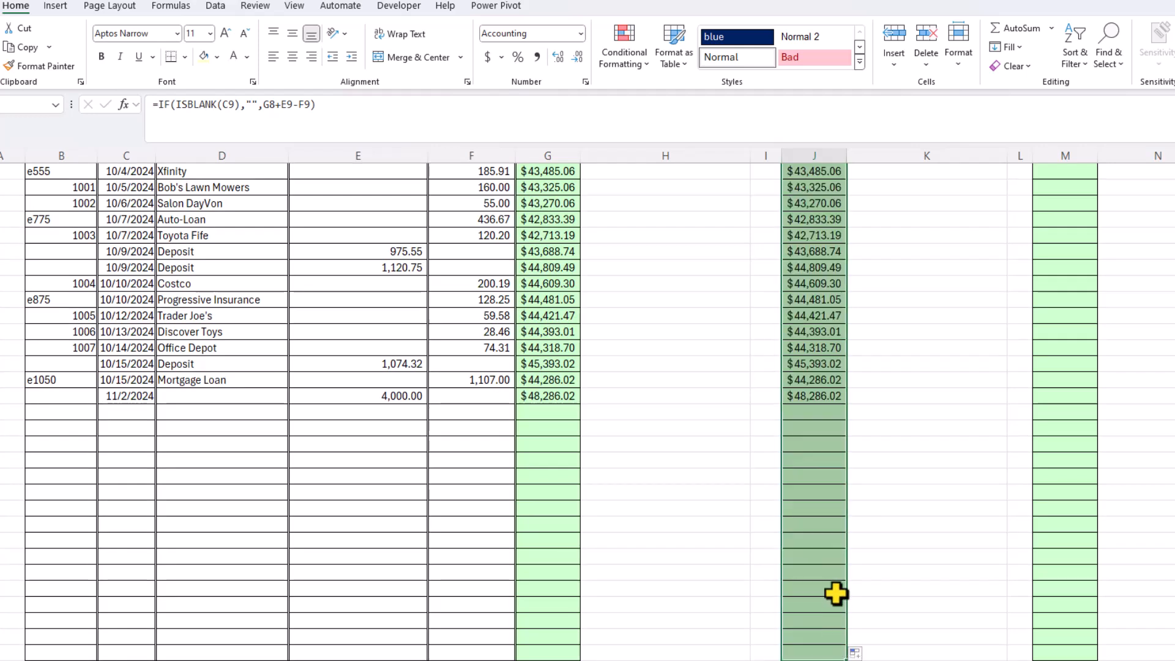
left_click(813, 413)
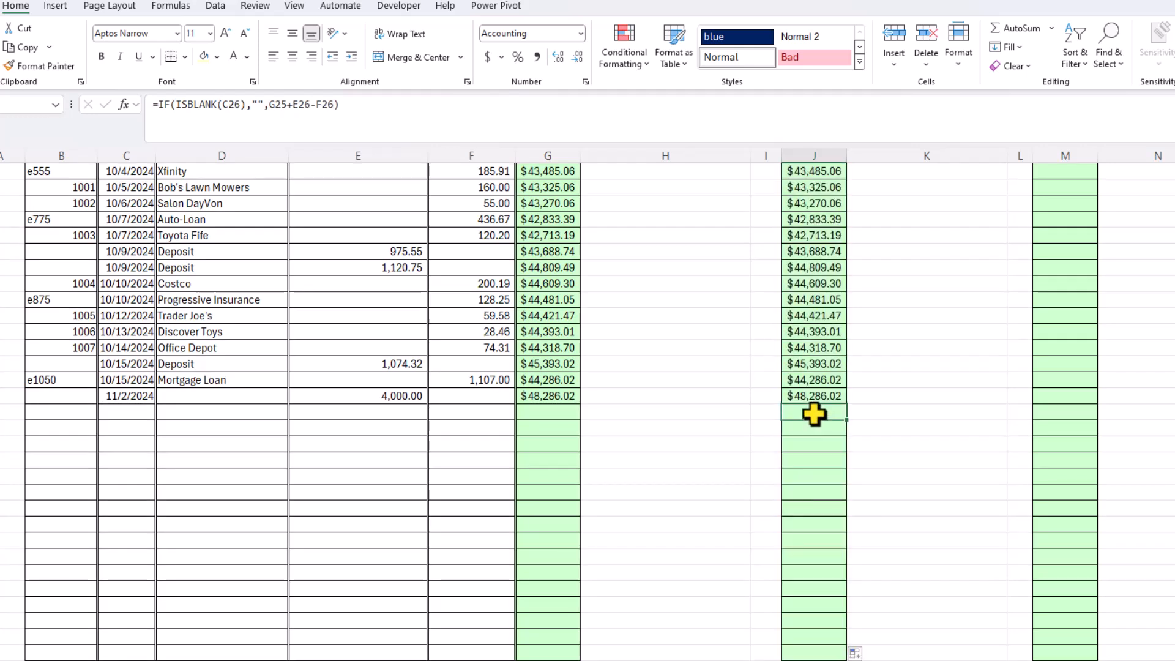
Step: Inspect the J26 formula's references, then enter a withdrawal of 2000 in row 26 of the register without a date
double_click(814, 414)
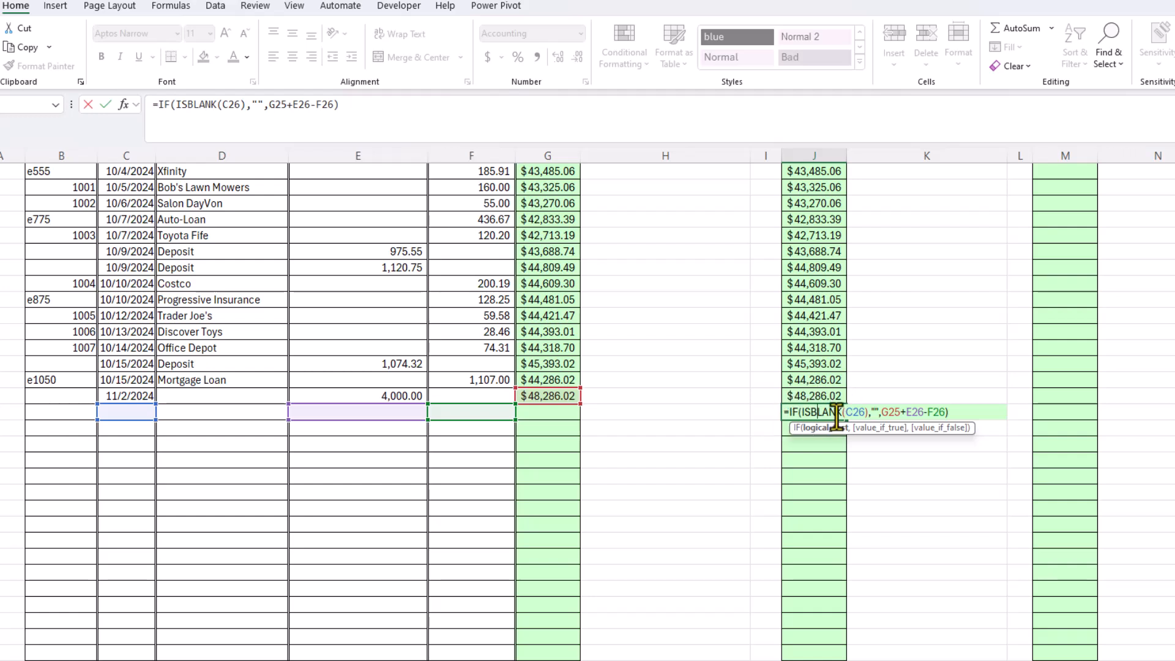
key("ctrl+Return")
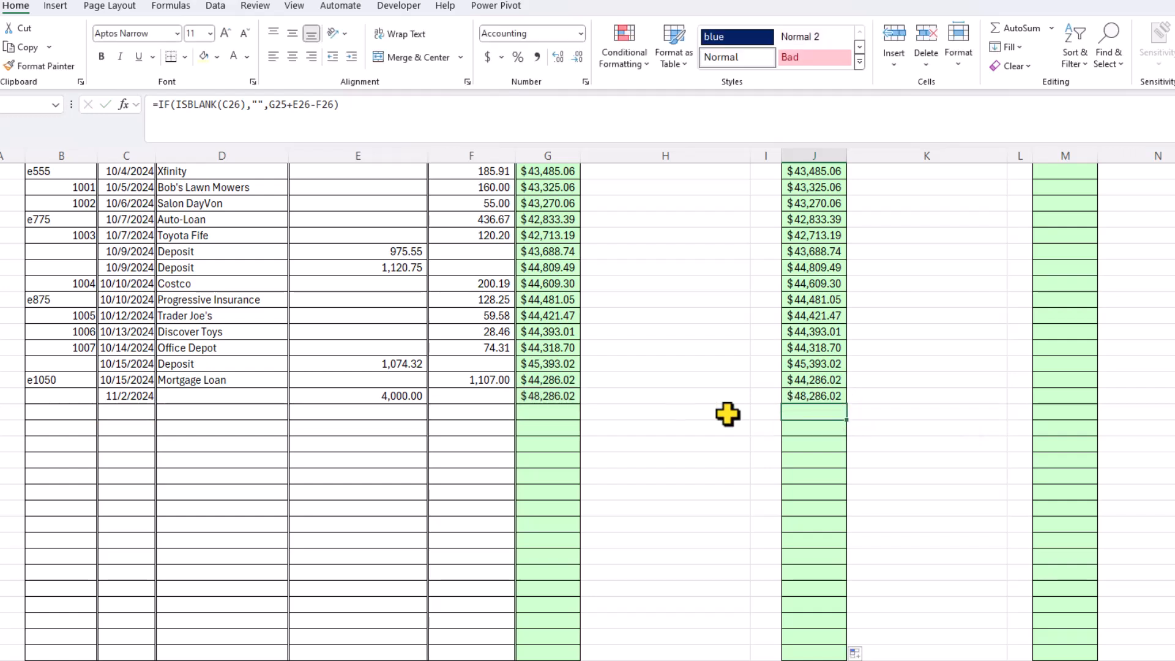
left_click(398, 413)
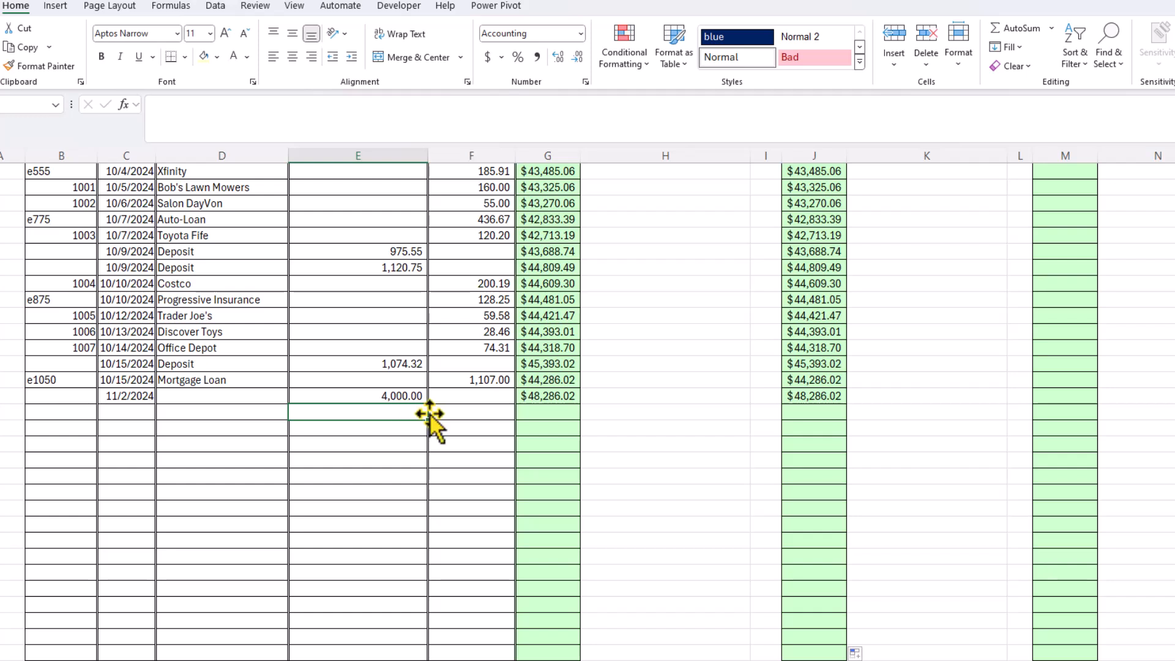
left_click(485, 410)
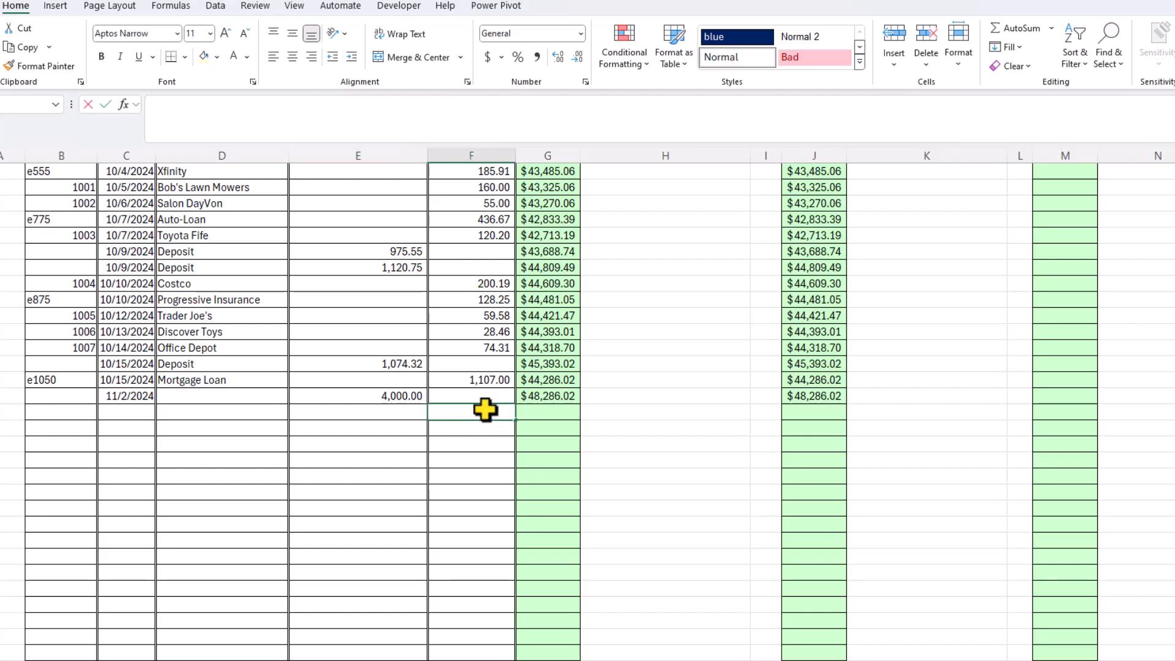
type("2000")
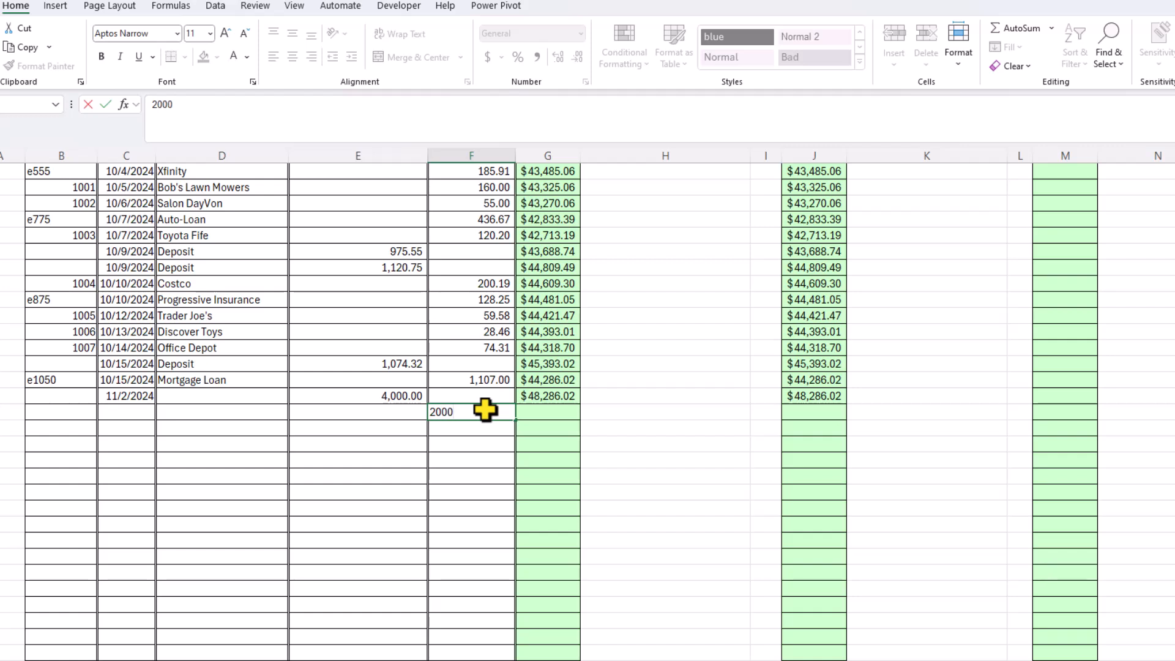
key("Return")
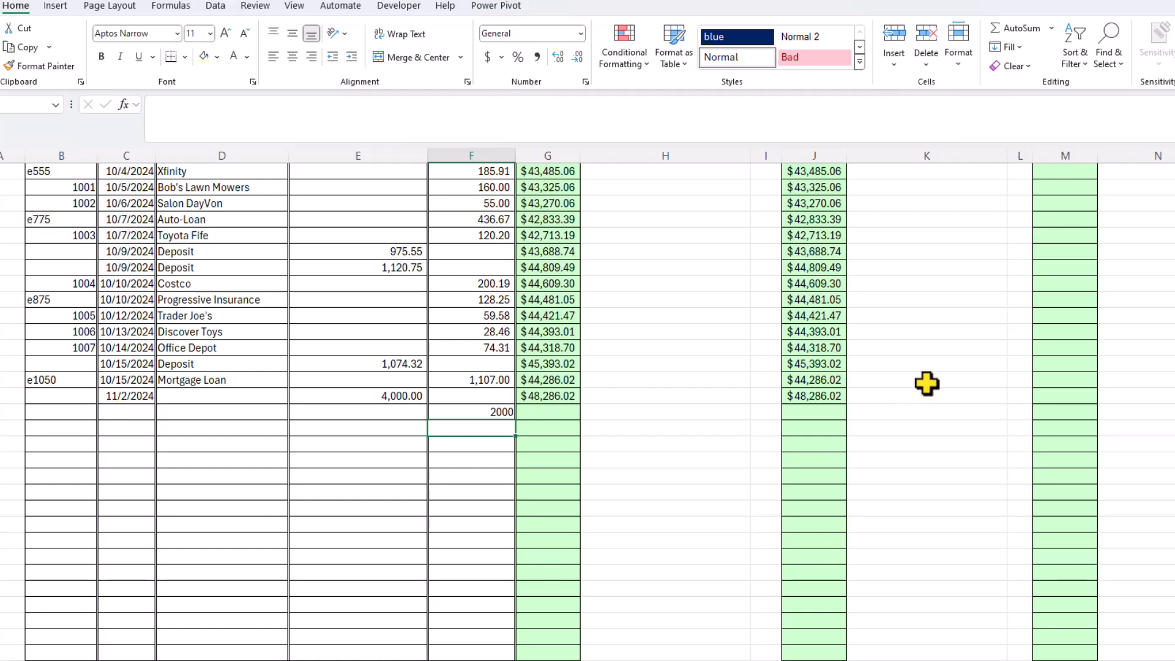
Step: Start a third Balance formula in M9 as an IF with C9="" as the logical test and "" as the value if true
scroll(925, 384, "up", 4)
left_click(1064, 304)
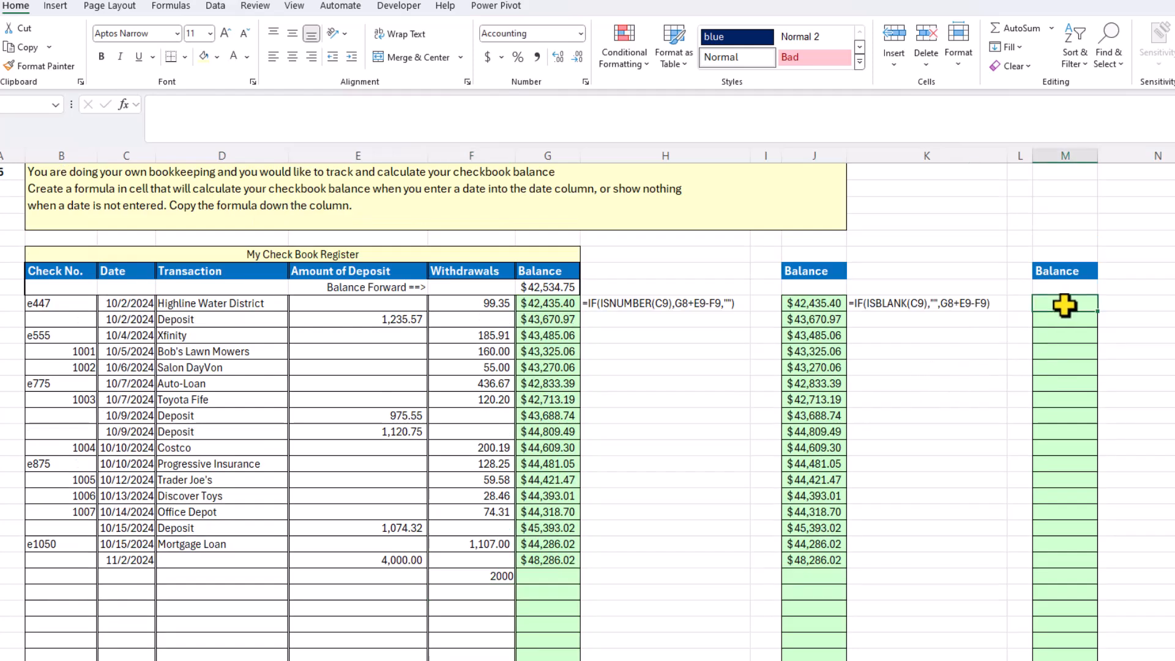
type("=if")
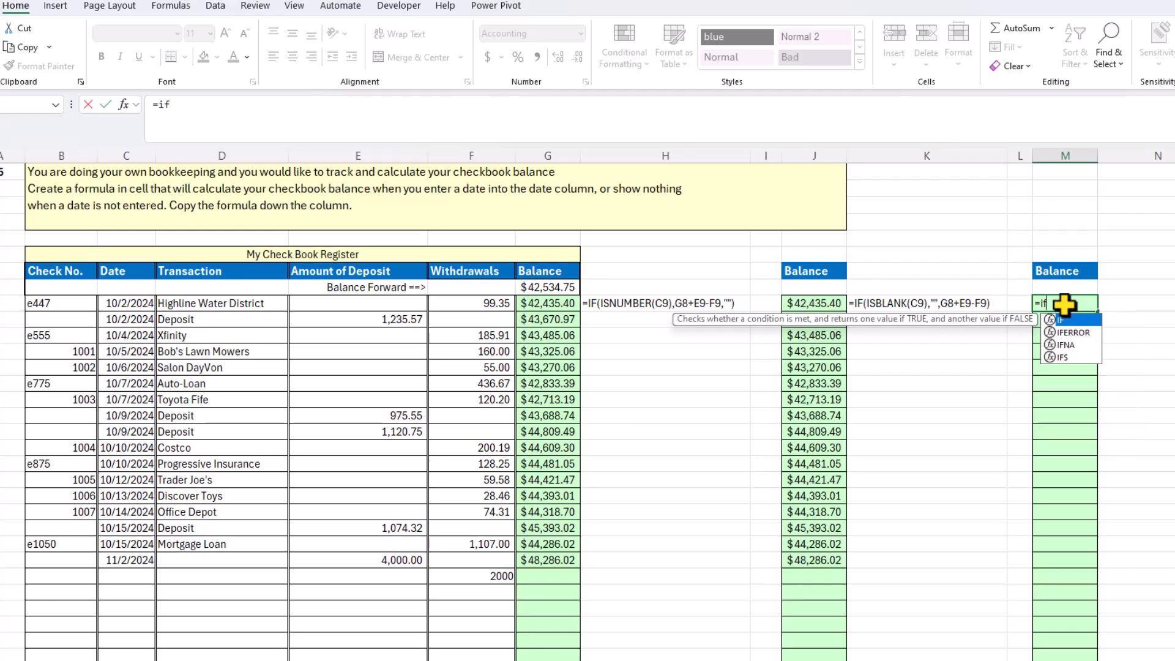
key("Tab")
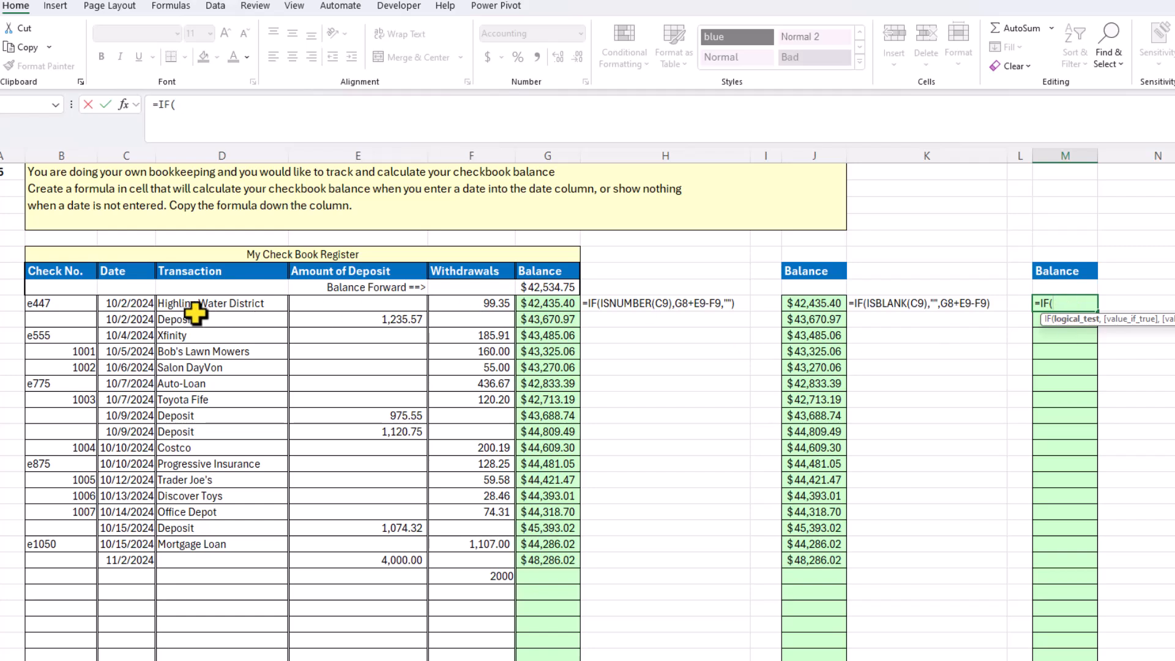
left_click(121, 300)
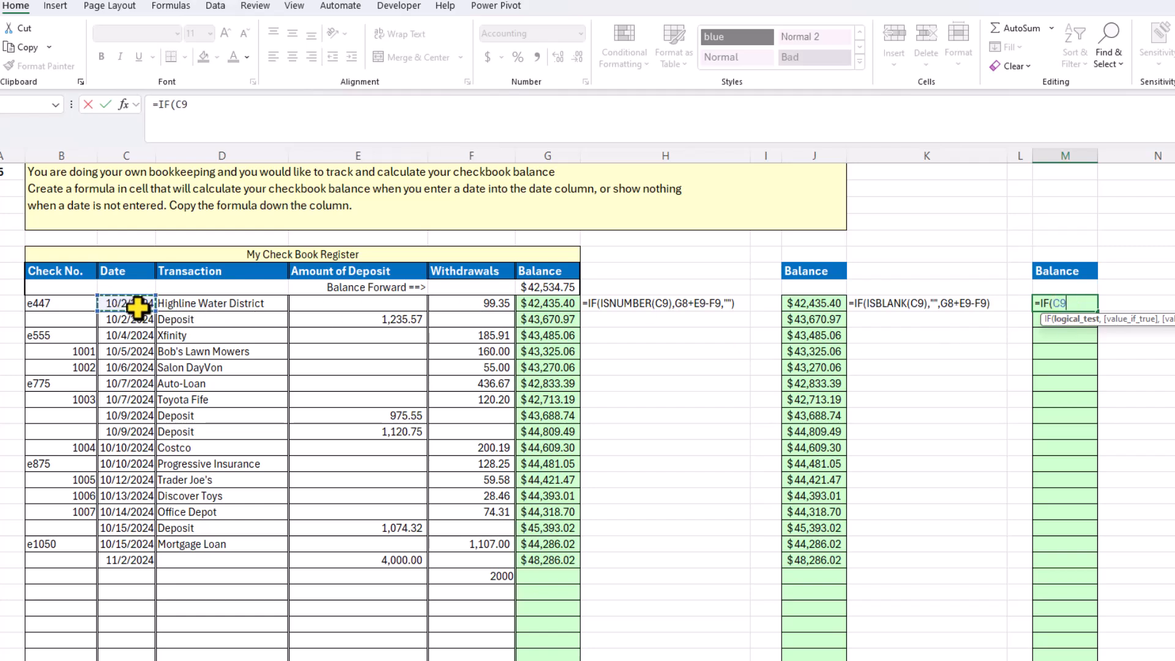
type("=")
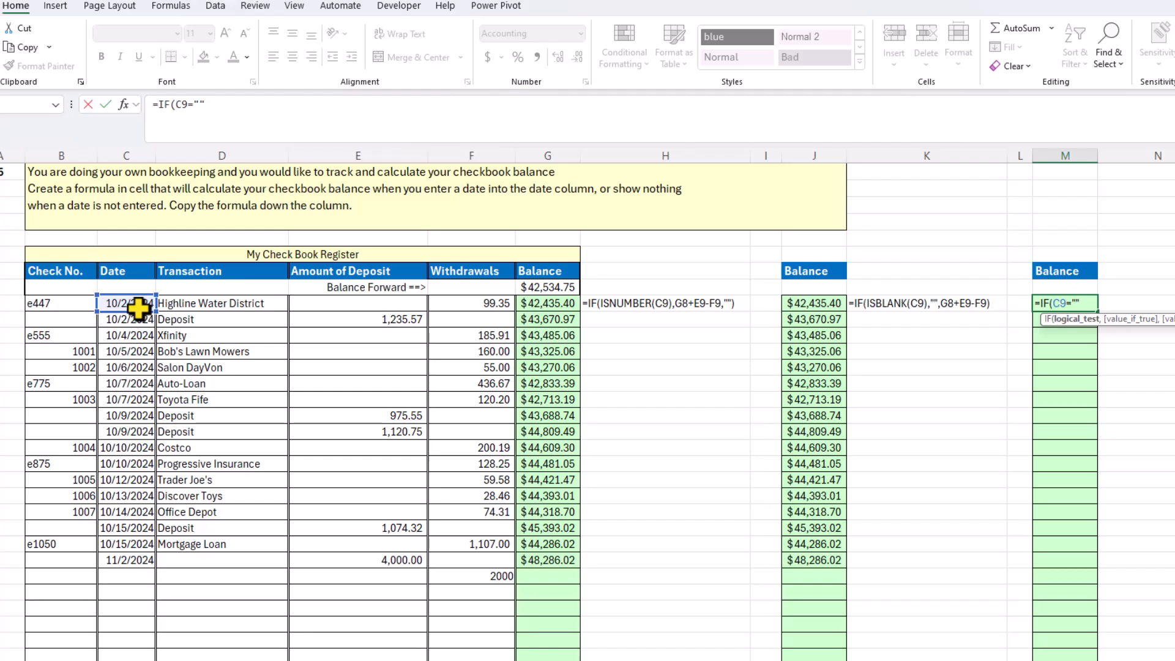
type(",")
type("\"\",")
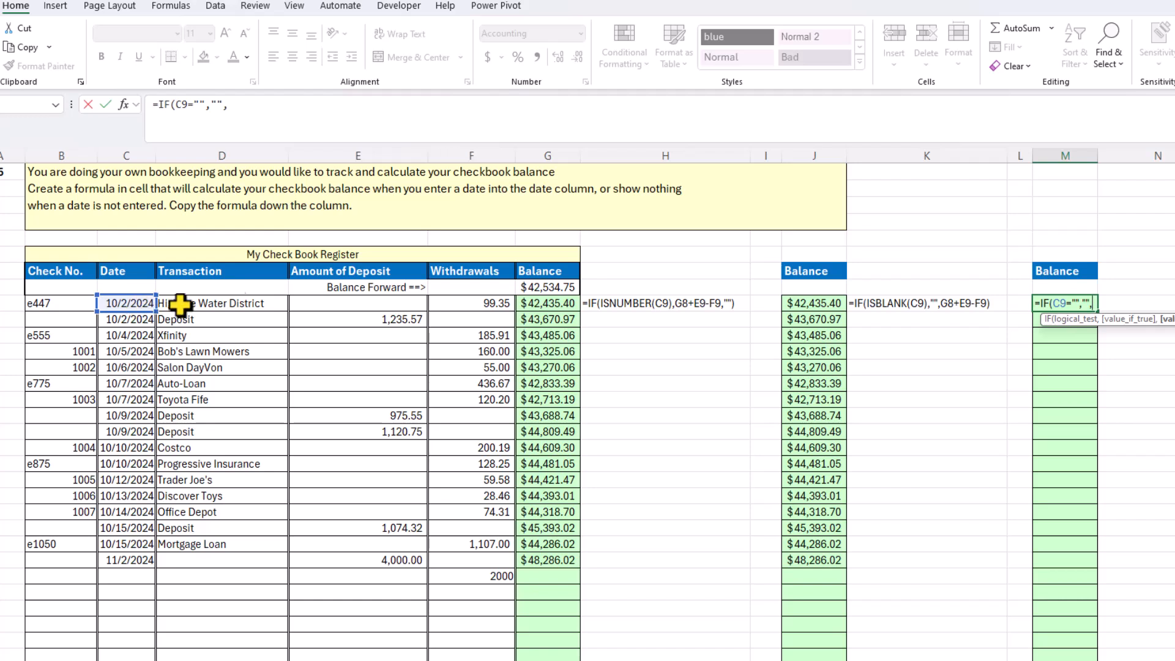
Step: Complete the M9 formula with G8+E9-F9 as the value if false and copy it down to the end of that Balance column
left_click(536, 285)
type("+")
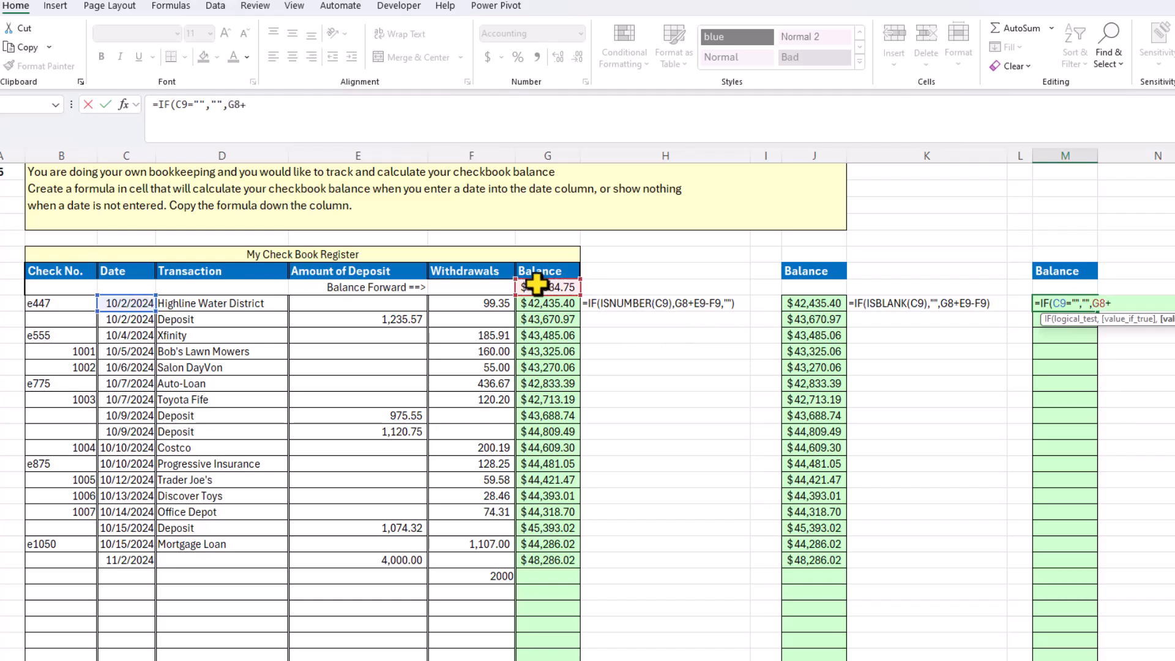
left_click(396, 301)
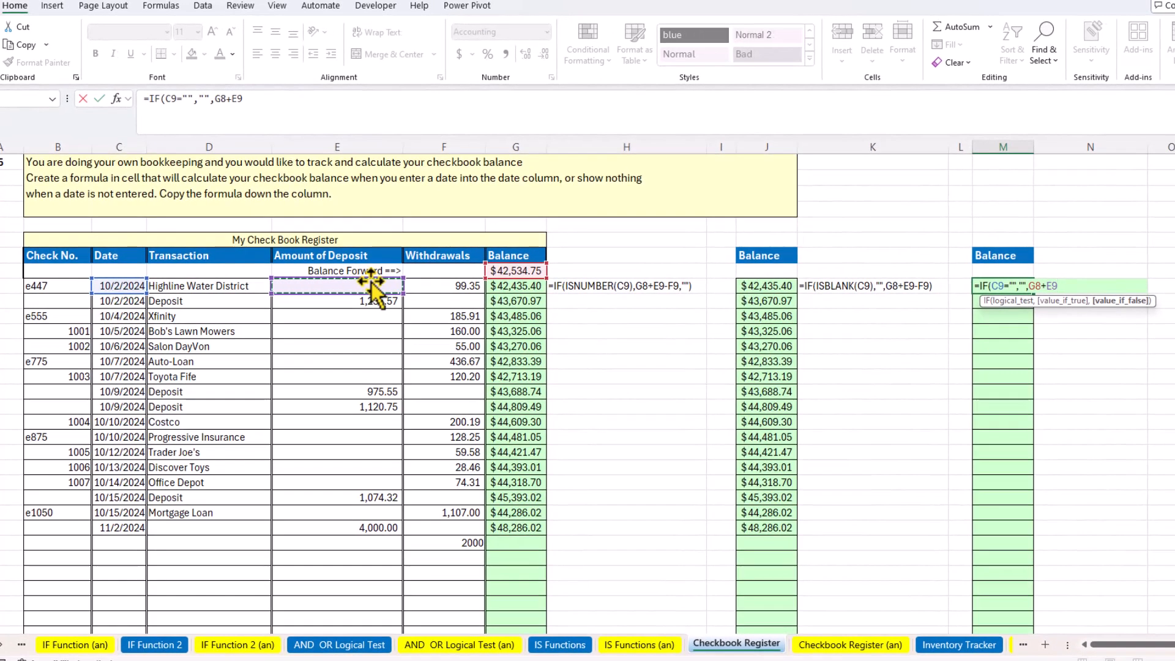
type("-")
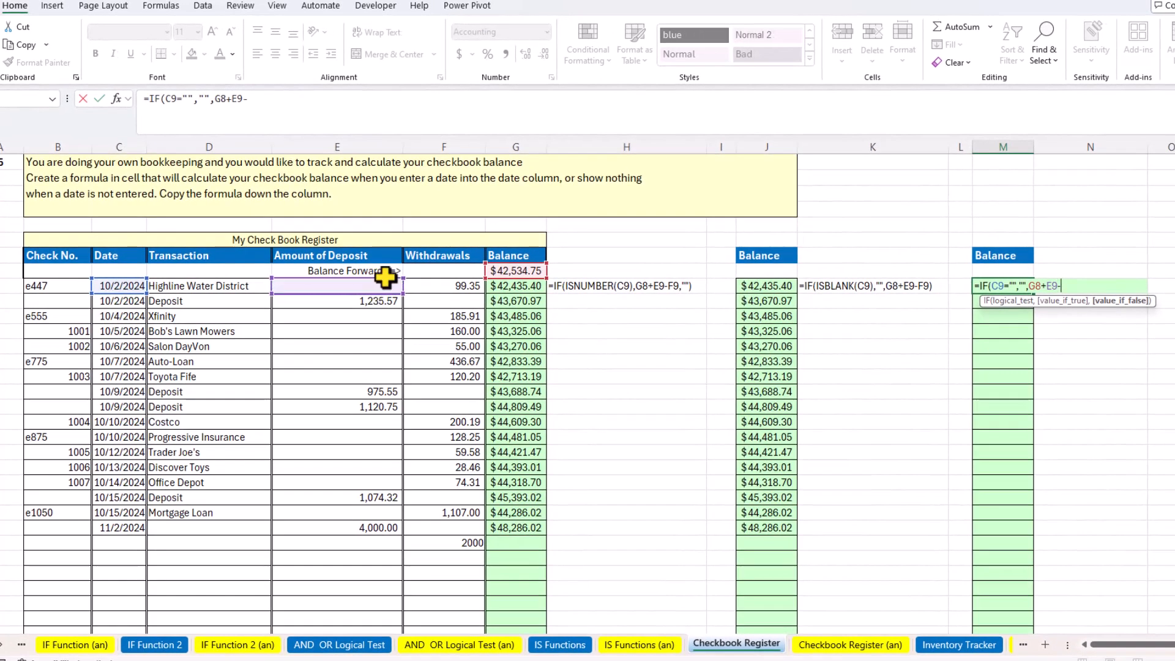
left_click(445, 282)
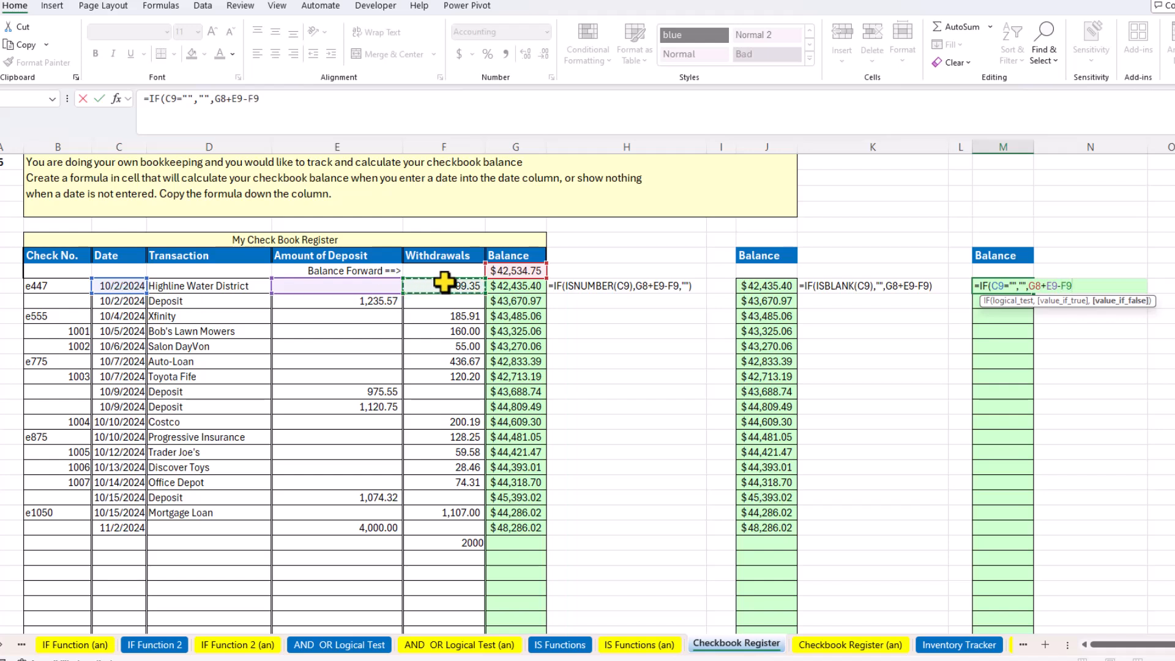
type(")")
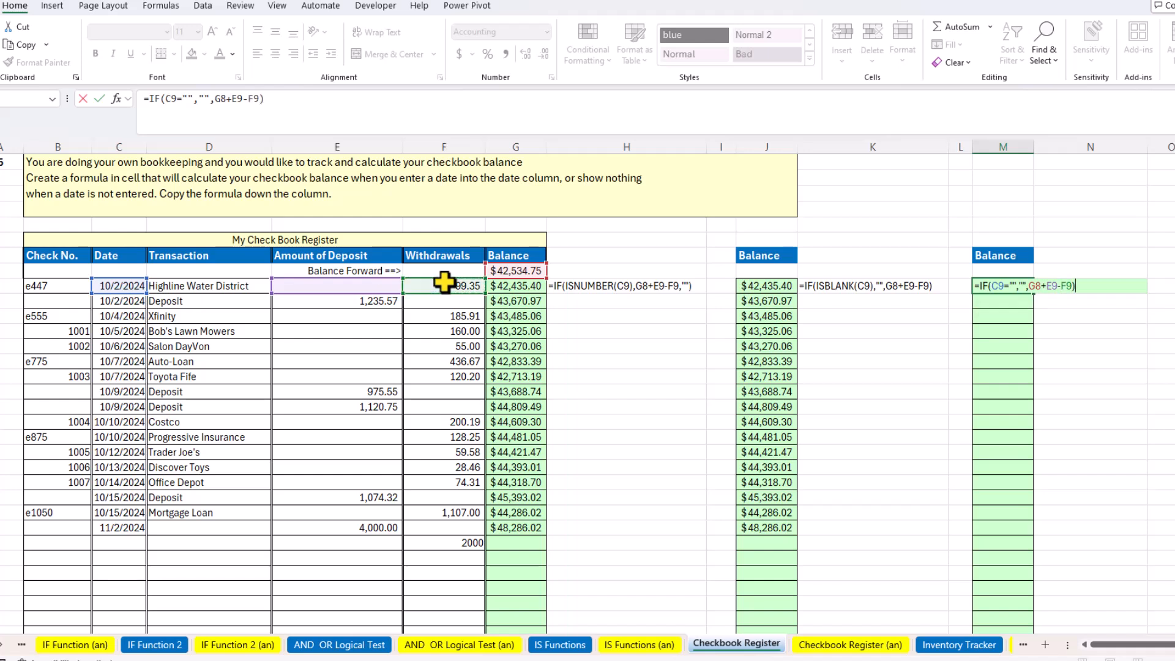
key("ctrl+Return")
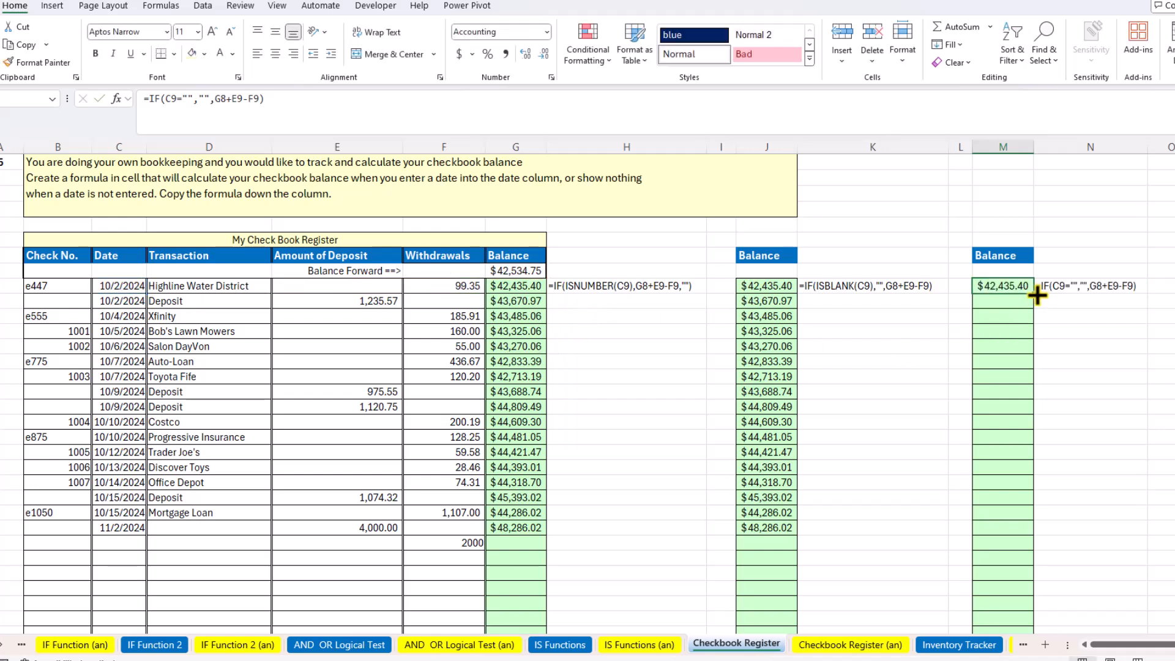
left_click_drag(1036, 296, 1018, 605)
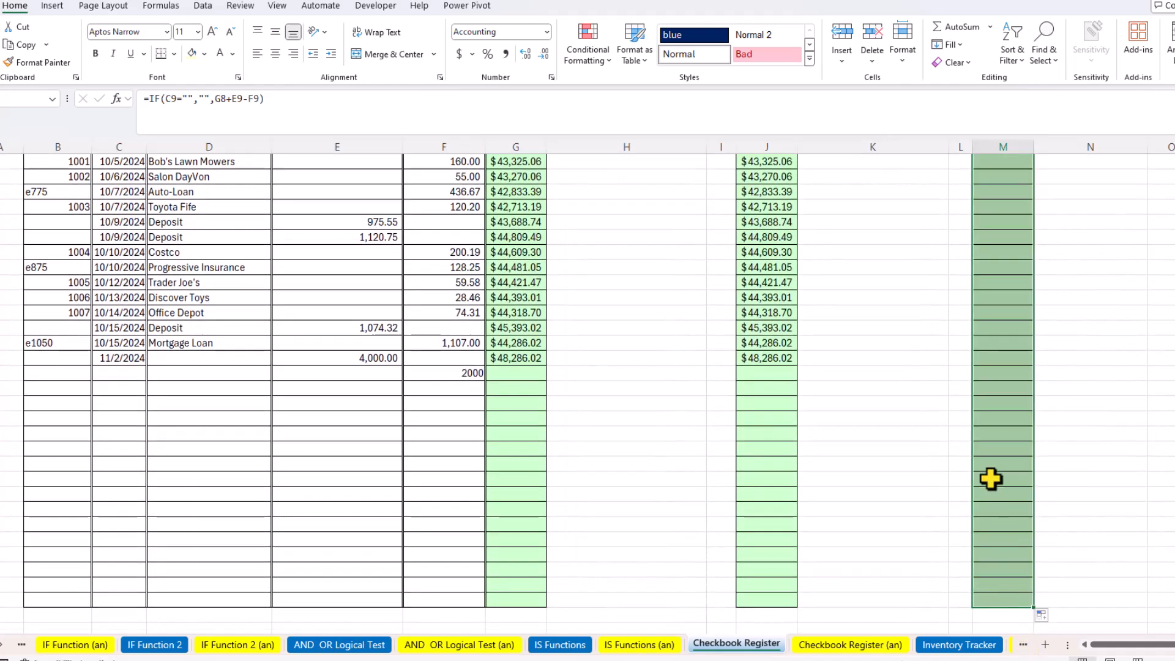
Step: Change the 4,000.00 deposit's date to 11/1/24 and date the 2000 withdrawal below it 11/2/24
scroll(990, 452, "up", 2)
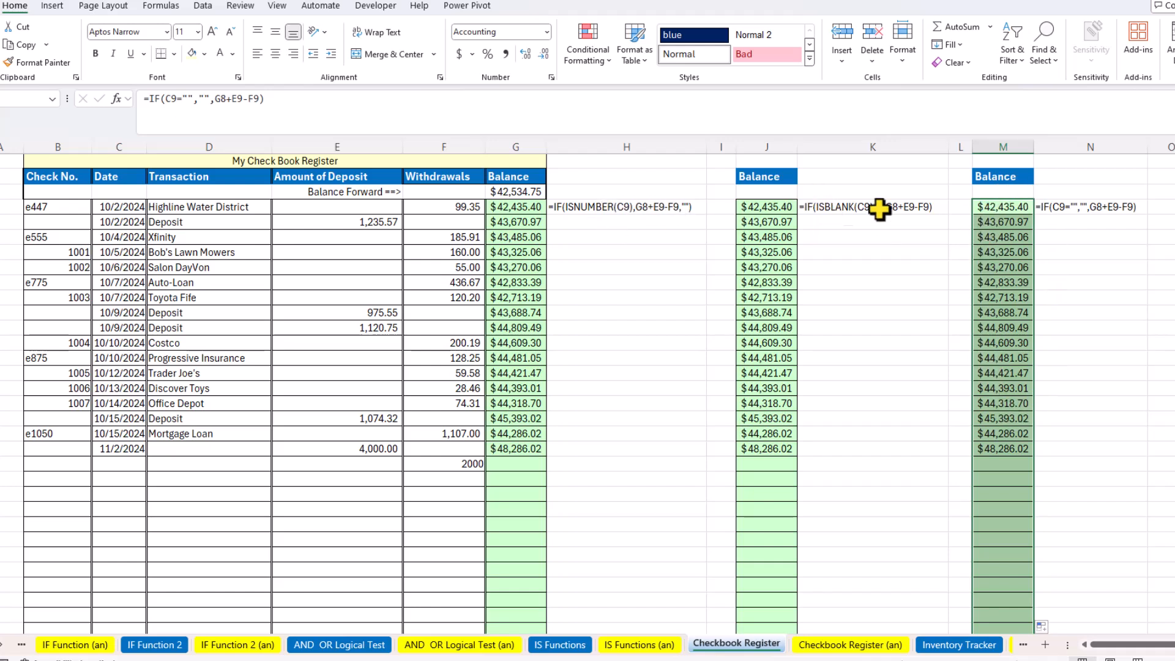
left_click(127, 466)
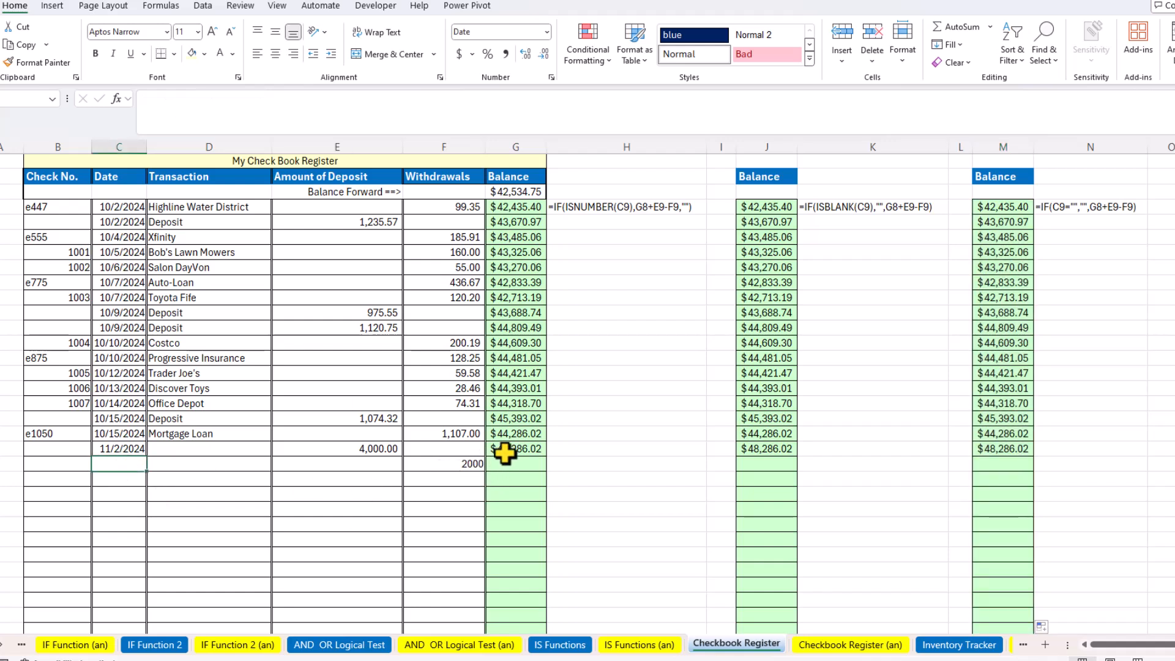
left_click(123, 448)
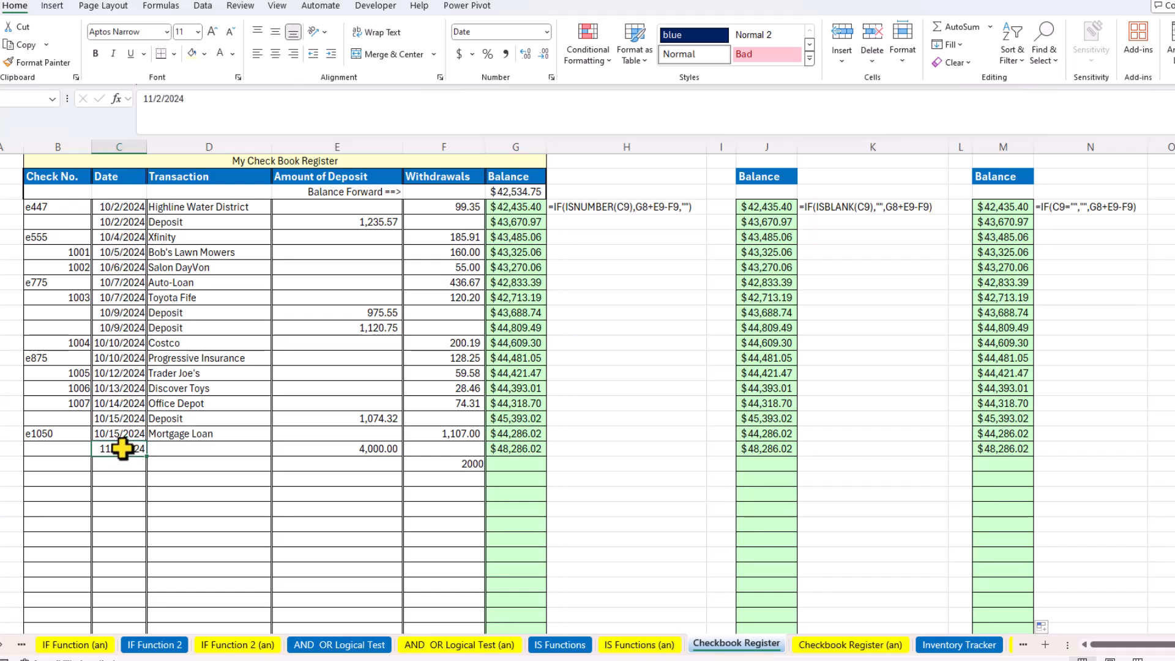
type("11/1")
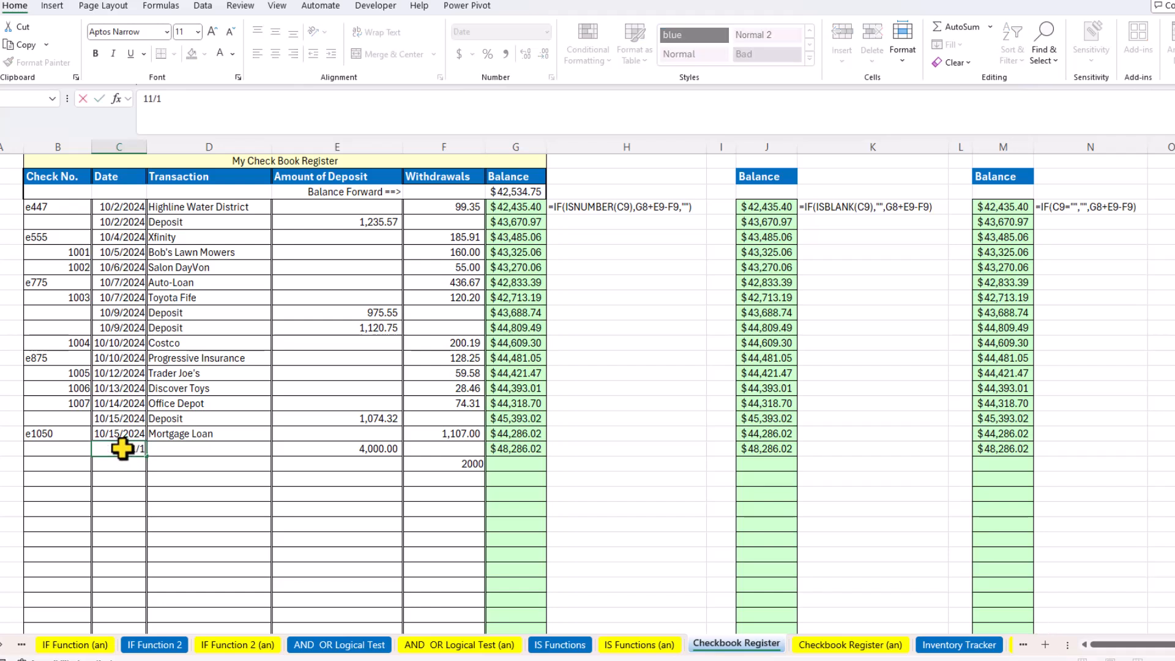
type("/24")
key("Return")
type("11/2/")
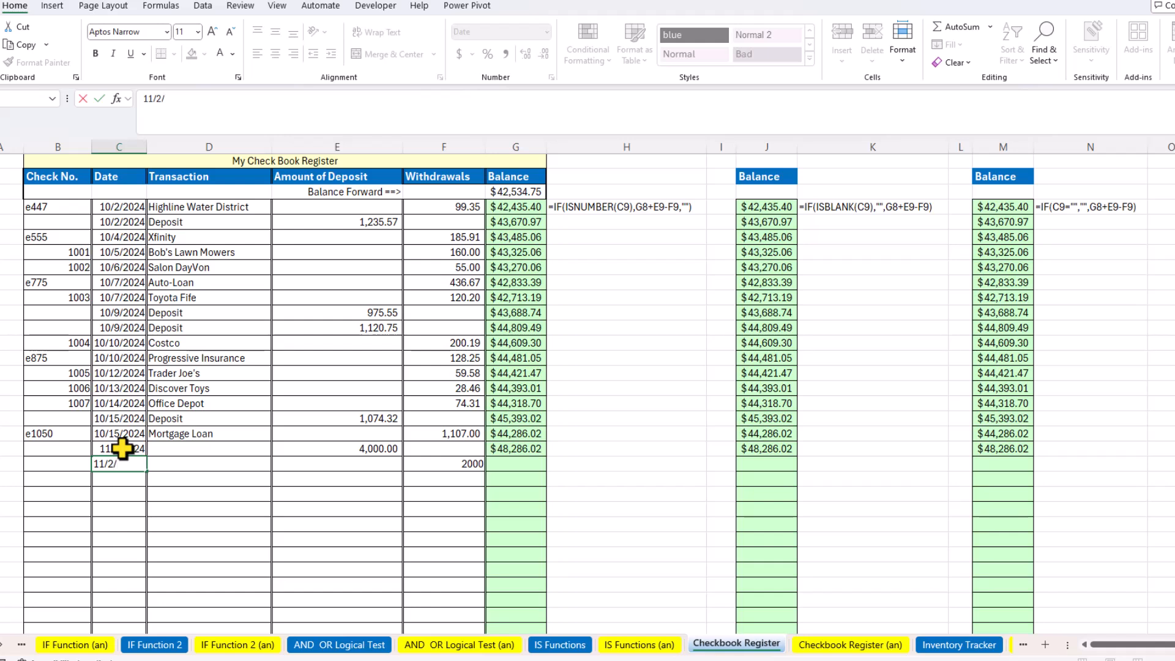
type("24")
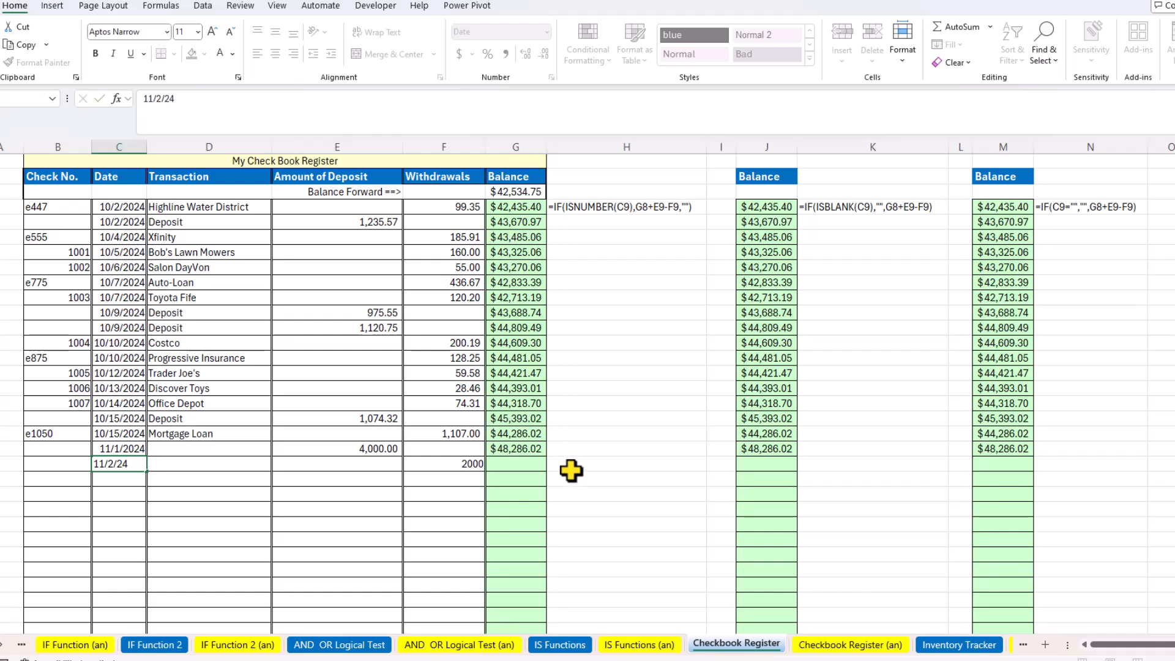
key("Return")
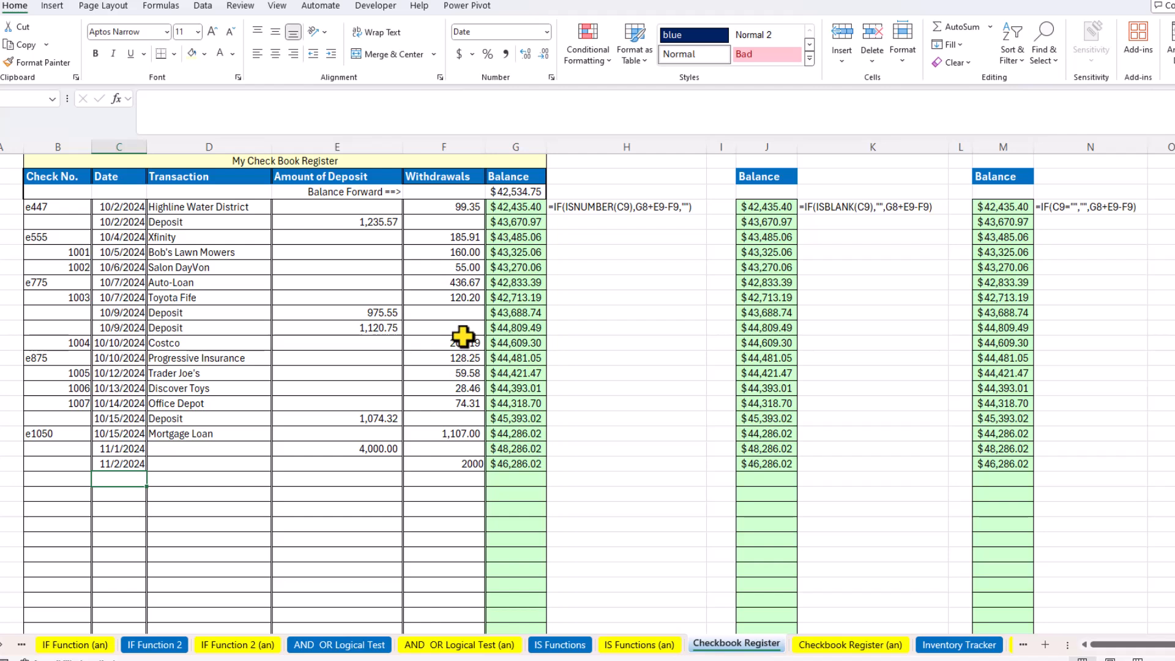
Step: On the Inventory Tracker sheet, start the Balance formula in G12 as an IF with ISNUMBER(B12) as the logical test
scroll(463, 336, "up", 2)
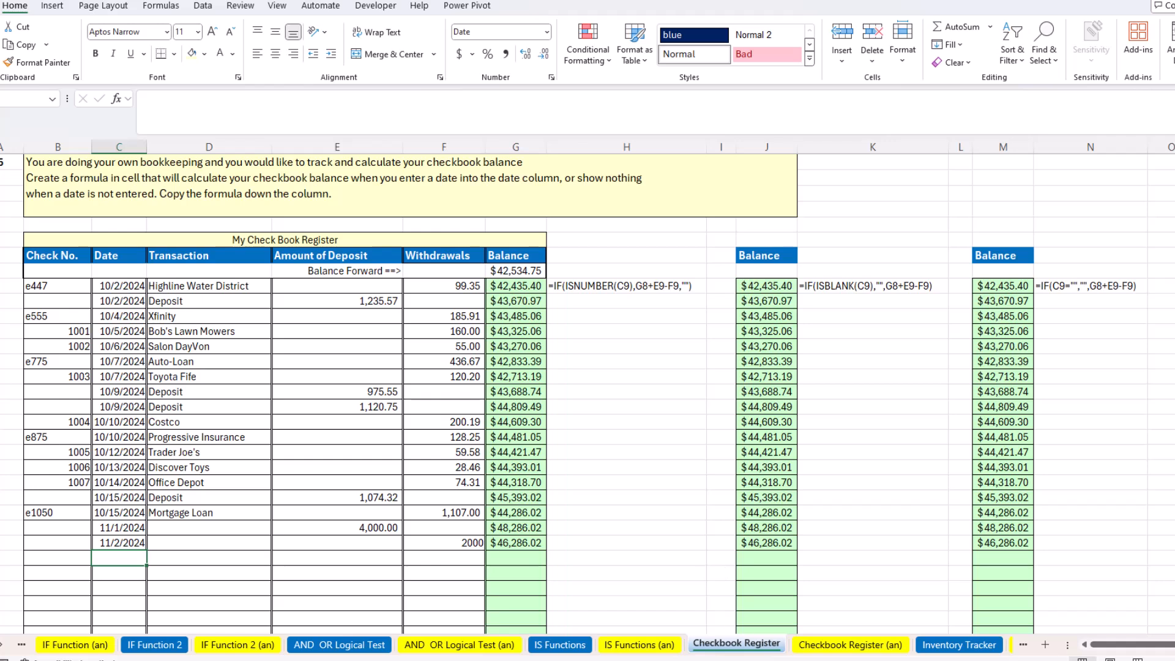
left_click(964, 649)
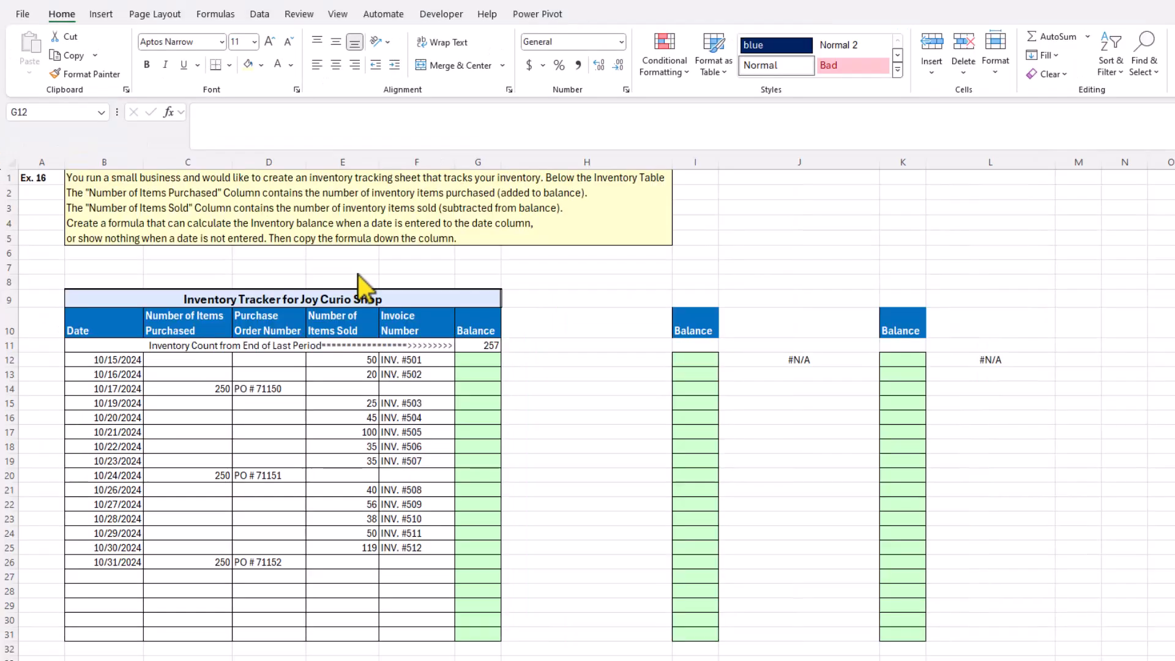
left_click(472, 360)
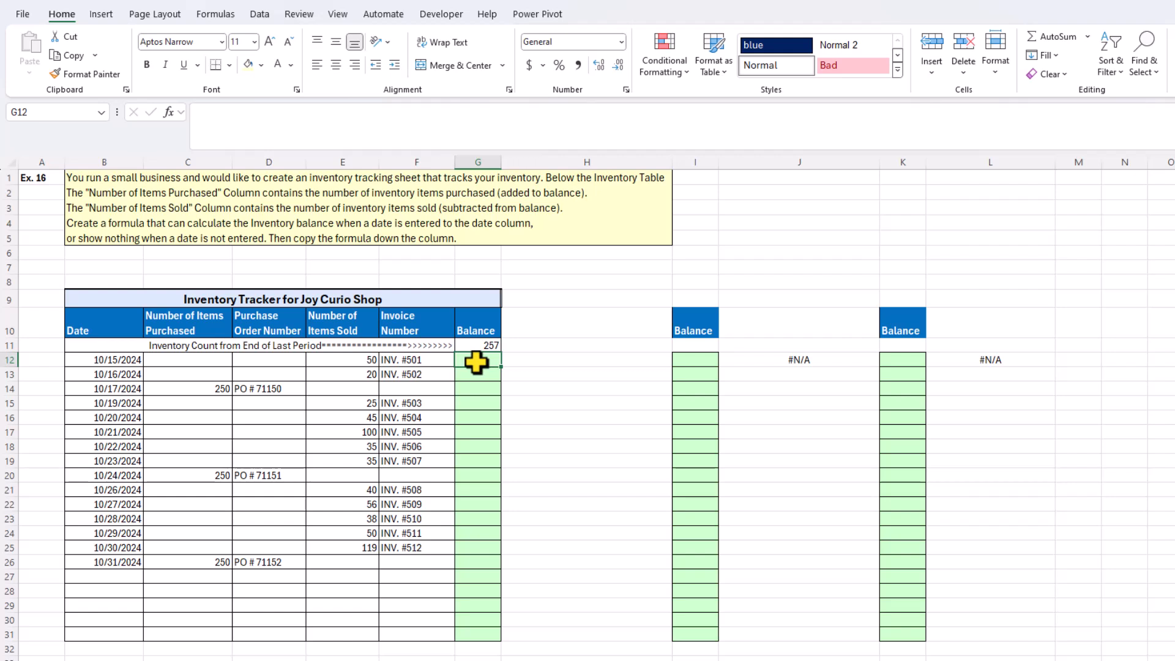
type("=")
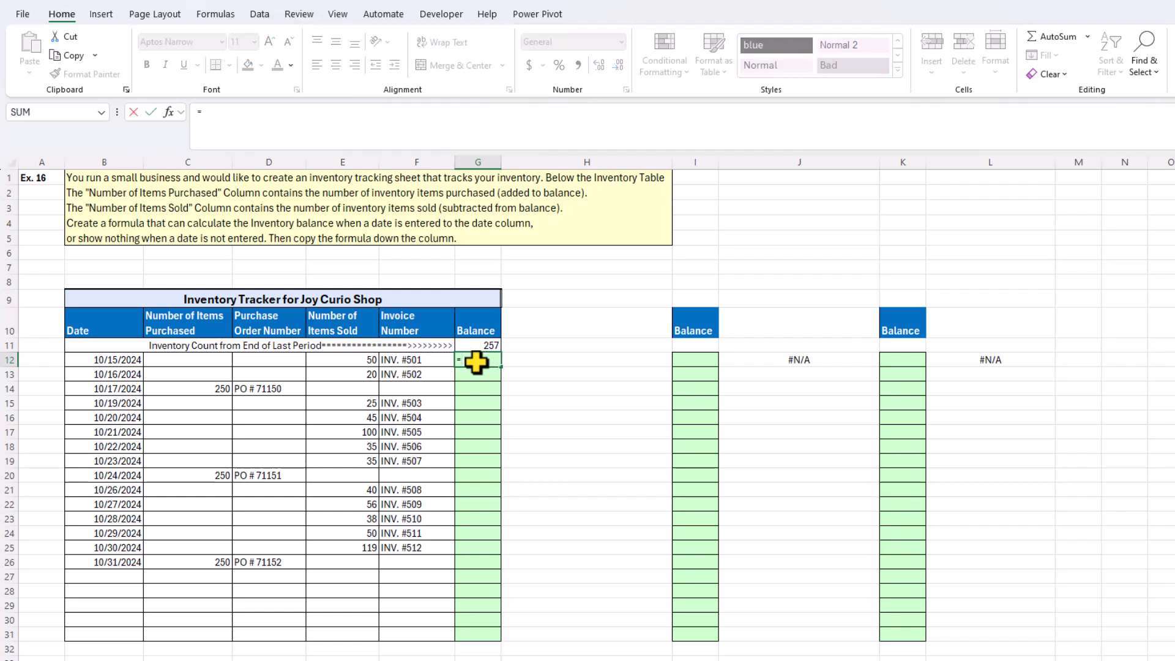
type("IF(i")
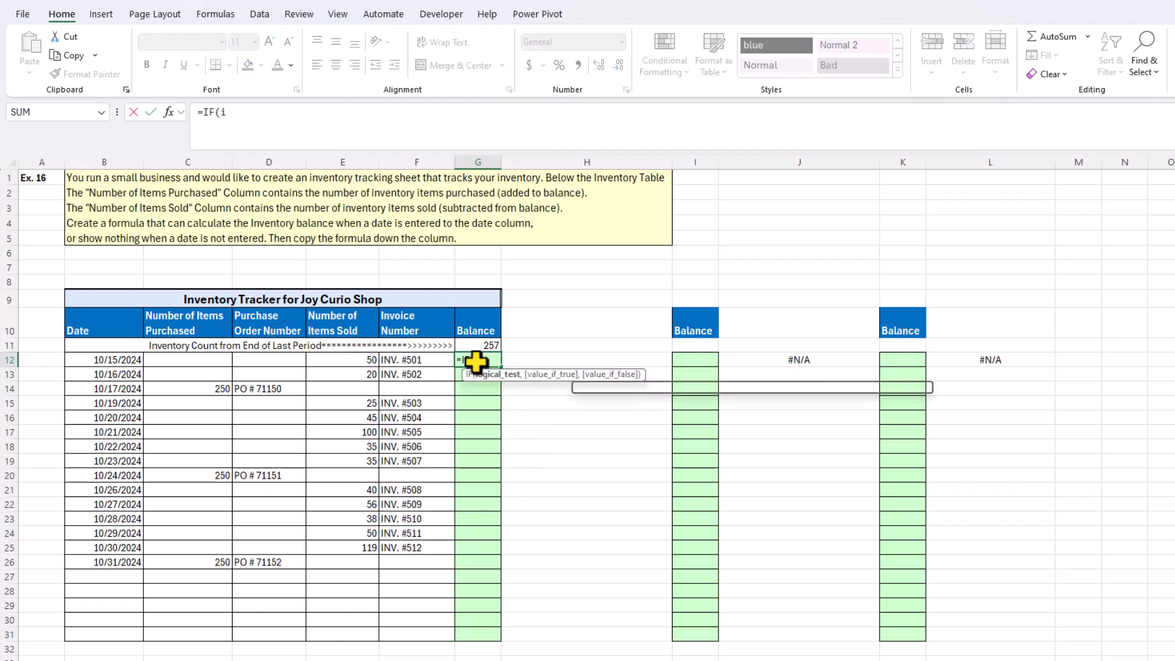
type("sn")
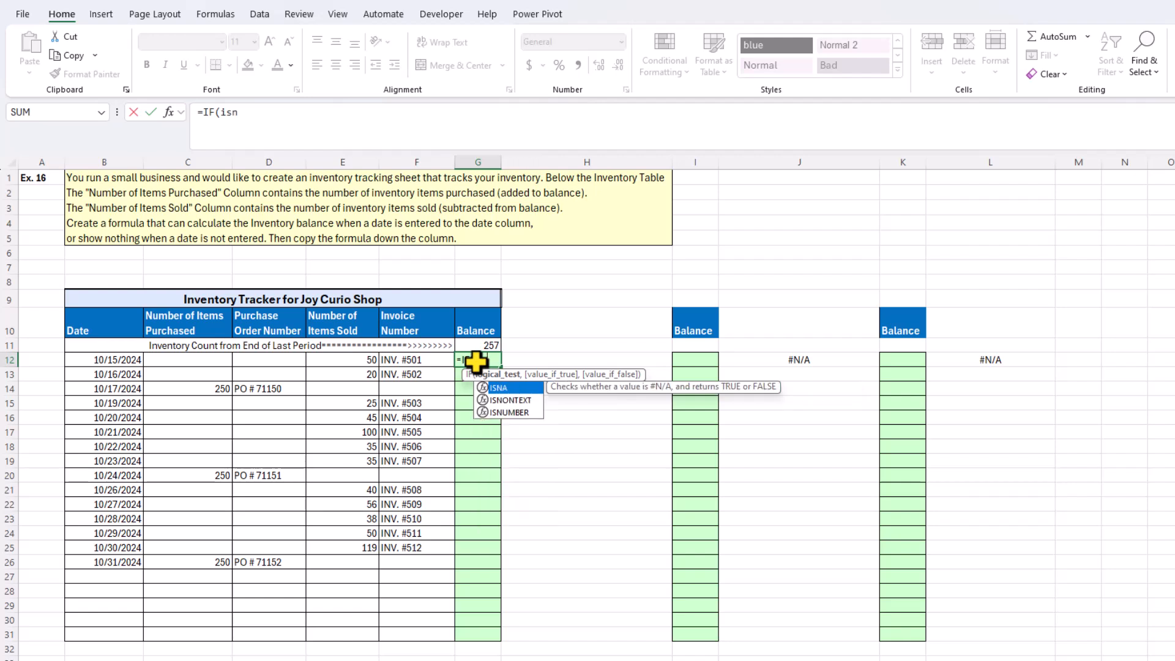
key("Down")
key("Down")
key("Tab")
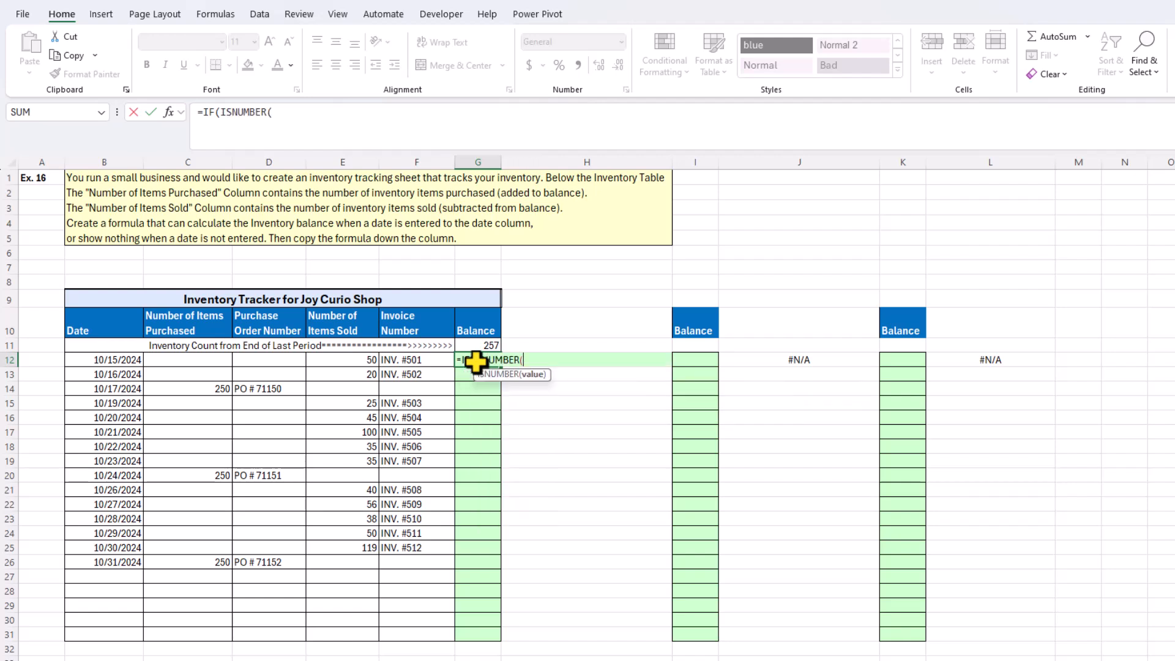
left_click(112, 360)
type(")")
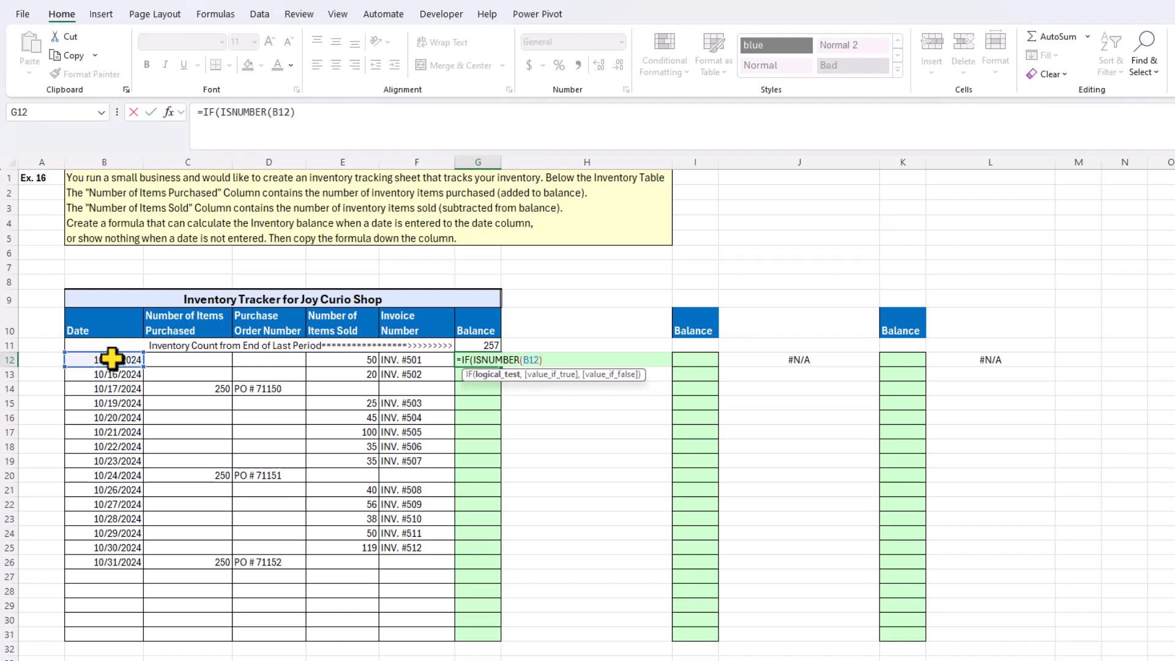
type(",")
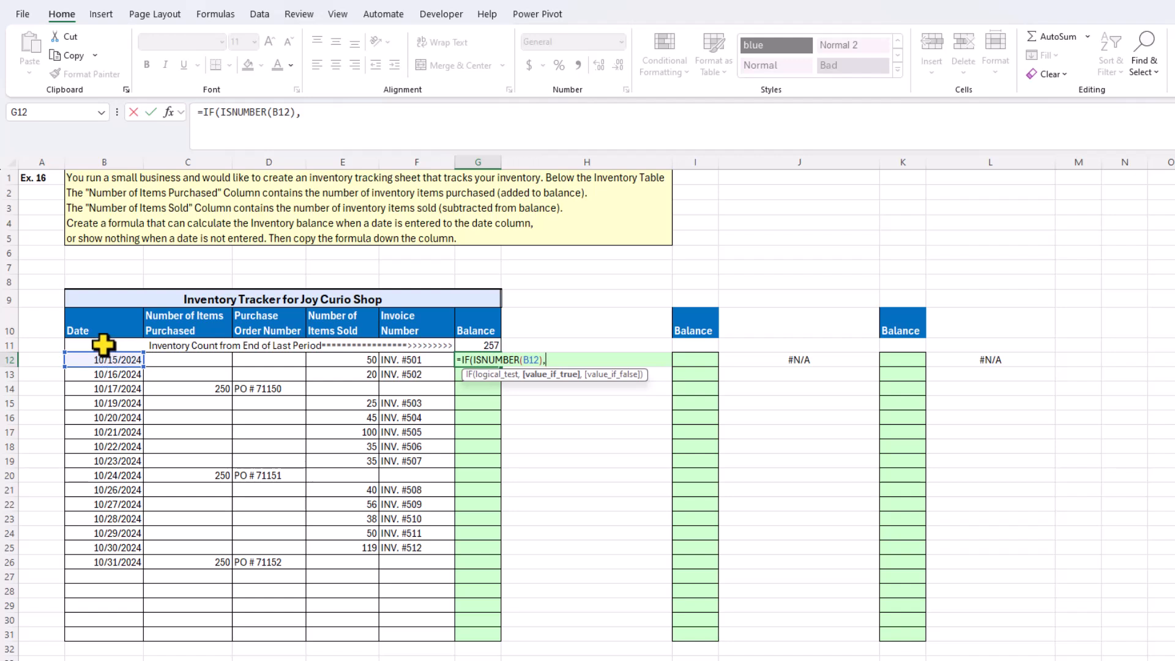
Step: Complete the G12 formula with G11+C12-E12 as the value if true and "" as the value if false
left_click(478, 343)
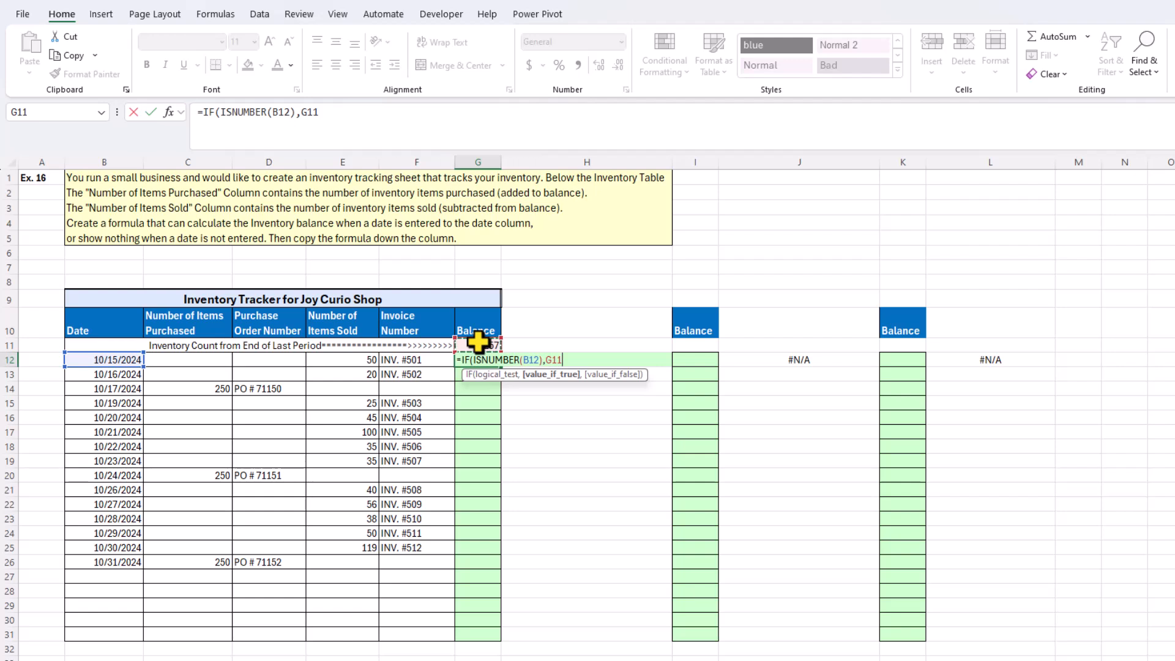
type("+")
left_click(204, 358)
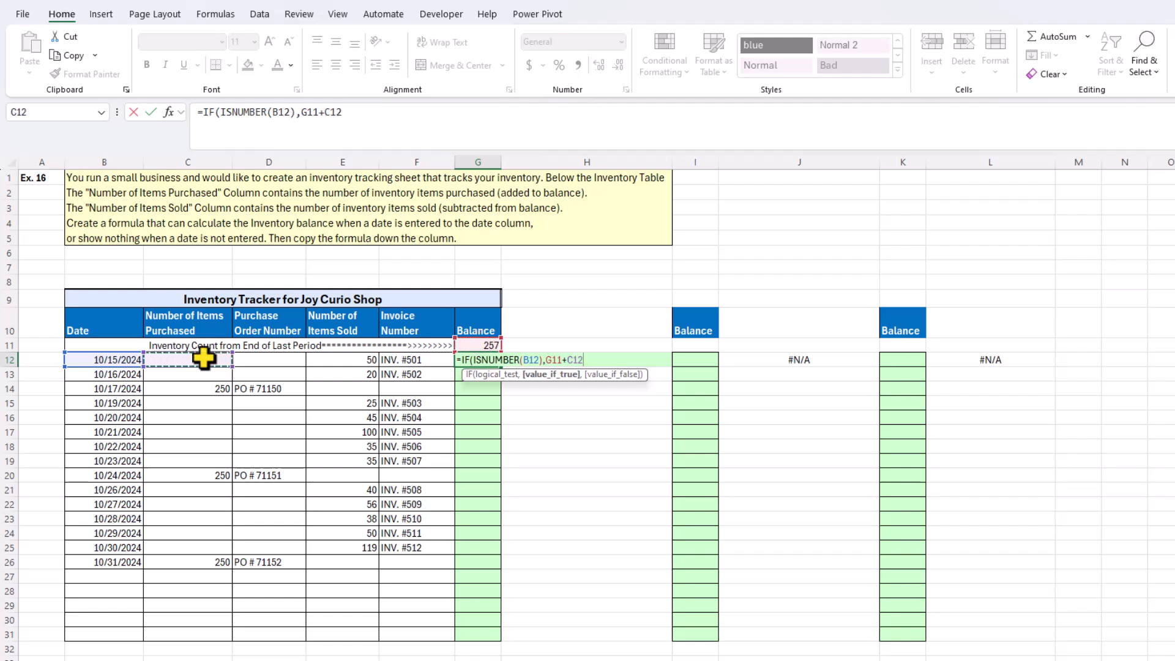
type("-")
left_click(362, 360)
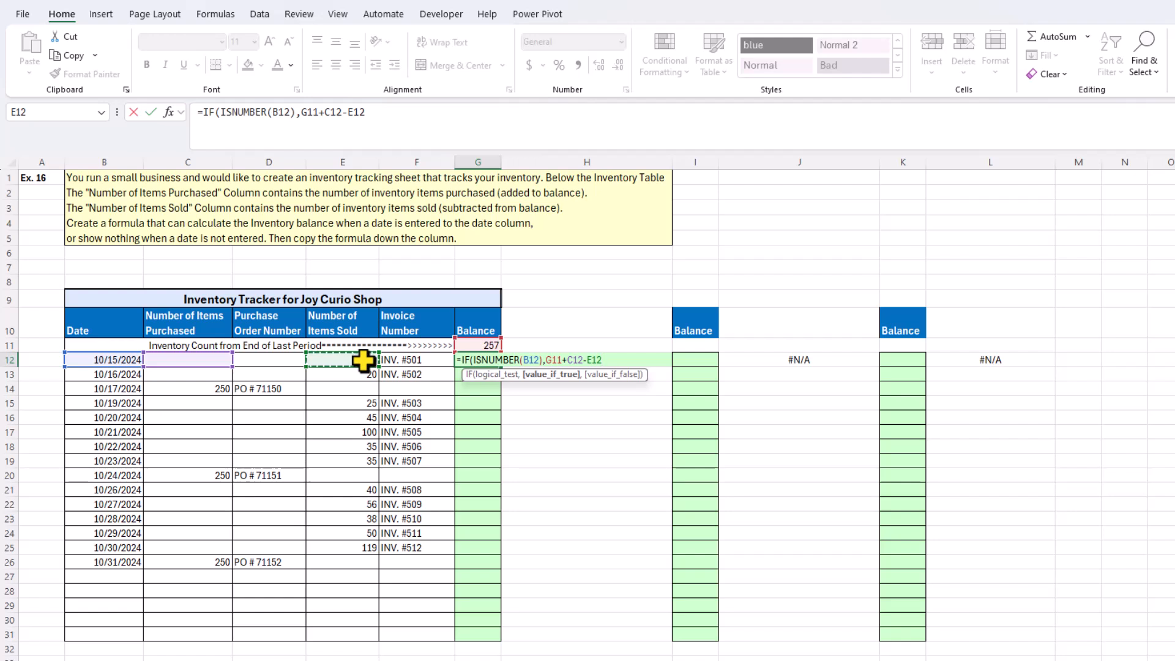
type(",")
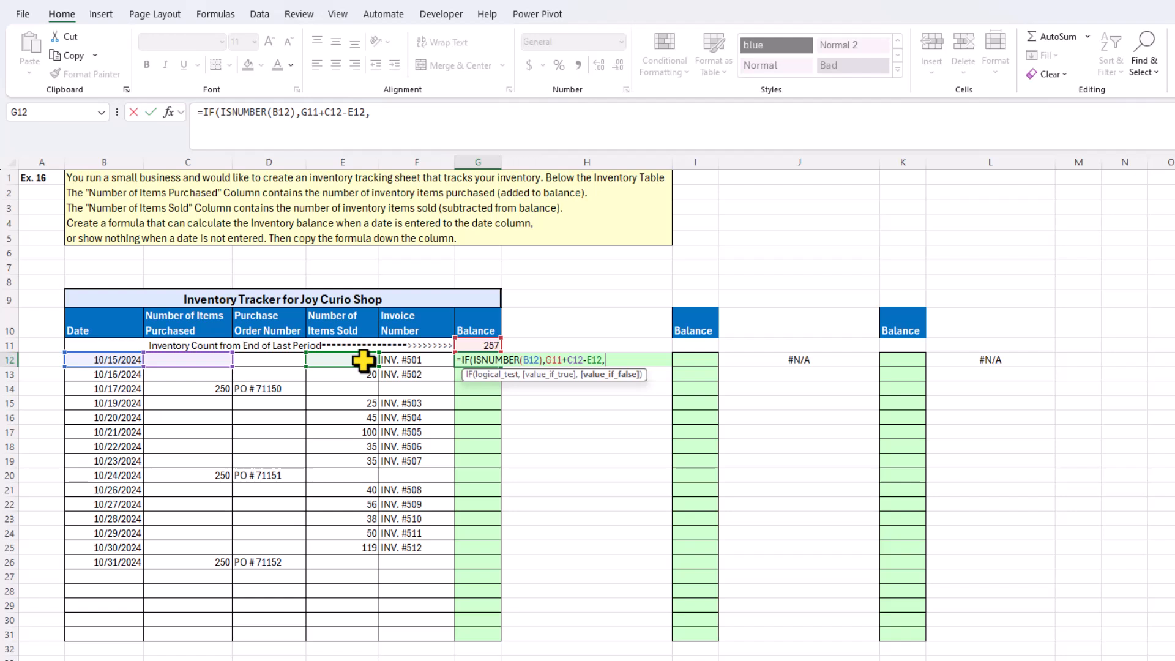
type("\"\")")
key("ctrl+Return")
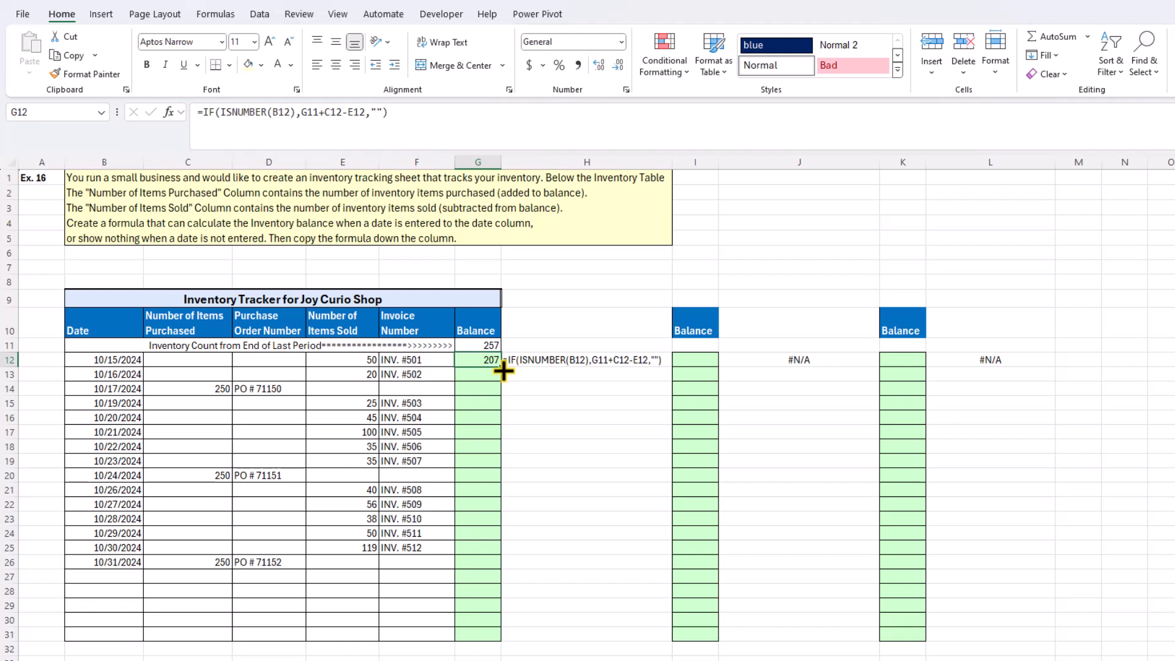
Step: Copy the G12 formula down the Balance column to G31 and check the copied formulas in G26 and G28
left_click_drag(503, 379, 513, 630)
left_click(475, 564)
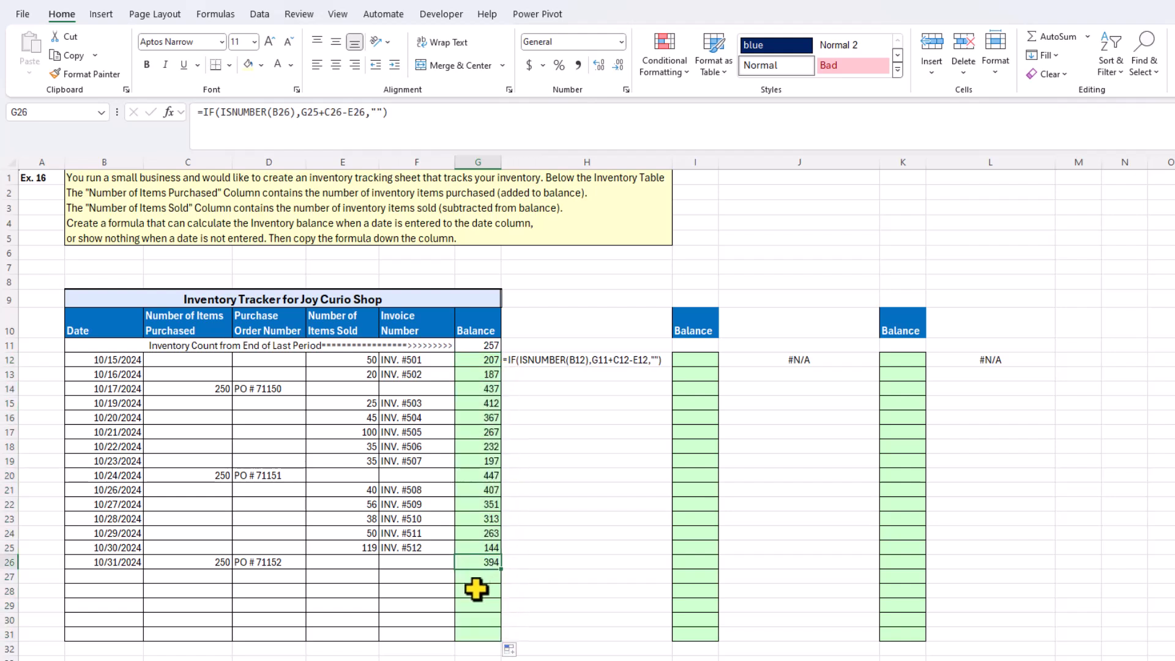
double_click(476, 591)
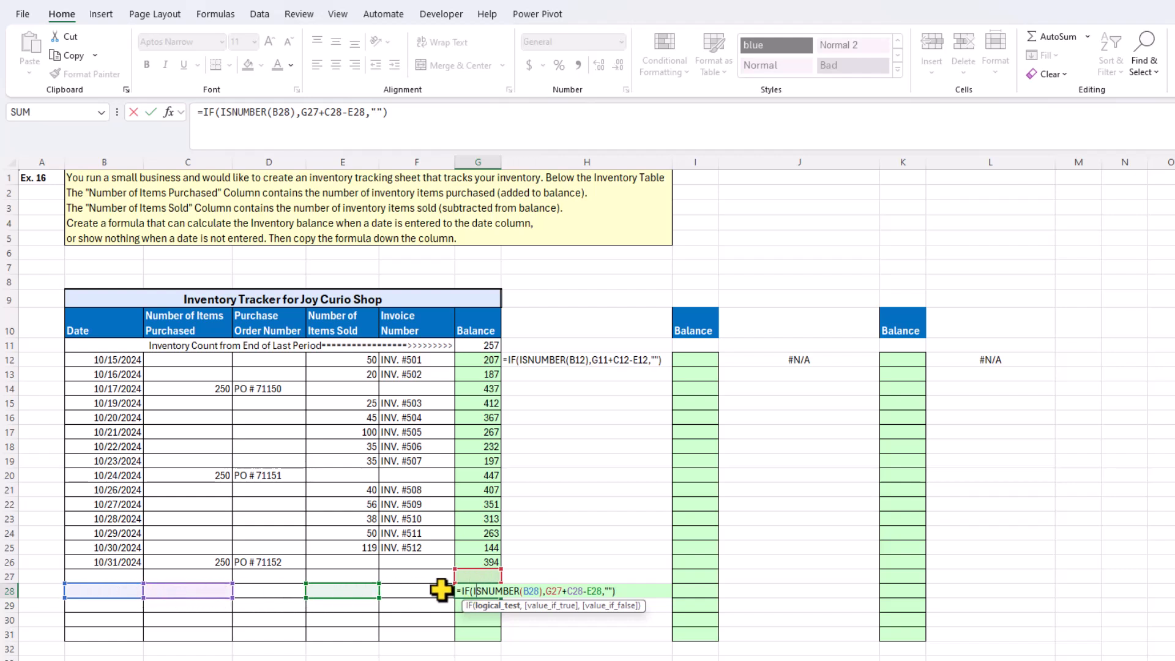
key("Escape")
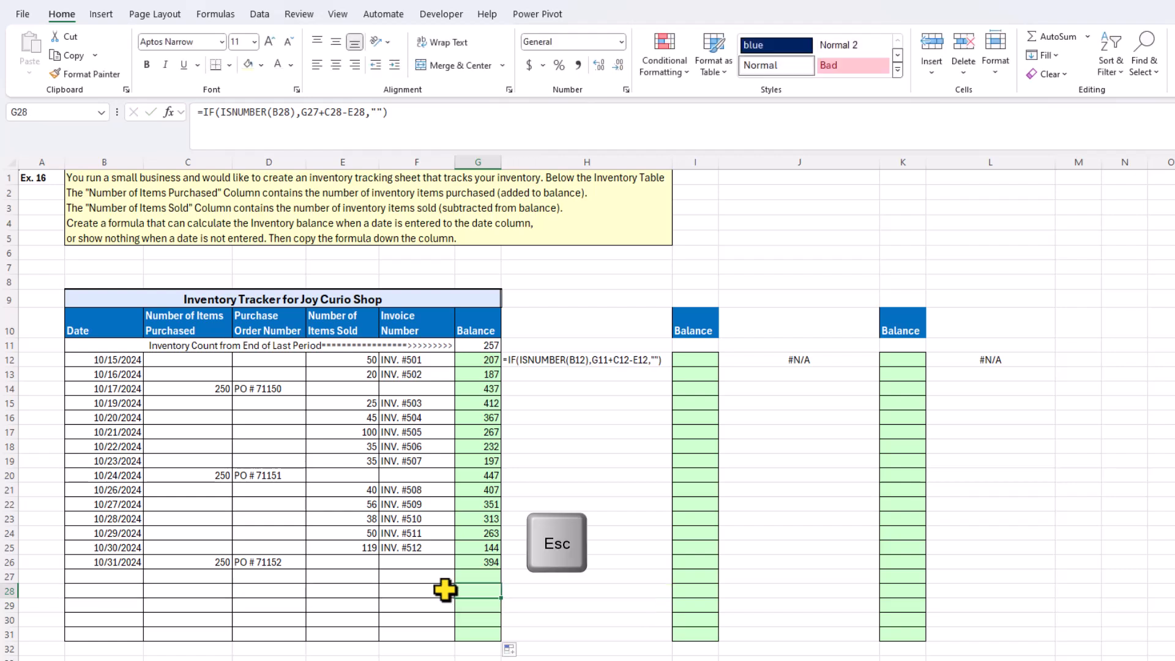
Step: Enter 257 as the opening inventory balance in I11, under the second Balance heading
left_click(696, 346)
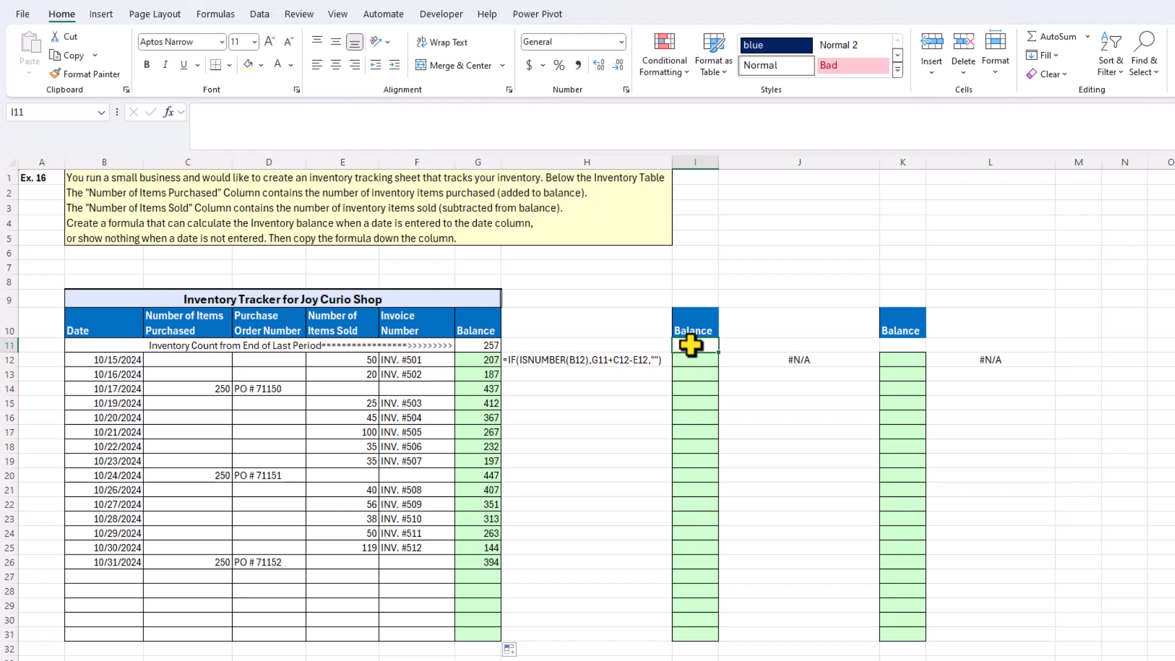
type("257")
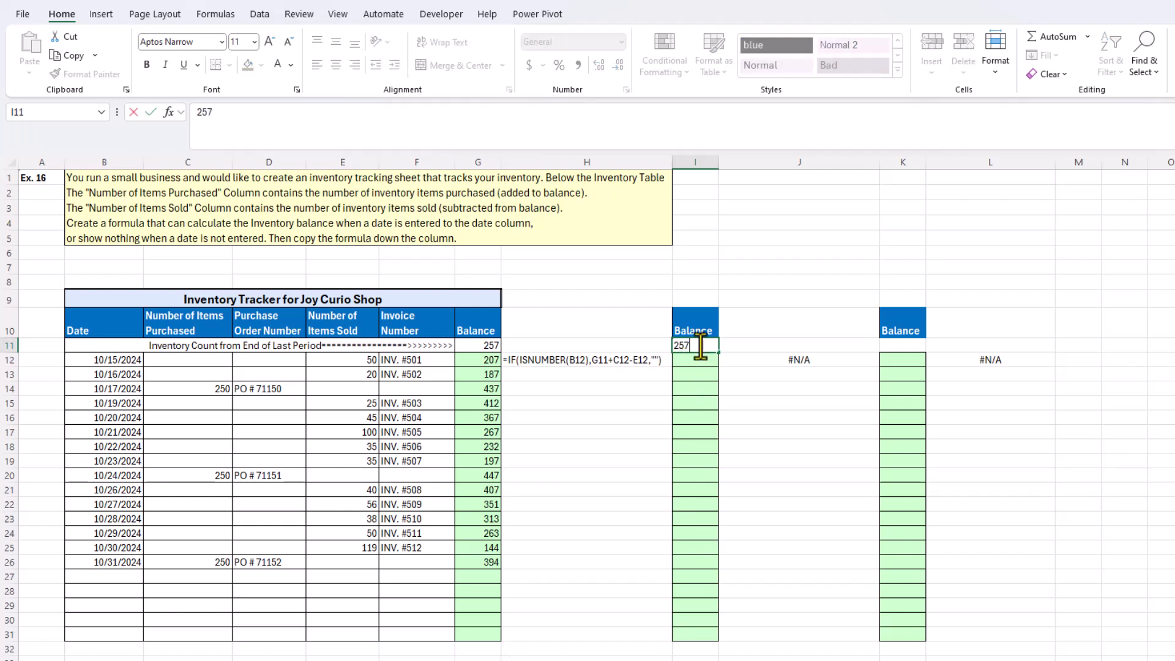
key("Return")
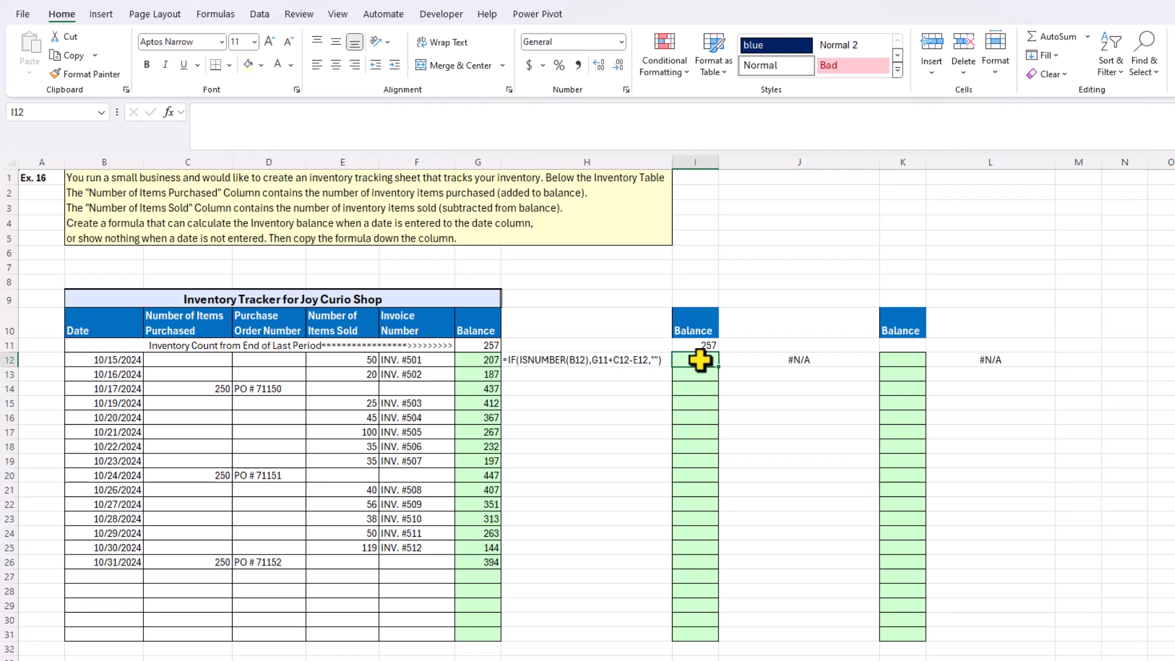
Step: Start the Balance formula in I12 as an IF with ISBLANK(B12) as the logical test and "" as the value if true
type("=if")
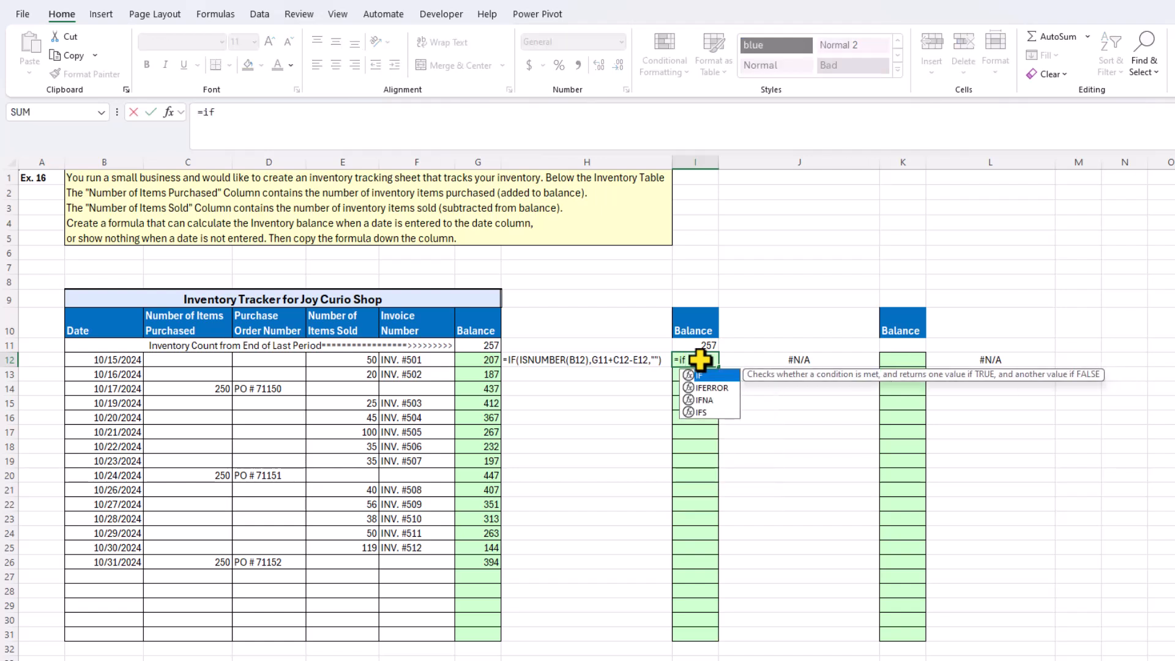
key("Tab")
type("isb")
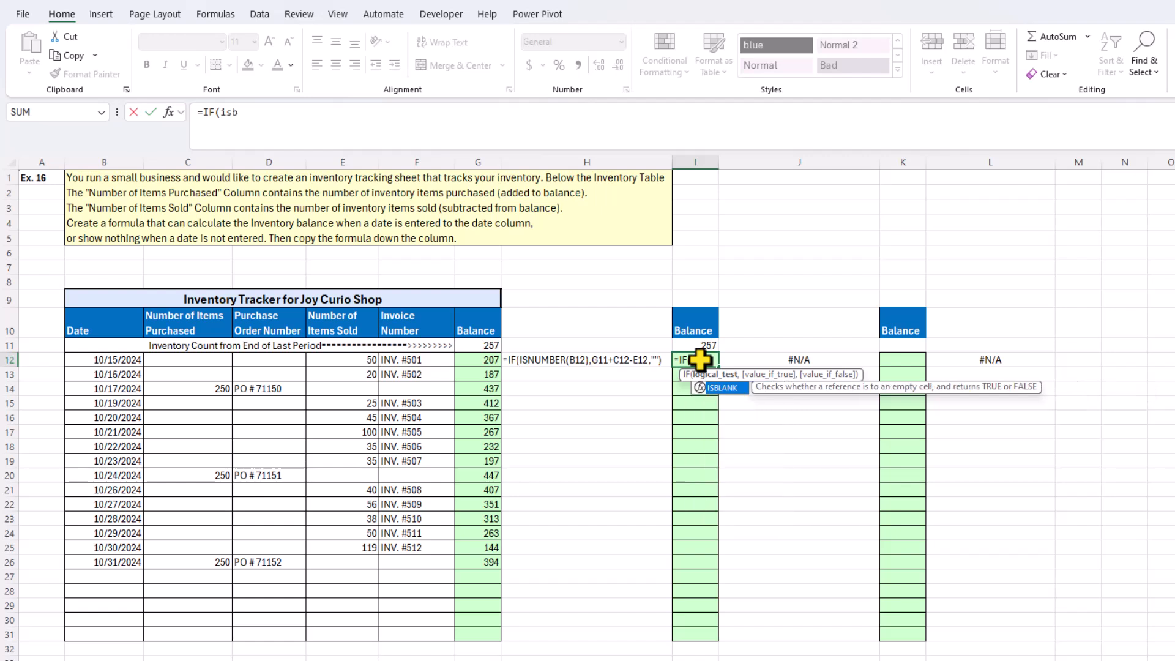
key("Tab")
left_click(112, 361)
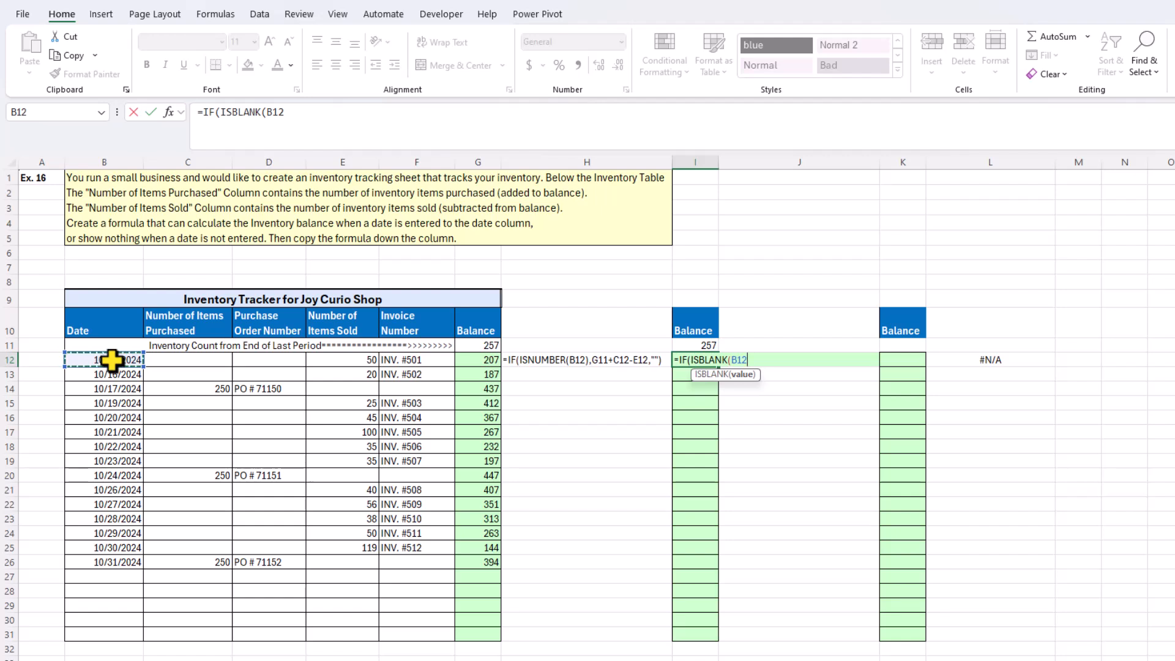
type("),")
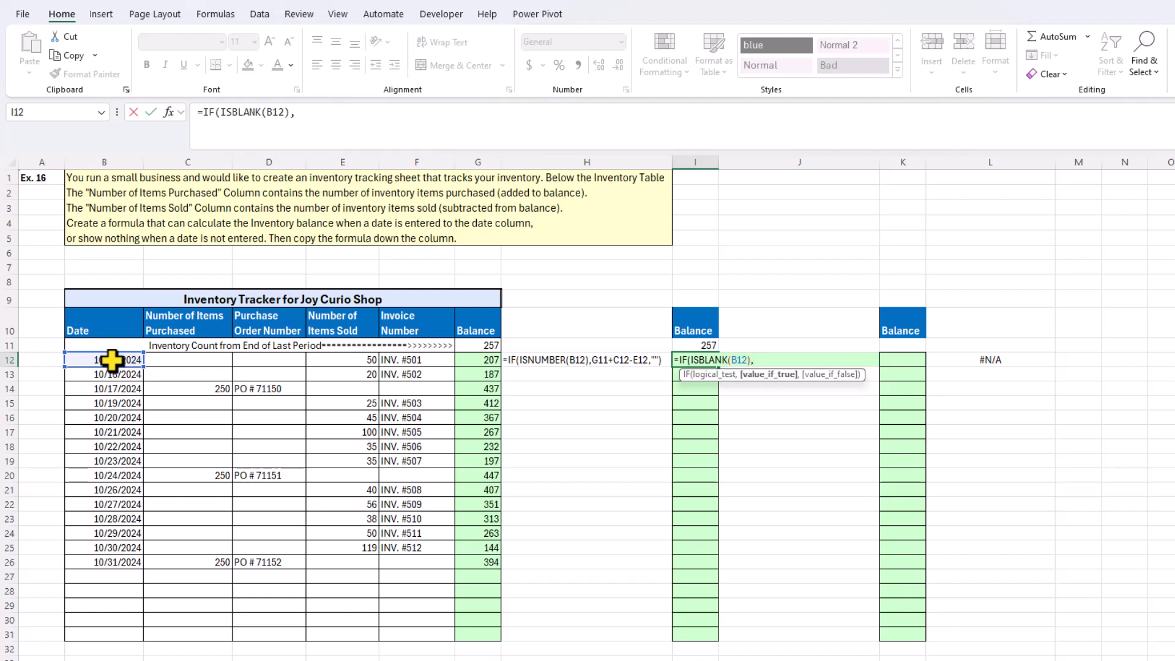
type("\"\",")
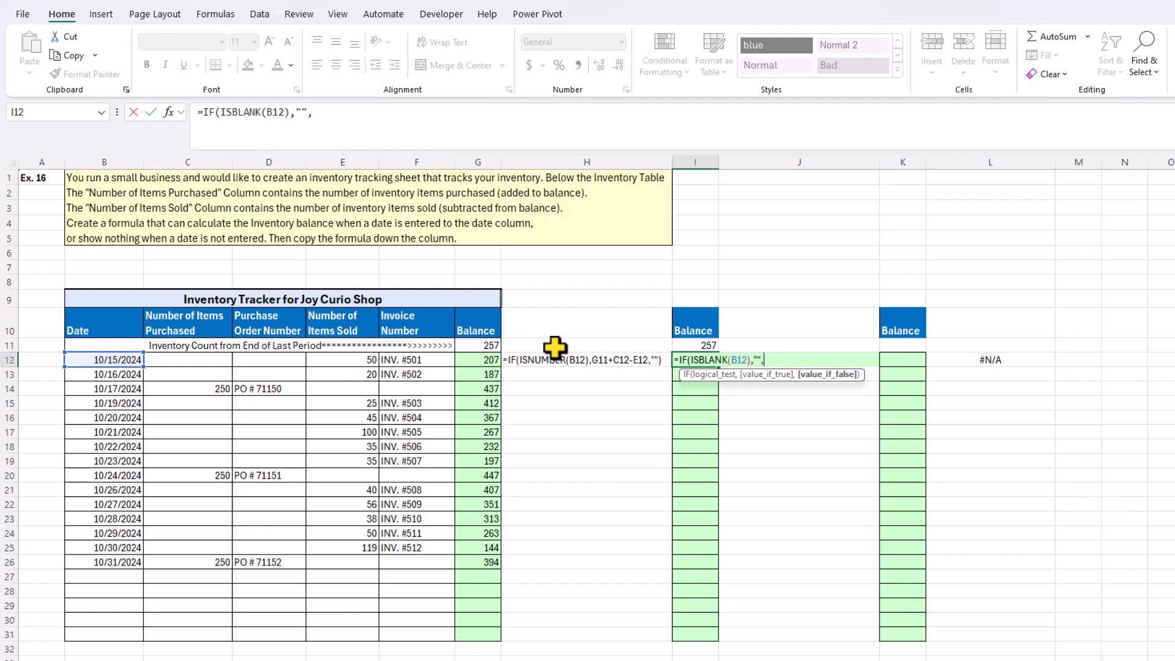
Step: Complete the I12 formula with I11+C12-E12 as the value if false and copy it down to I31
left_click(698, 344)
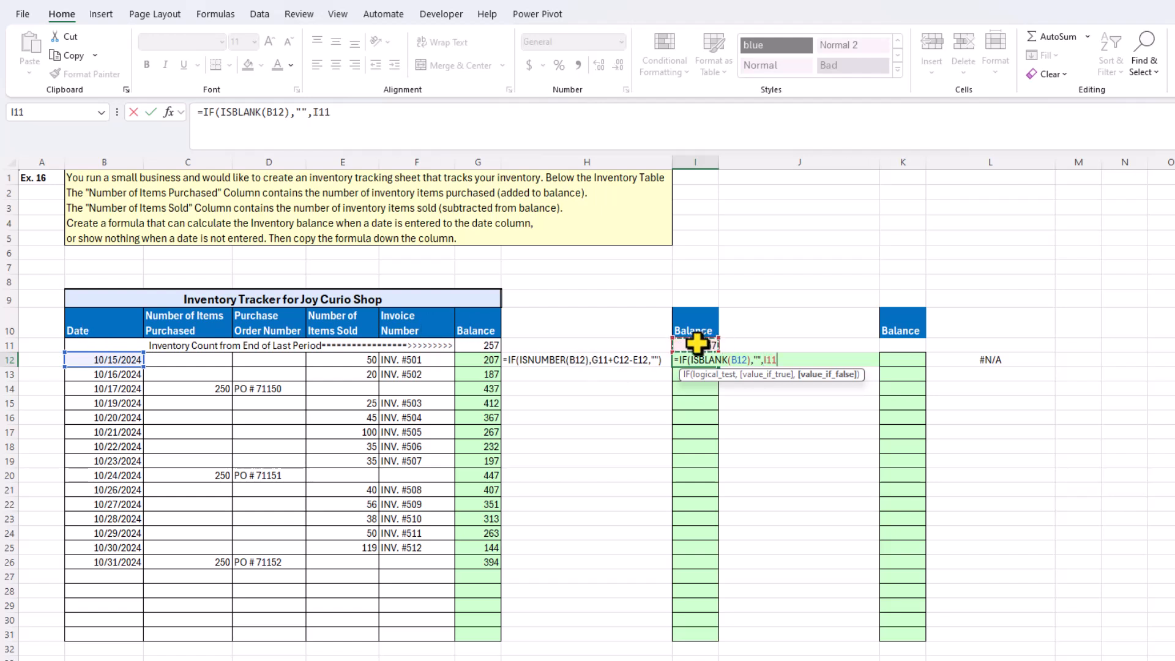
type("+")
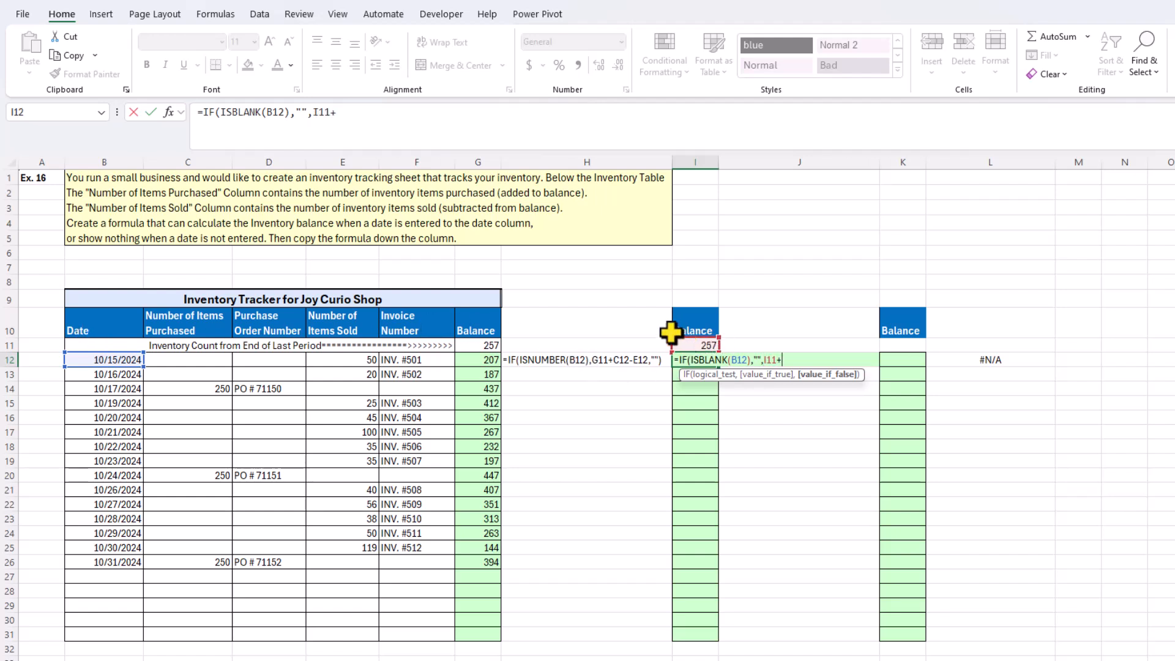
left_click(199, 366)
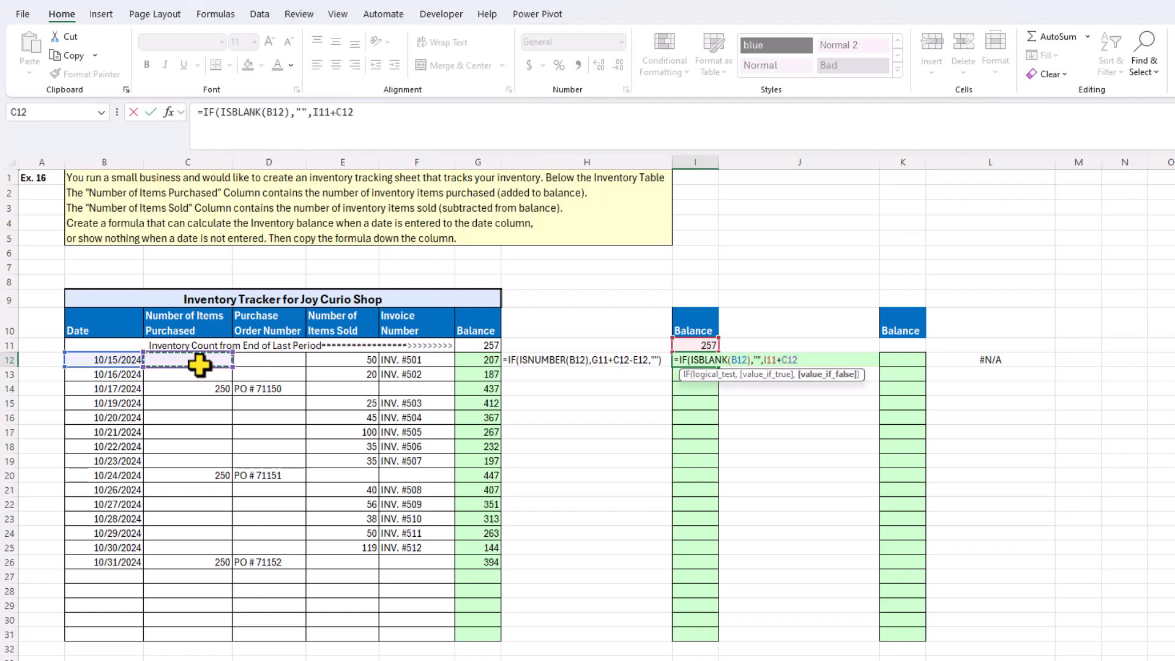
type("-")
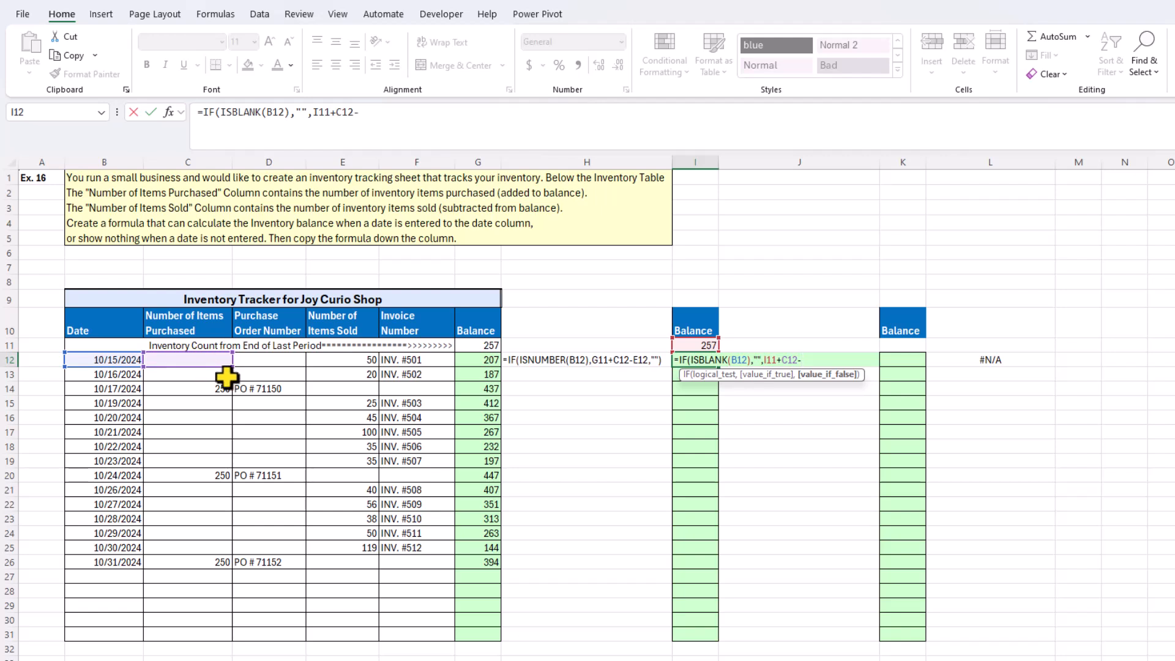
left_click(338, 361)
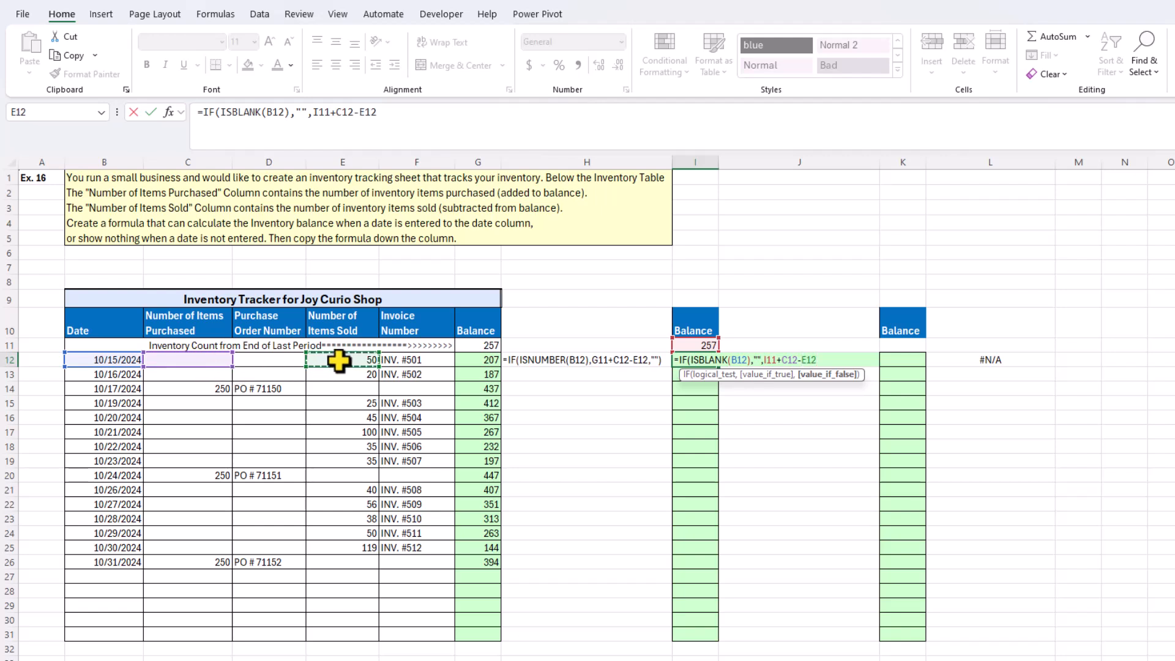
type(")")
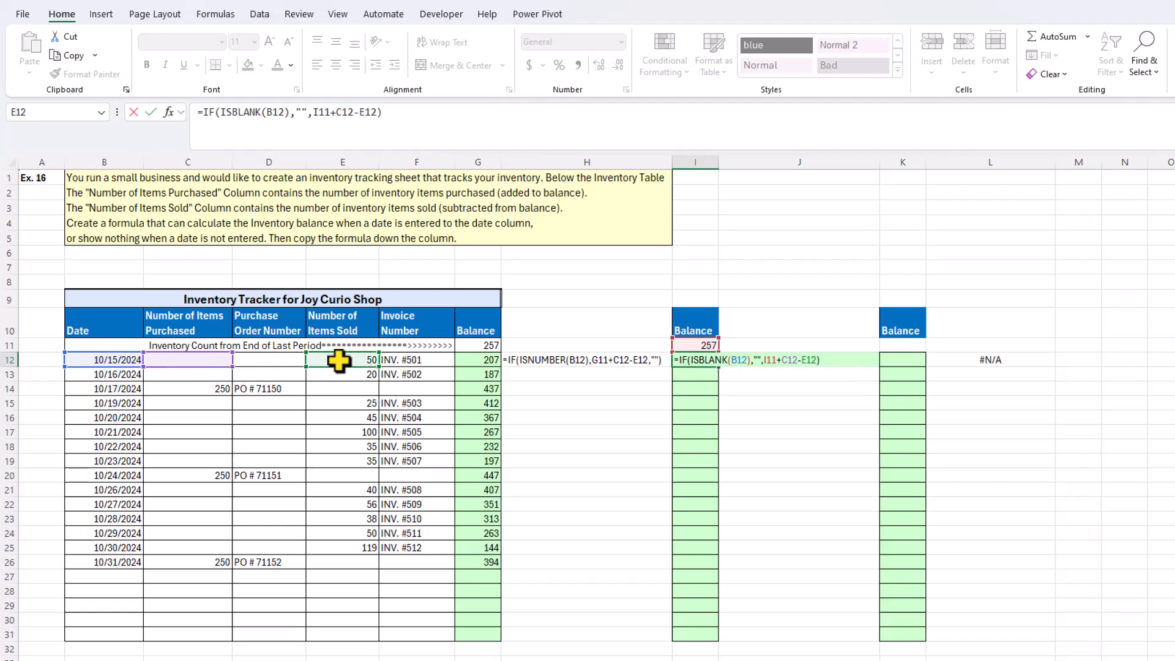
key("ctrl+Return")
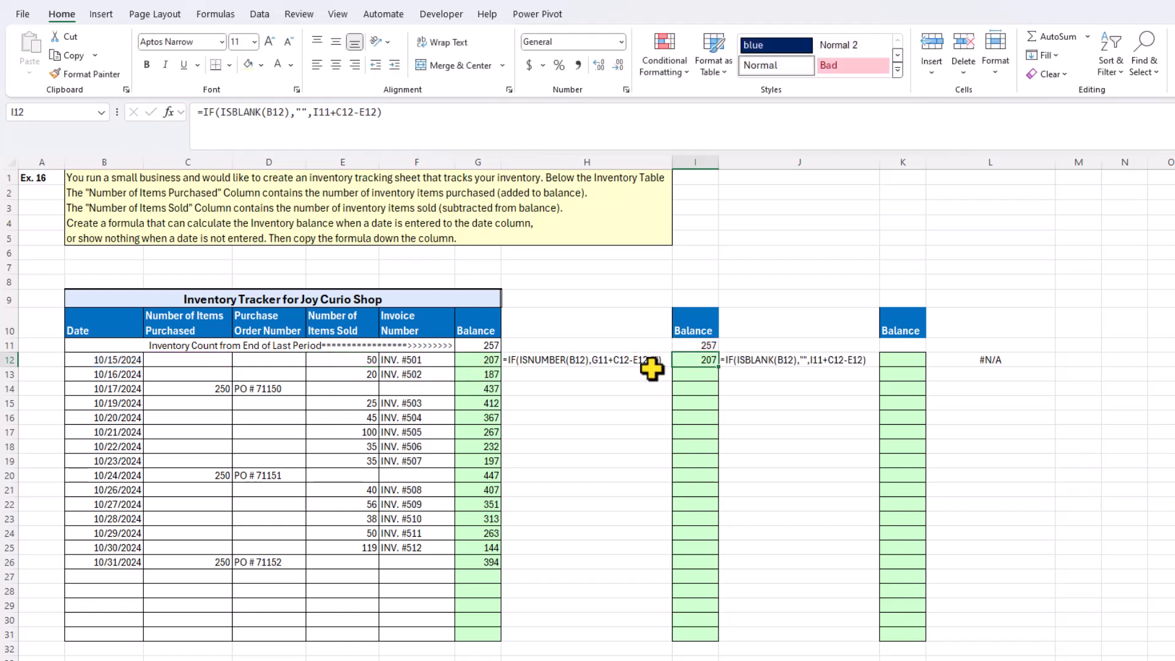
left_click_drag(719, 366, 707, 642)
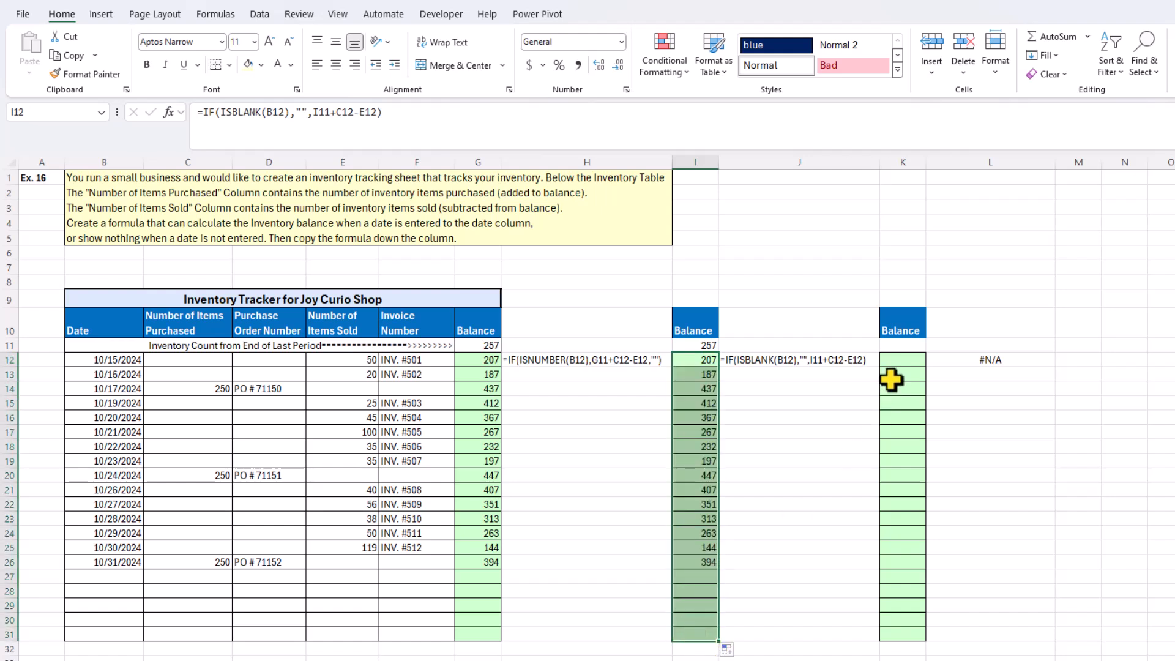
Step: Enter 257 as the opening inventory balance in K11, under the third Balance heading
left_click(904, 346)
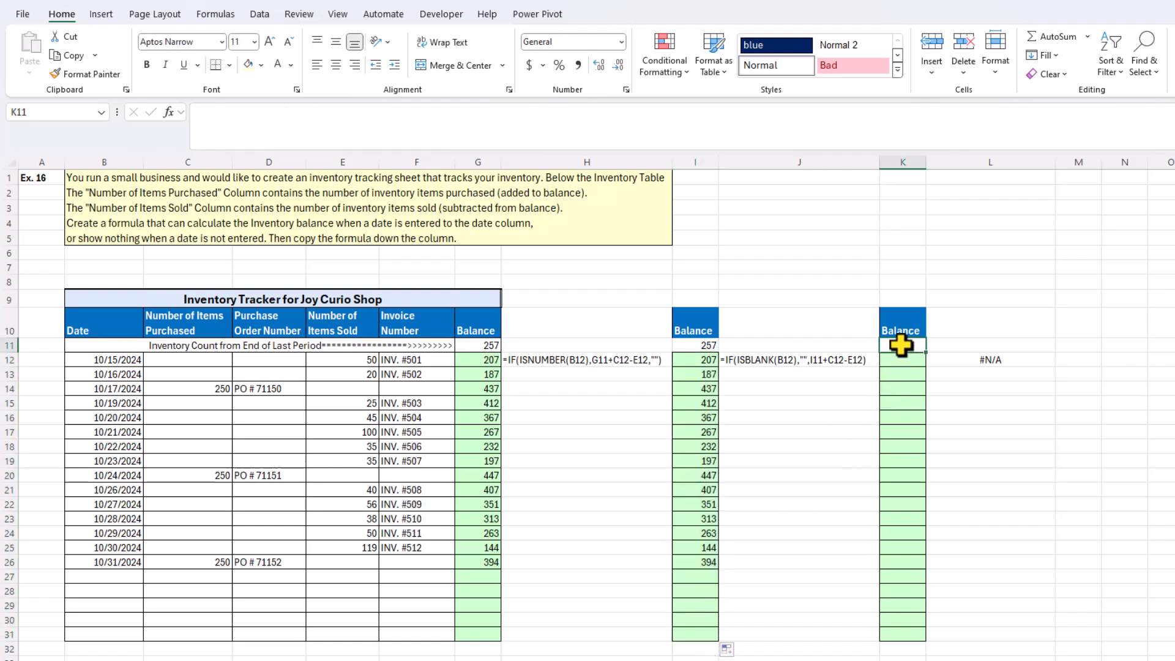
double_click(887, 345)
type("257")
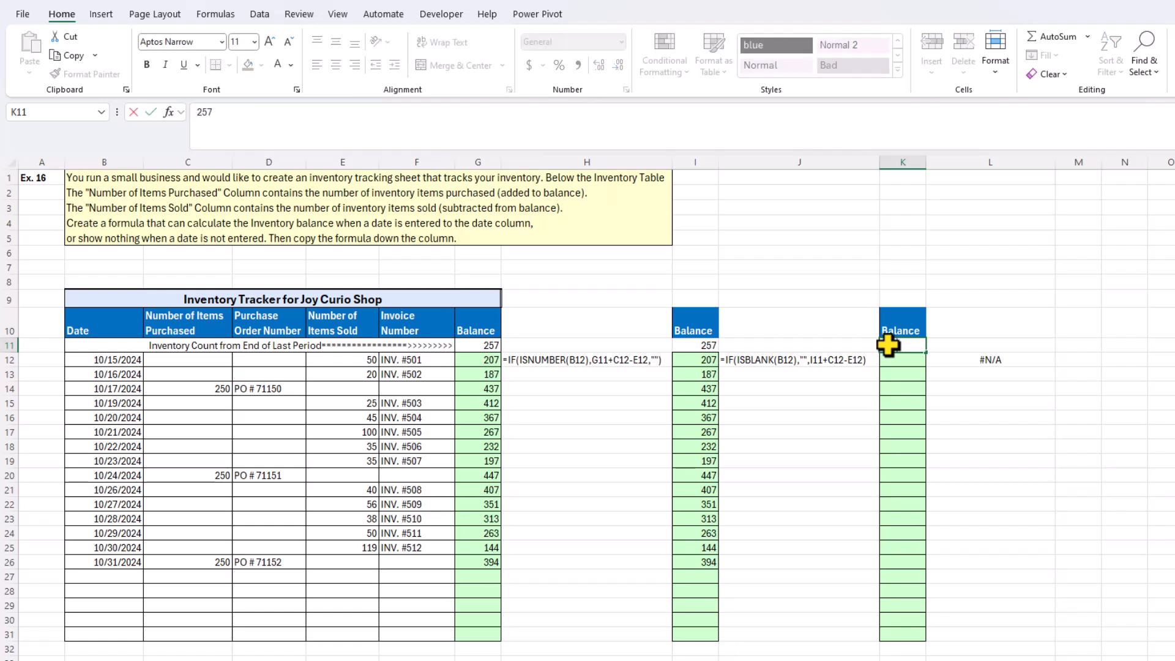
key("Return")
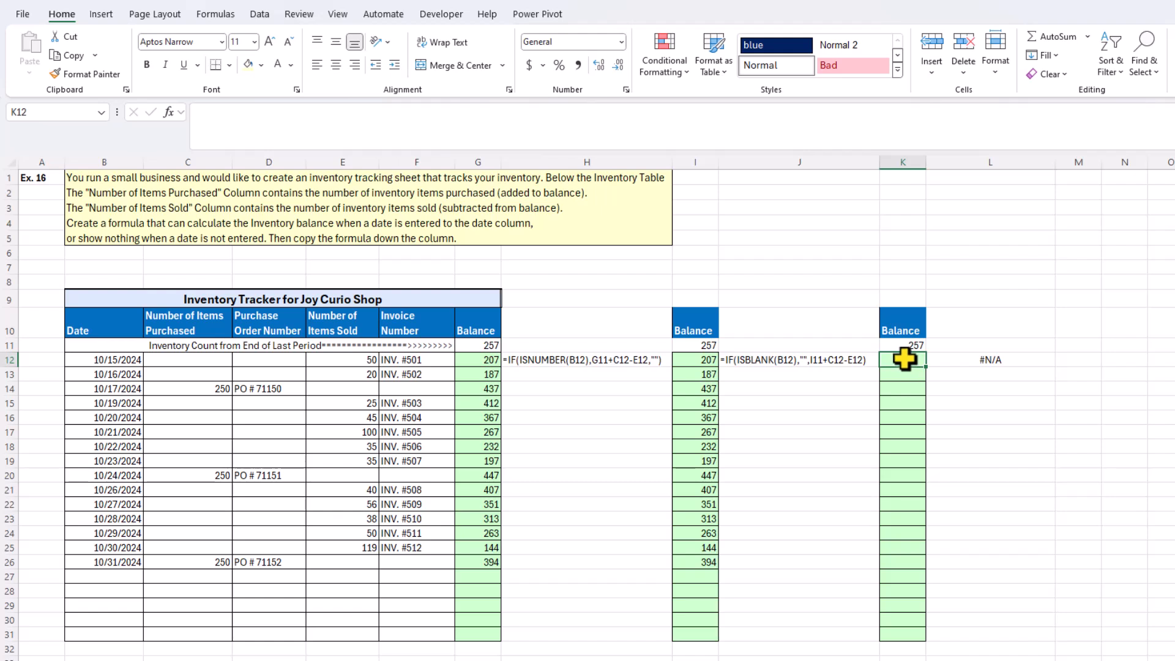
Step: Start the Balance formula in K12 as an IF with B12="" as the logical test and "" as the value if true
type("=if")
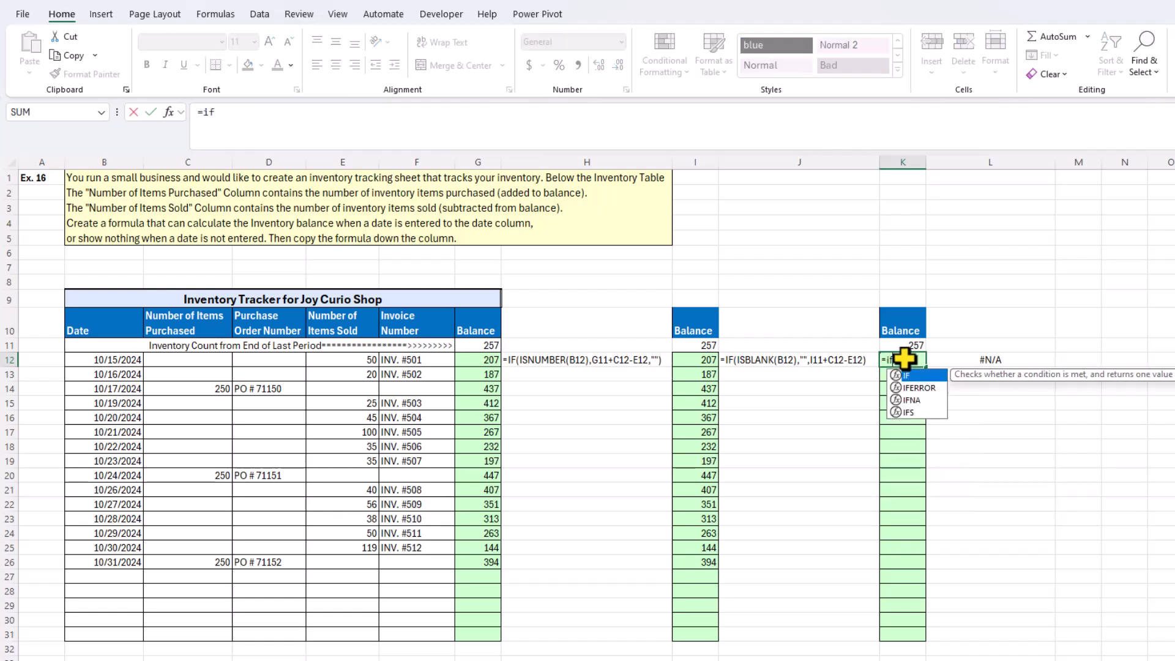
key("Tab")
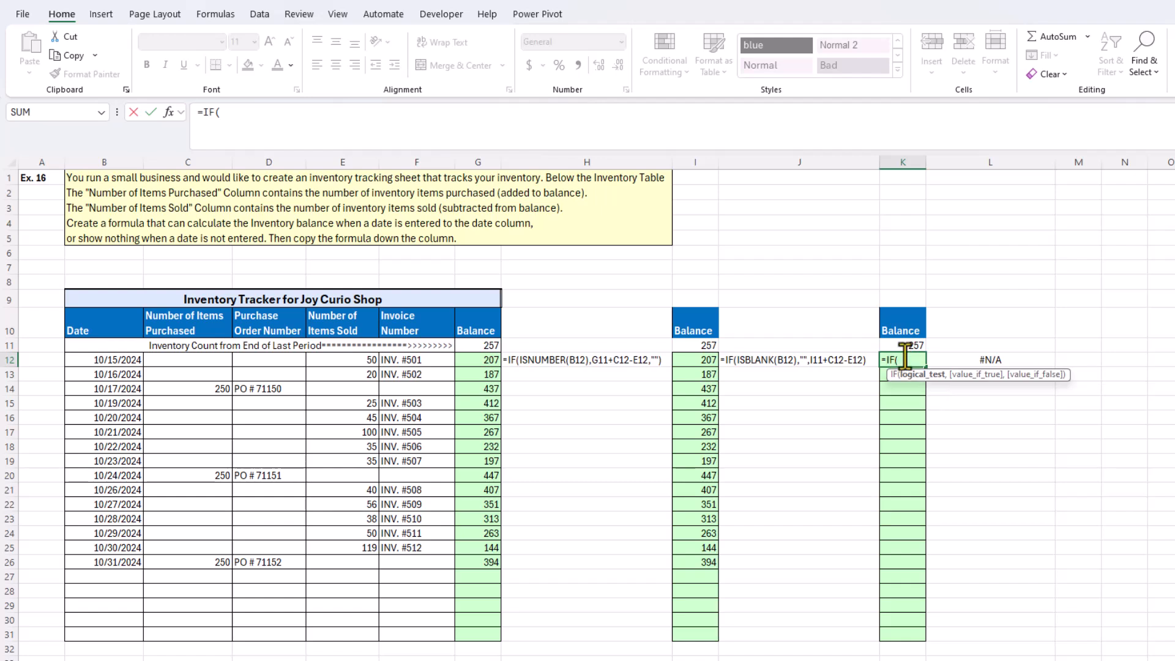
left_click(105, 359)
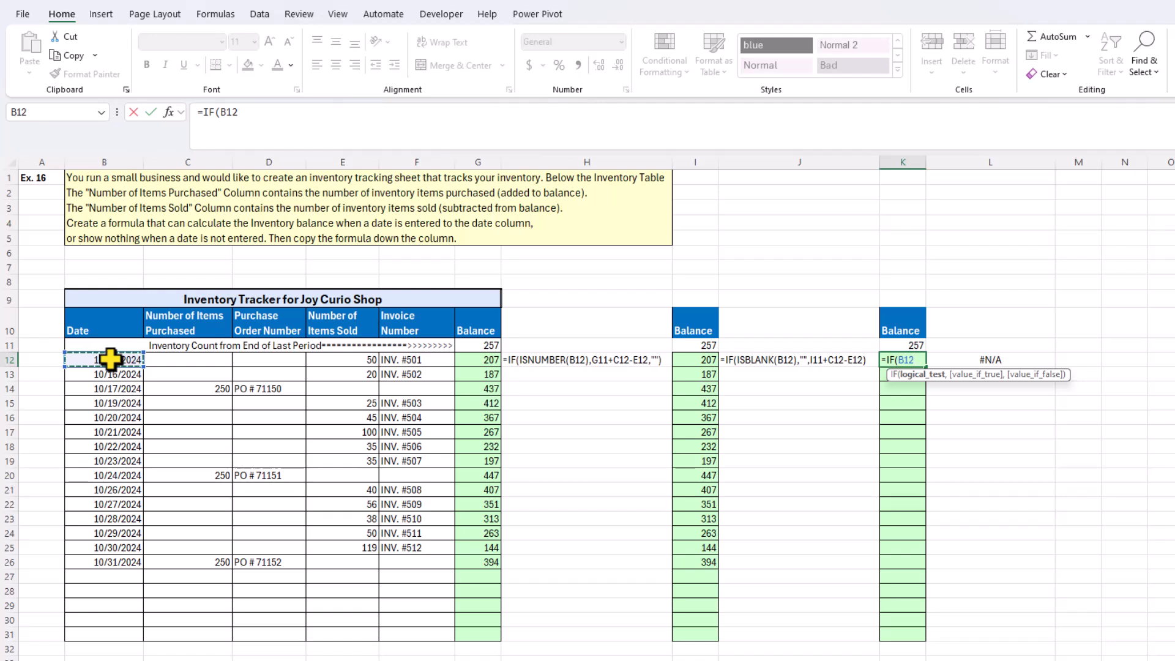
type("=\"\"")
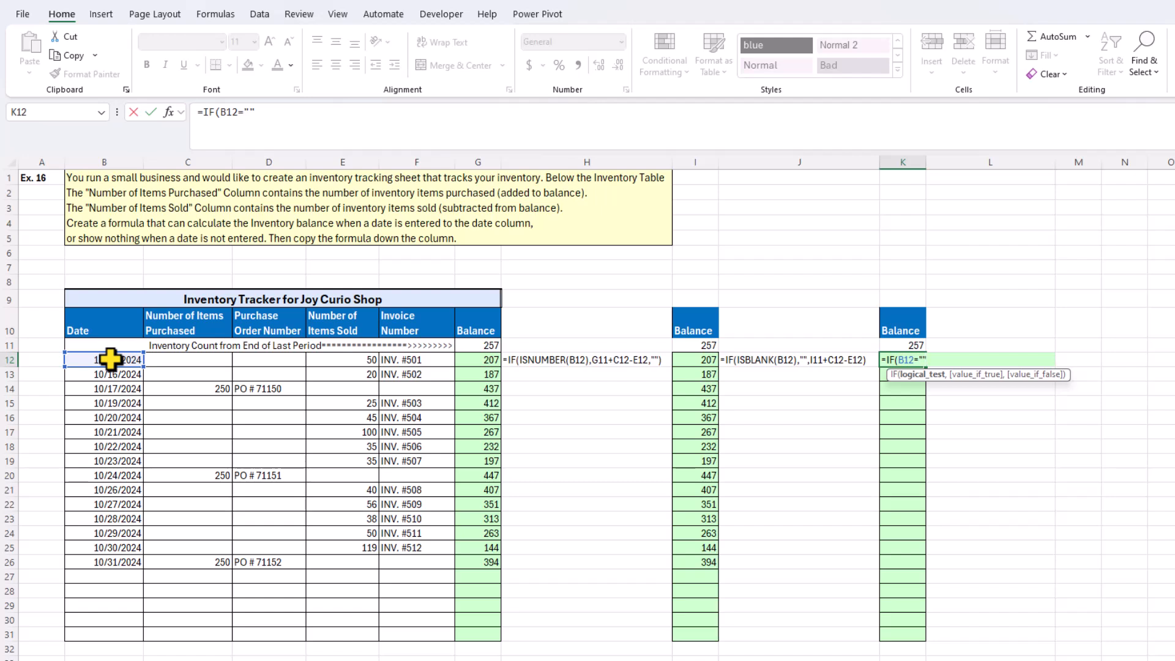
type(",")
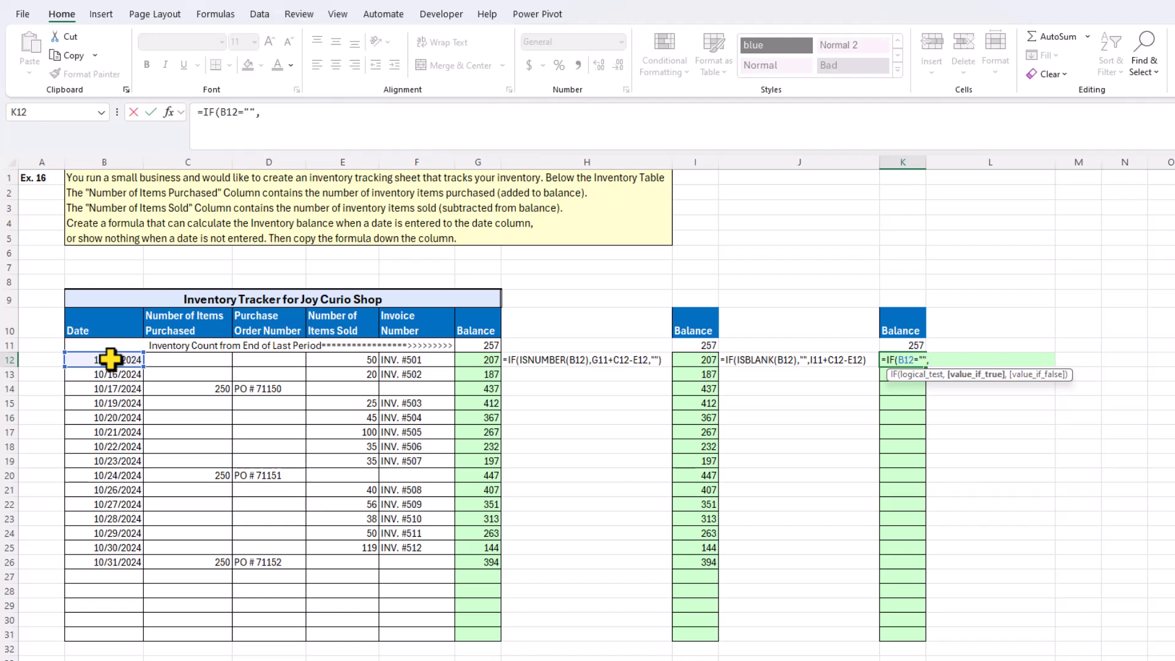
type("\"\",")
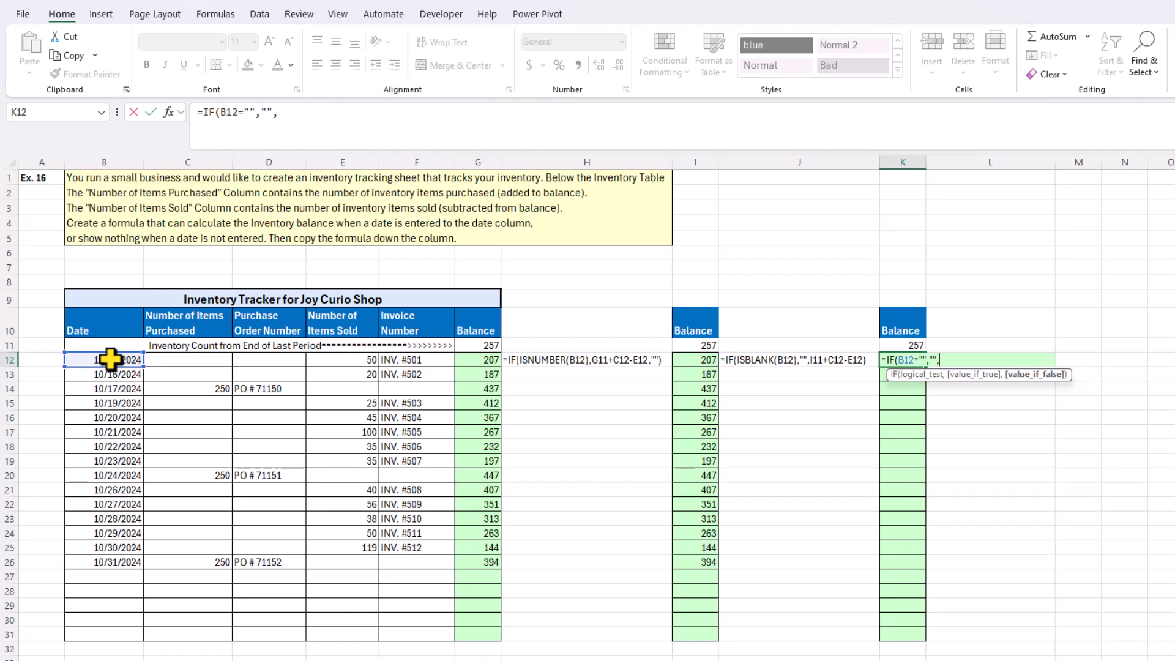
Step: Complete the K12 formula with K11+C12-E12 as the value if false and copy it down to K31
left_click(902, 347)
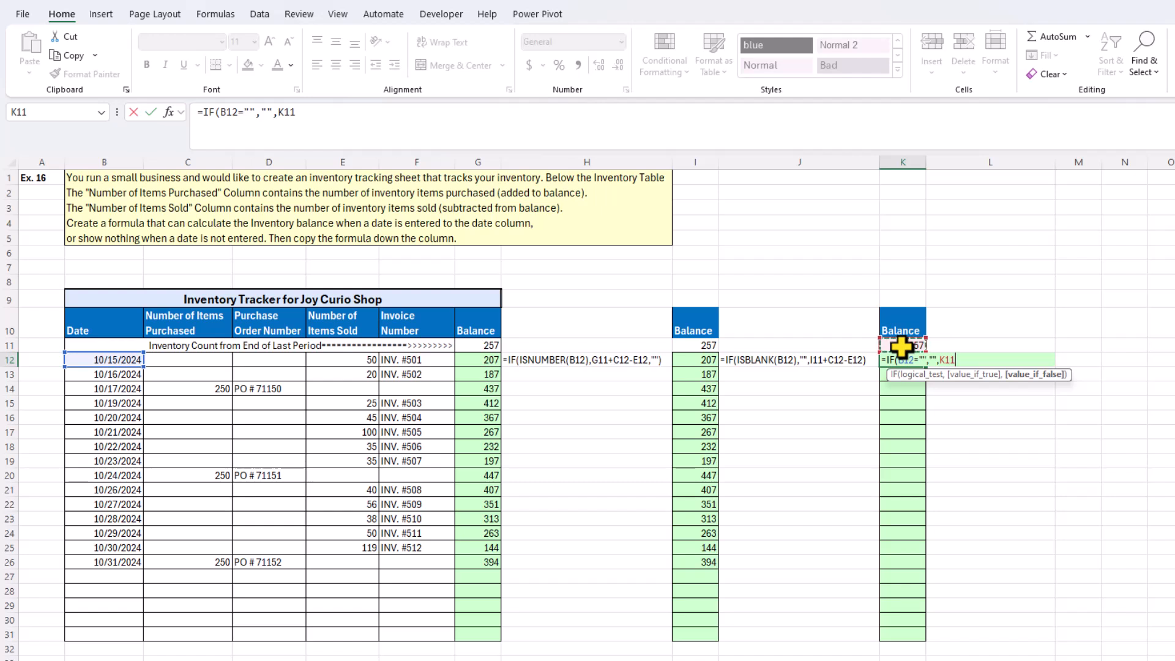
type("+")
left_click(181, 359)
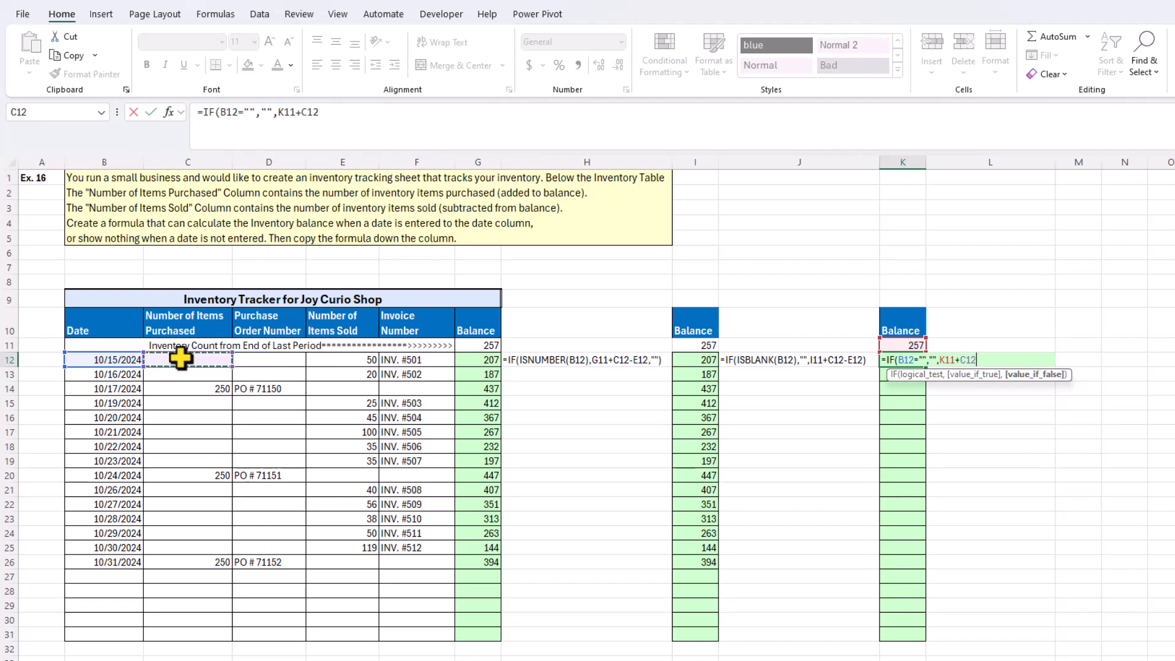
type("-")
left_click(352, 359)
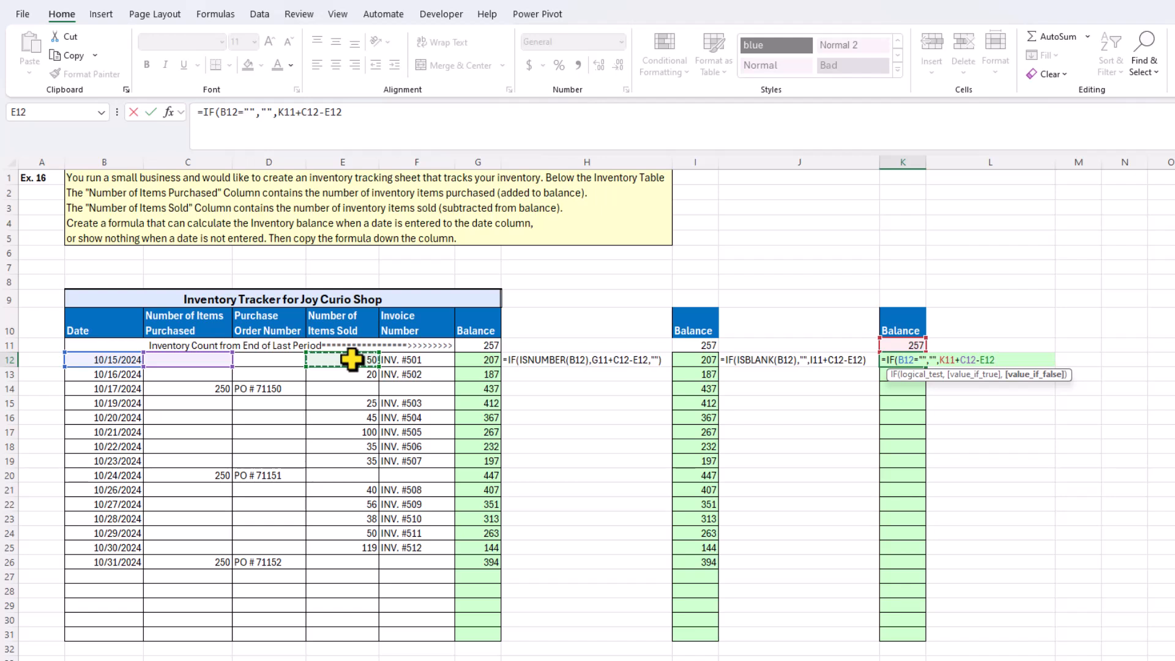
type(")")
key("ctrl+Return")
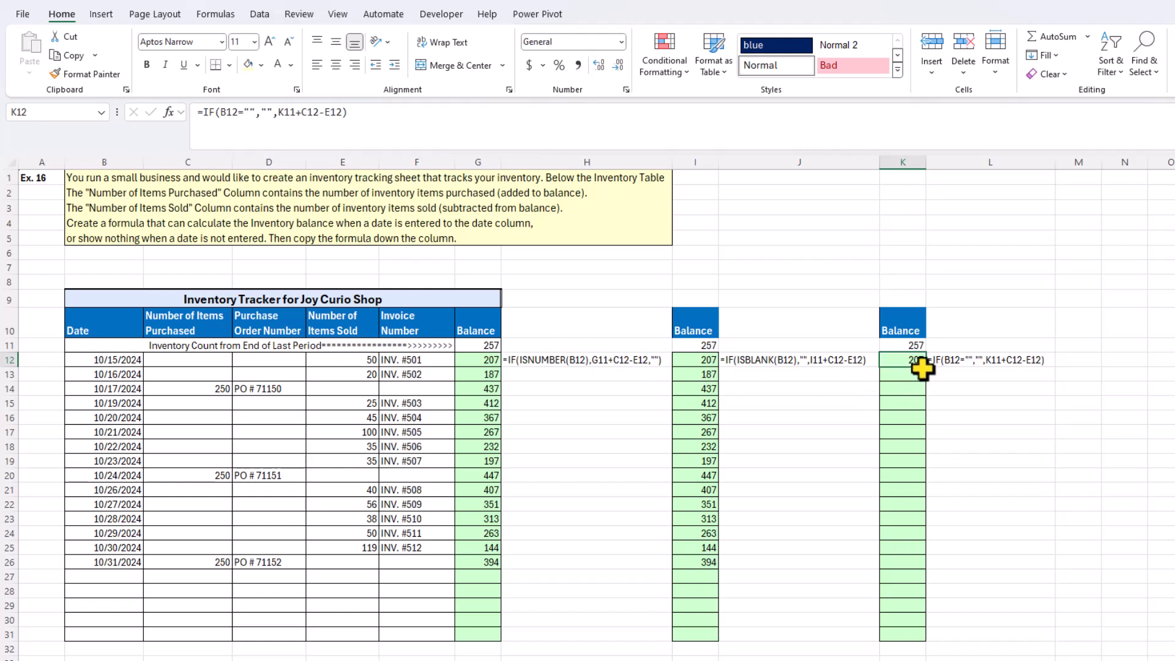
left_click_drag(922, 368, 916, 642)
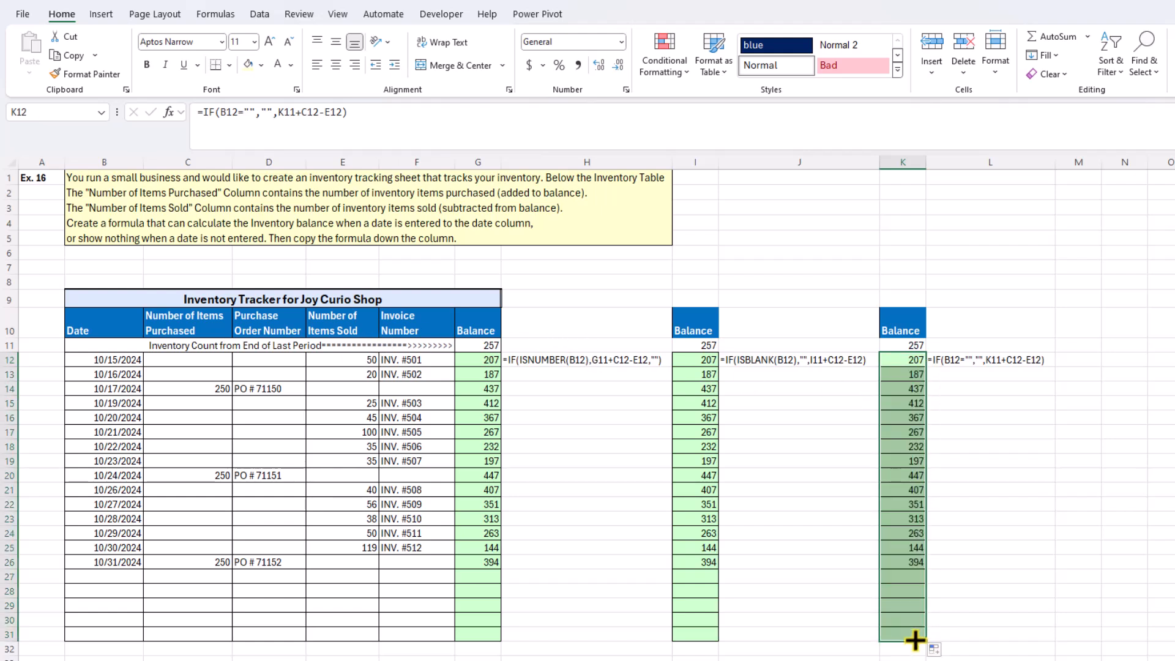
Step: Add an inventory entry in row 27 with 500 items purchased in C27 and the date 11/2/24 in B27
left_click(212, 576)
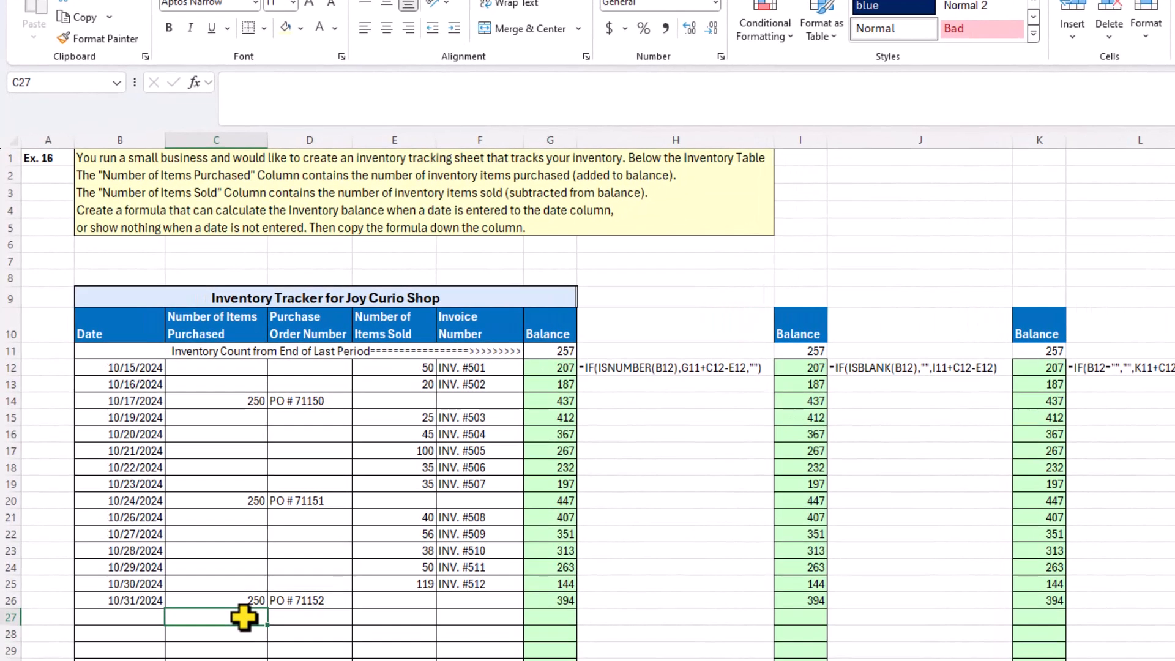
type("50")
key("Return")
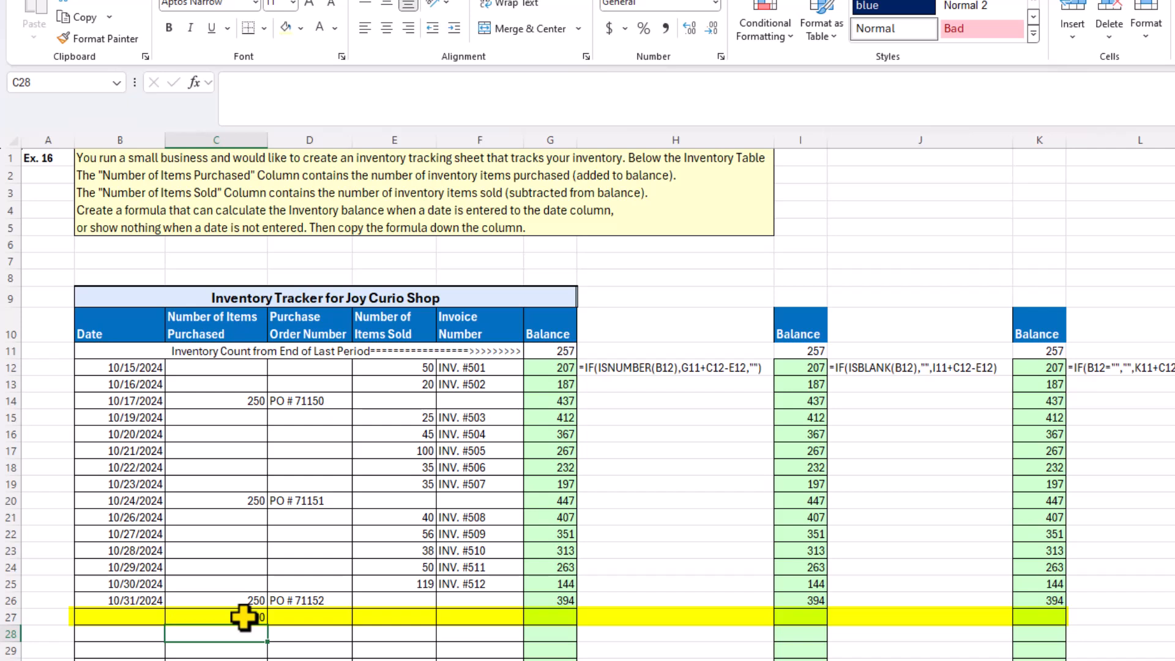
left_click(126, 616)
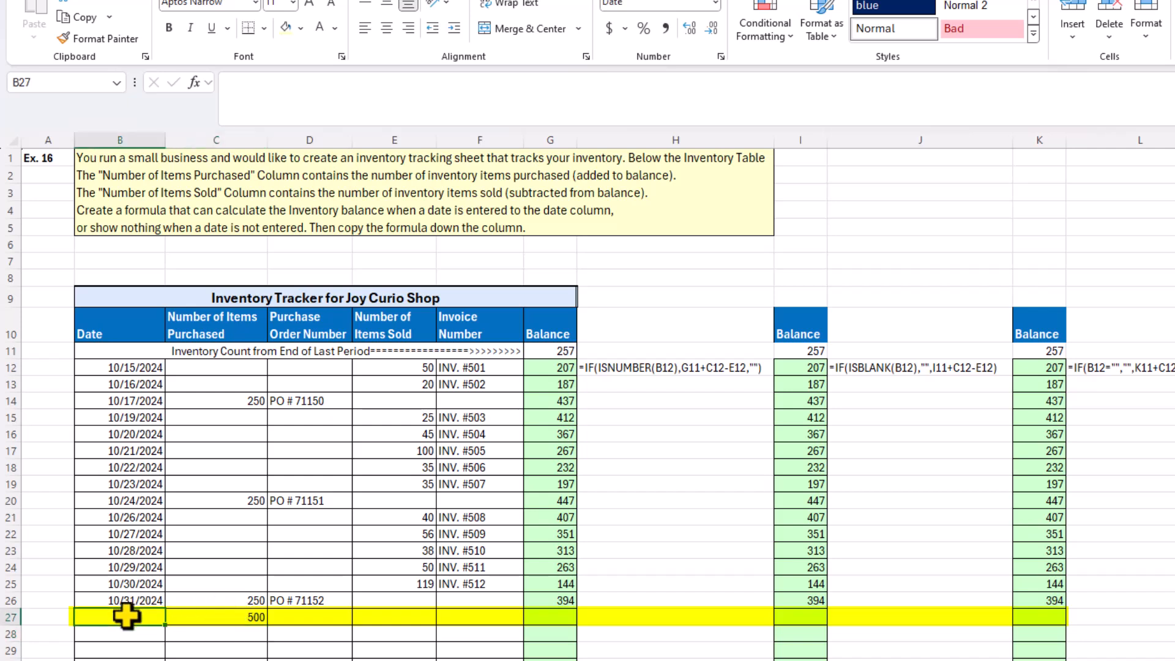
type("11/")
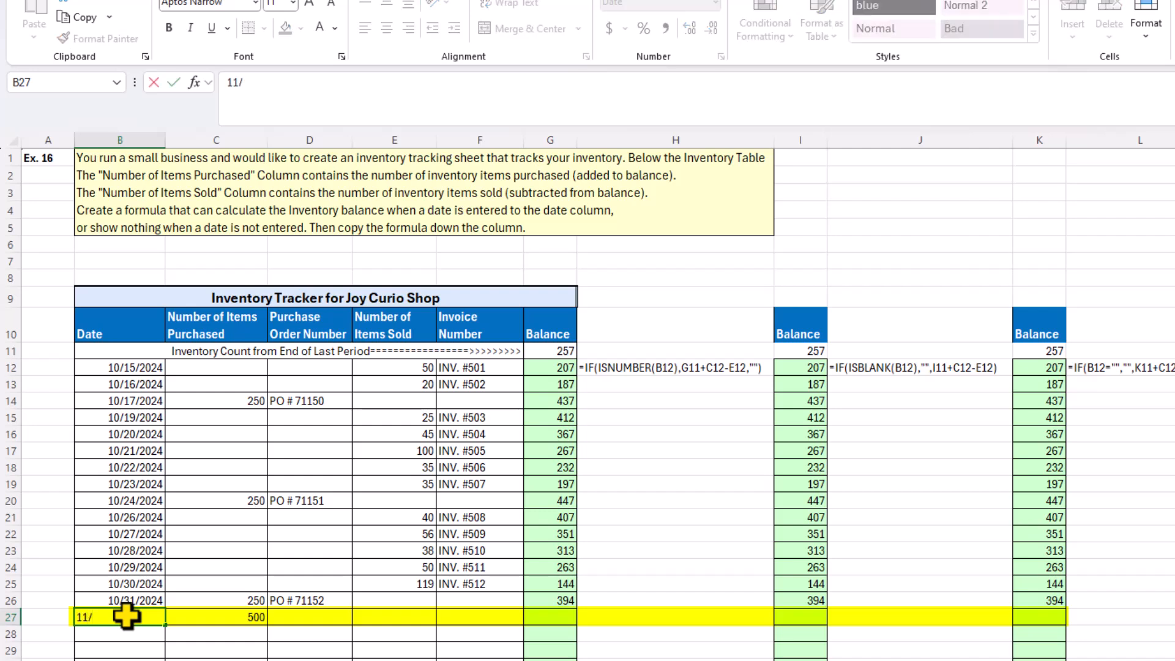
type("2/24")
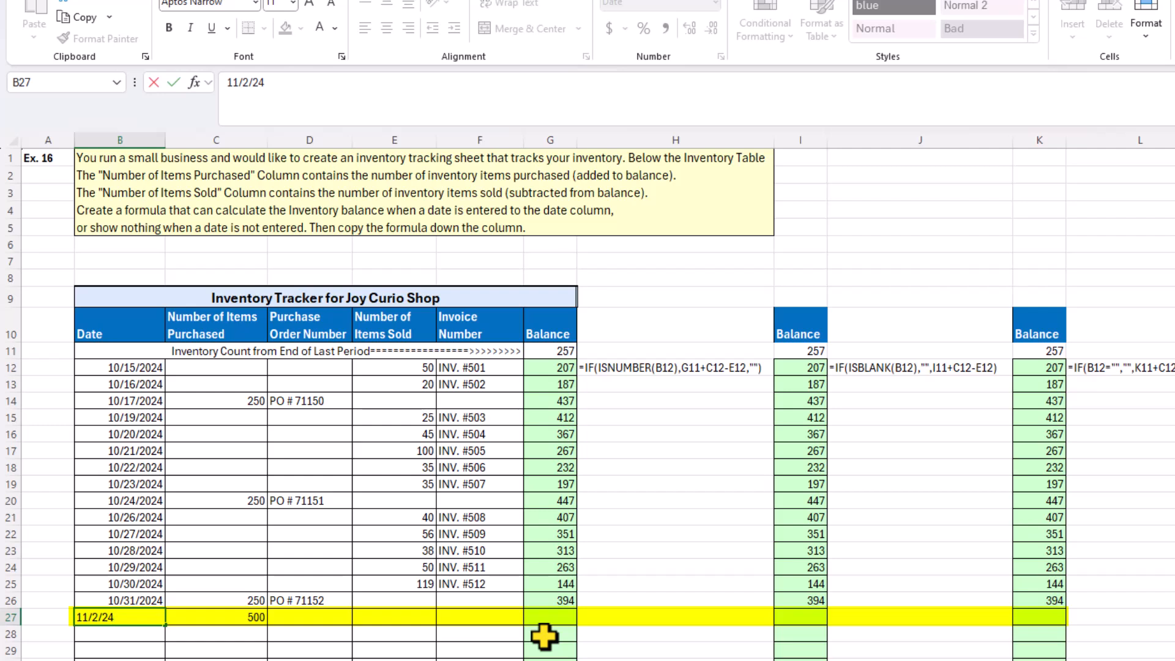
key("Return")
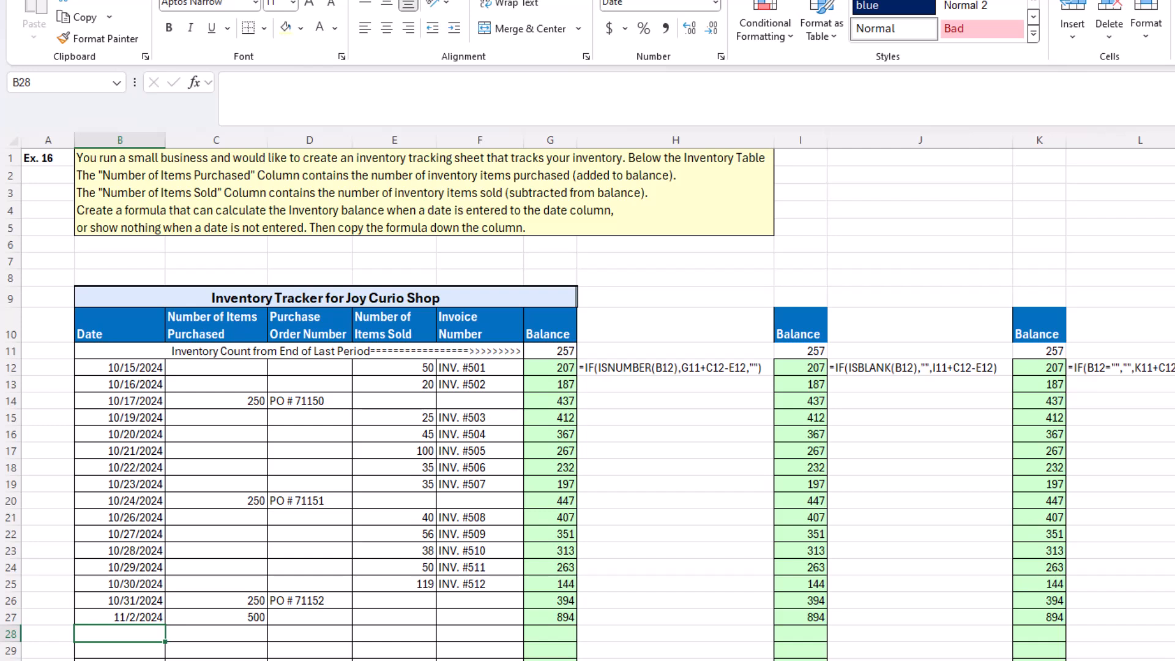
Step: Clear the Balance formula in I12 and inspect the FORMULATEXT formula in J12
left_click(813, 370)
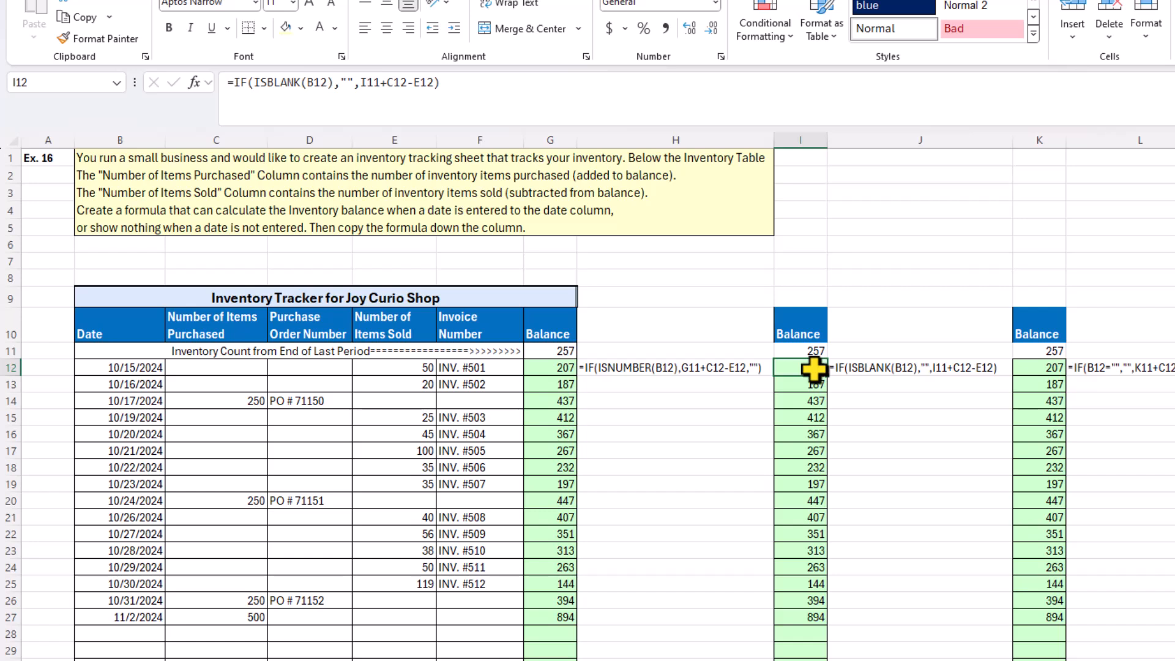
key("Delete")
left_click(905, 369)
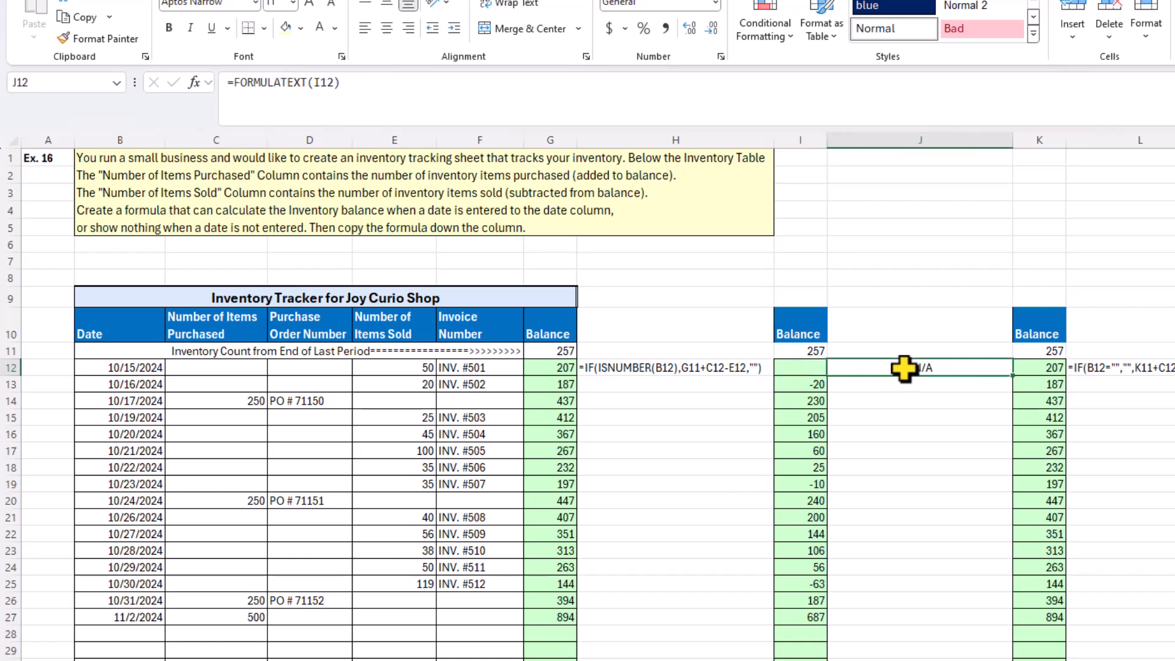
key("F2")
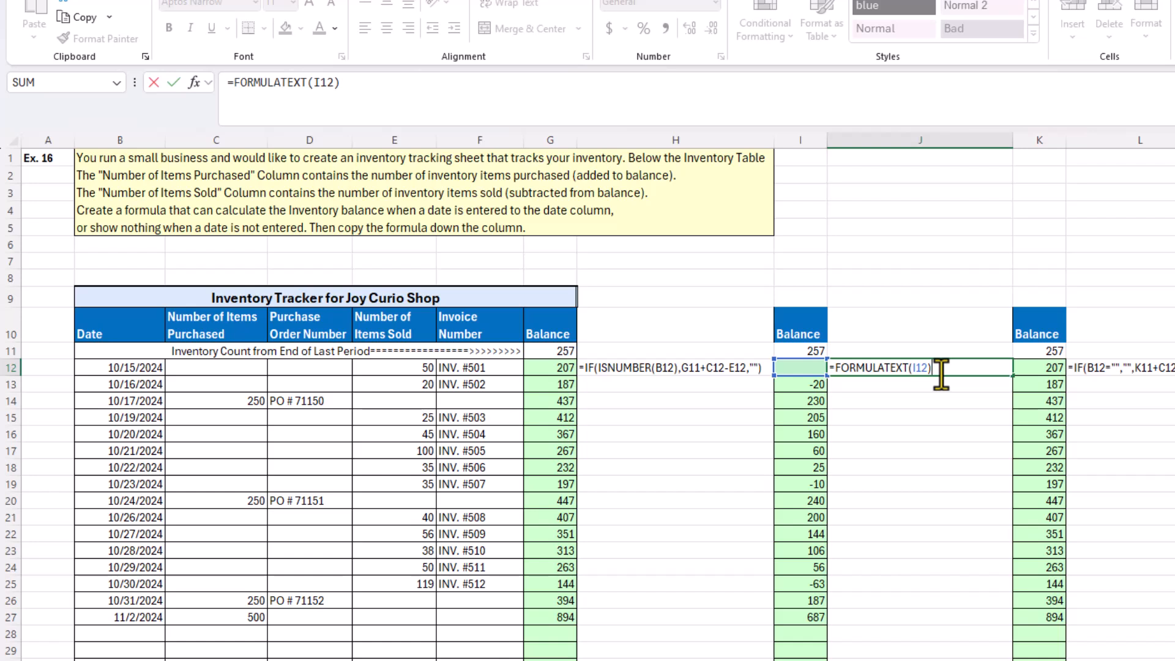
key("ctrl+Return")
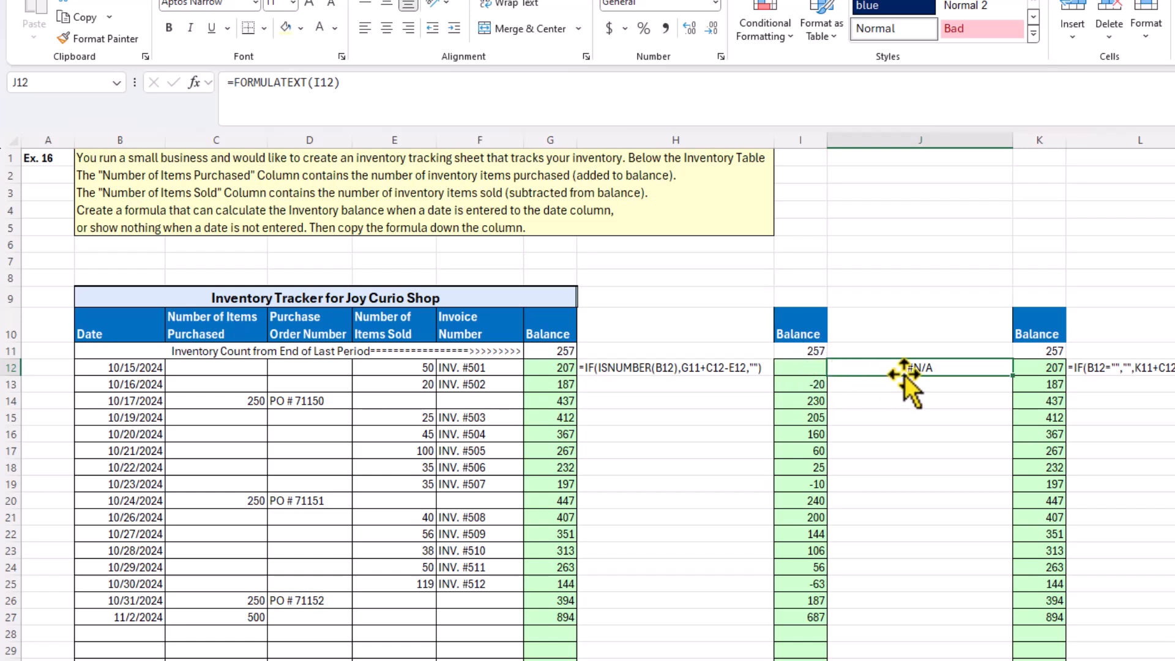
Step: Replace the formula in J12 with =IFNA(FORMULATEXT(I12),"")
key("Delete")
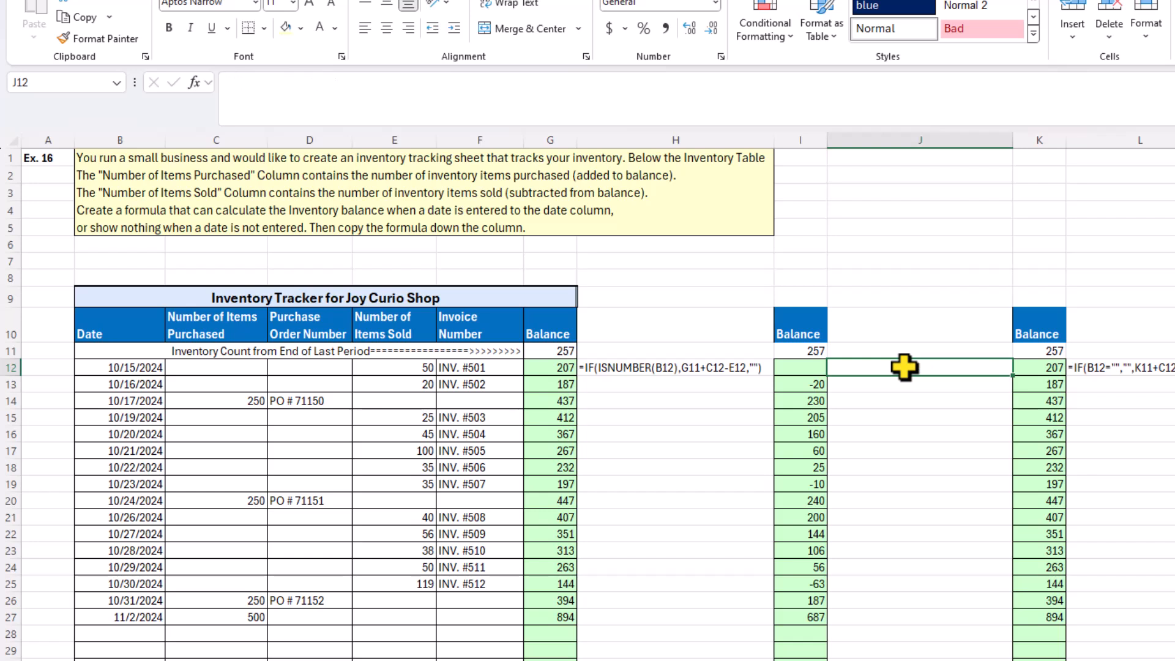
type("=ifn")
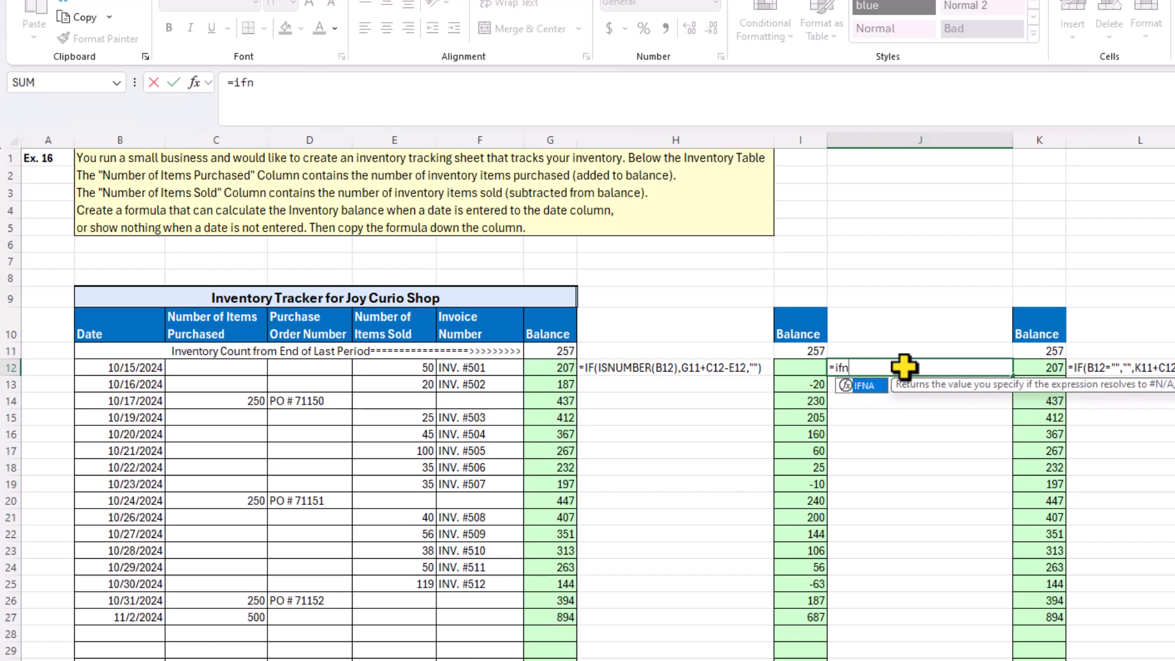
key("Tab")
type("form")
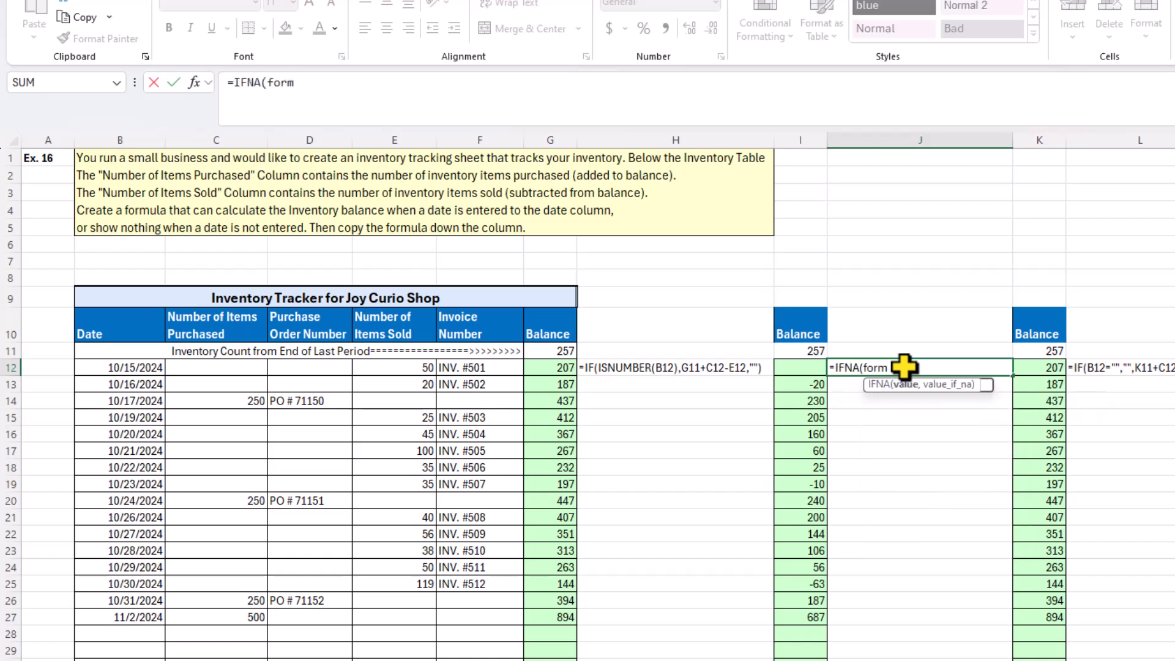
key("Tab")
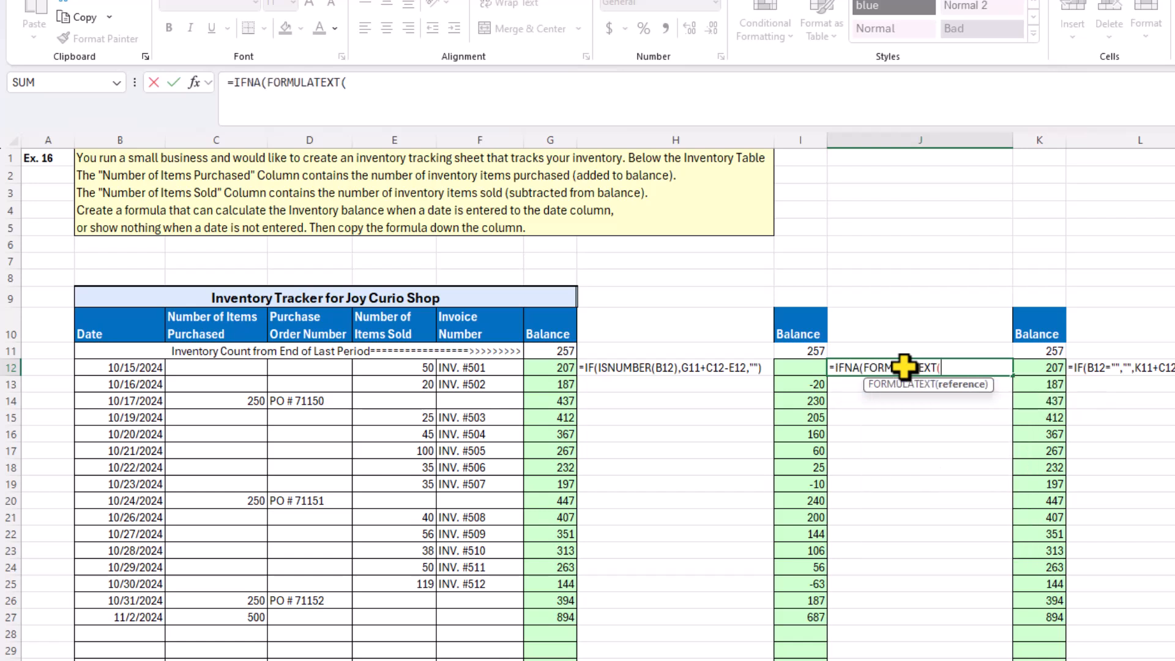
left_click(802, 367)
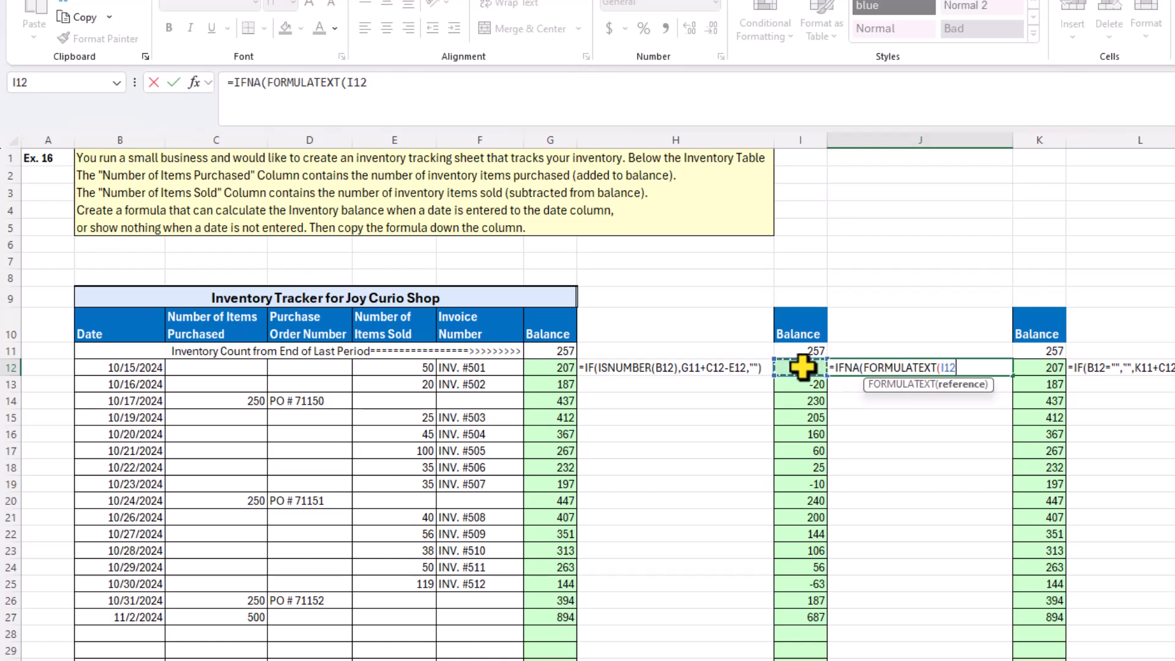
type(")")
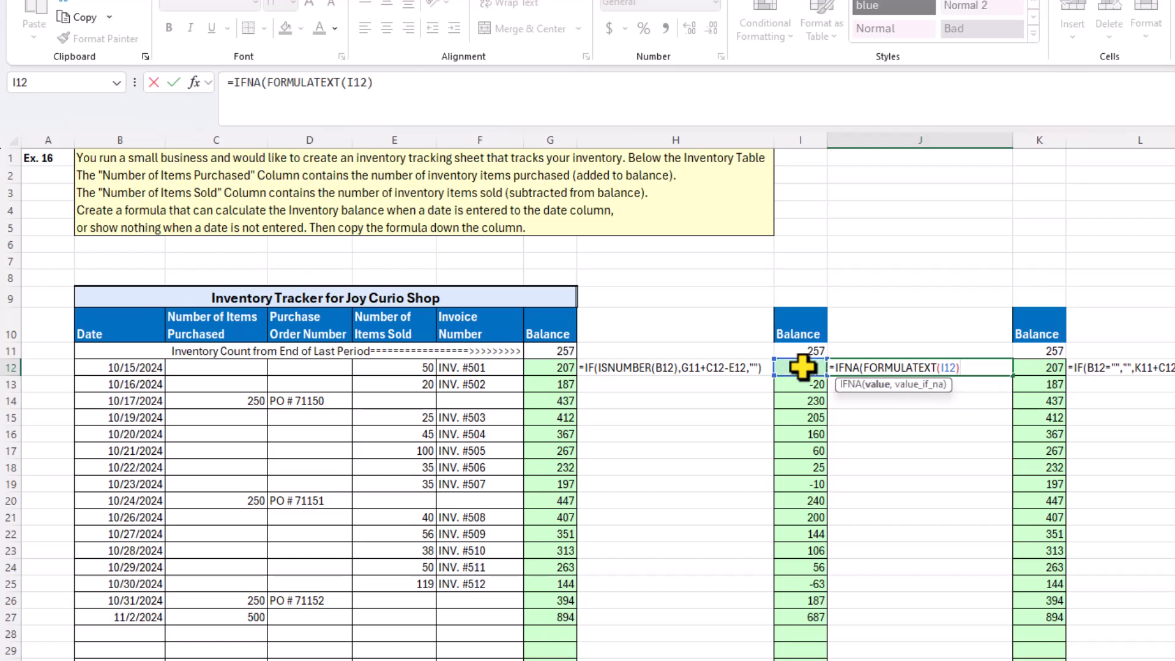
type(",")
type("\"\")")
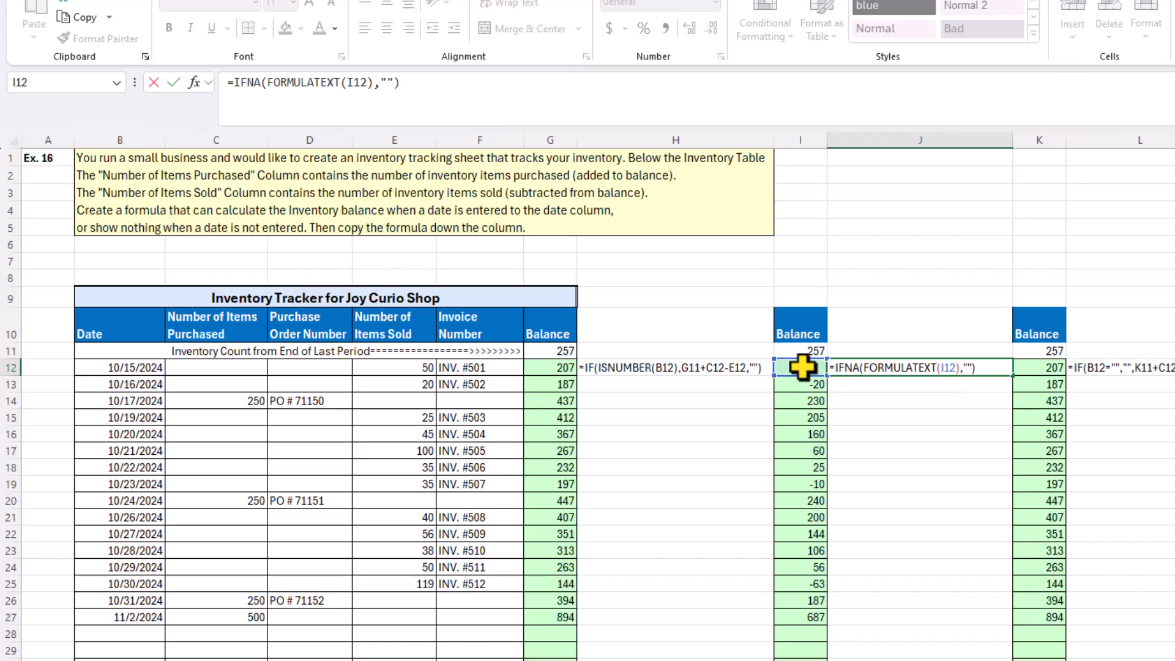
key("Return")
left_click(885, 368)
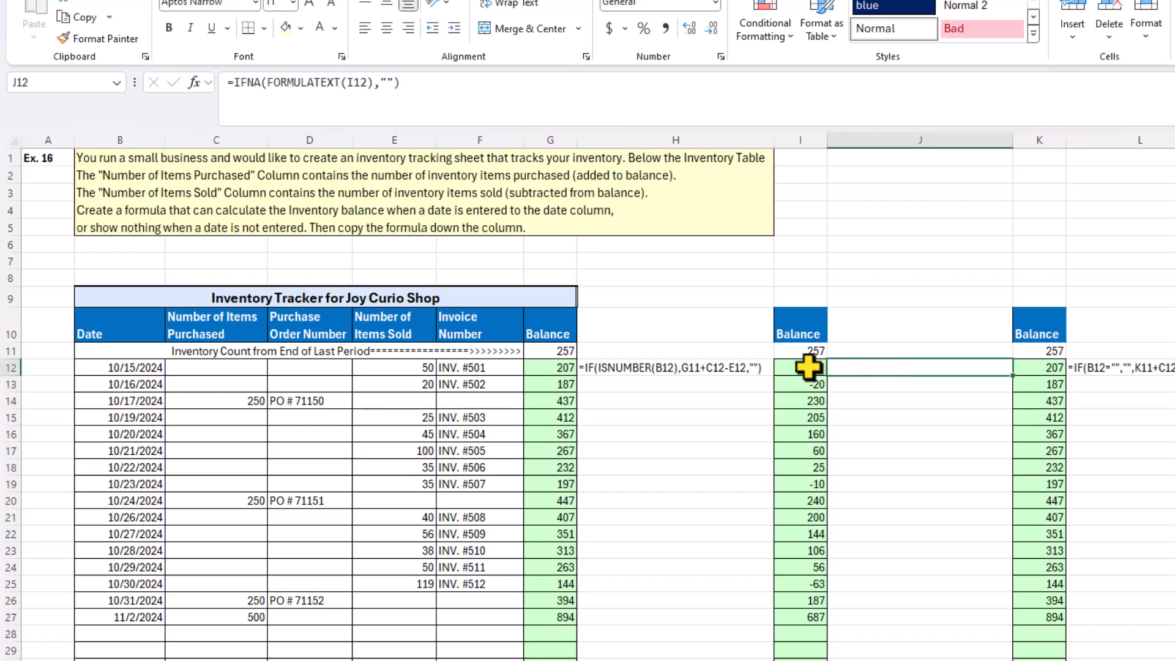
Step: Restore the Balance formula in I12 by copying the formula from I13 up one cell
left_click(806, 387)
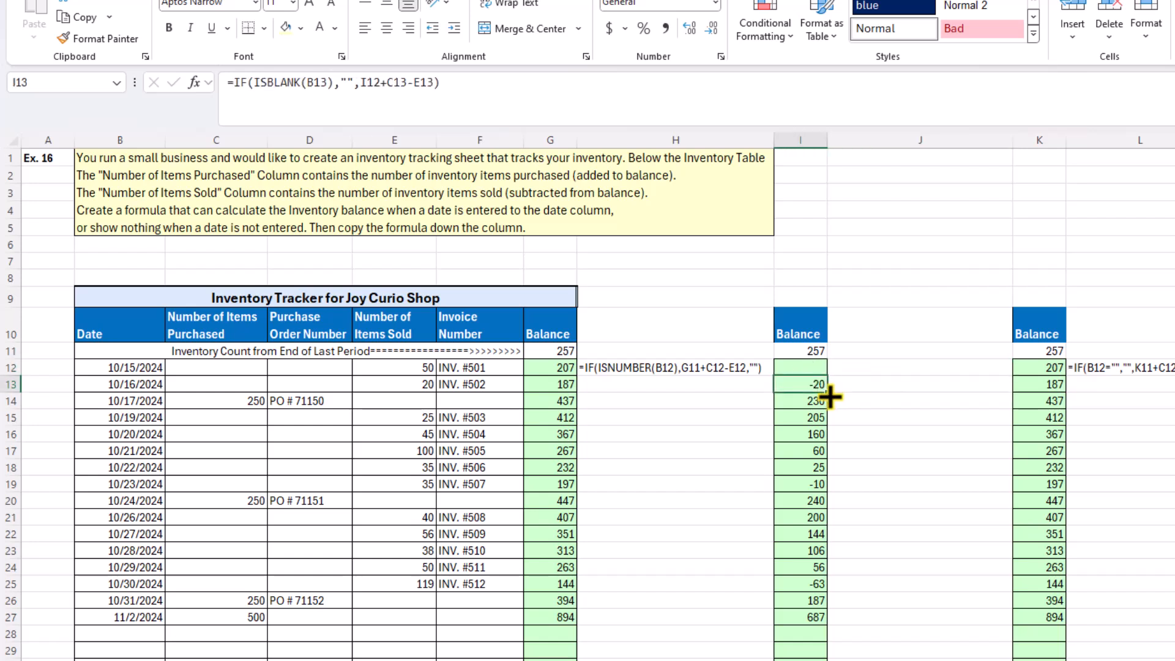
left_click_drag(829, 395, 820, 367)
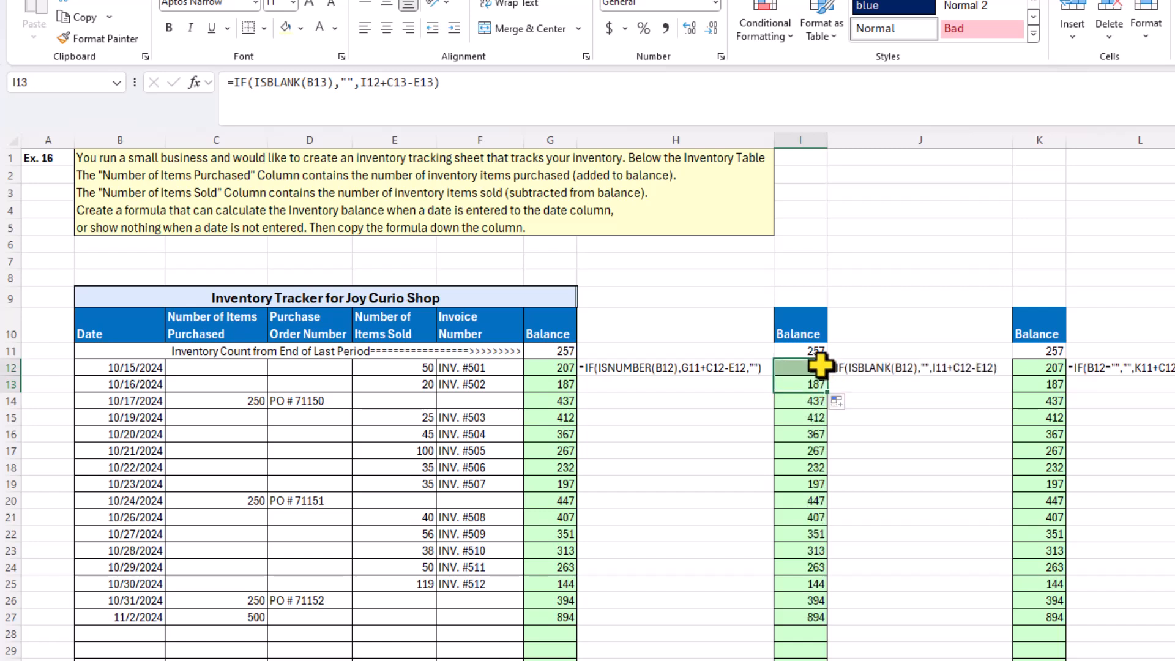
left_click(893, 369)
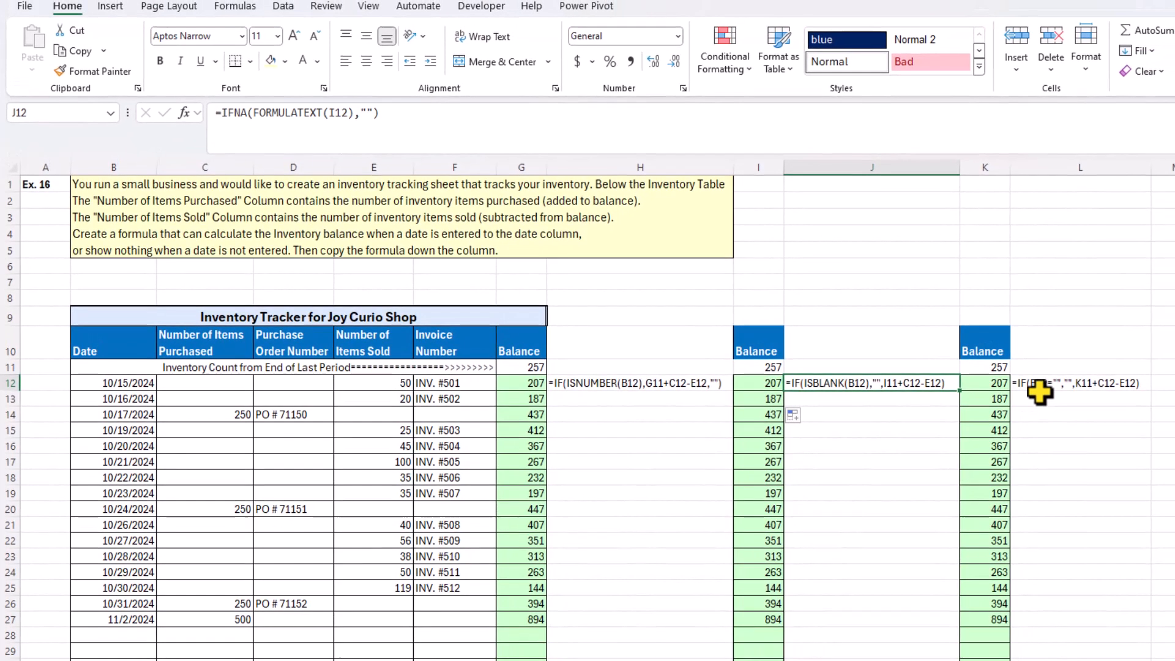
Step: Replace the formula in L12 with =IFNA(FORMULATEXT(K12),"")
left_click(1079, 375)
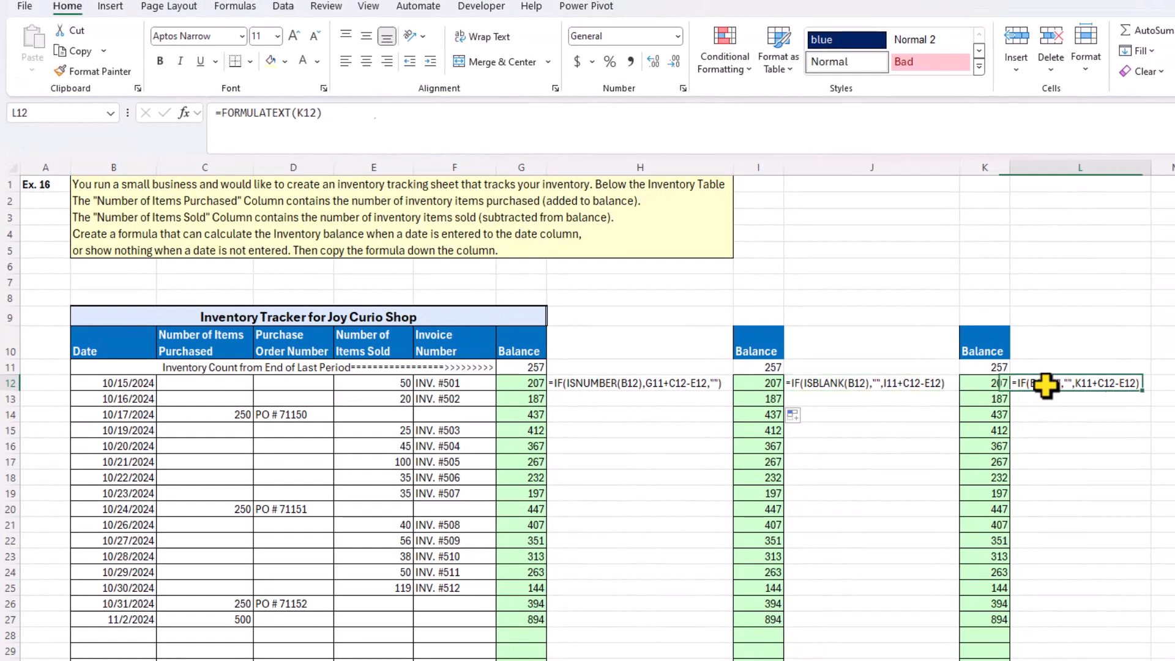
key("BackSpace")
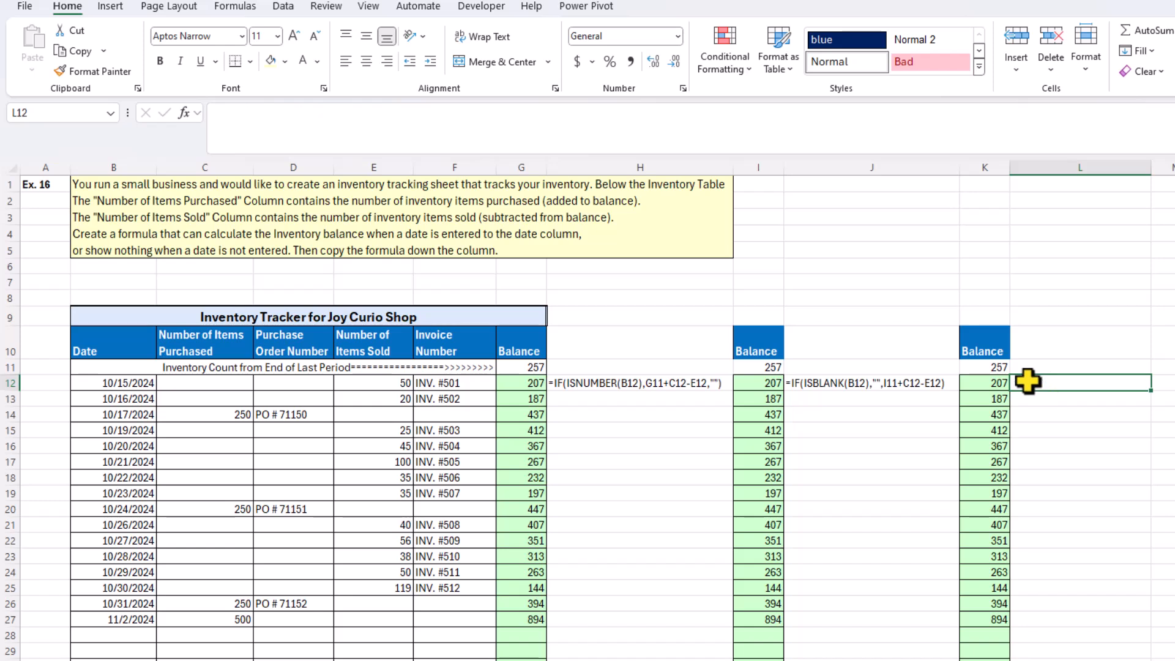
type("=IFNA(")
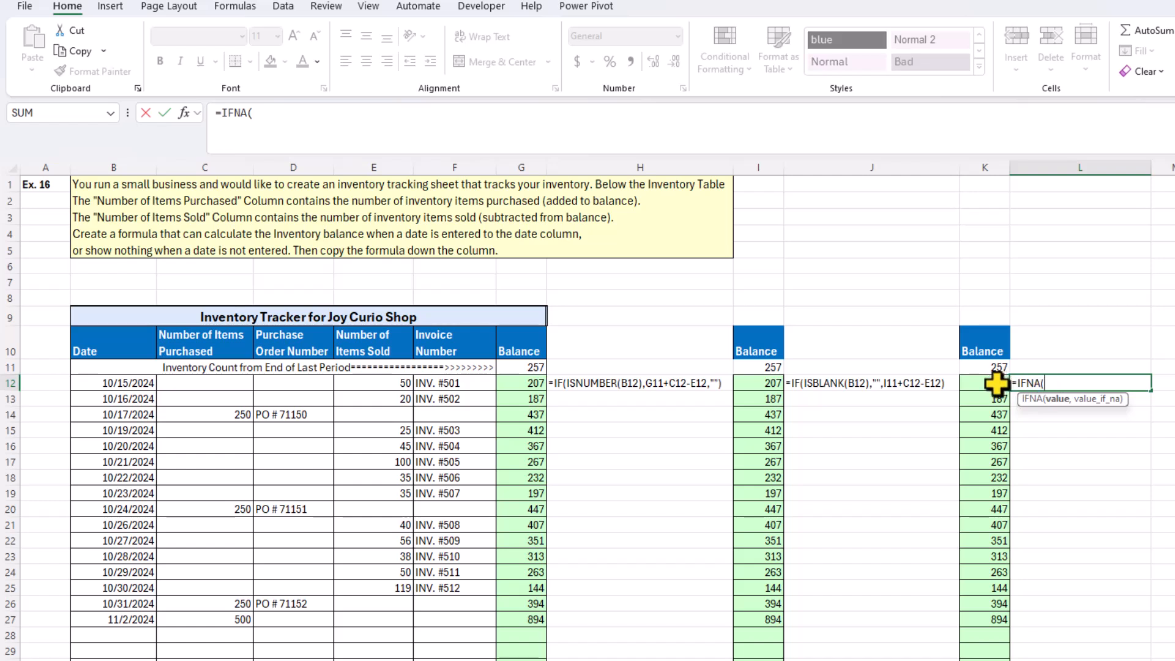
type("for")
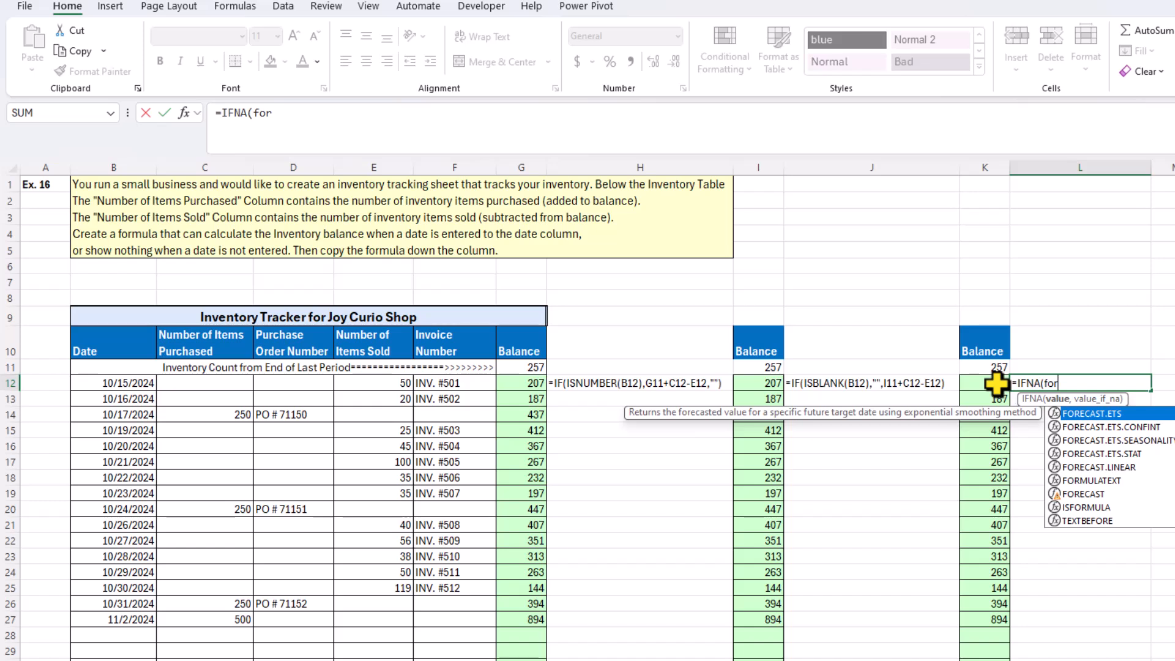
type("m")
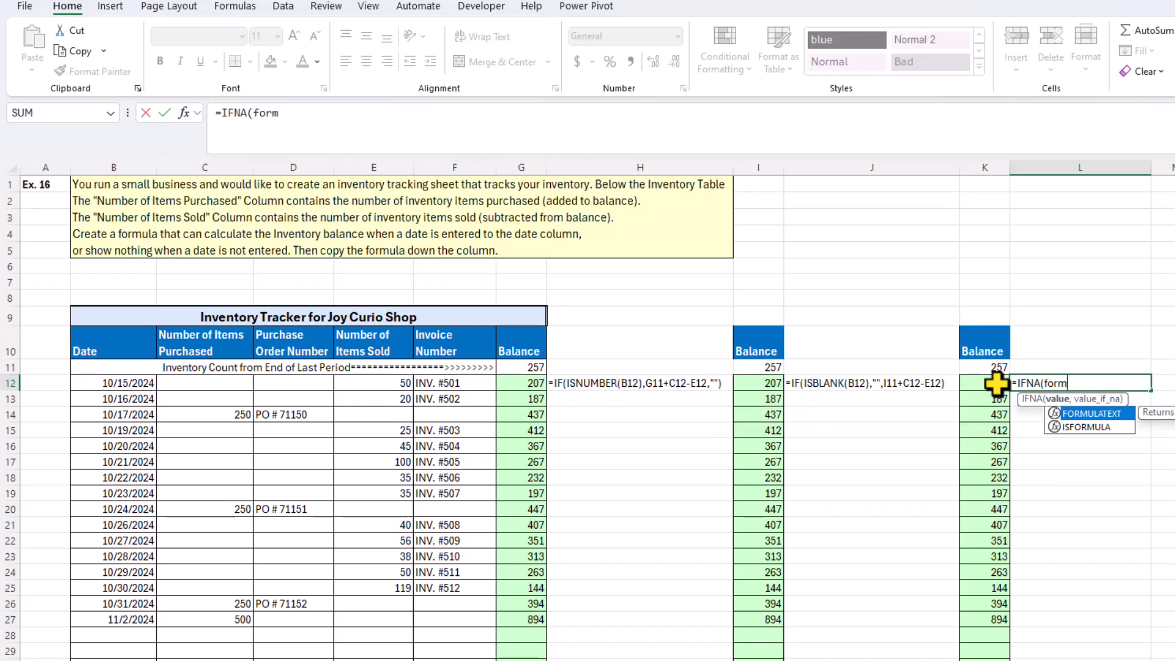
key("Tab")
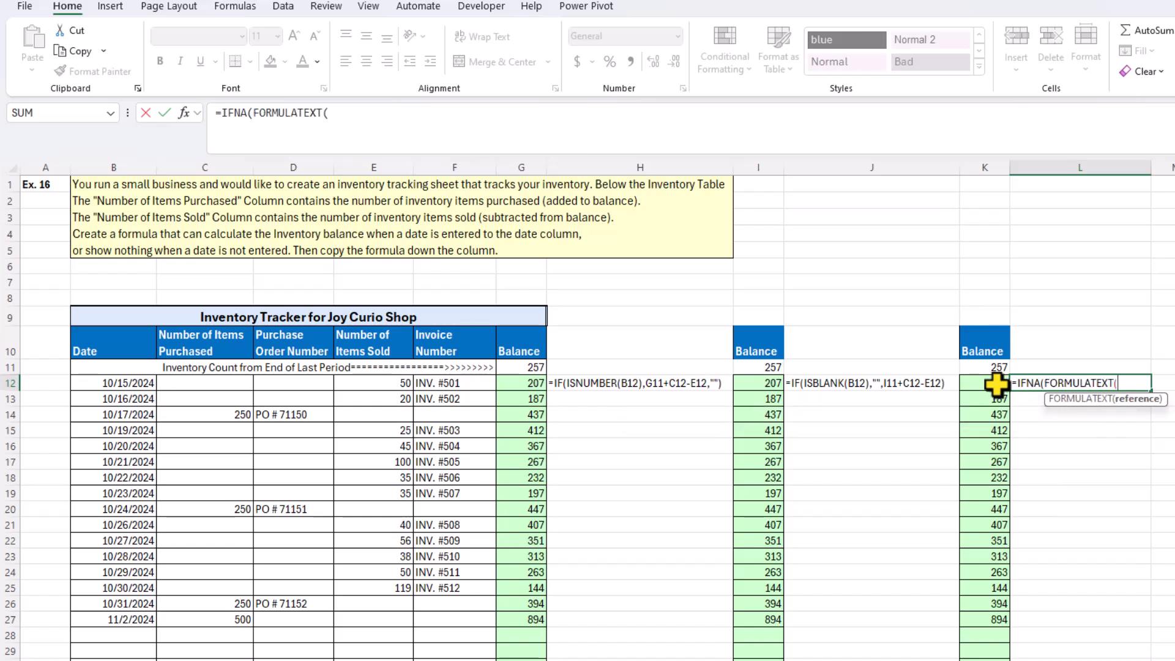
left_click(994, 385)
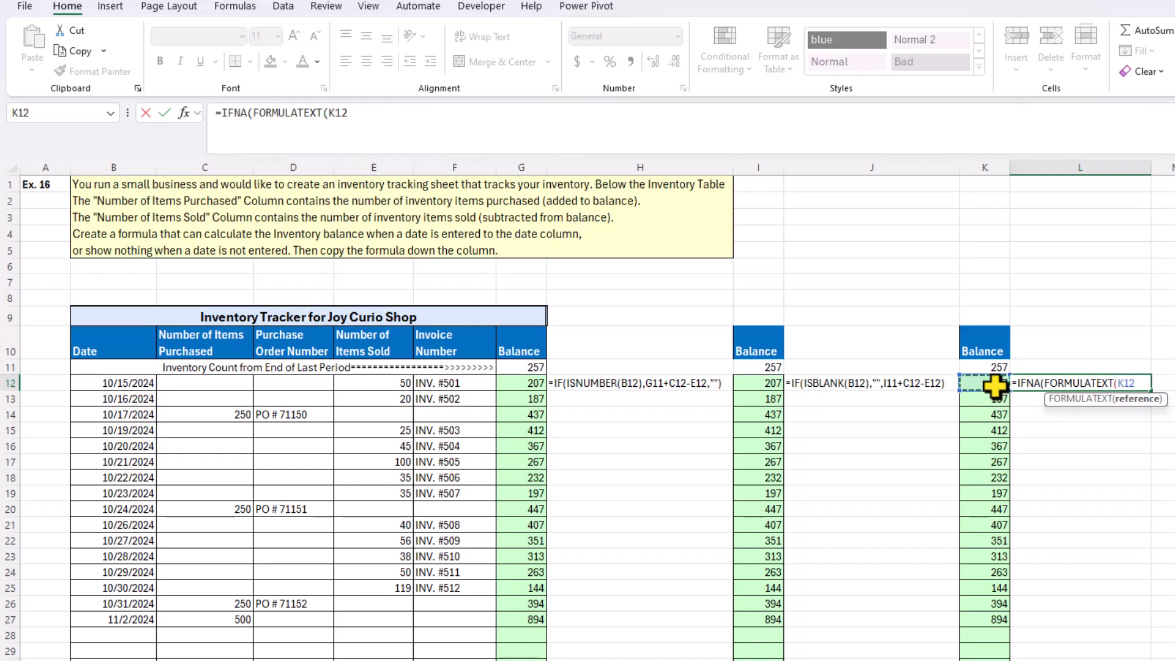
type(")")
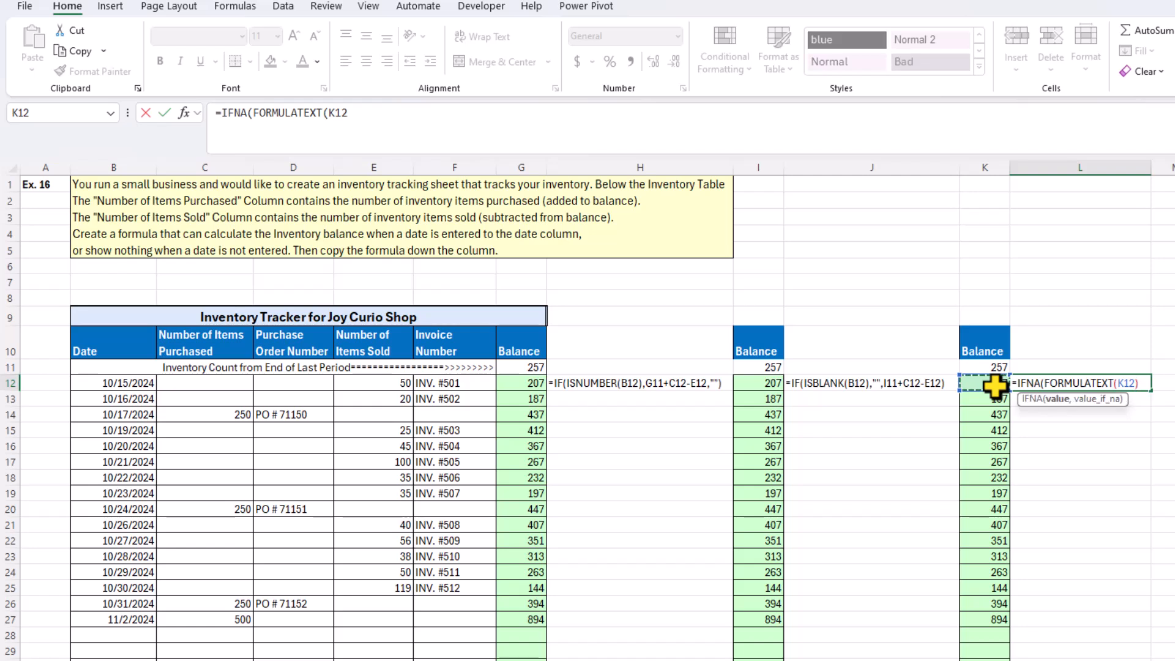
type(",\"\")")
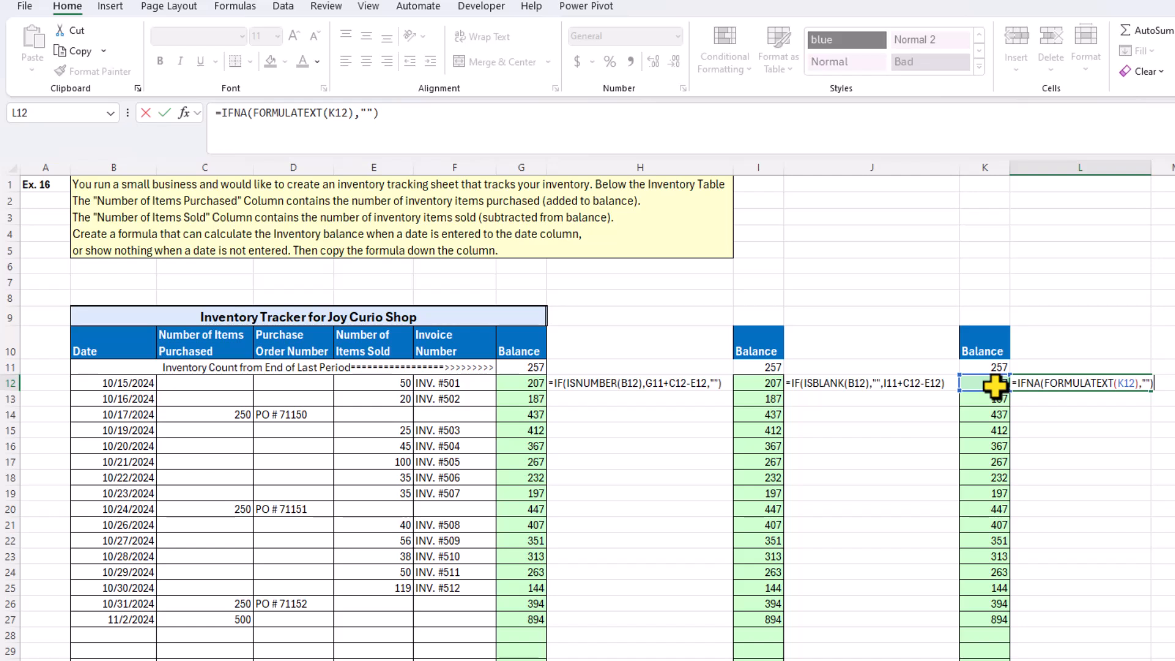
key("Escape")
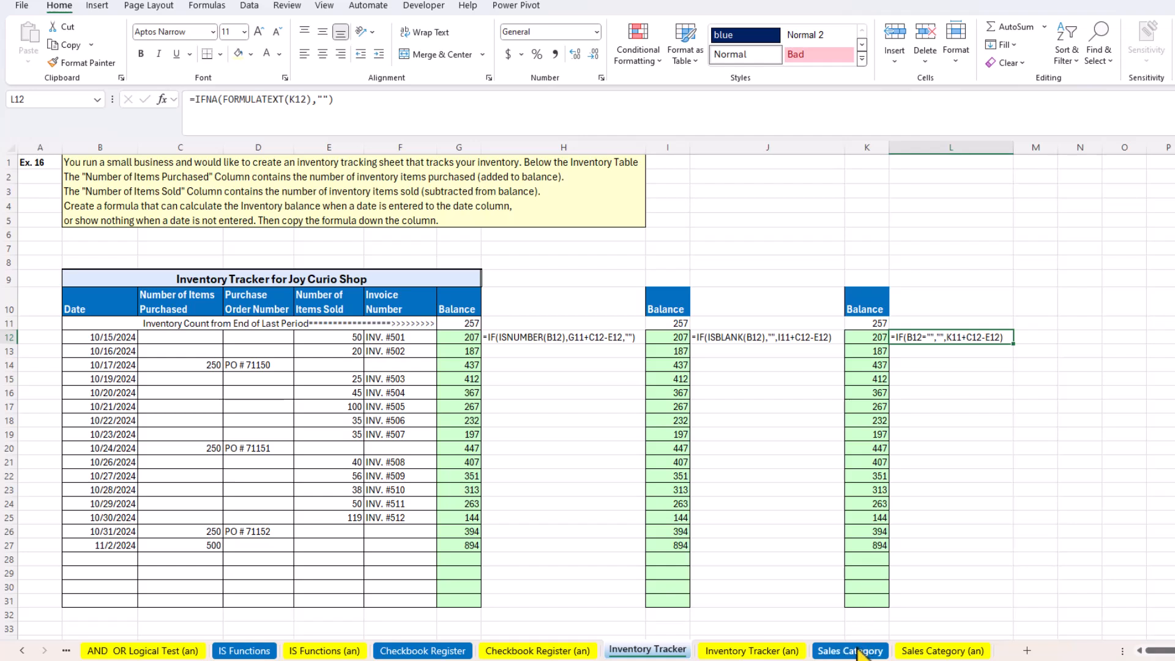
Step: Open the Sales Category sheet and inspect the hurdle and category inputs in I8, J8 and K8
left_click(856, 651)
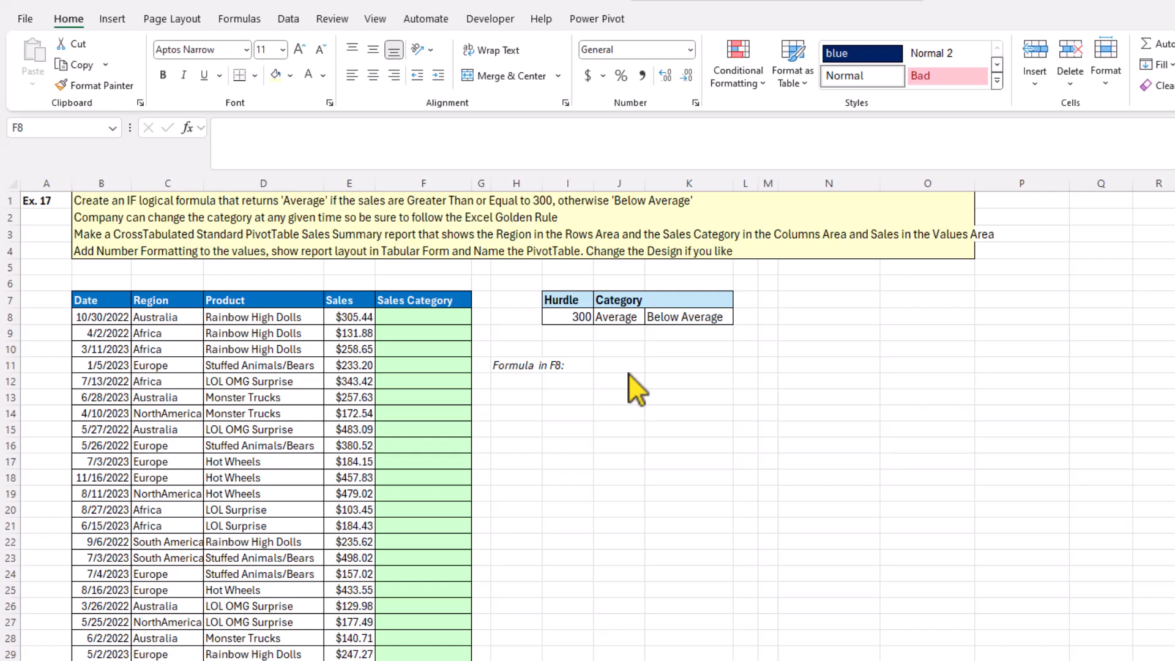
left_click(574, 319)
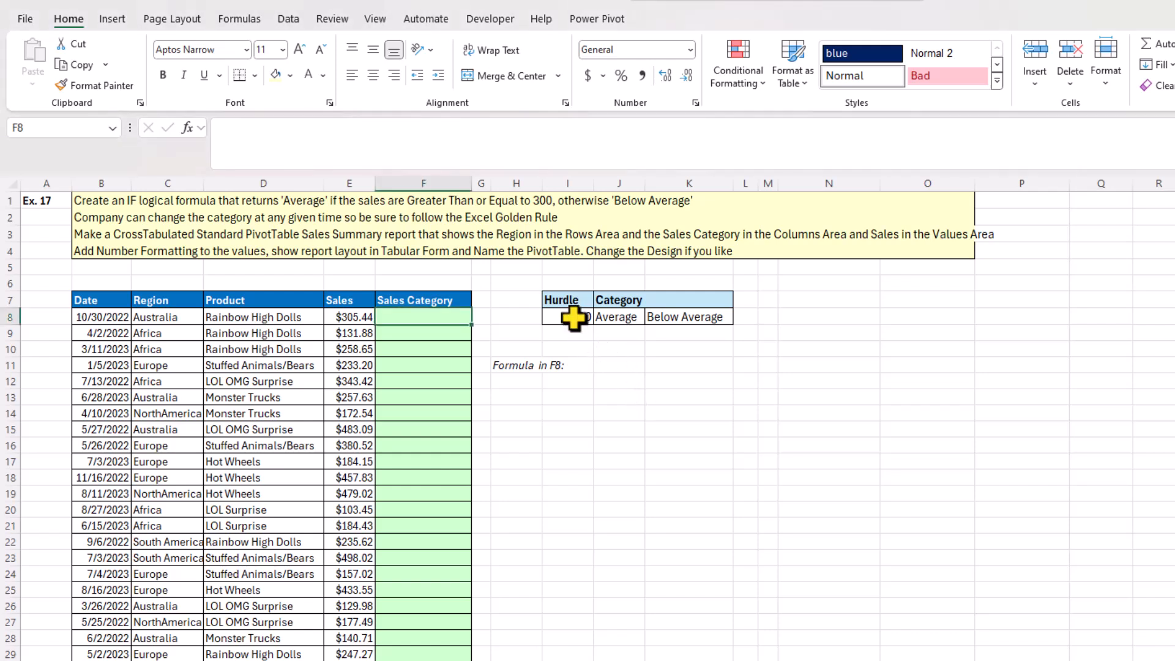
left_click(575, 319)
left_click(617, 316)
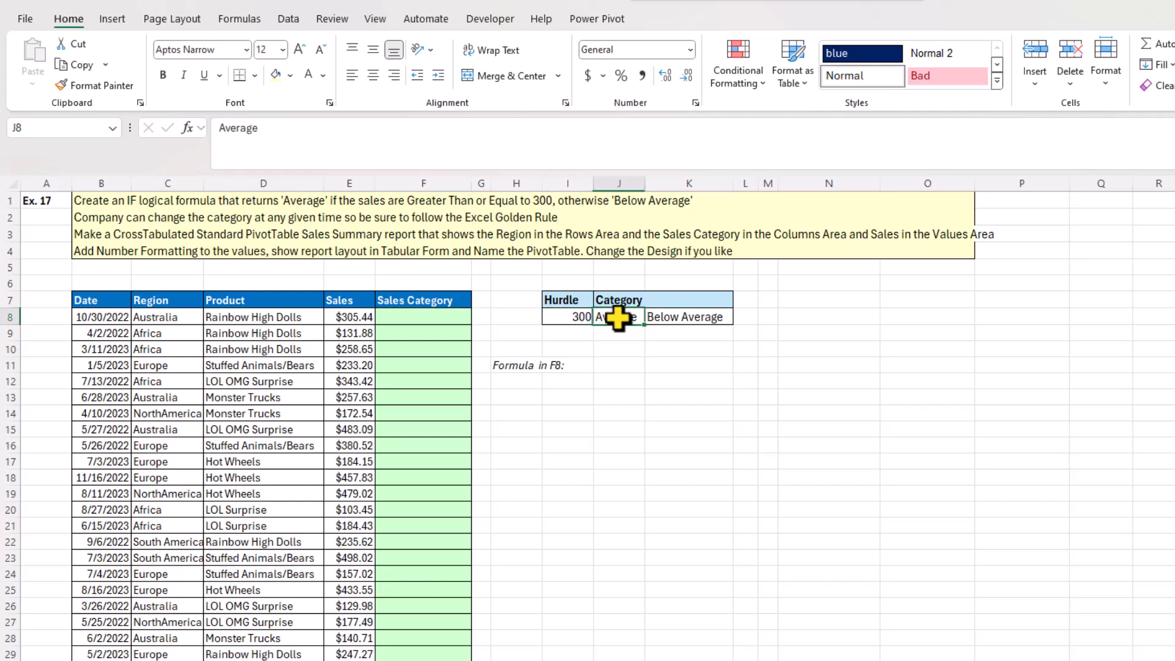
left_click(679, 317)
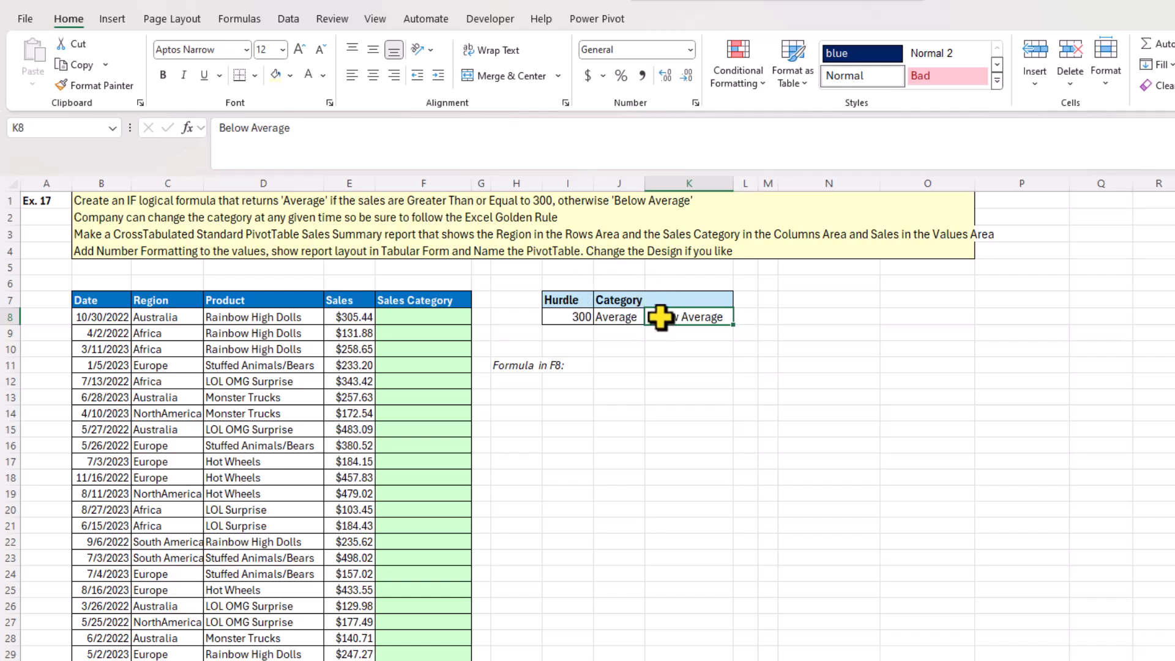
Step: Enter the array formula =IF(E8:E73008>=I8,J8,K8) in F8 to categorize every sale in the Sales Category column
left_click(423, 317)
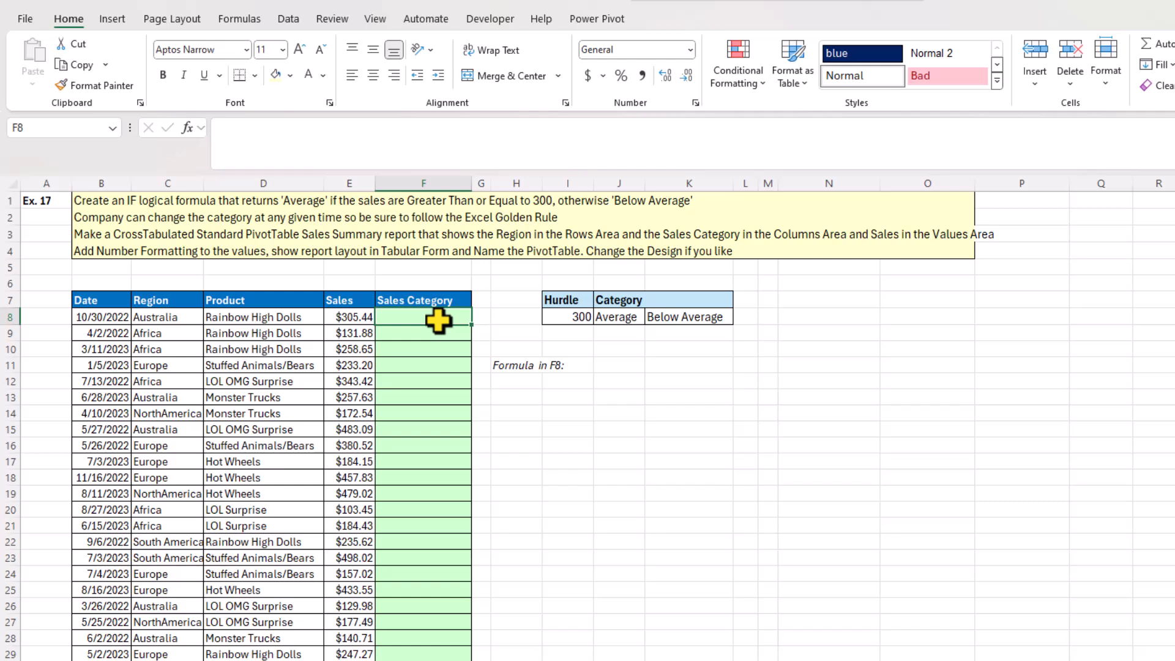
type("=IF(")
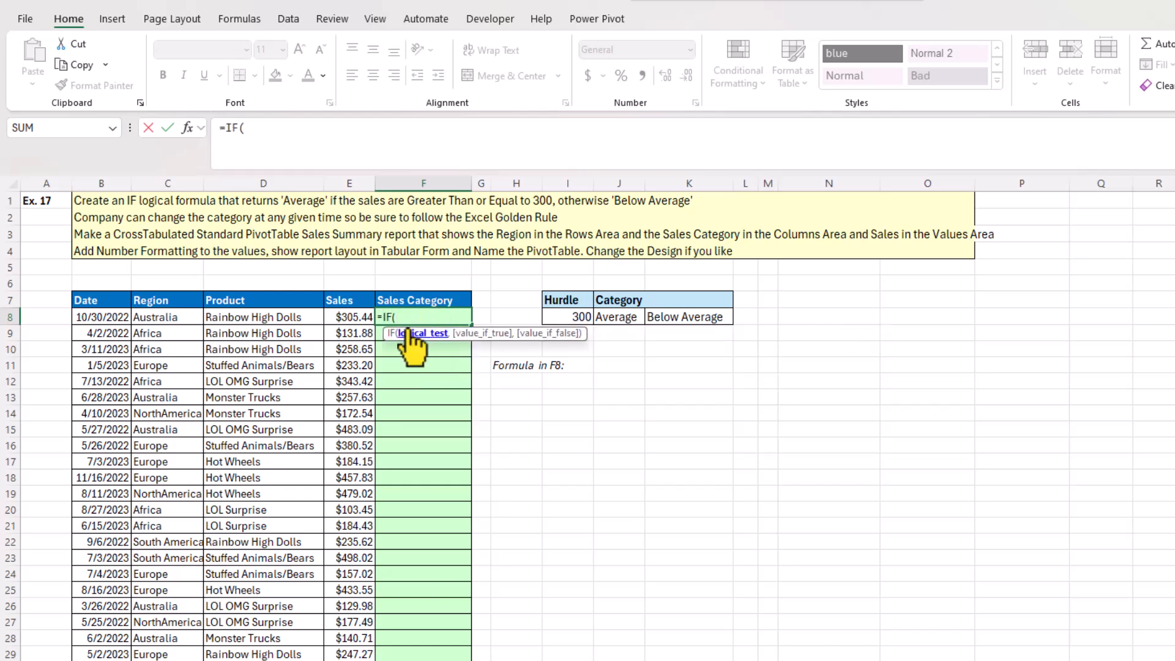
left_click(358, 316)
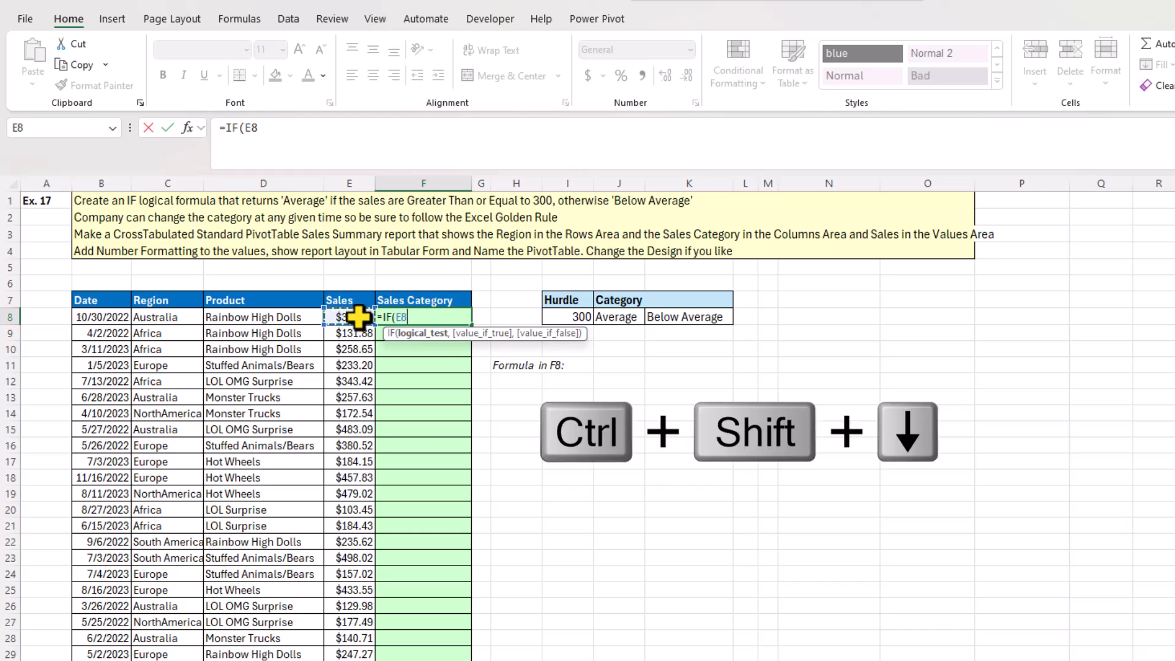
key("ctrl+shift+Down")
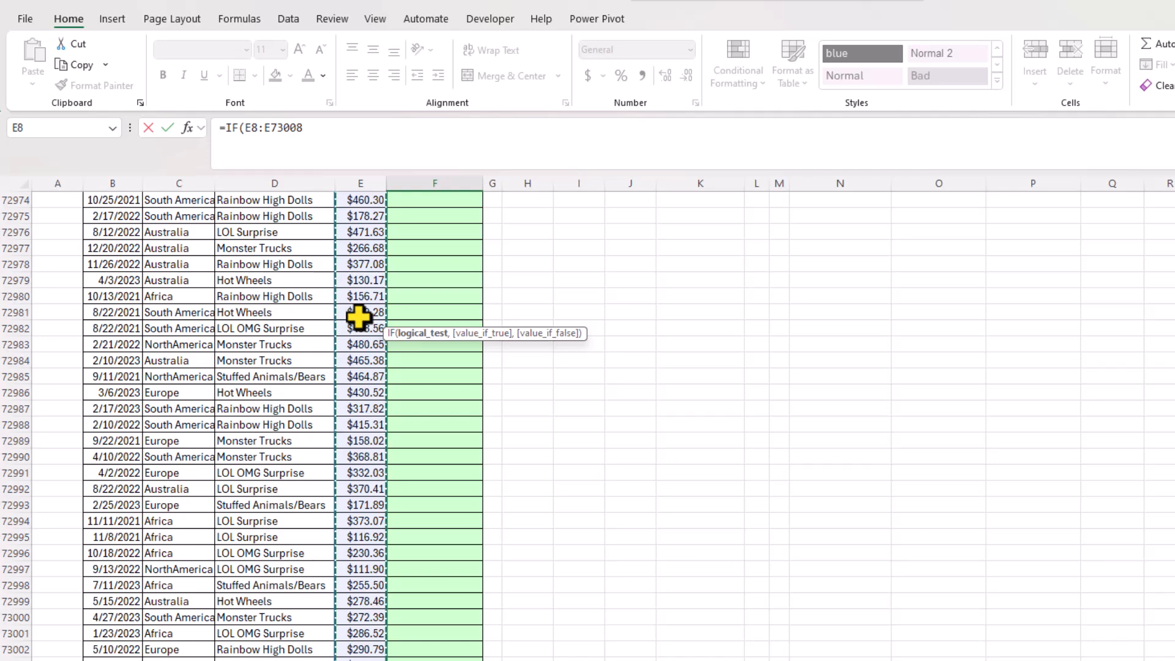
key("ctrl+BackSpace")
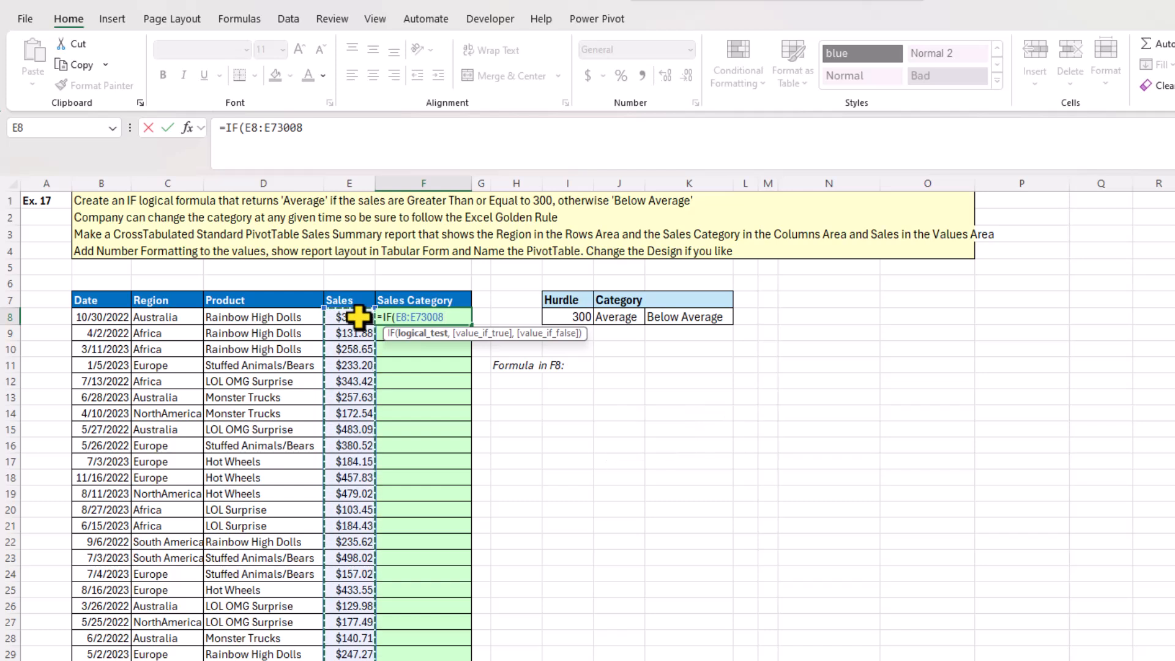
type(">=")
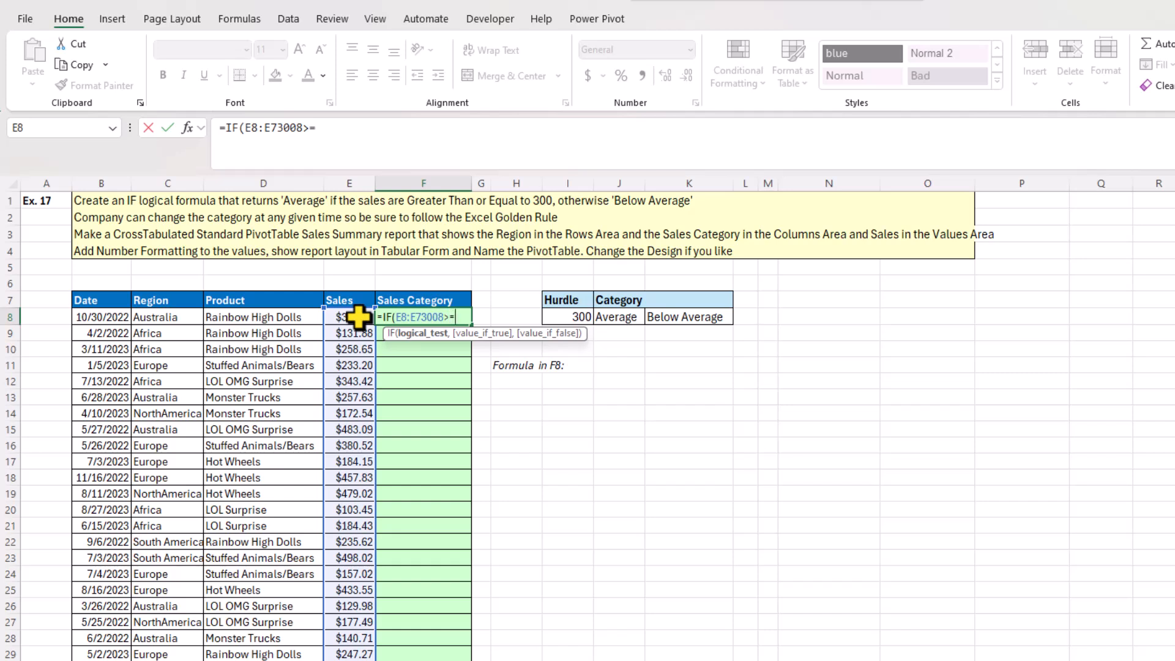
left_click(564, 318)
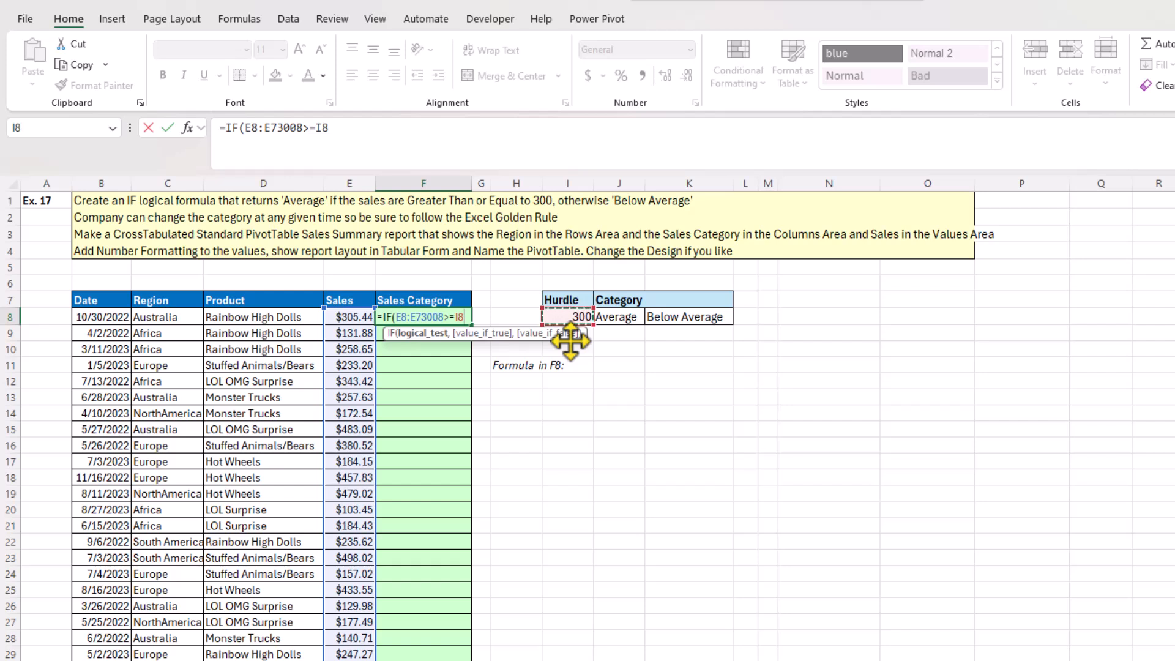
type(",")
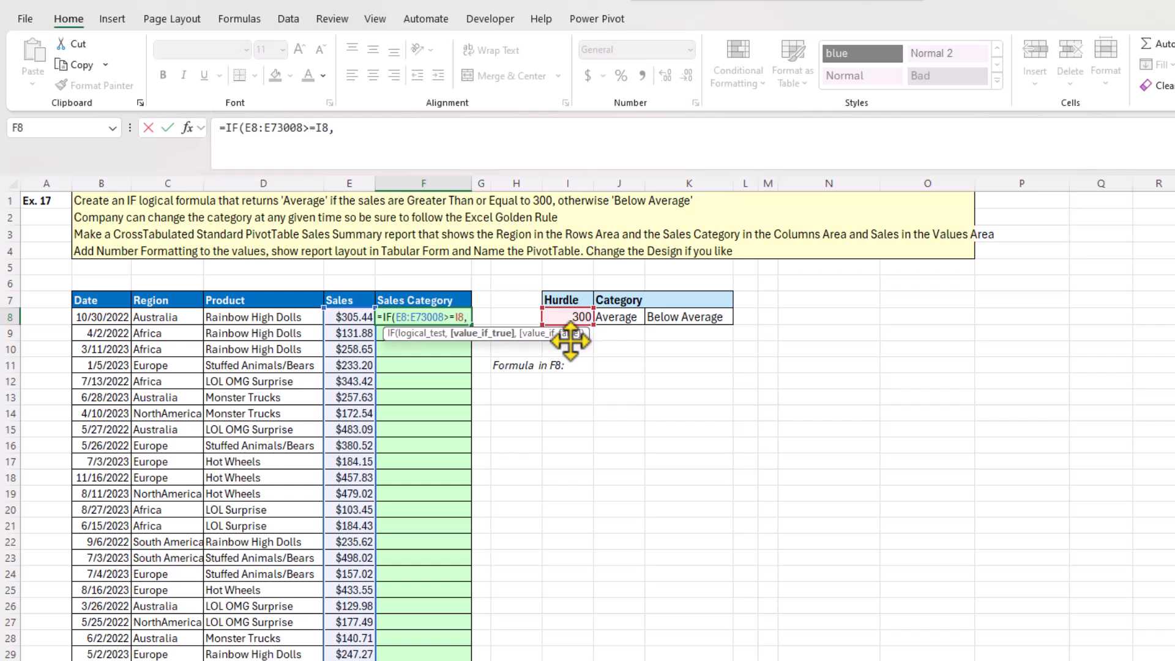
left_click(618, 319)
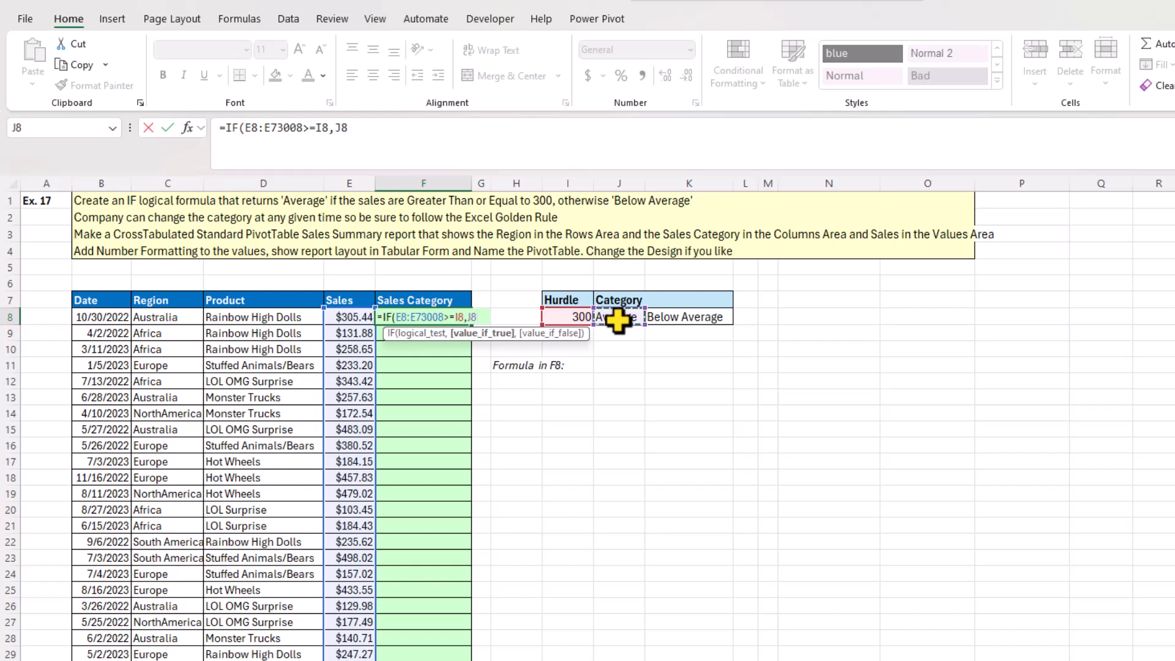
type(",")
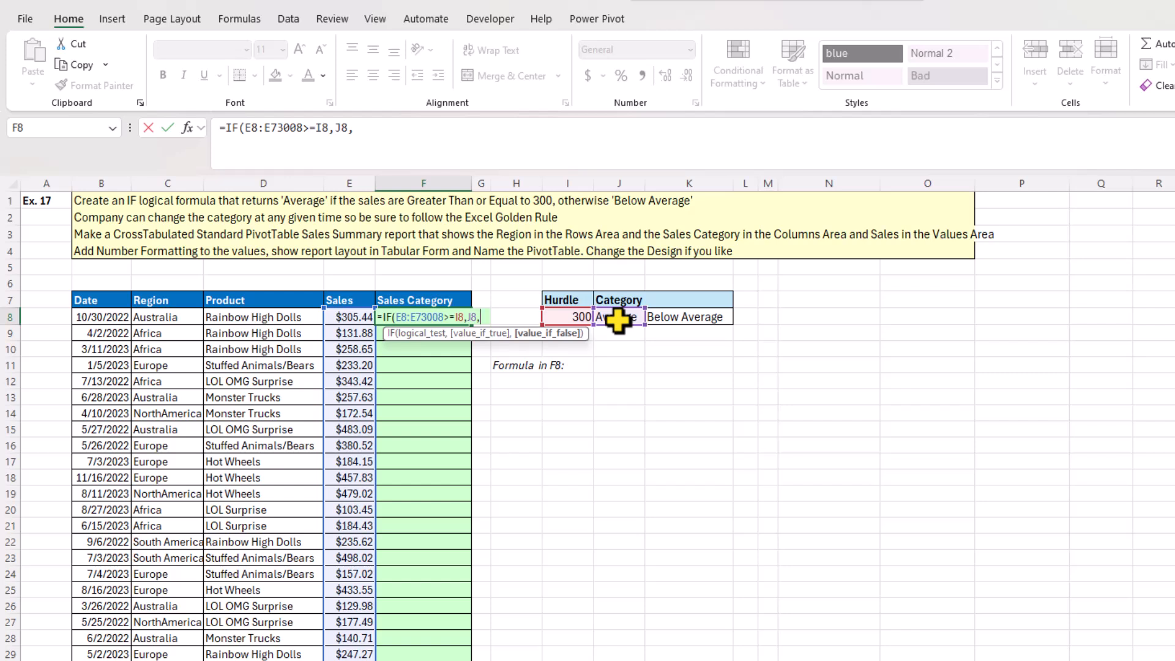
left_click(695, 319)
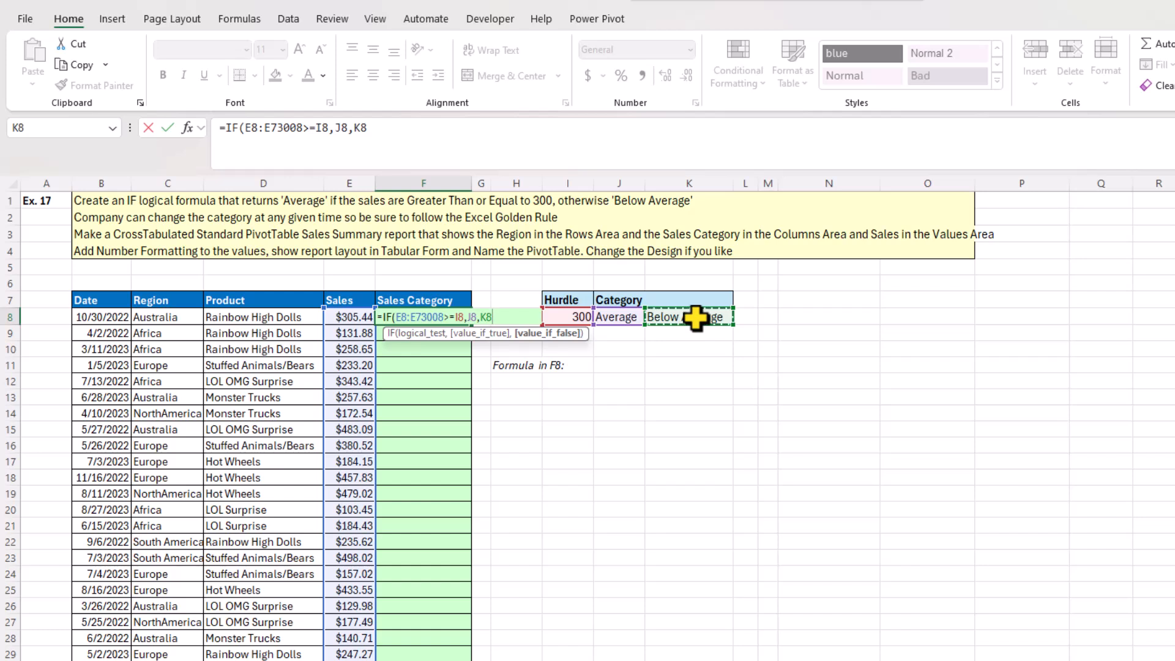
type(")")
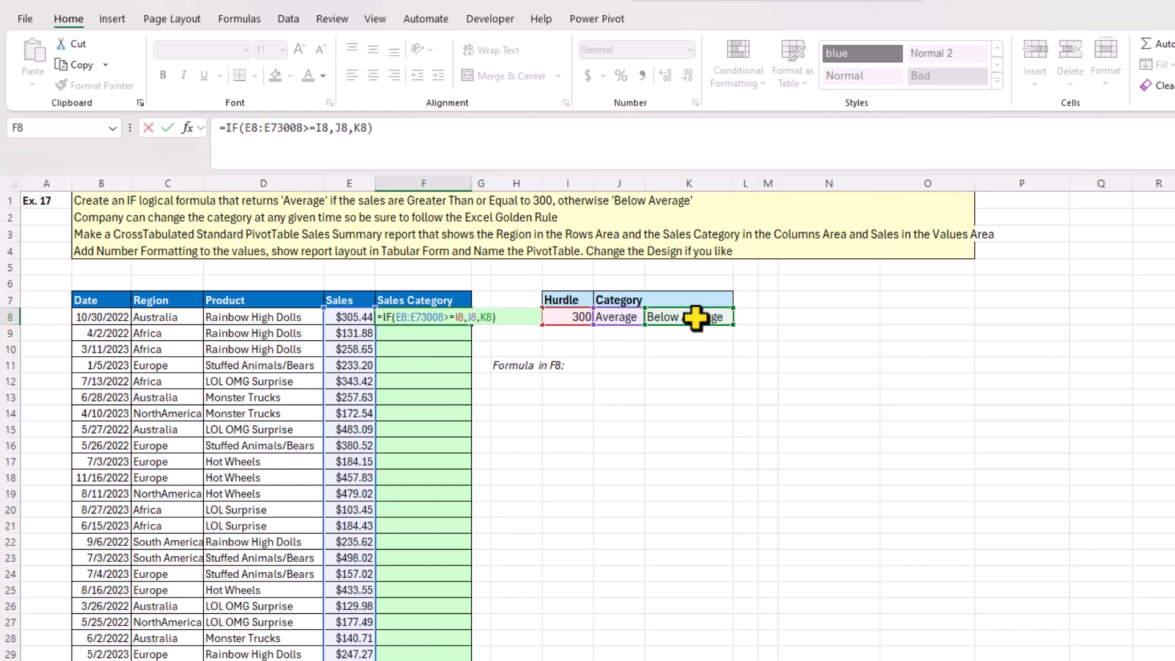
key("Return")
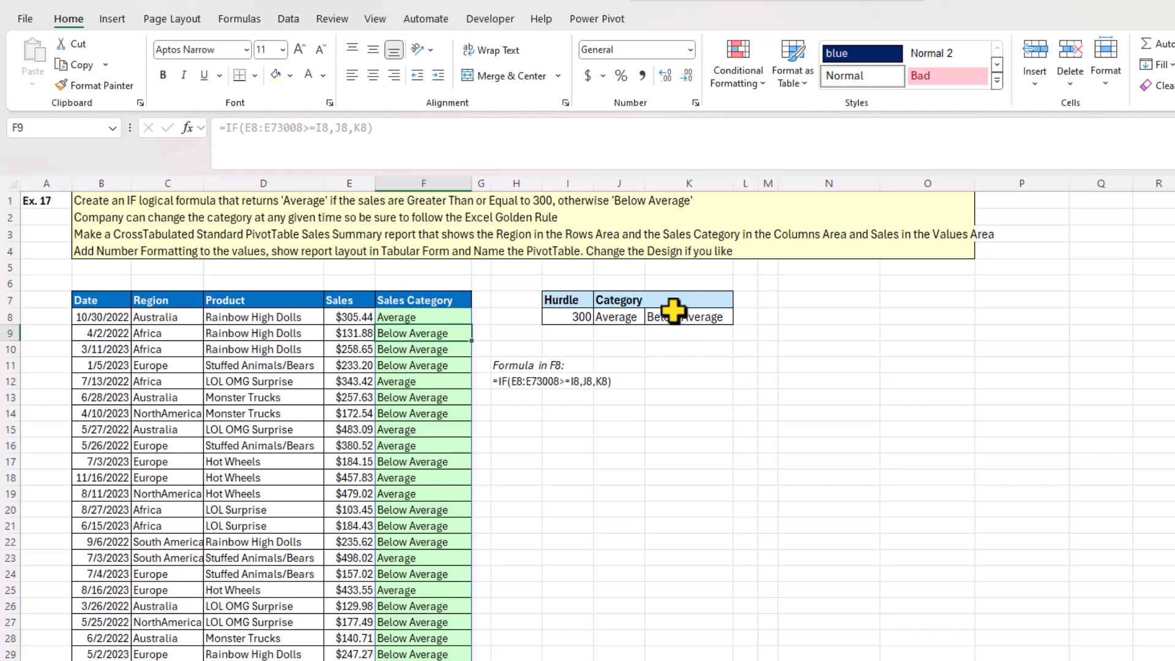
left_click(415, 317)
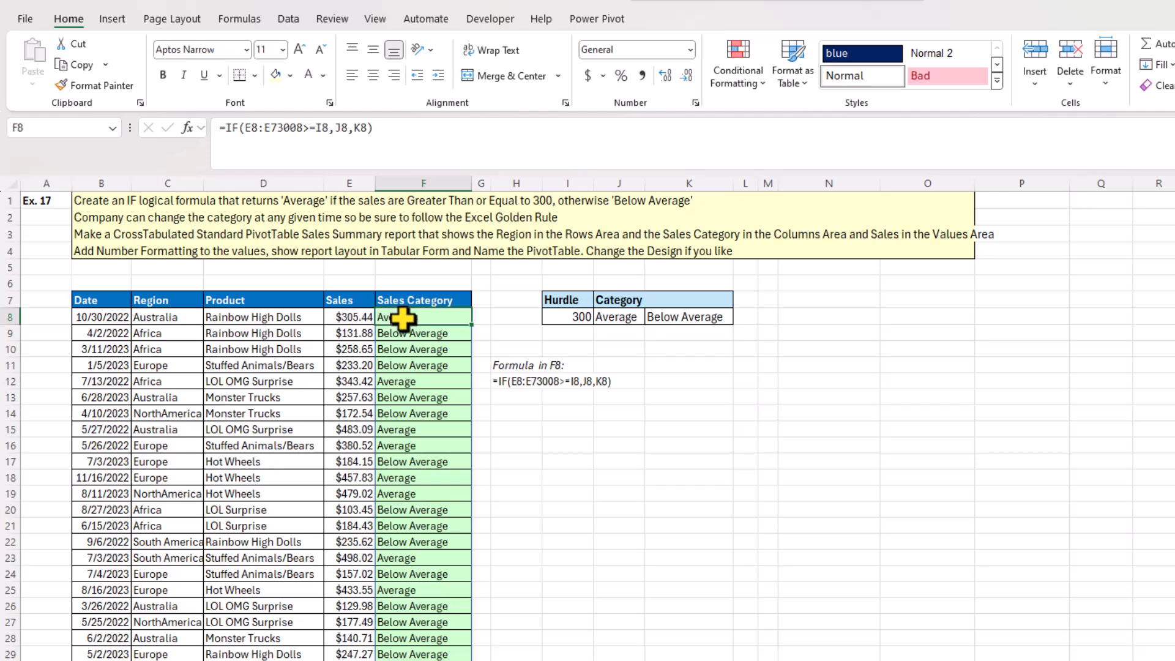
Step: Insert a PivotTable based on the Sales Category range B7:F73008, placed on the existing worksheet at cell N7
left_click(354, 332)
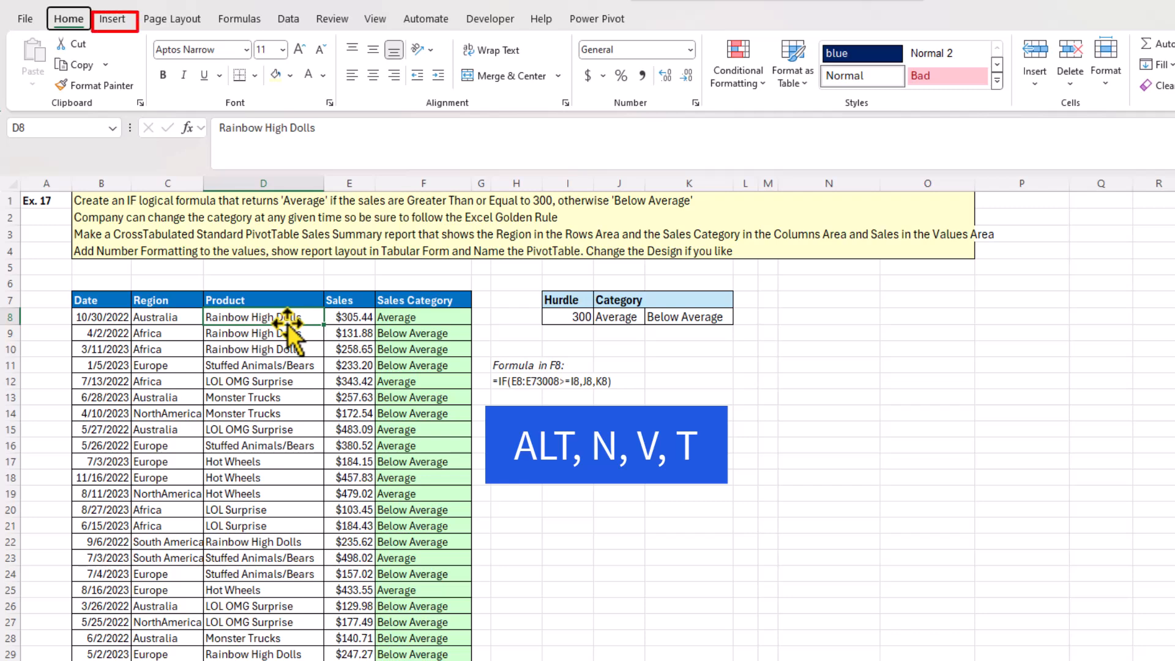
key("alt+n")
key("v")
key("t")
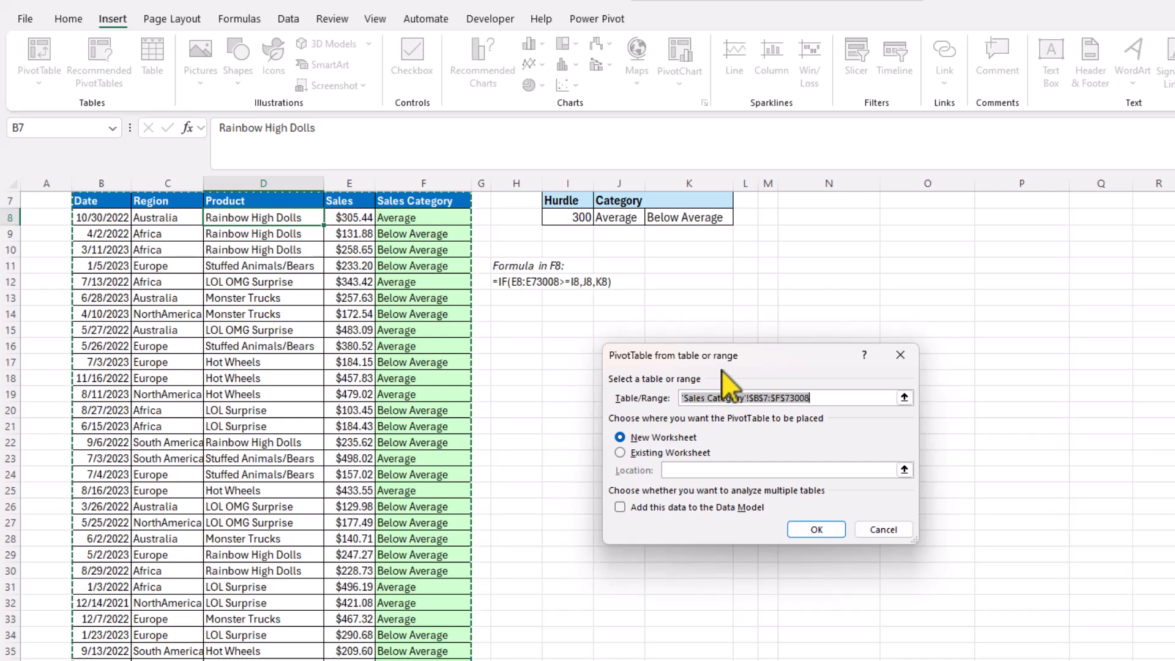
left_click_drag(744, 359, 402, 318)
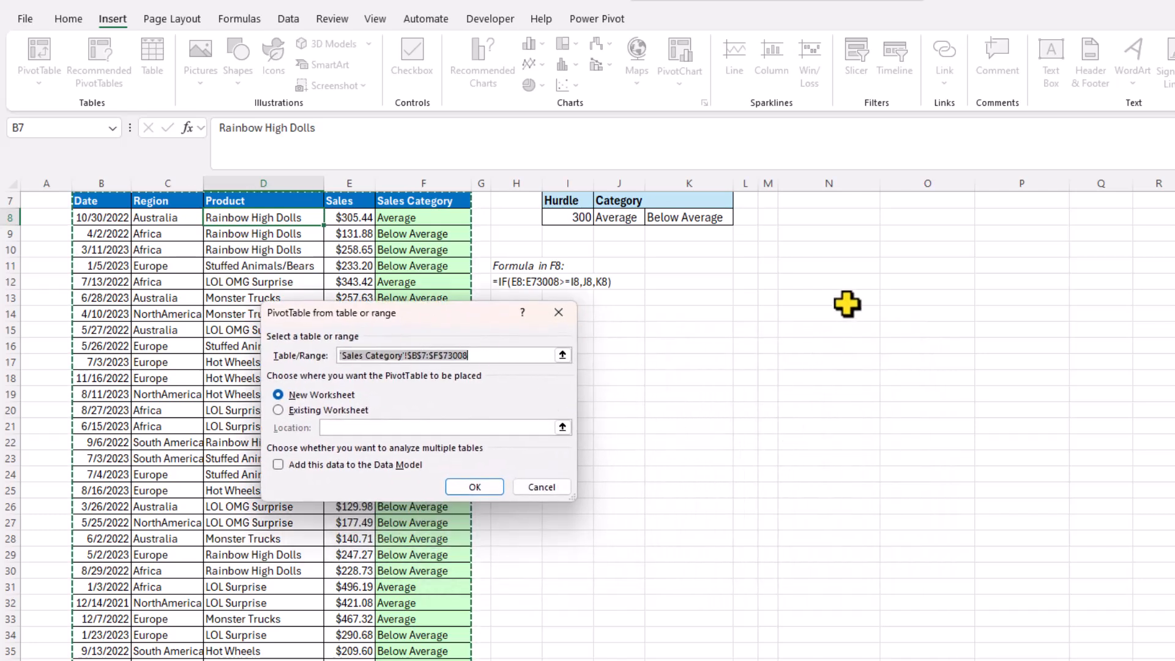
scroll(795, 269, "up", 2)
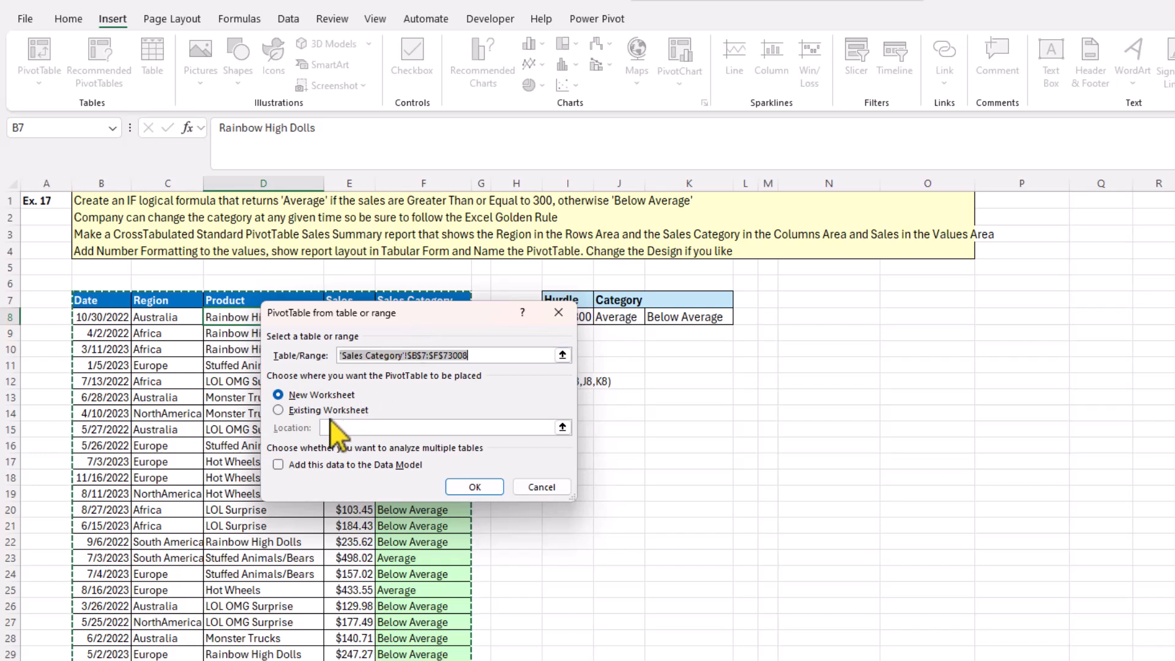
left_click(278, 410)
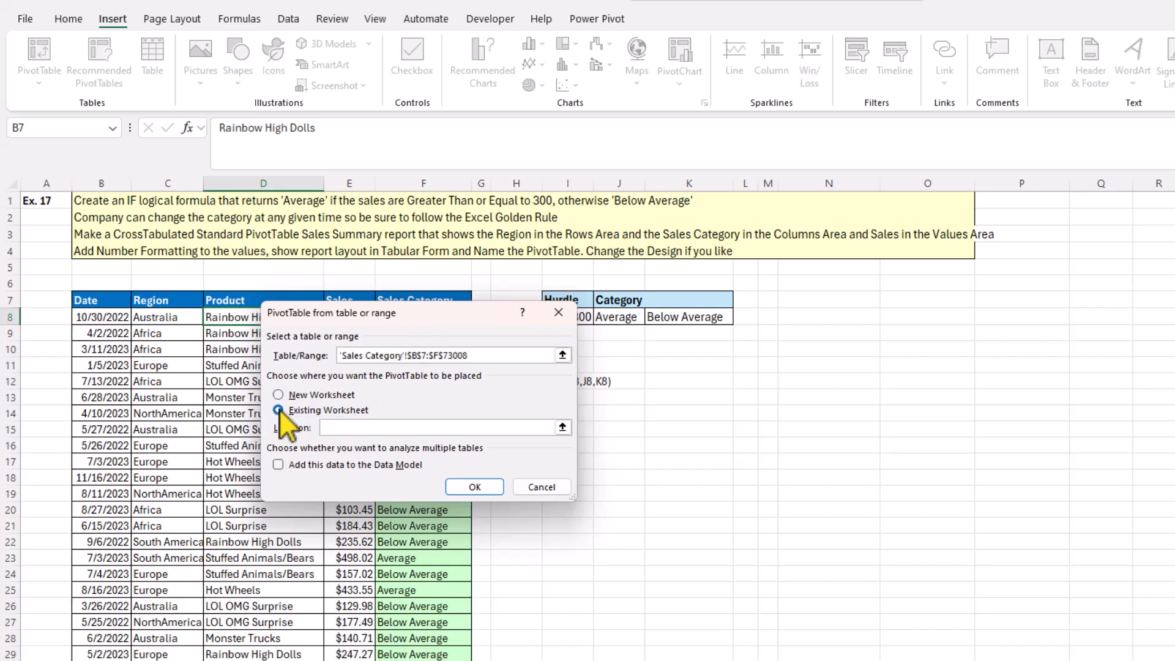
left_click(338, 428)
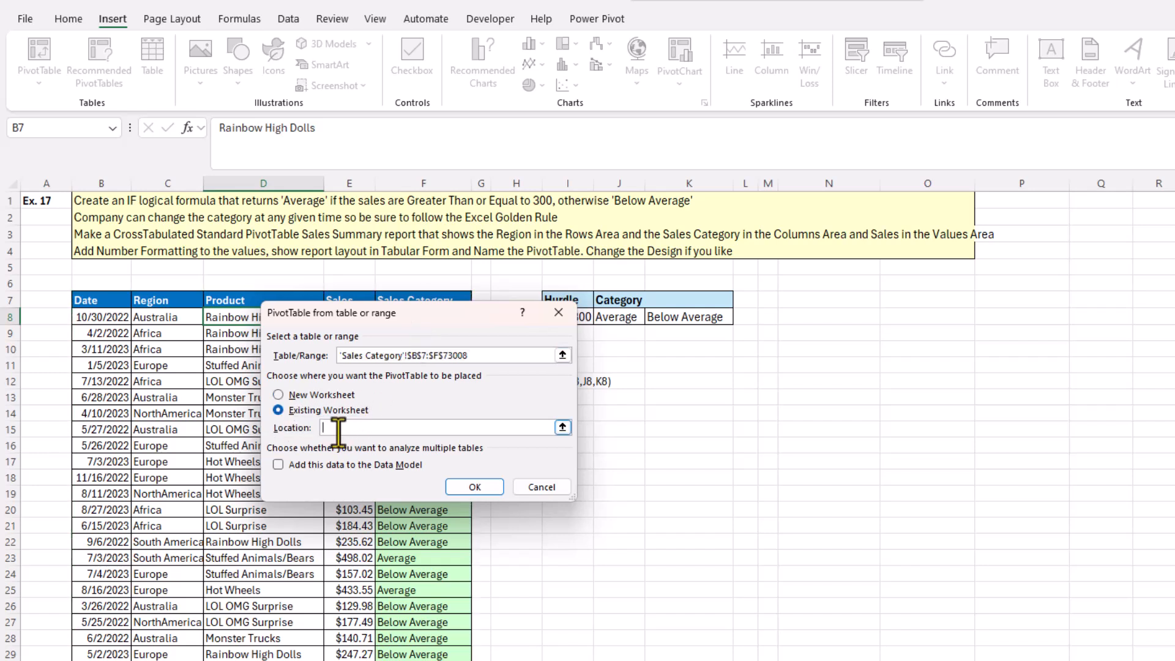
left_click(820, 300)
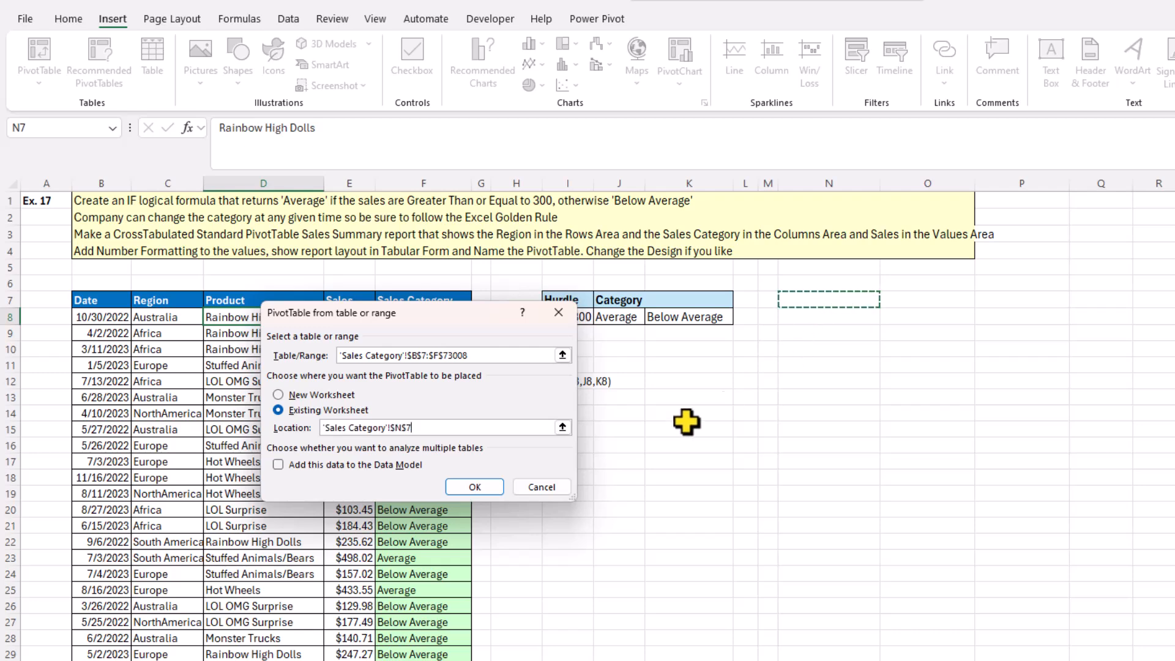
left_click(475, 486)
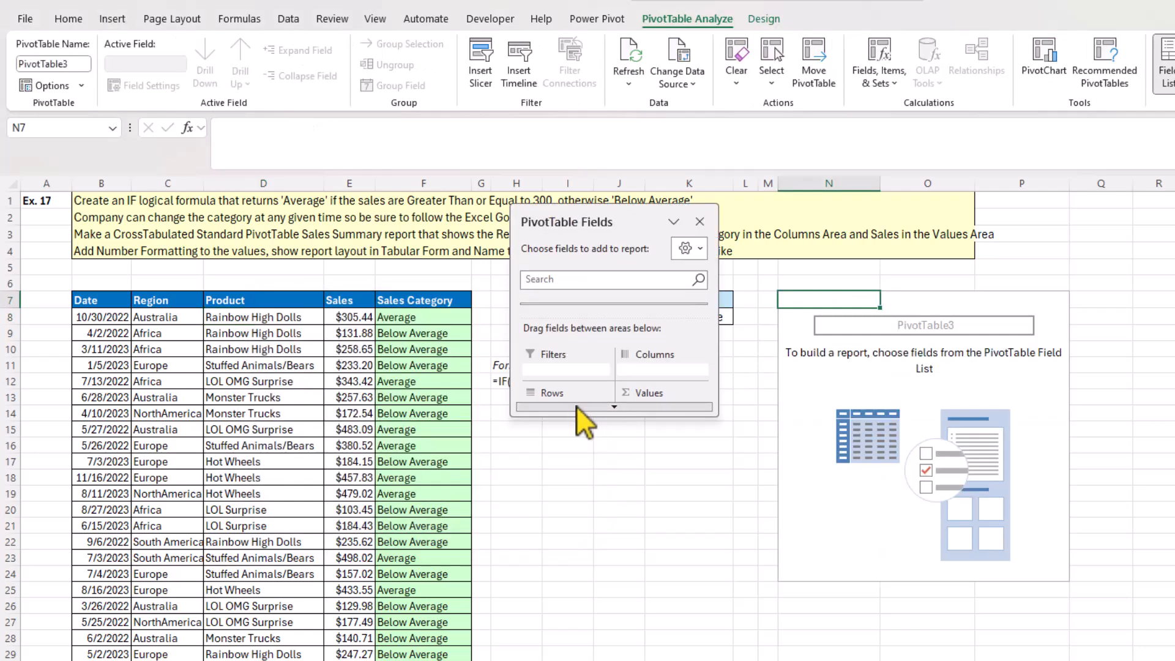
Step: Build the cross-tab with Region in the Rows area, Sales Category in Columns, and Sales in Values
left_click_drag(586, 415, 591, 660)
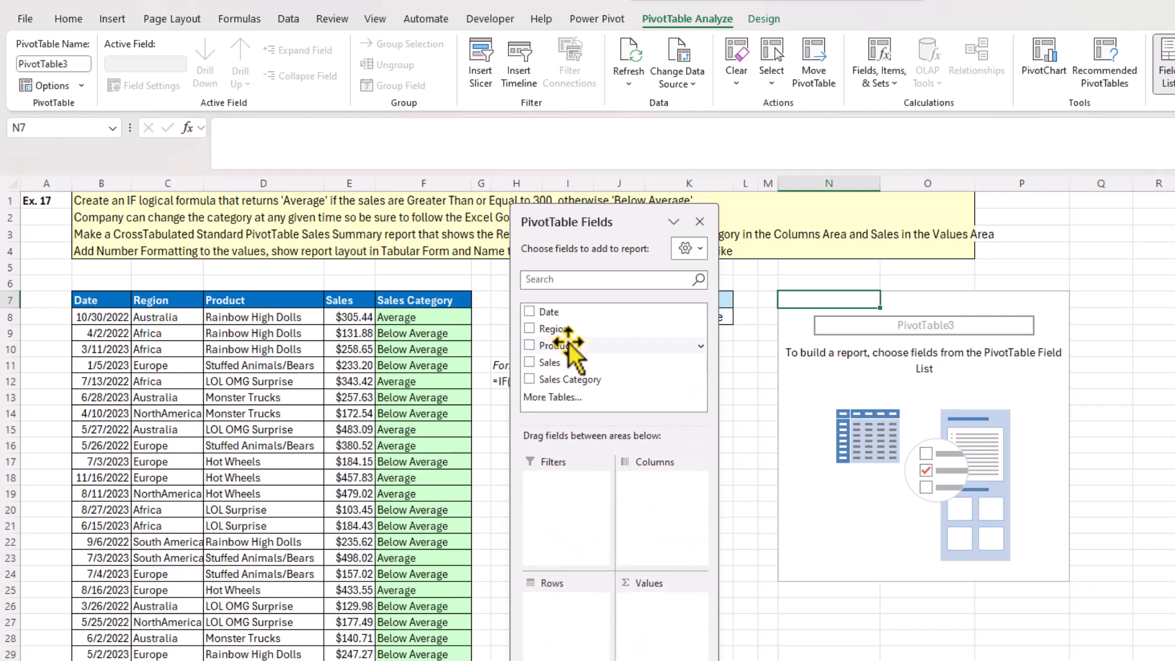
left_click_drag(560, 330, 554, 624)
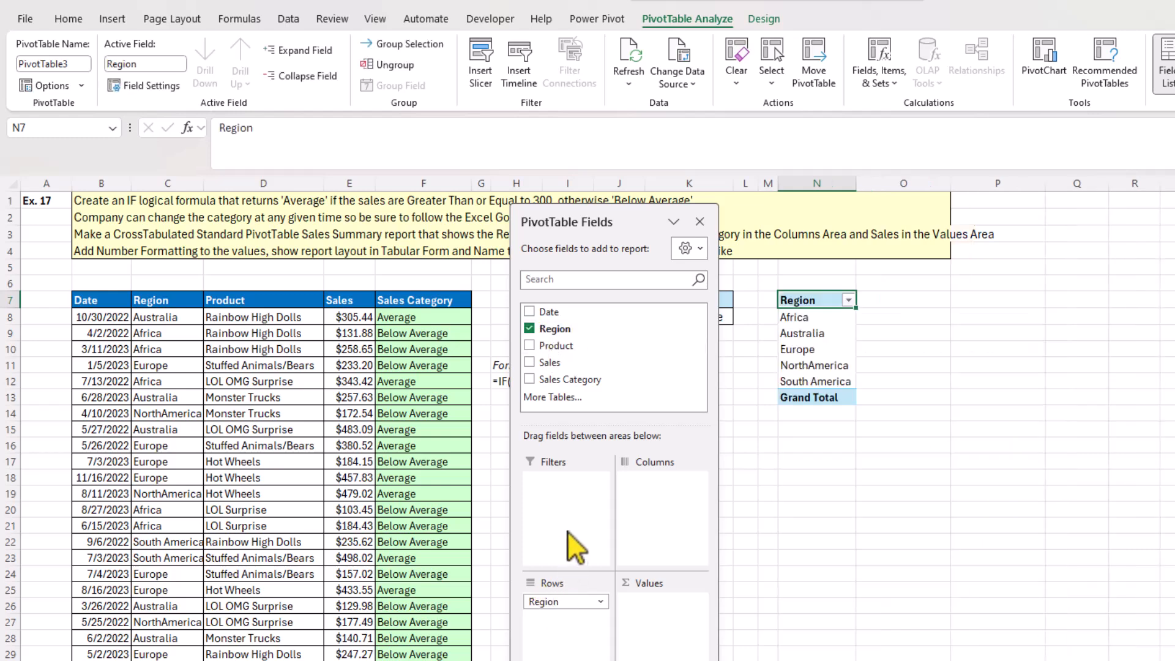
left_click_drag(538, 380, 664, 492)
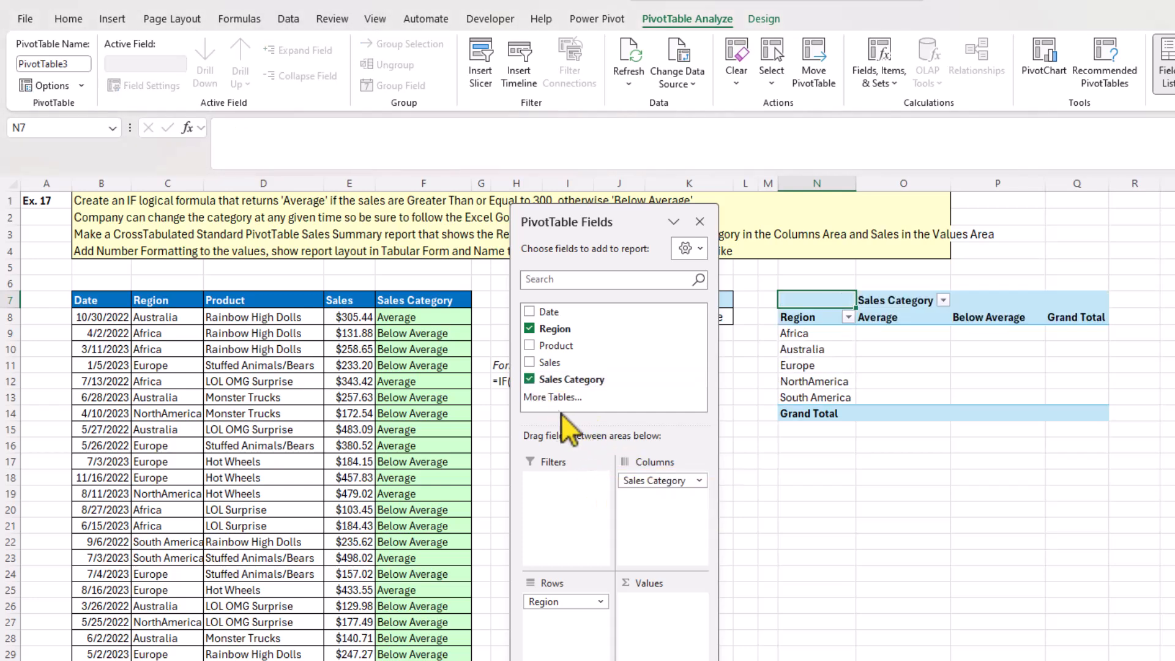
left_click_drag(543, 363, 649, 604)
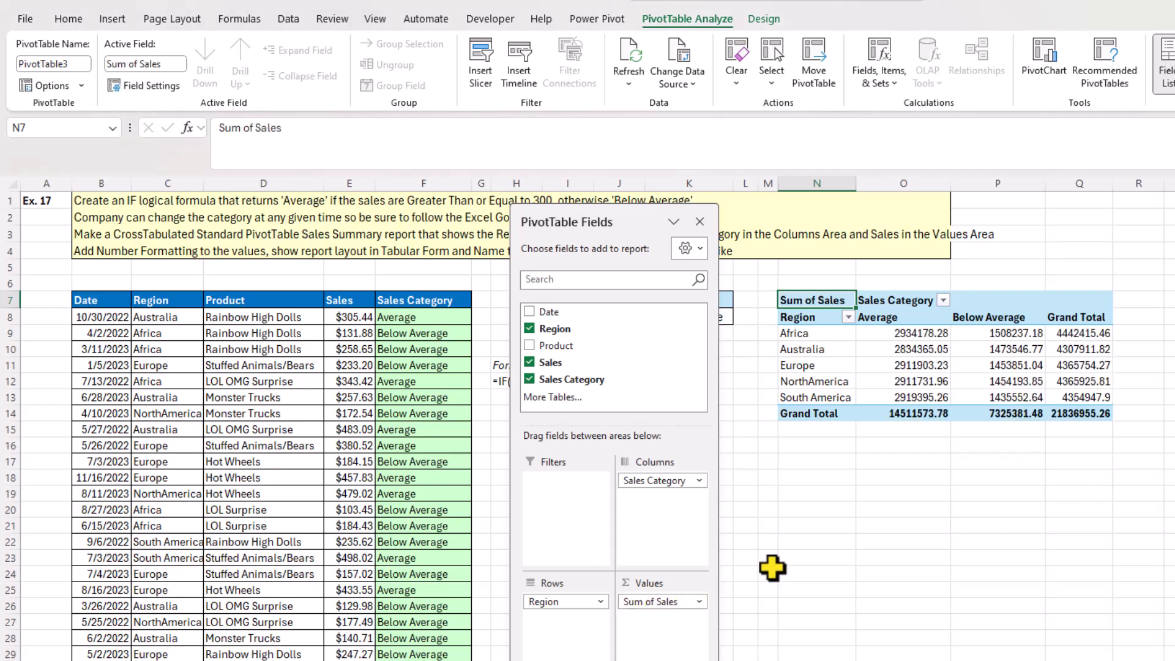
Step: Format the PivotTable's Sales values with the Number format, 0 decimal places and a thousands separator
mouse_move(942, 413)
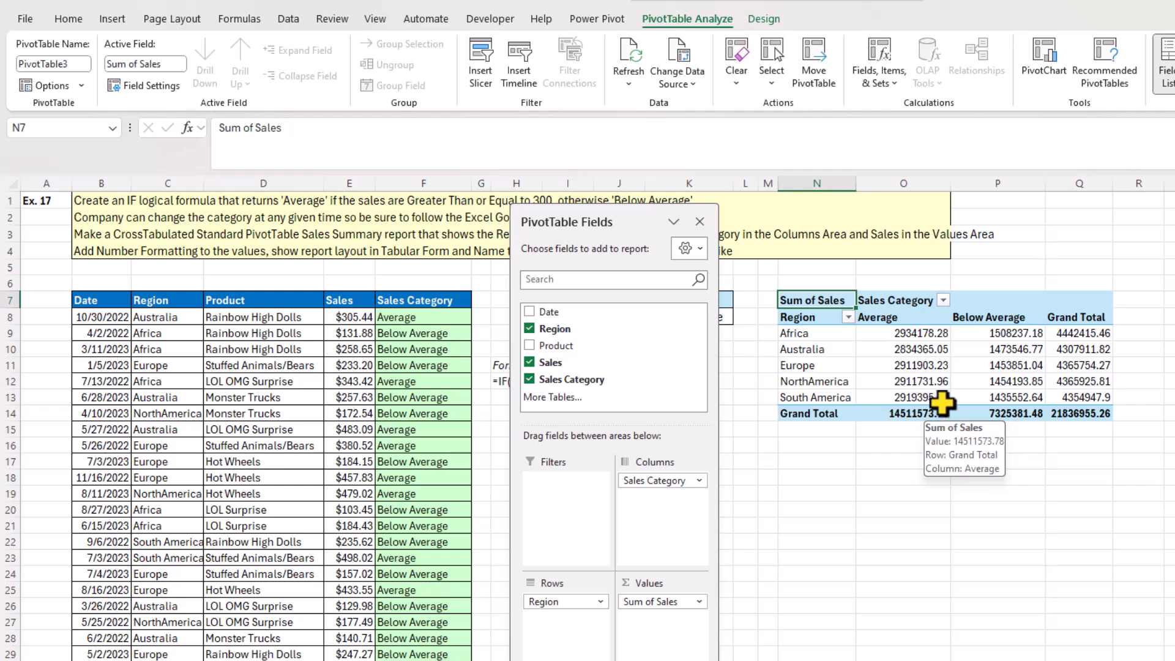
mouse_move(900, 335)
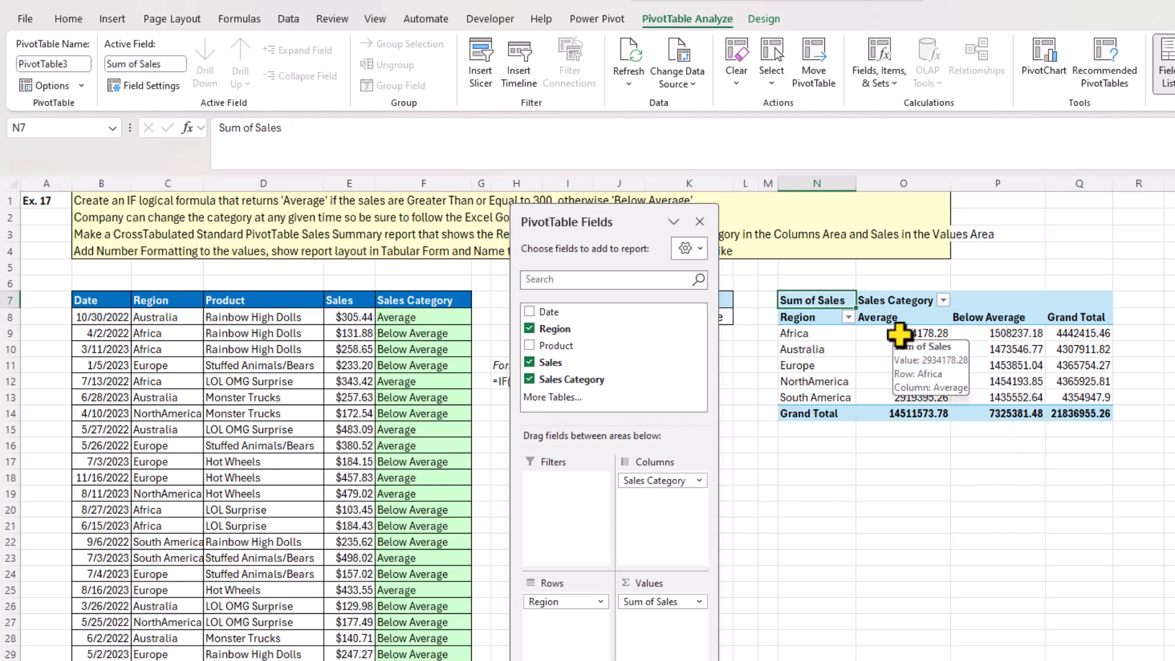
left_click(899, 334)
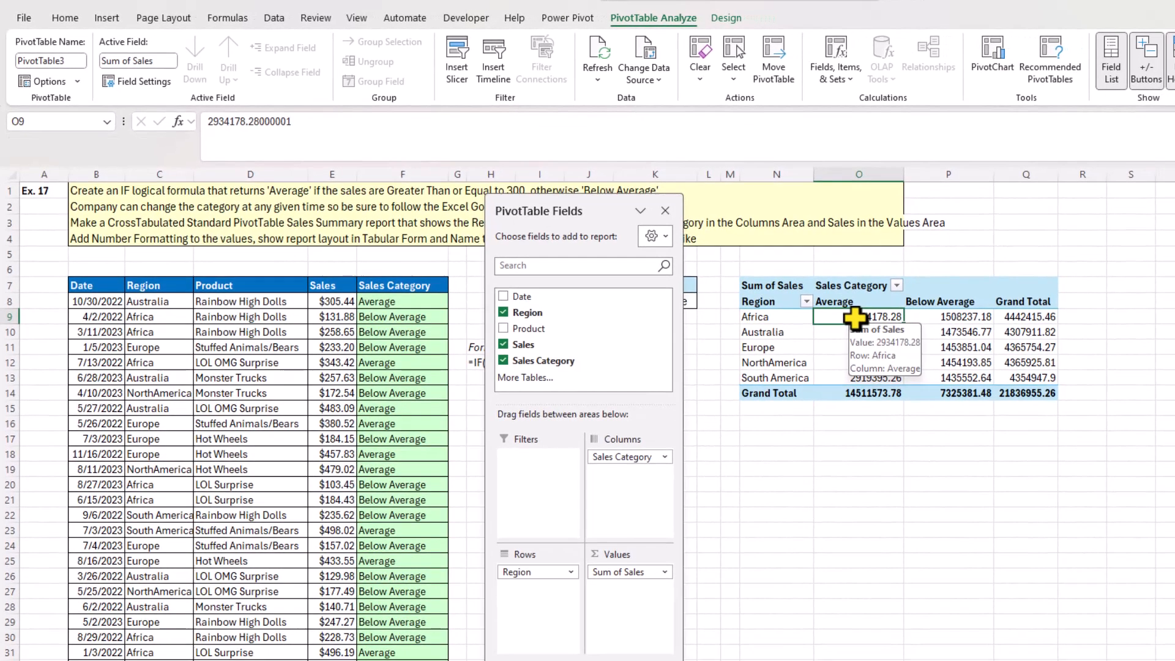
right_click(855, 317)
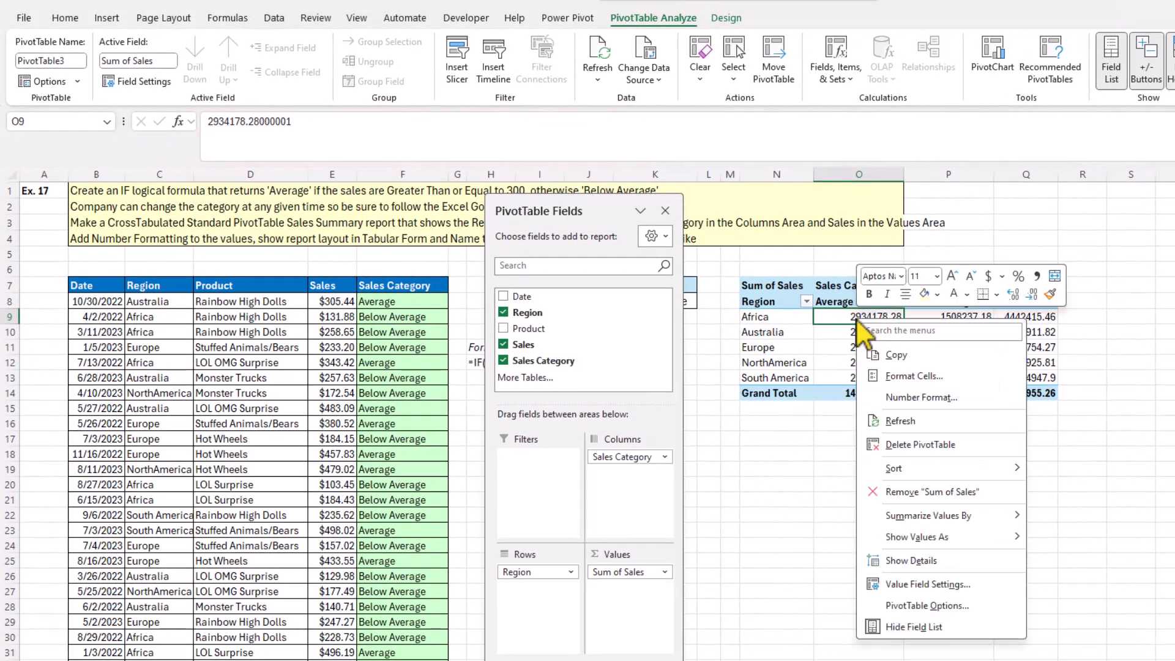
left_click(903, 399)
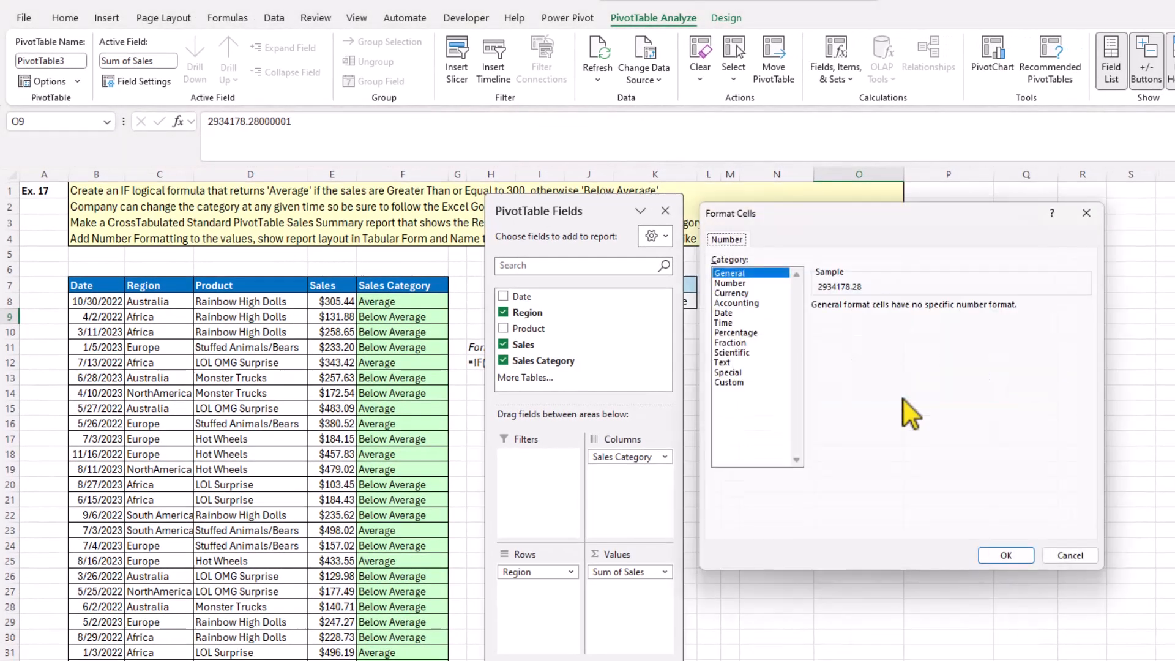
left_click(738, 283)
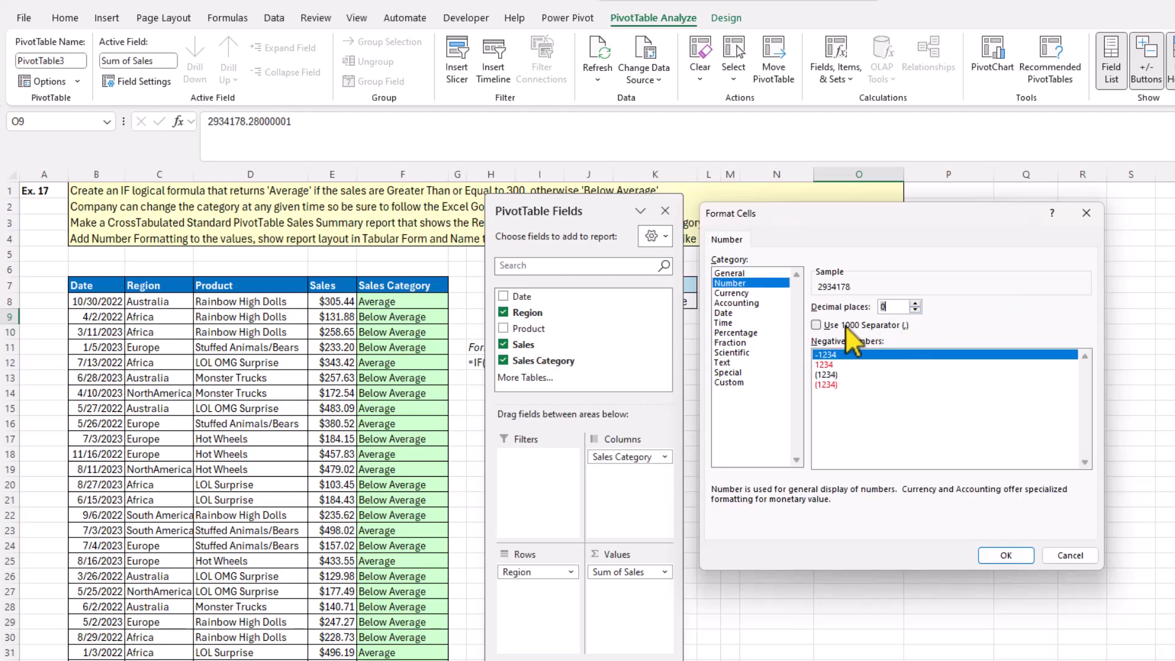
left_click(817, 325)
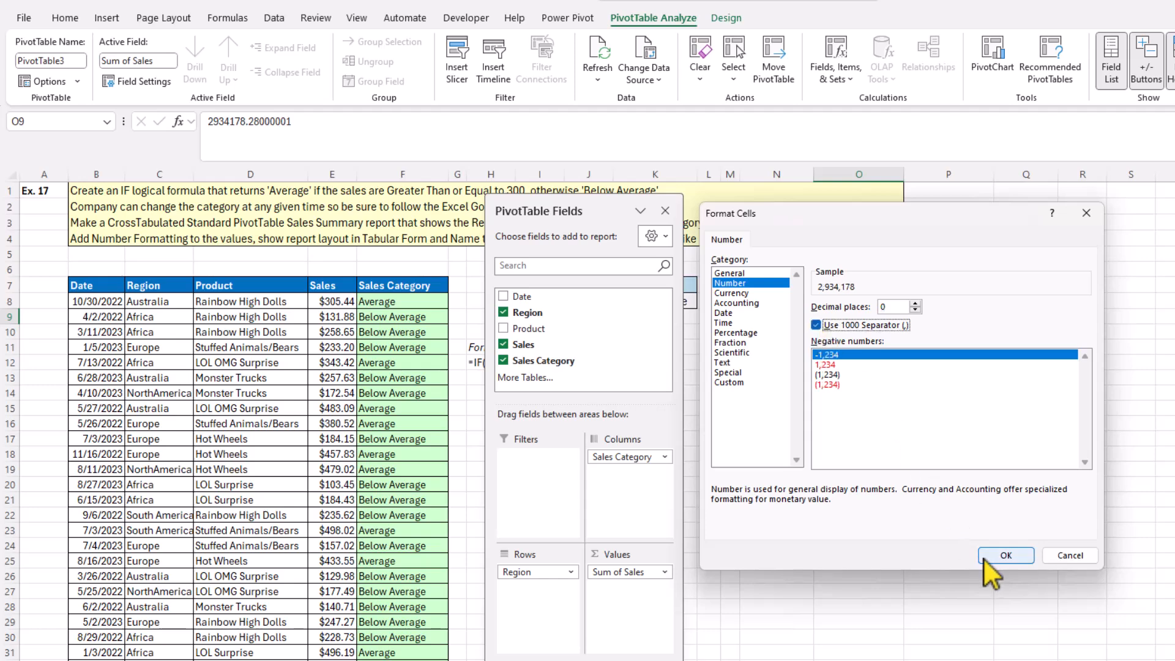
left_click(1003, 555)
left_click(1001, 556)
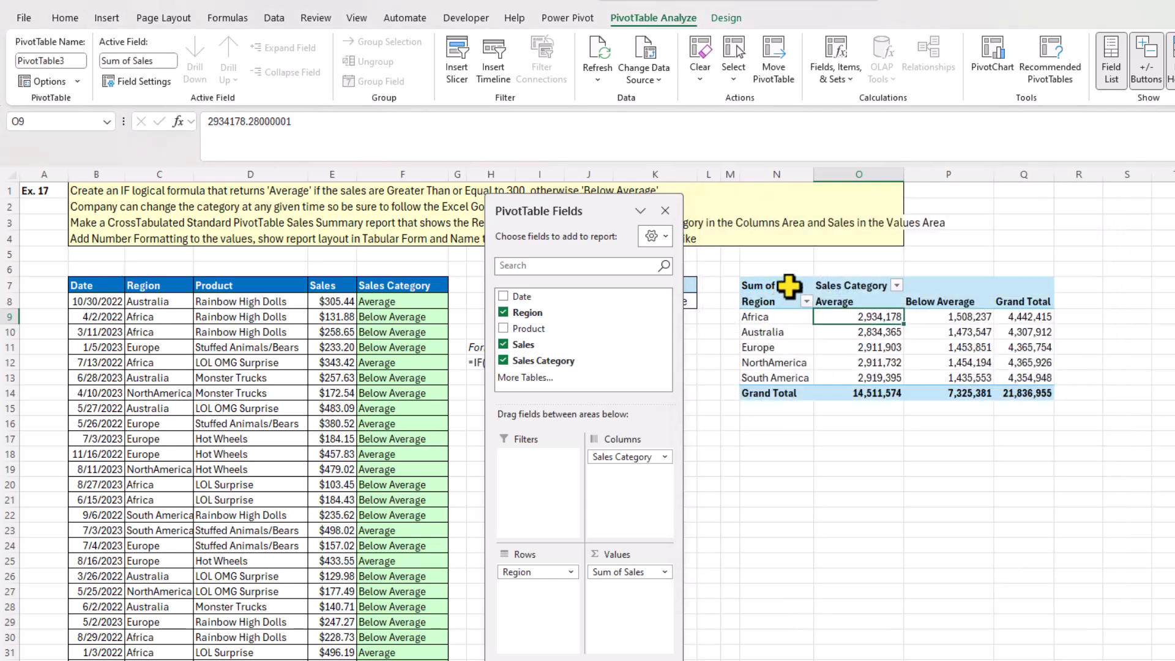
left_click(788, 286)
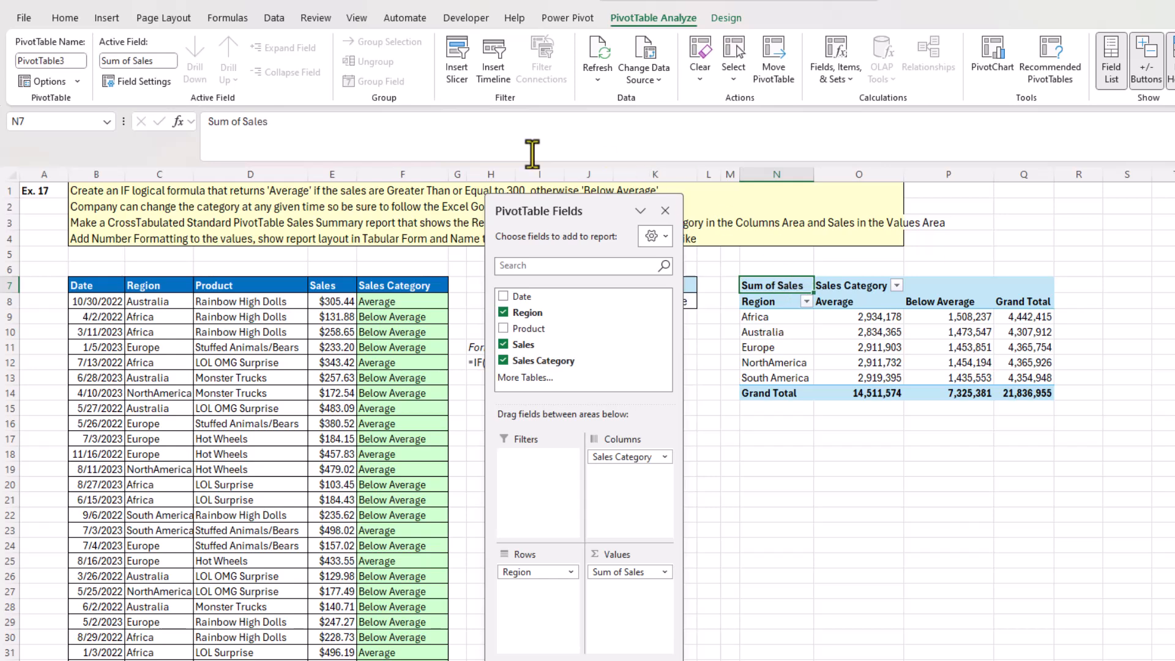
left_click(281, 124)
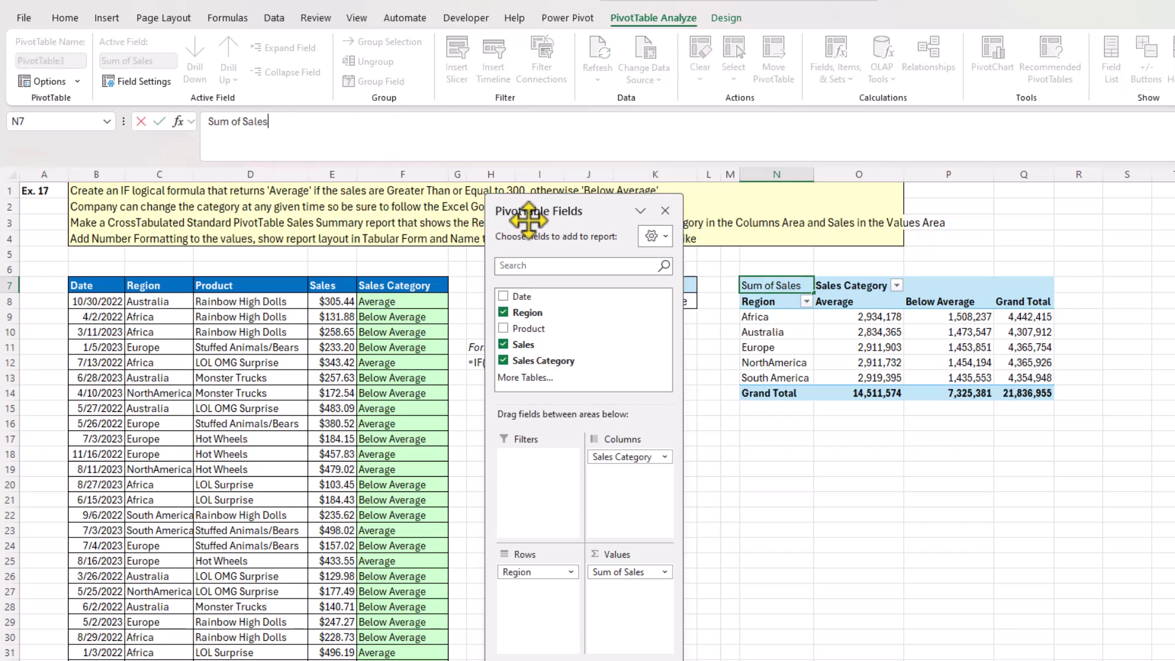
left_click(782, 304)
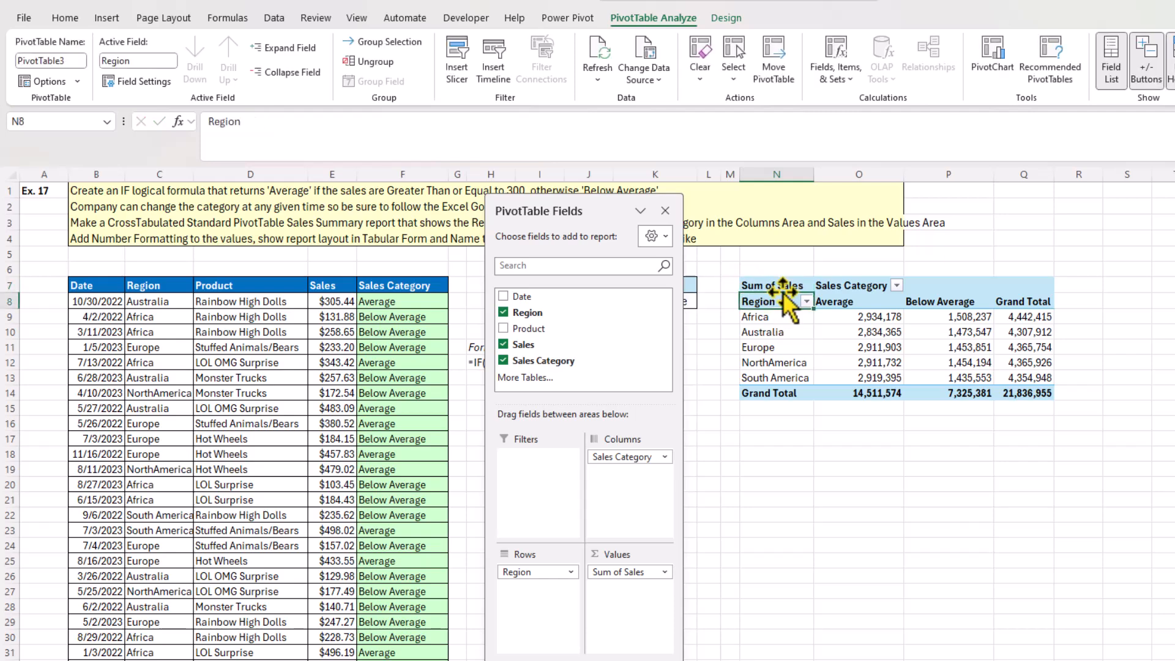
Step: Rename the PivotTable's values header in N7 to Sum of Sales ($) and widen column N to fit it
double_click(782, 285)
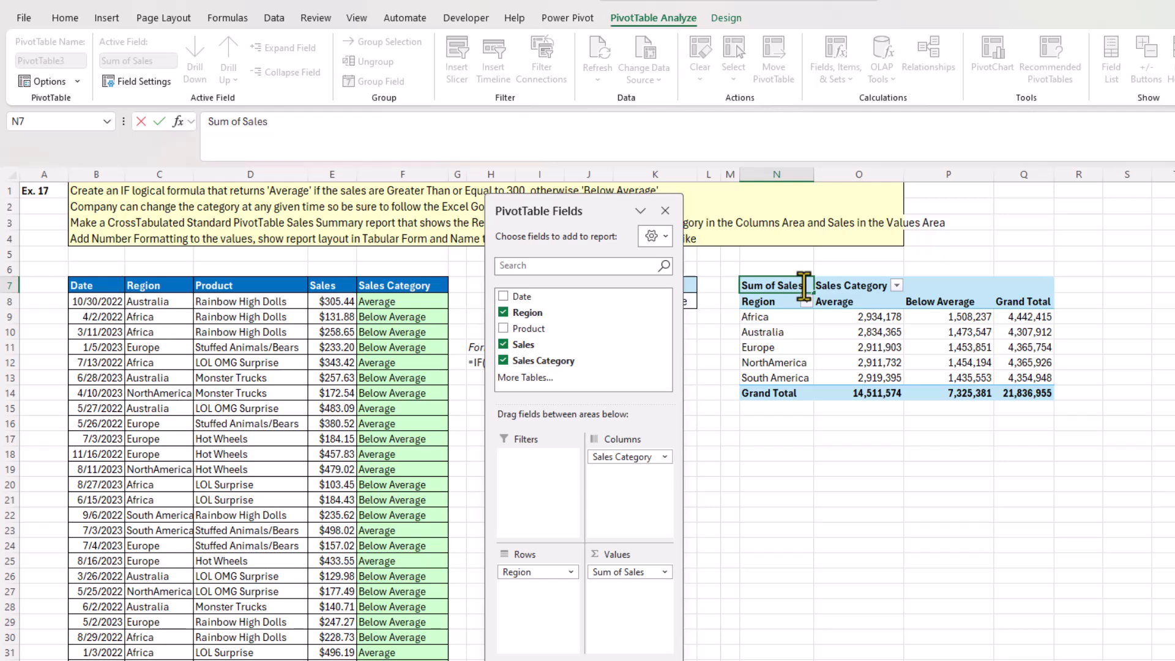
type("($")
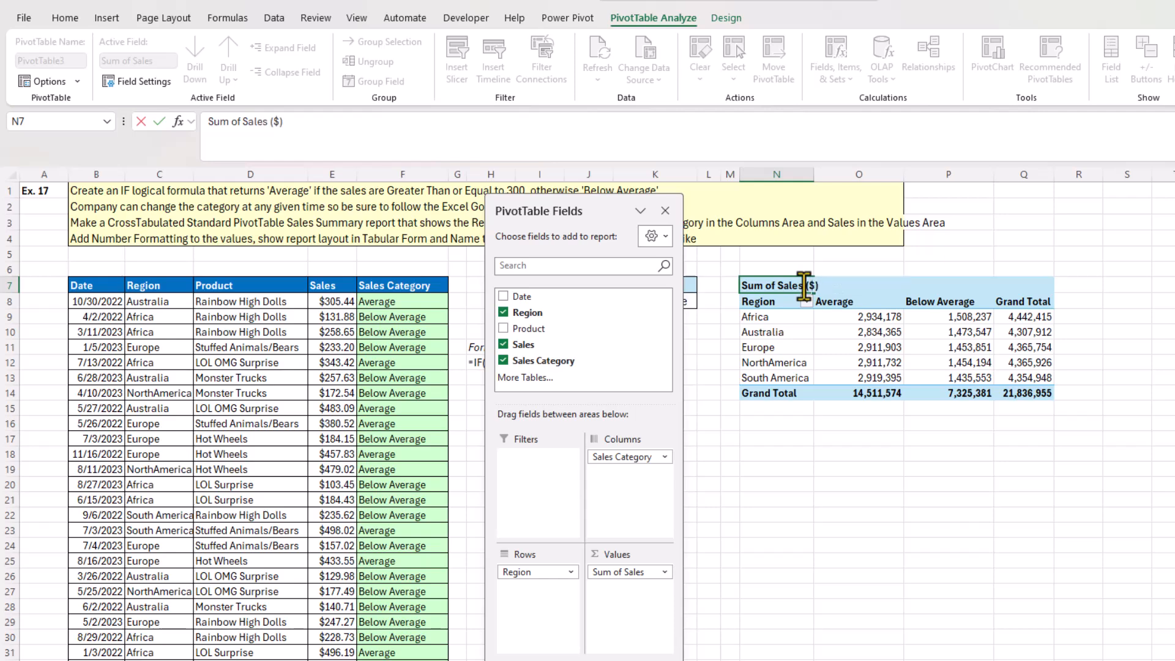
type(")")
key("Return")
left_click_drag(815, 176, 832, 178)
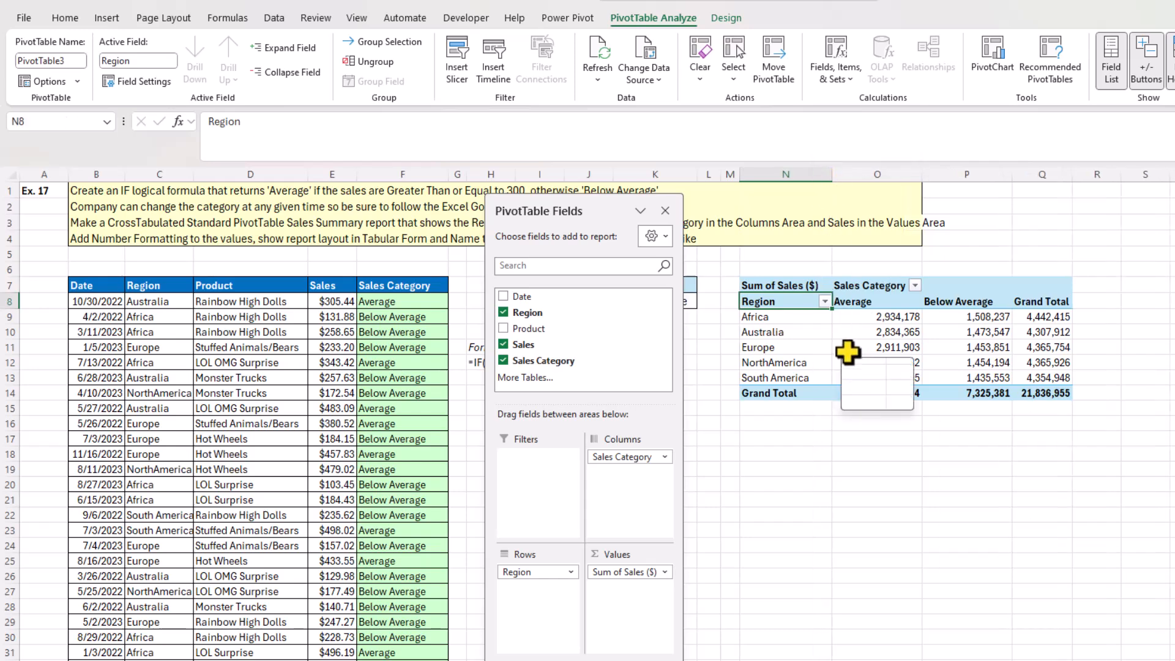
Step: Name the PivotTable RegionSales
mouse_move(858, 335)
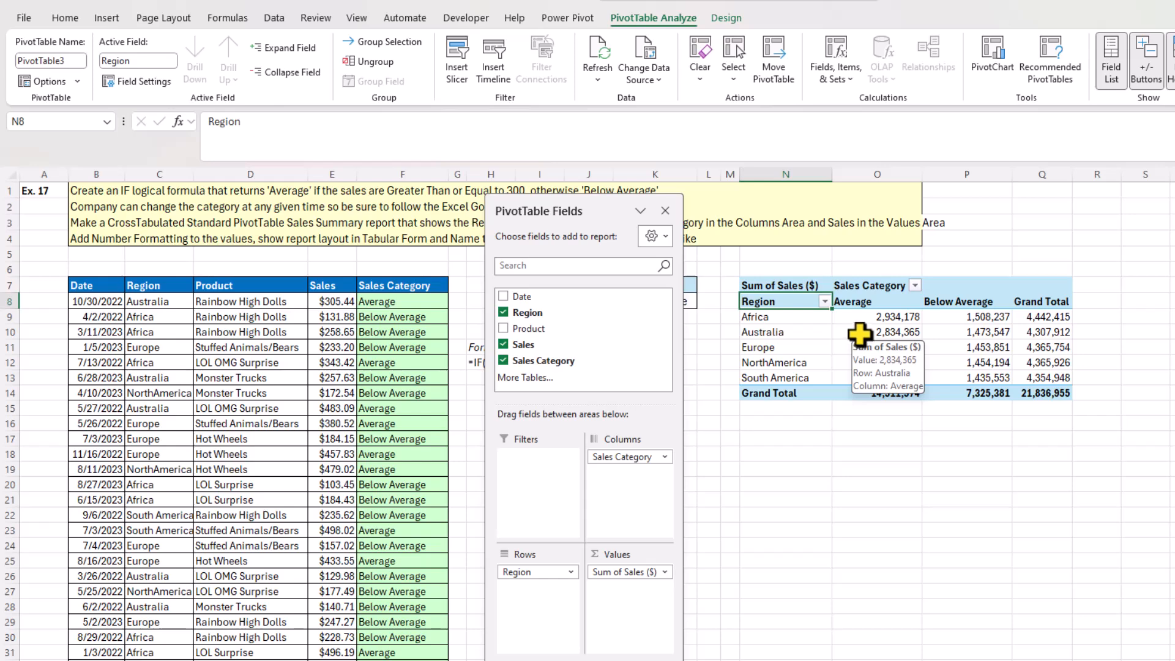
left_click(886, 317)
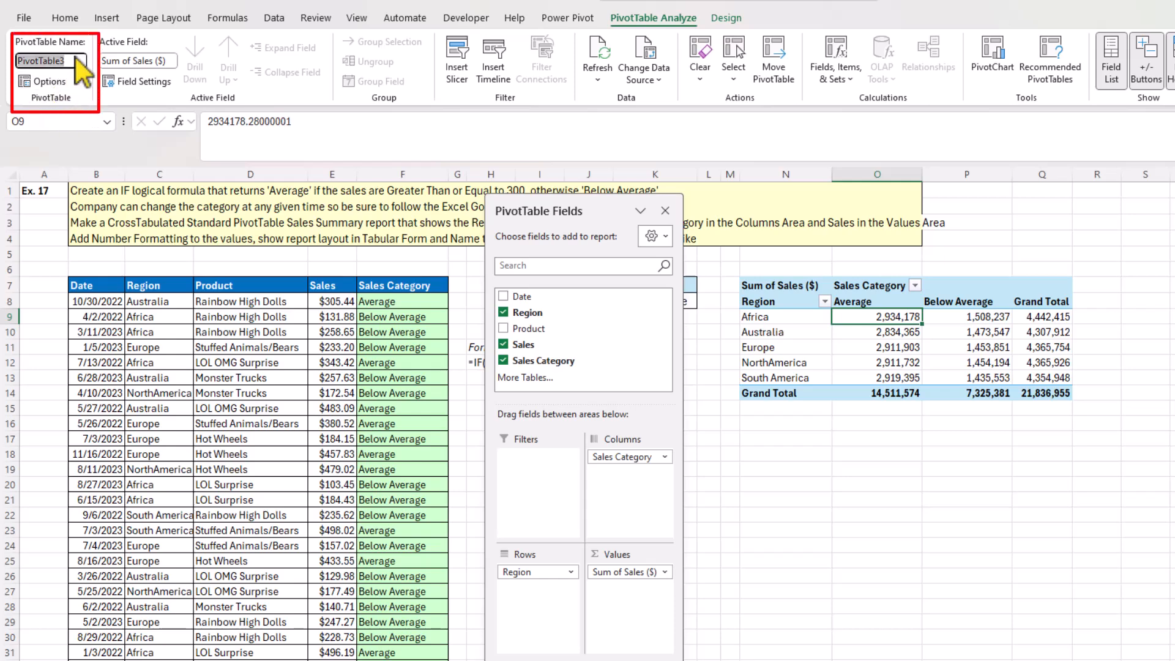
type("RegionSales")
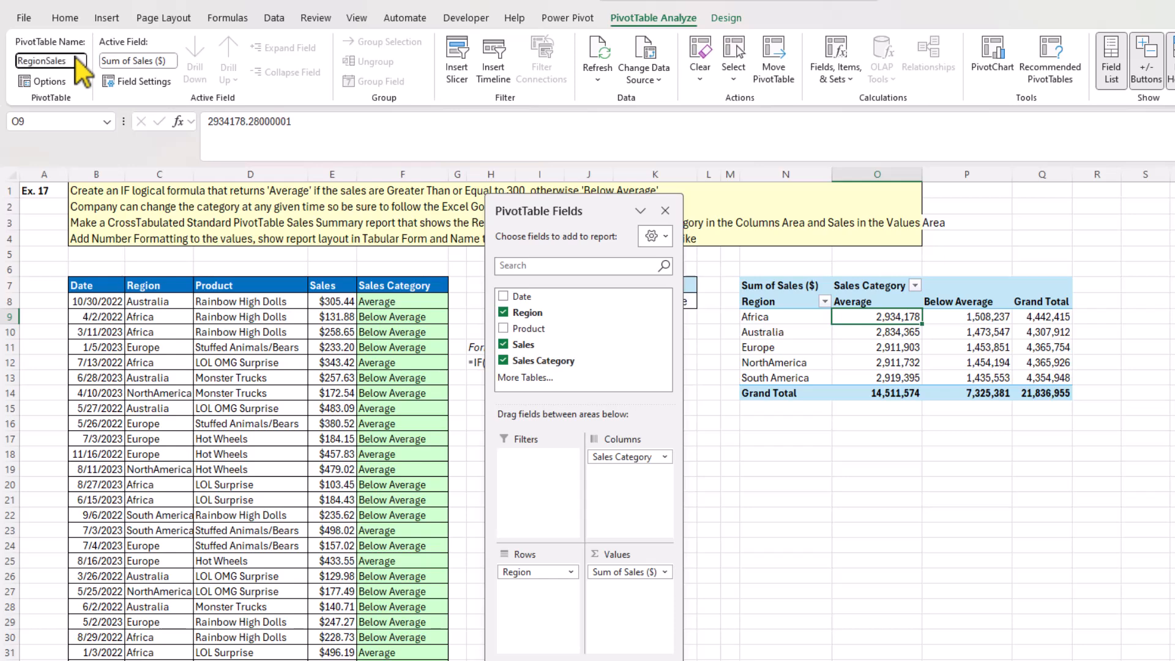
key("Return")
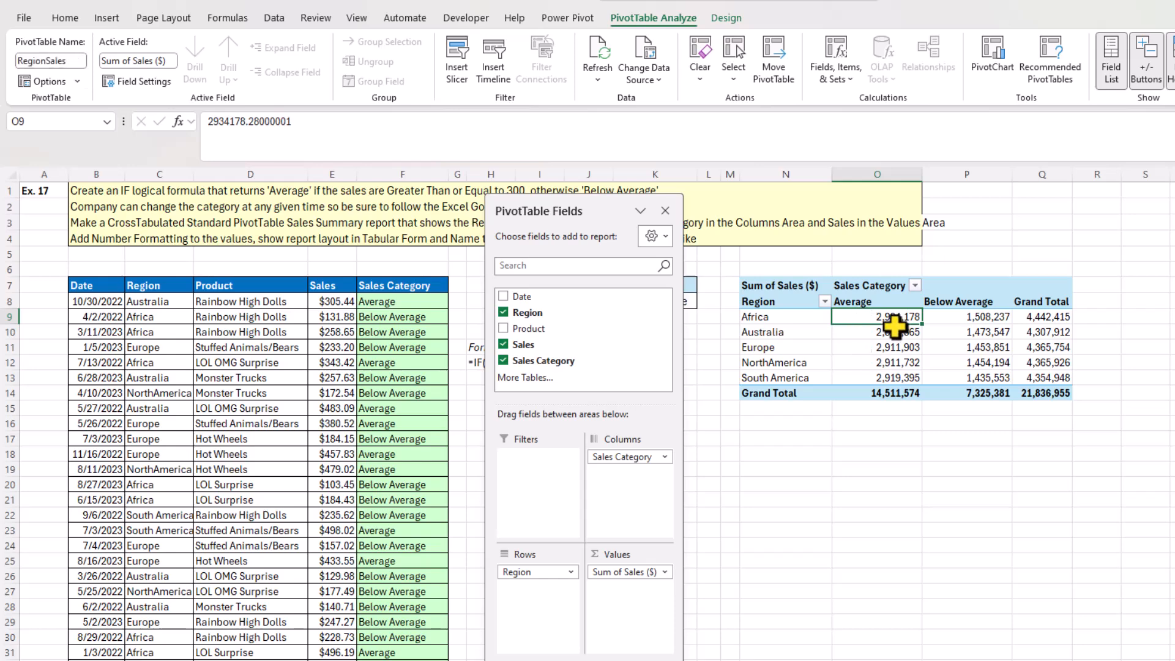
Step: Set the PivotTable's report layout to Tabular Form
mouse_move(863, 315)
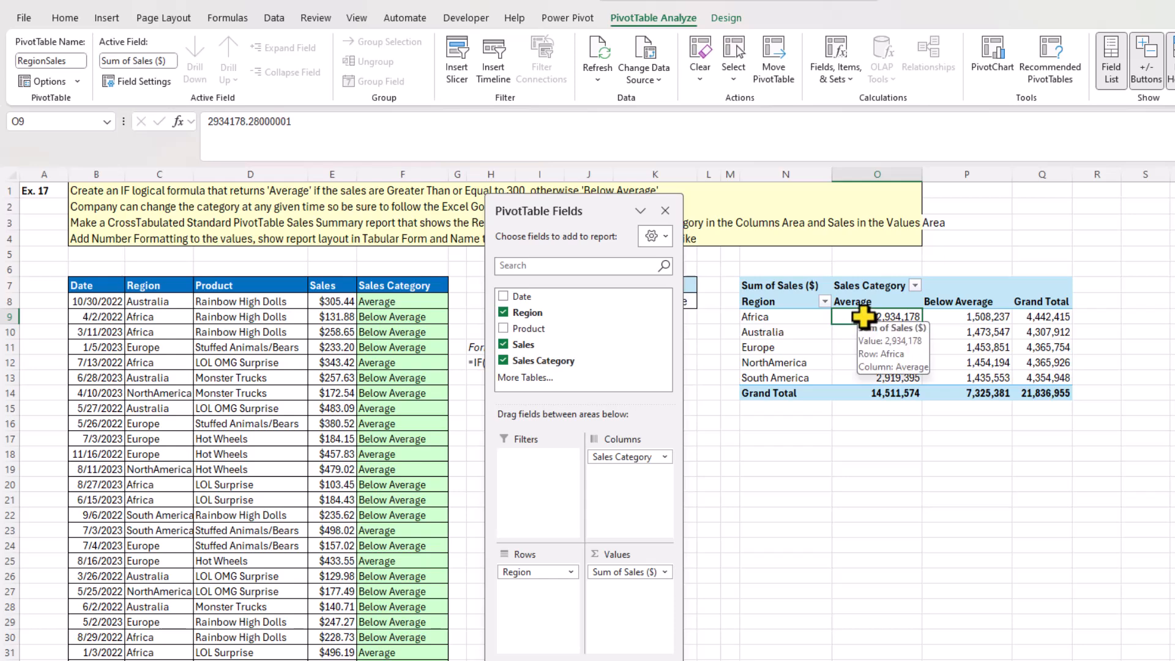
left_click(727, 18)
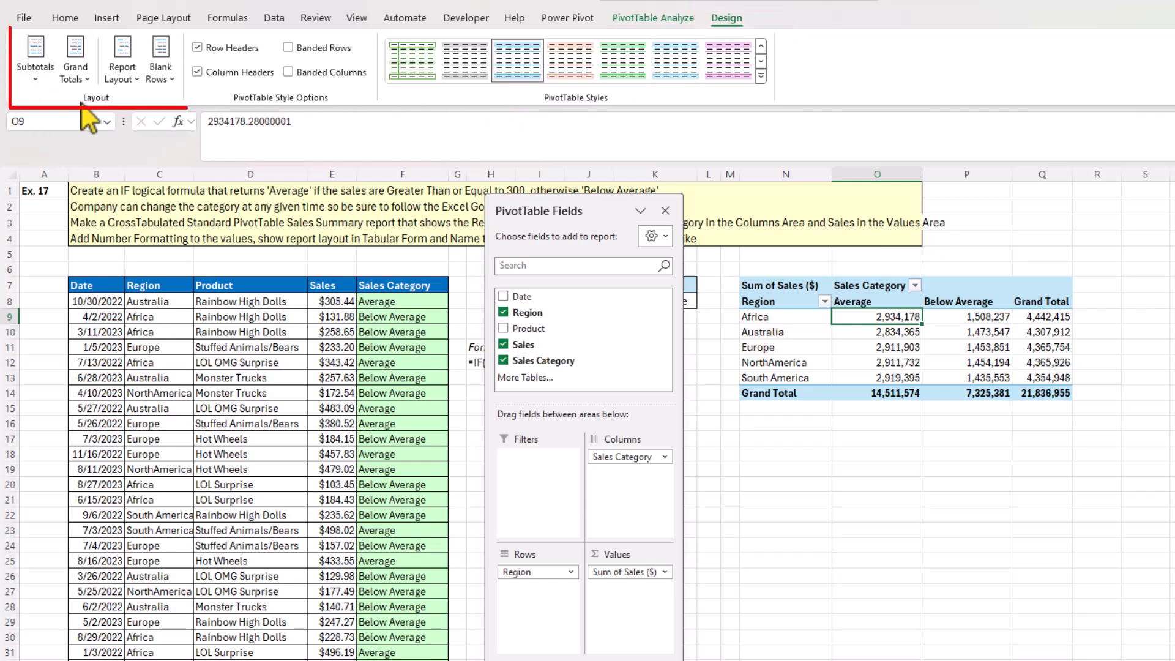
left_click(137, 79)
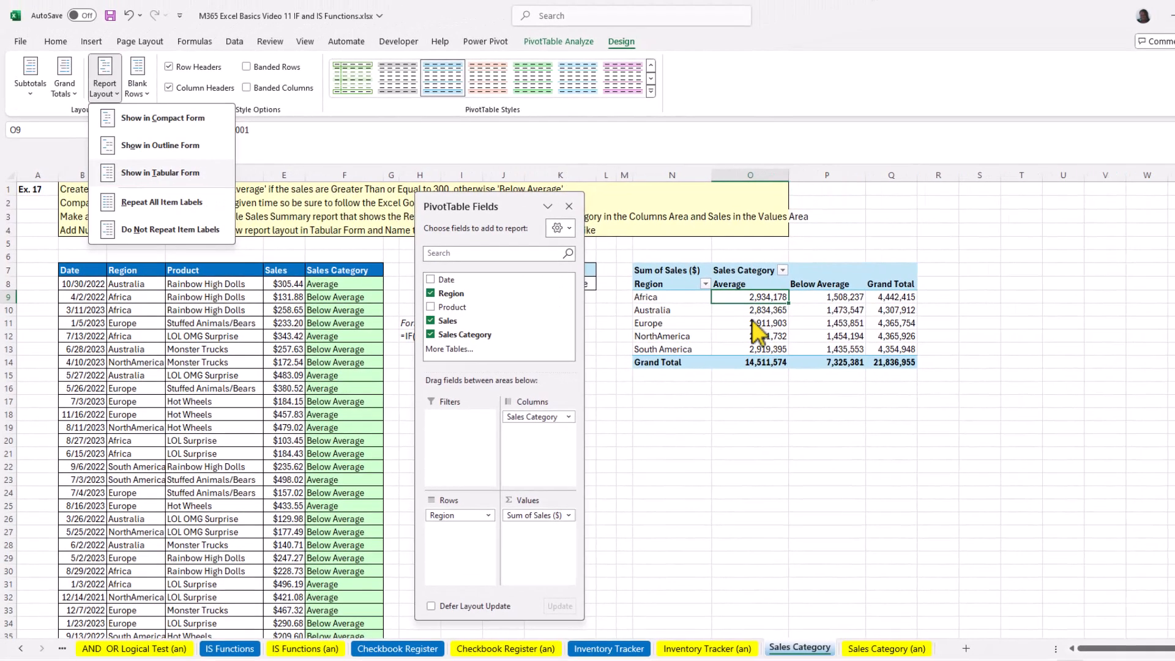
left_click(187, 172)
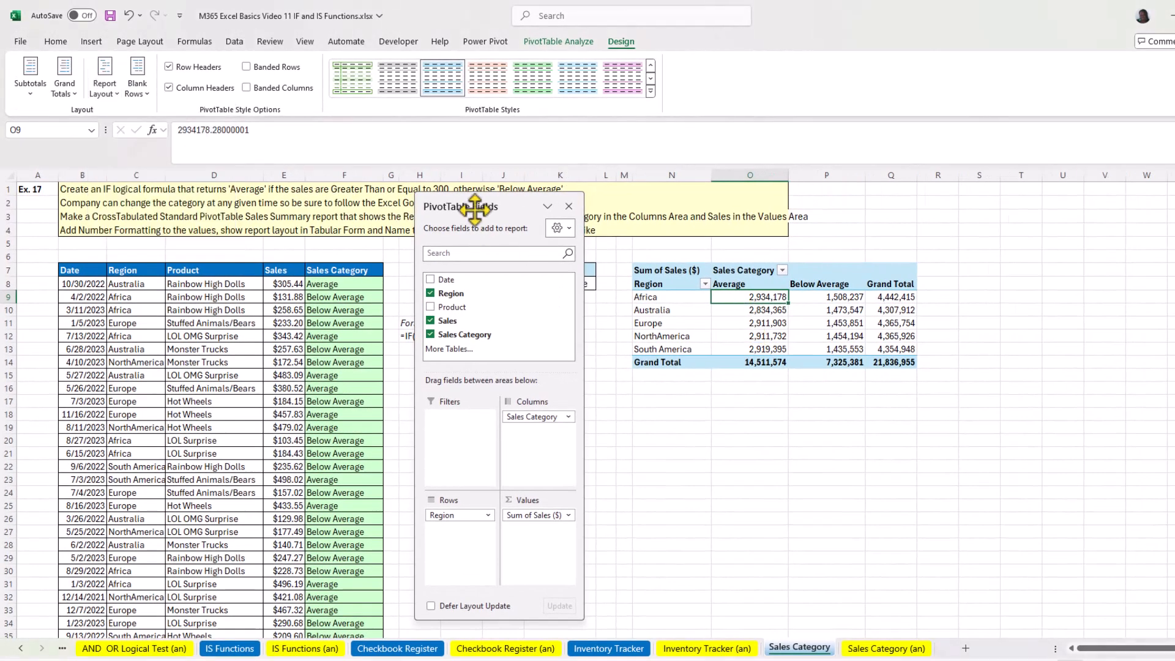
Step: Move the PivotTable Fields pane clear of the worksheet data and the PivotTable, and toggle its display off and on again
left_click_drag(472, 211, 1155, 194)
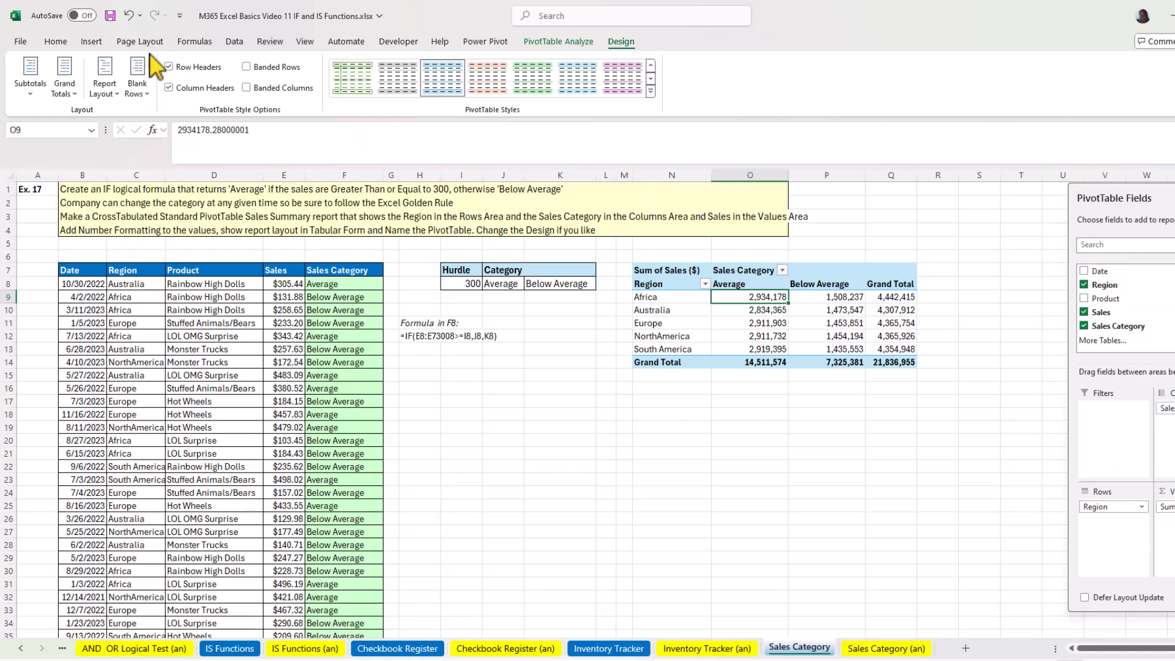
left_click(553, 43)
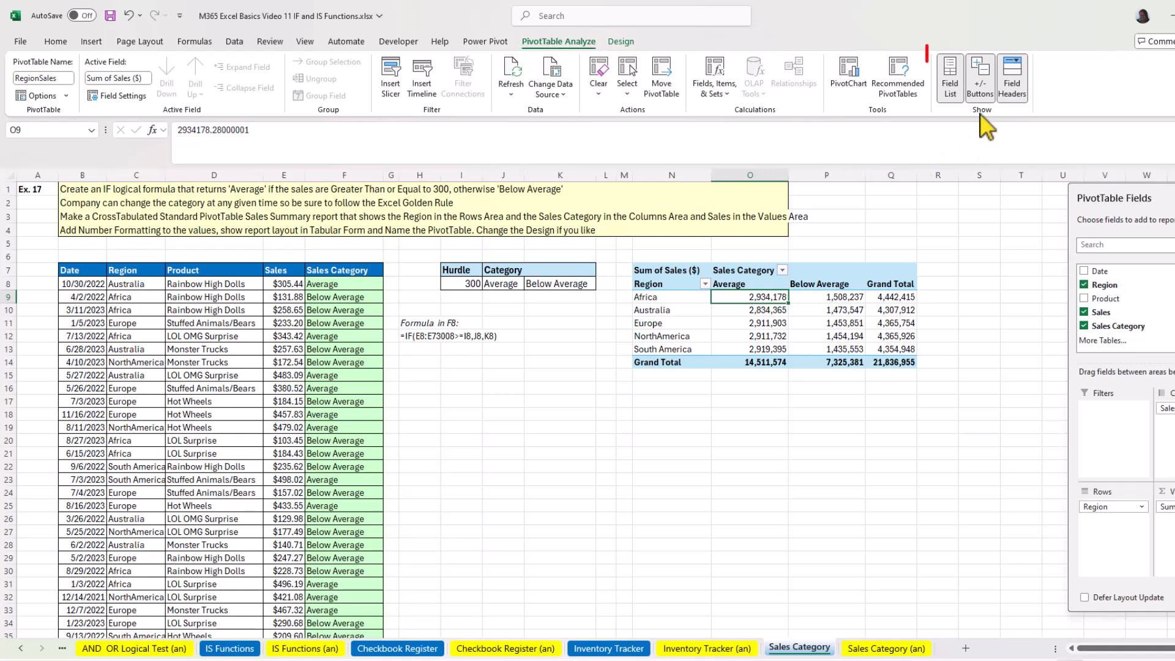
left_click(953, 78)
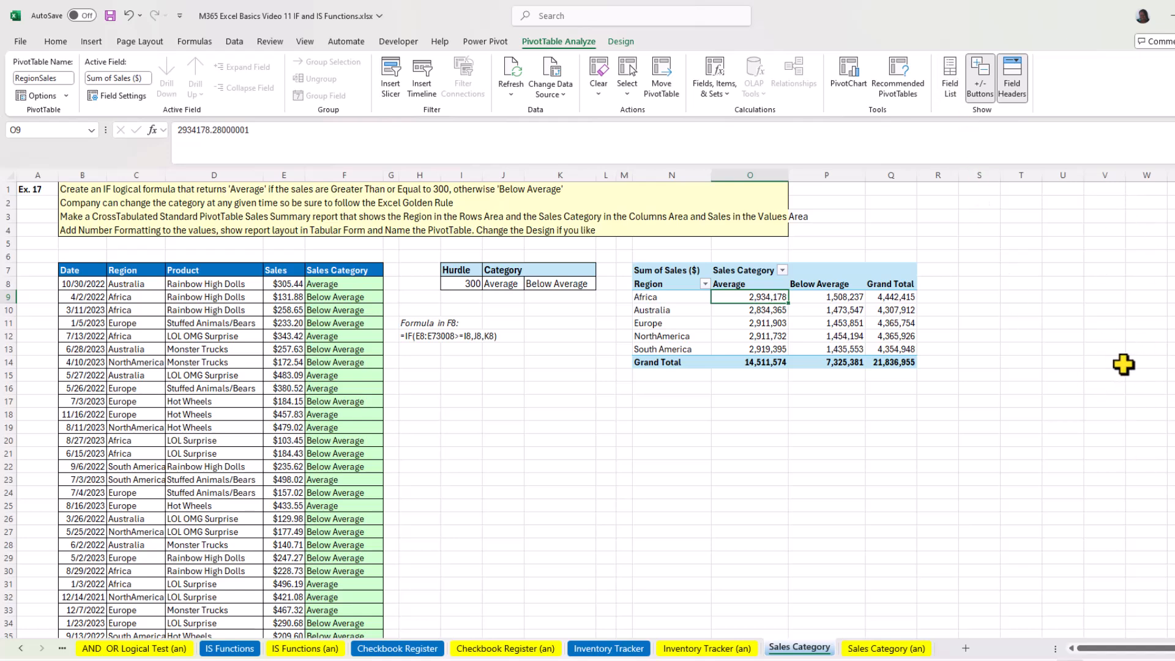
left_click(949, 77)
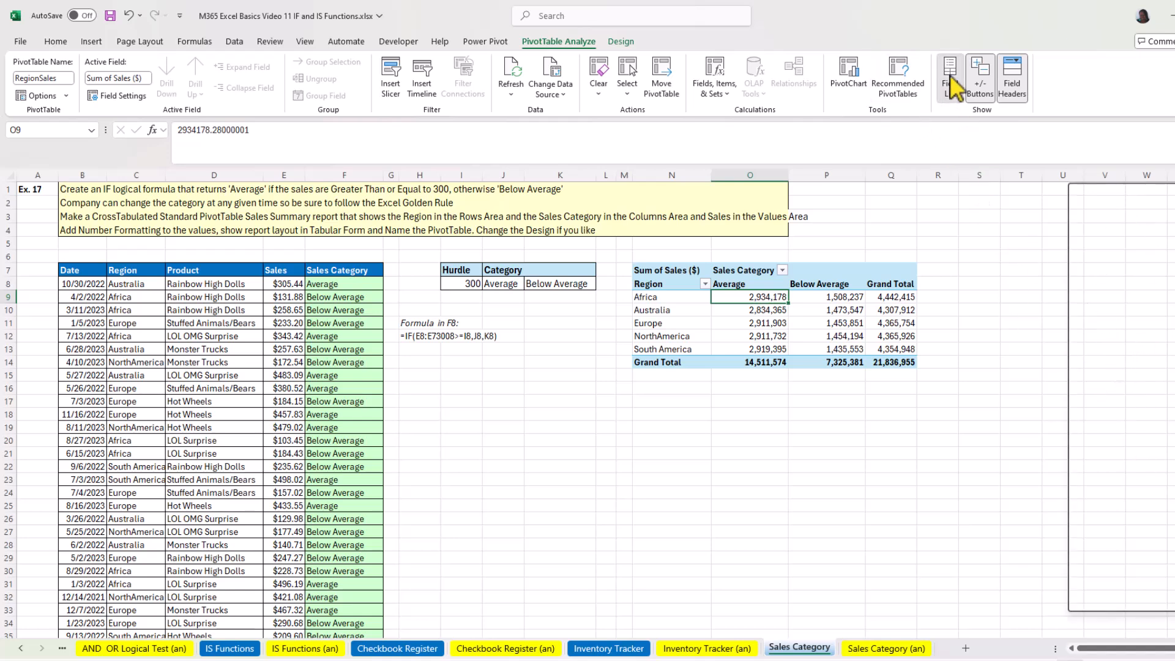